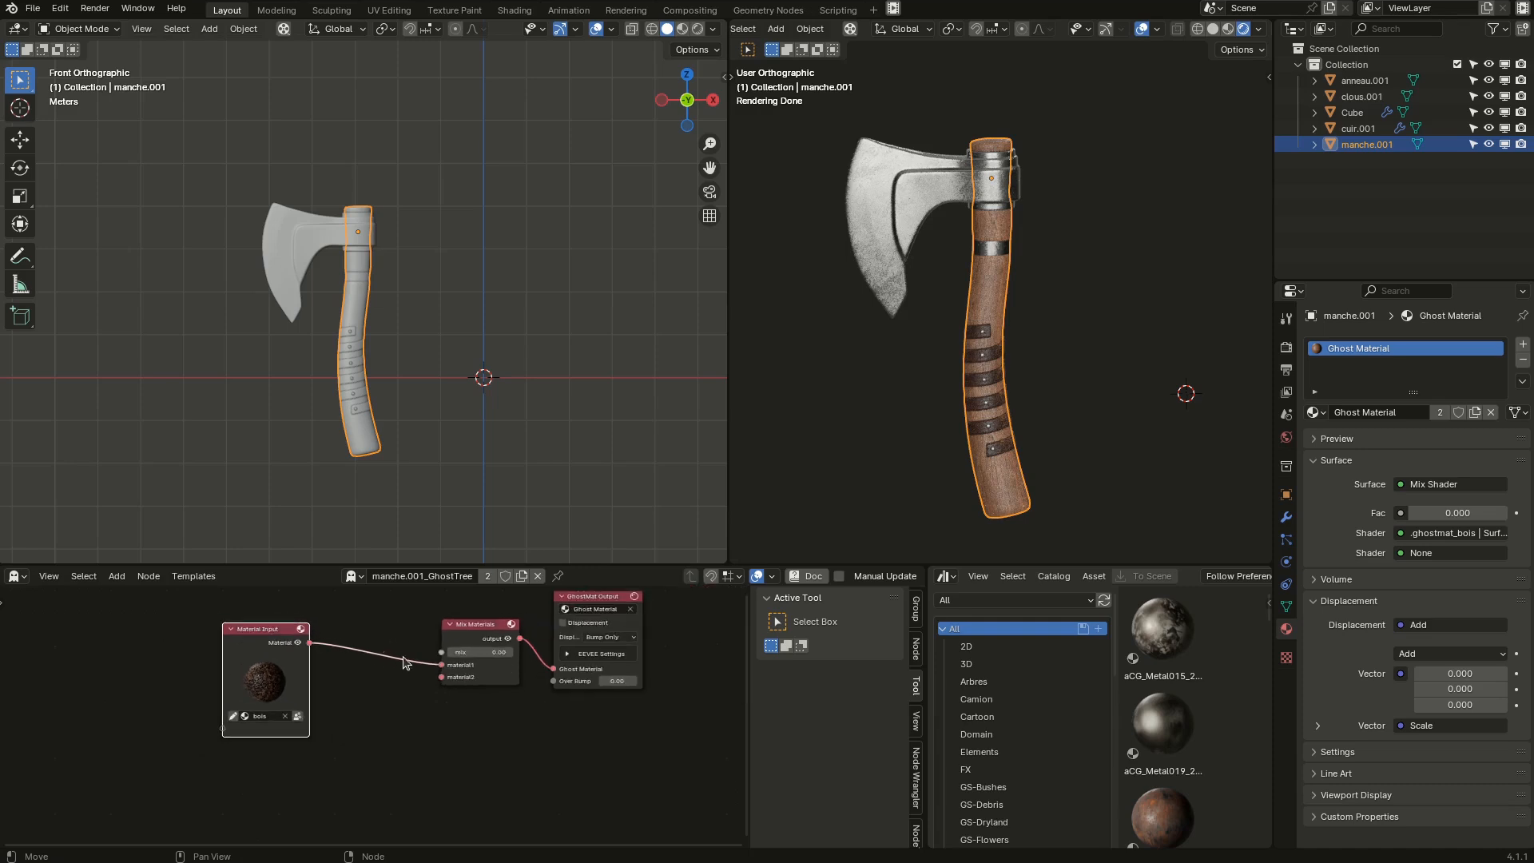
Duplicate the bois Material Input node and connect the copy to the material2 input of Mix Materials.
click(389, 708)
click(263, 630)
key(shift+d)
click(489, 750)
drag(448, 769, 481, 670)
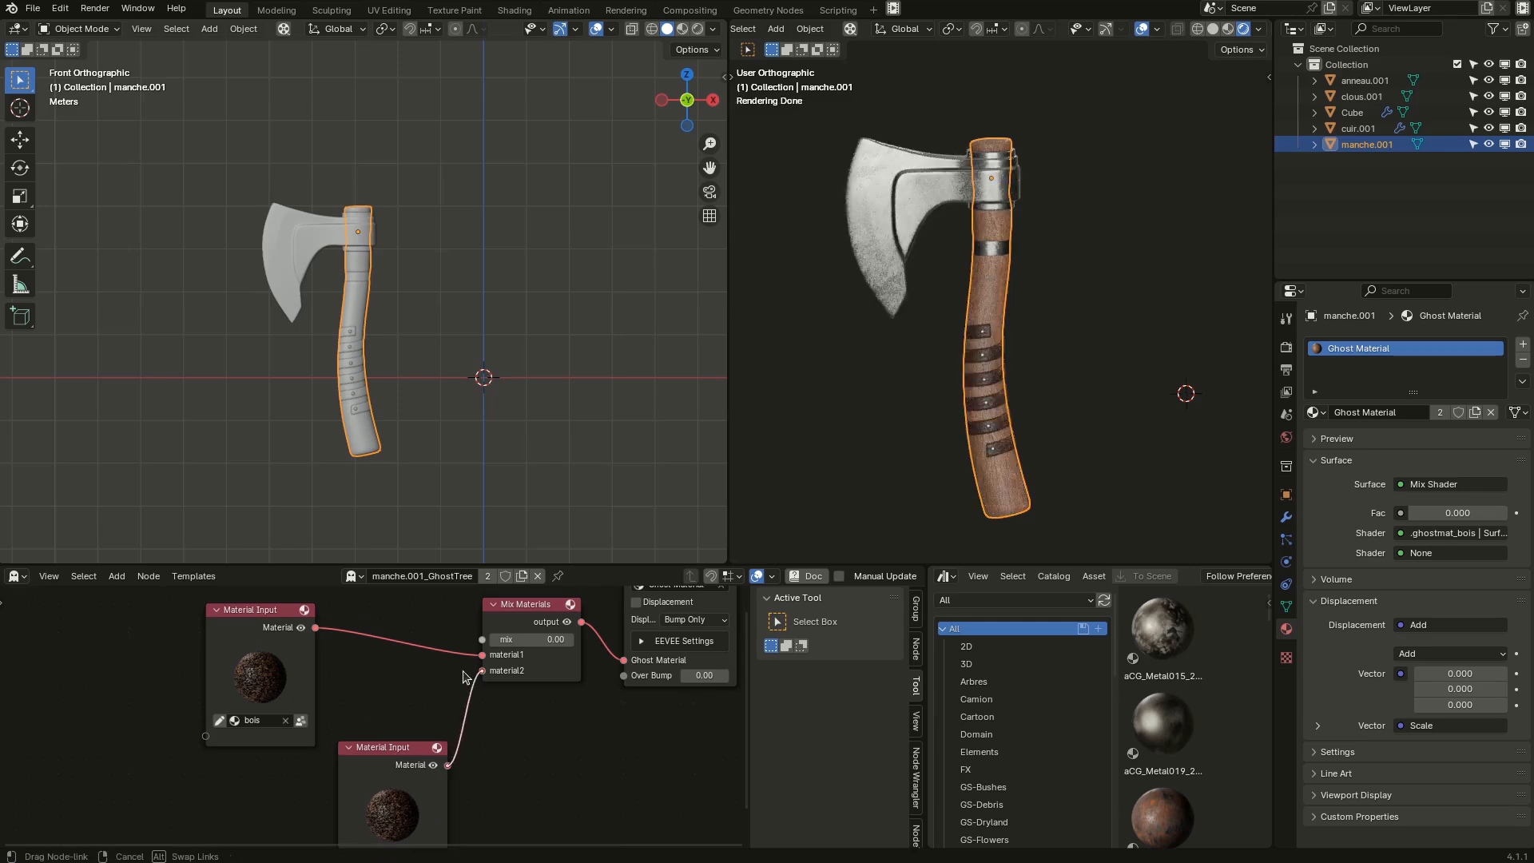
Make the material in the upper Material Input node an independent copy, bois.001, and widen that node to show its full name.
middle_drag(407, 682, 462, 629)
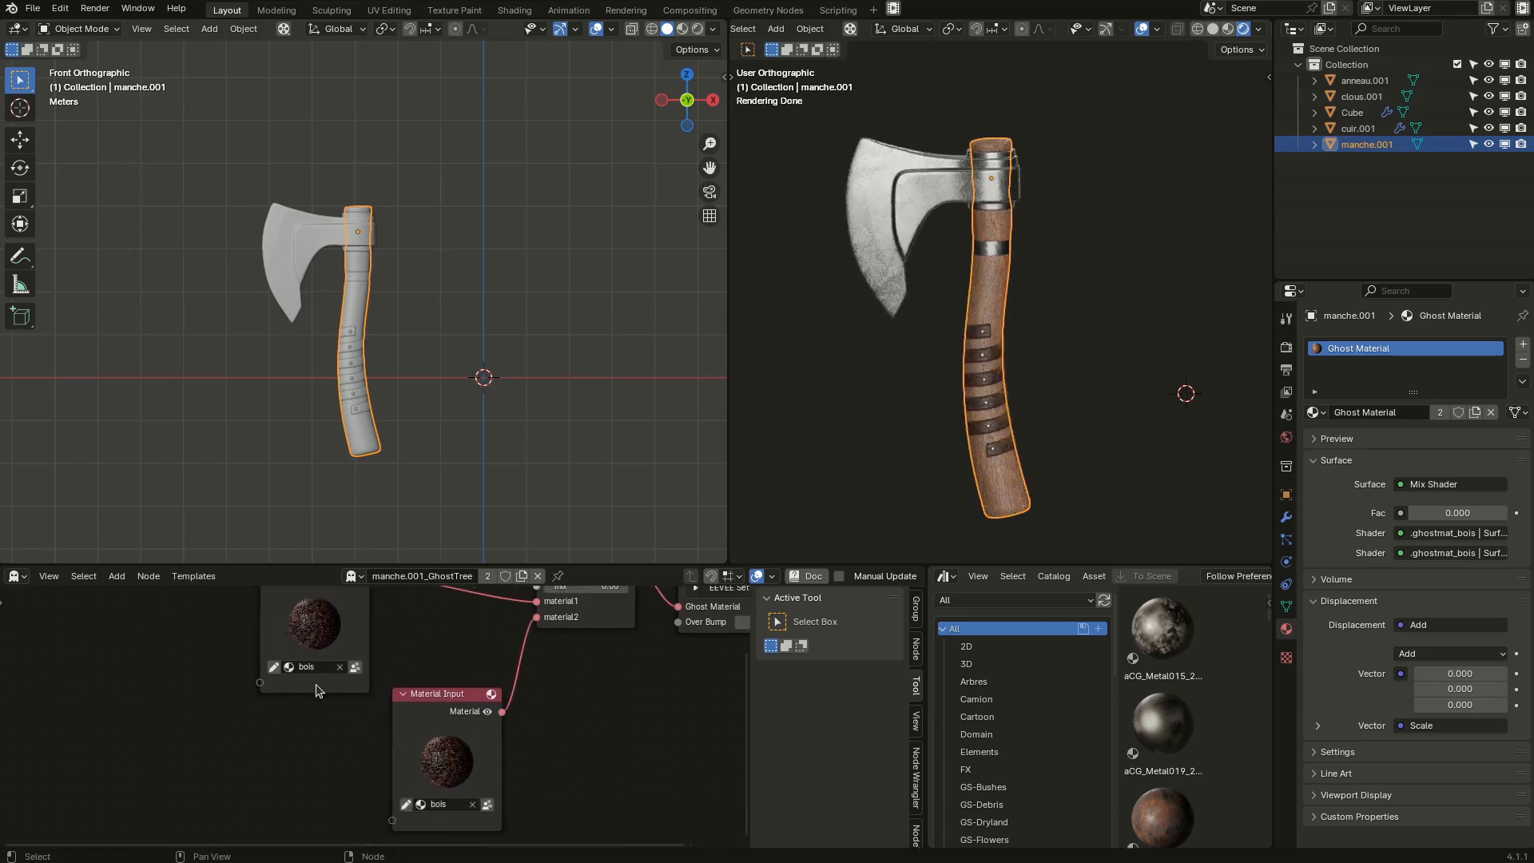
scroll(335, 679, up, 1)
click(371, 662)
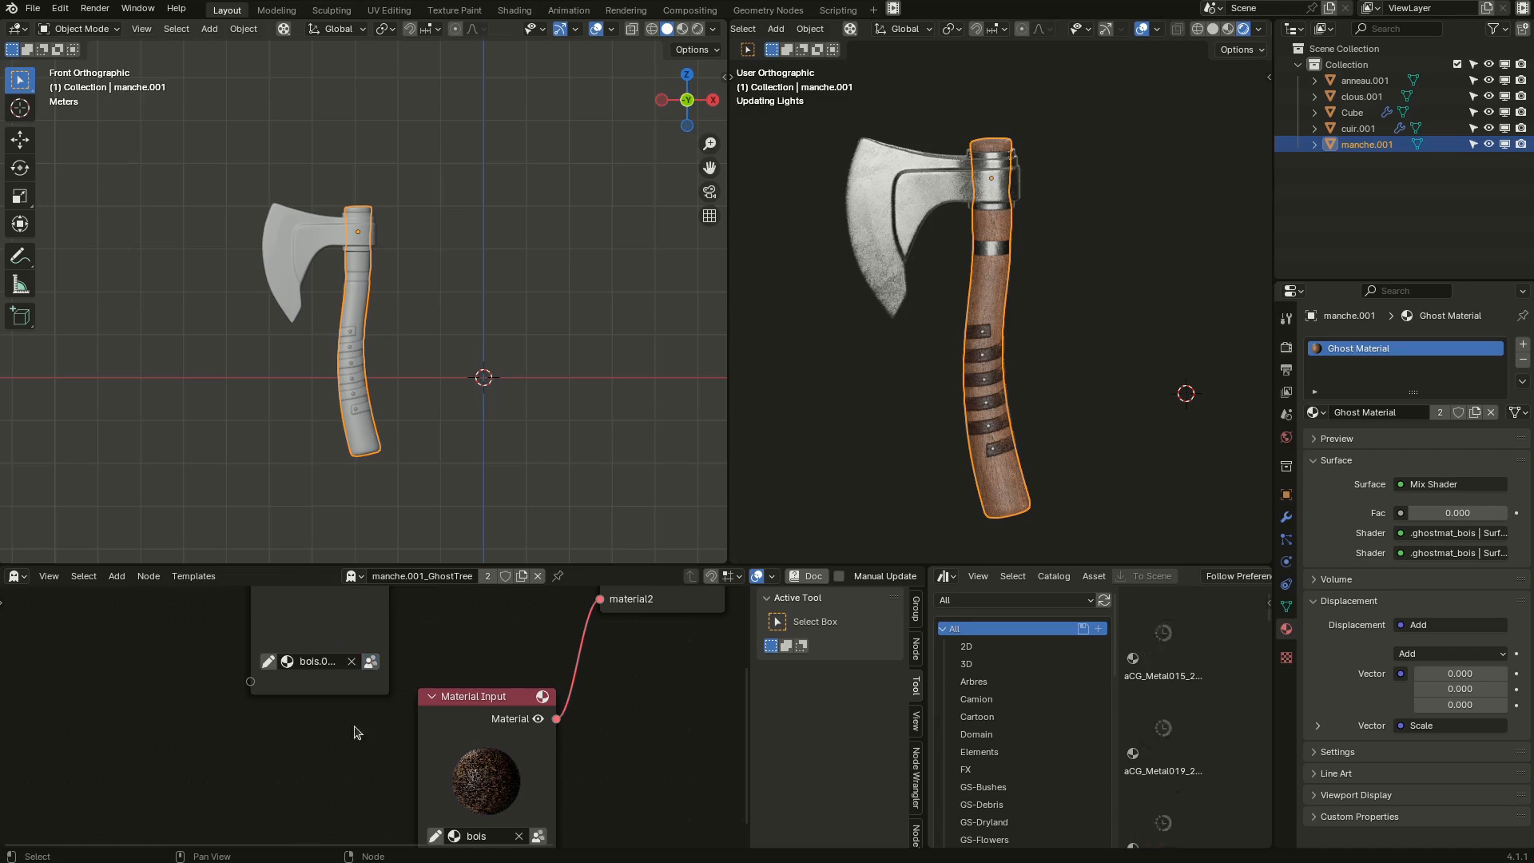
middle_drag(262, 632, 278, 694)
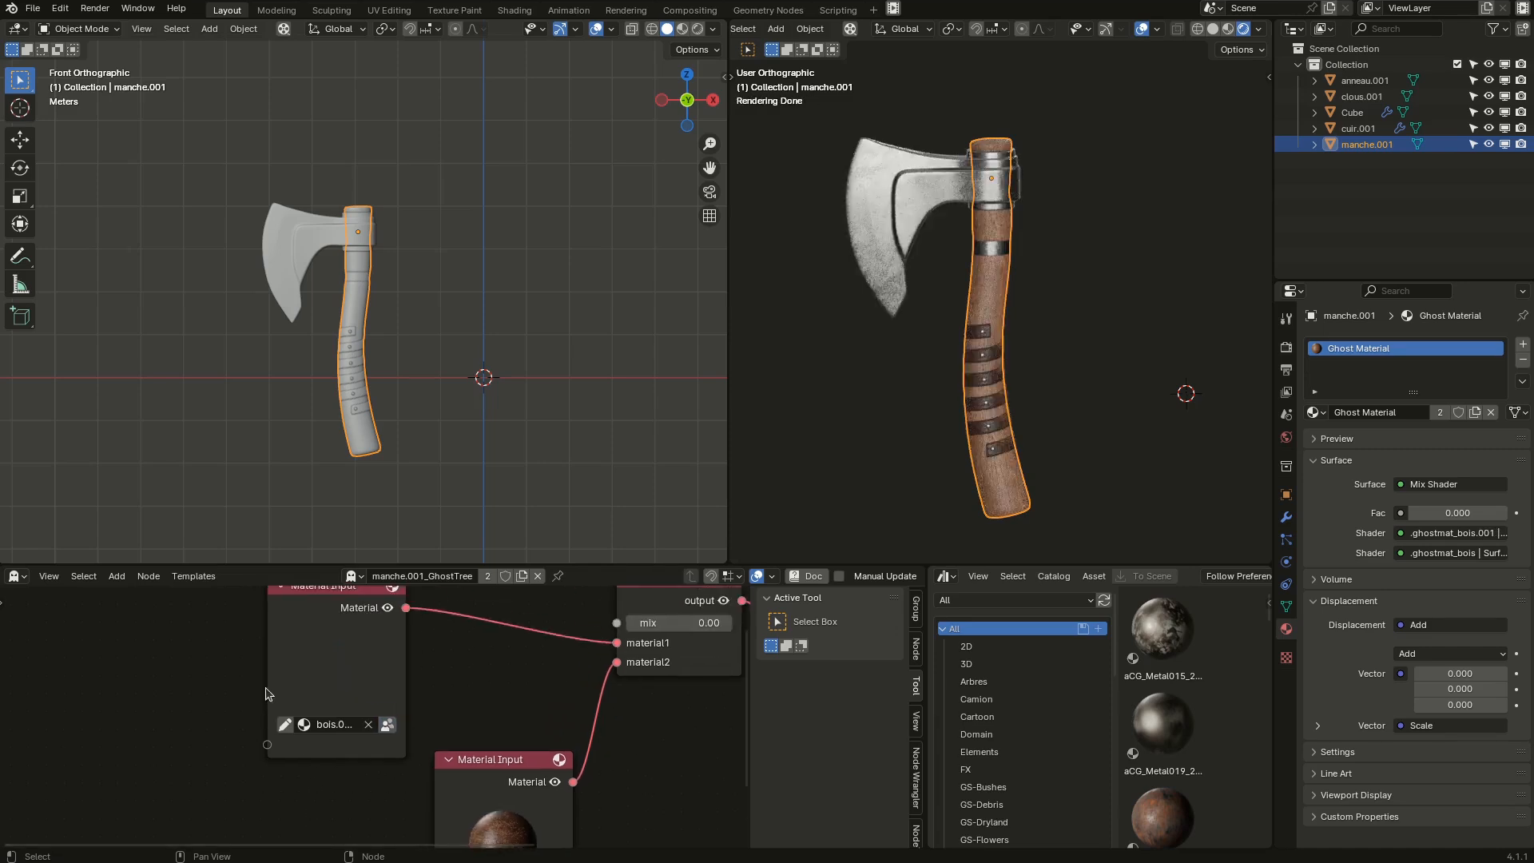
click(275, 688)
scroll(303, 667, up, 2)
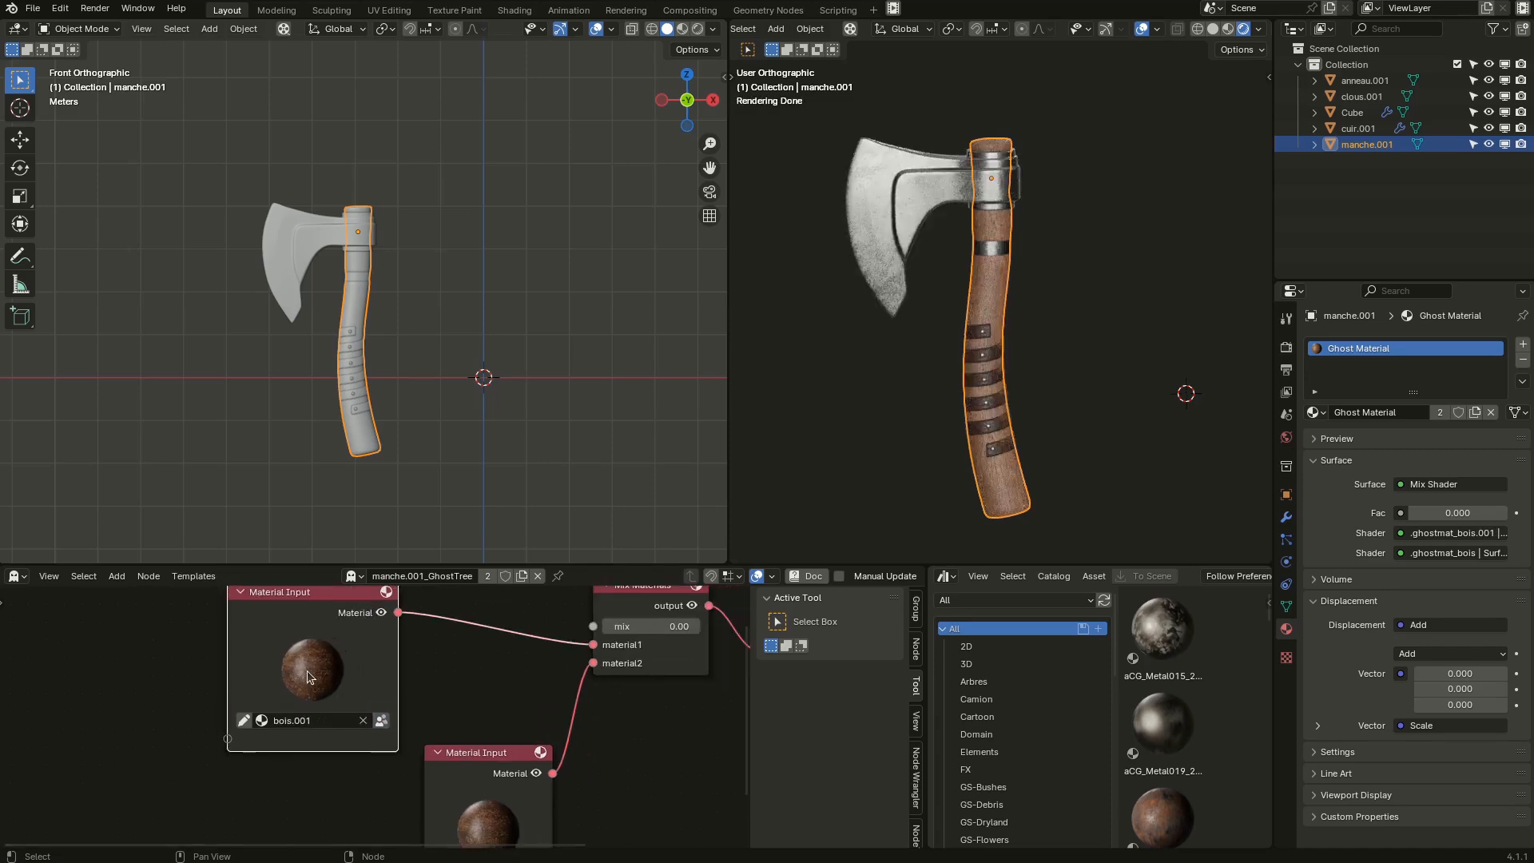
scroll(332, 685, down, 1)
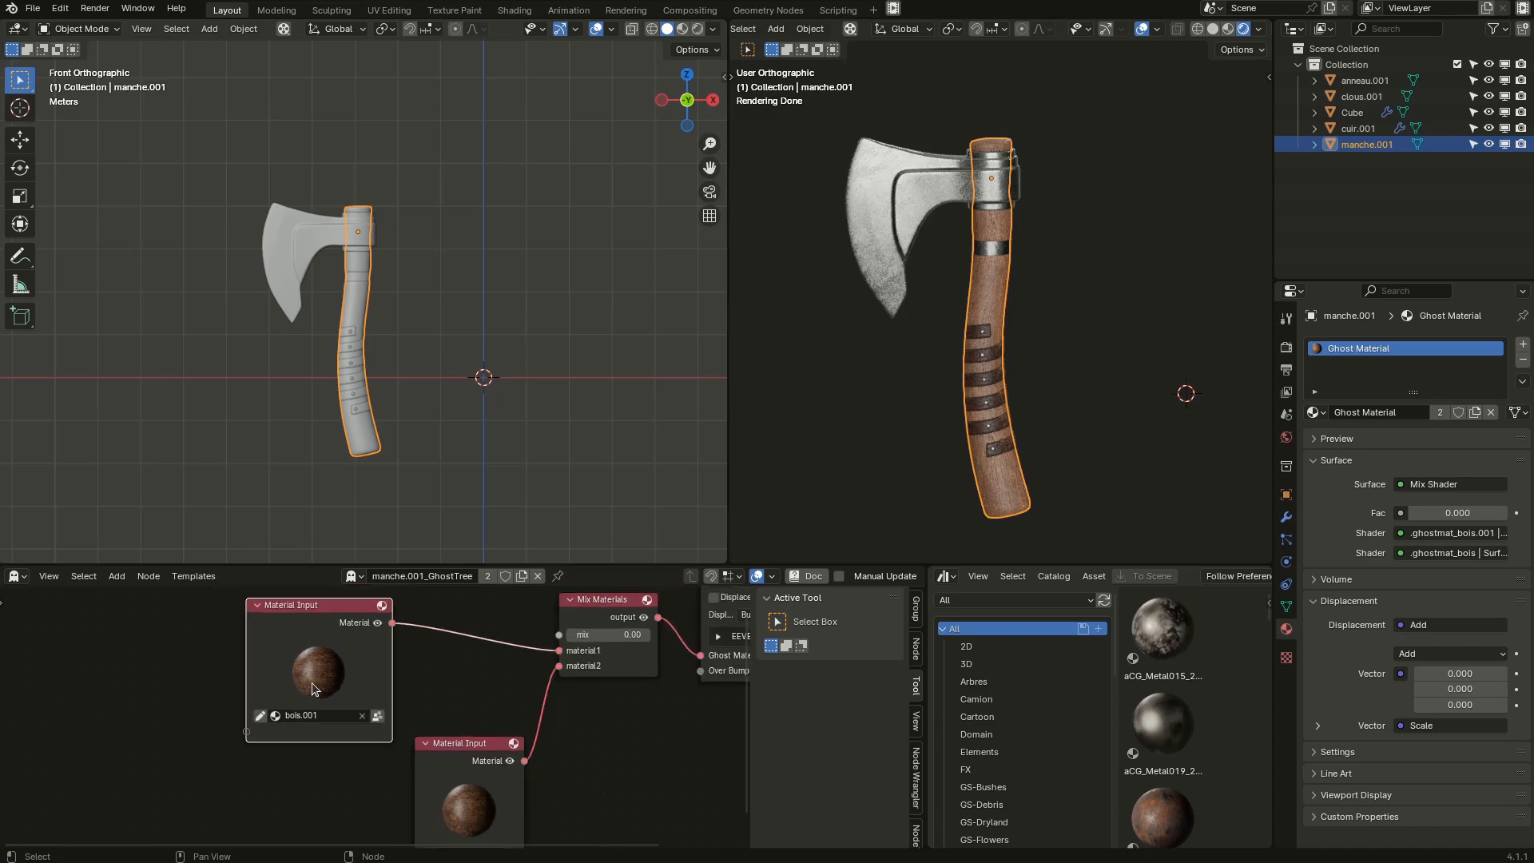
Open the bois.001 material's shader nodes for editing and enlarge the node editor area.
click(260, 715)
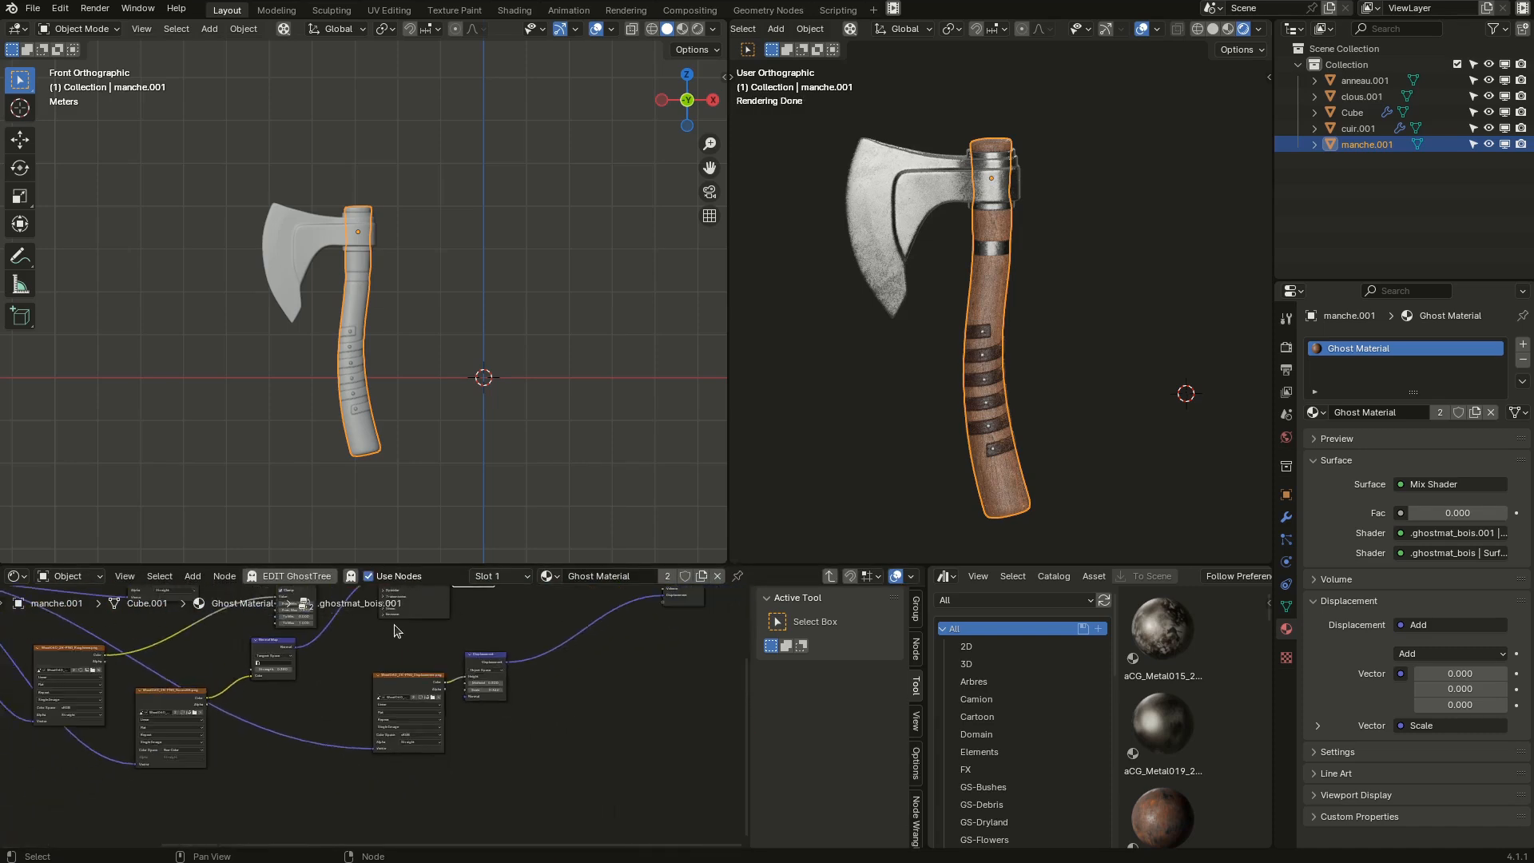
drag(432, 565, 432, 411)
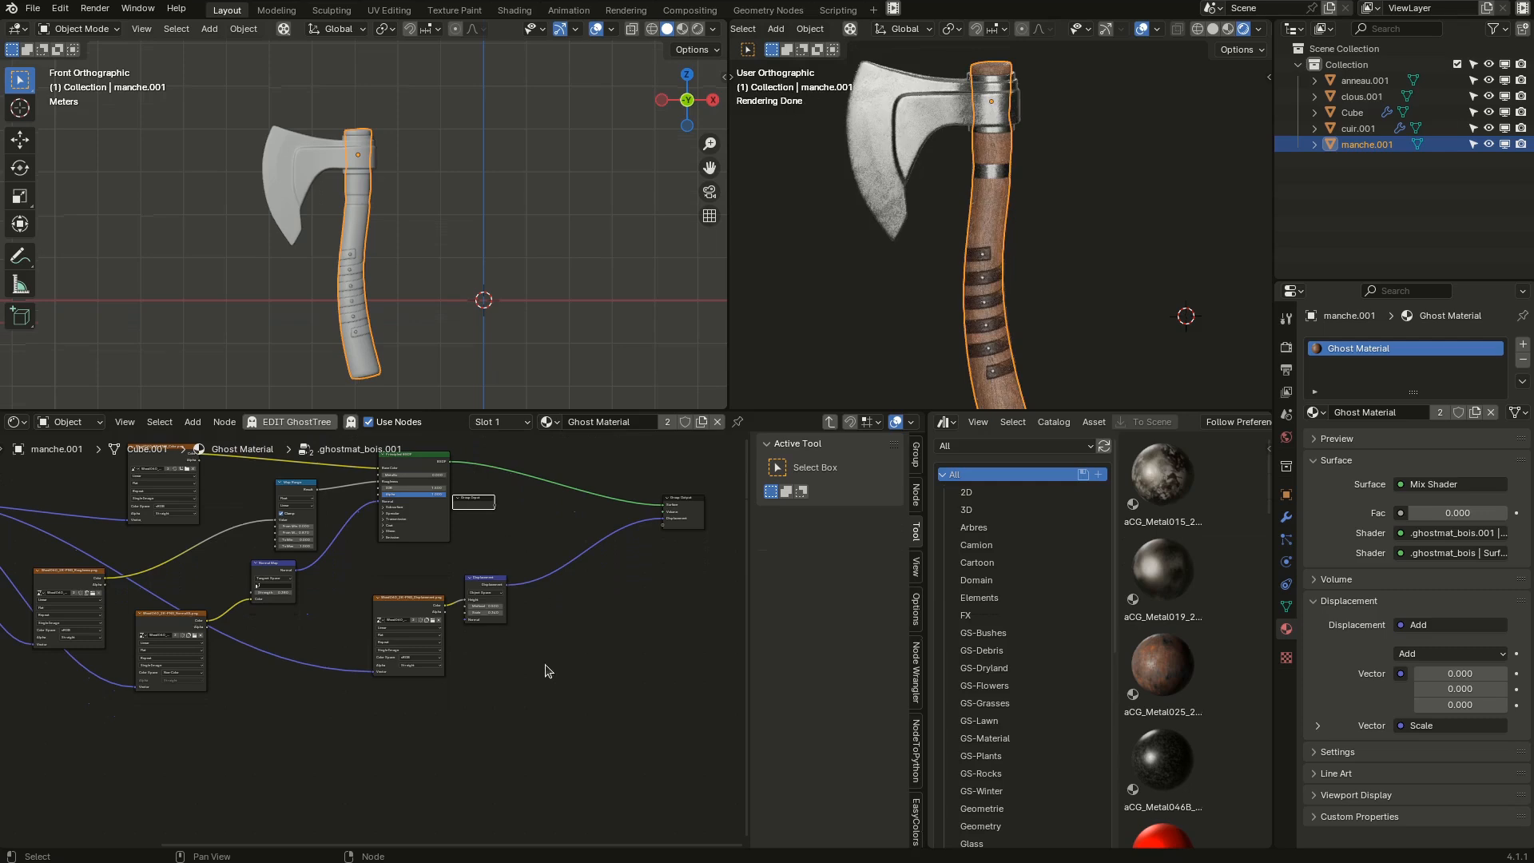
scroll(547, 670, up, 2)
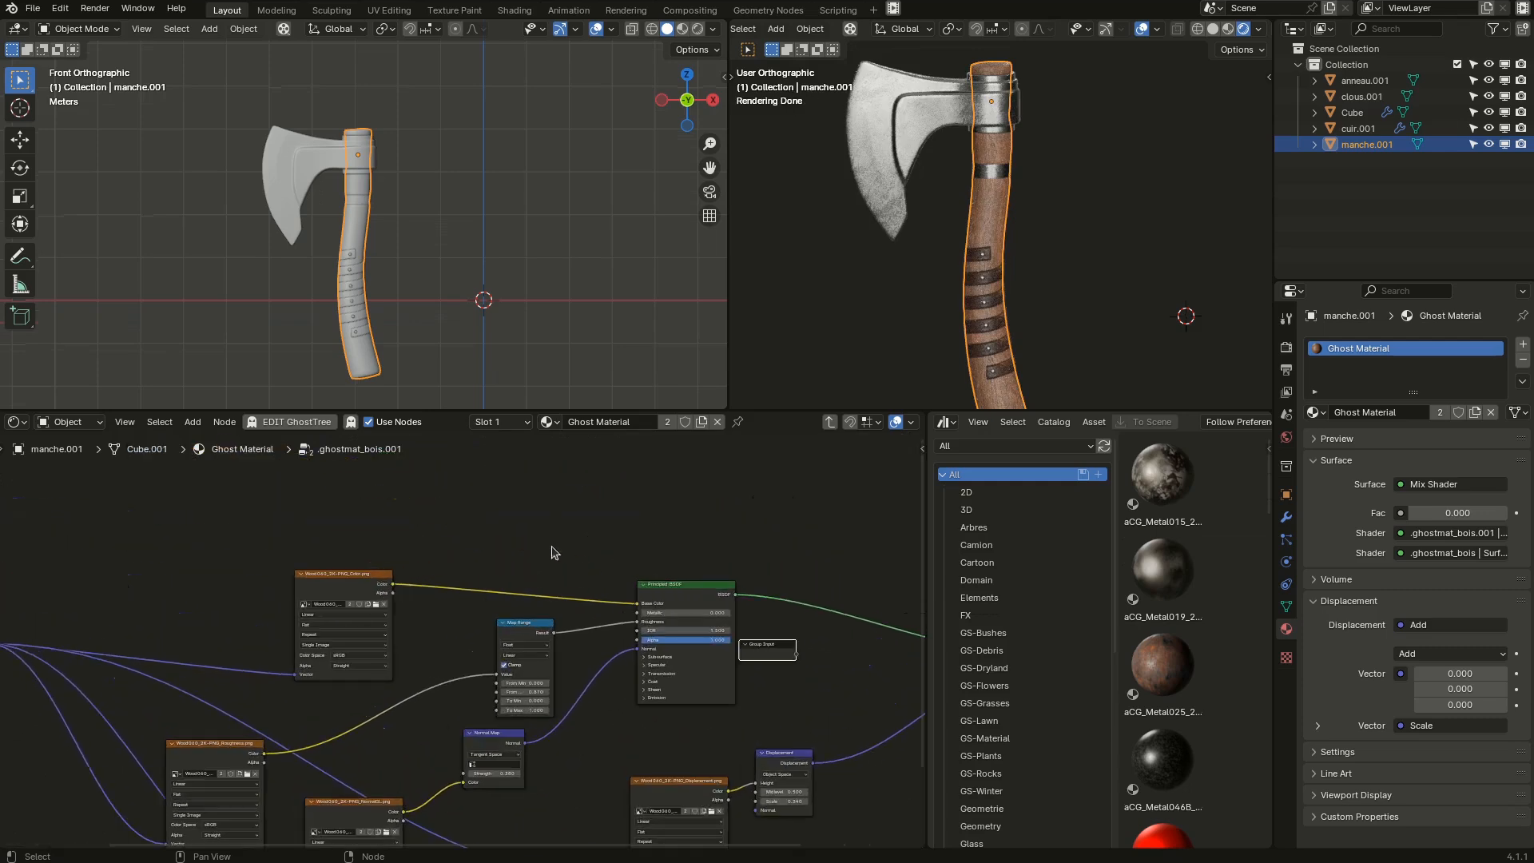
Move the Group Input node above the wood color texture and shift that texture node slightly upward.
key(g)
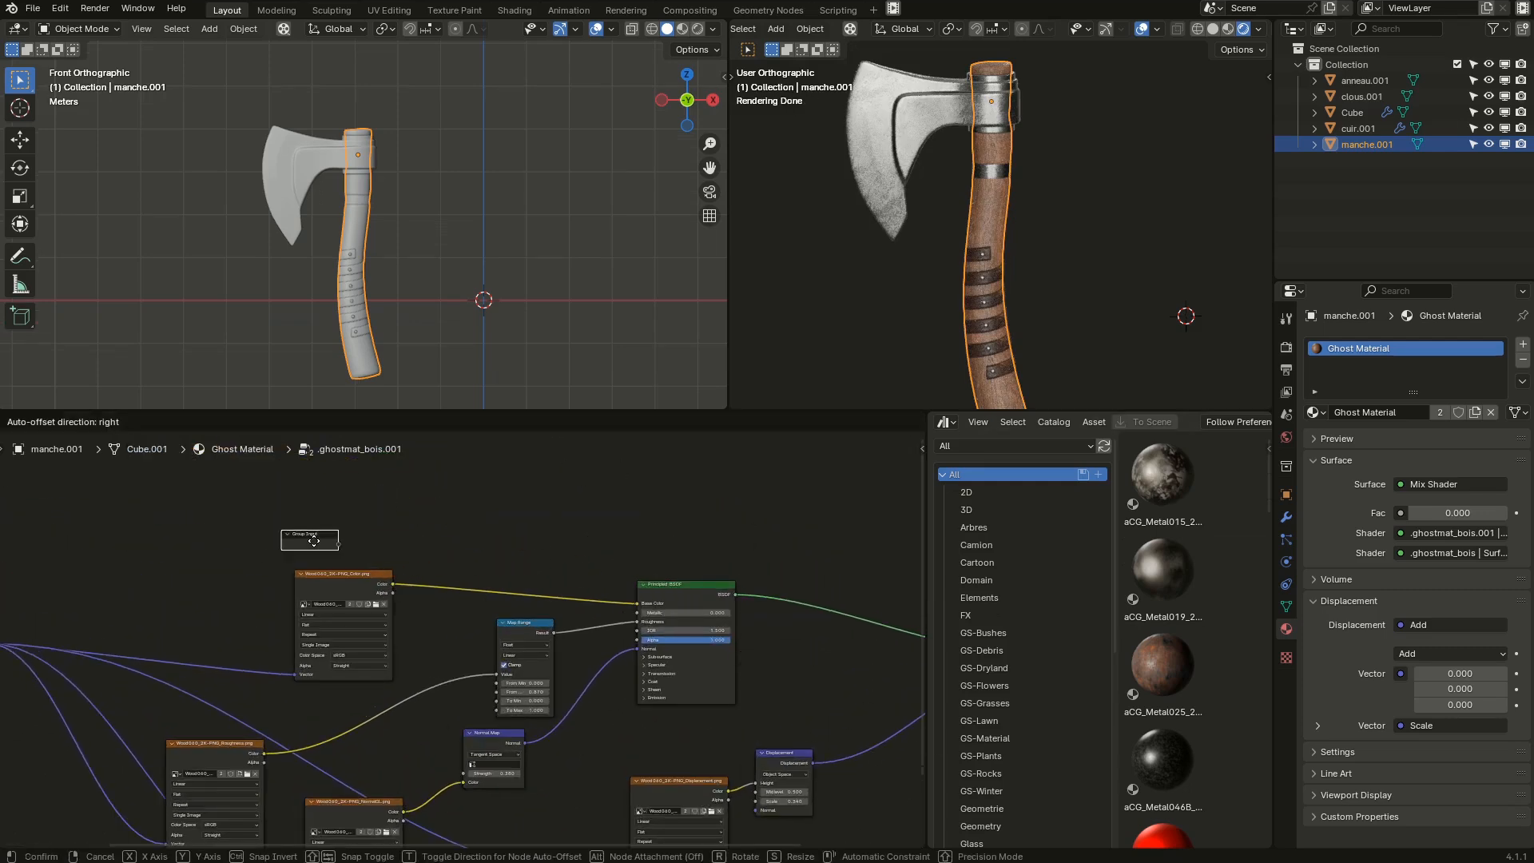
click(346, 546)
drag(361, 572, 374, 544)
scroll(445, 549, up, 2)
Add an RGB Curves node between the wood color texture and the Principled BSDF's Base Color.
key(shift+a)
mouse_move(517, 631)
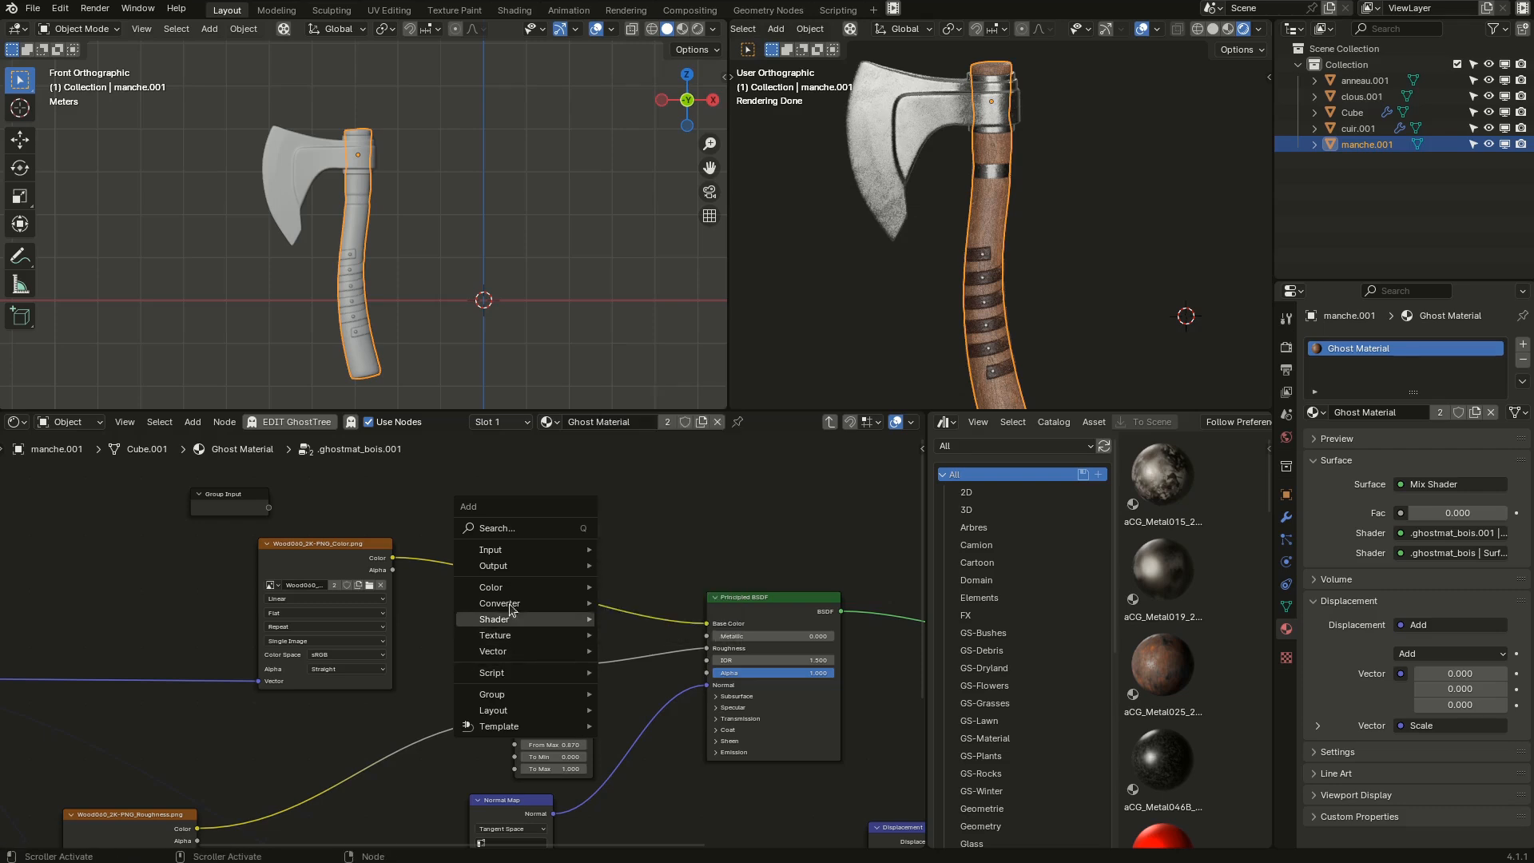
mouse_move(517, 588)
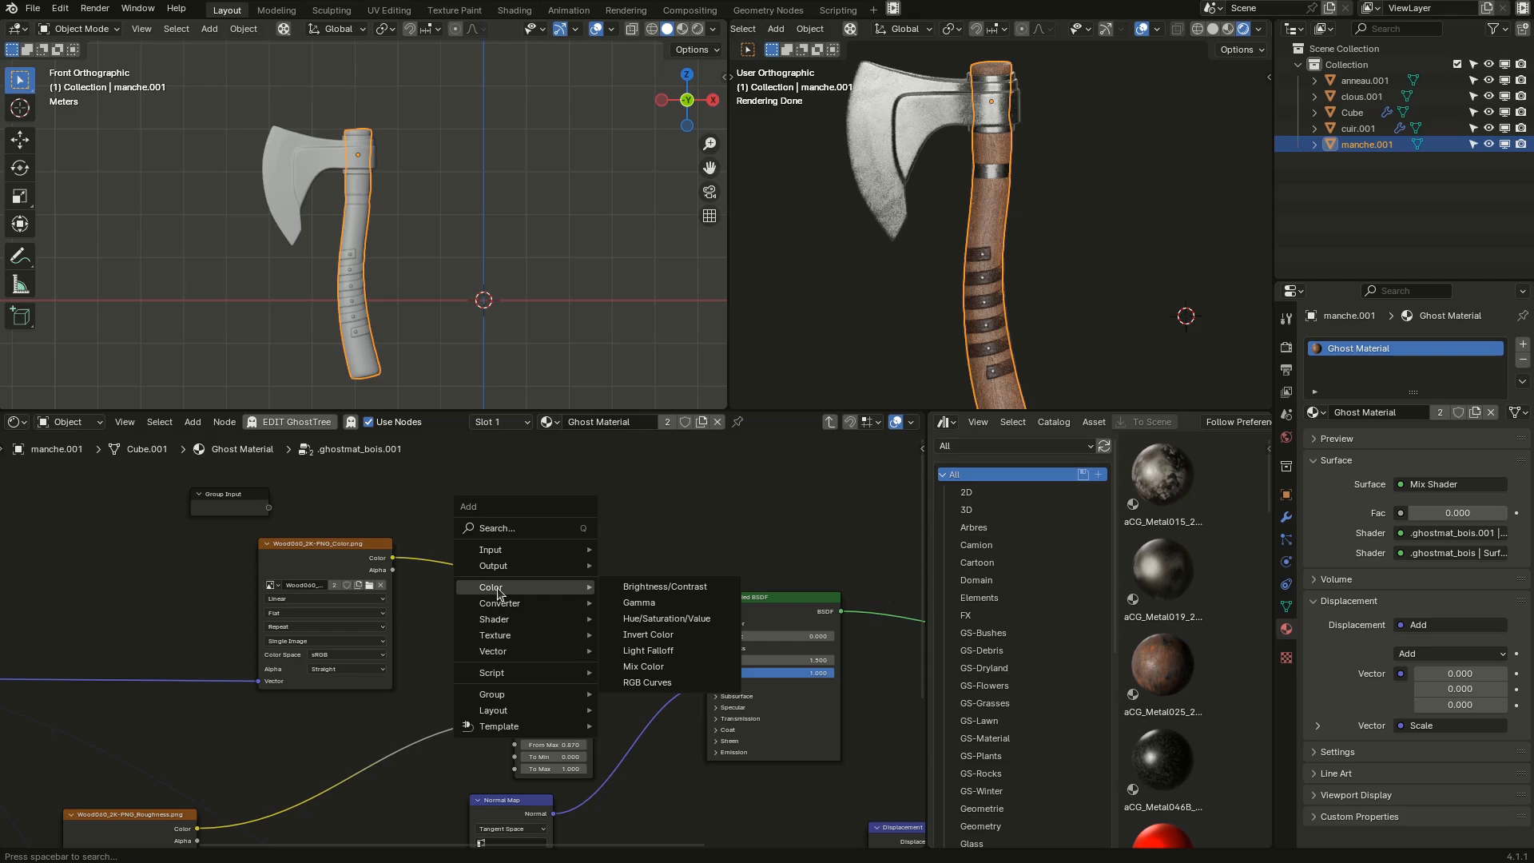
click(647, 682)
click(450, 491)
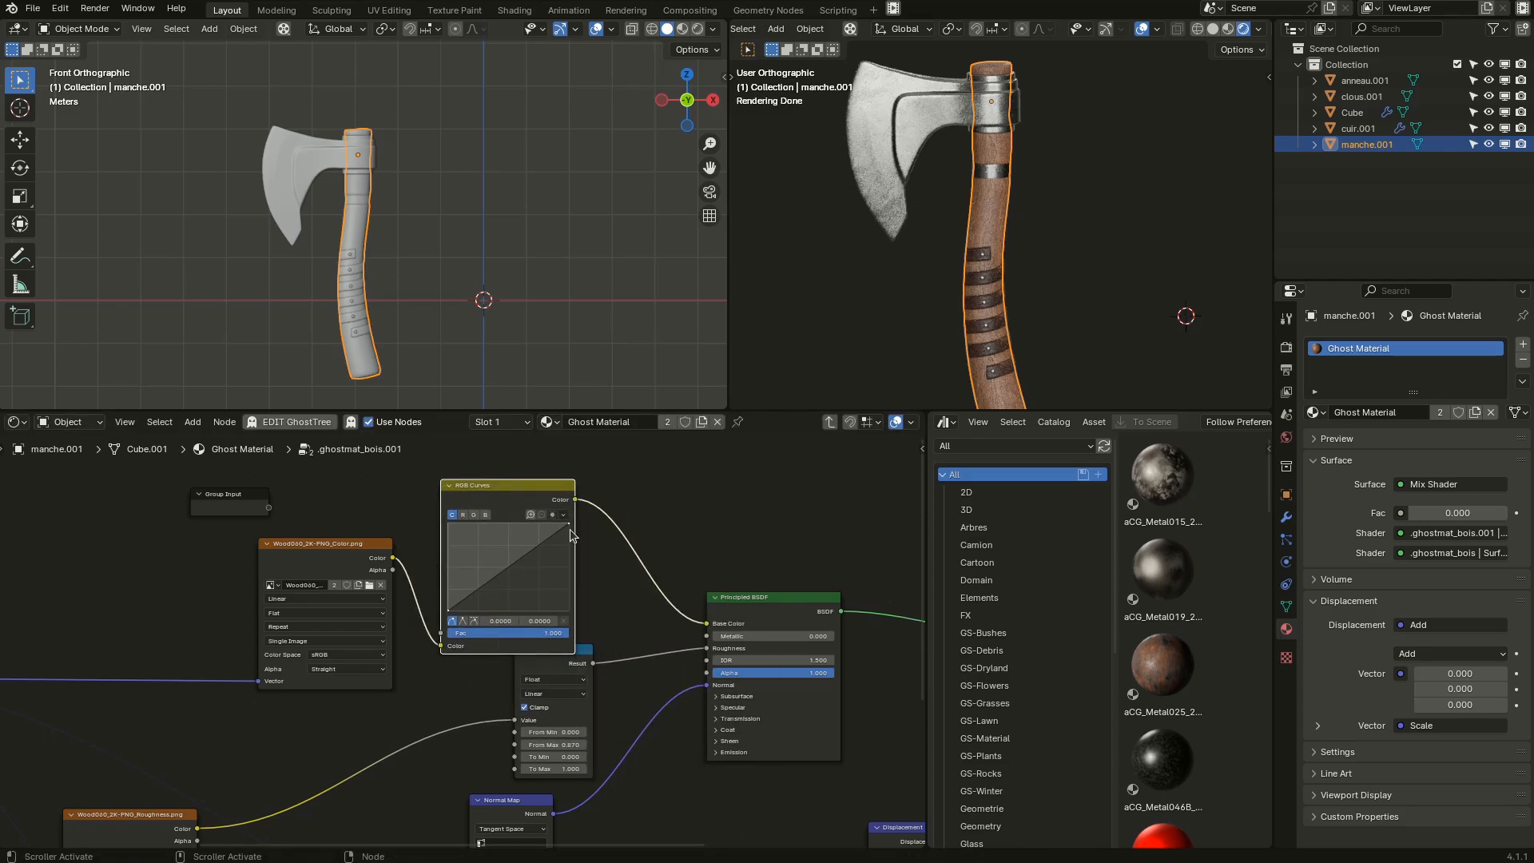
Lower the RGB curve's white end point to about 0.14 and set the Map Range From Max to 0.270.
drag(568, 528, 568, 585)
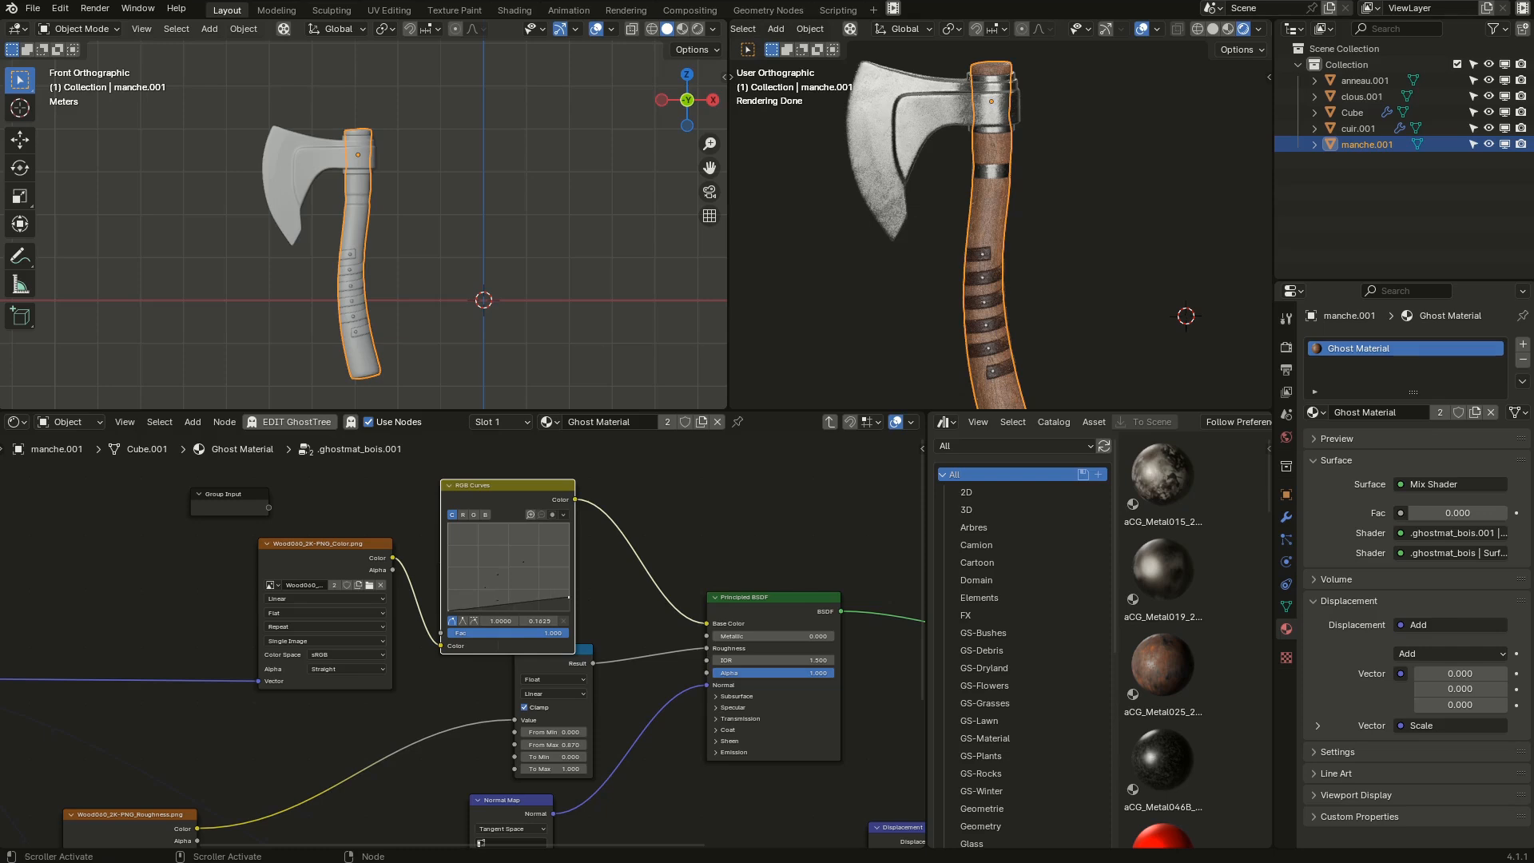
scroll(571, 697, up, 3)
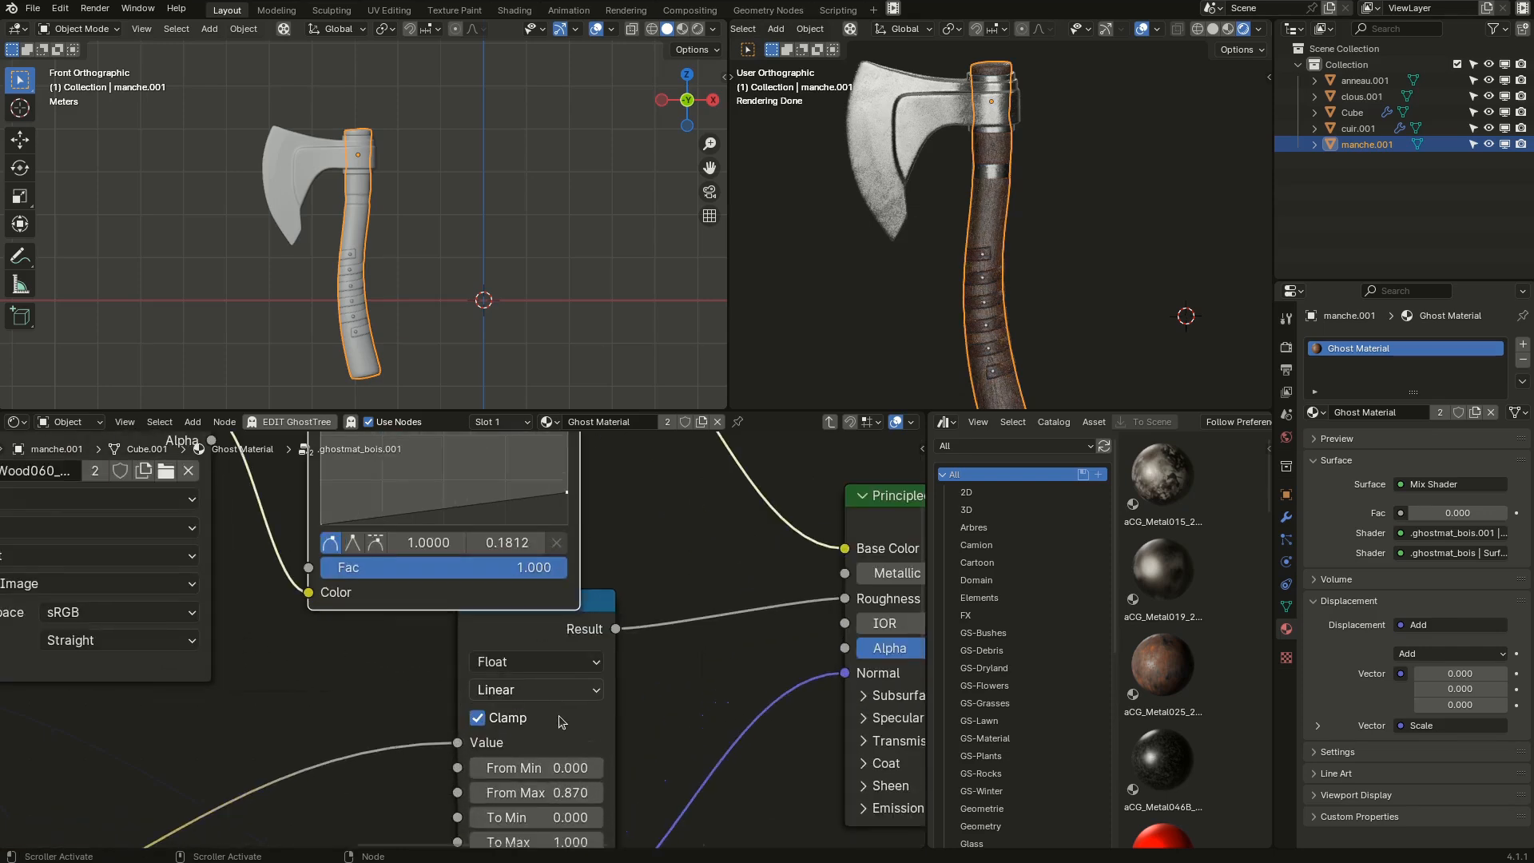
drag(554, 784, 459, 783)
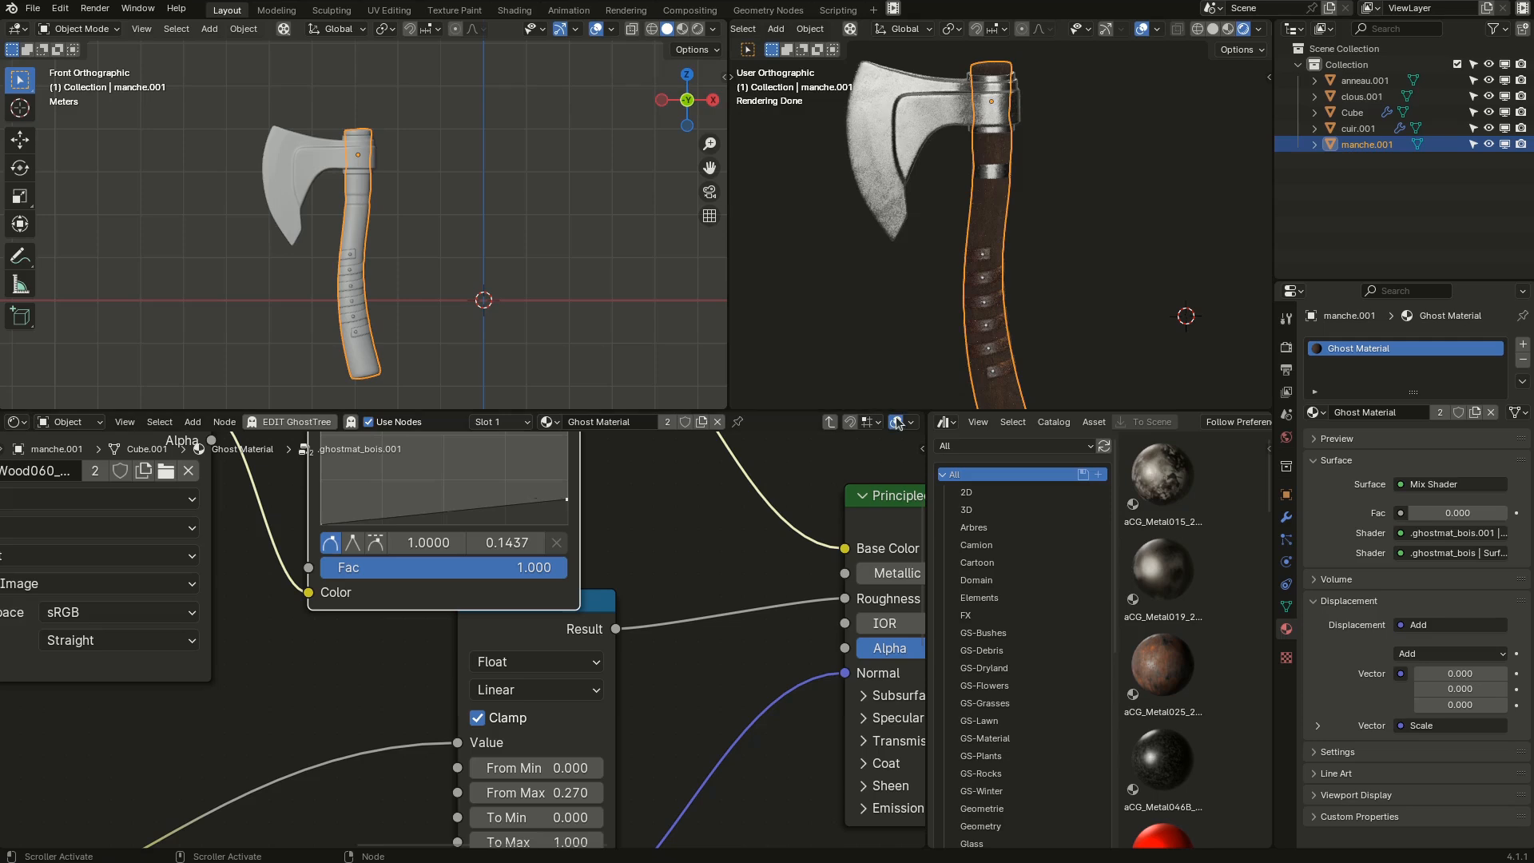
scroll(670, 544, down, 5)
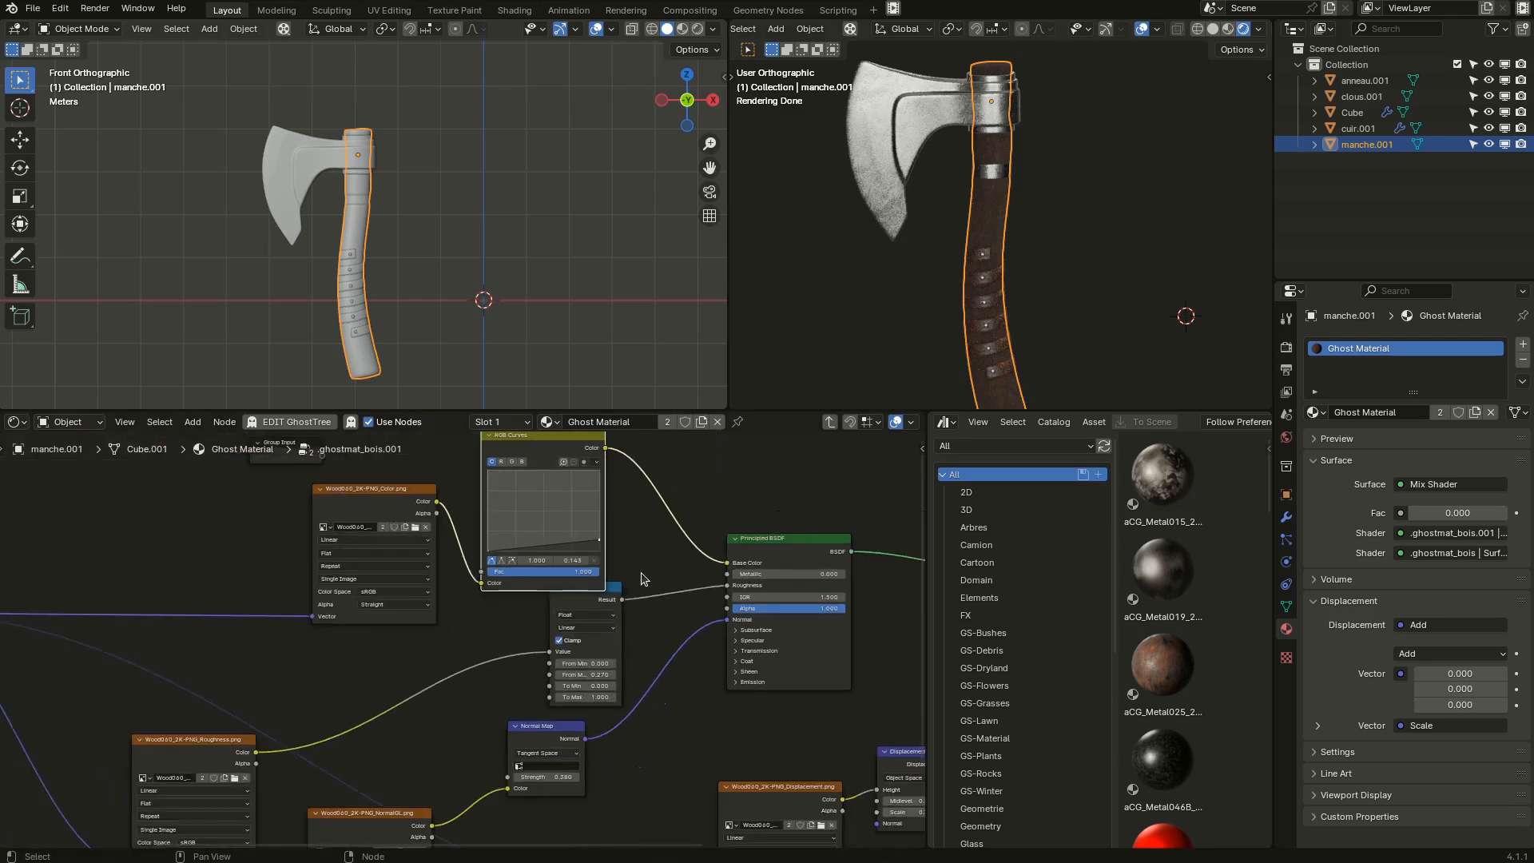
drag(610, 516, 588, 493)
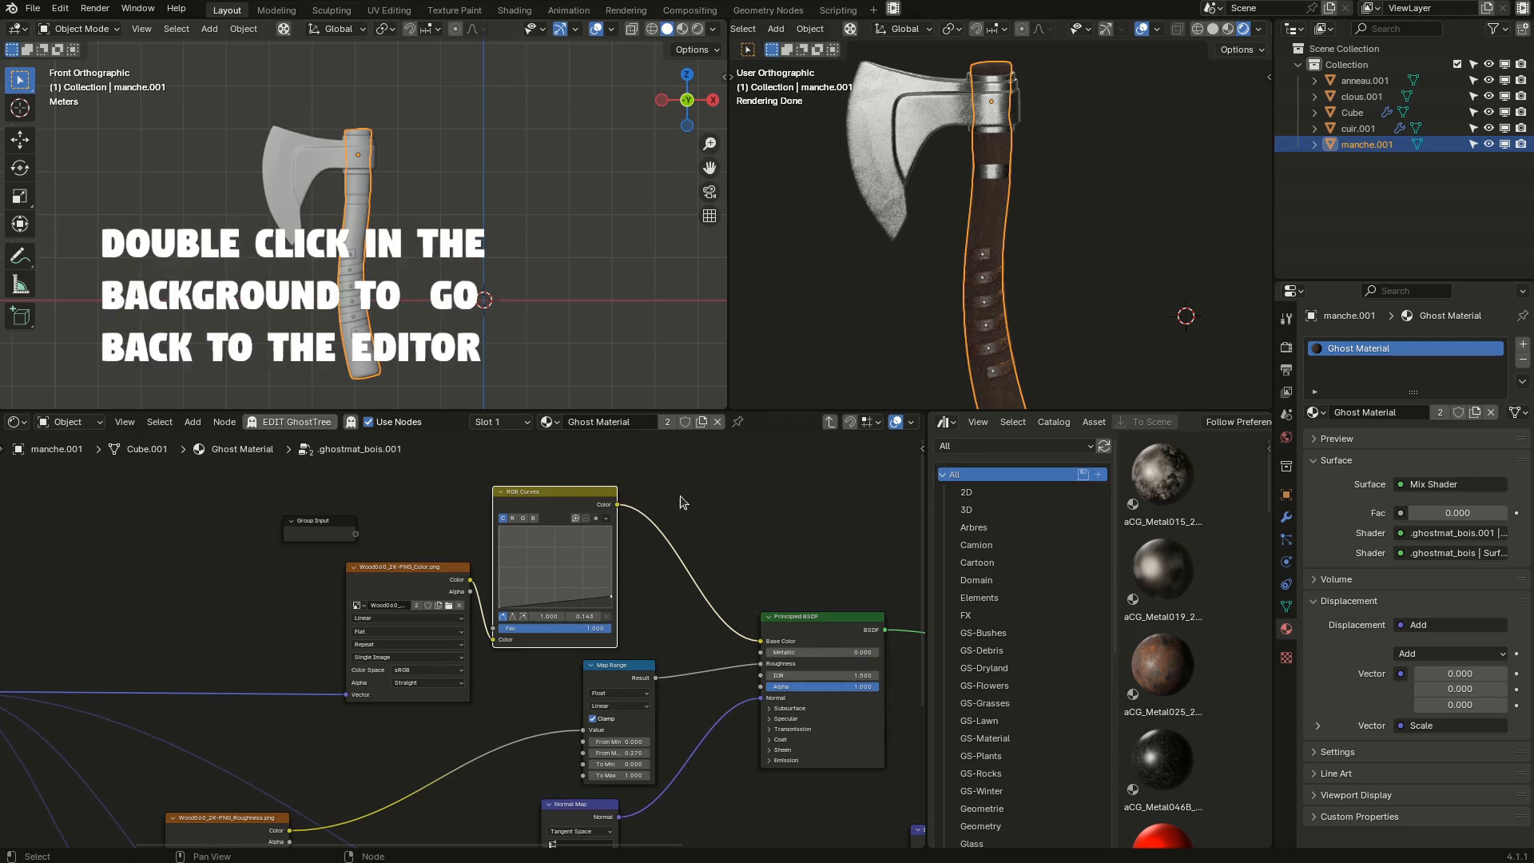
Return to the handle's ghost material tree and set the Mix Materials mix value to 1.00.
double_click(742, 556)
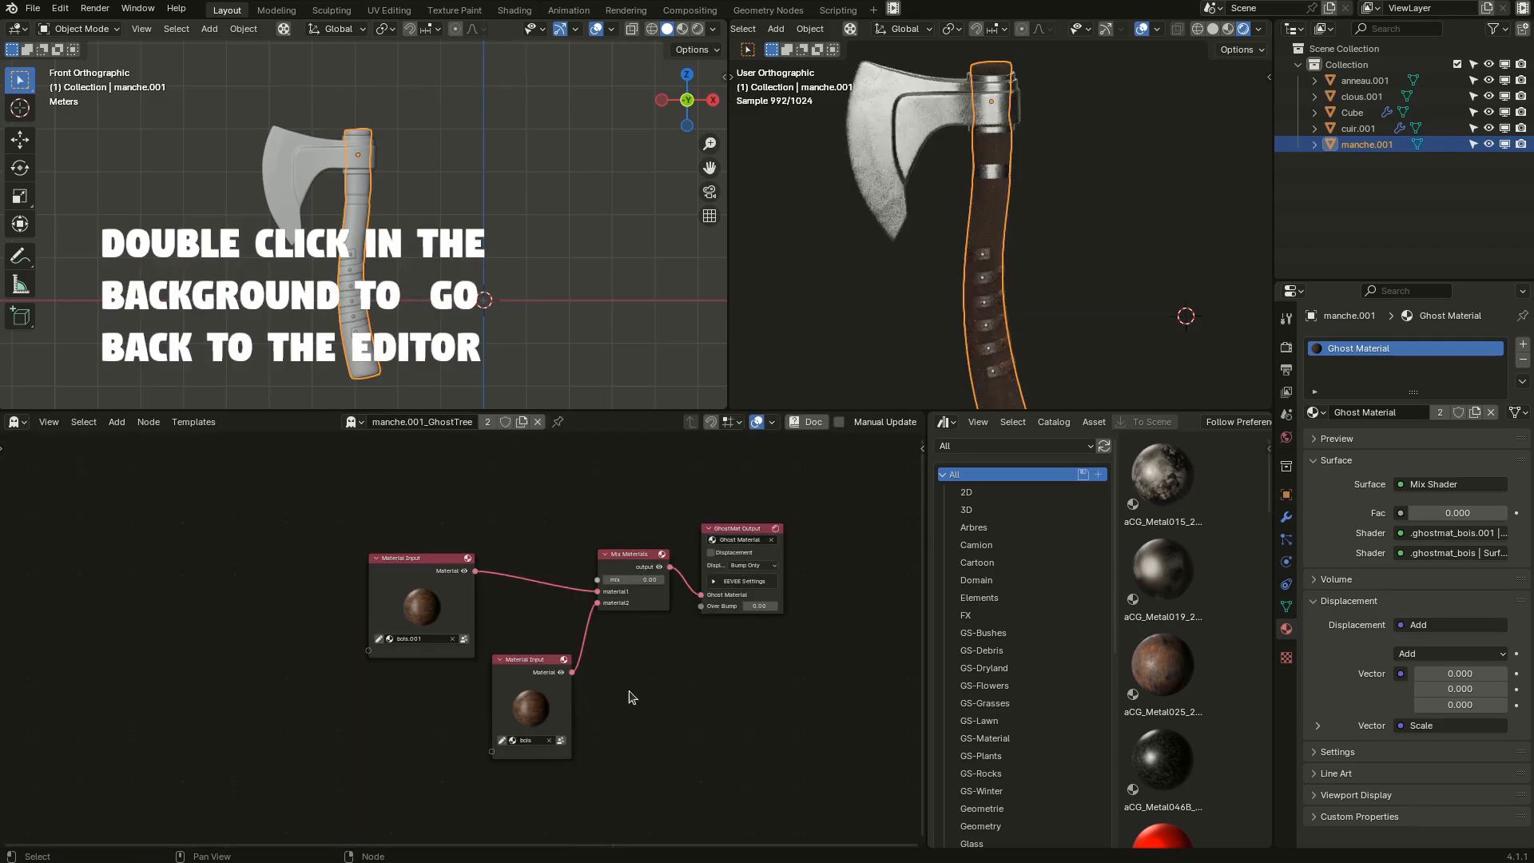
scroll(527, 647, up, 1)
scroll(527, 647, up, 2)
drag(676, 552, 767, 552)
Reposition the two Material Input nodes, moving both slightly lower in the tree.
middle_drag(518, 598, 623, 653)
drag(643, 724, 646, 750)
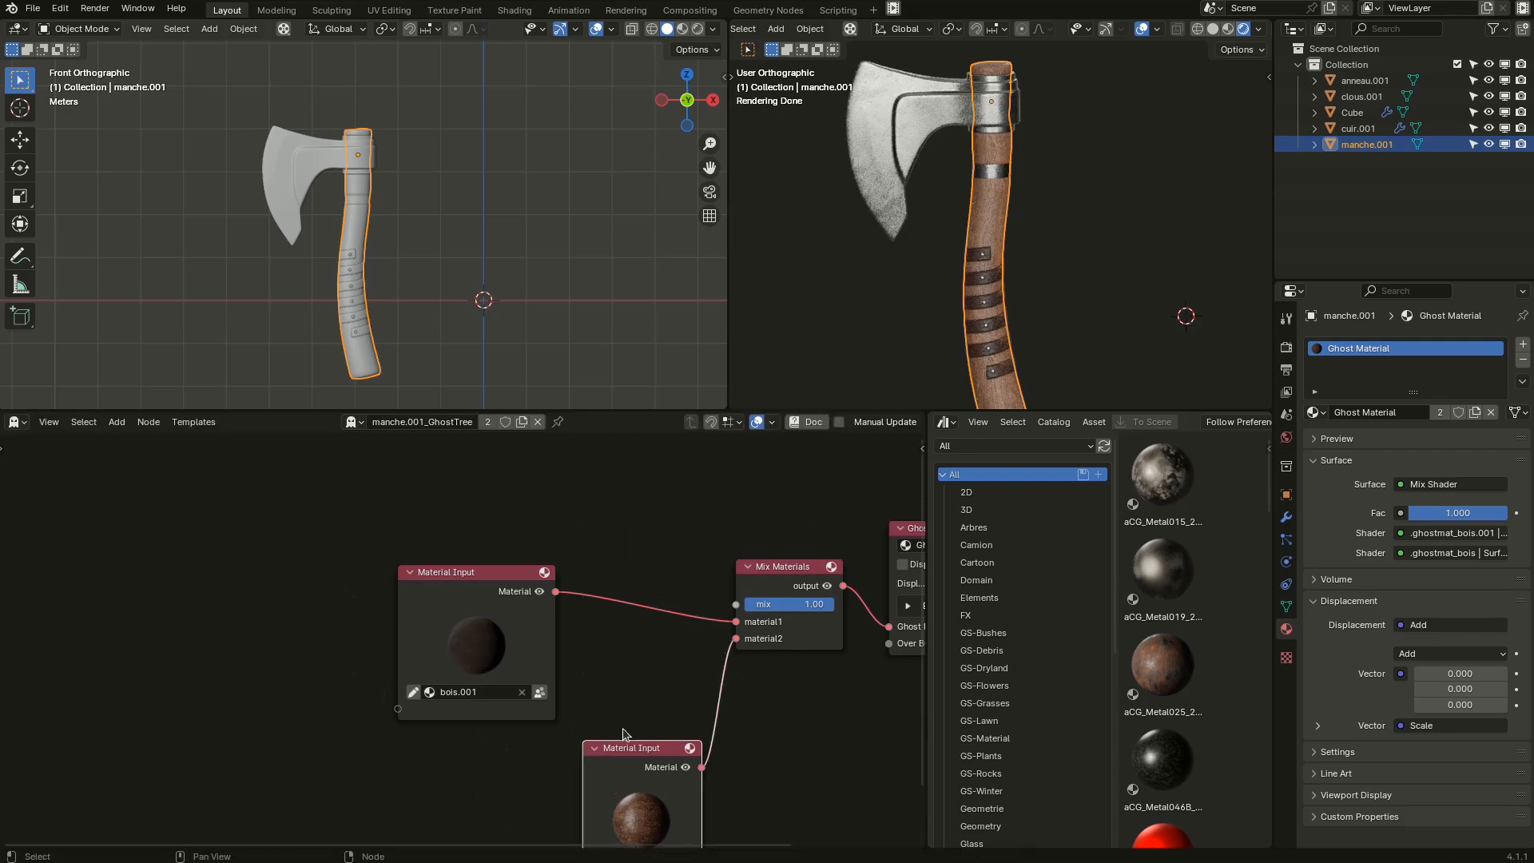
drag(491, 590, 463, 644)
middle_drag(627, 658, 616, 695)
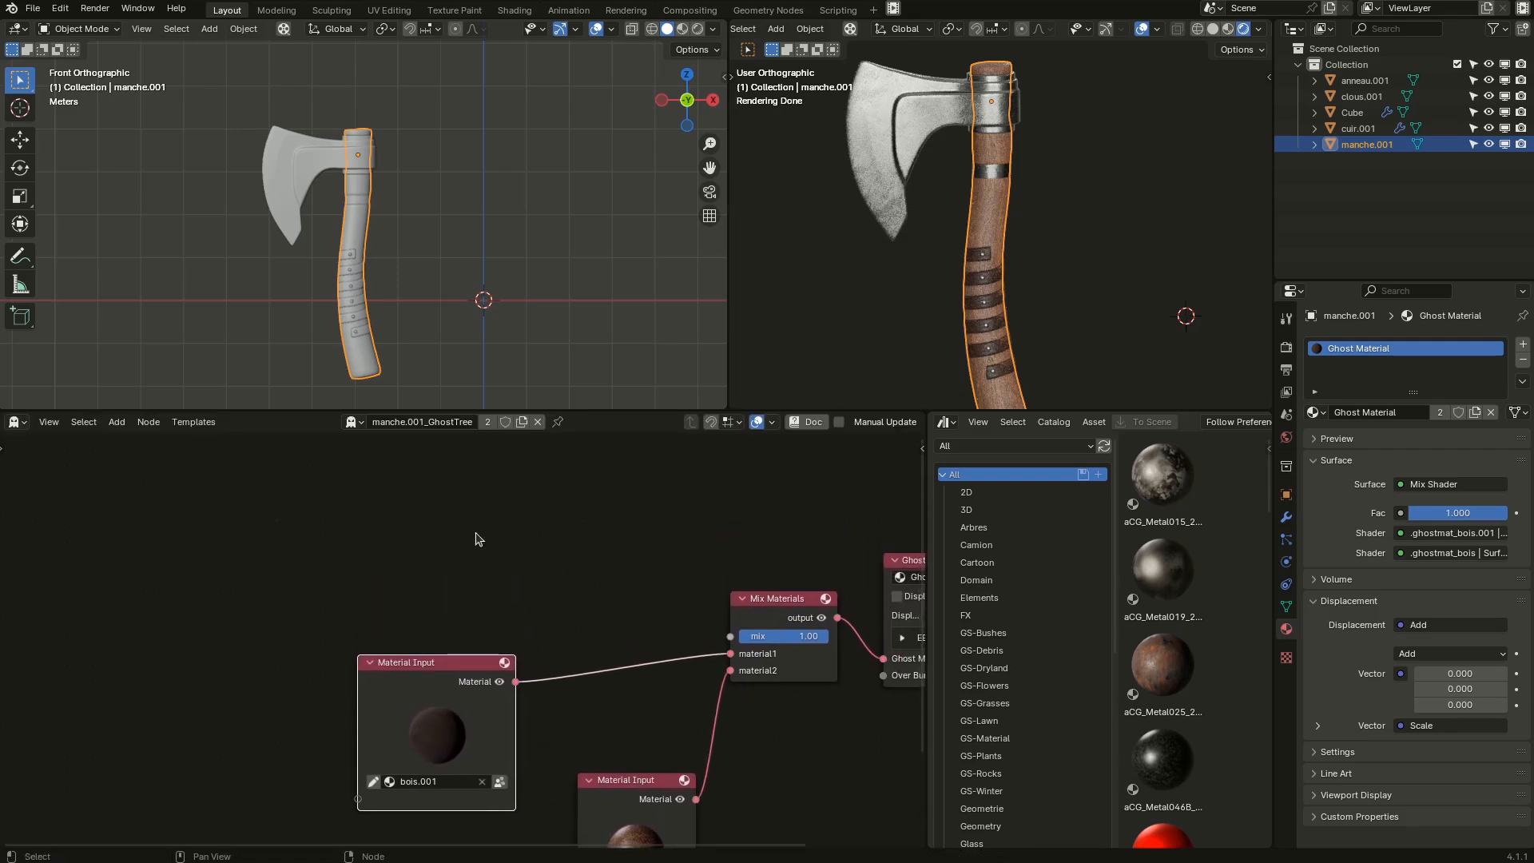
Add a Smart Mask node in the empty area above the bois.001 Material Input node.
middle_drag(472, 535, 462, 633)
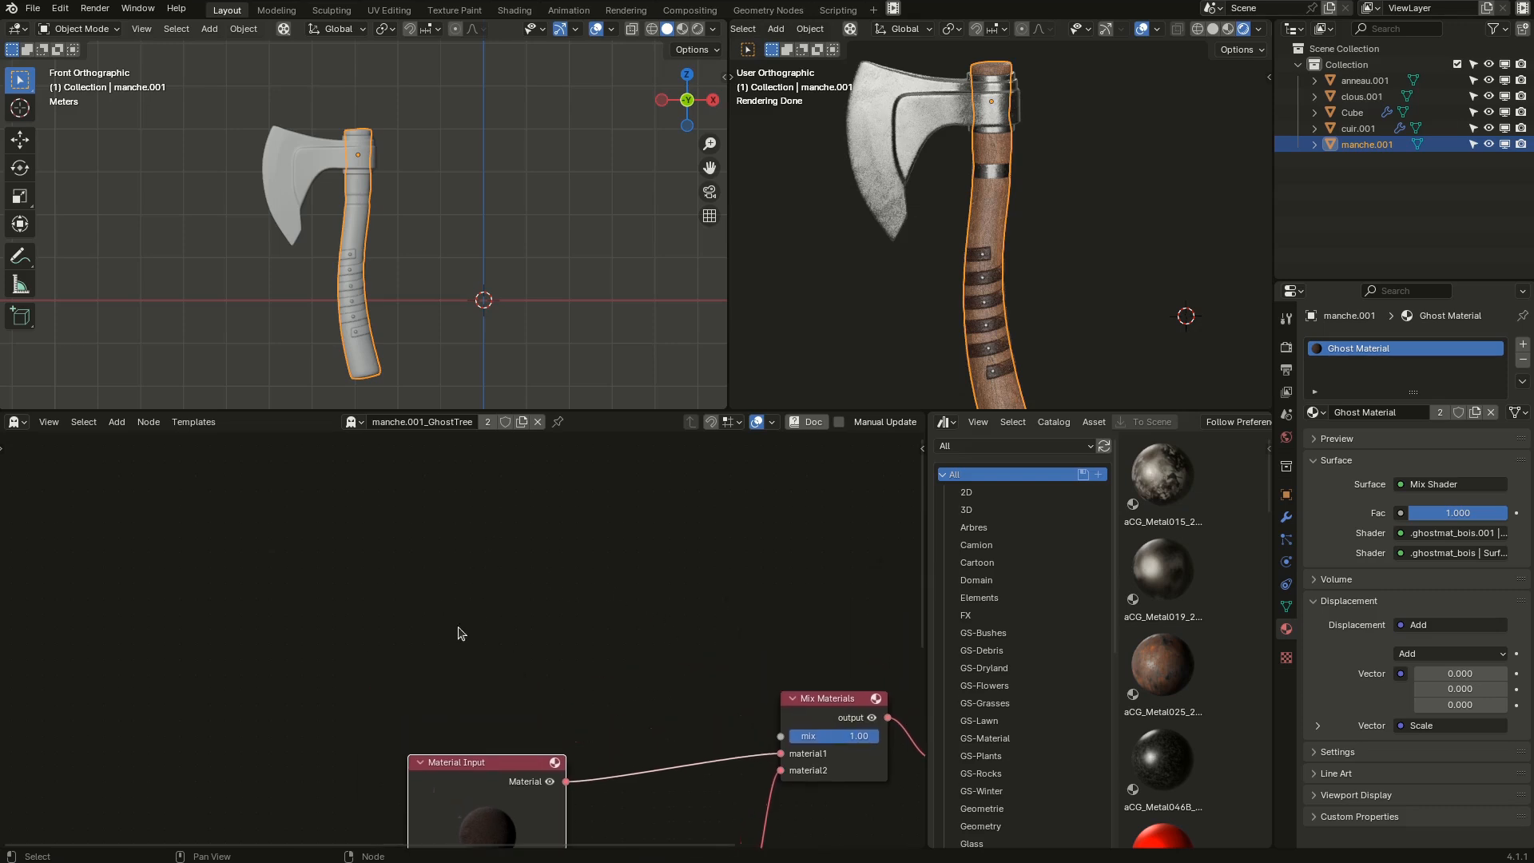
scroll(365, 615, down, 2)
key(shift+a)
mouse_move(317, 694)
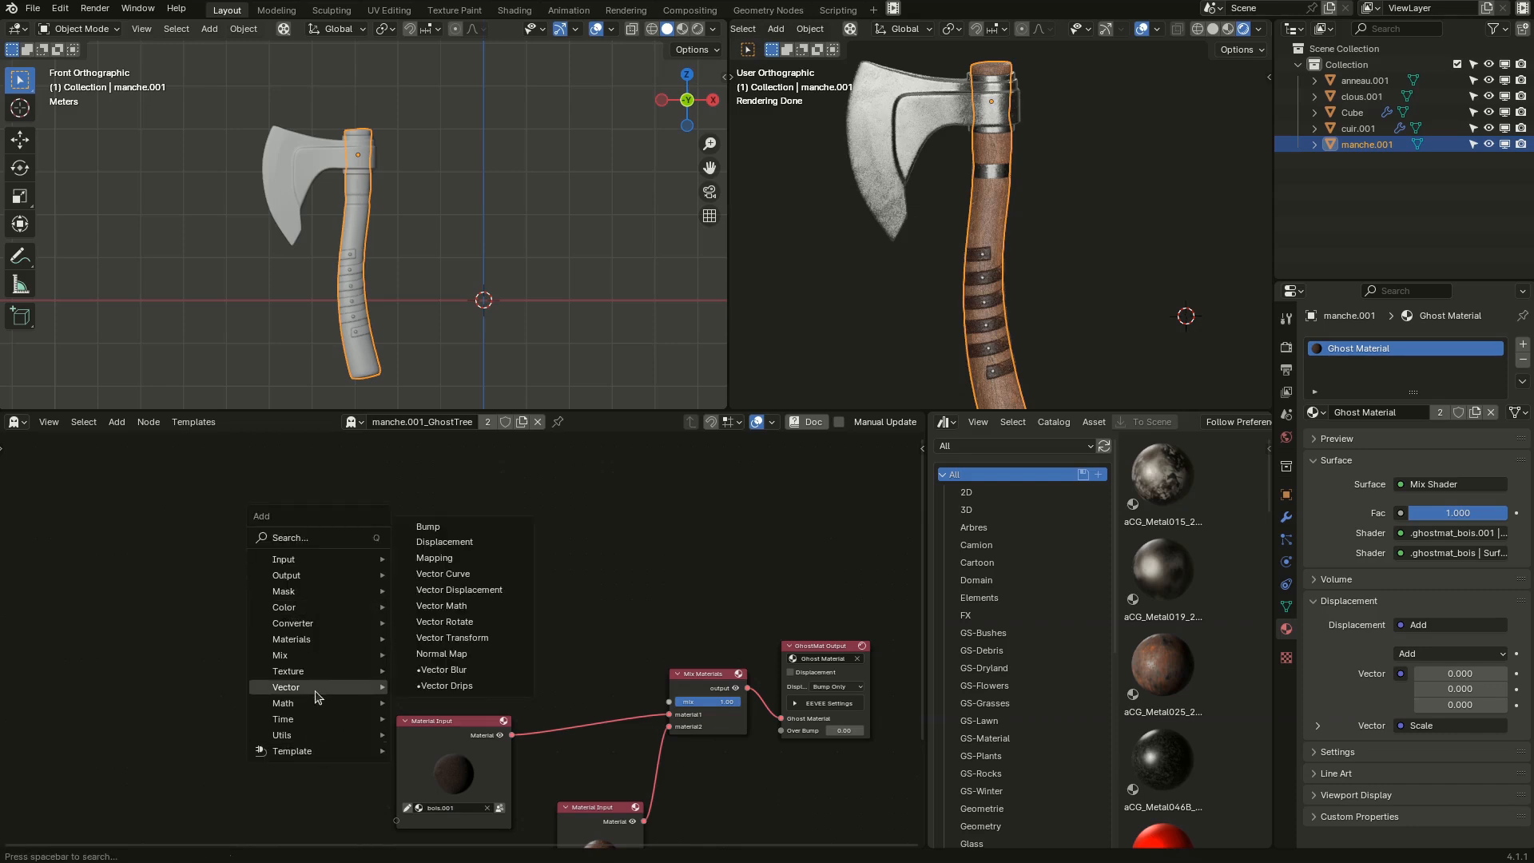
mouse_move(312, 659)
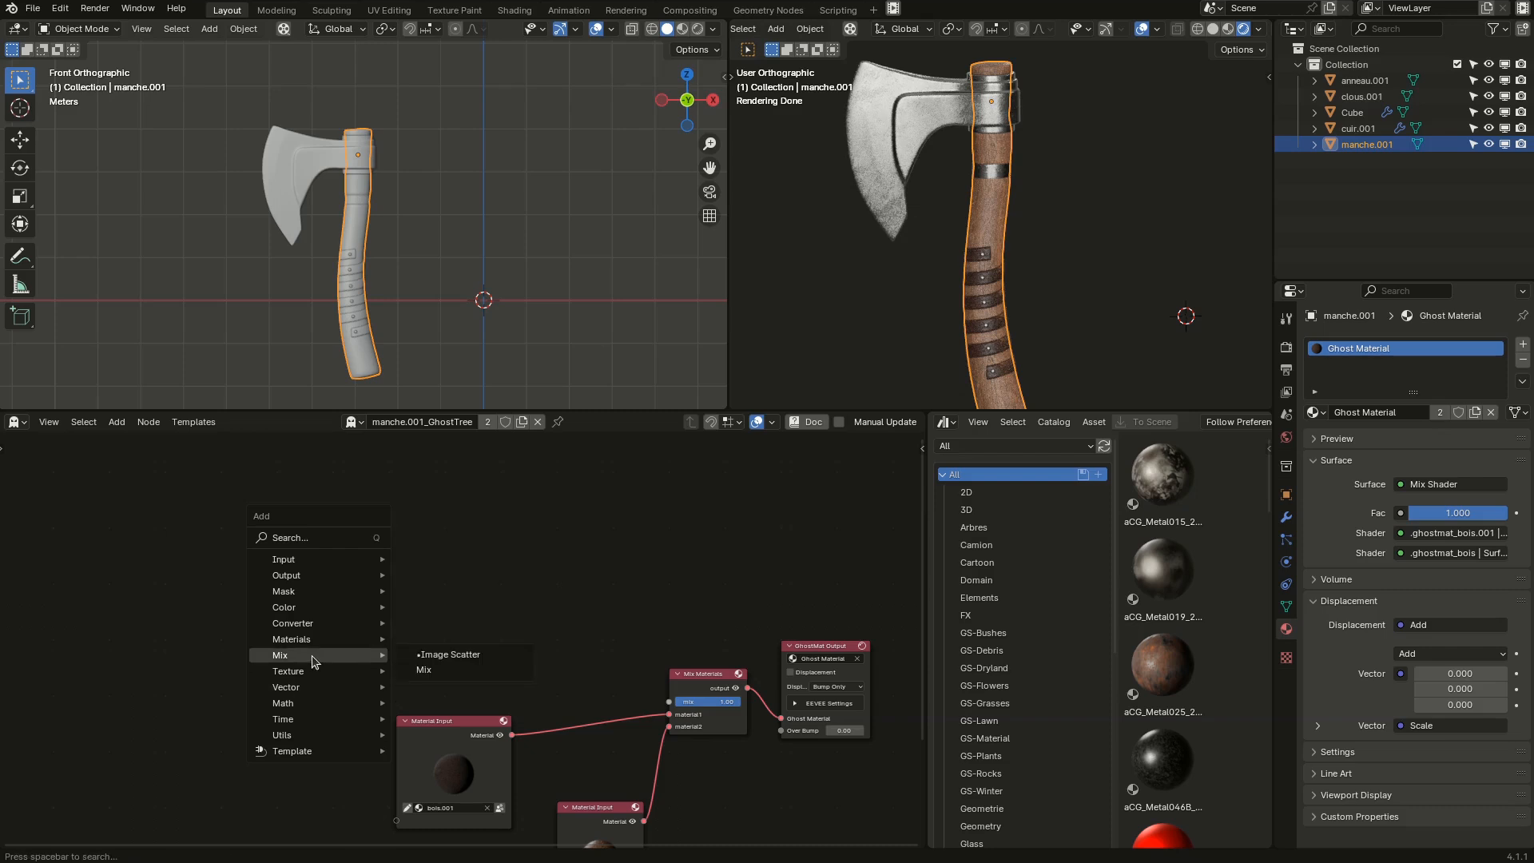
mouse_move(309, 597)
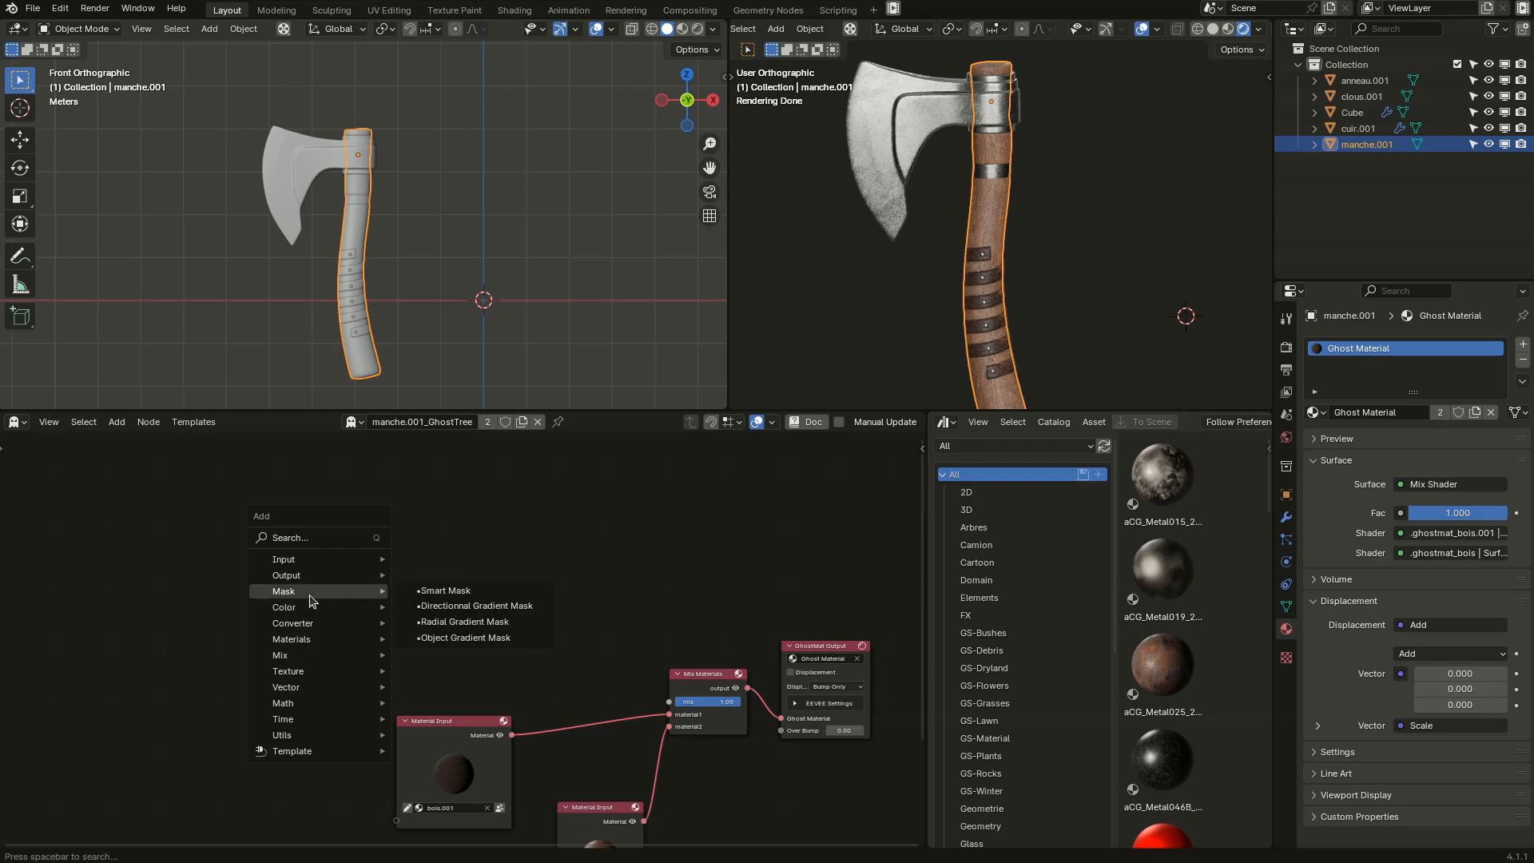
click(449, 595)
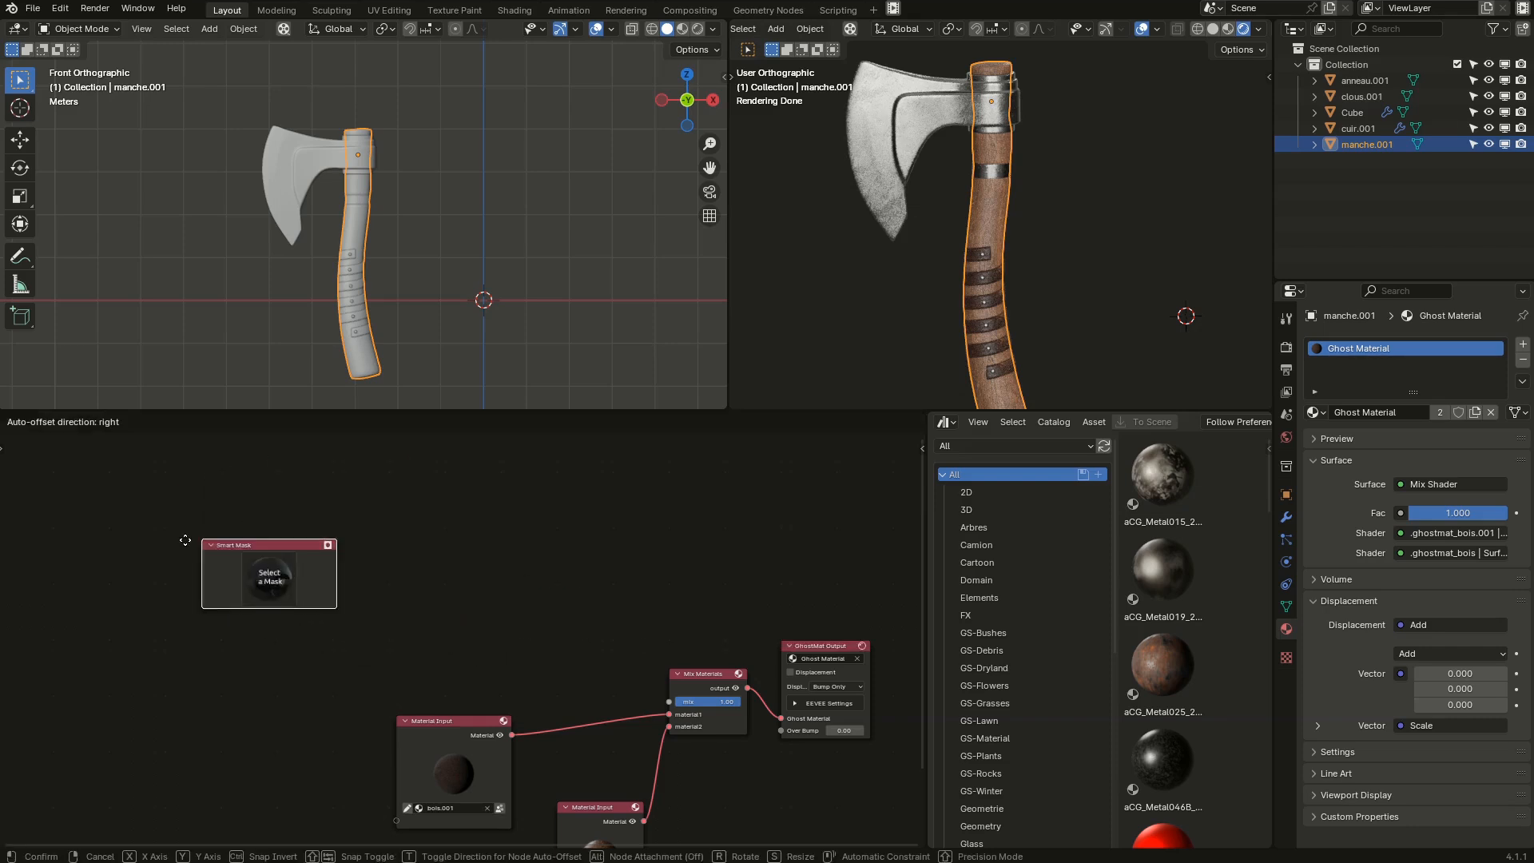
click(222, 502)
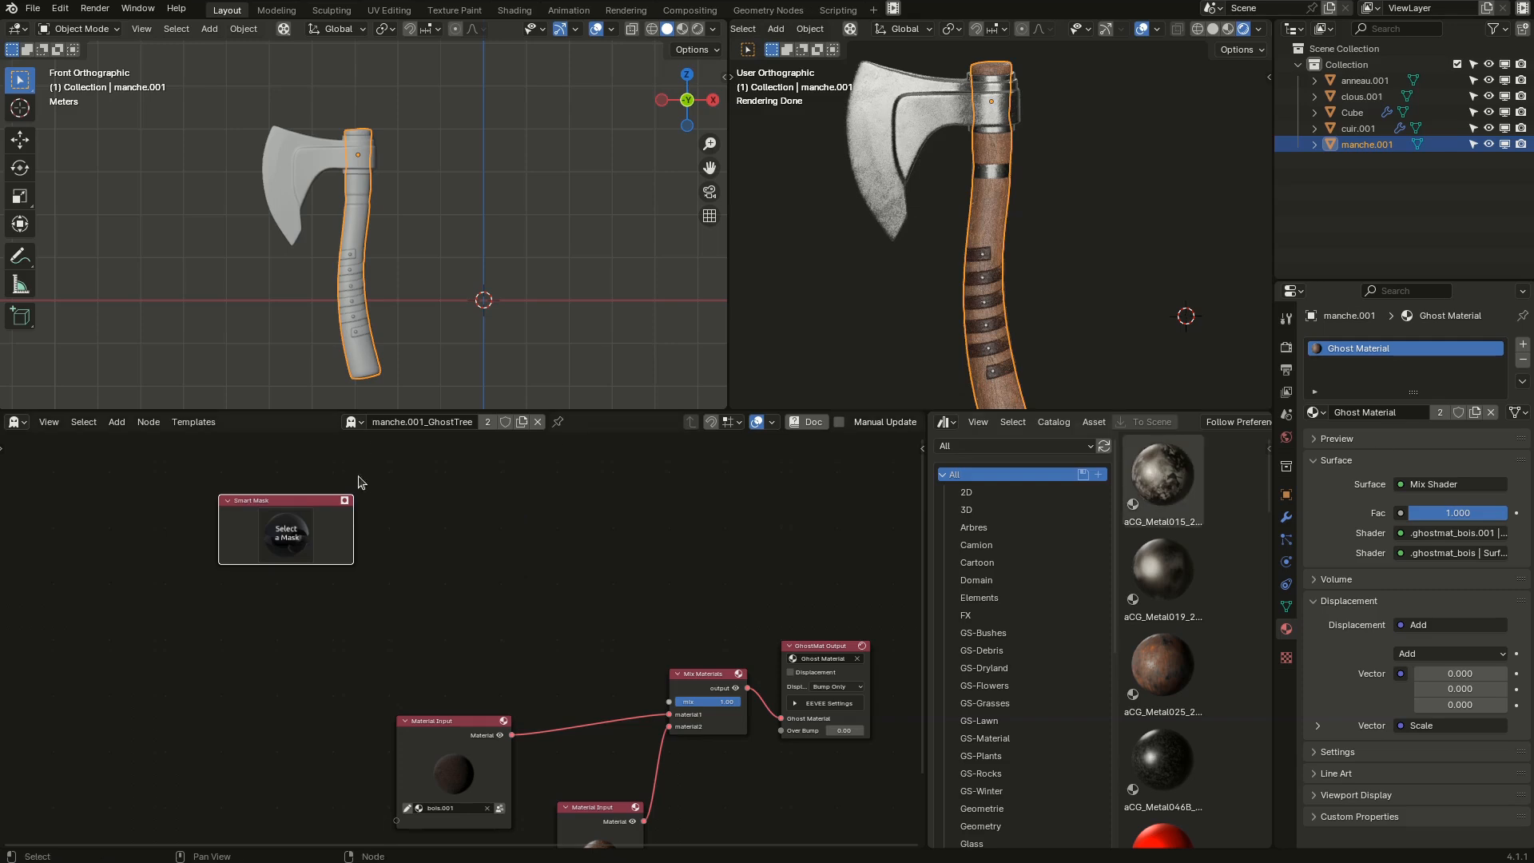
Set the Smart Mask node's mask type to Edges.
click(292, 541)
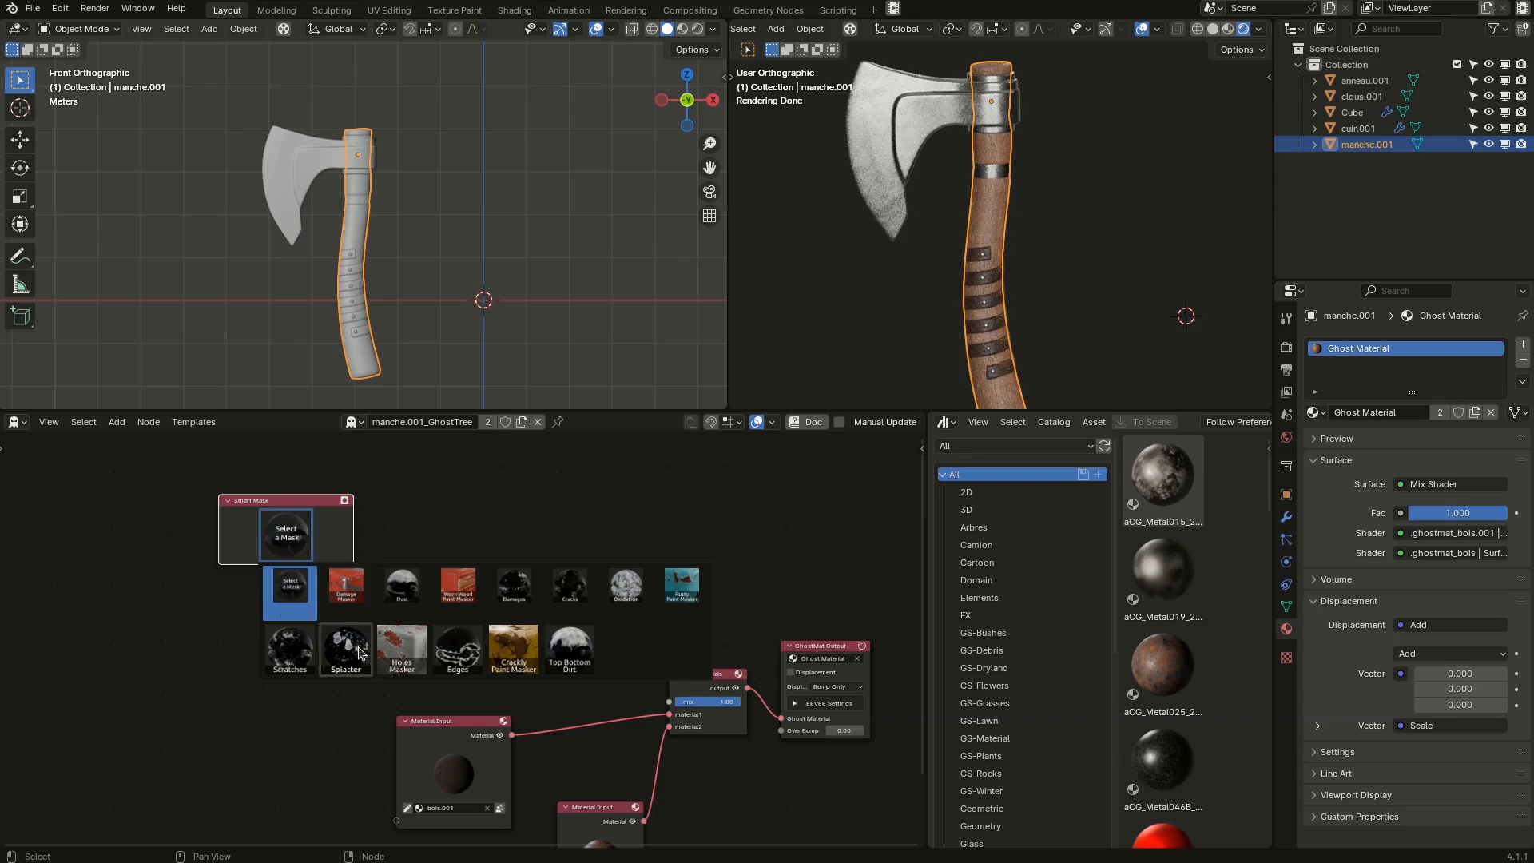
click(462, 653)
scroll(451, 645, up, 2)
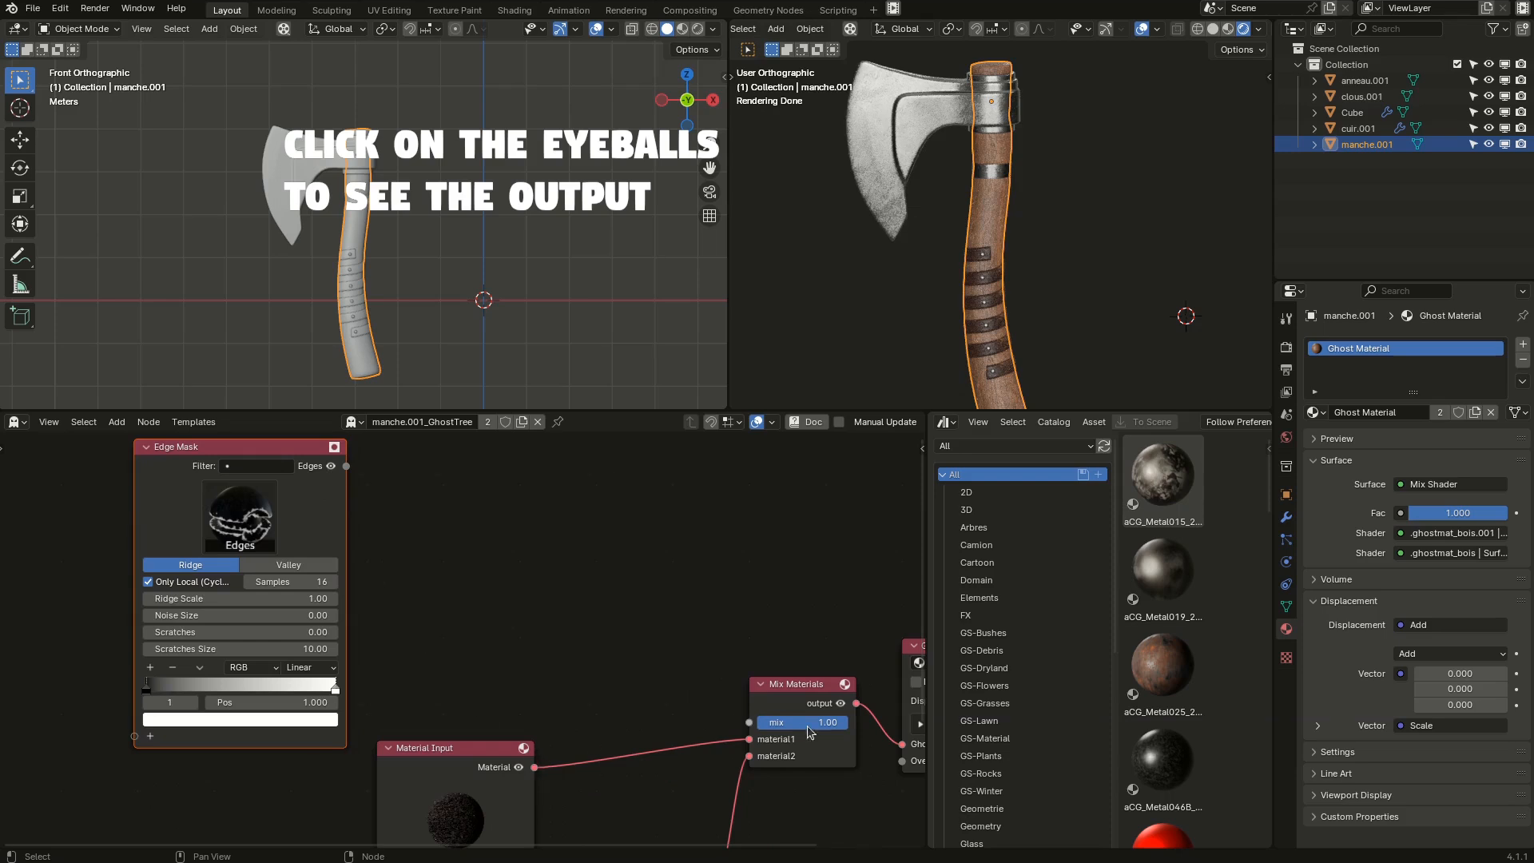
Preview the outputs of the Edge Mask, the bois.001 material and Mix Materials on the handle, moving the Mix Materials node closer.
click(331, 466)
click(519, 766)
click(841, 703)
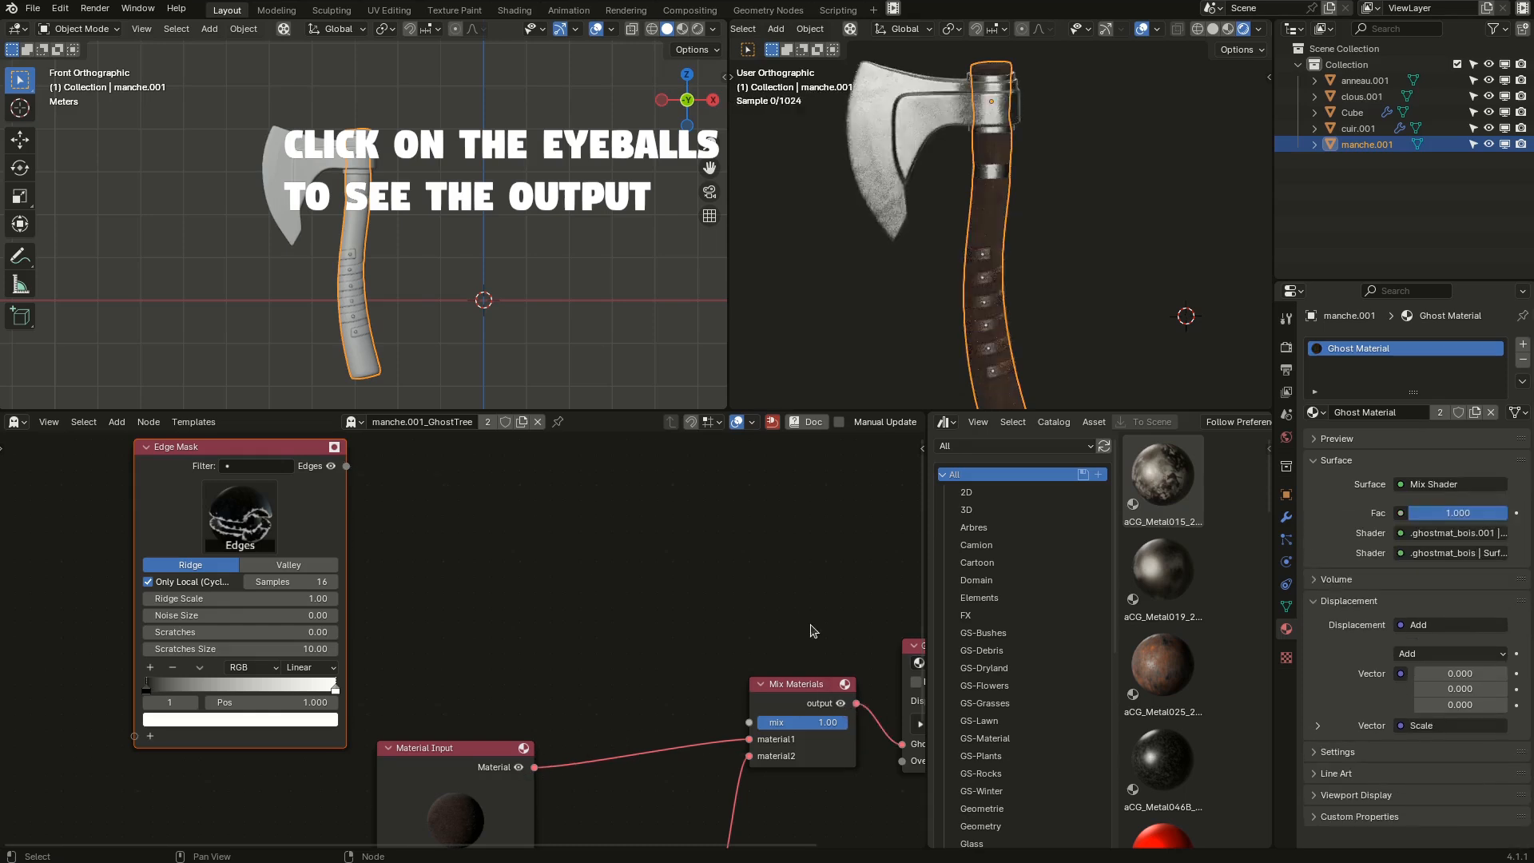
drag(782, 688, 737, 706)
click(329, 466)
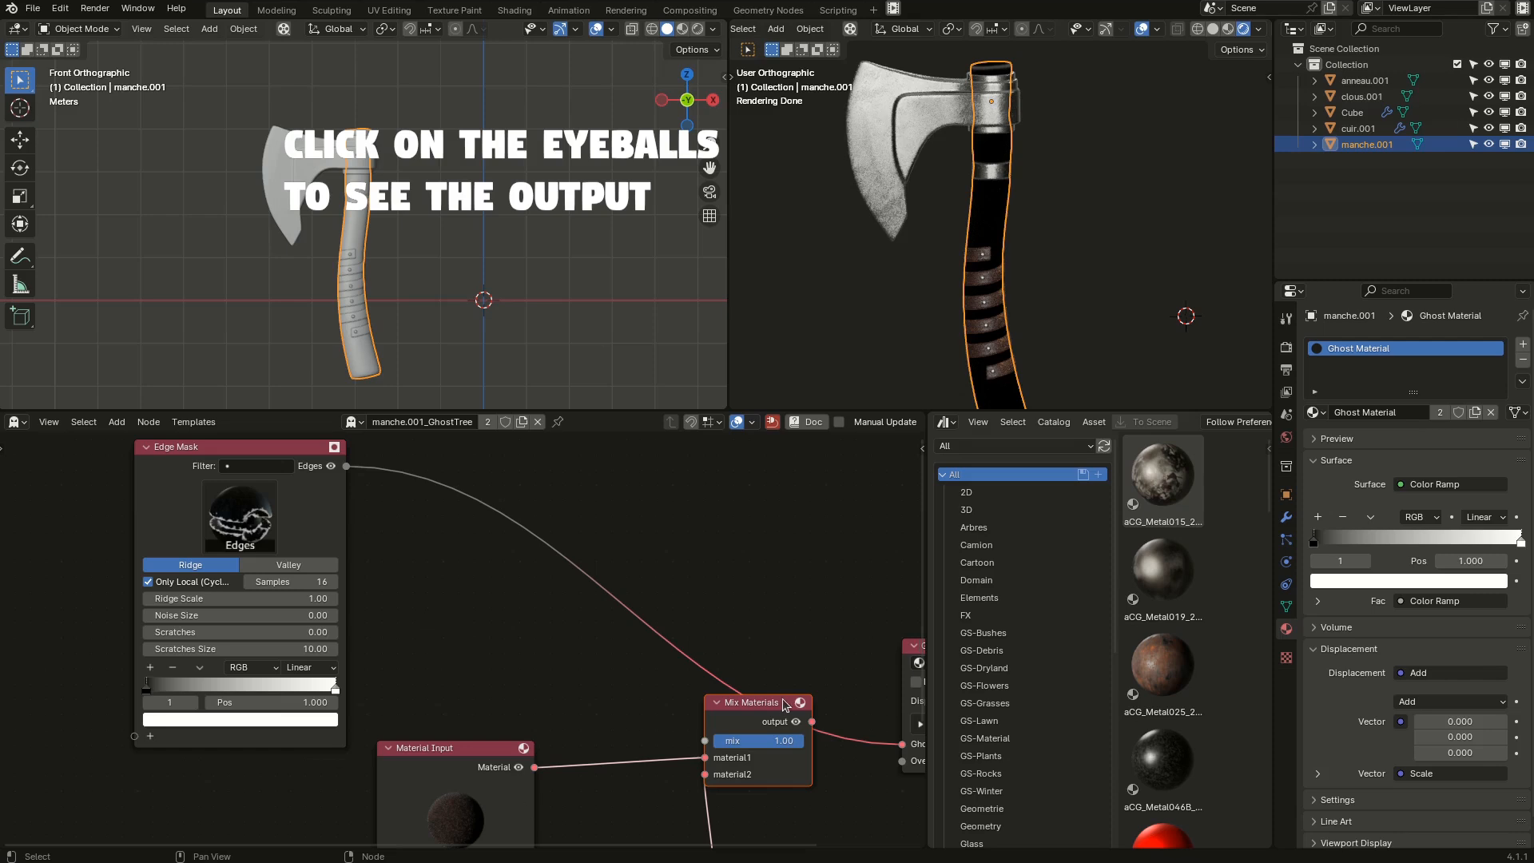
Leave the output preview by rebuilding the handle's complete ghost material.
double_click(451, 629)
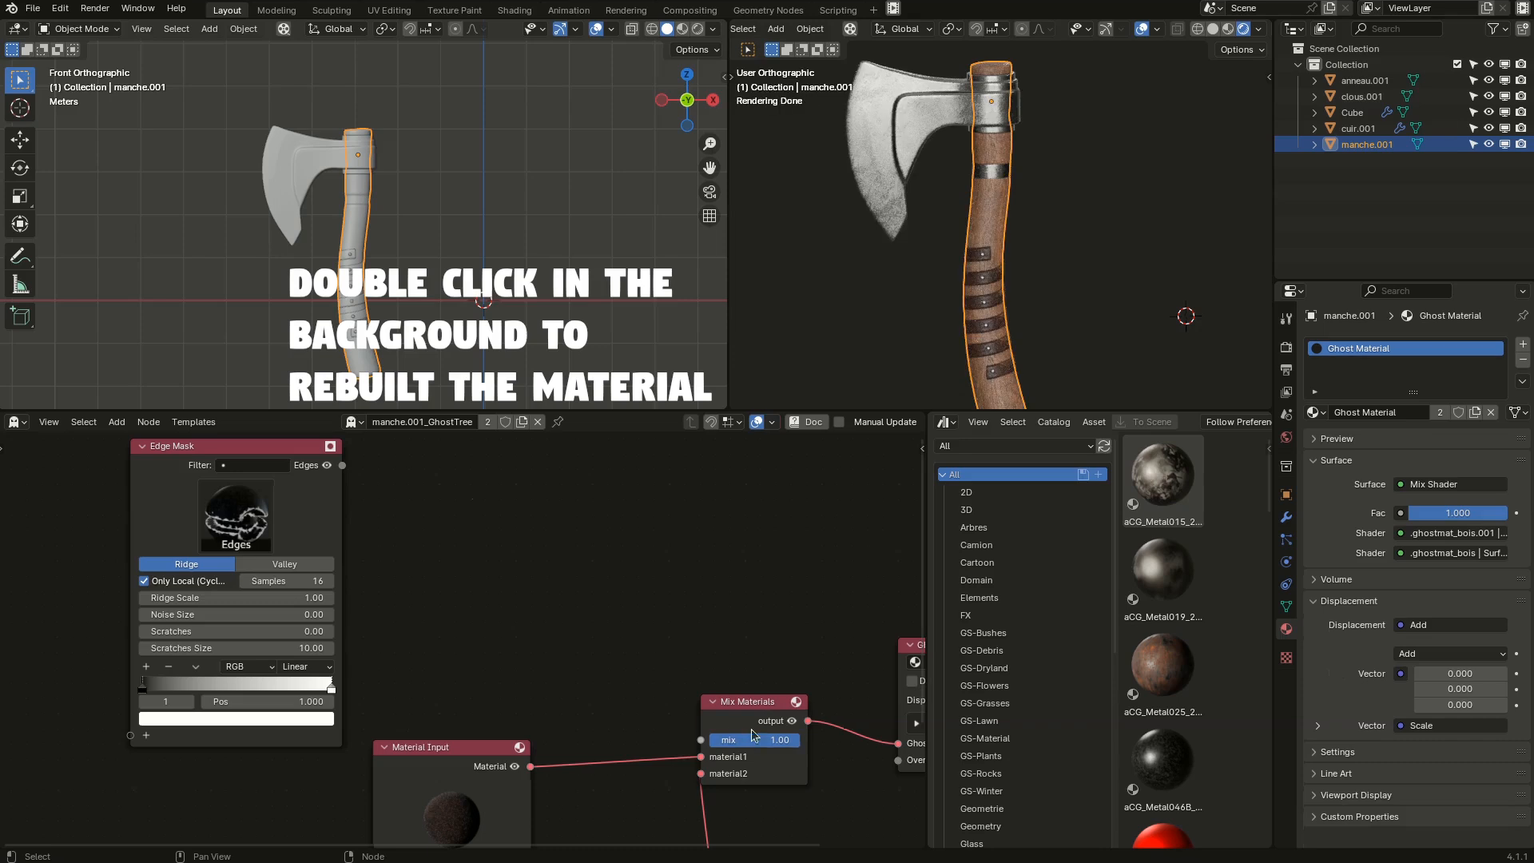
key(Home)
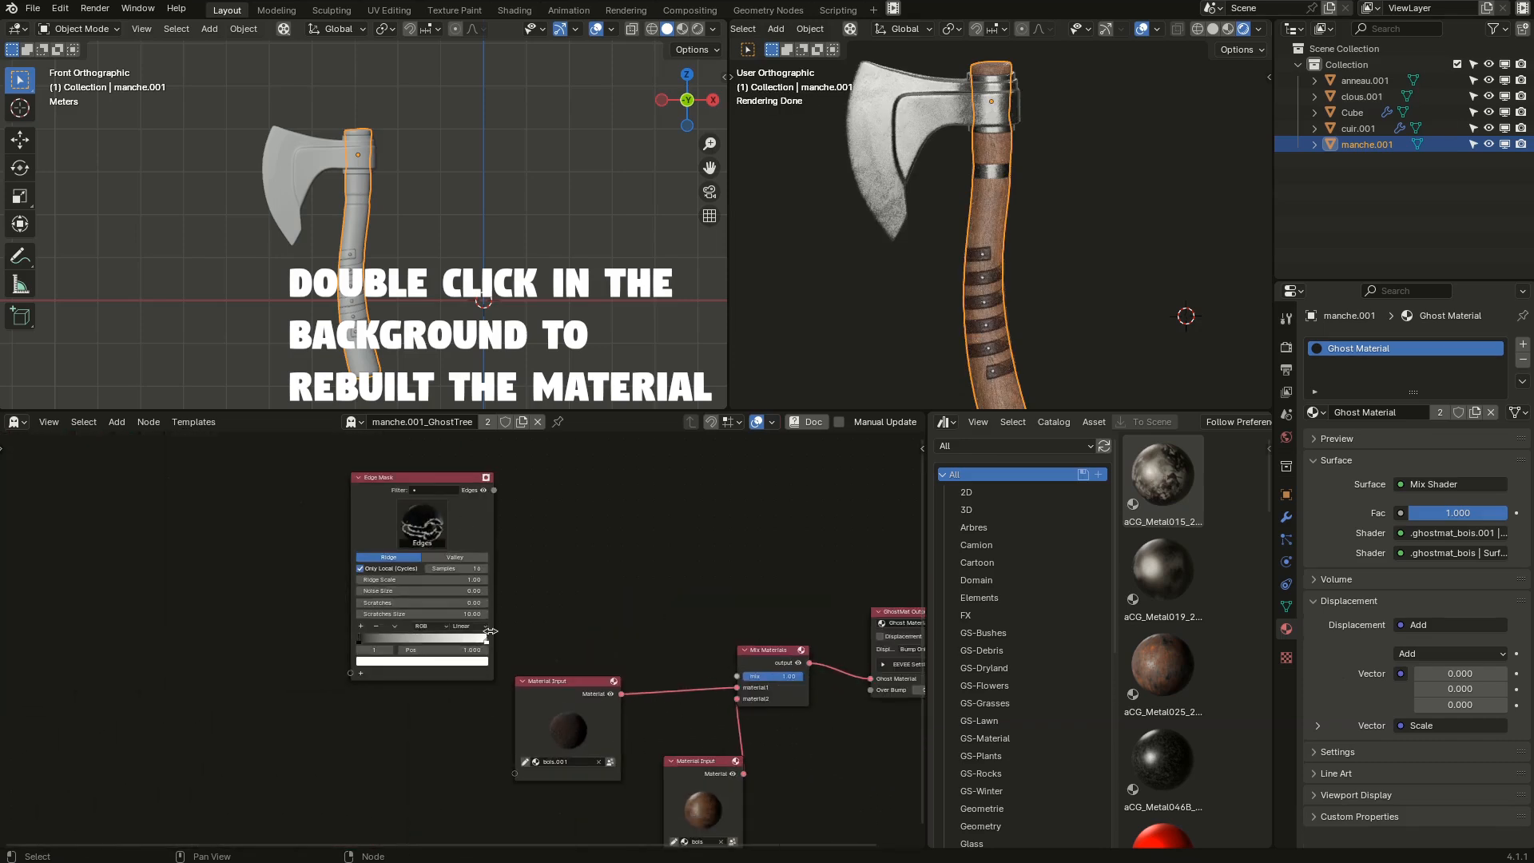
scroll(594, 572, up, 3)
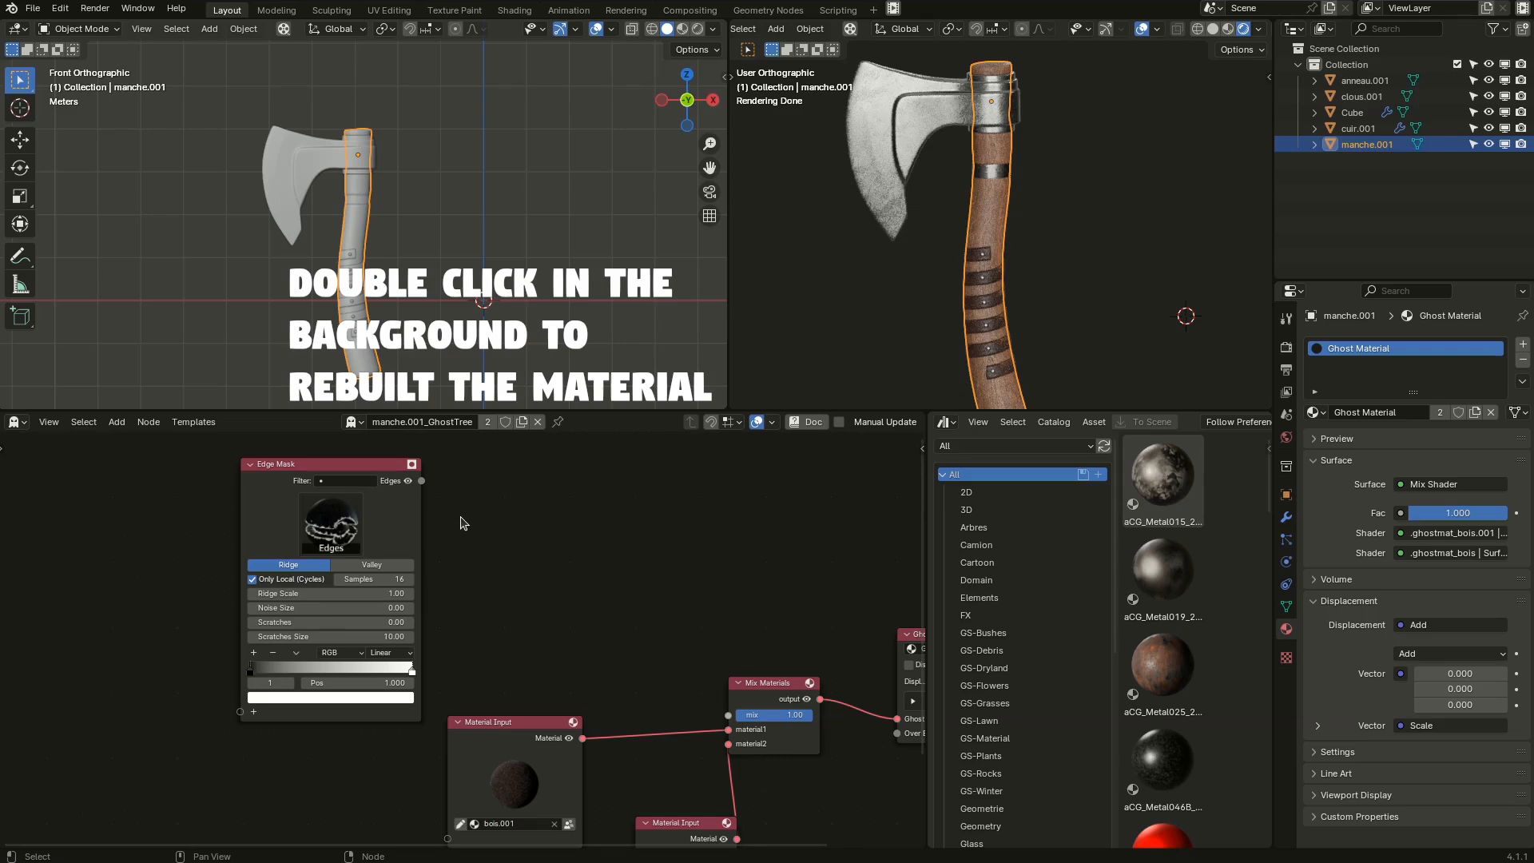
scroll(396, 478, up, 3)
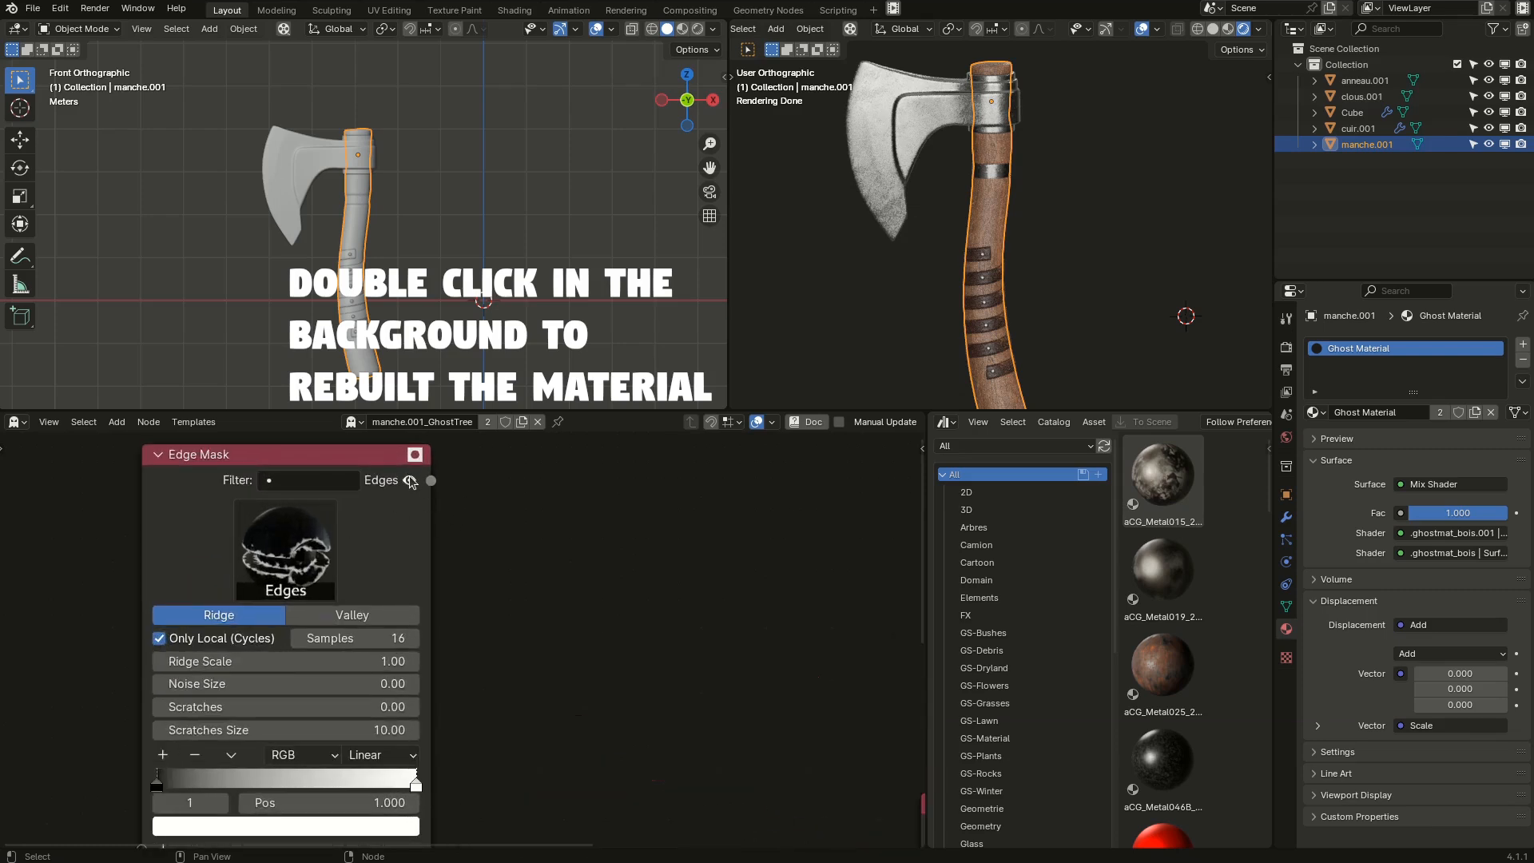
Preview the Edge Mask's output on the handle, rebuild the full ghost material once, and return to the mask preview.
click(410, 480)
scroll(366, 602, up, 1)
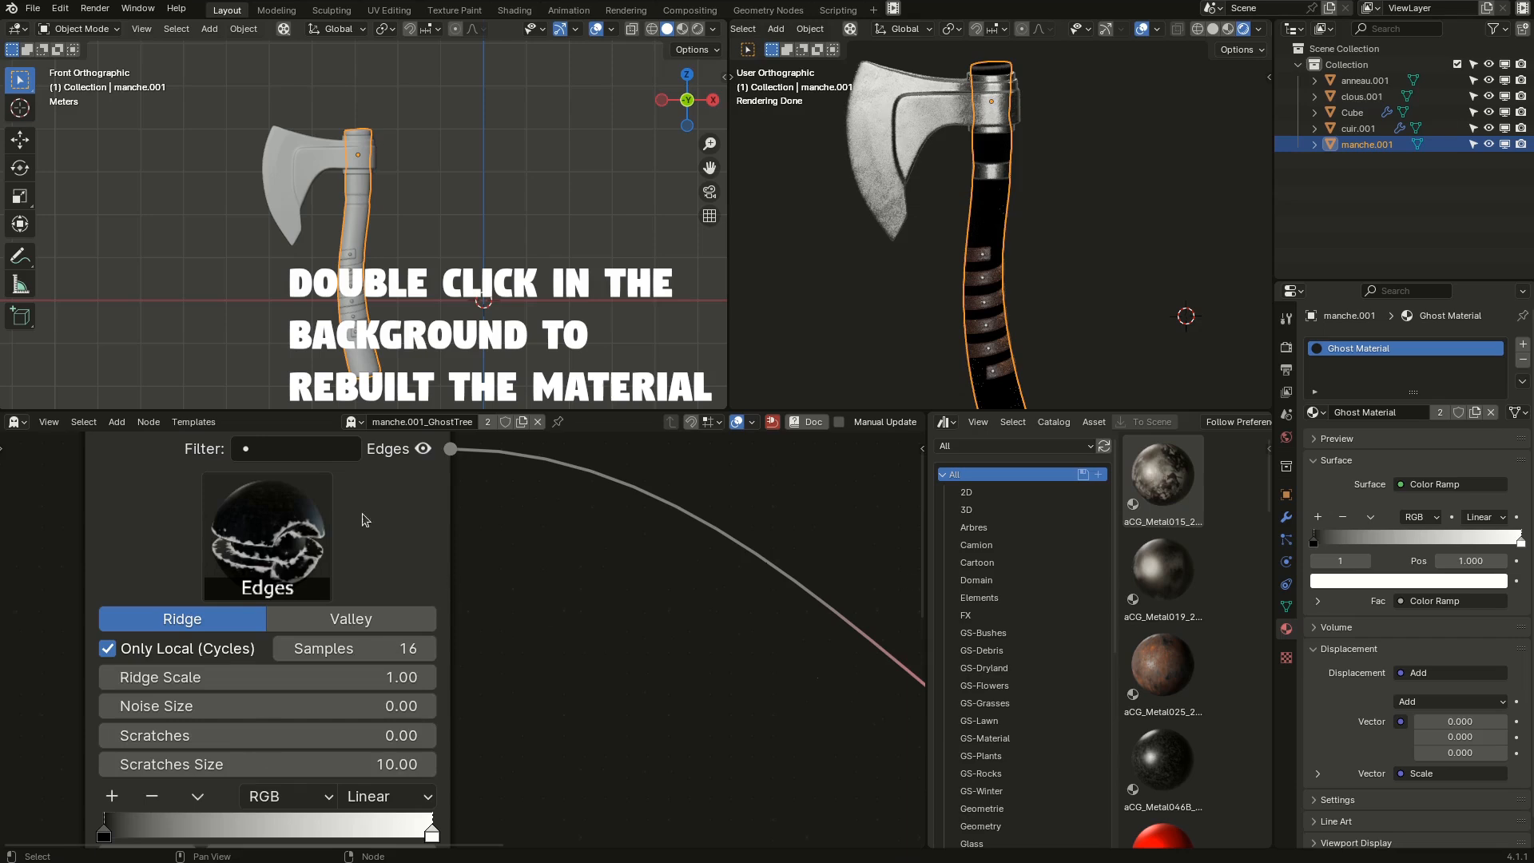
double_click(555, 589)
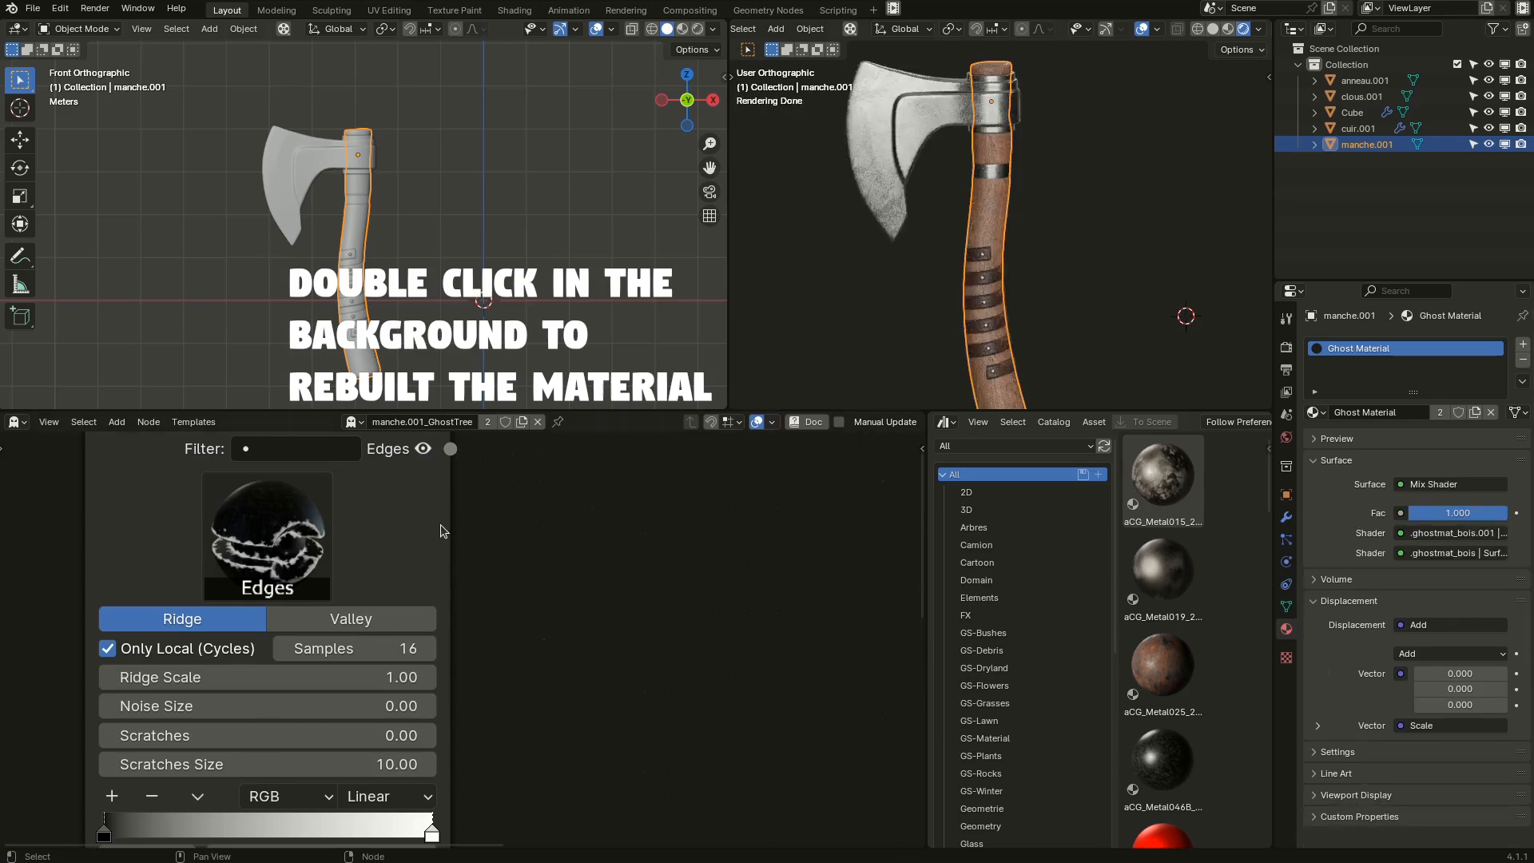
click(423, 453)
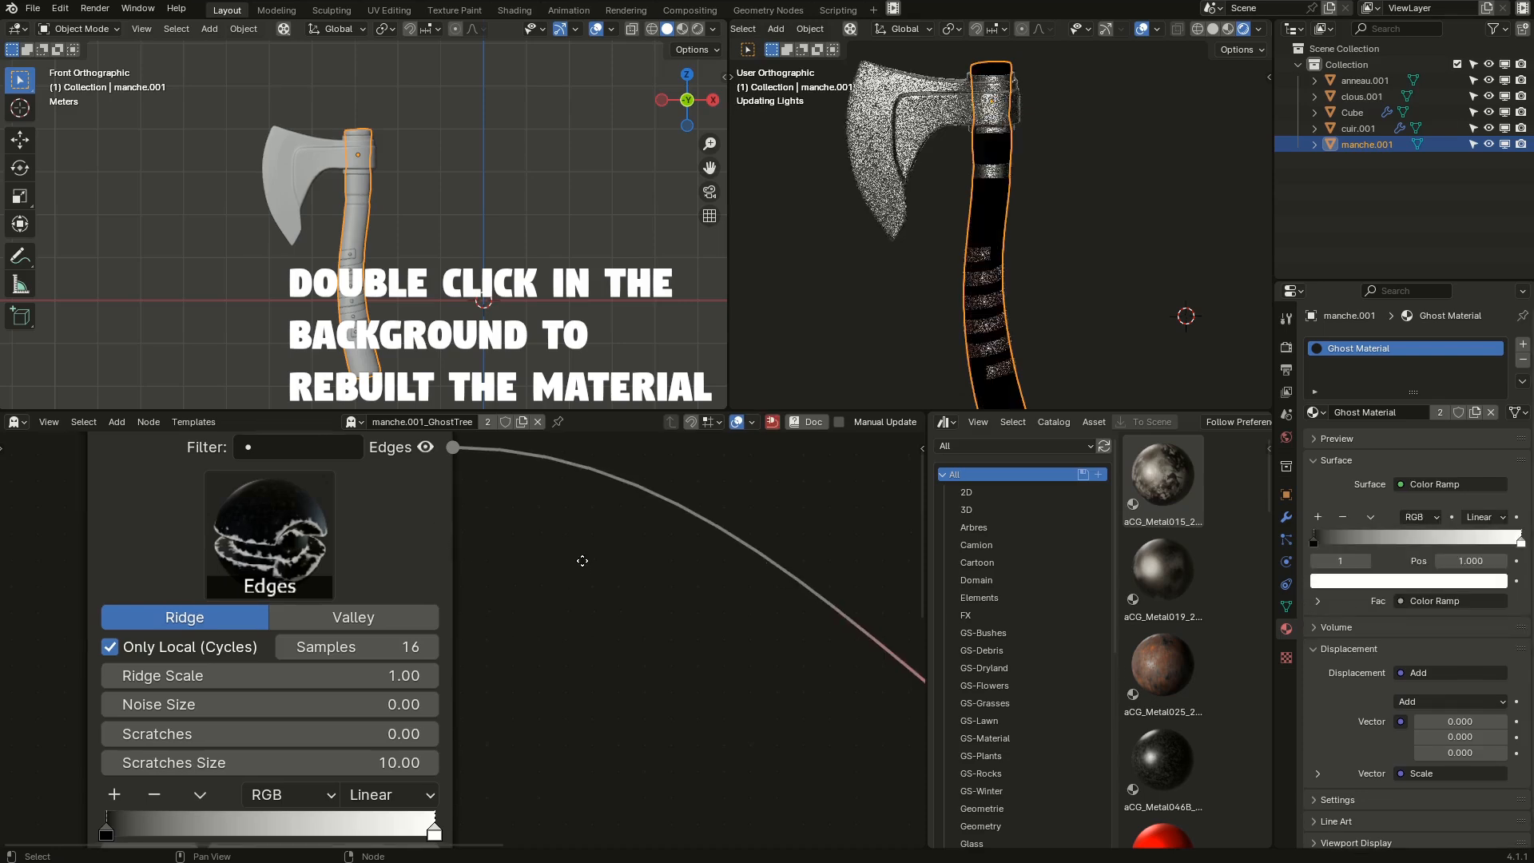
middle_drag(515, 614, 651, 547)
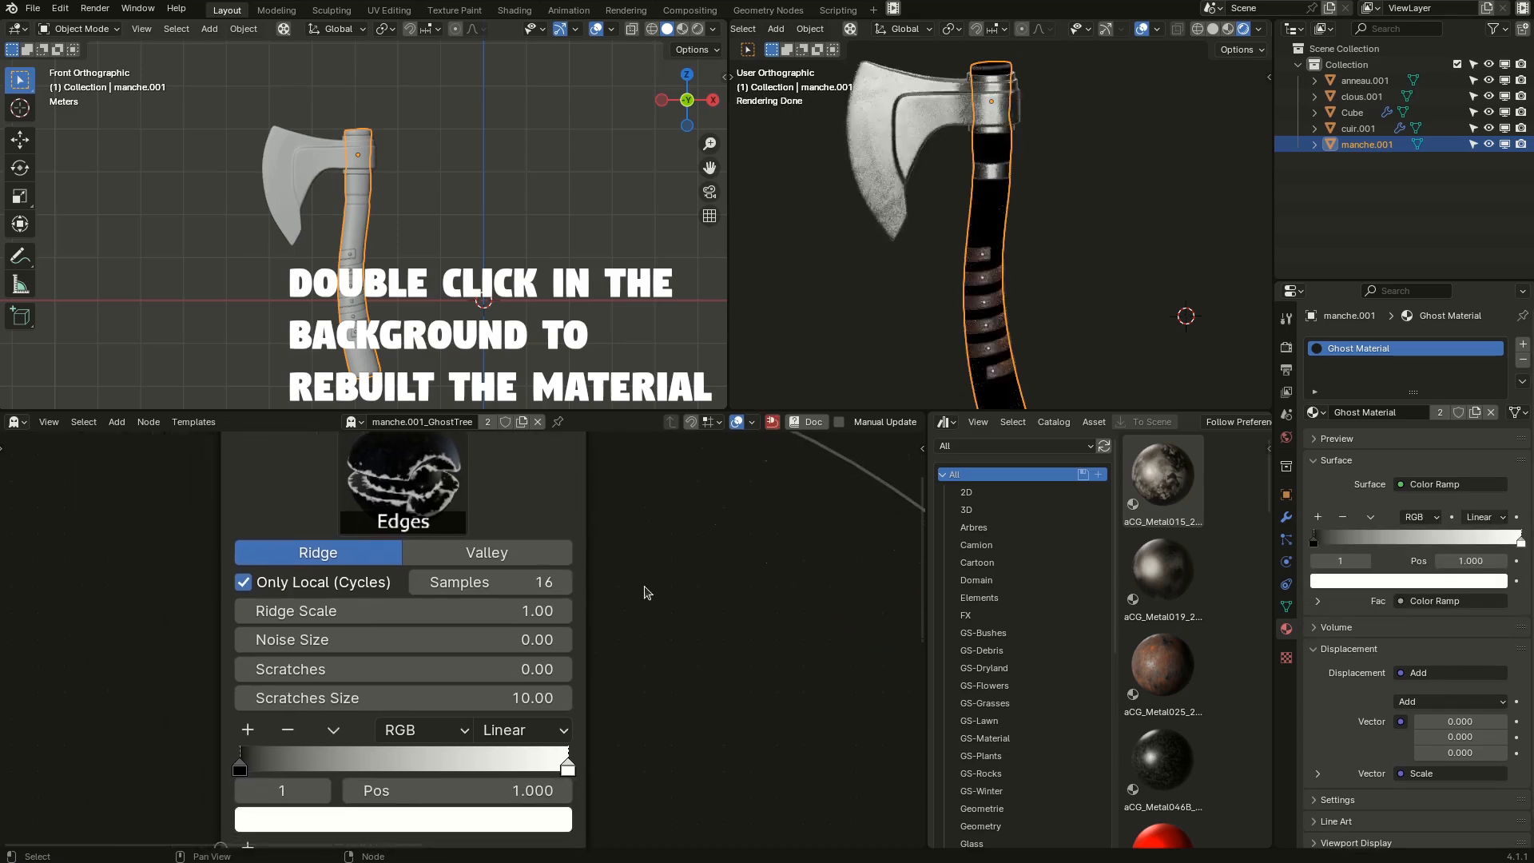
double_click(604, 621)
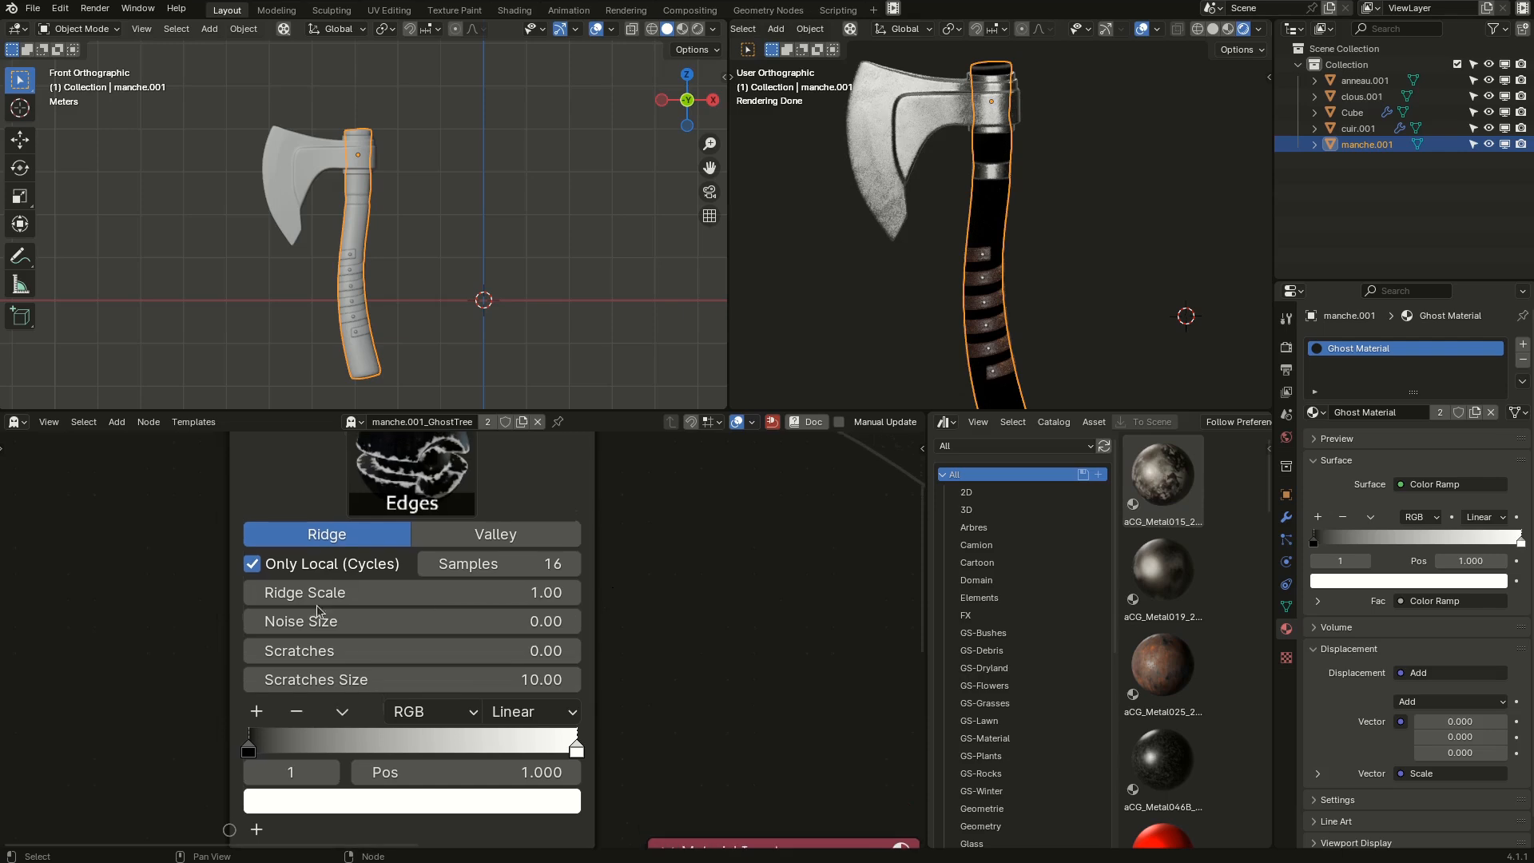
Keep the Edge Mask on Ridge after checking Valley, set its Ridge Scale to about 3.43 and disable Only Local (Cycles).
middle_drag(337, 514, 373, 542)
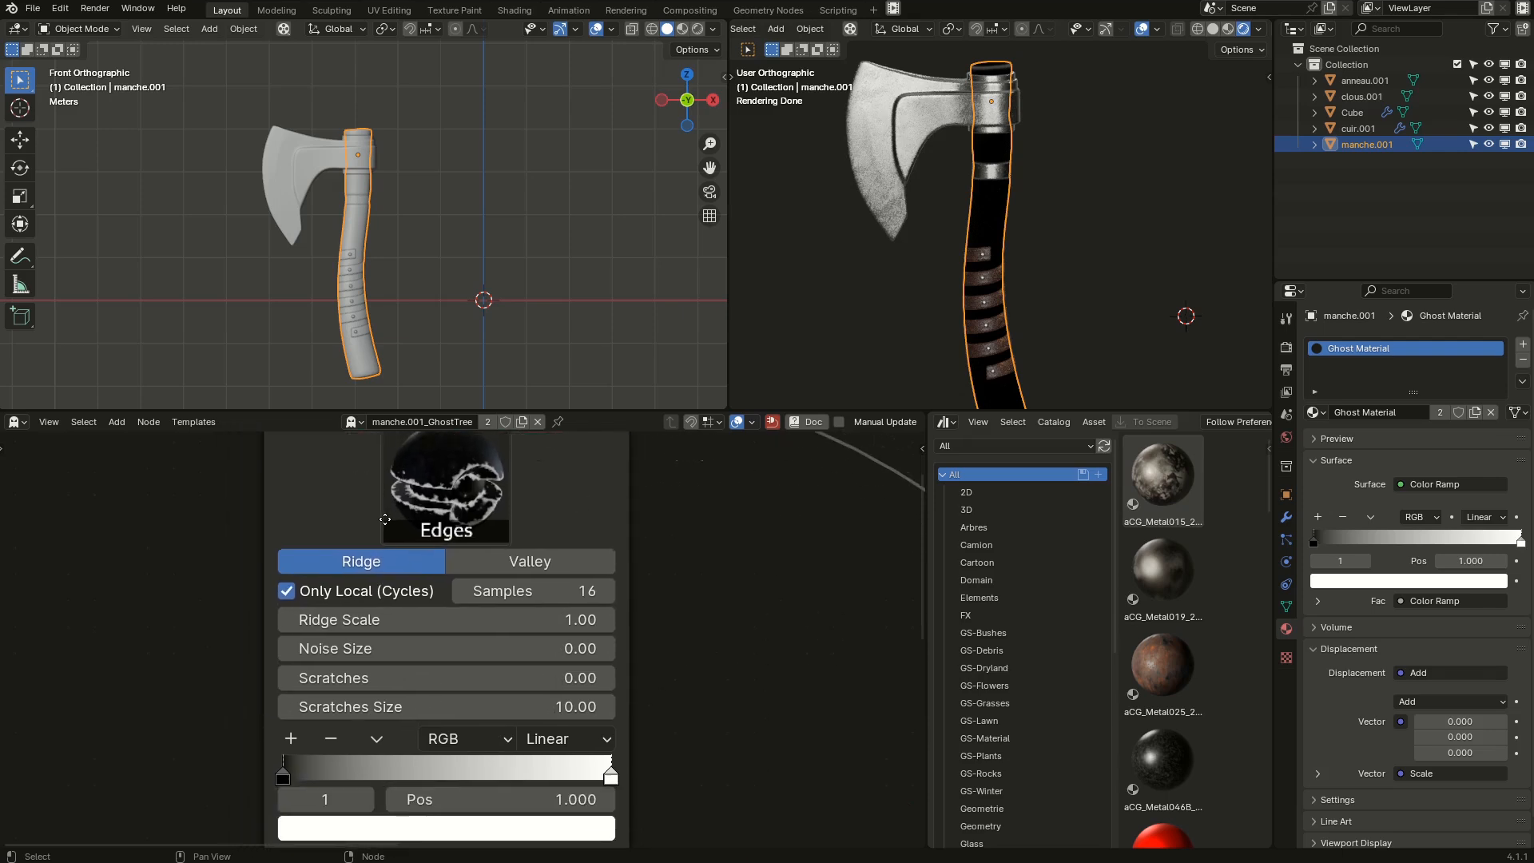
click(540, 571)
click(414, 564)
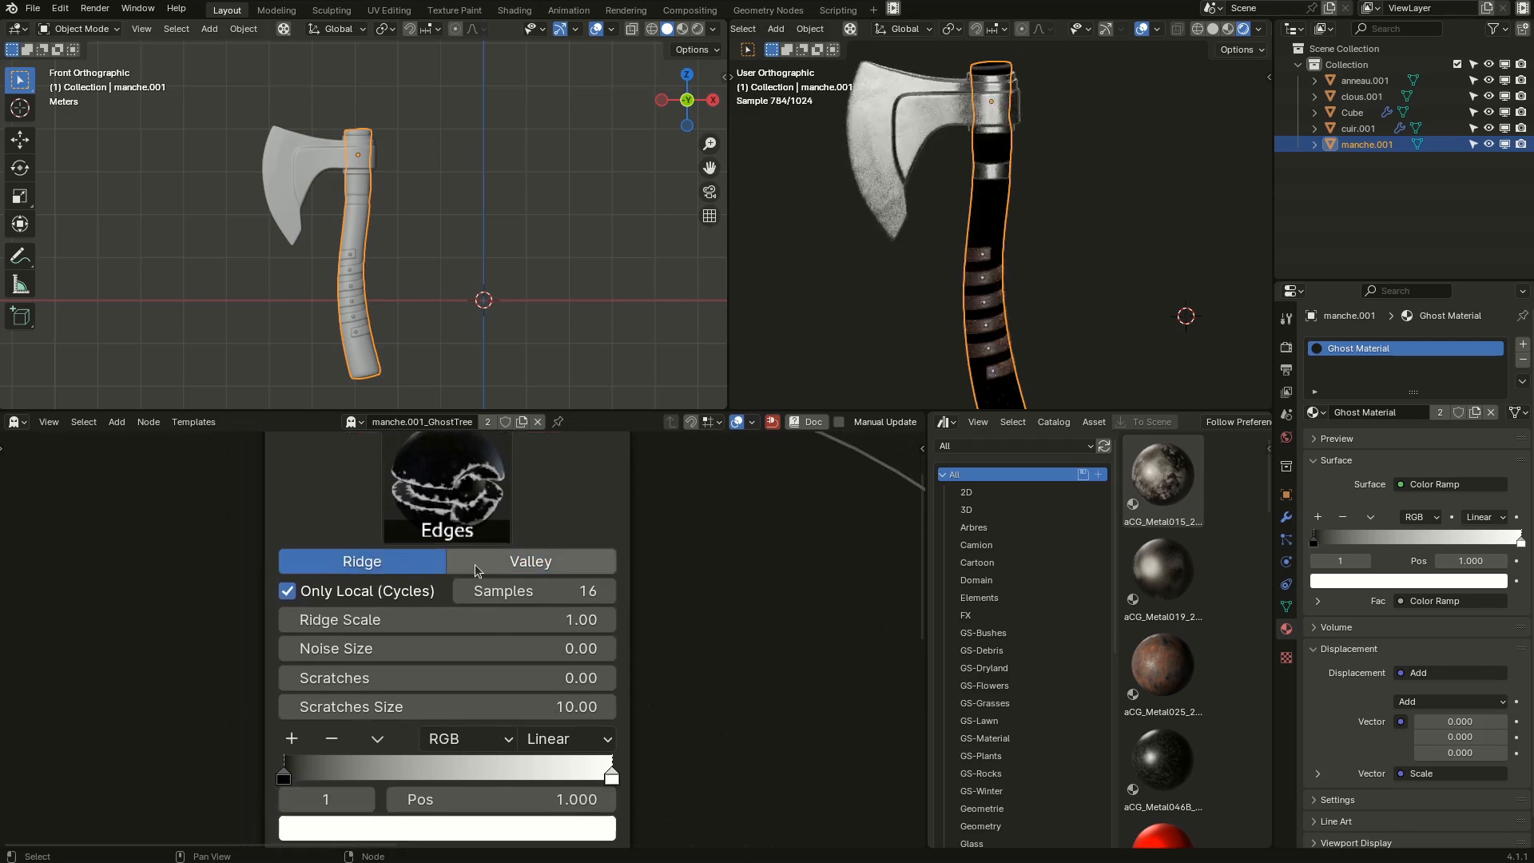
drag(368, 622, 464, 622)
click(310, 595)
scroll(950, 373, up, 3)
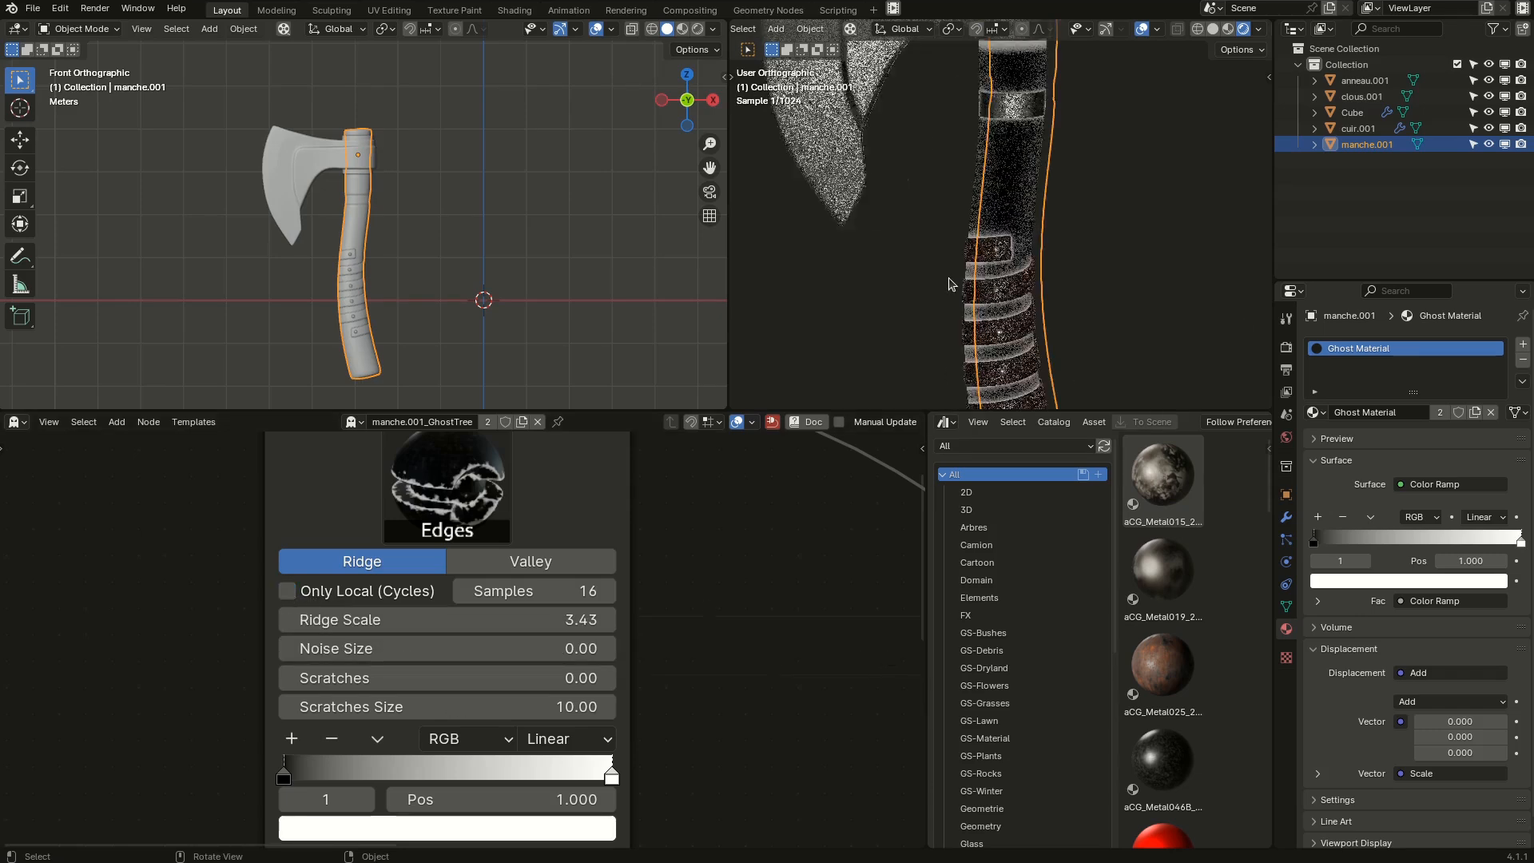
Set the Edge Mask's Ridge Scale to 3.46, Noise Size to 0.78, Scratches to 0.18 and its white ramp stop to 0.093.
drag(432, 624, 428, 677)
middle_drag(577, 703, 548, 643)
drag(594, 726, 274, 698)
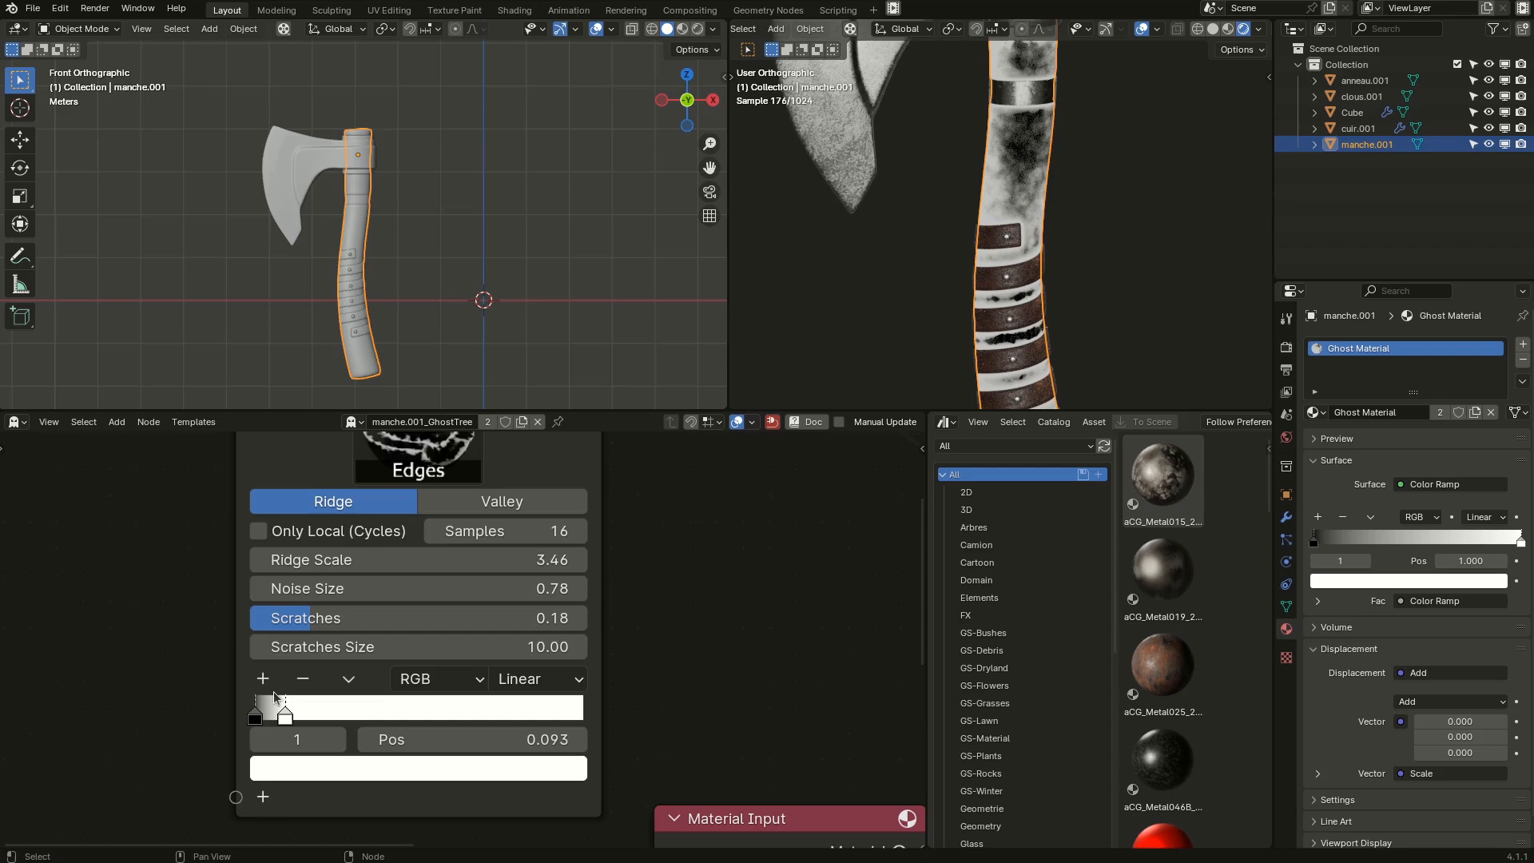
Connect the Edge Mask's Edges output to the mix input of the Mix Materials node.
scroll(673, 683, down, 9)
middle_drag(726, 661, 481, 666)
scroll(448, 605, up, 1)
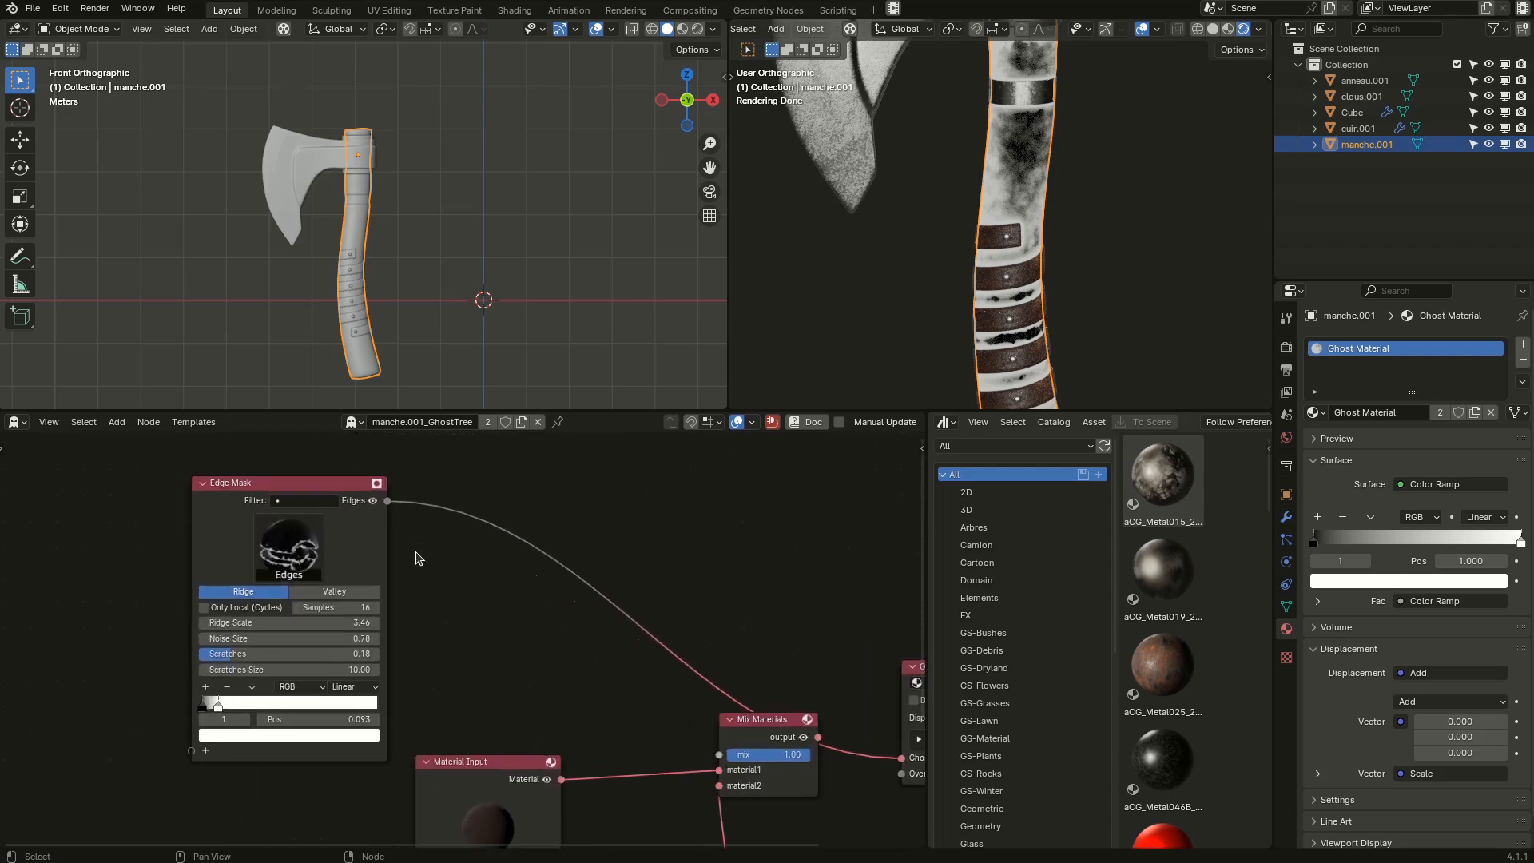
drag(388, 501, 719, 754)
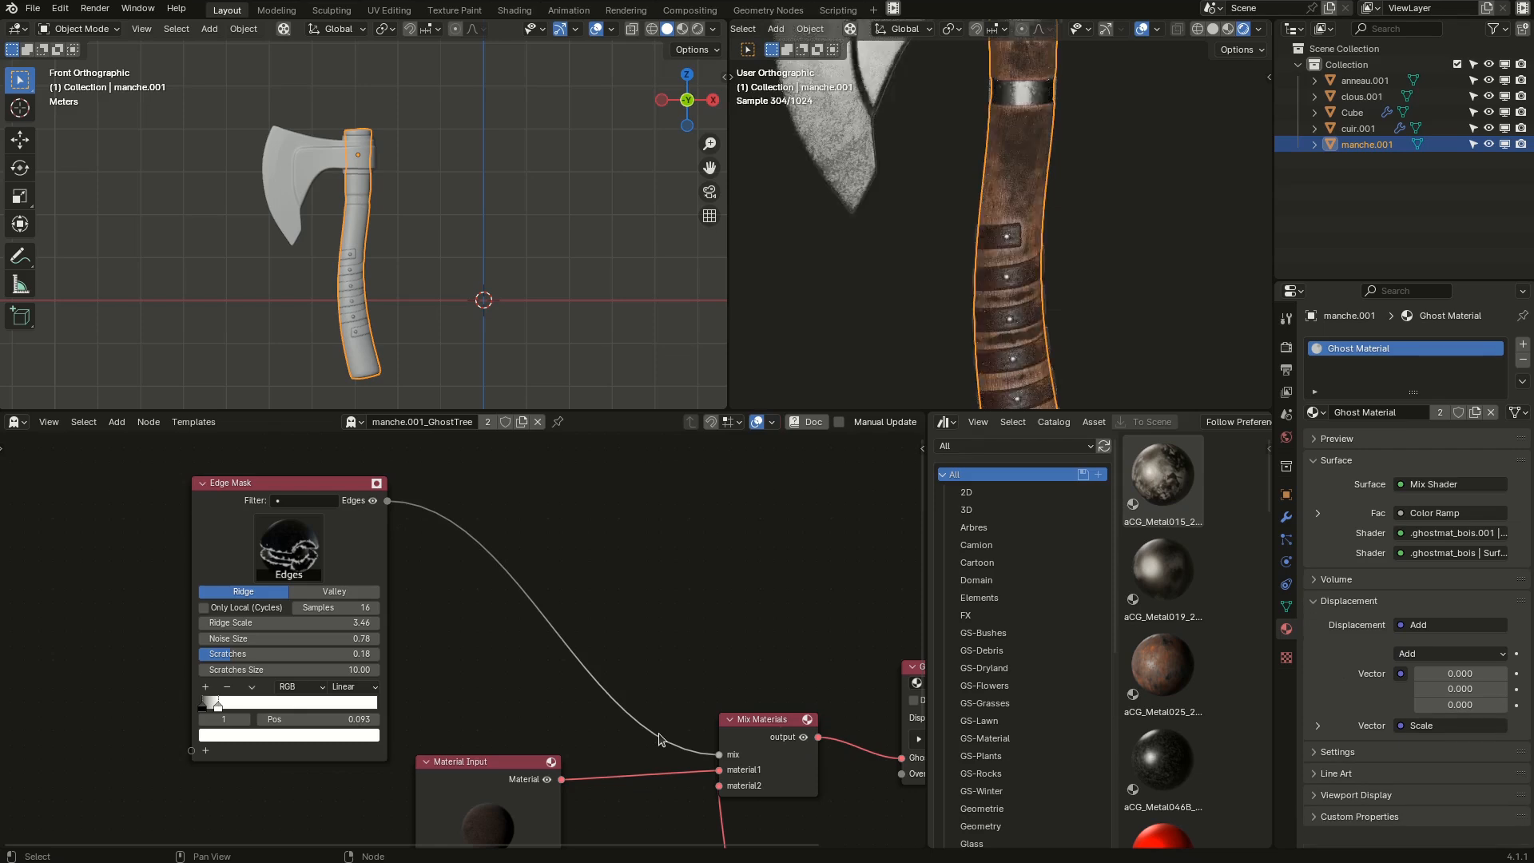
Move the bois Material Input closer to Mix Materials and swap the links feeding material1 and material2.
middle_drag(616, 633, 697, 535)
drag(723, 765, 683, 723)
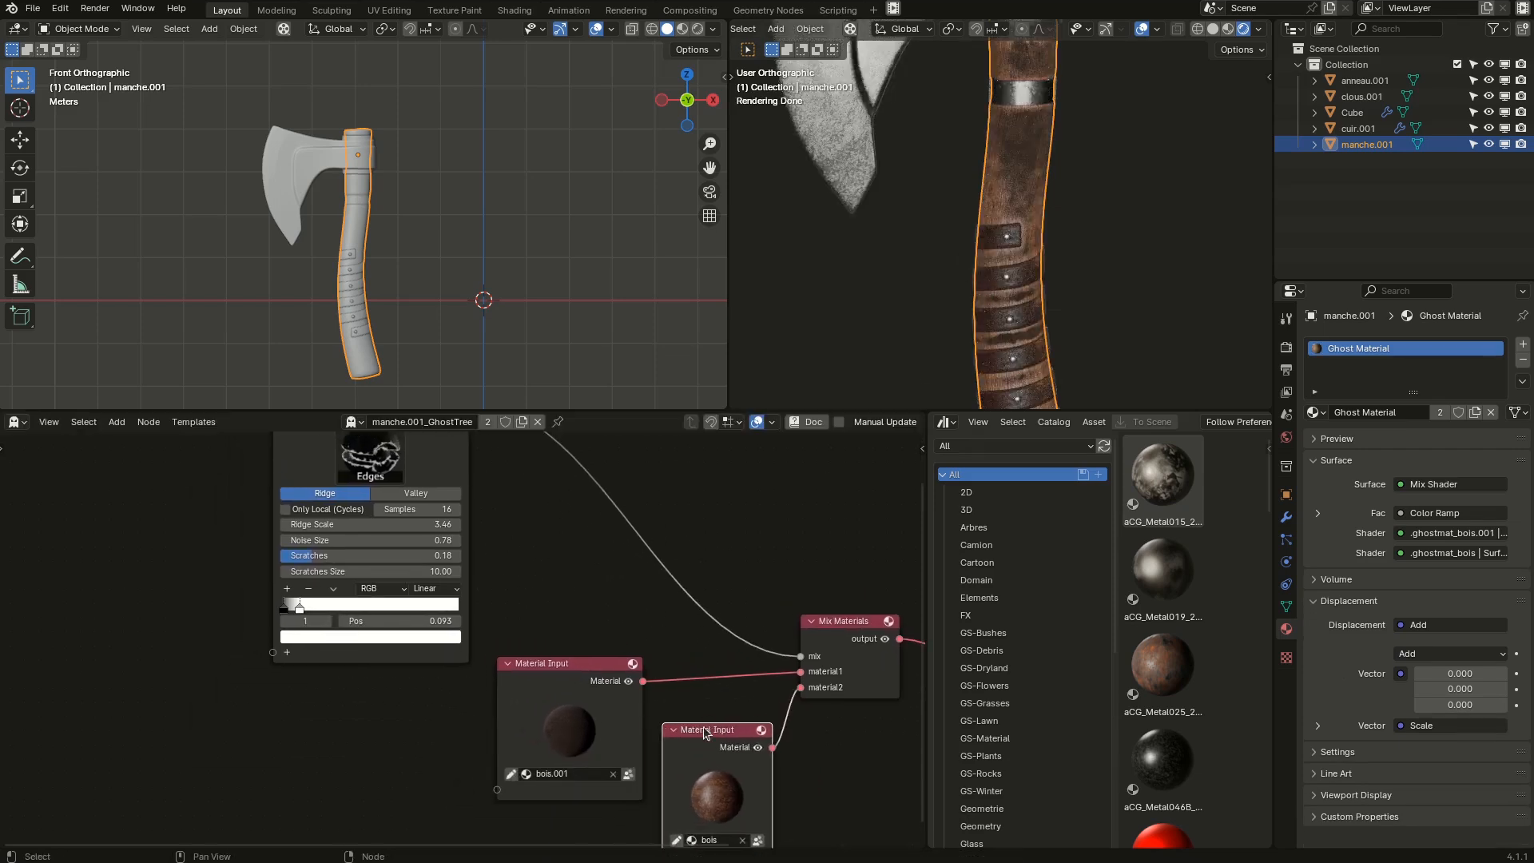
scroll(803, 690, up, 2)
mouse_move(804, 692)
mouse_down()
mouse_move(777, 677)
mouse_move(804, 669)
mouse_up()
middle_drag(670, 655, 710, 666)
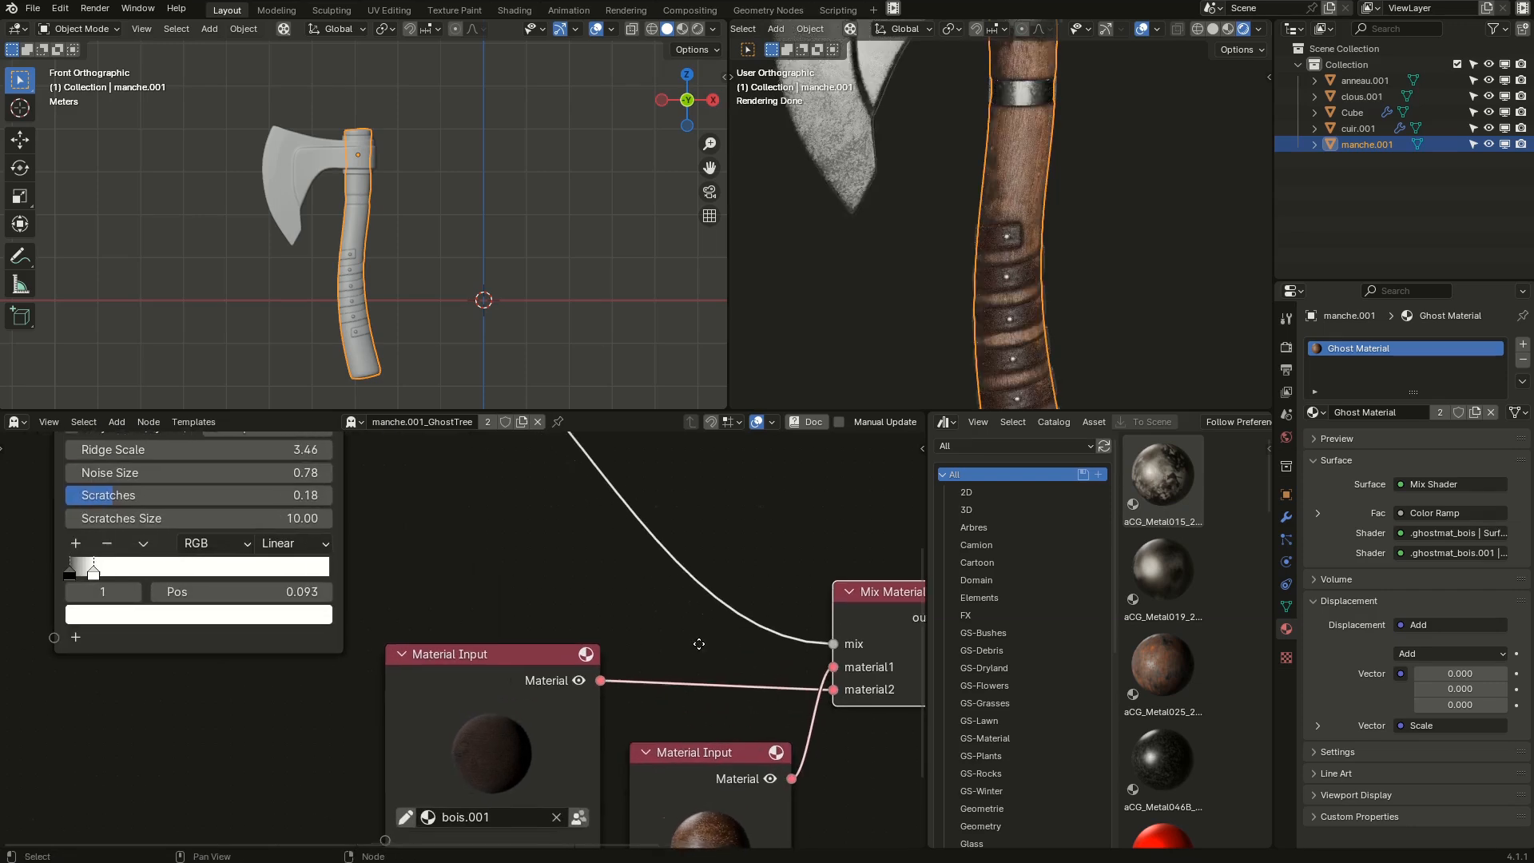
Examine the mixed wood materials along the handle and around the leather straps in the rendered view.
scroll(982, 266, down, 5)
middle_drag(983, 266, 986, 192)
scroll(1010, 167, up, 3)
scroll(1014, 166, down, 2)
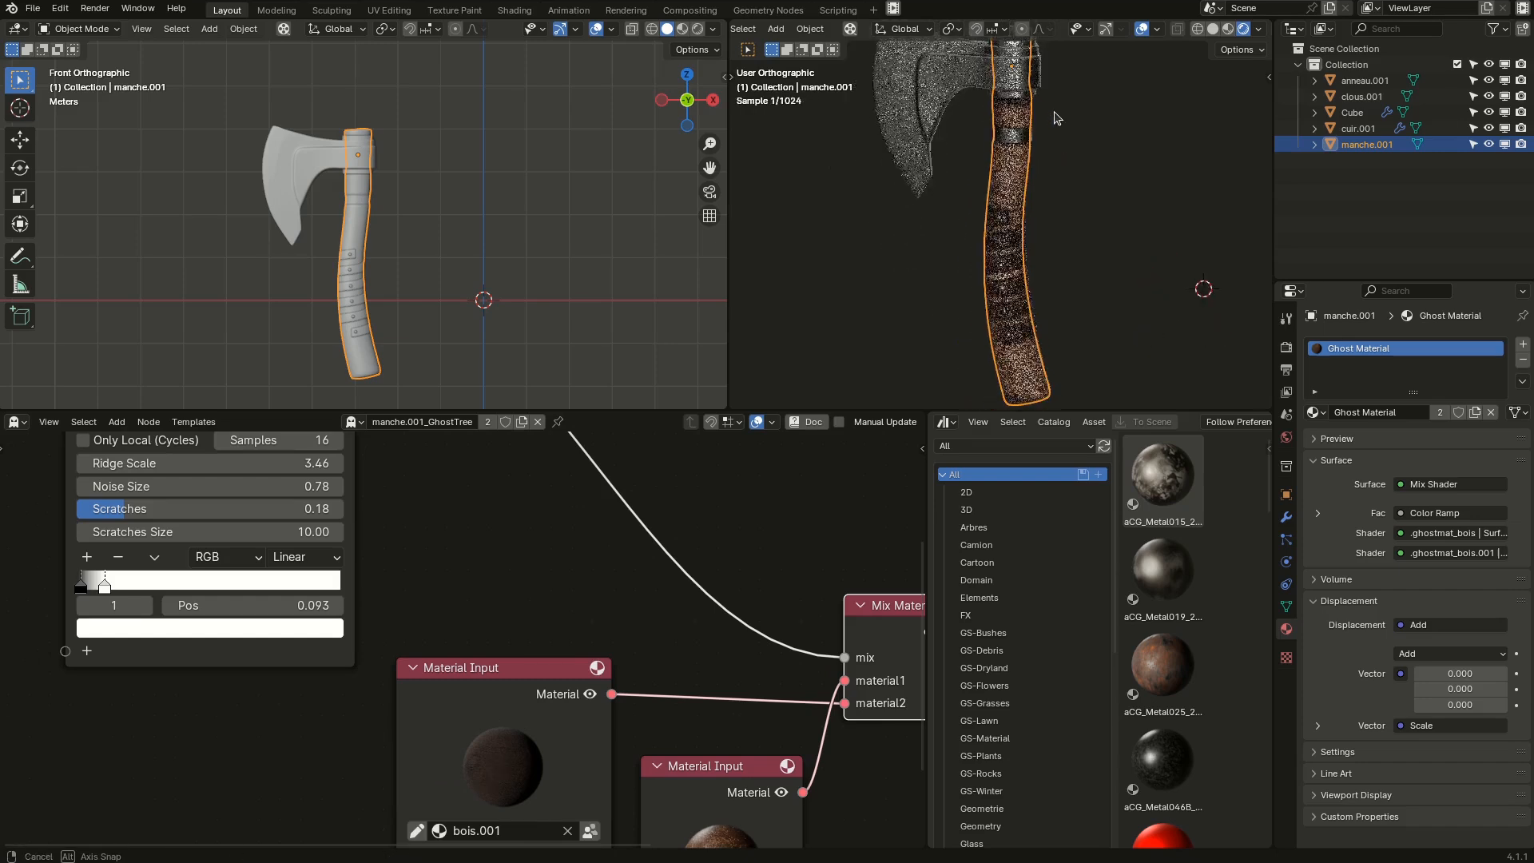
scroll(1024, 163, up, 4)
middle_drag(998, 267, 1035, 97)
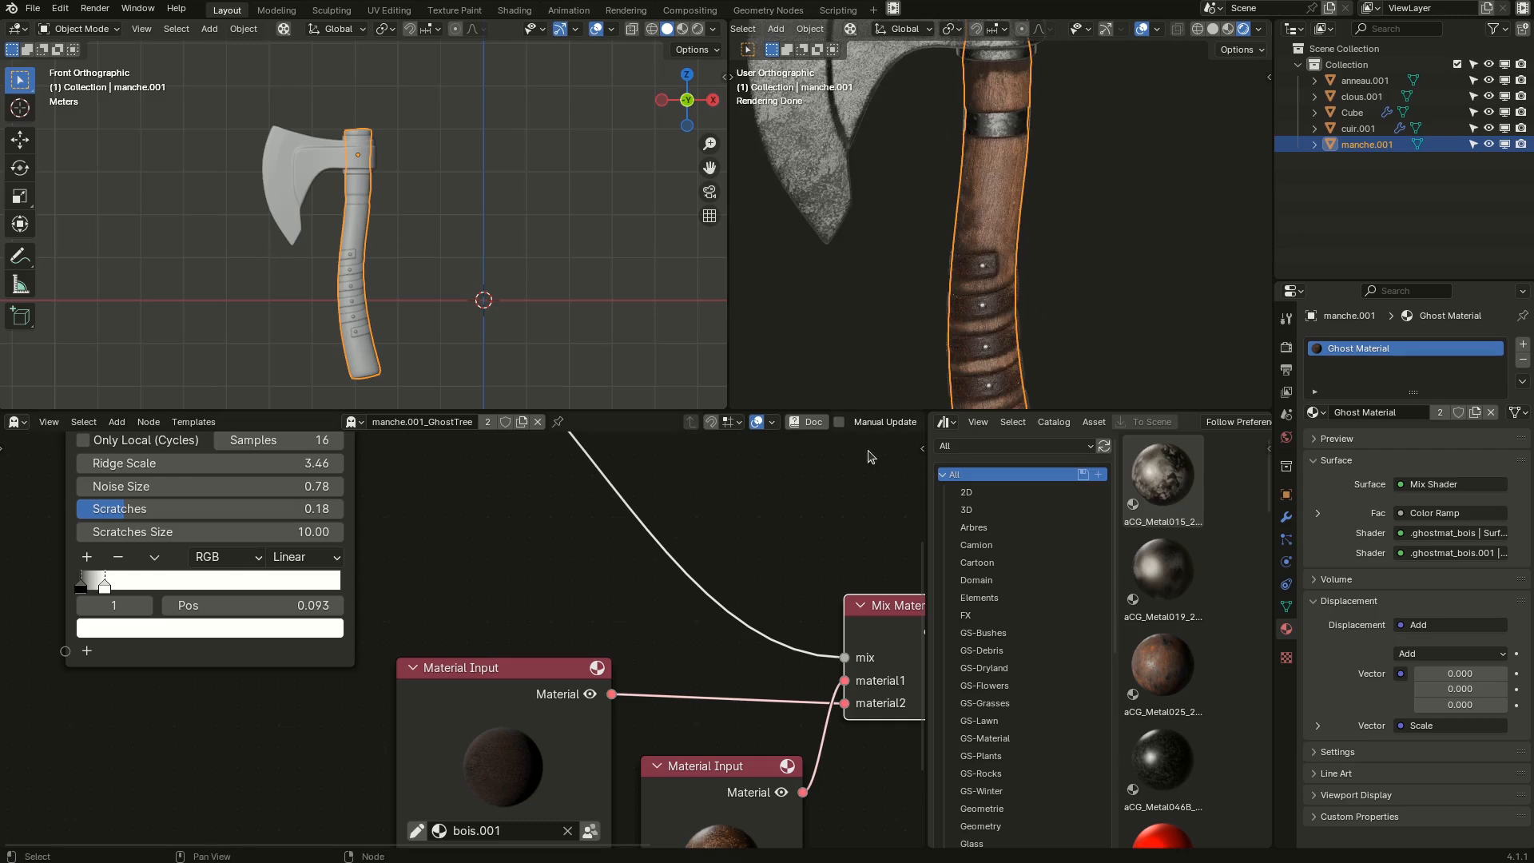
scroll(572, 555, down, 1)
middle_drag(996, 270, 1017, 292)
scroll(572, 512, down, 4)
Add a Smart Mask node to the left of the Edge Mask and set its mask type to Oxidation.
middle_drag(240, 551, 480, 590)
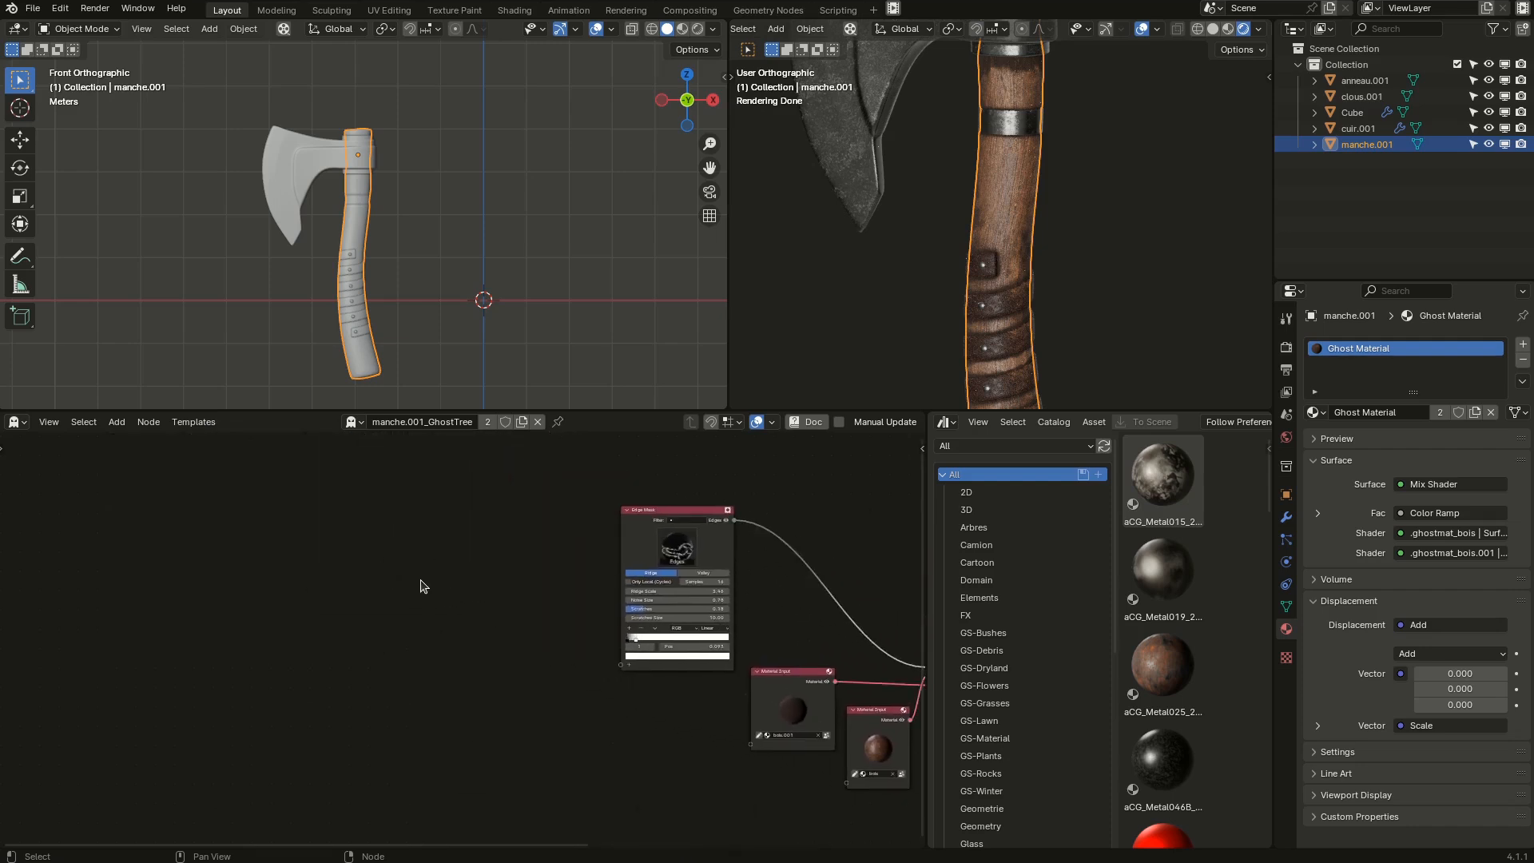
key(shift+a)
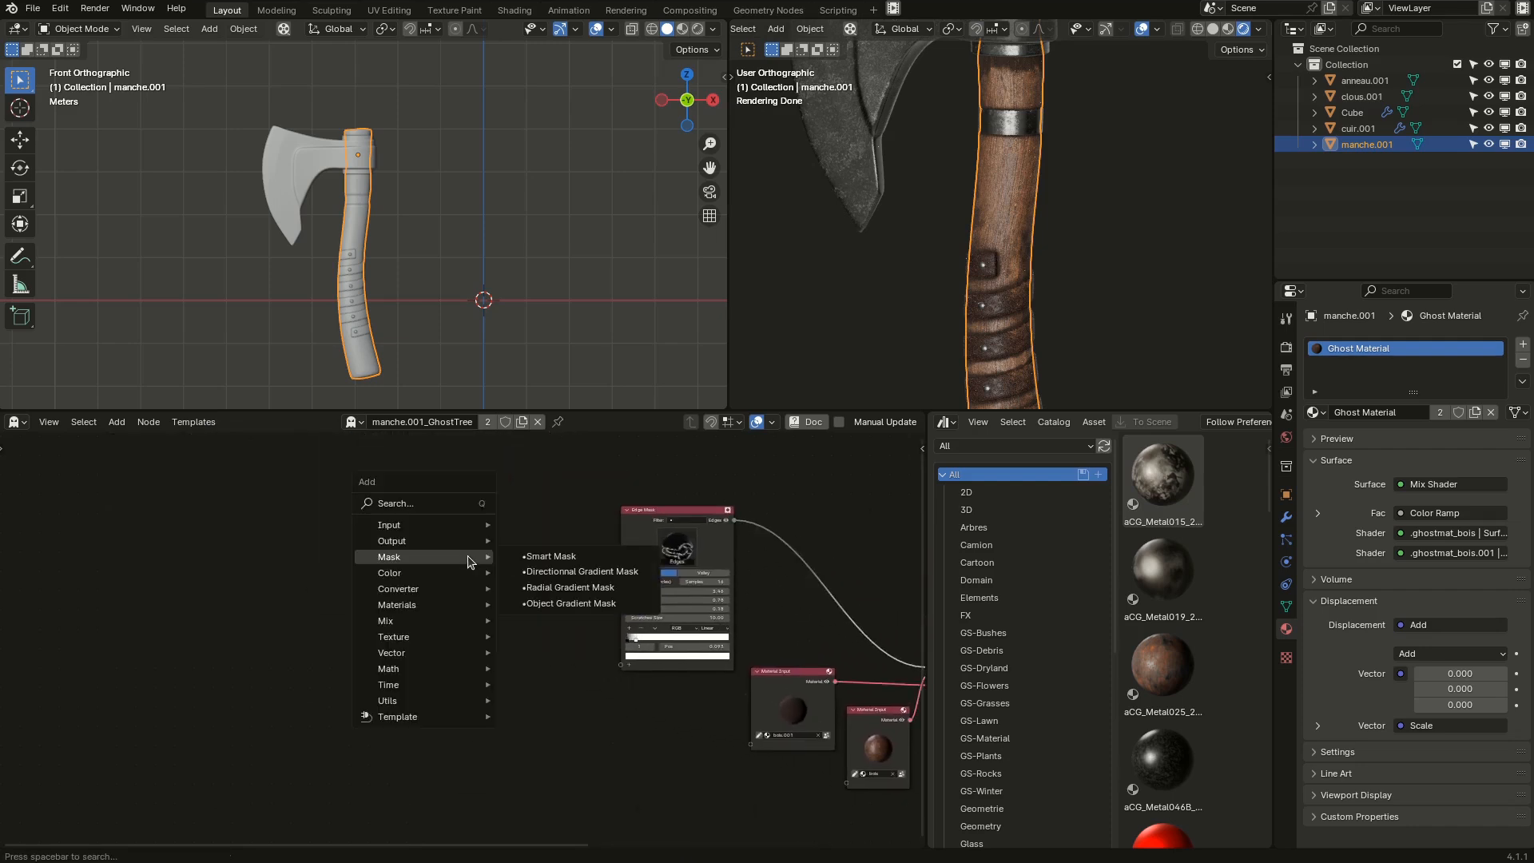
click(551, 556)
click(395, 539)
scroll(404, 545, up, 2)
click(413, 551)
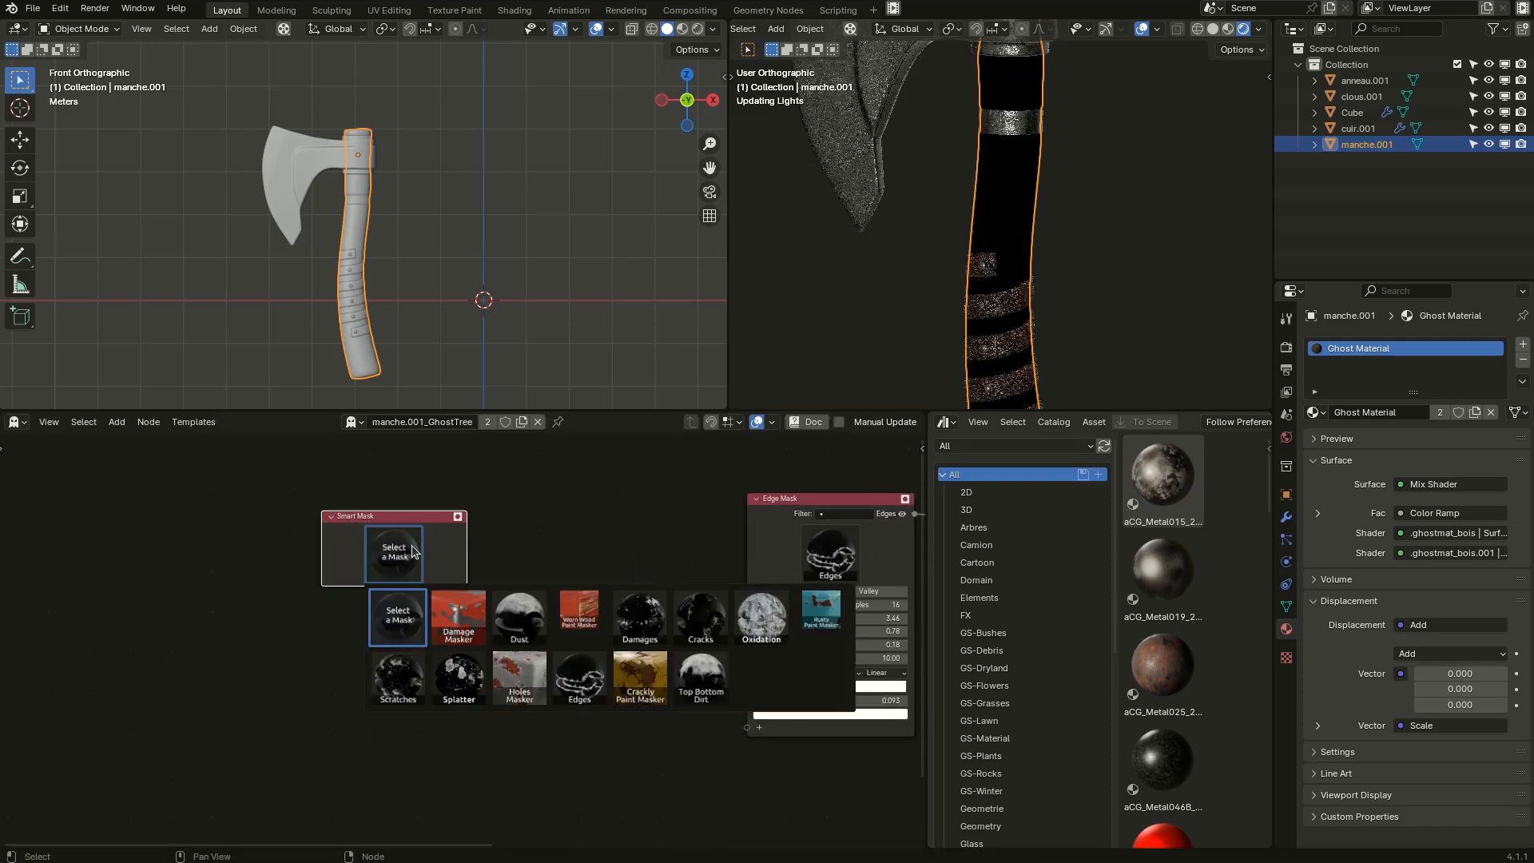
click(773, 622)
Preview the Oxidation Mask on the handle, shift its black ramp stop inward and set the white stop to 0.823.
scroll(462, 524, up, 2)
click(455, 521)
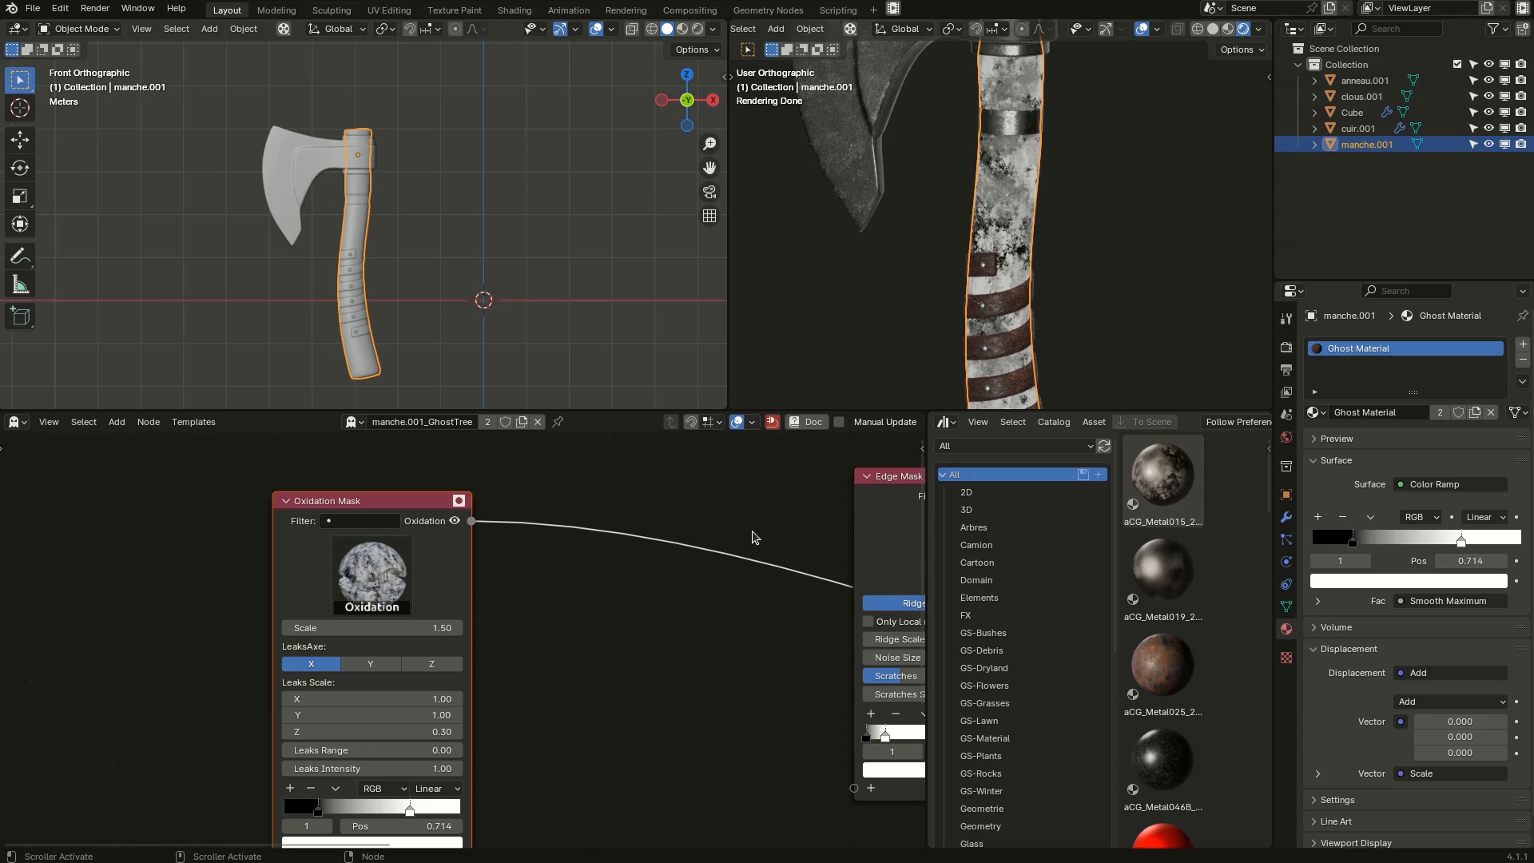
scroll(559, 627, down, 1)
middle_drag(559, 627, 689, 548)
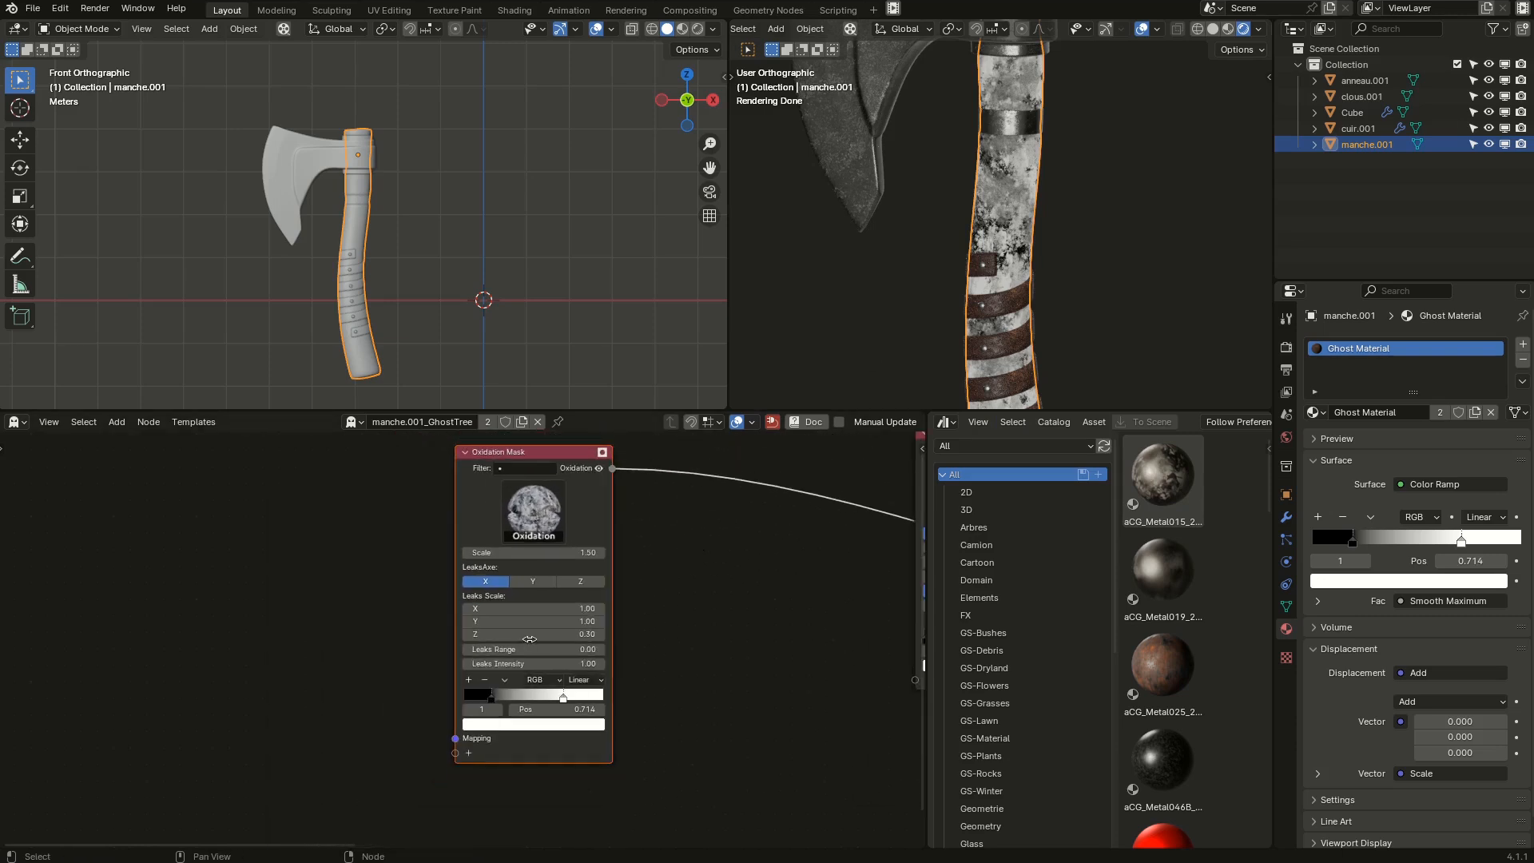
drag(496, 701, 575, 694)
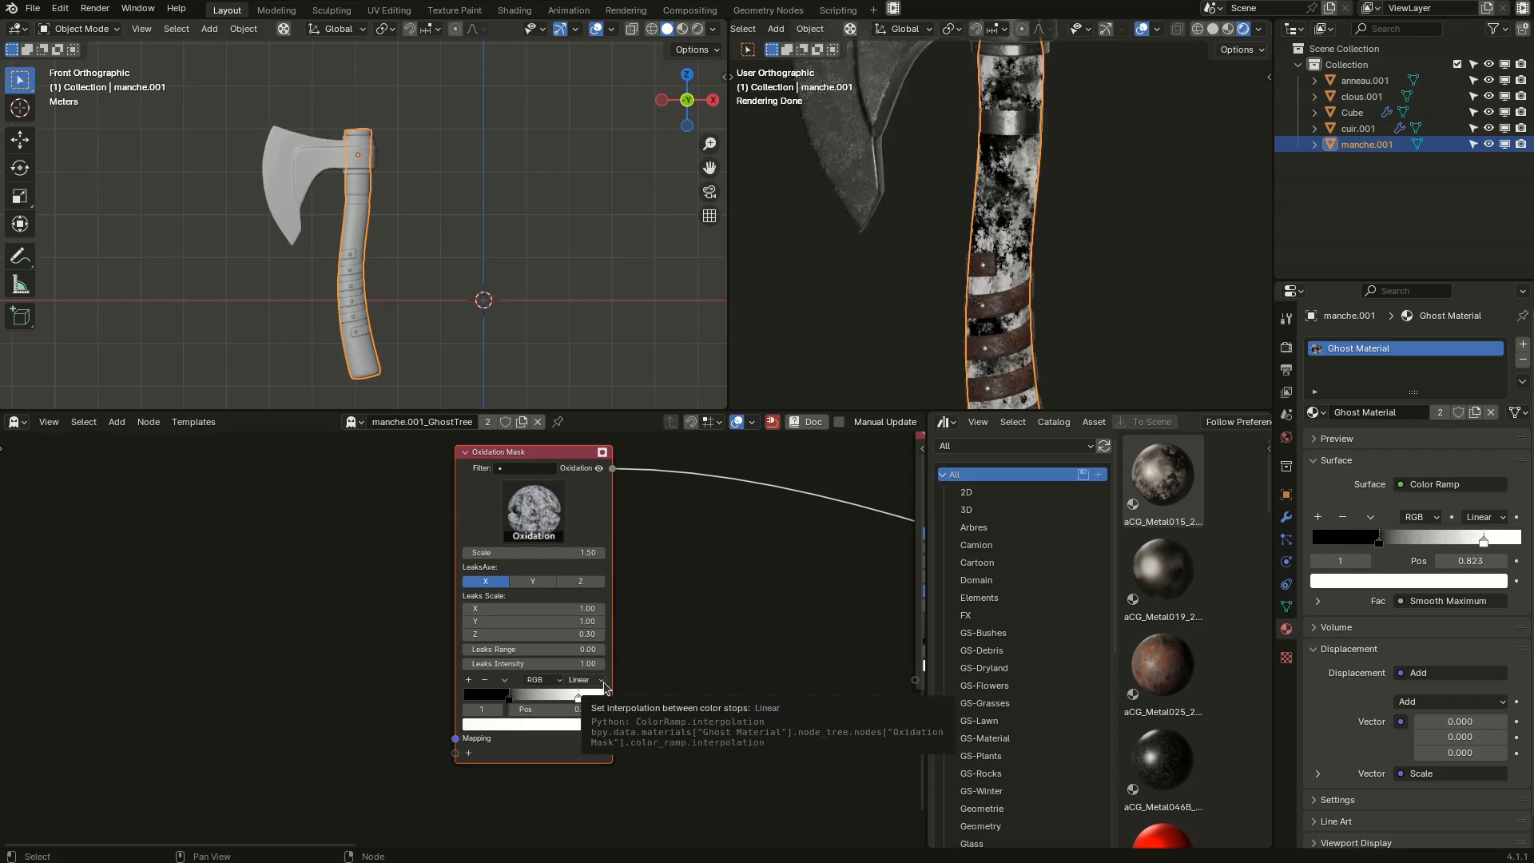
Add a Texture Coordinates node in the empty area left of the Oxidation Mask.
middle_drag(246, 552, 343, 596)
click(285, 538)
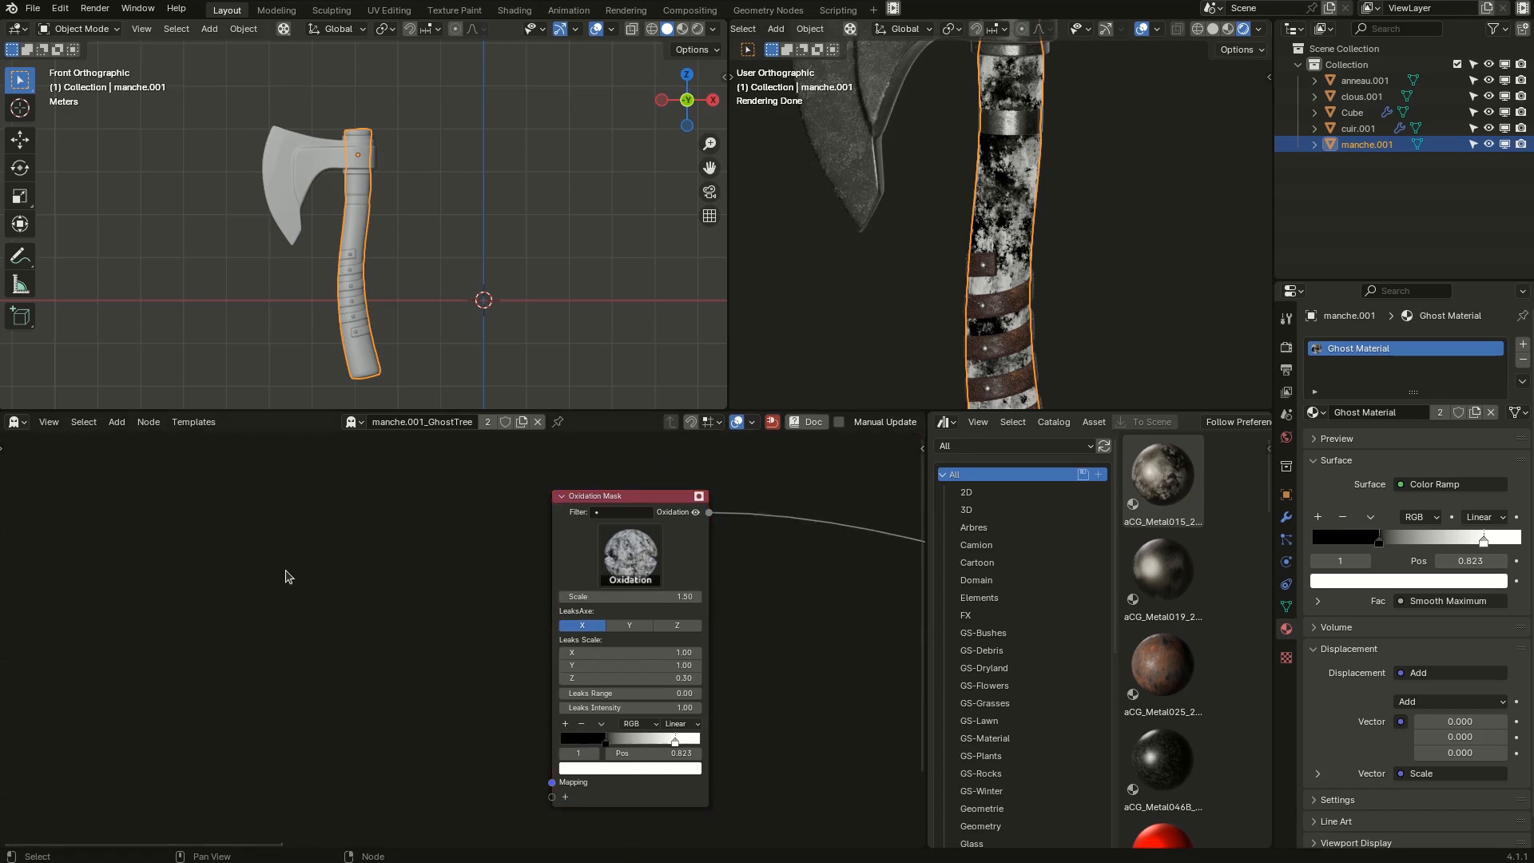
key(shift+a)
mouse_move(294, 571)
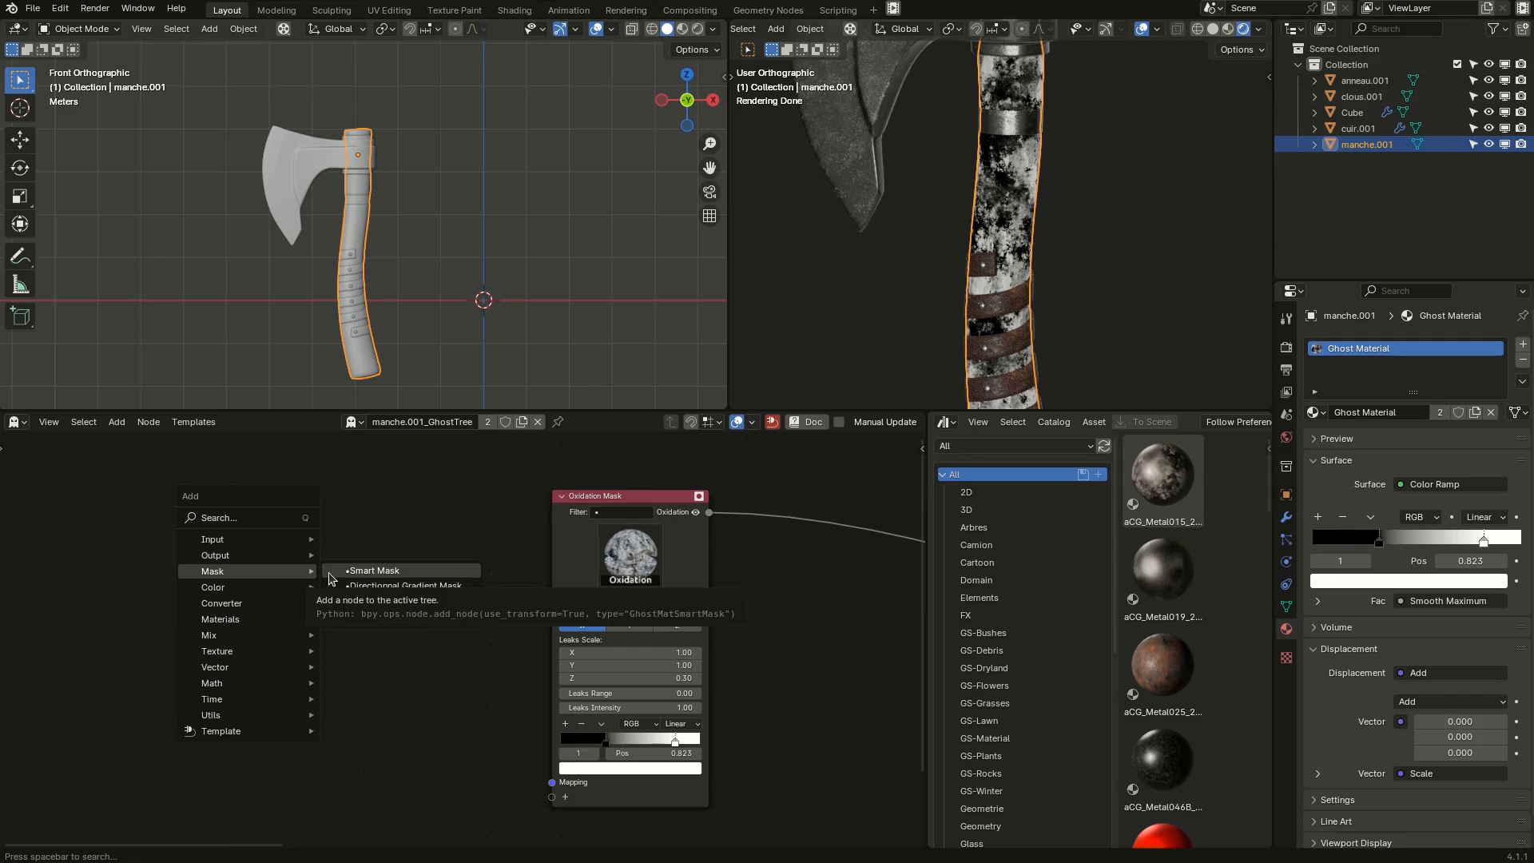
key(shift+a)
text(coo)
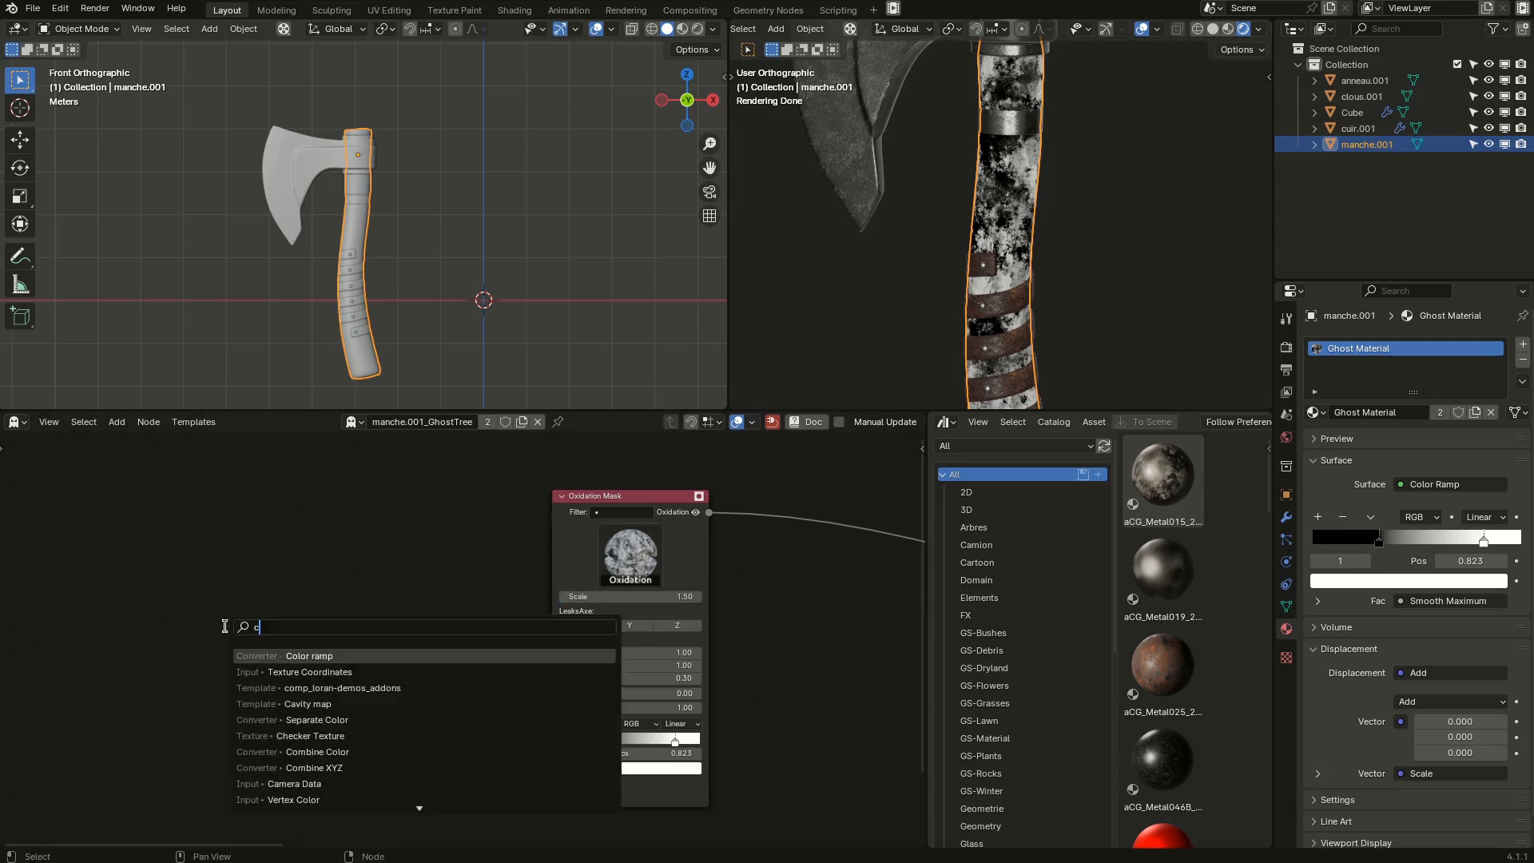
key(Return)
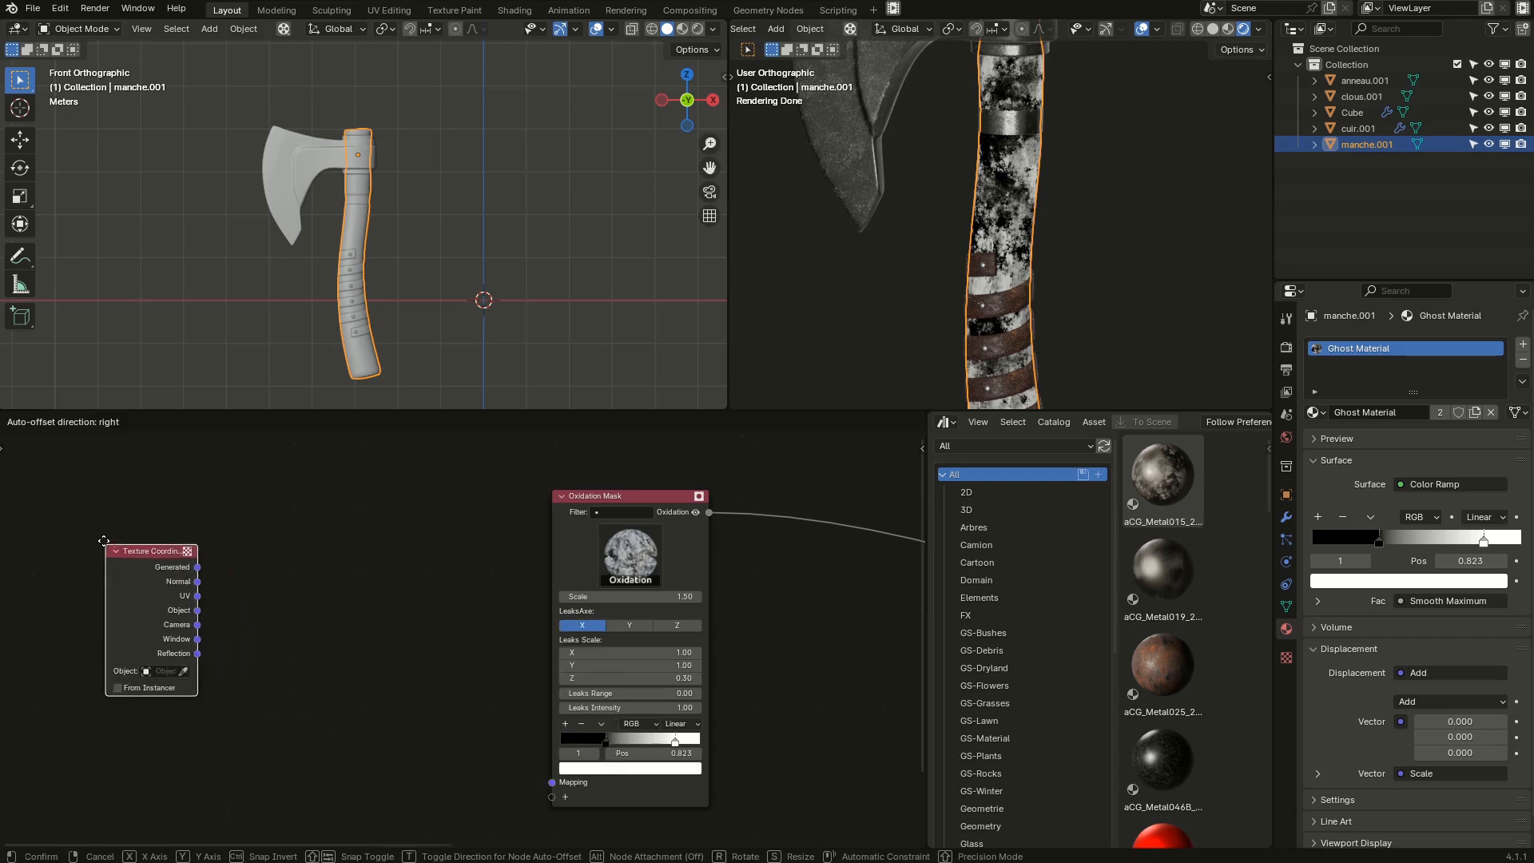
click(84, 503)
Add a Mapping node between the Texture Coordinates node and the Oxidation Mask.
key(shift+a)
text(mapp)
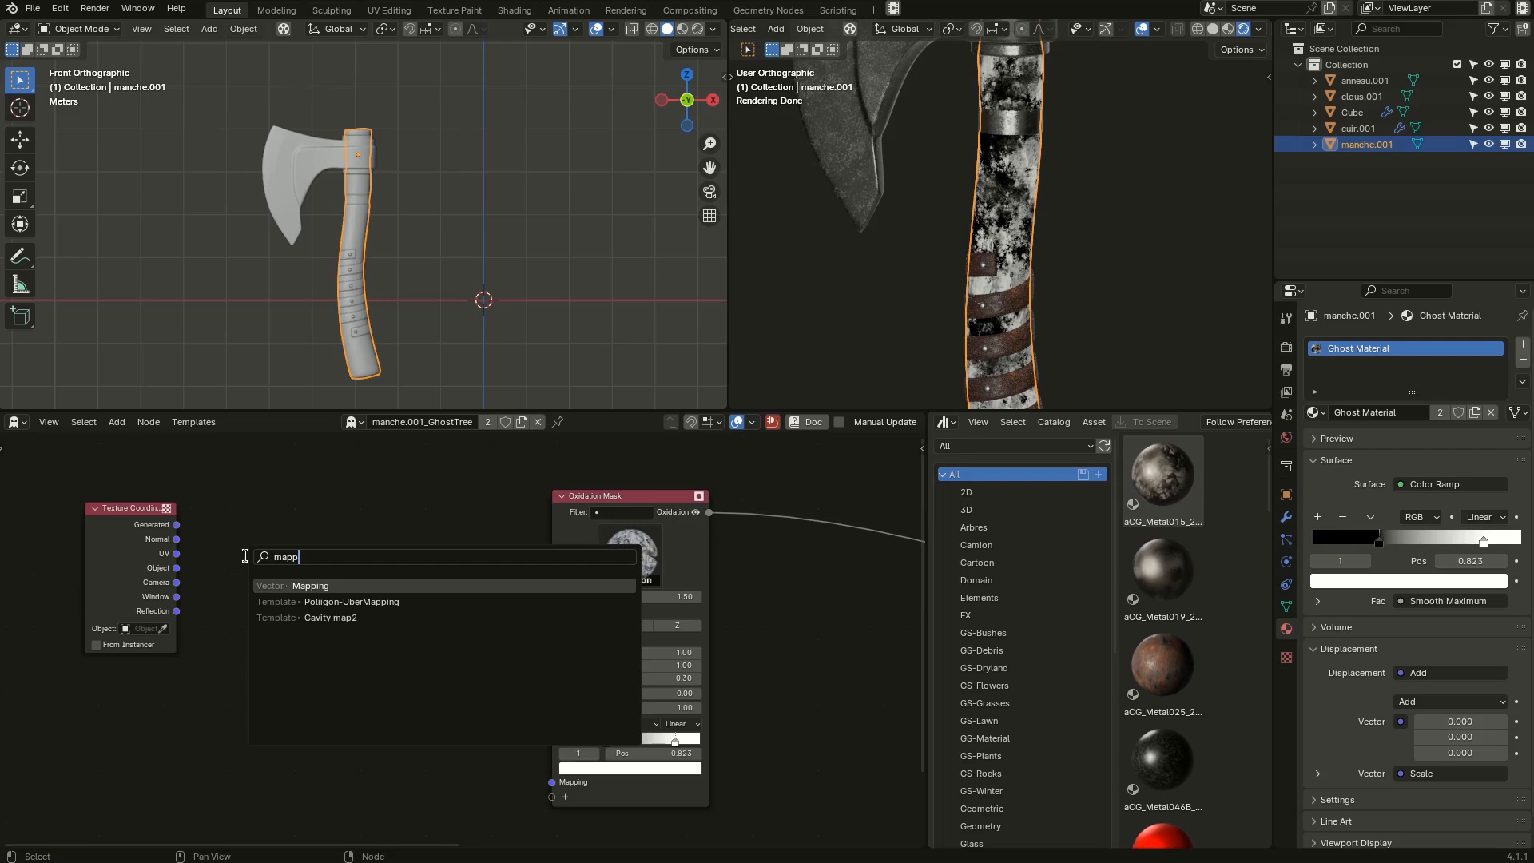
key(Return)
click(251, 517)
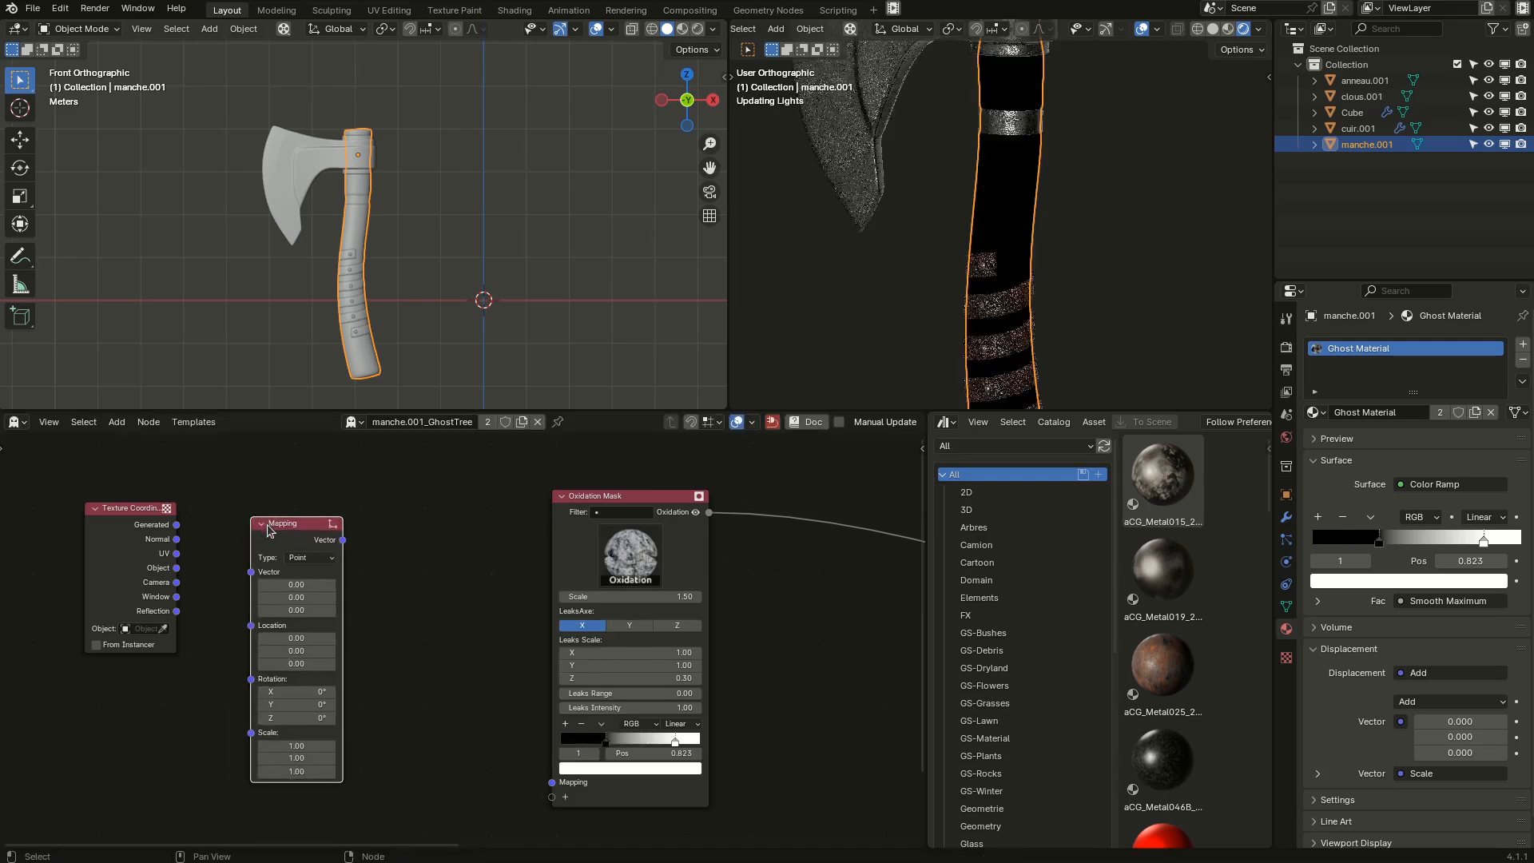
Connect the UV output to the Mapping node's Vector input, and the Mapping node's Vector output to the Oxidation Mask's Mapping input.
drag(176, 554, 209, 749)
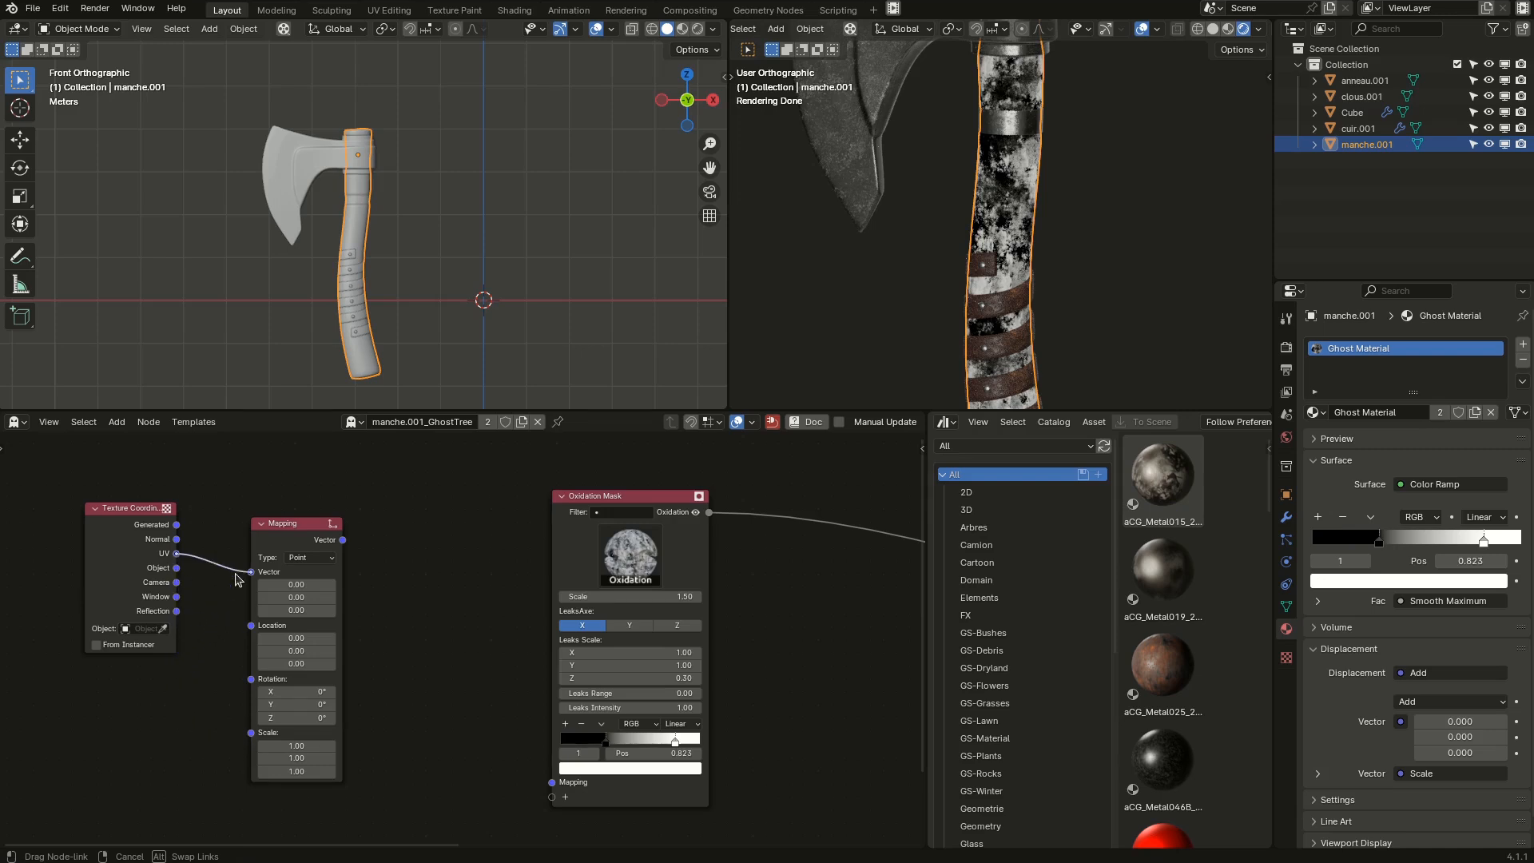
drag(238, 572, 251, 572)
drag(342, 540, 559, 790)
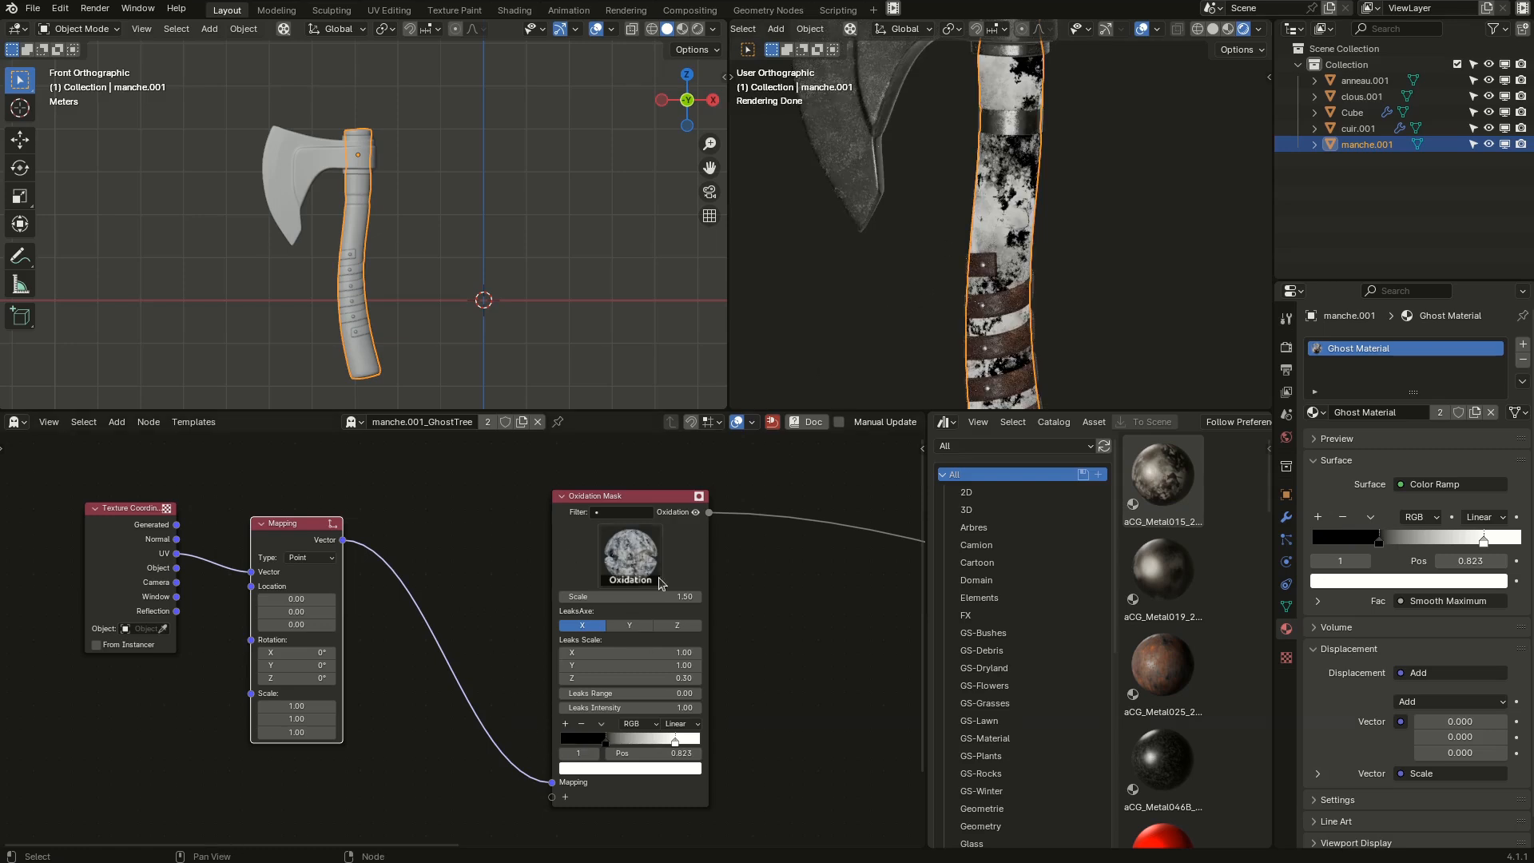
Set the Mapping node's X scale to 0.13 to stretch the oxidation pattern along the handle.
scroll(1015, 248, down, 4)
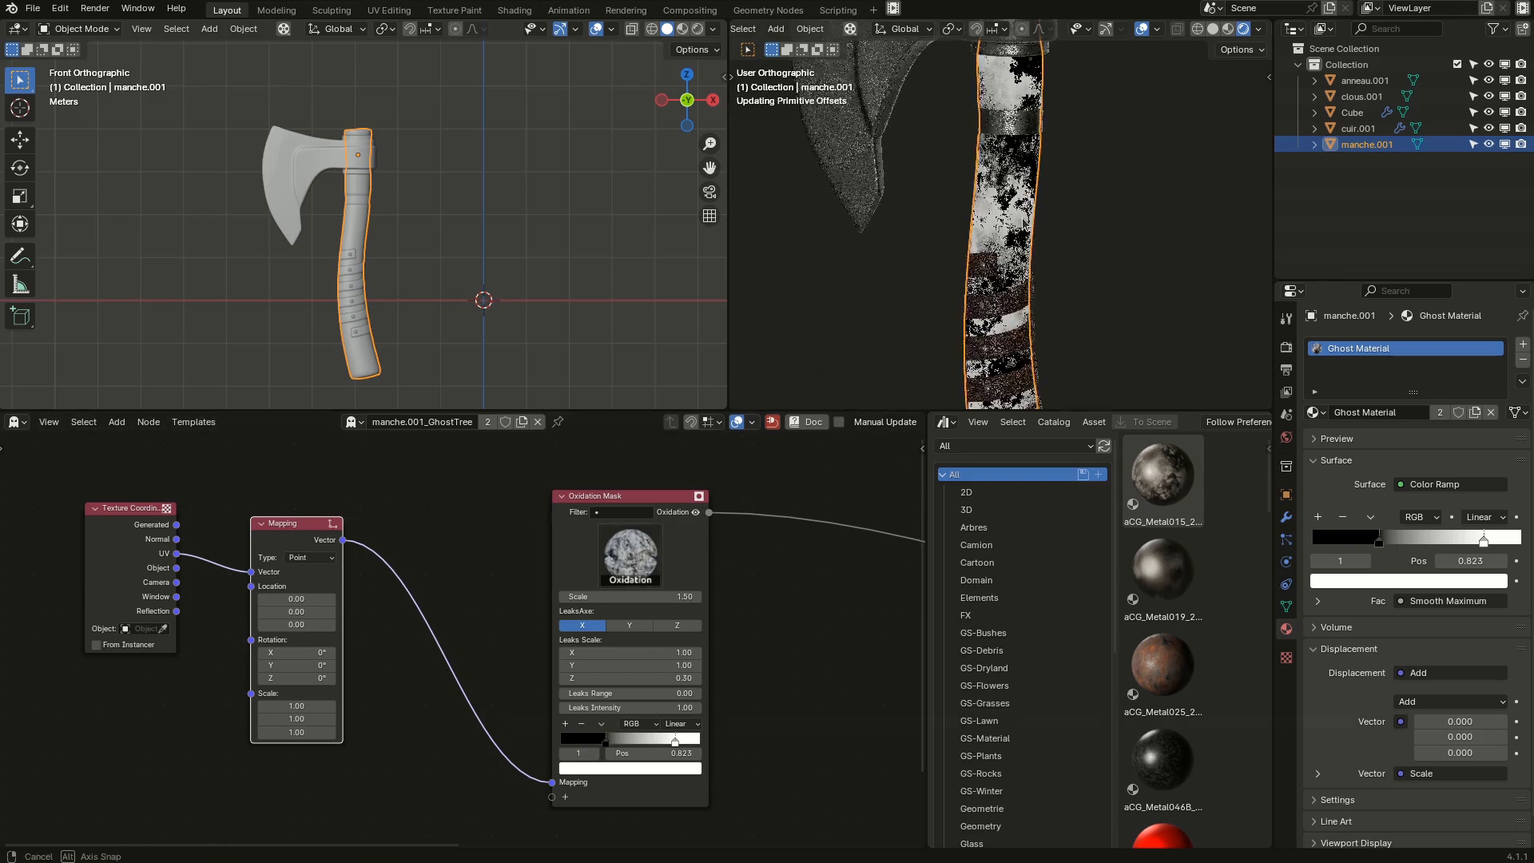
middle_drag(1015, 227, 1052, 293)
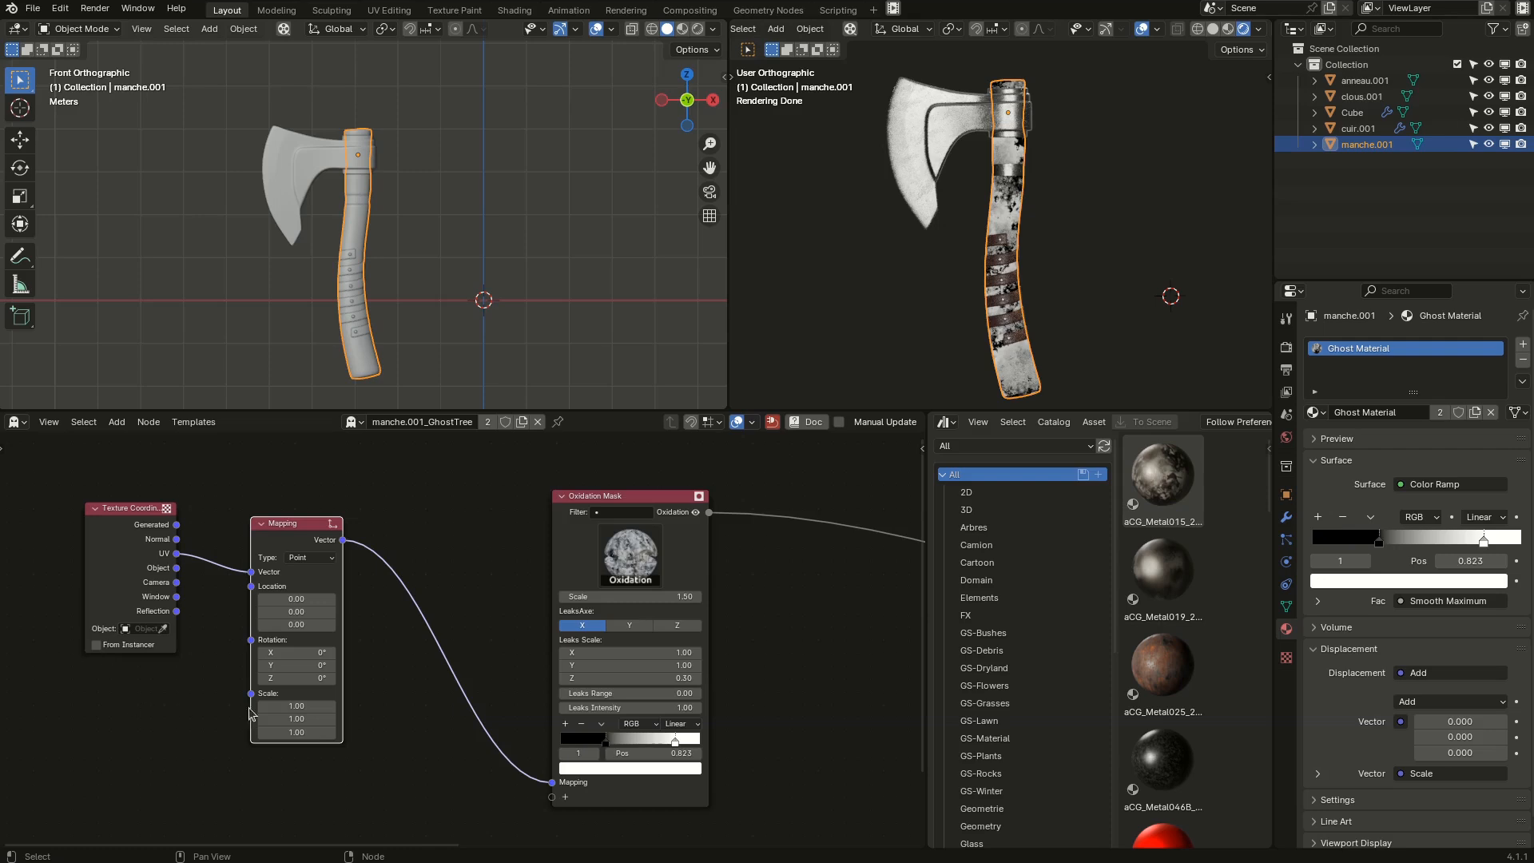
scroll(296, 707, up, 5)
drag(297, 705, 227, 705)
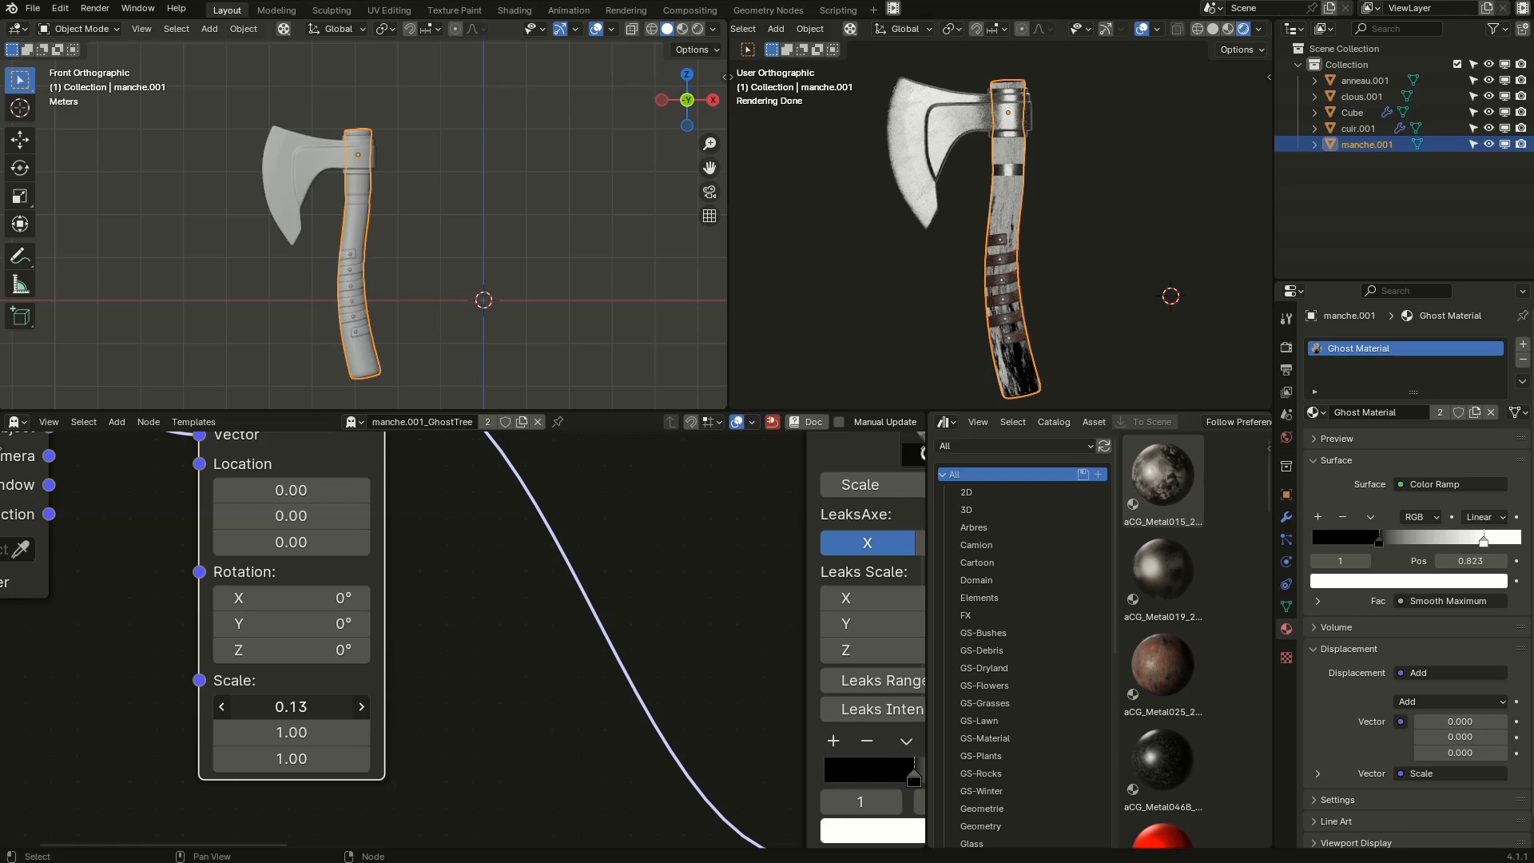
Rearrange the mask nodes so the Edge Mask sits above and to the right of the Oxidation Mask, with free space after both.
scroll(506, 684, down, 4)
middle_drag(831, 564, 386, 608)
drag(630, 498, 503, 472)
middle_drag(732, 661, 726, 613)
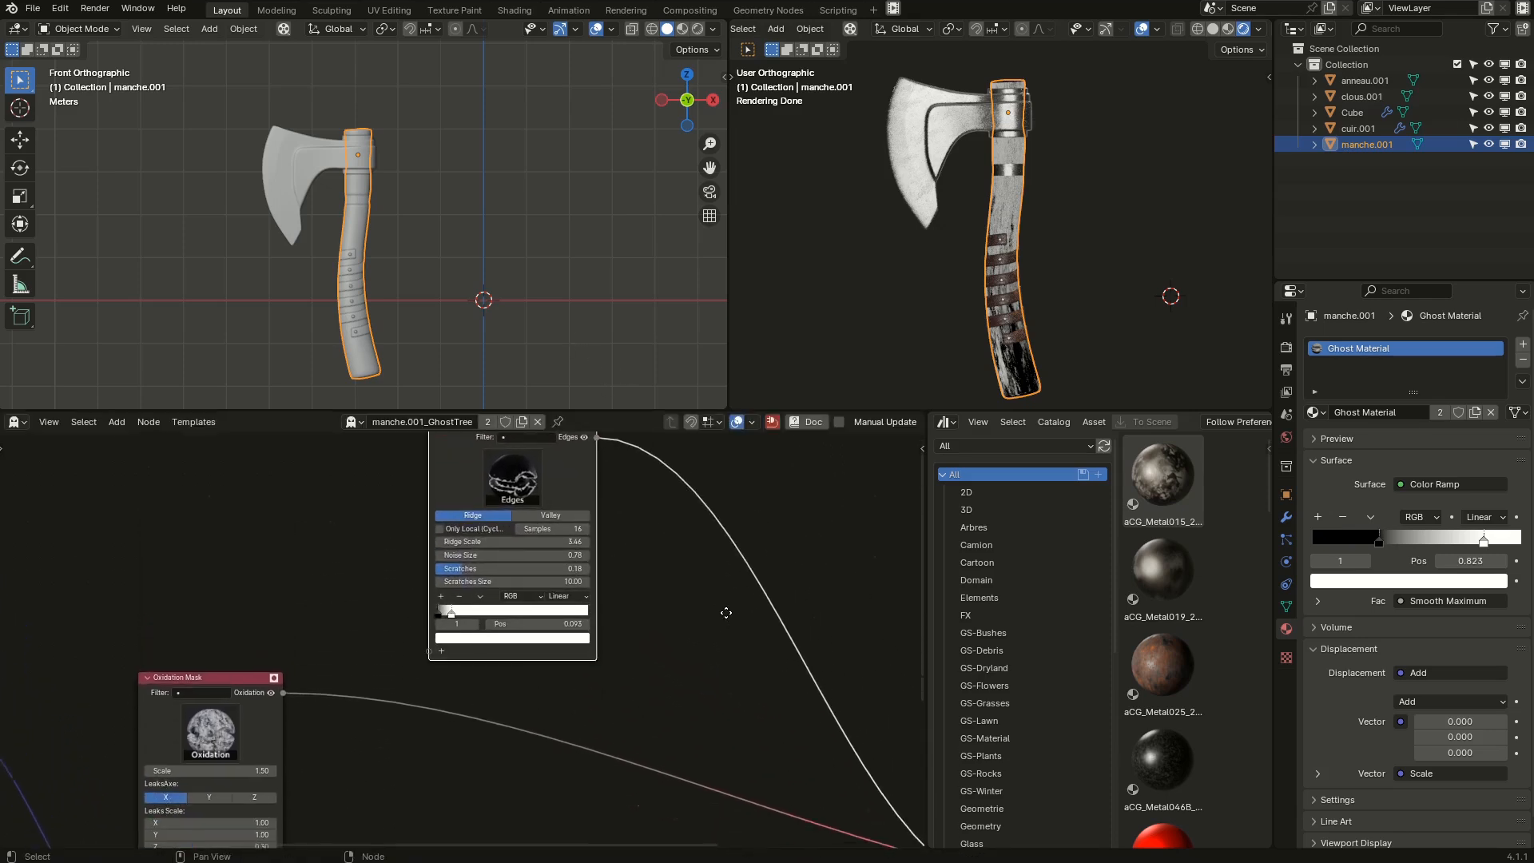
scroll(726, 613, down, 2)
drag(343, 684, 334, 703)
drag(568, 500, 532, 510)
scroll(420, 651, up, 2)
scroll(444, 624, up, 1)
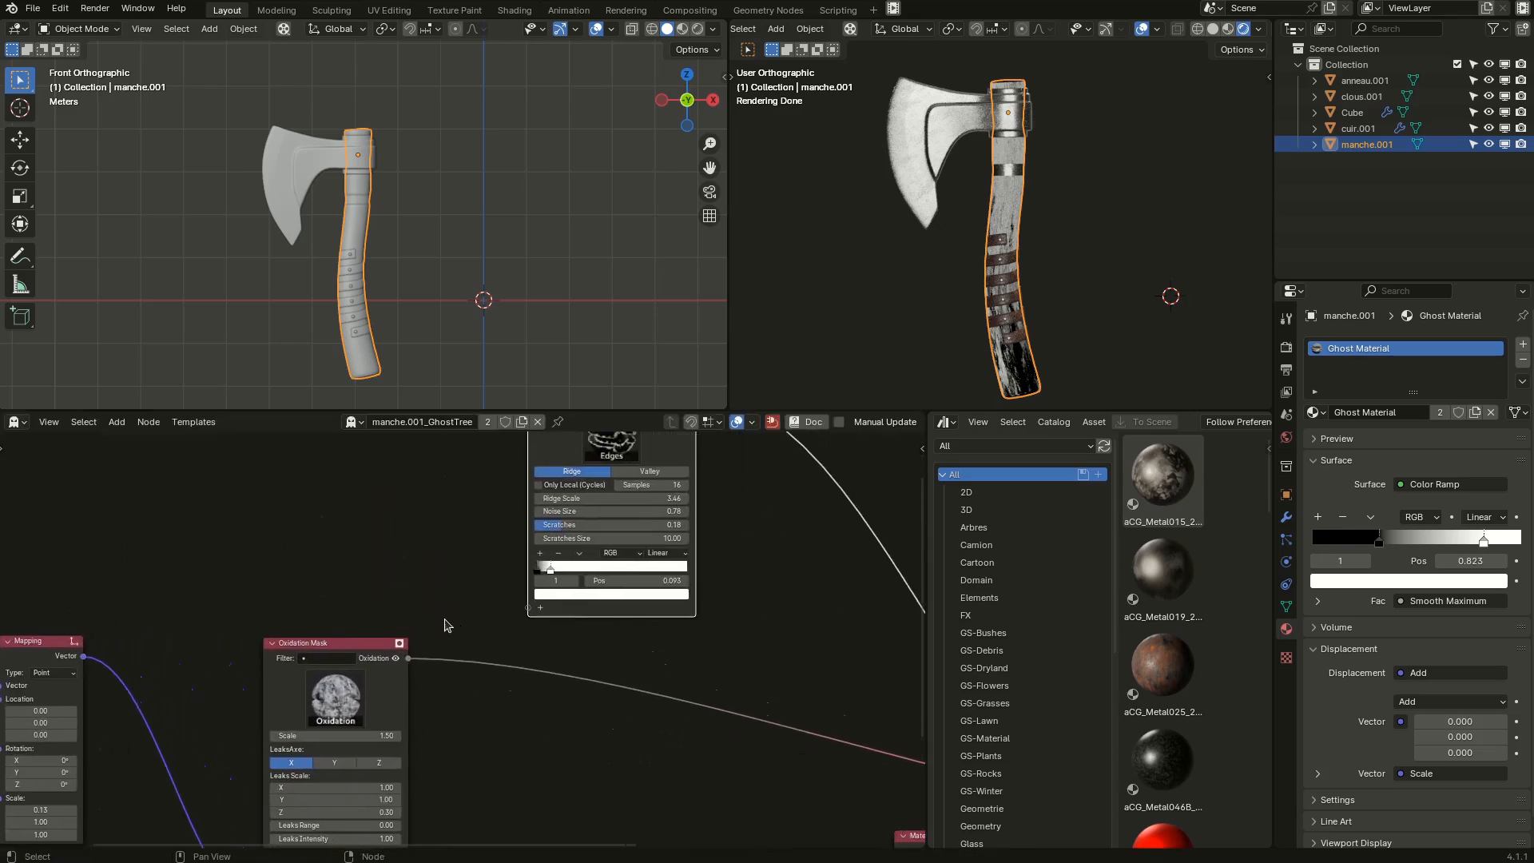
middle_drag(830, 537, 646, 602)
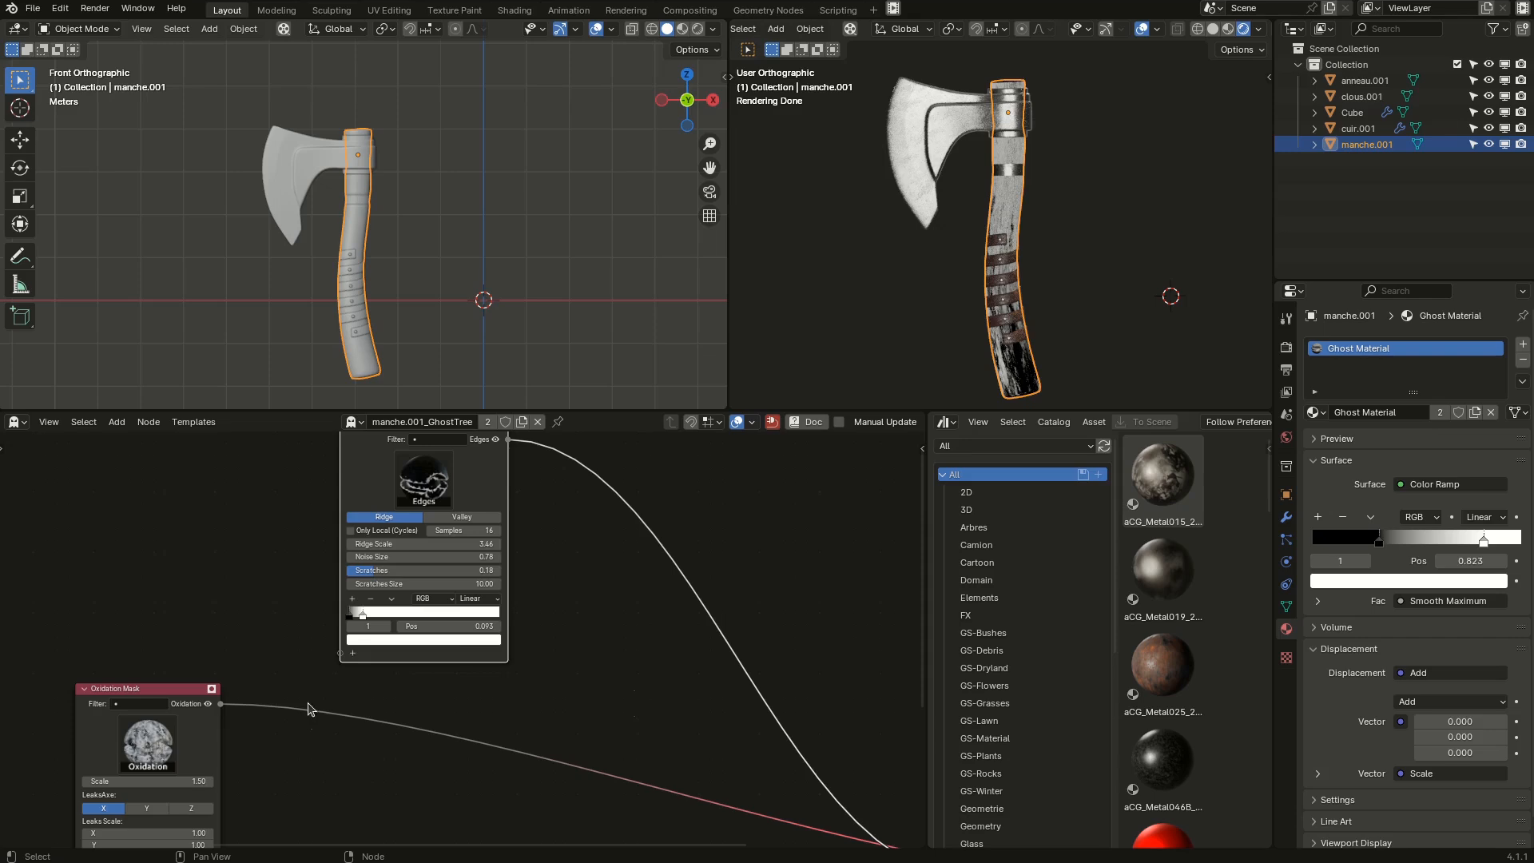
Connect the Oxidation Mask output to the Edge Mask's extra input and set its blending mode to Screen.
scroll(341, 663, up, 1)
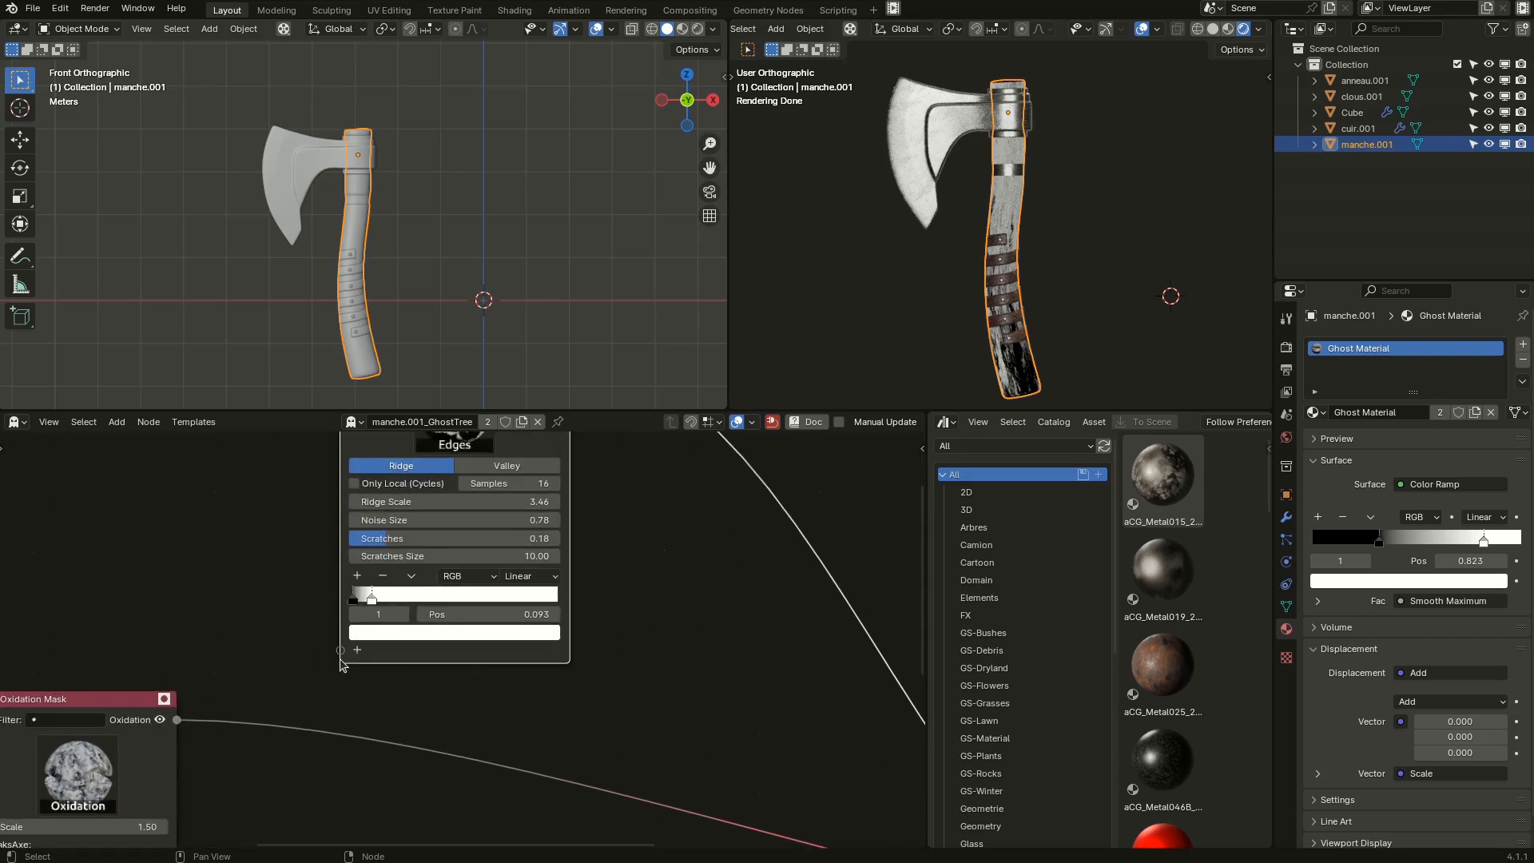
middle_drag(341, 655, 536, 655)
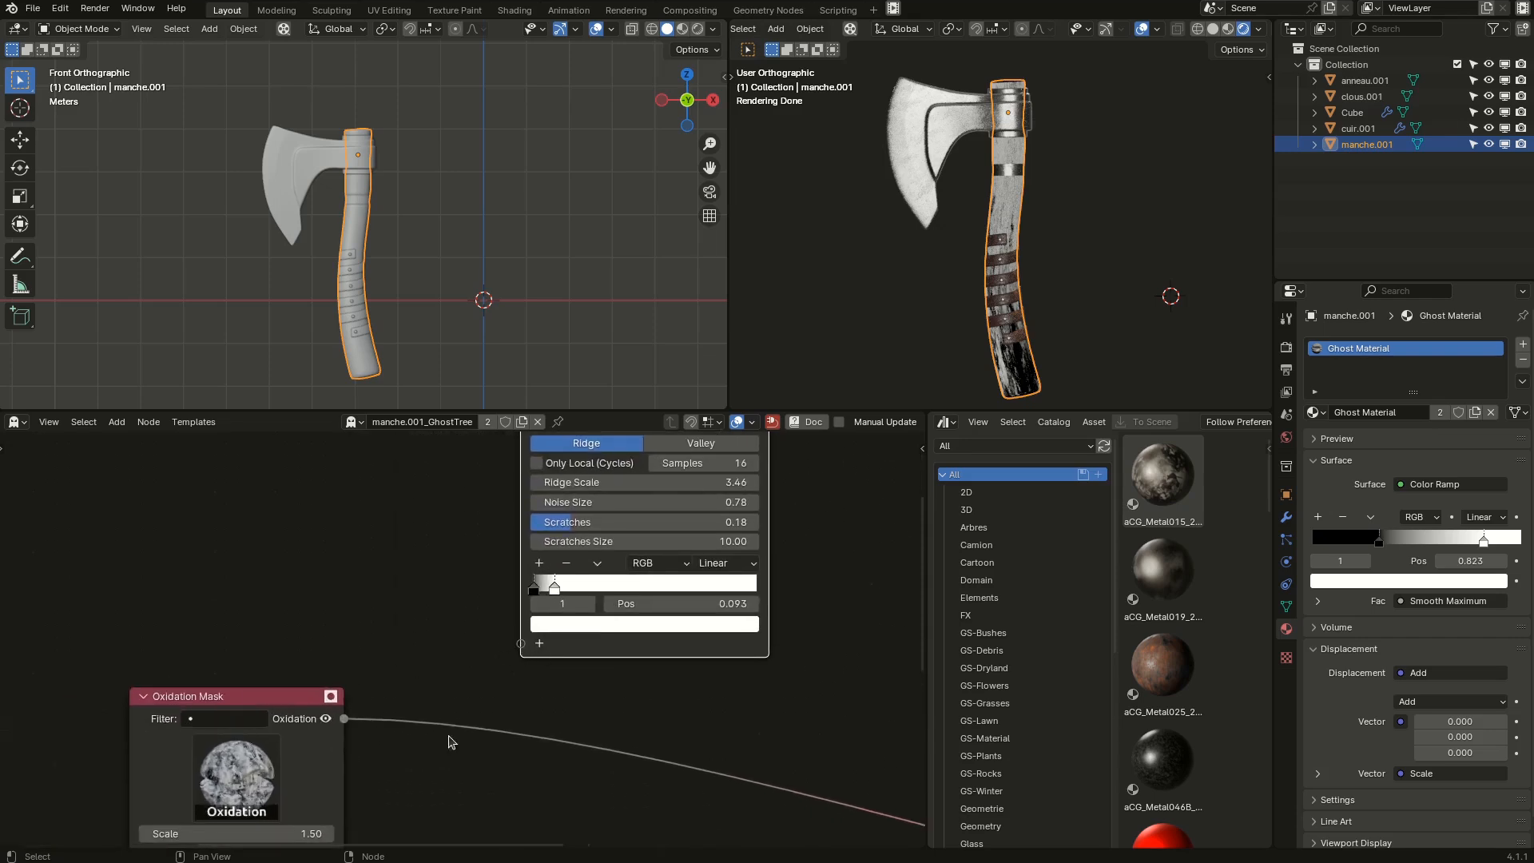
drag(343, 718, 519, 643)
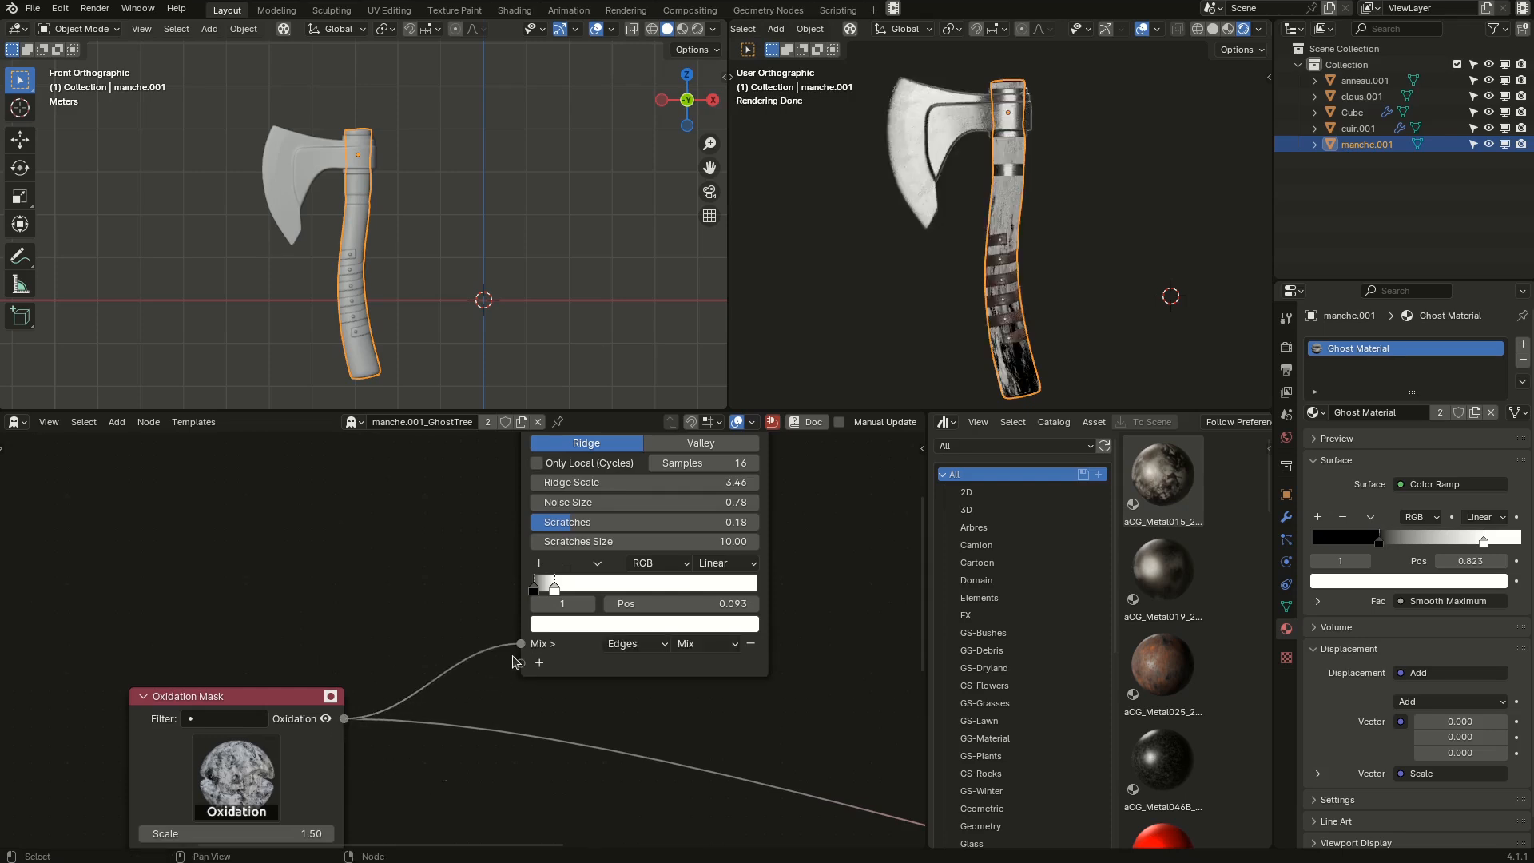
click(702, 644)
click(709, 644)
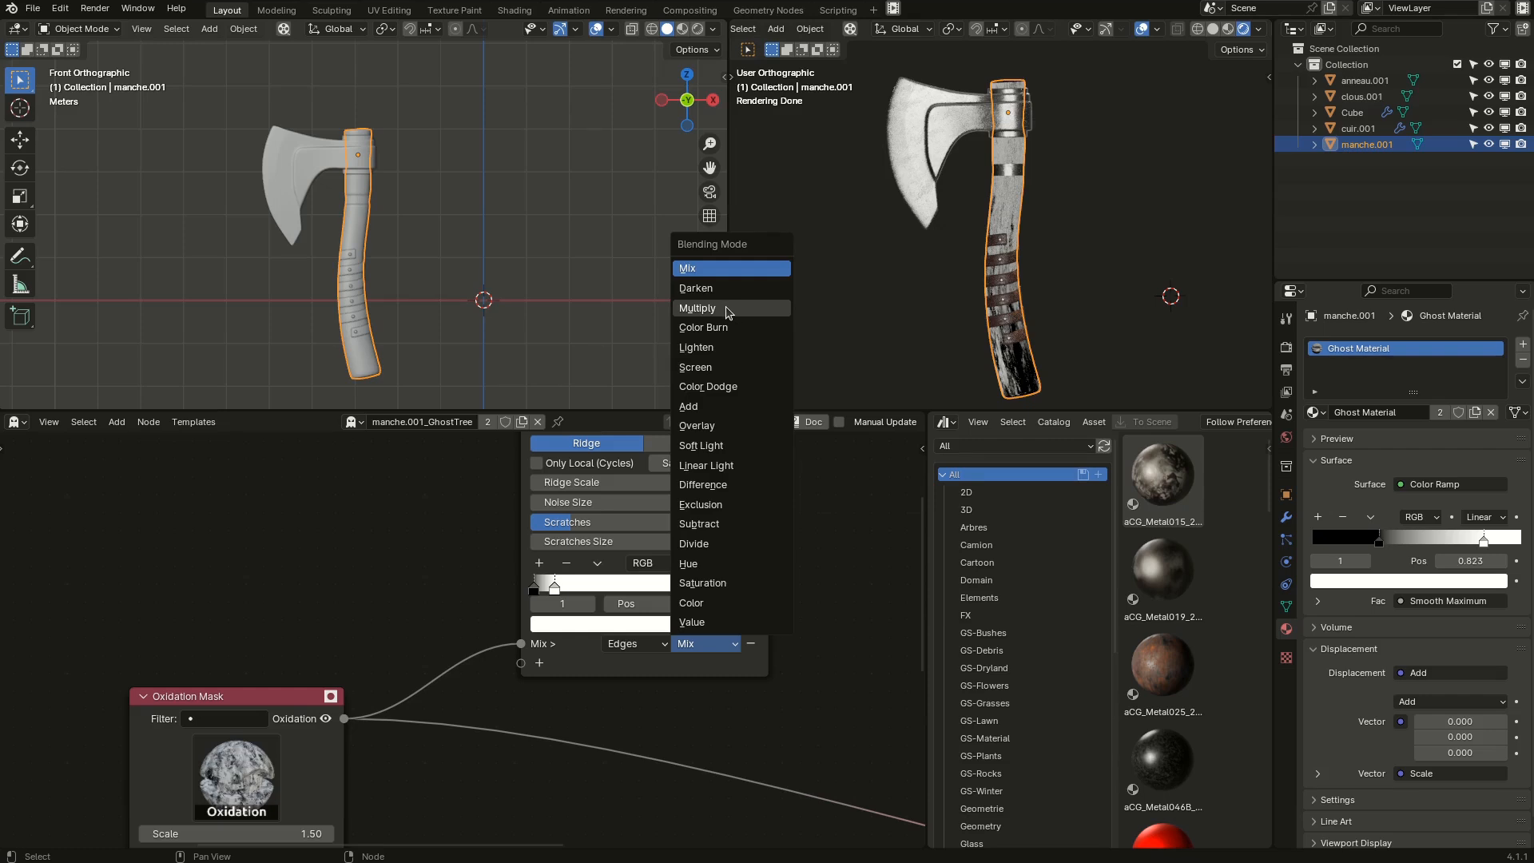
click(728, 367)
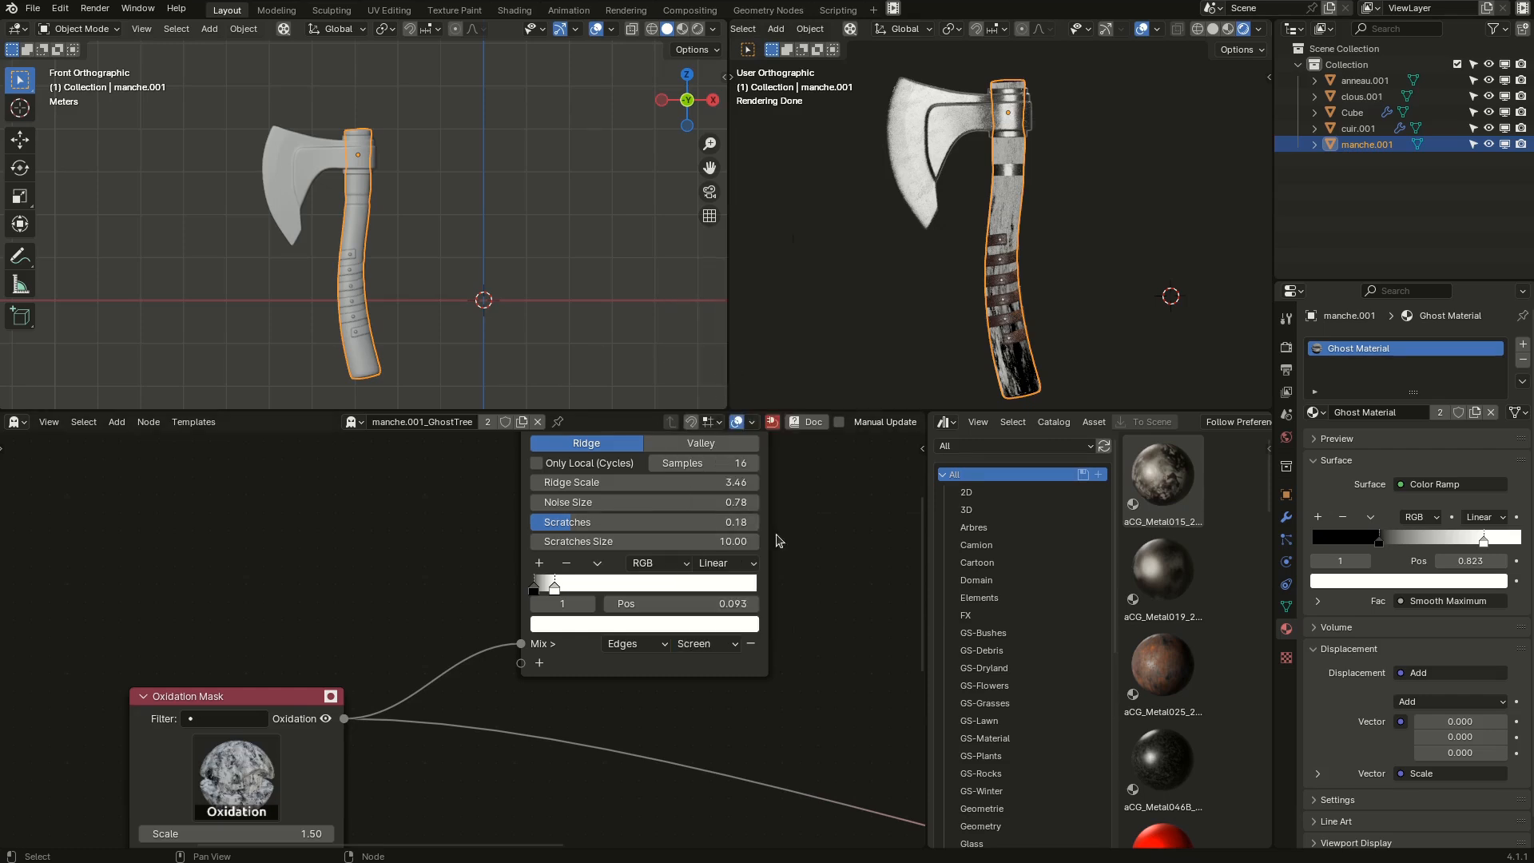
Preview the combined Edge Mask output and set the Oxidation Mask ramp's white stop to 0.995 and black stop to 0.795.
middle_drag(756, 457, 612, 626)
click(604, 501)
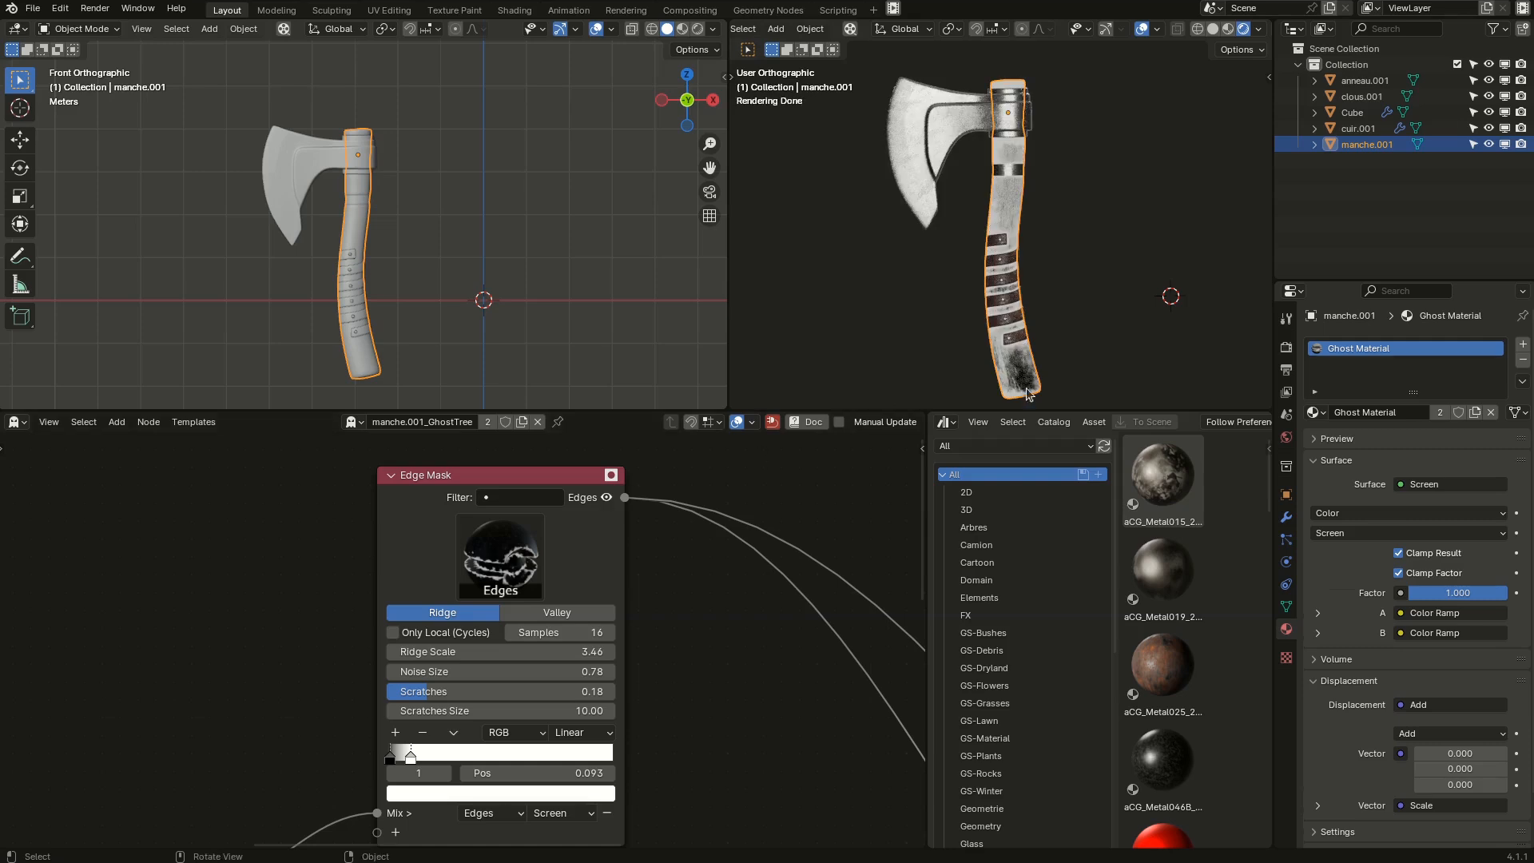
middle_drag(702, 675, 489, 661)
scroll(490, 661, up, 1)
mouse_move(571, 647)
mouse_down()
mouse_move(492, 645)
mouse_move(540, 645)
mouse_up()
drag(429, 650, 619, 649)
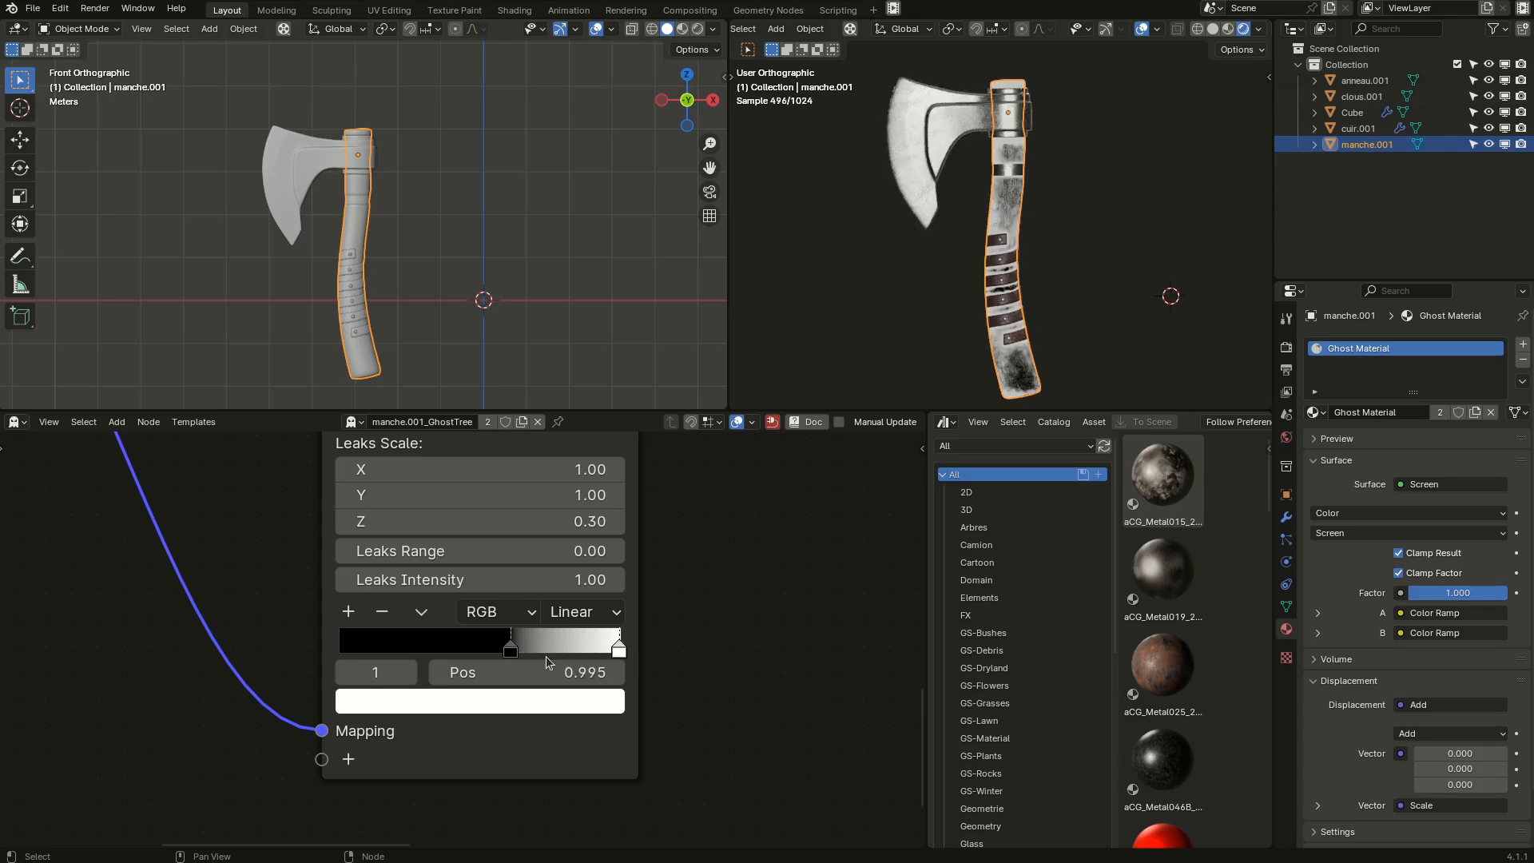
drag(526, 649, 563, 648)
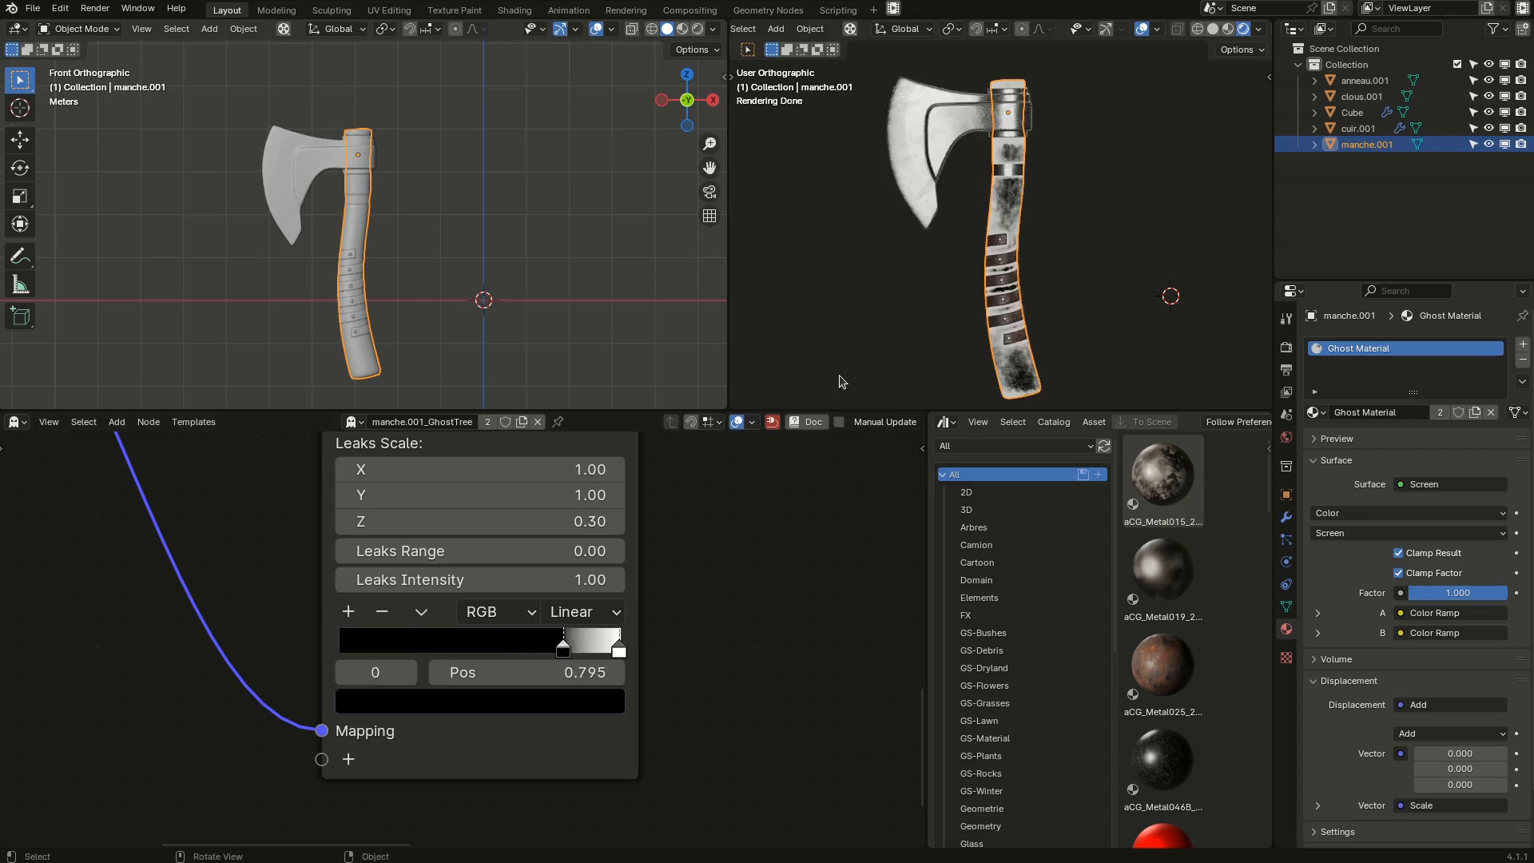
scroll(1053, 270, up, 4)
scroll(1067, 242, down, 4)
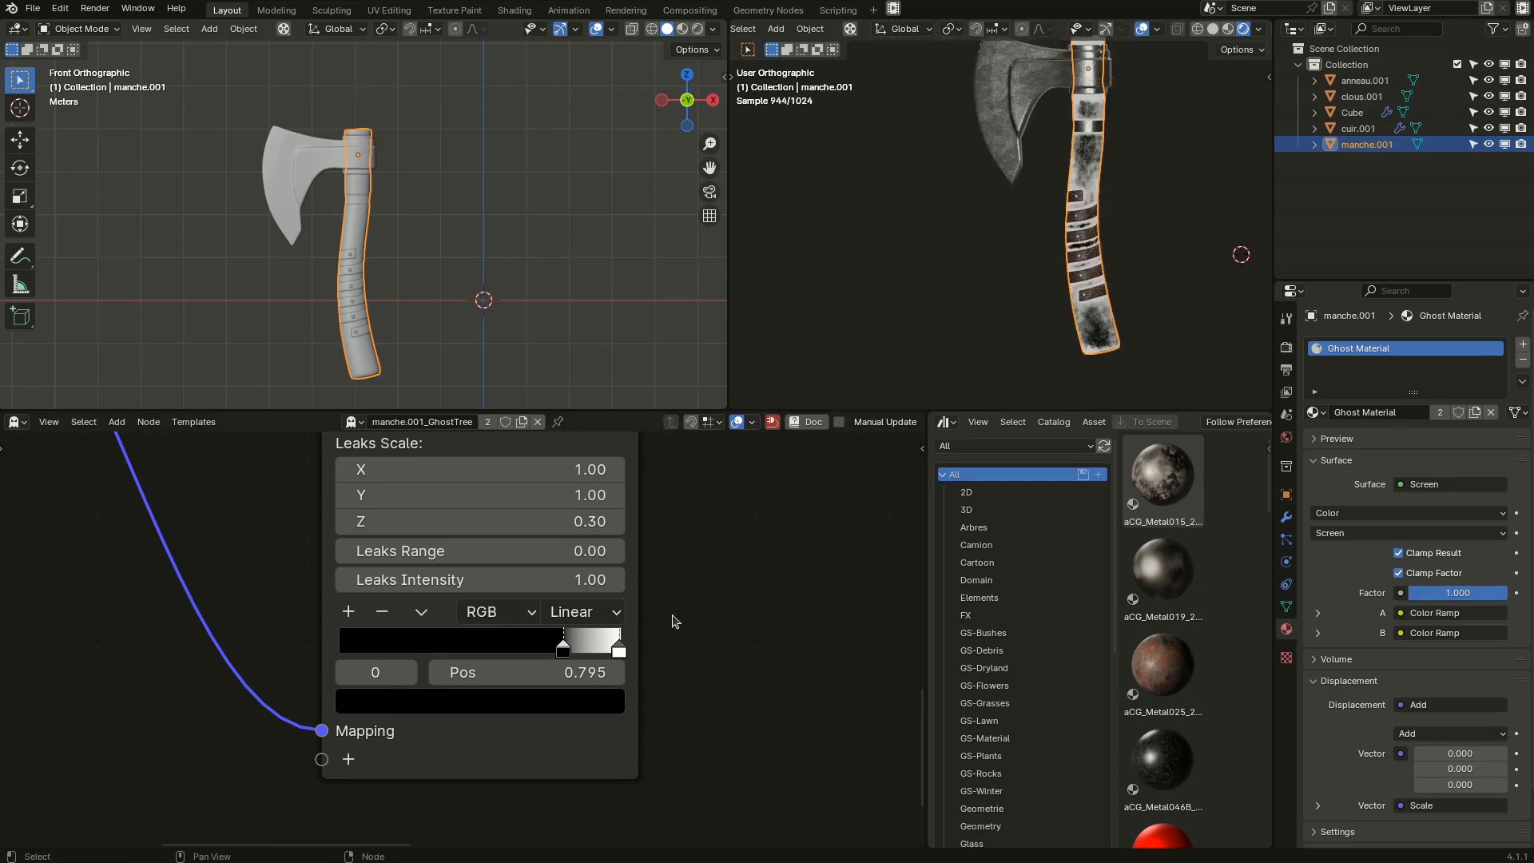
End the mask preview so the handle renders with the mixed wood materials, and inspect it up close.
scroll(672, 622, down, 6)
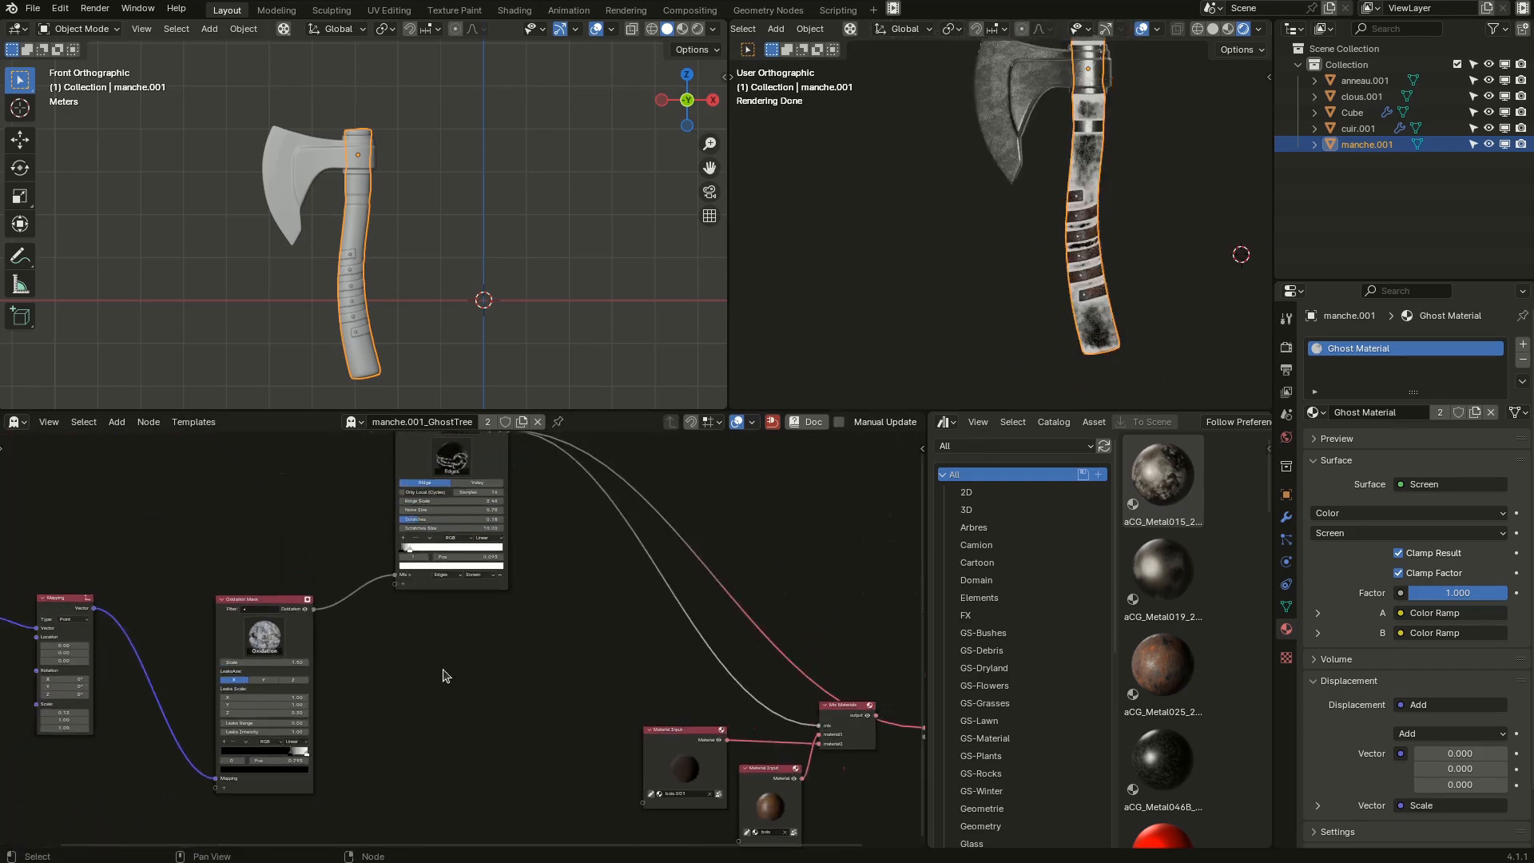
middle_drag(445, 675, 435, 716)
middle_drag(592, 698, 435, 648)
ctrl+shift+click(423, 644)
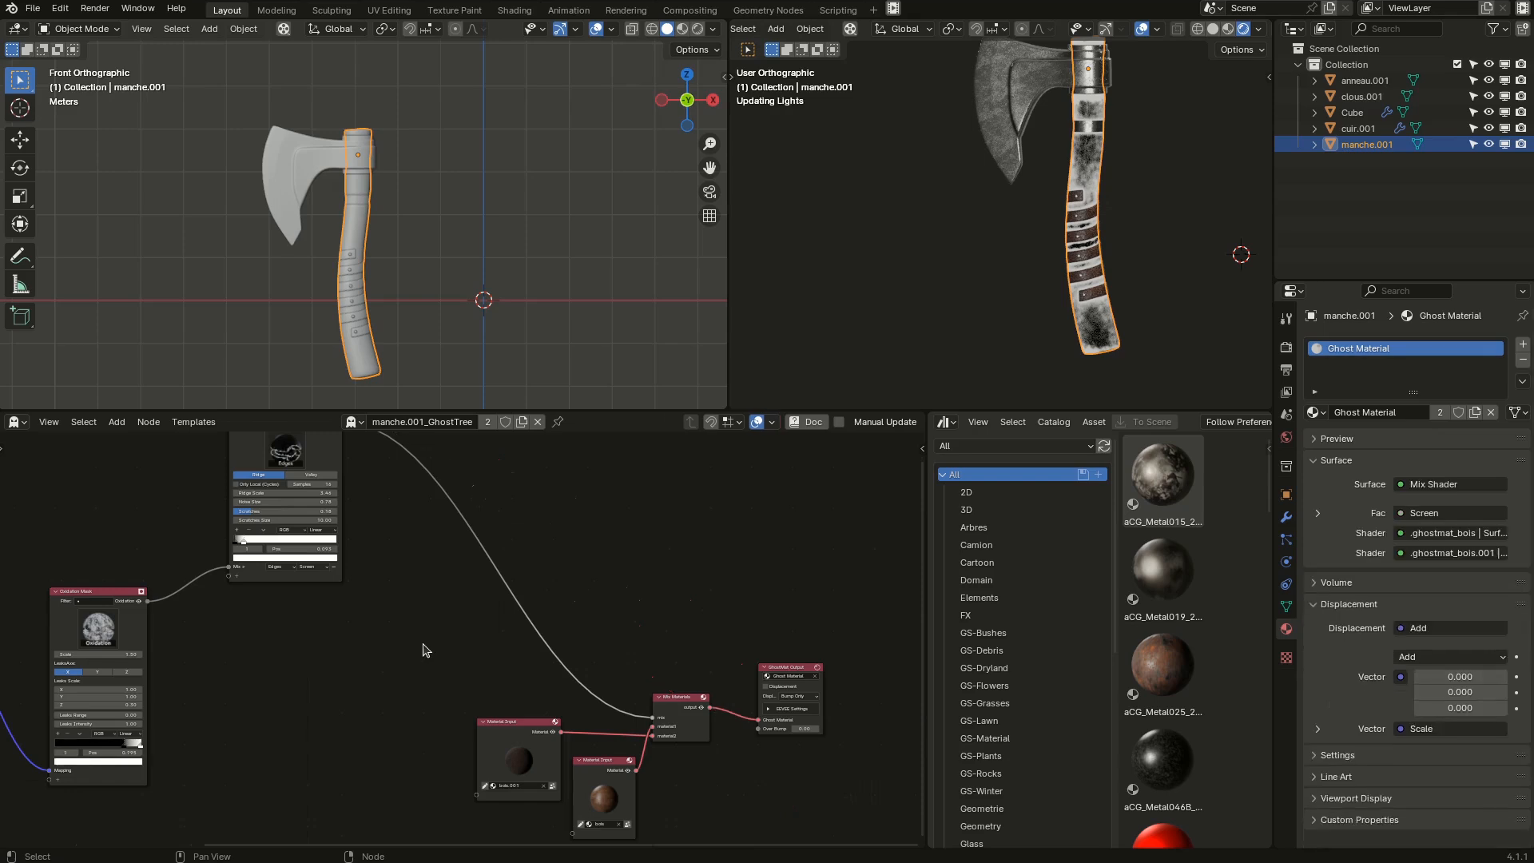
scroll(1117, 308, up, 5)
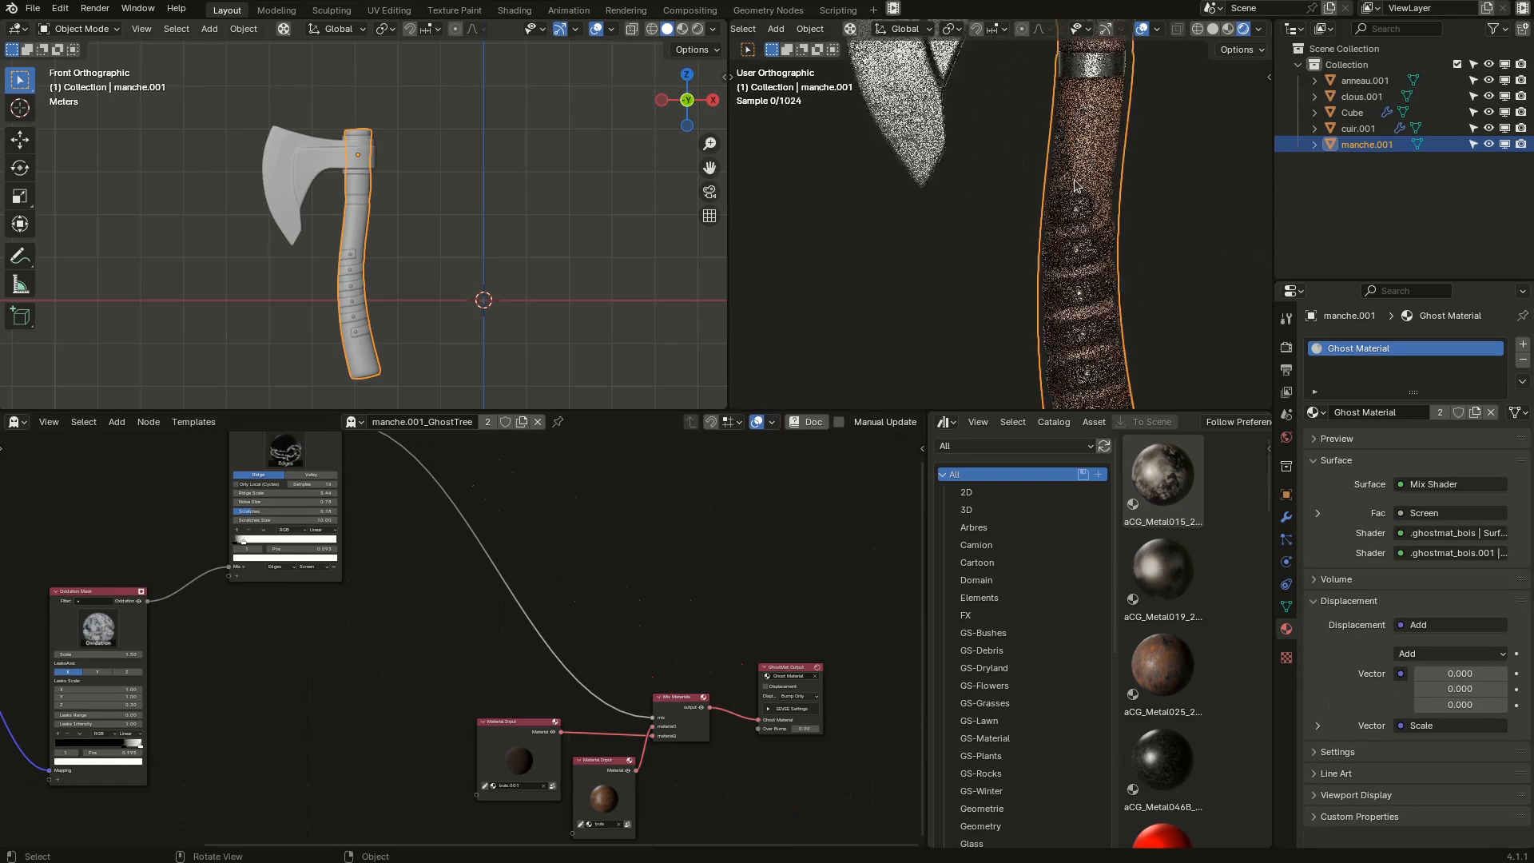
scroll(1037, 279, down, 2)
Move the Oxidation Mask ramp's black stop to 0.286 and its white stop to 0.586.
middle_drag(281, 739, 566, 645)
scroll(348, 631, up, 5)
drag(441, 666, 370, 663)
drag(464, 669, 409, 665)
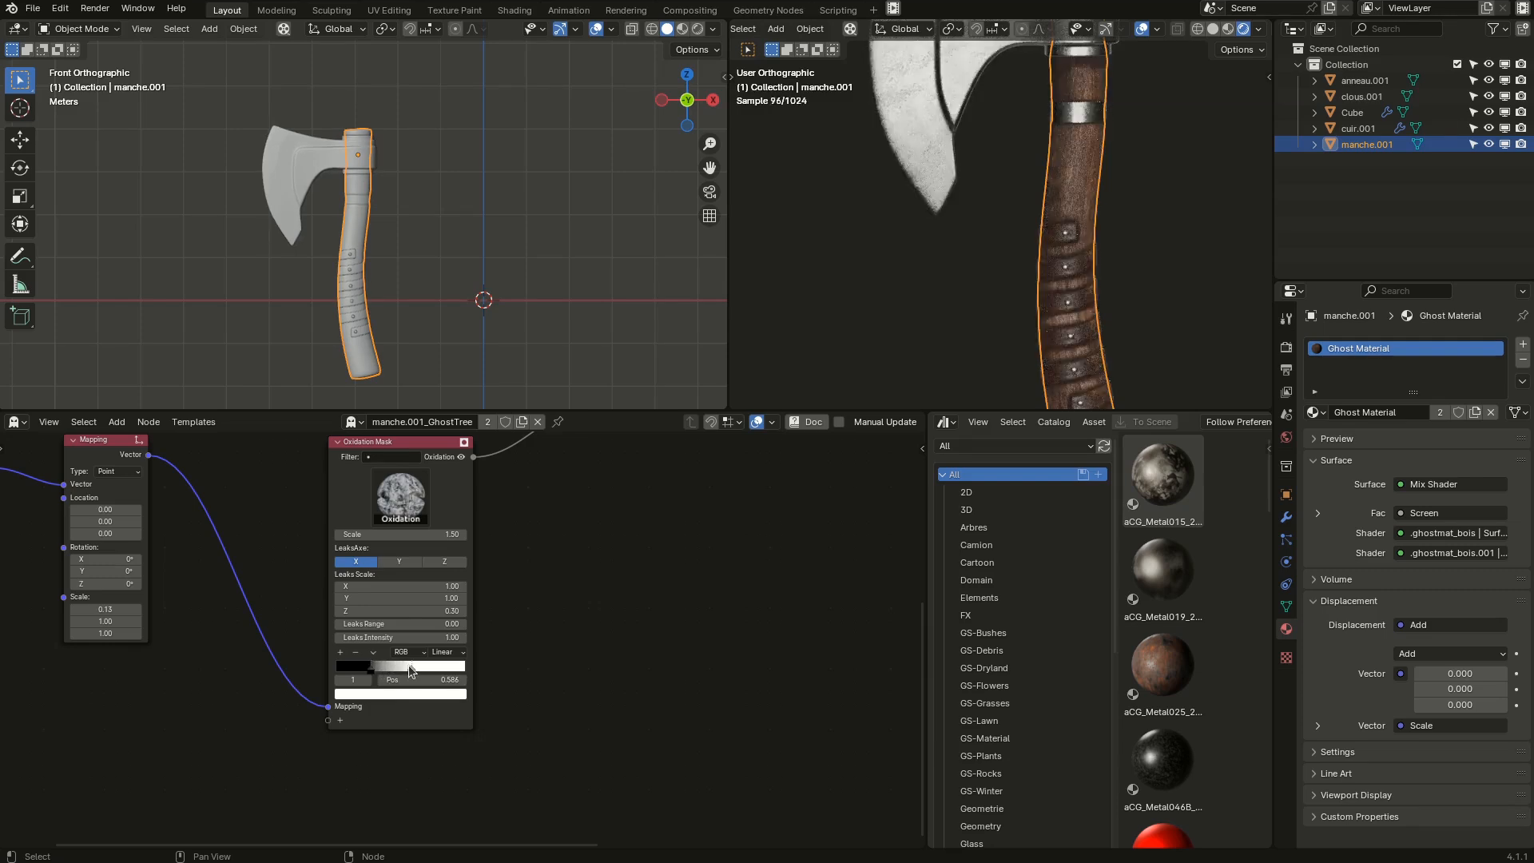
scroll(961, 263, down, 3)
middle_drag(991, 316, 945, 317)
scroll(945, 317, up, 5)
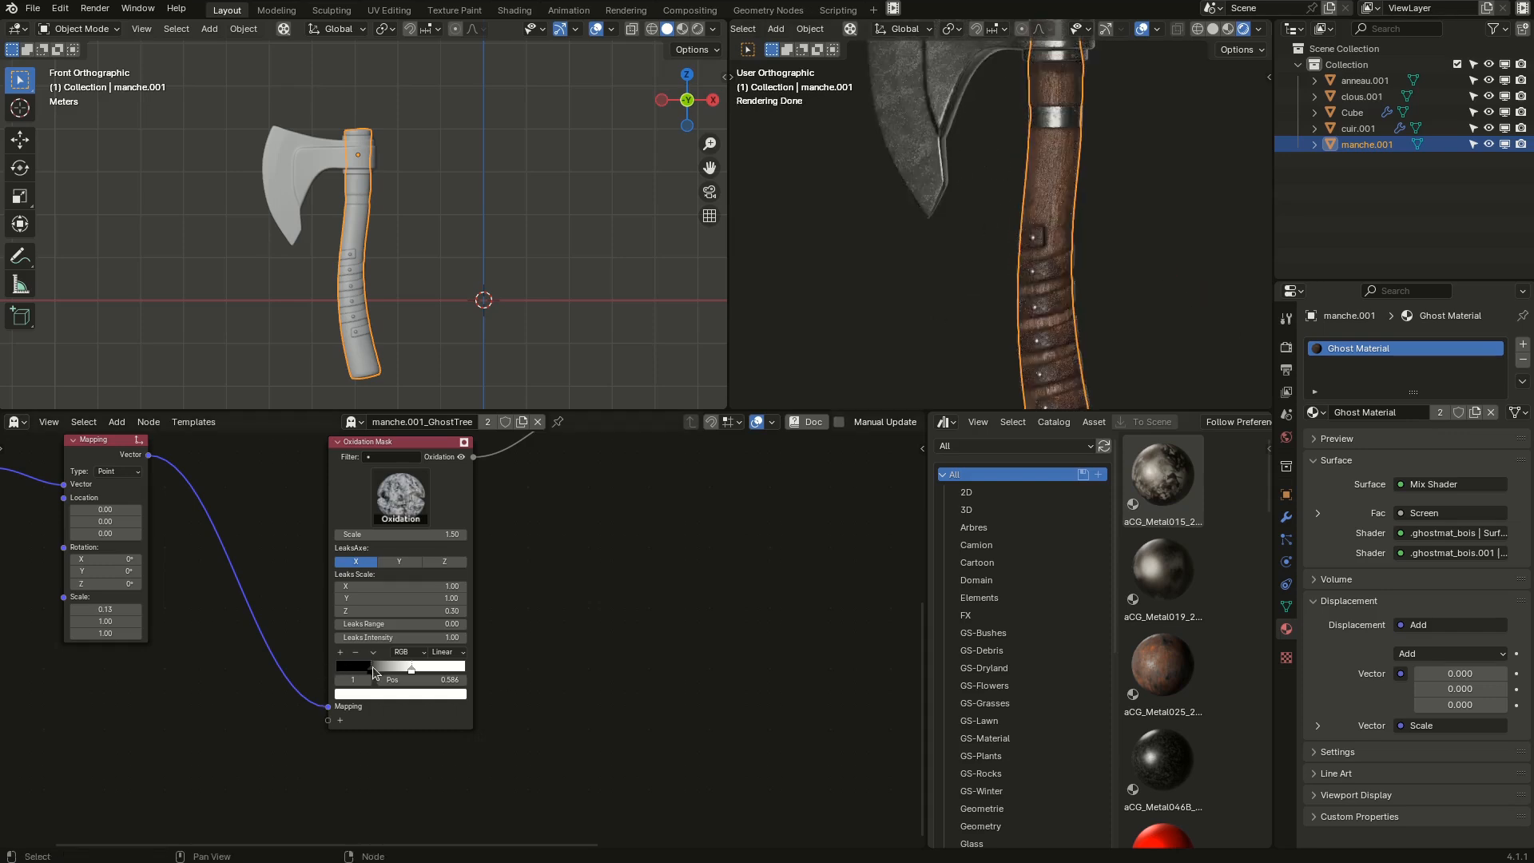
Set the Oxidation Mask's scale to 5.43 and the Mapping node's X location to 0.04.
click(372, 666)
drag(447, 534, 430, 534)
middle_drag(963, 304, 1015, 192)
middle_drag(165, 572, 274, 631)
scroll(274, 636, up, 2)
shift+drag(195, 552, 204, 553)
scroll(963, 316, down, 4)
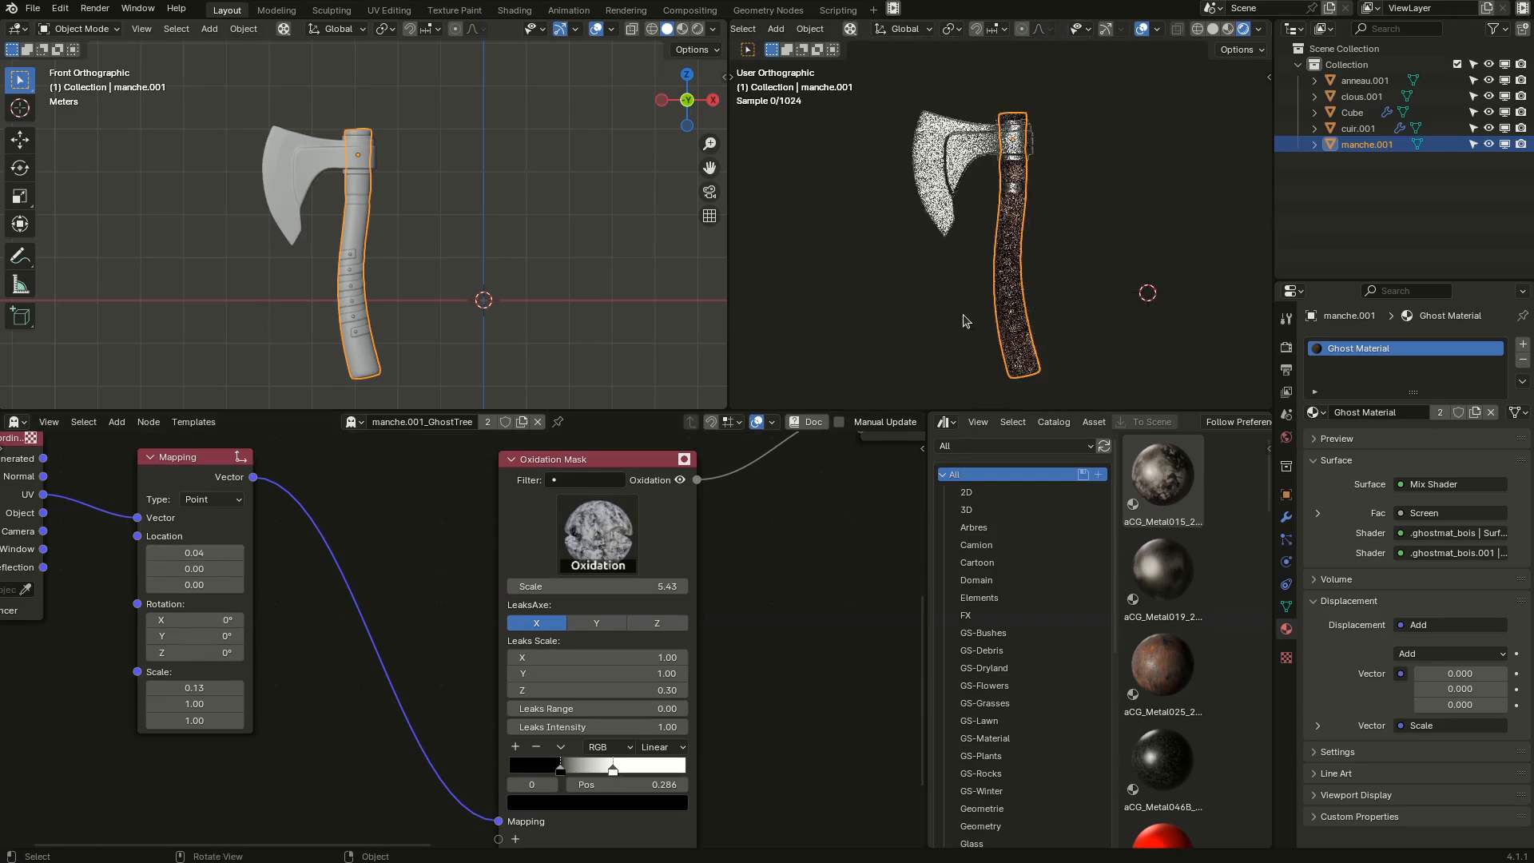
middle_drag(963, 314, 978, 291)
scroll(982, 292, up, 5)
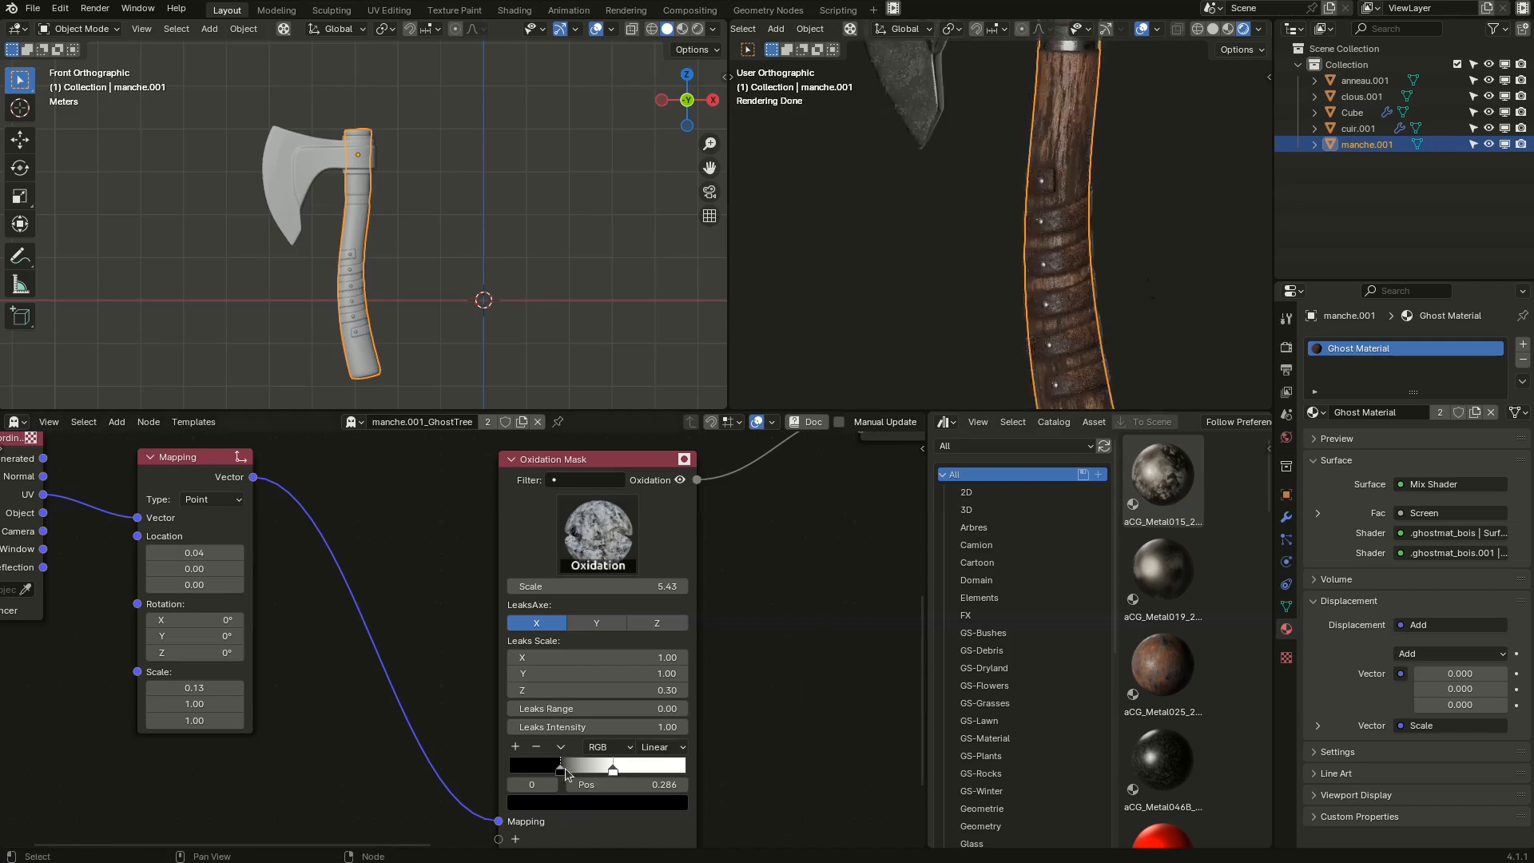
Darken the white stop of the Oxidation Mask ramp slightly to a light grey.
click(612, 771)
click(607, 802)
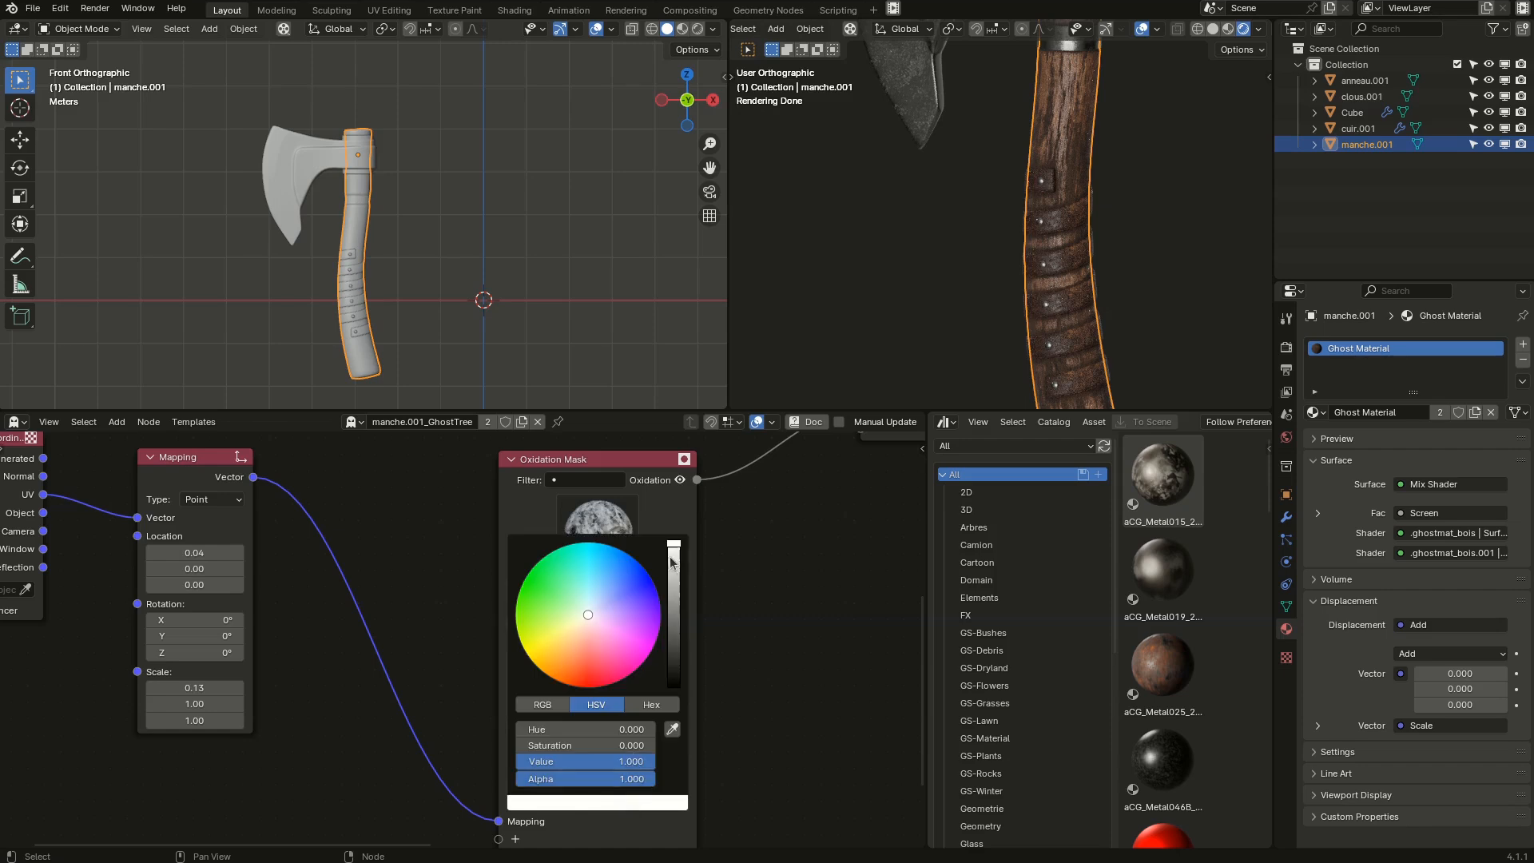
mouse_move(676, 568)
mouse_down()
mouse_move(673, 624)
mouse_move(673, 545)
mouse_move(674, 576)
mouse_move(674, 563)
mouse_up()
middle_drag(959, 313, 1011, 335)
scroll(1011, 336, down, 3)
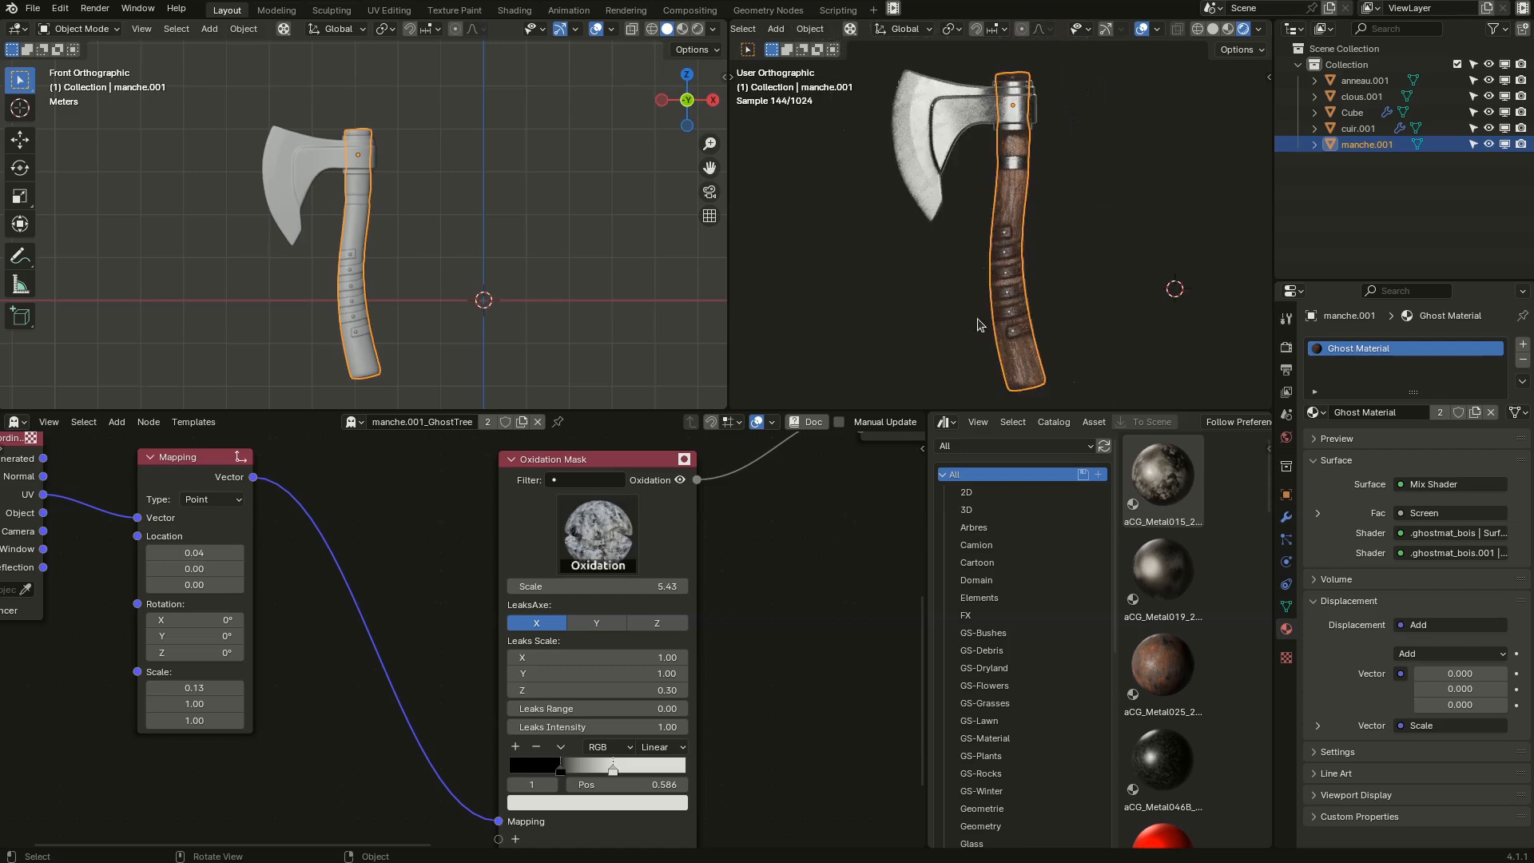
Deselect the handle and examine its rendered wood from several angles, both close up and as a whole.
click(974, 320)
middle_drag(1026, 284, 942, 268)
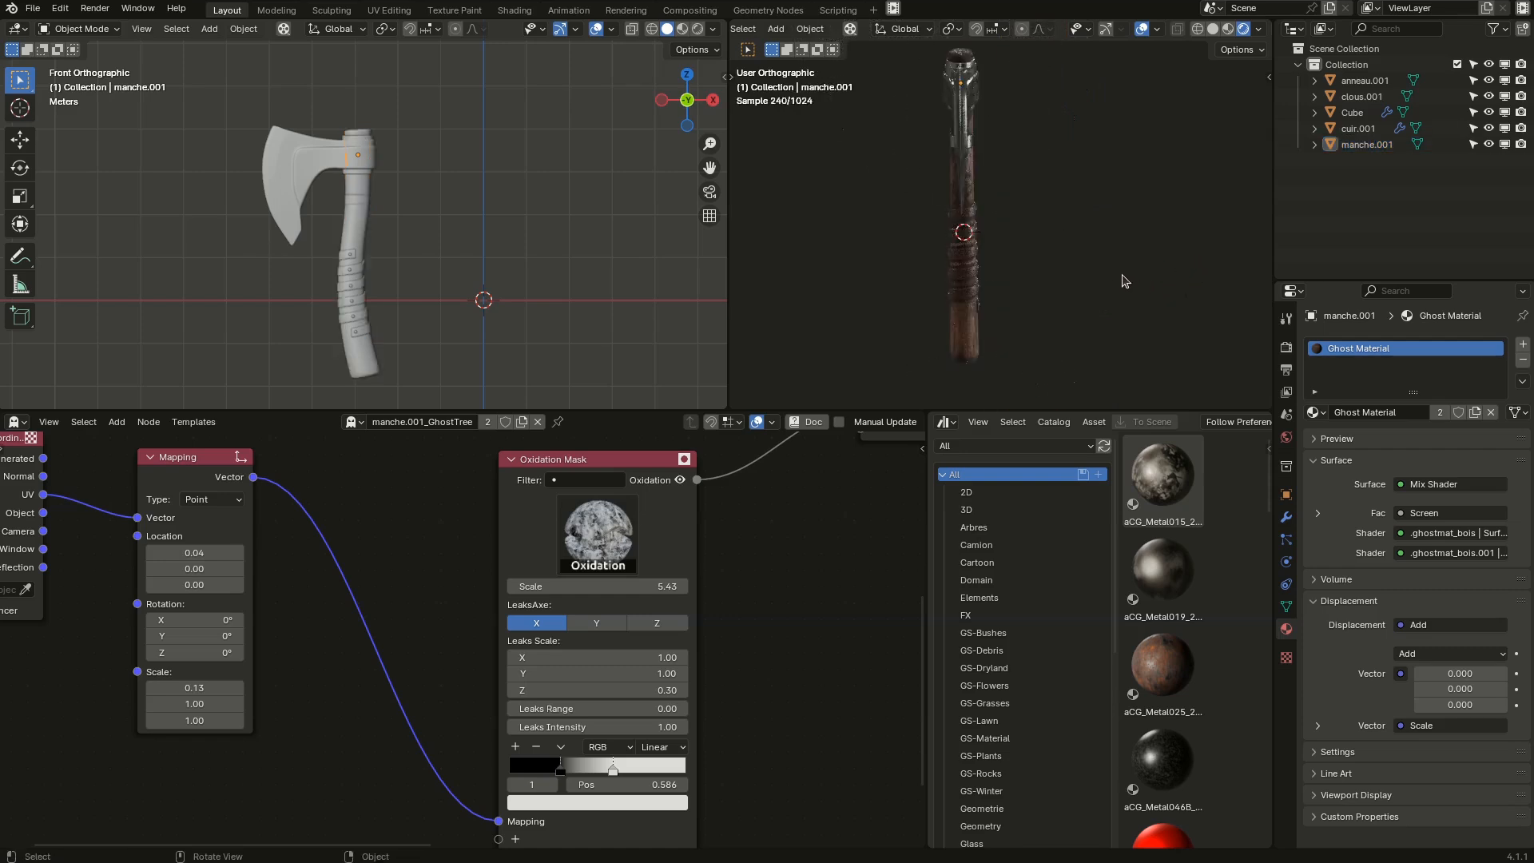
scroll(960, 293, up, 6)
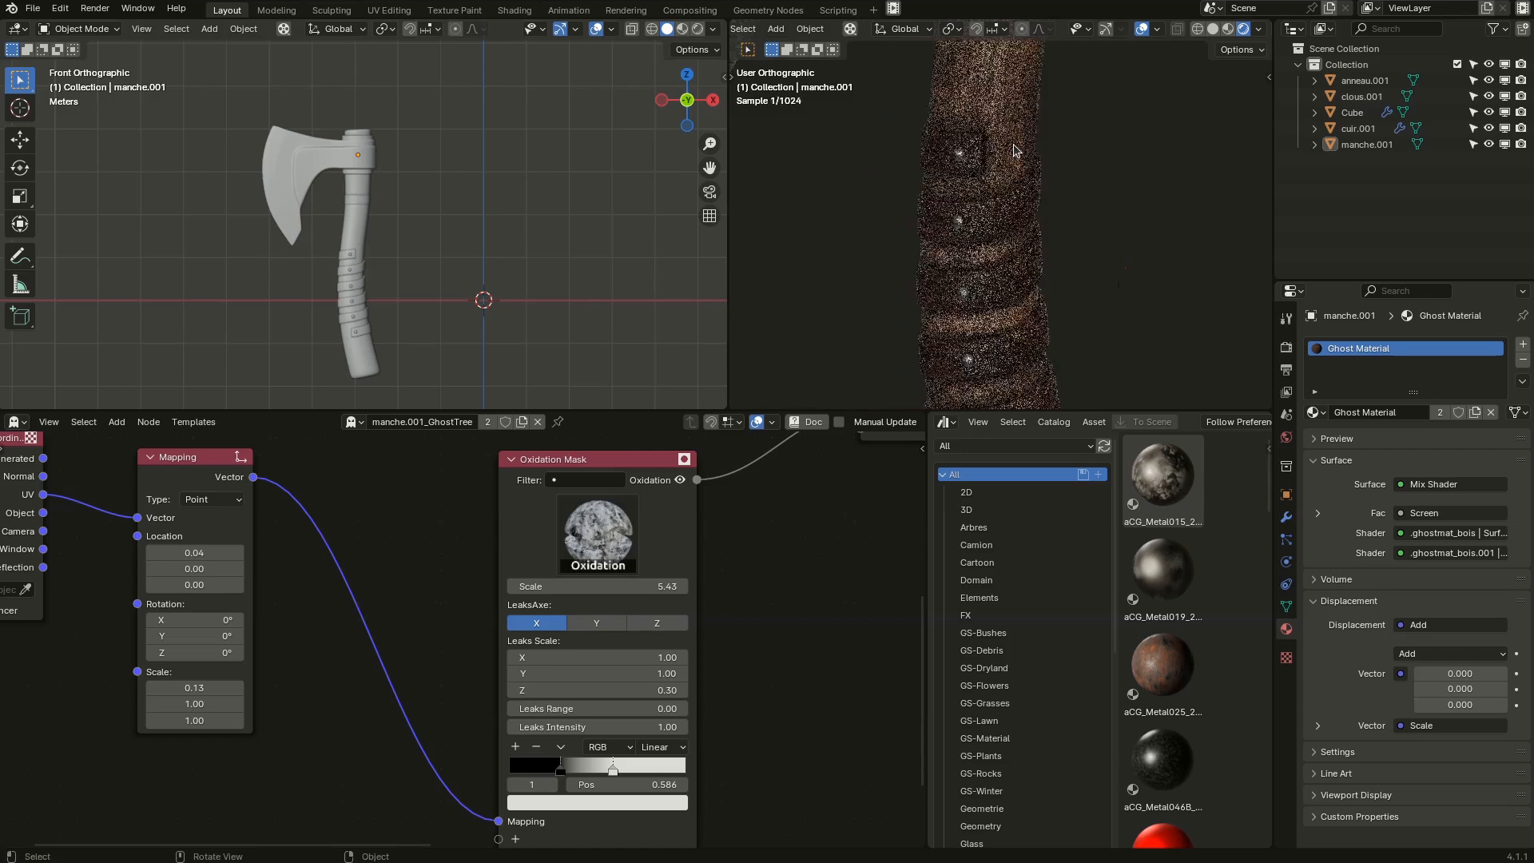
scroll(999, 136, down, 6)
scroll(1077, 324, up, 6)
scroll(1038, 319, down, 4)
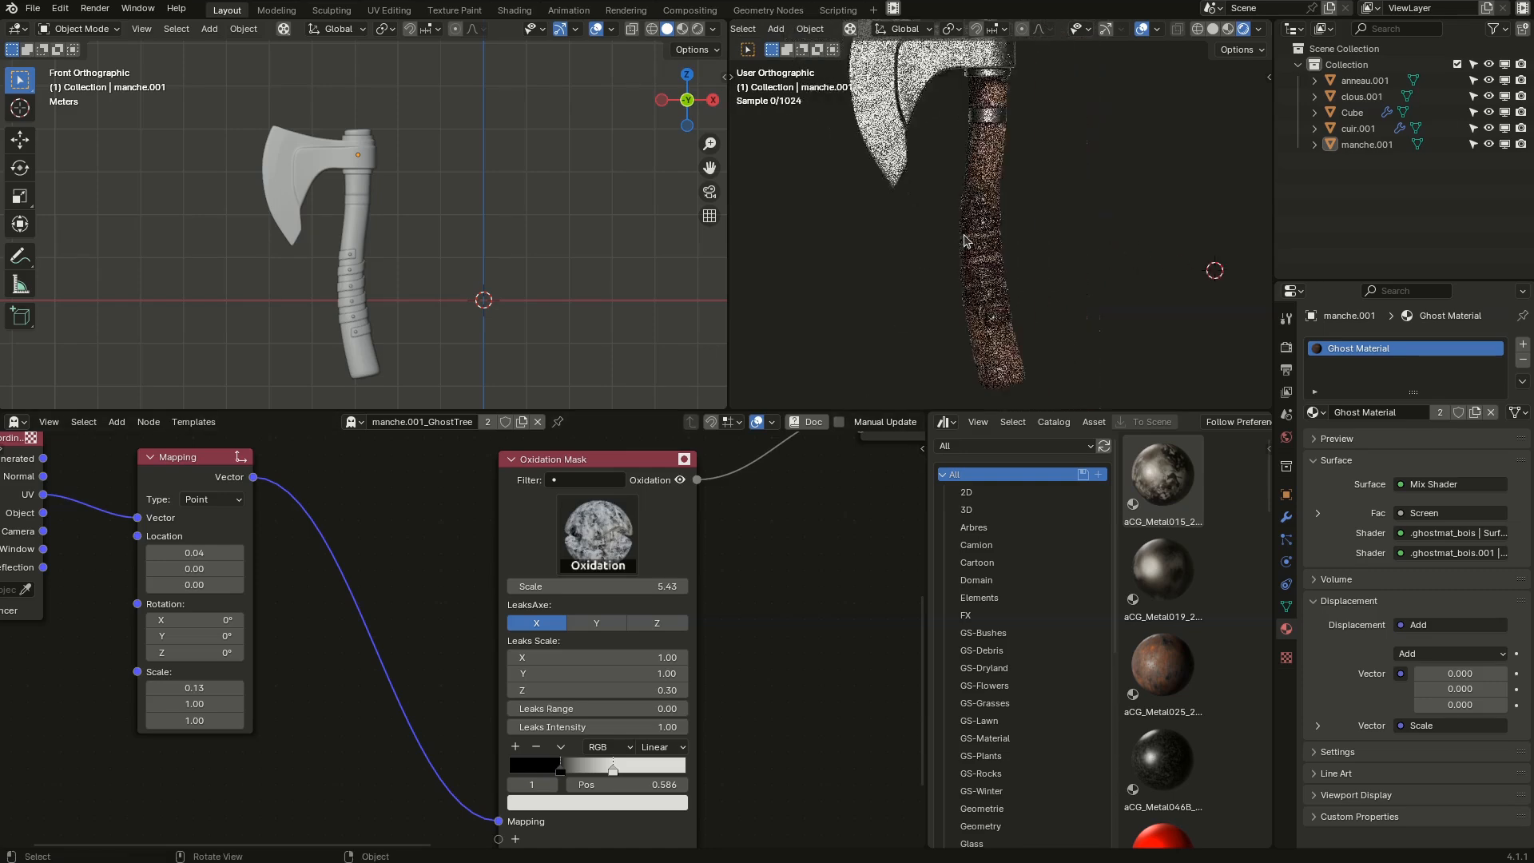
scroll(1039, 263, up, 4)
scroll(1053, 276, up, 3)
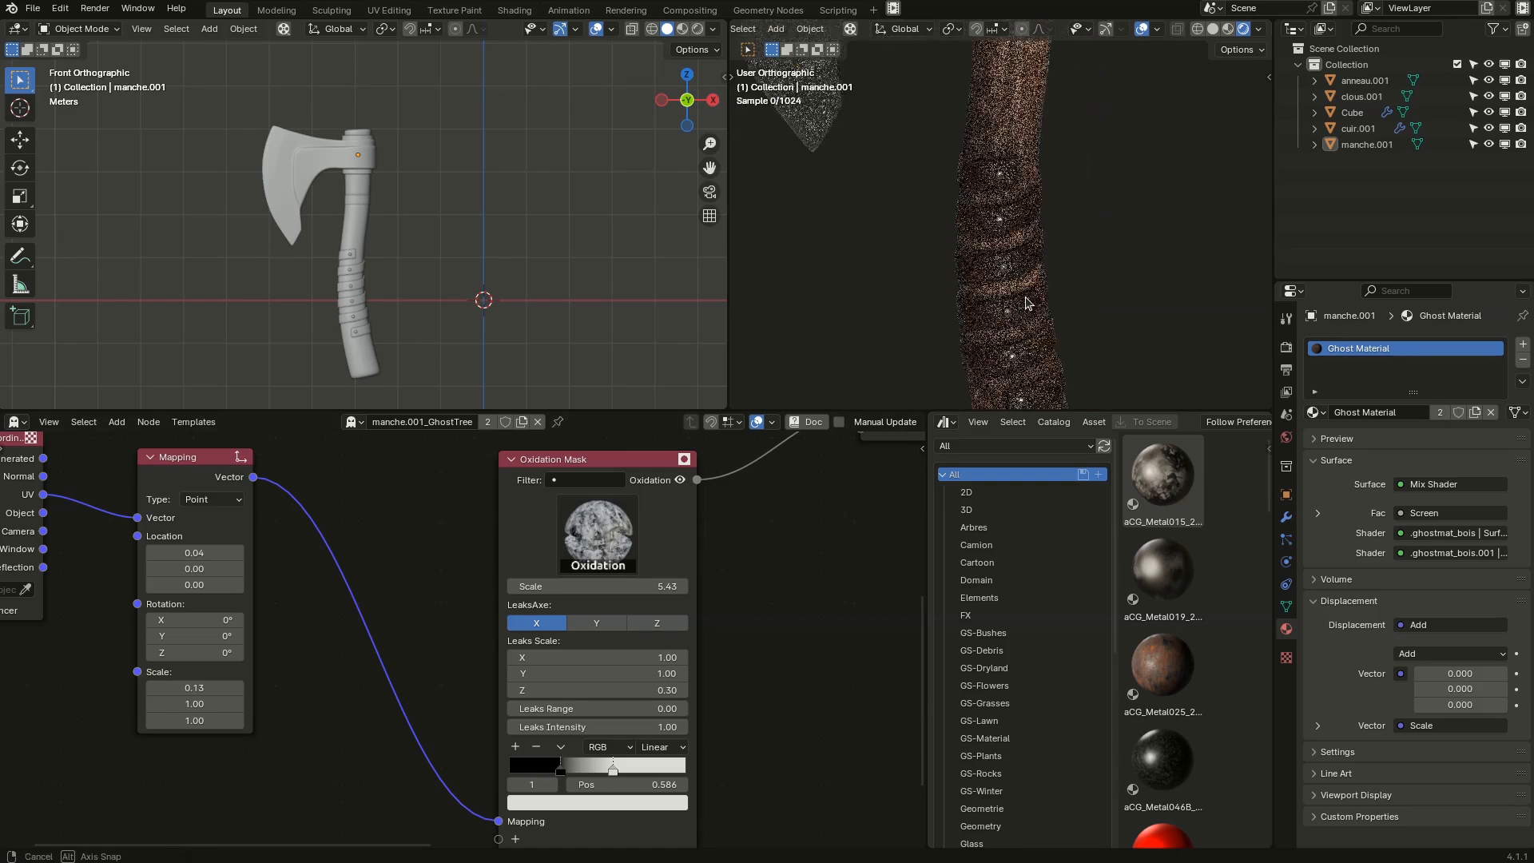
Select the leather strap object cuir.001 and start a ghost material for it.
click(1035, 248)
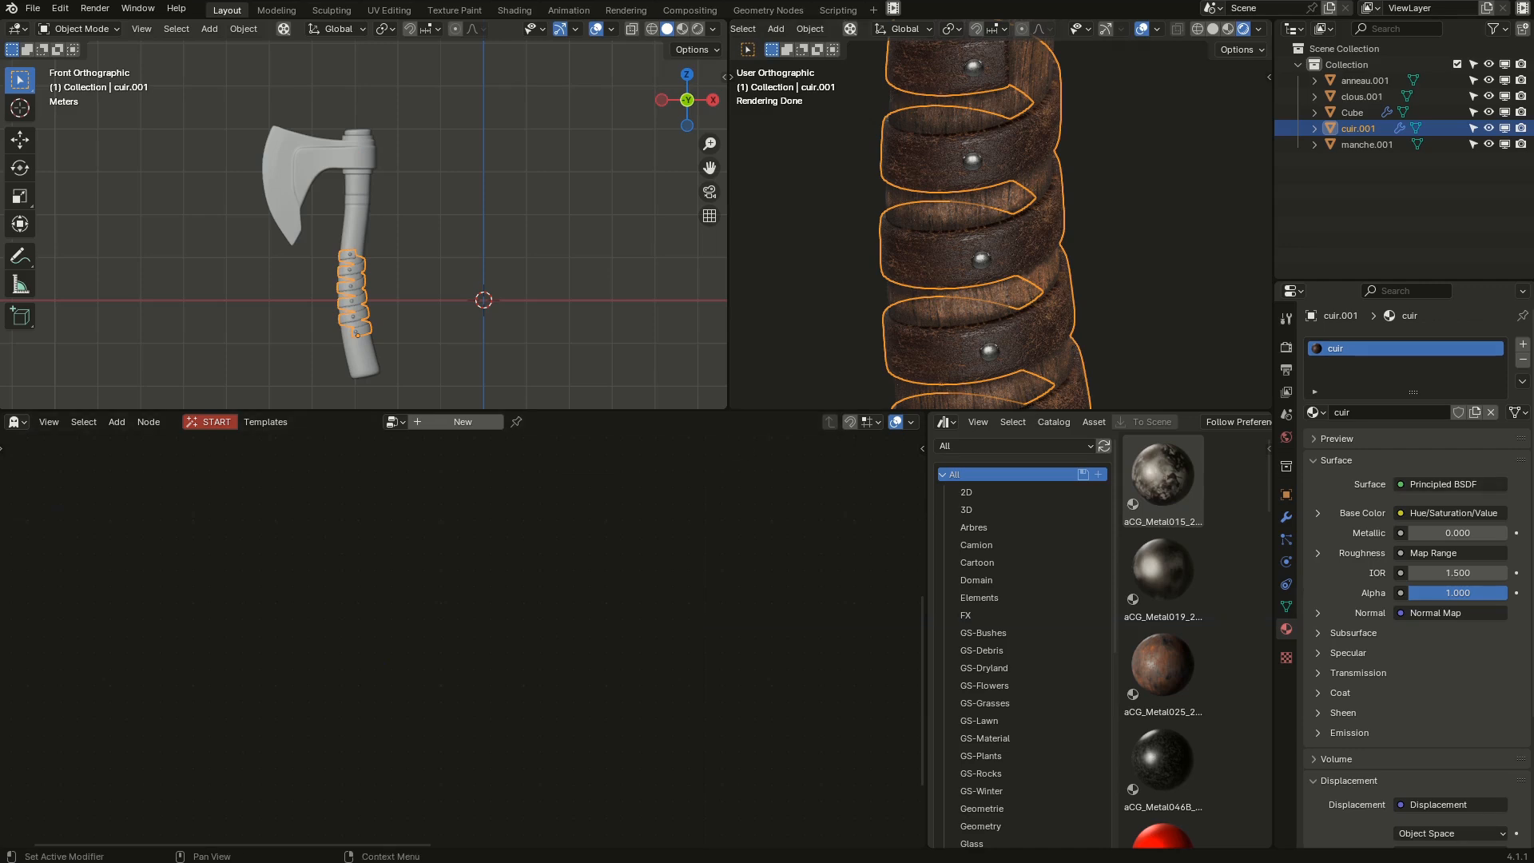
scroll(282, 293, down, 4)
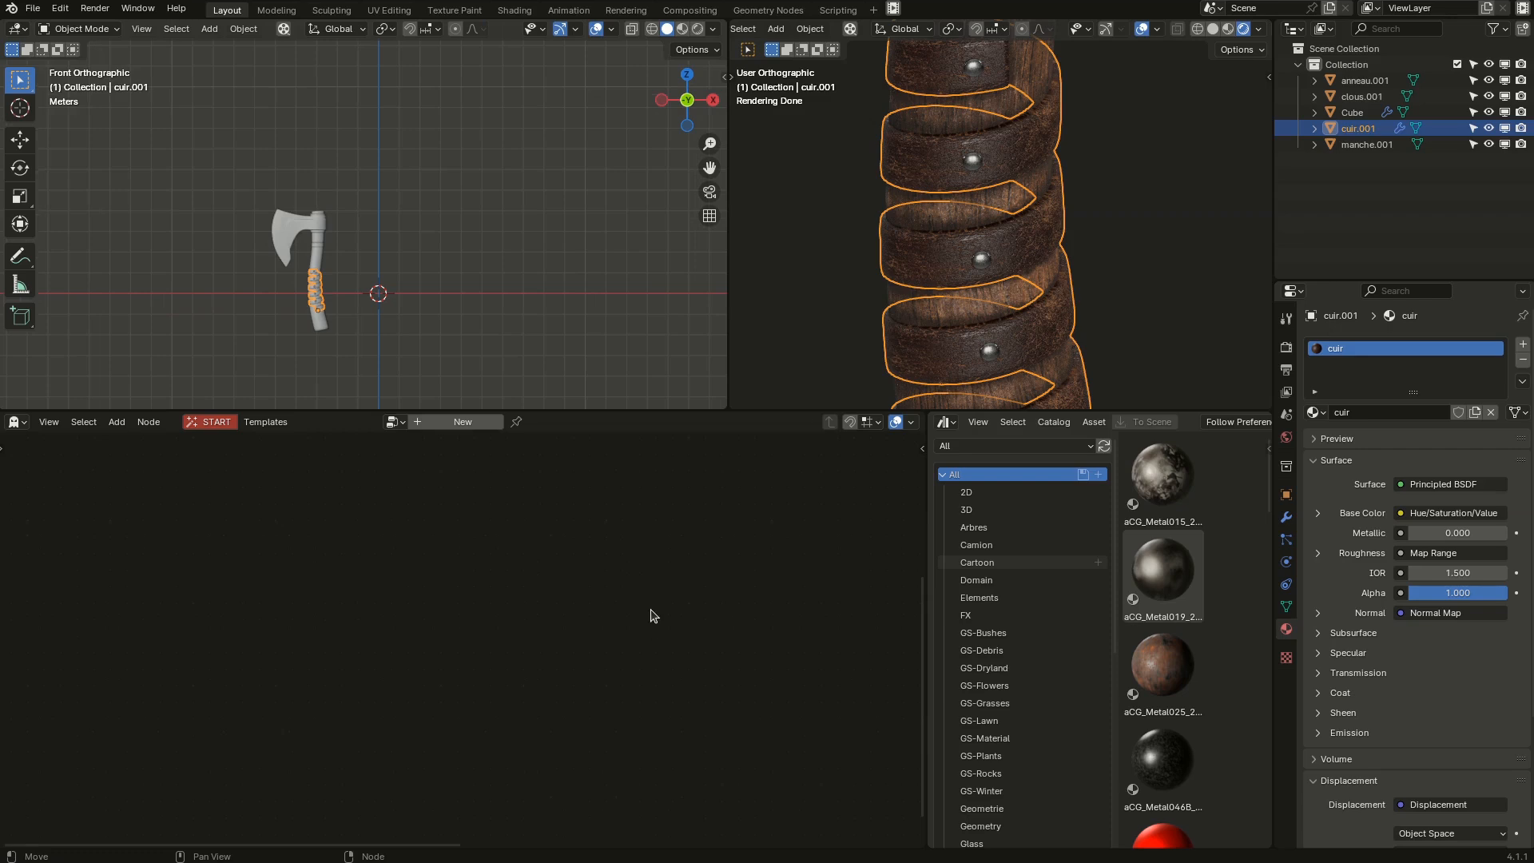
click(213, 422)
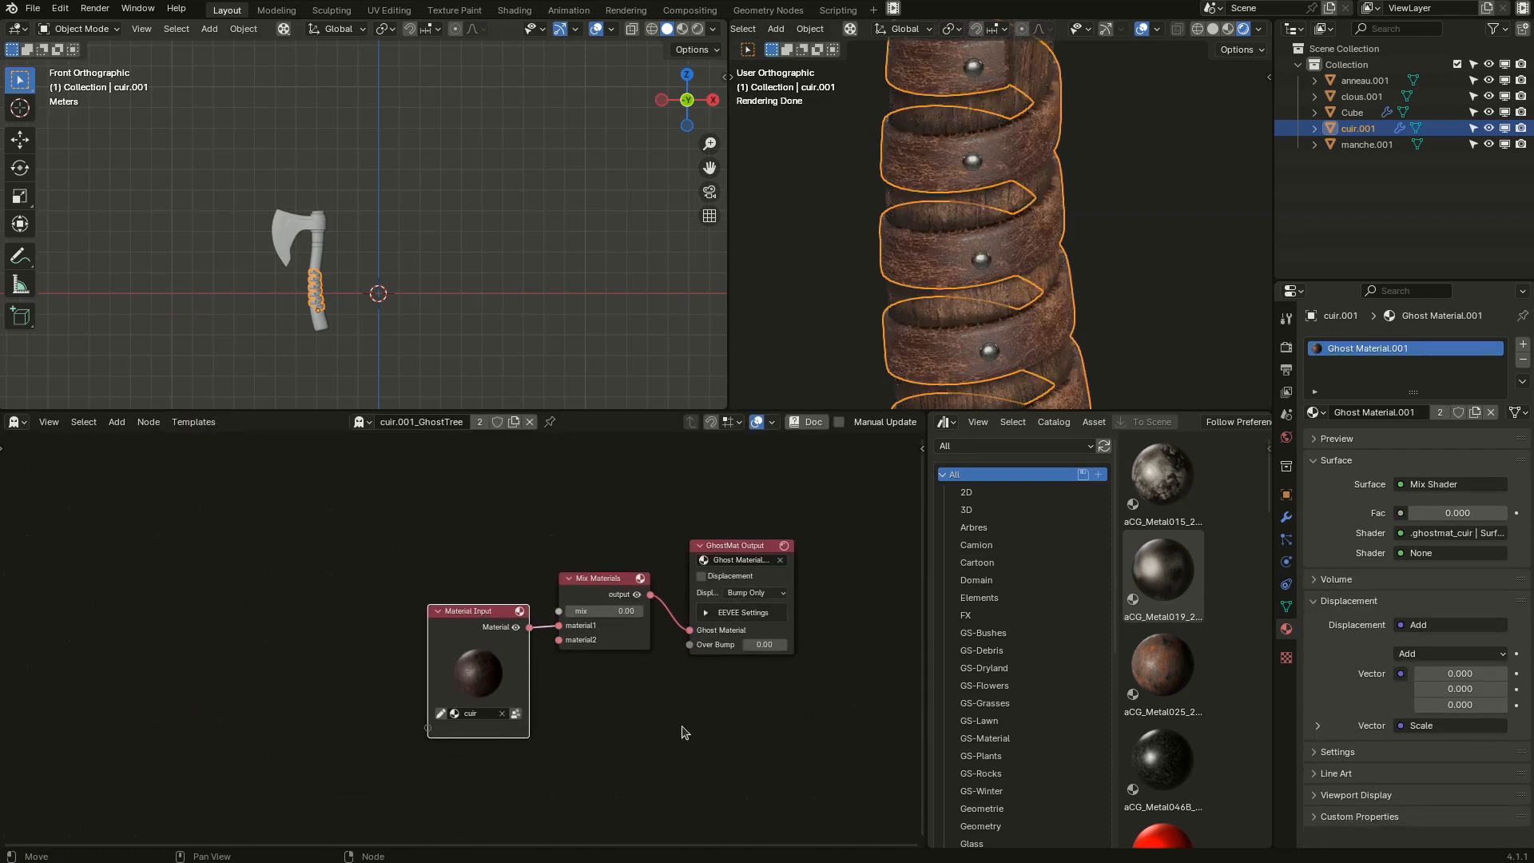
Move the cuir Material Input node away from Mix Materials, duplicate it below, and connect the duplicate to material2.
drag(472, 632, 304, 604)
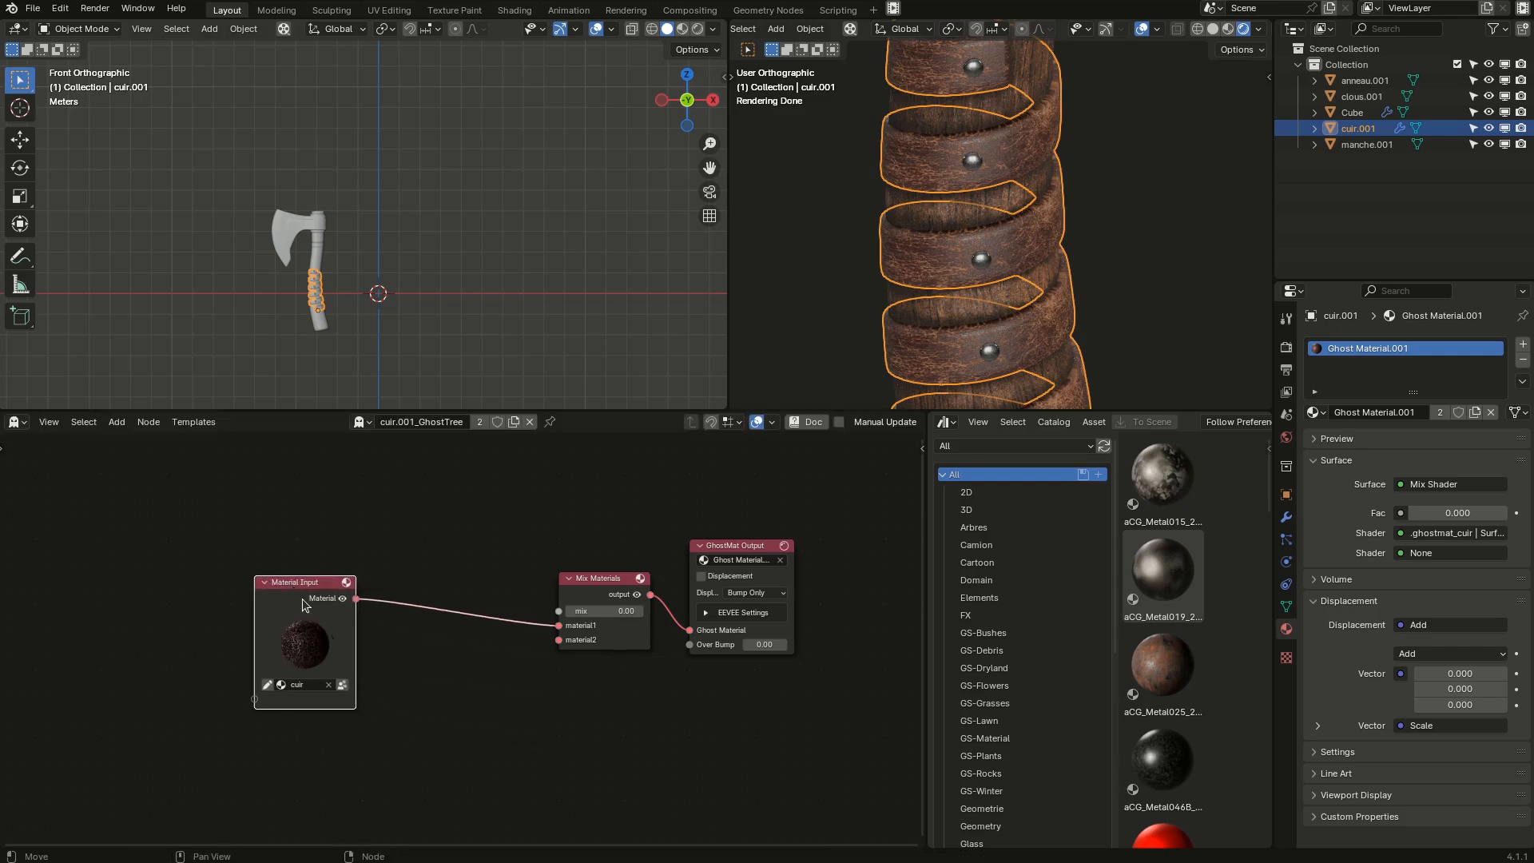
key(shift+d)
click(441, 730)
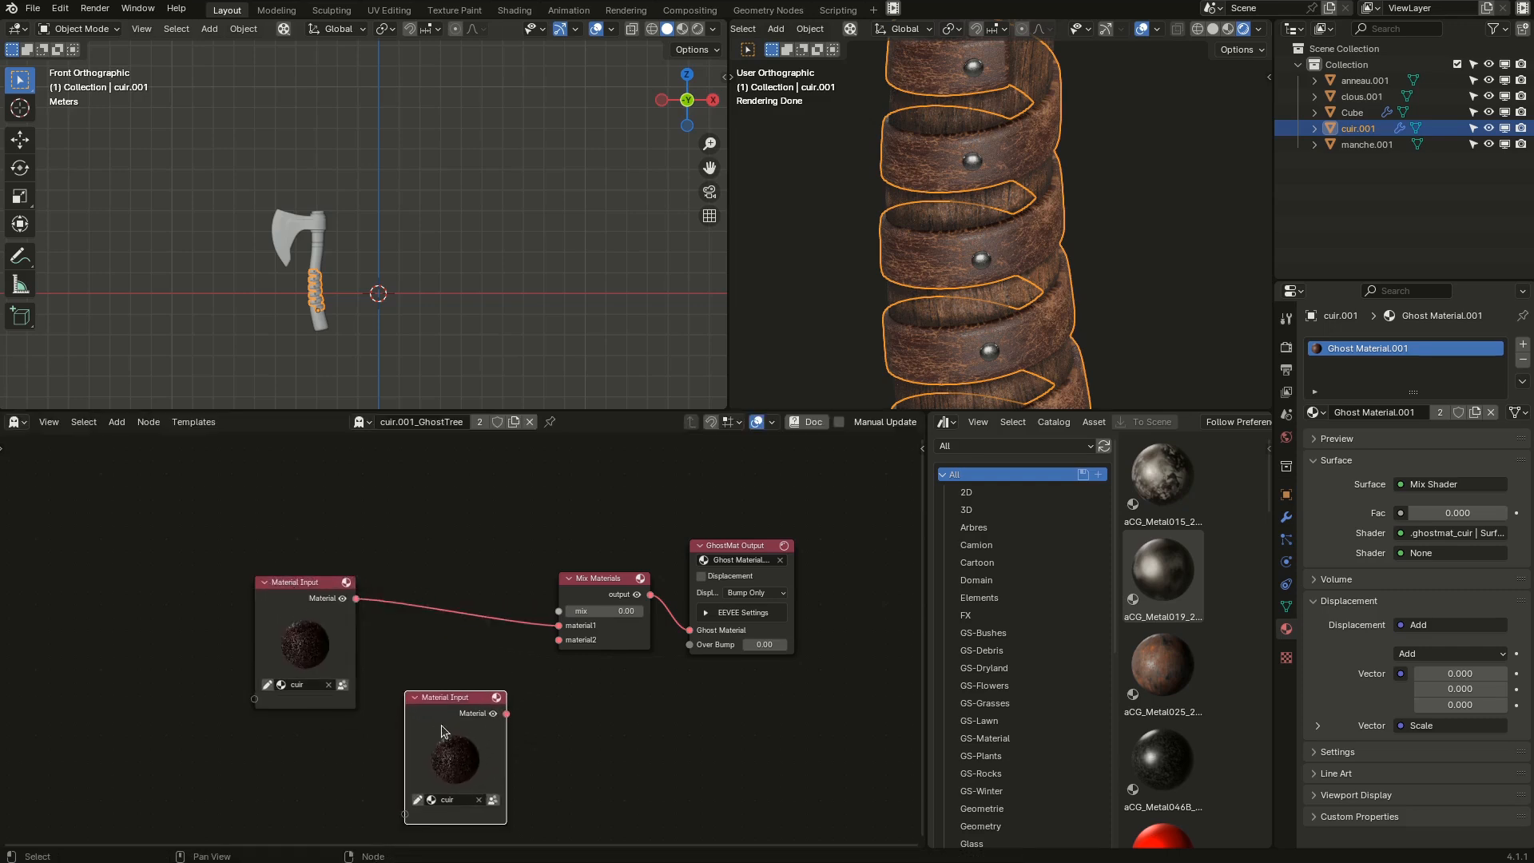
scroll(447, 719, up, 1)
scroll(518, 684, up, 1)
drag(527, 684, 598, 582)
Replace the cuir material in the Material Input node feeding material1 with a new default material.
middle_drag(599, 717, 696, 657)
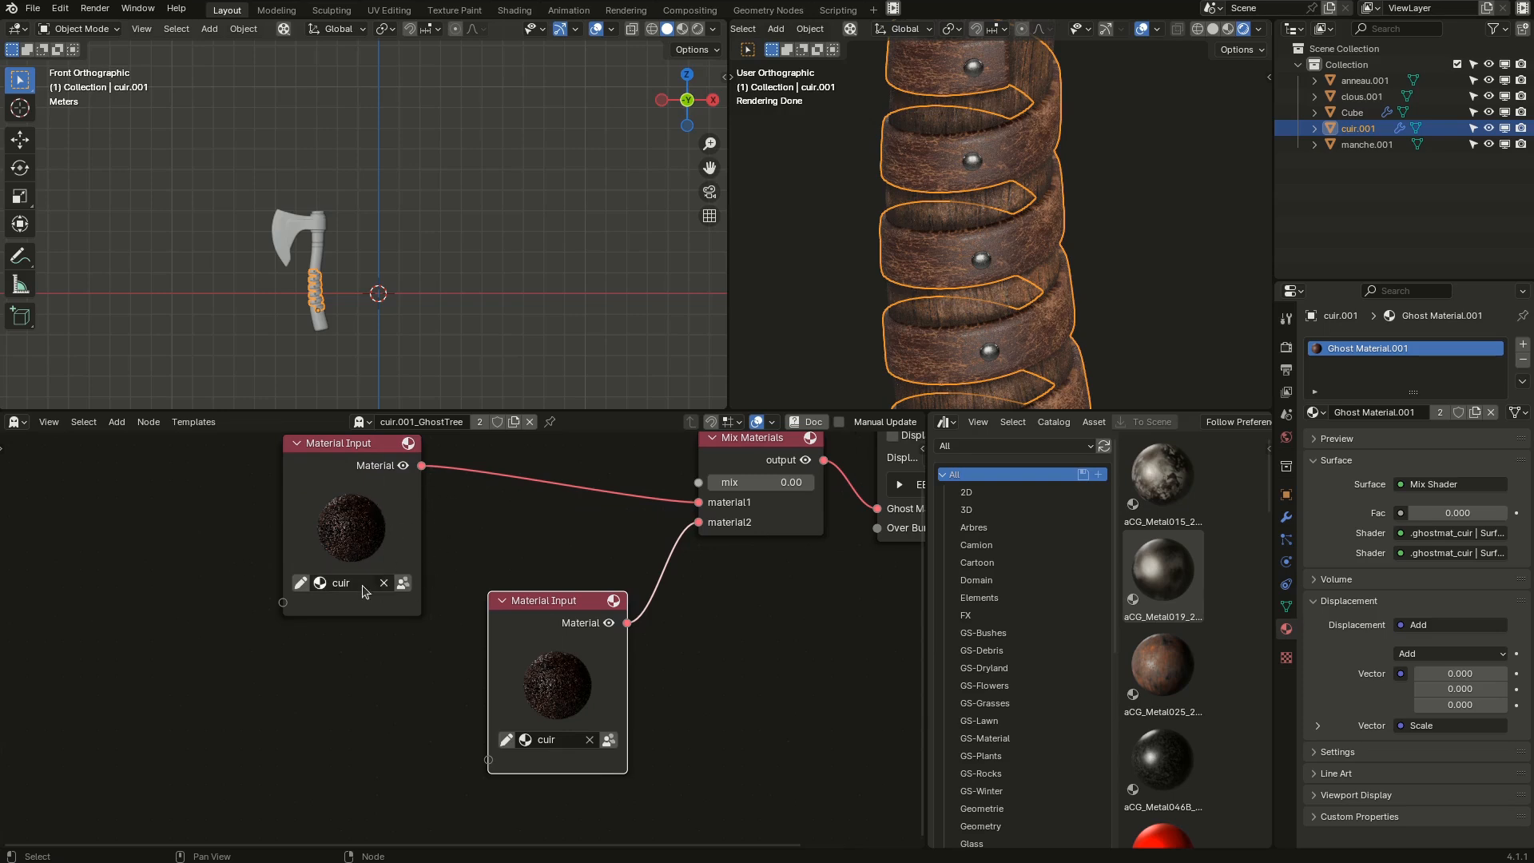
click(384, 583)
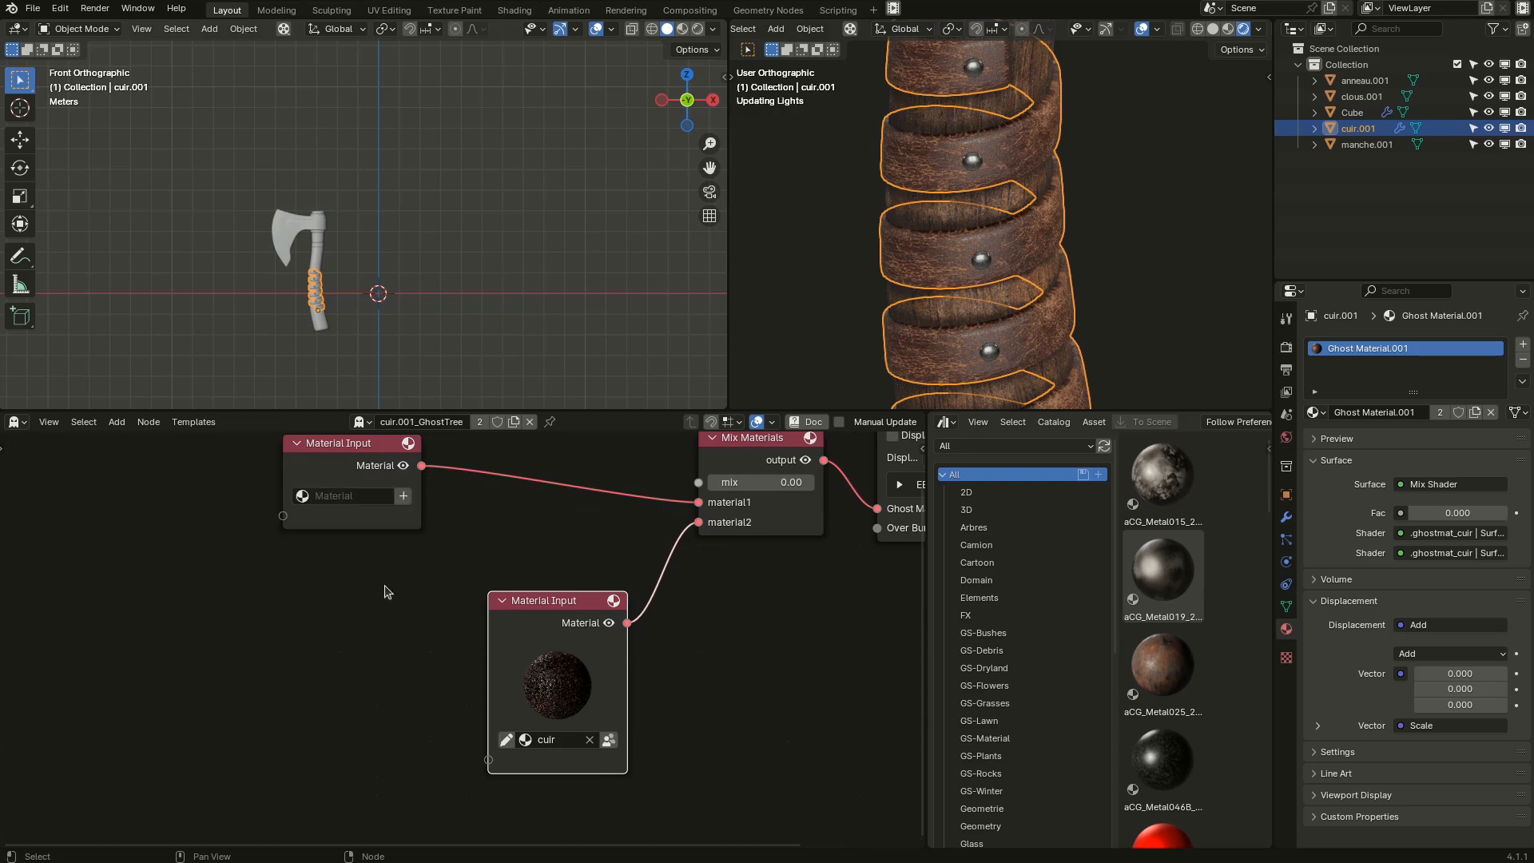
click(404, 497)
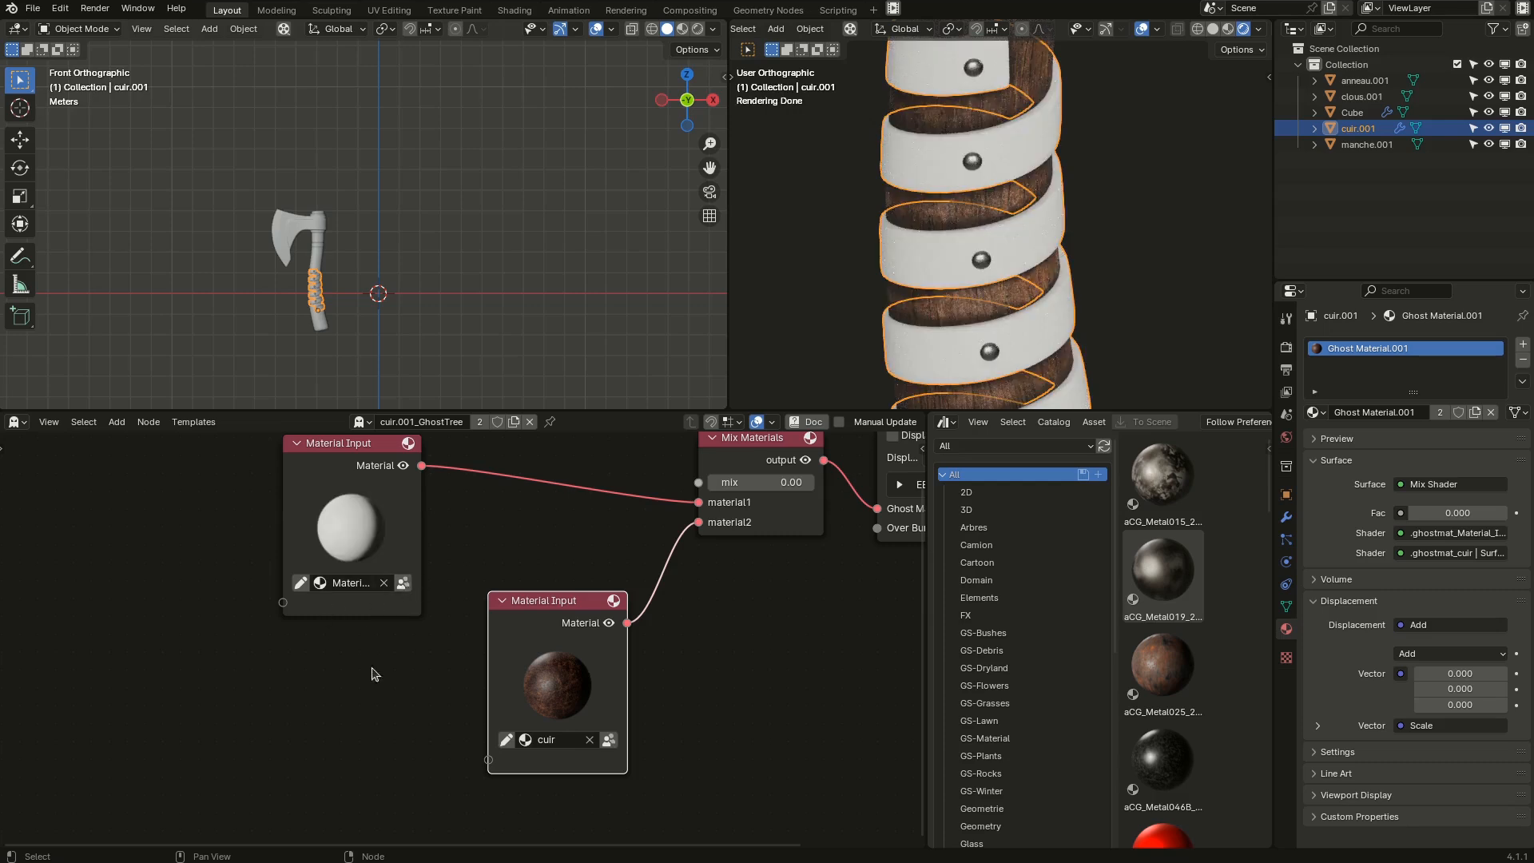
Add a Smart Mask node beside the Material Input nodes and set it to the Edges mask.
shift+scroll(337, 702, up, 3)
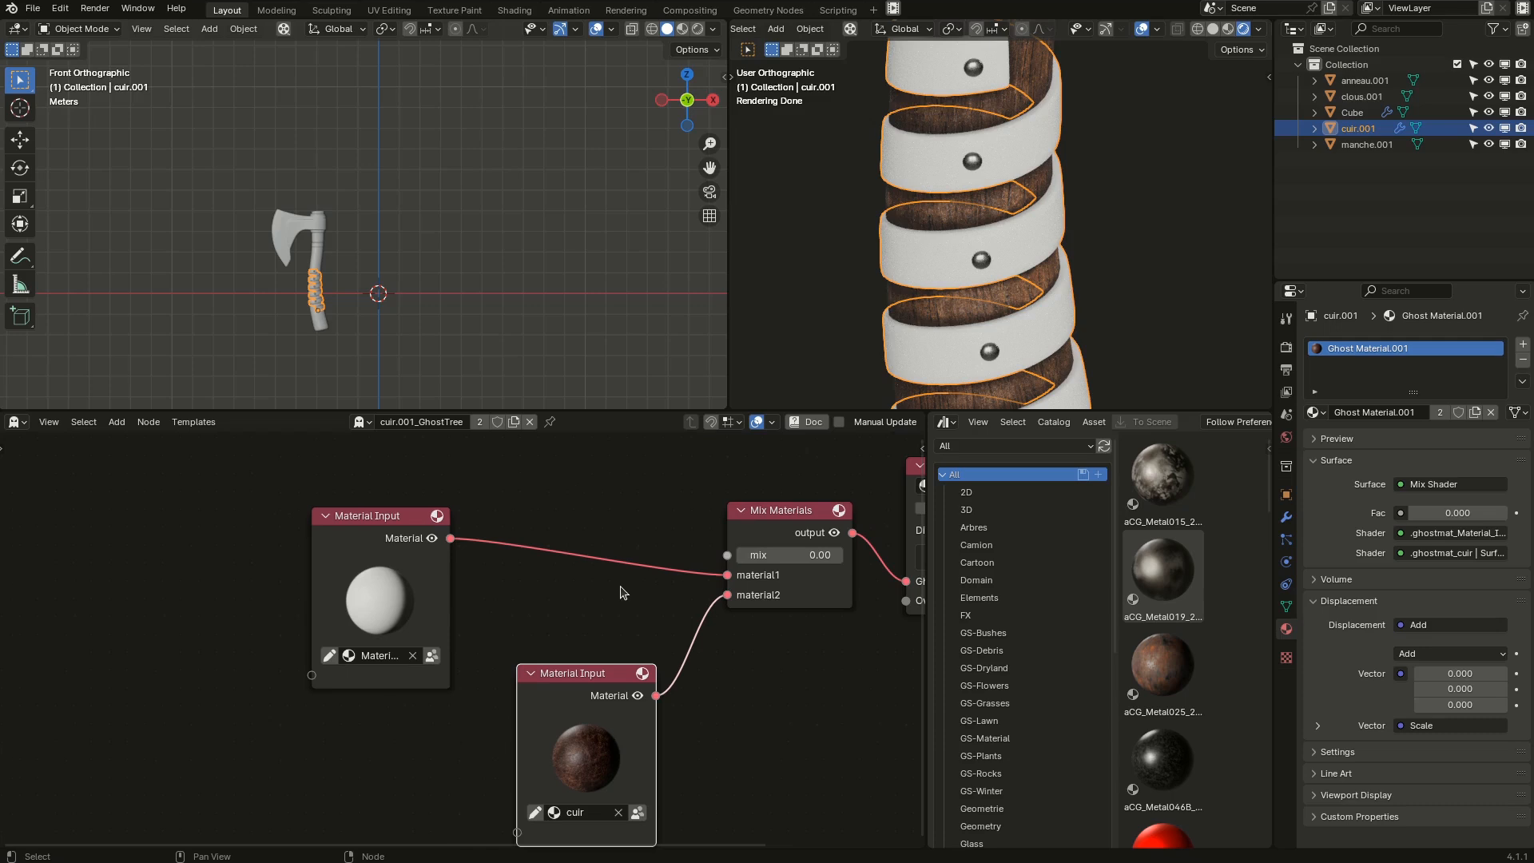
shift+scroll(528, 616, up, 4)
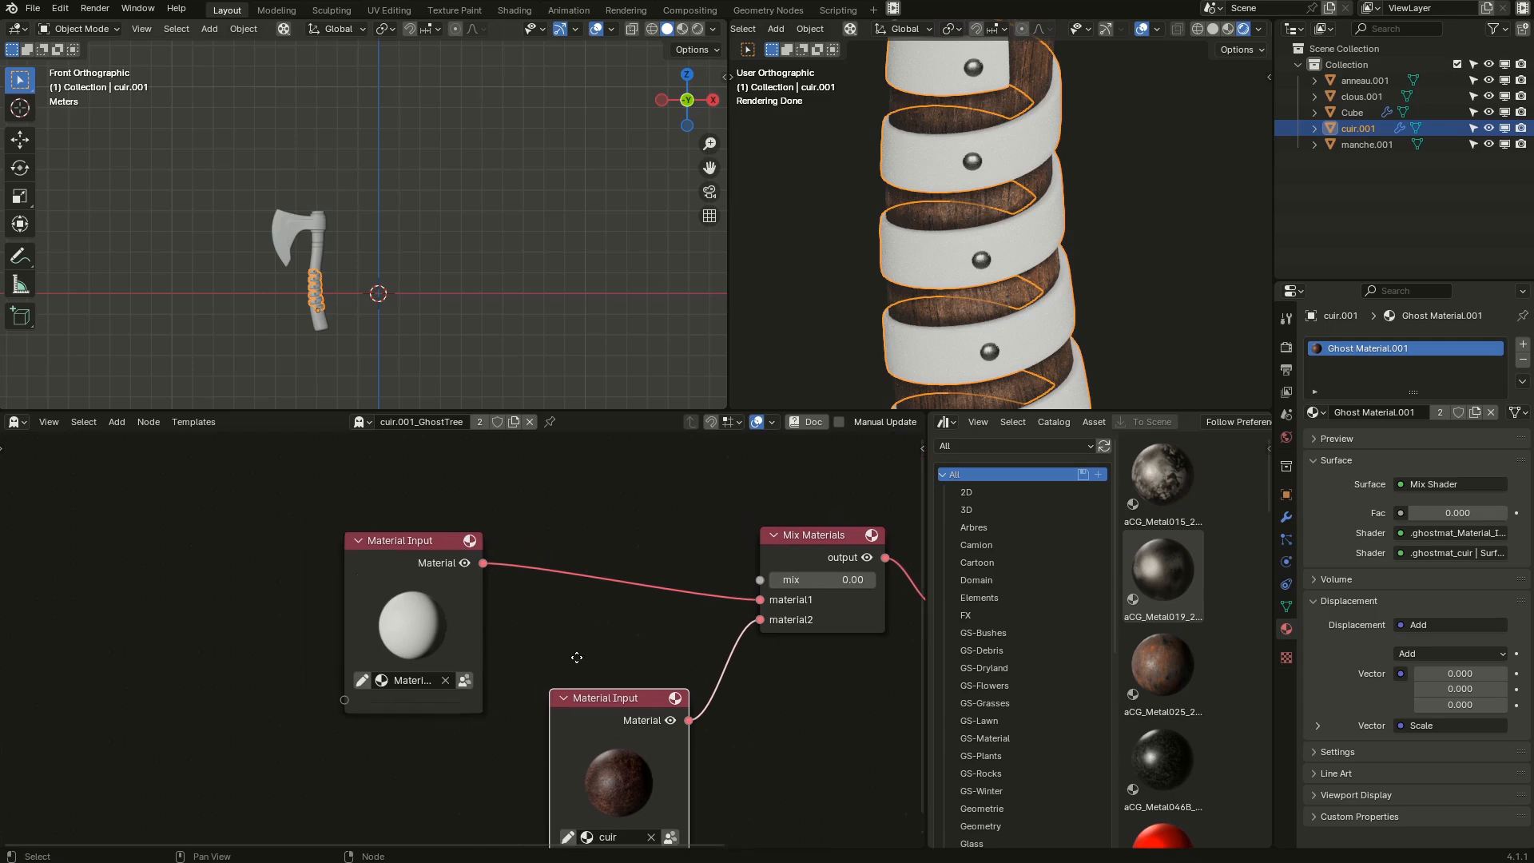
key(shift+a)
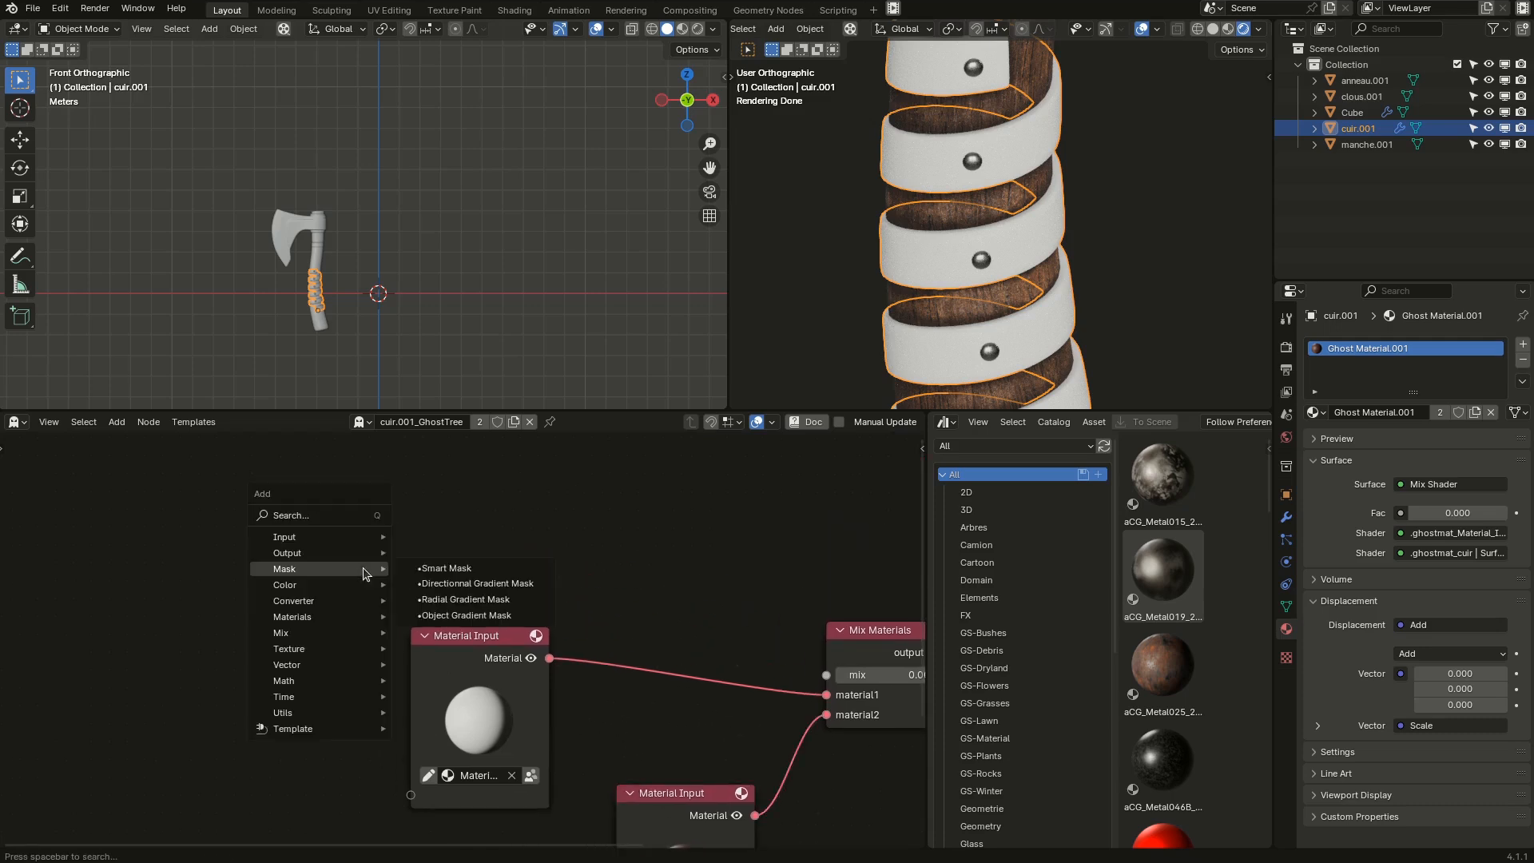
mouse_move(380, 569)
click(478, 569)
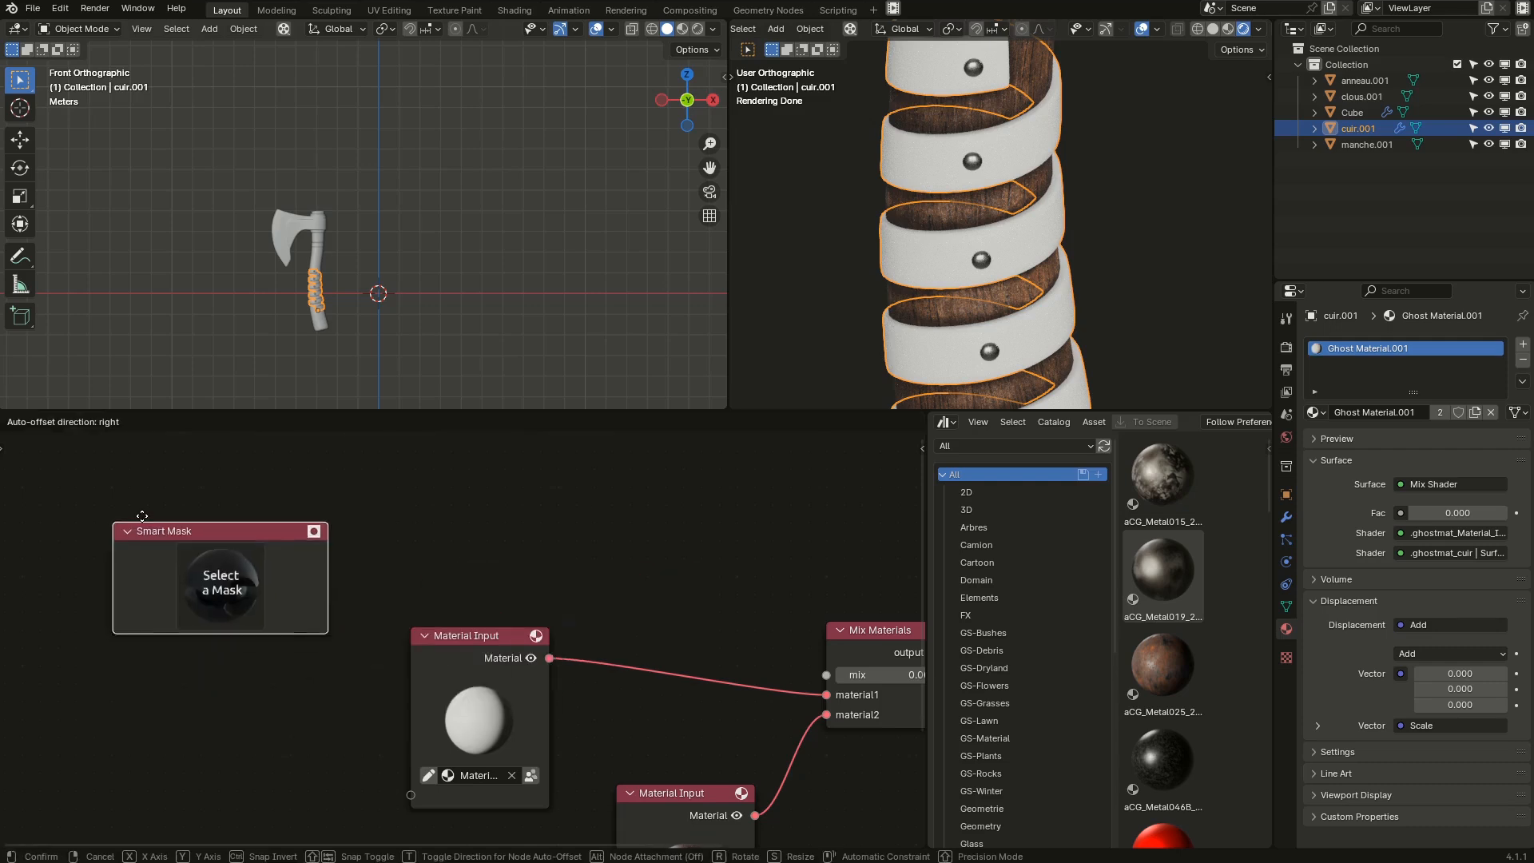
click(240, 551)
click(239, 547)
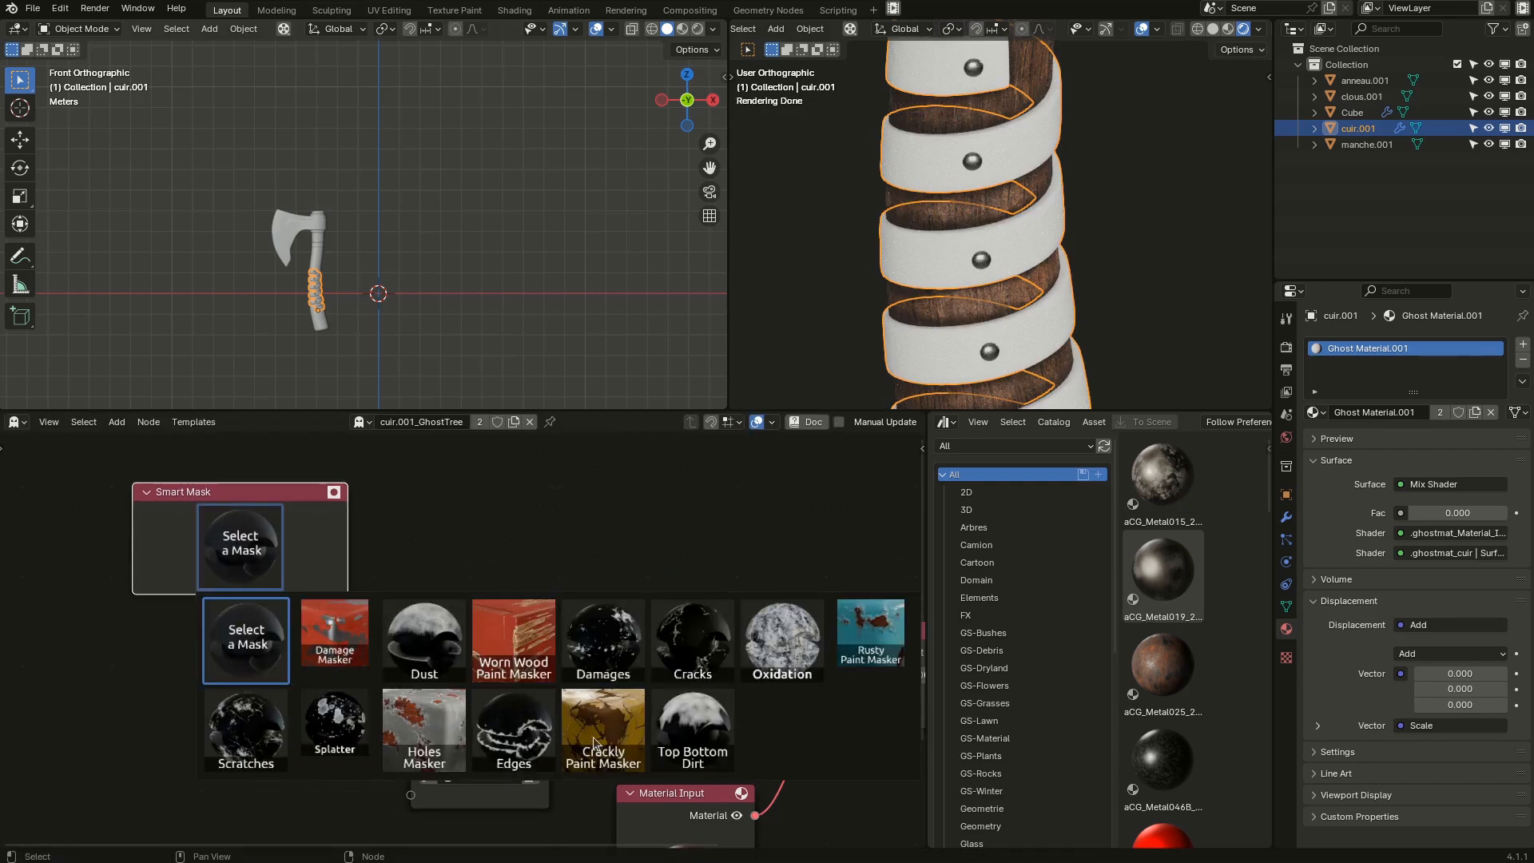
click(527, 755)
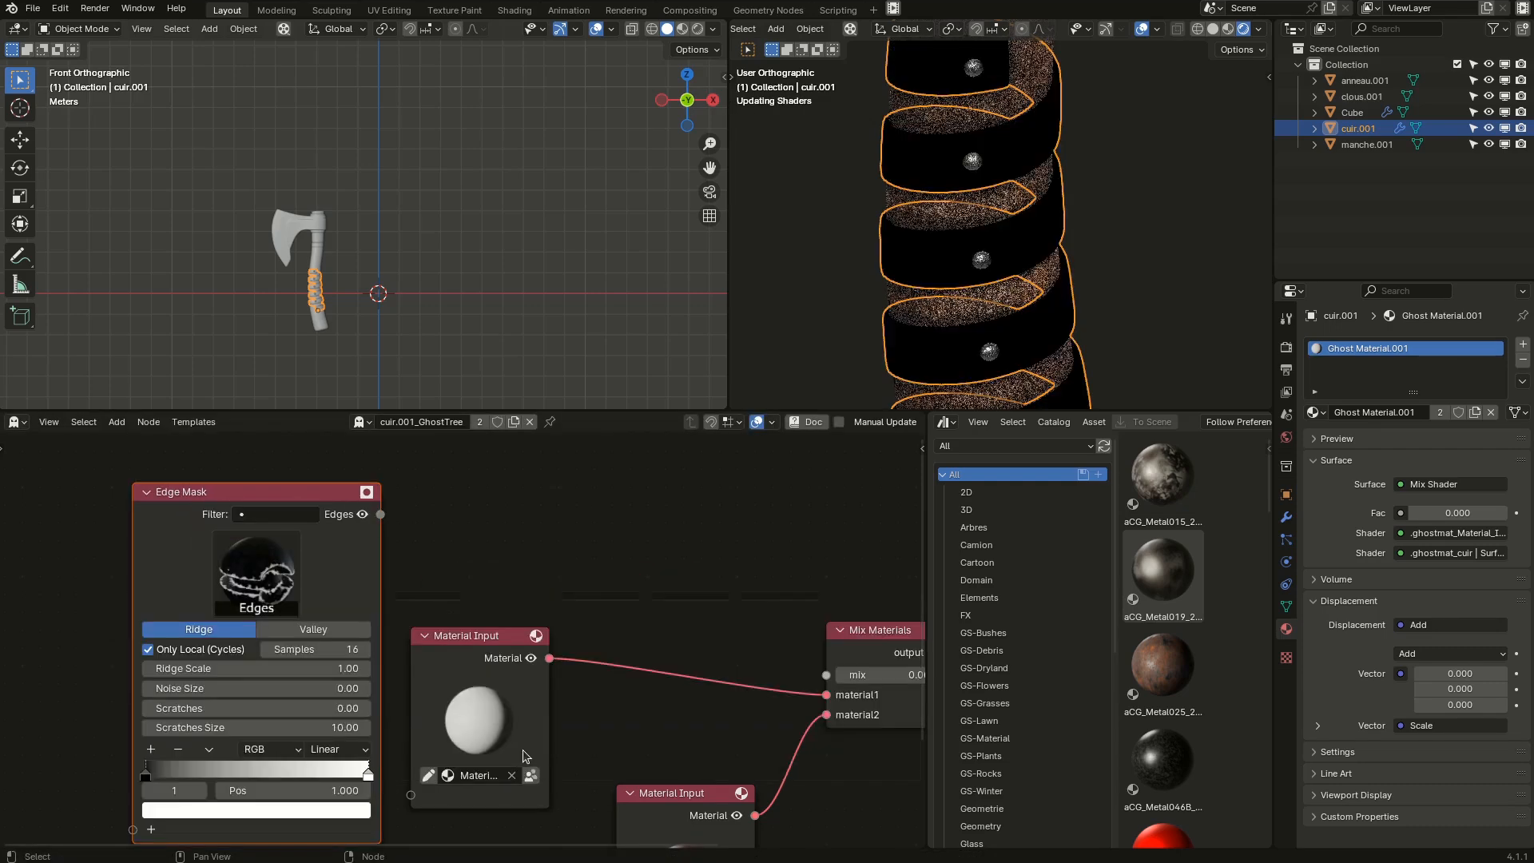
Preview the Edge Mask, setting Ridge Scale to 1.54, Noise Size to 0.42 and the ramp's white stop to position 0.109.
click(363, 516)
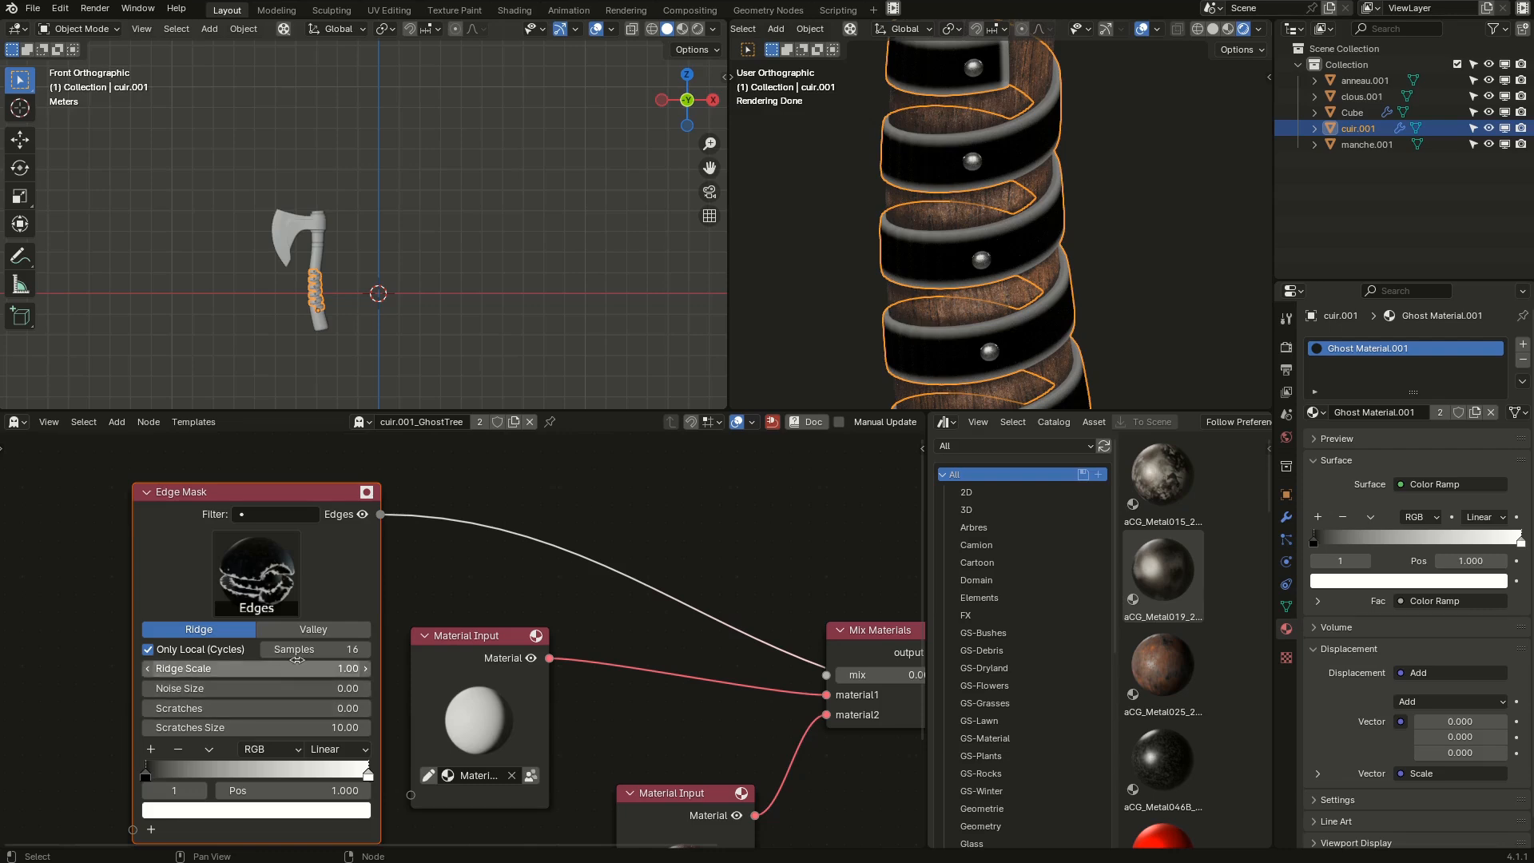
drag(255, 668, 298, 669)
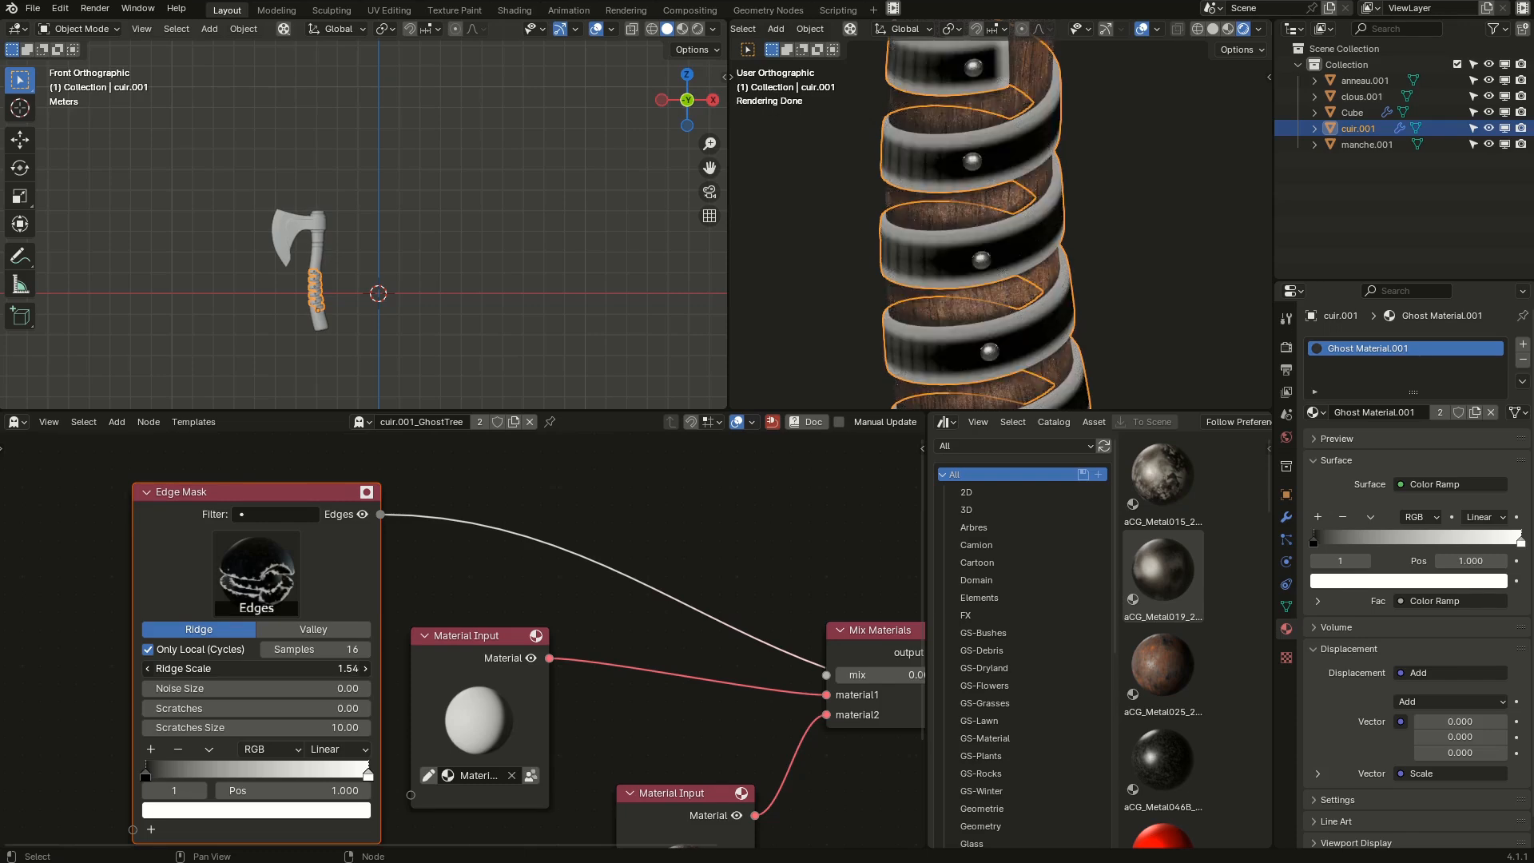
drag(281, 687, 297, 688)
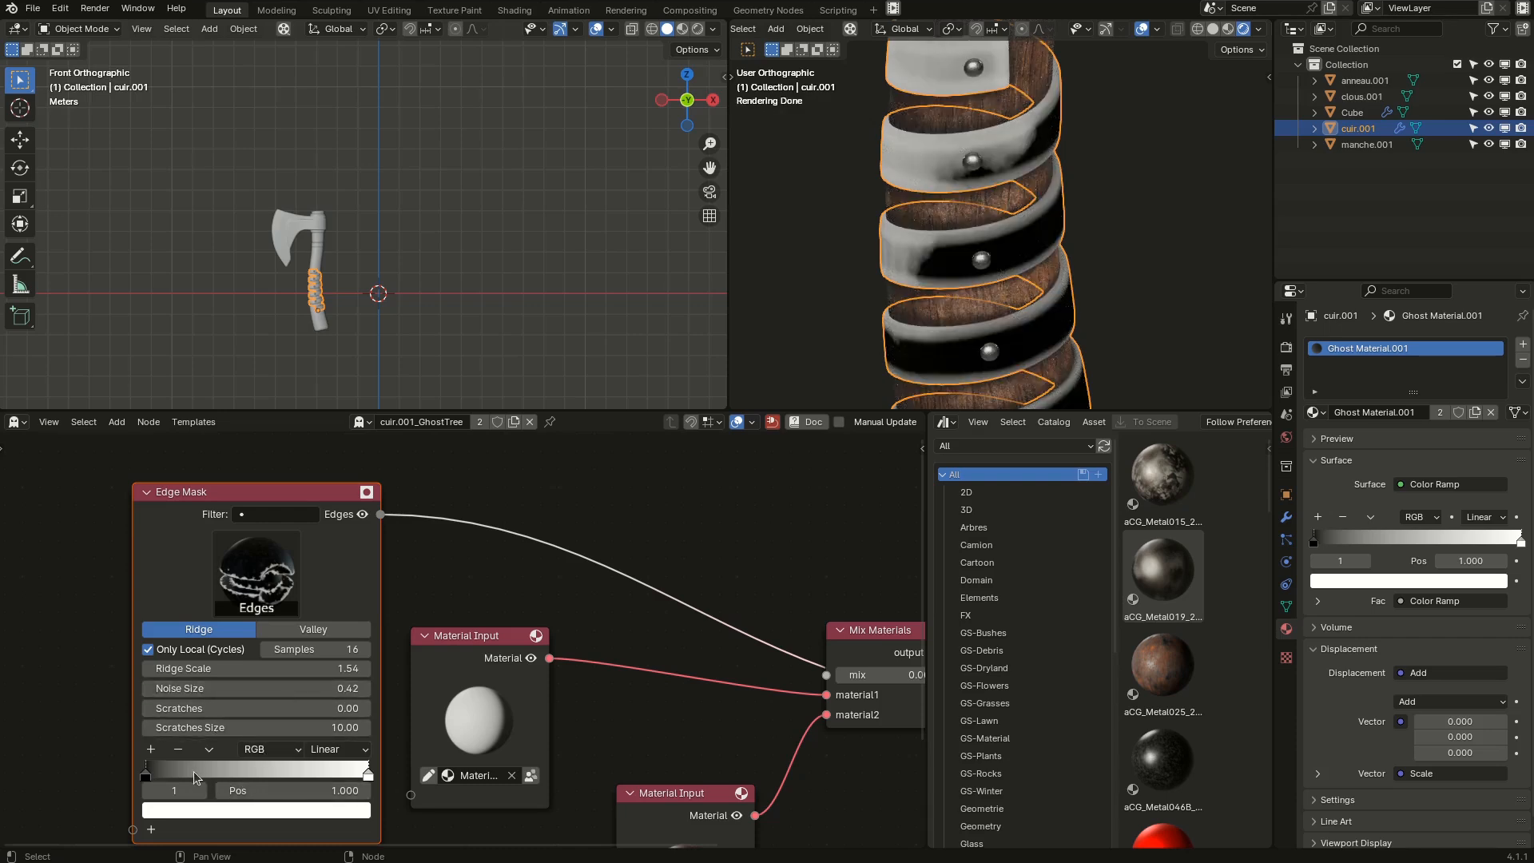
drag(368, 775, 167, 773)
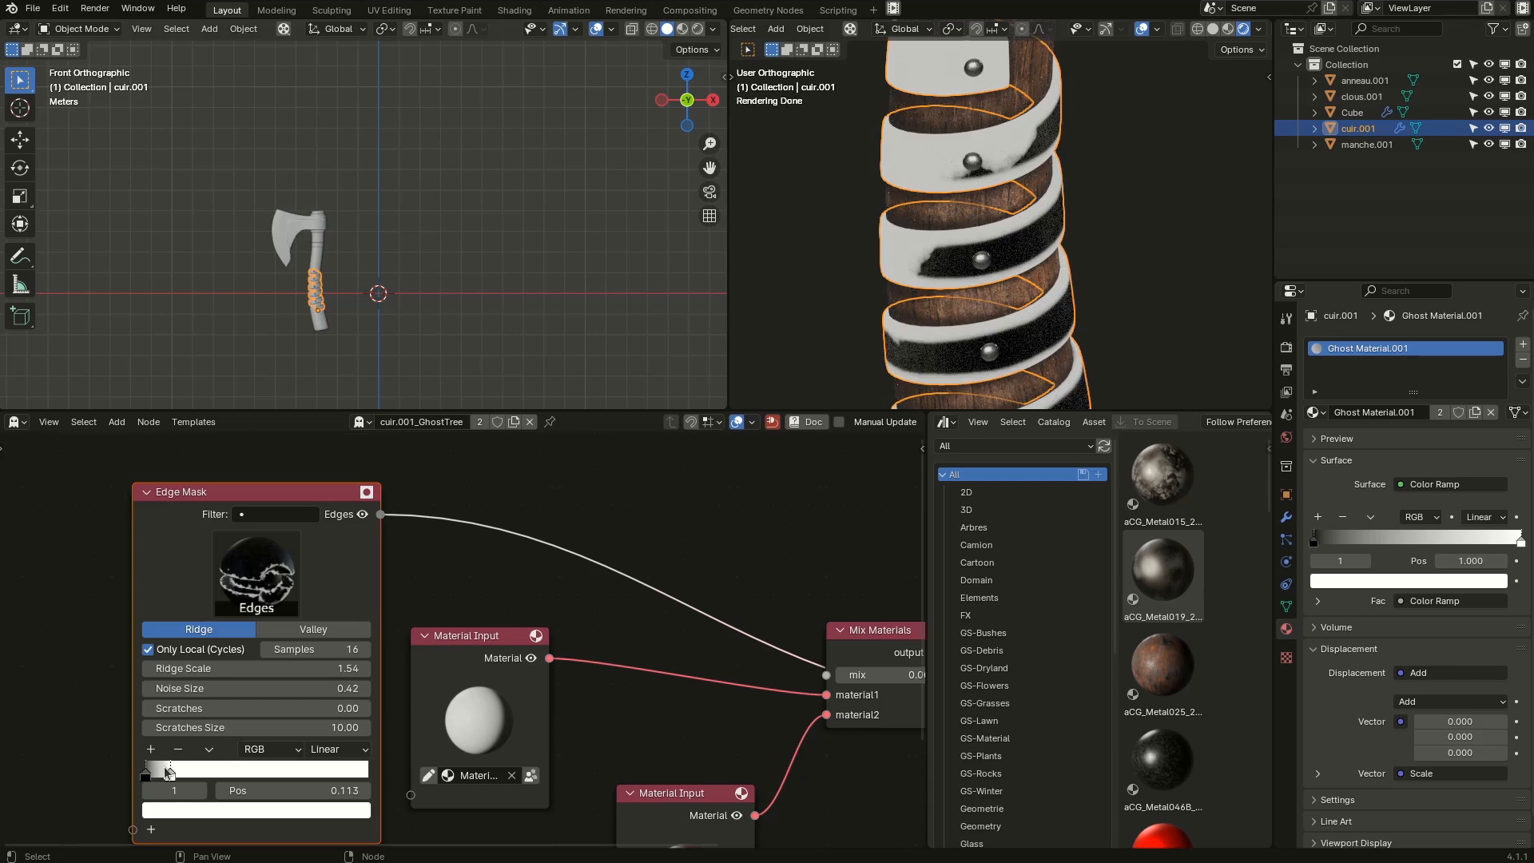
Connect the Edge Mask to the mix input and swap the materials so cuir feeds material1 and the default material feeds material2.
drag(380, 513, 826, 675)
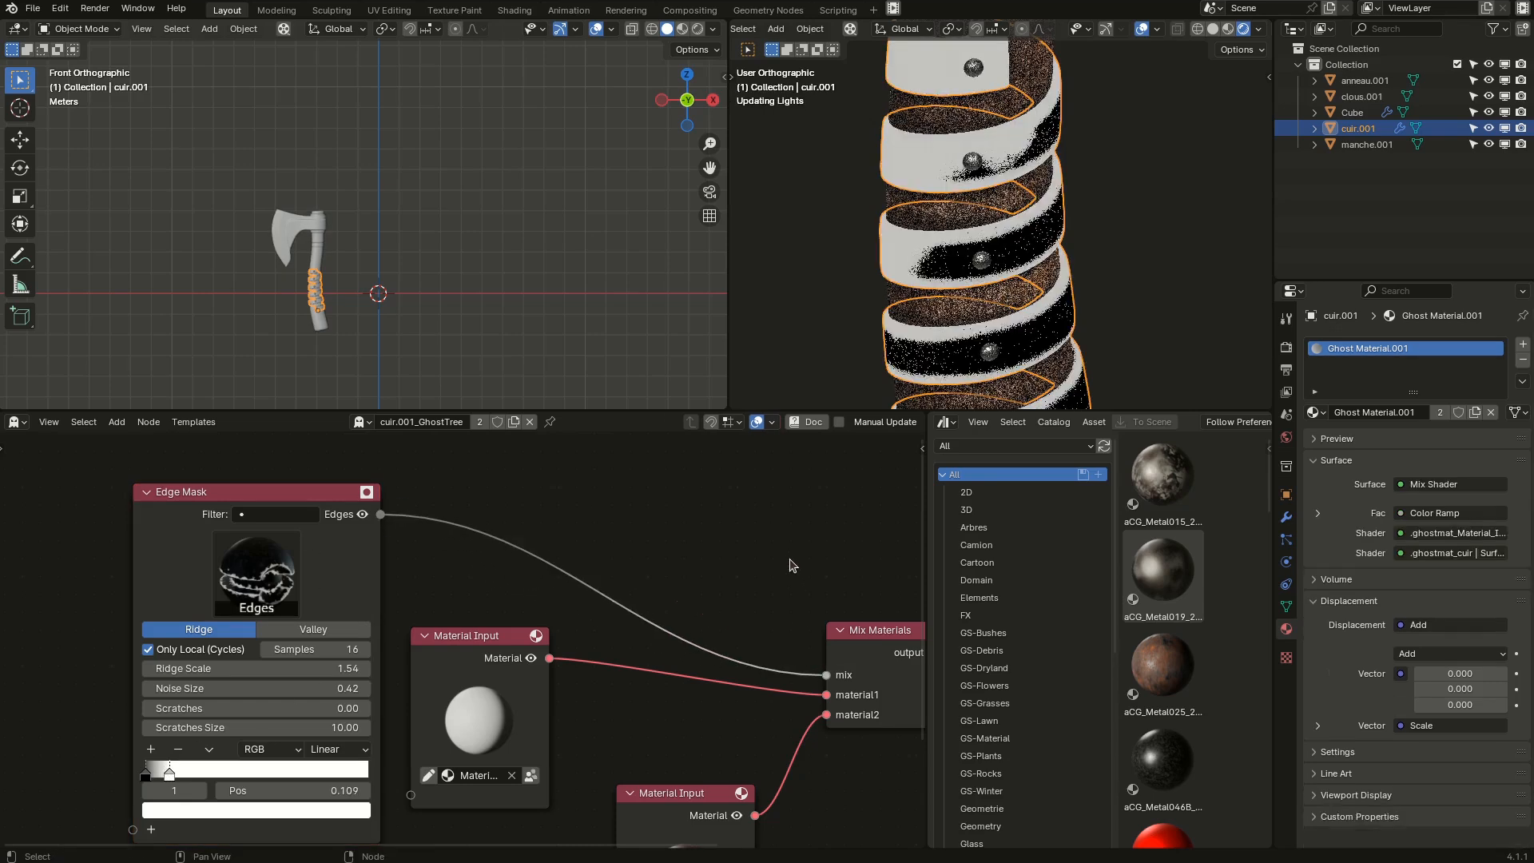
middle_drag(652, 636, 598, 579)
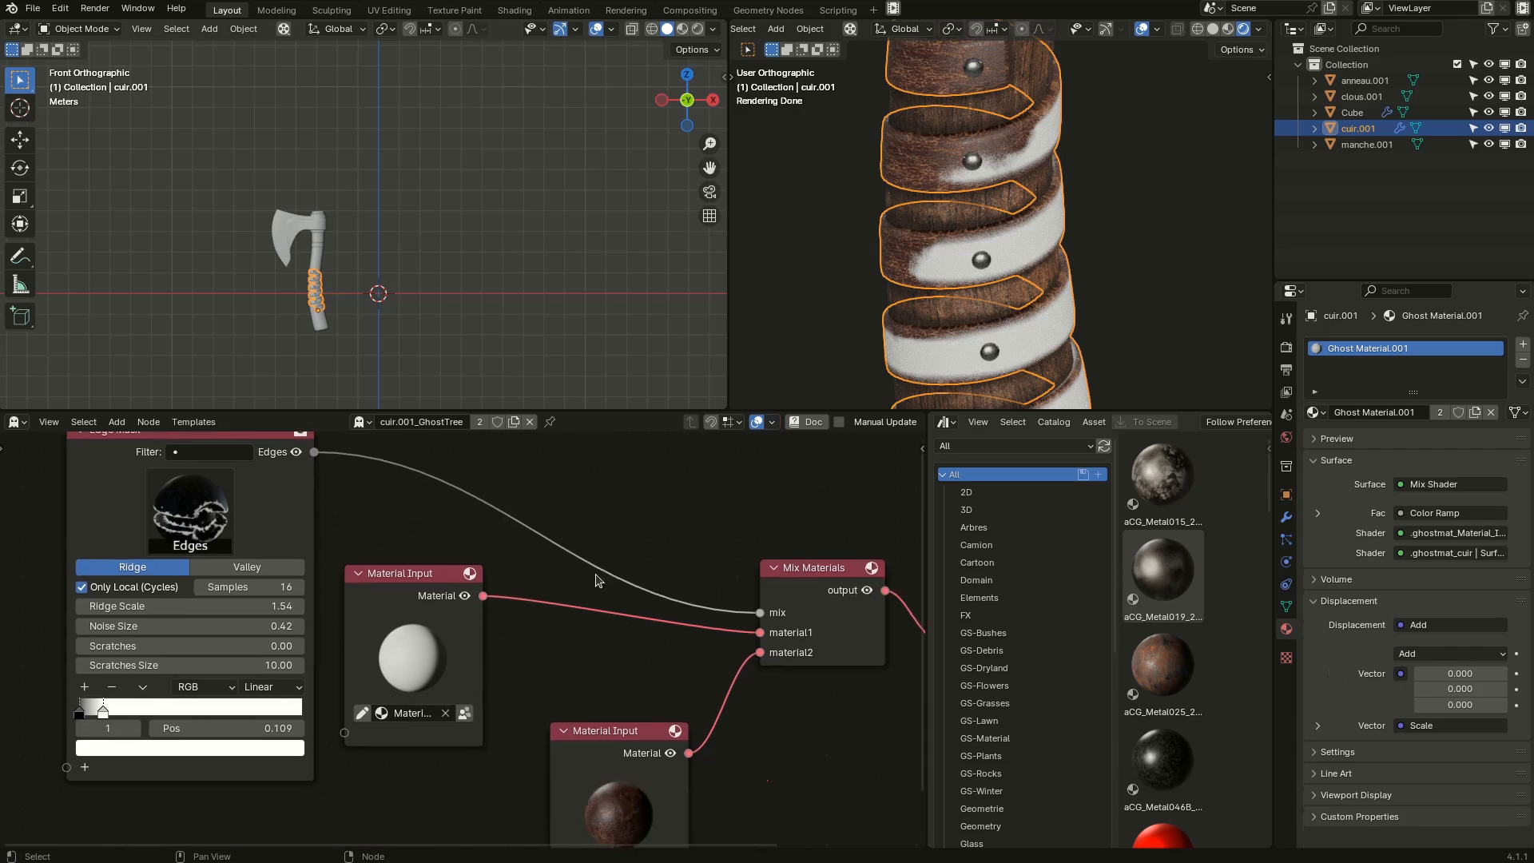
drag(761, 653, 760, 632)
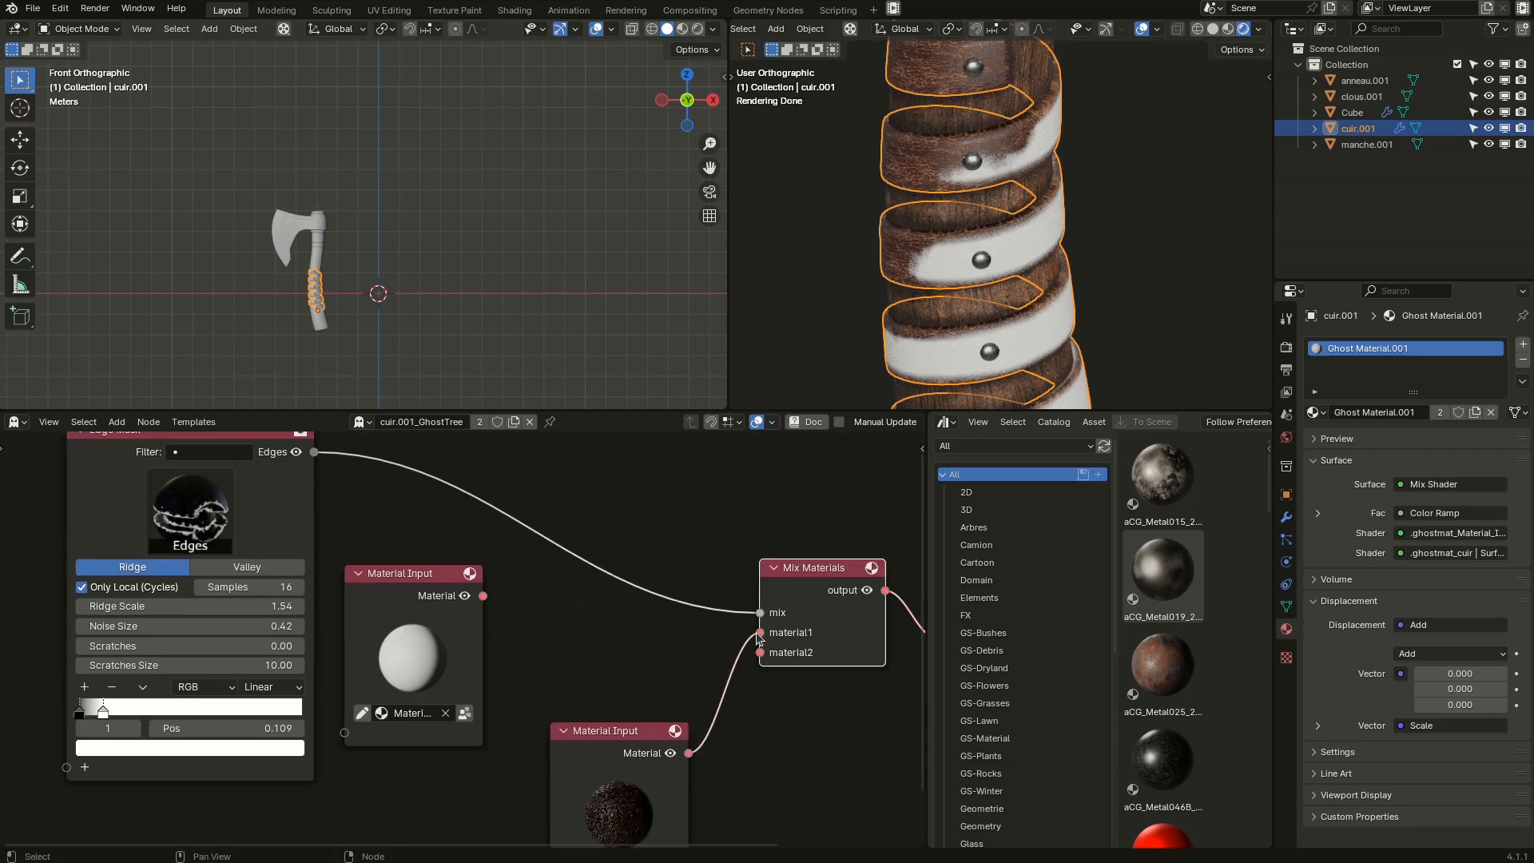
drag(483, 596, 759, 653)
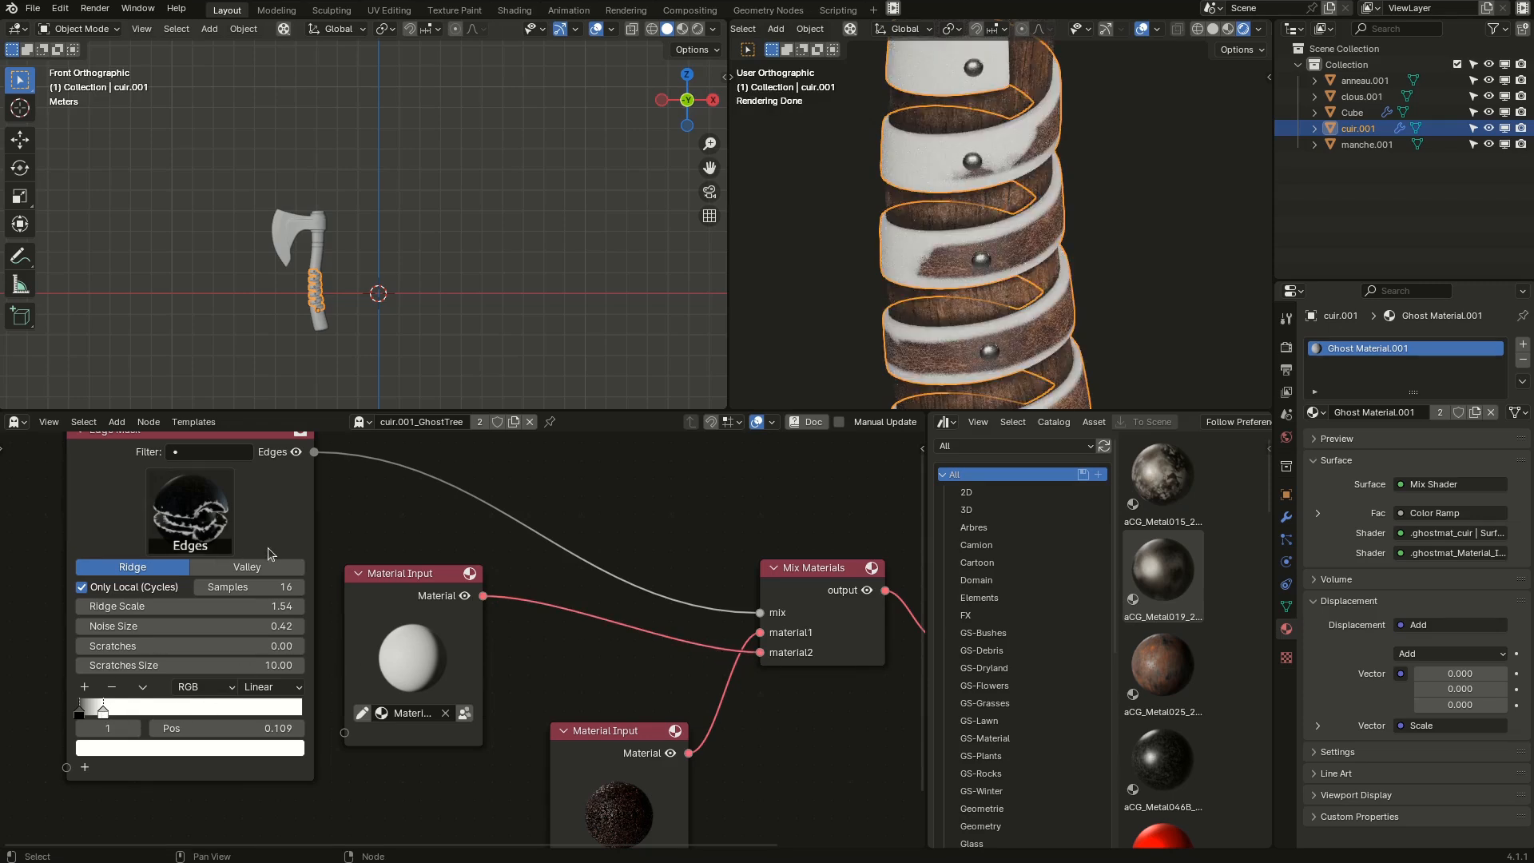
Set the Edge Mask's Ridge Scale to 1.23 and check the strap edges.
shift+drag(273, 607, 234, 607)
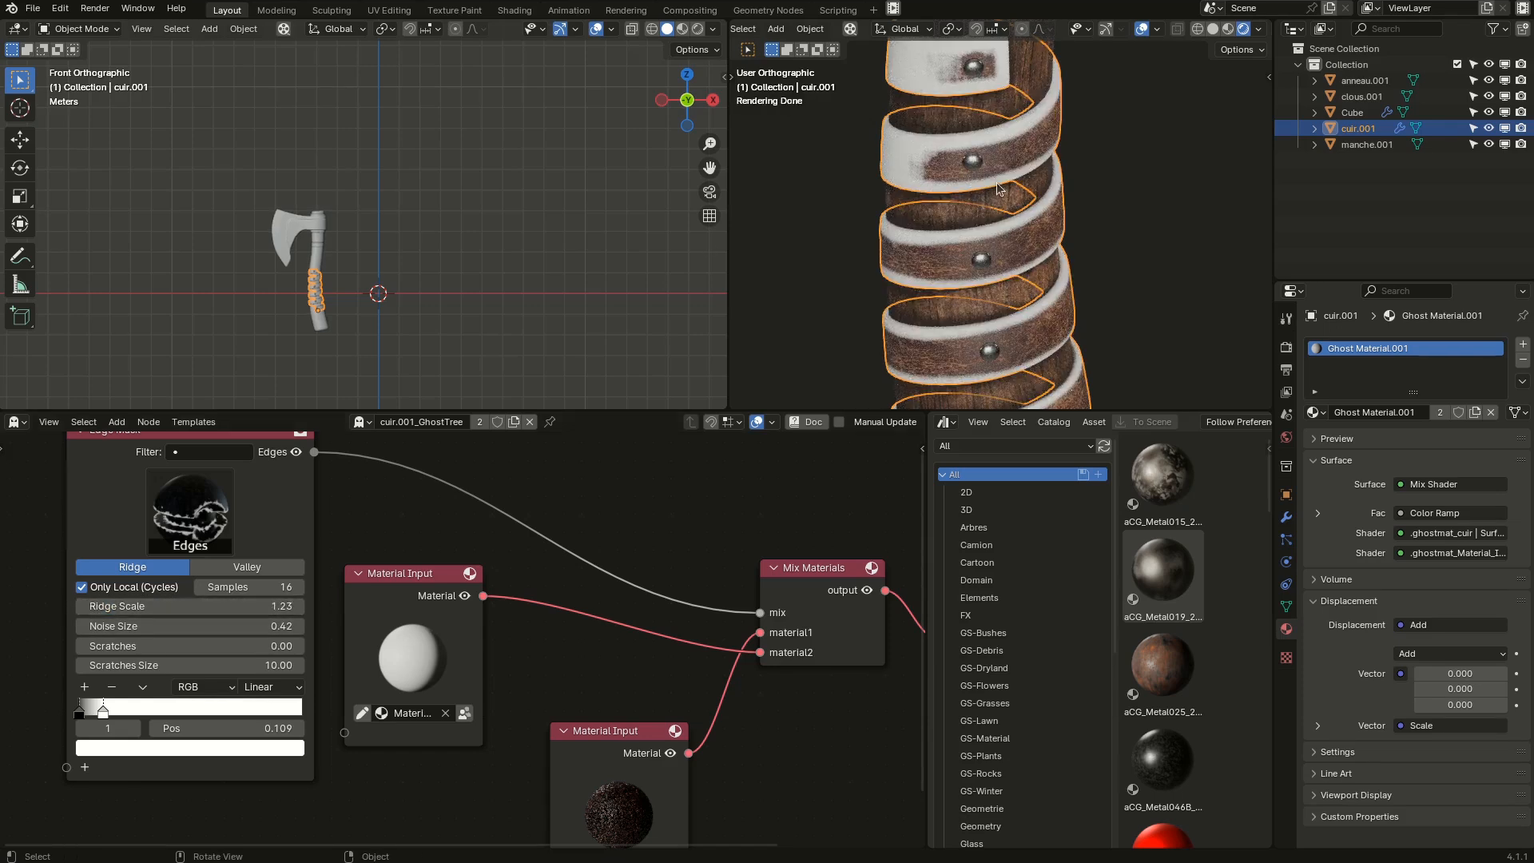
scroll(1025, 342, down, 3)
scroll(1025, 341, up, 3)
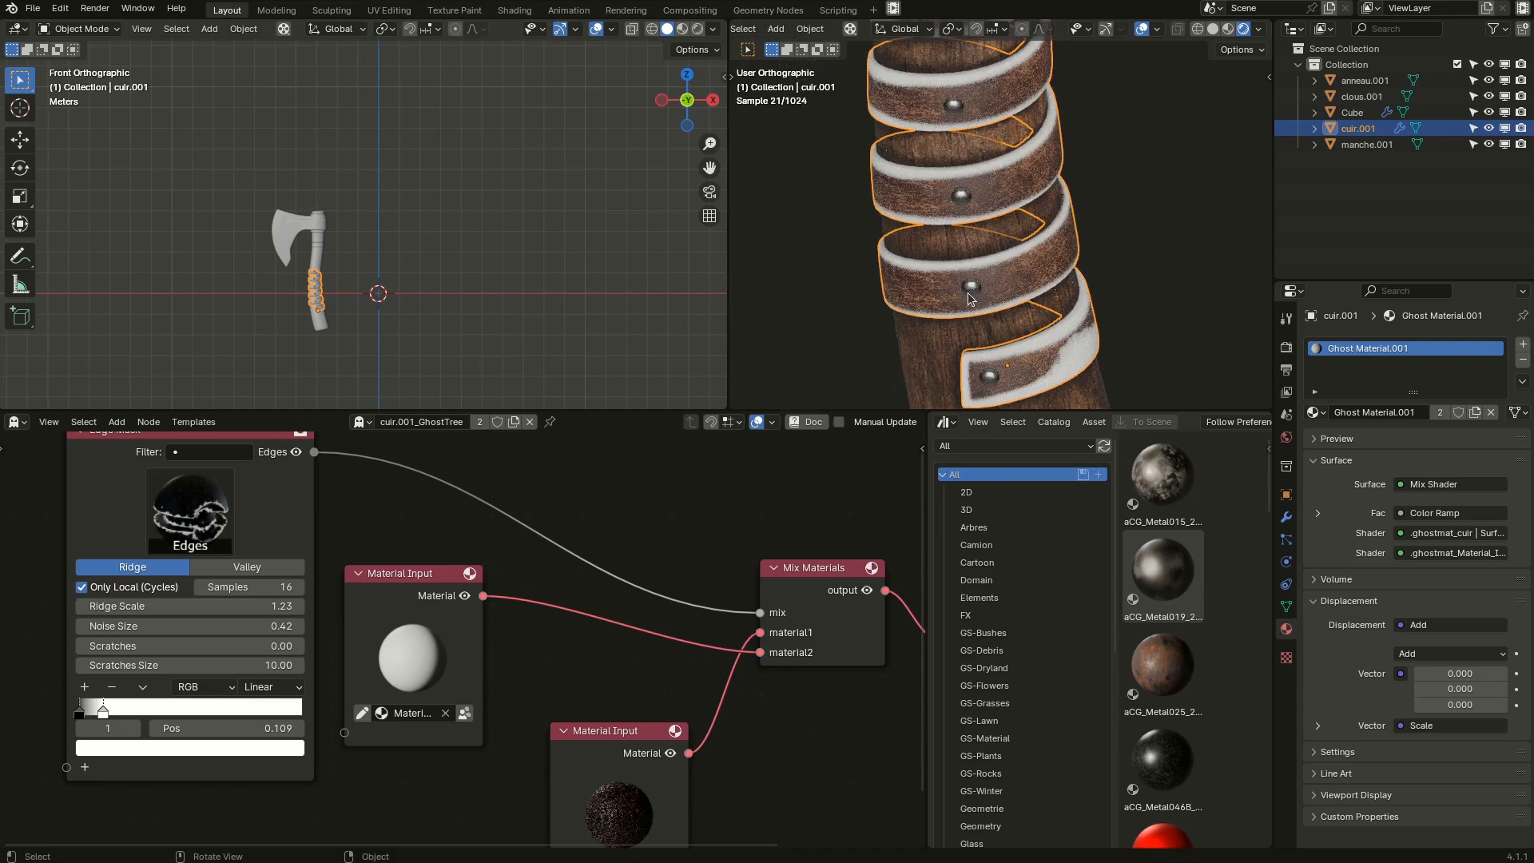
Open the default material's shader nodes and set its base color to dark brown, with hue 0.050, saturation 0.513 and value 0.041.
click(410, 662)
key(Tab)
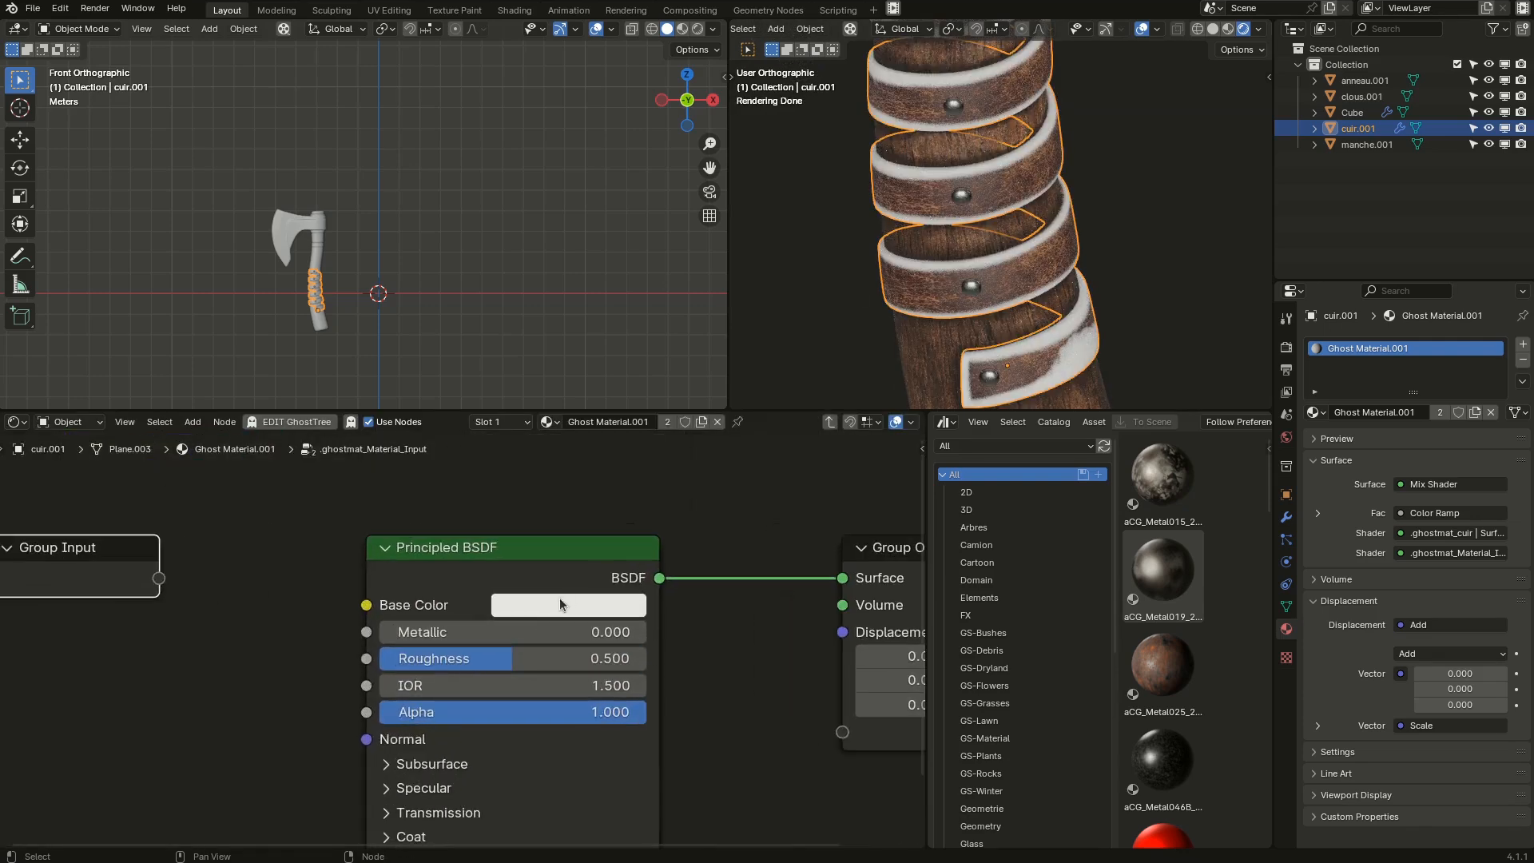
click(559, 604)
drag(738, 355, 720, 383)
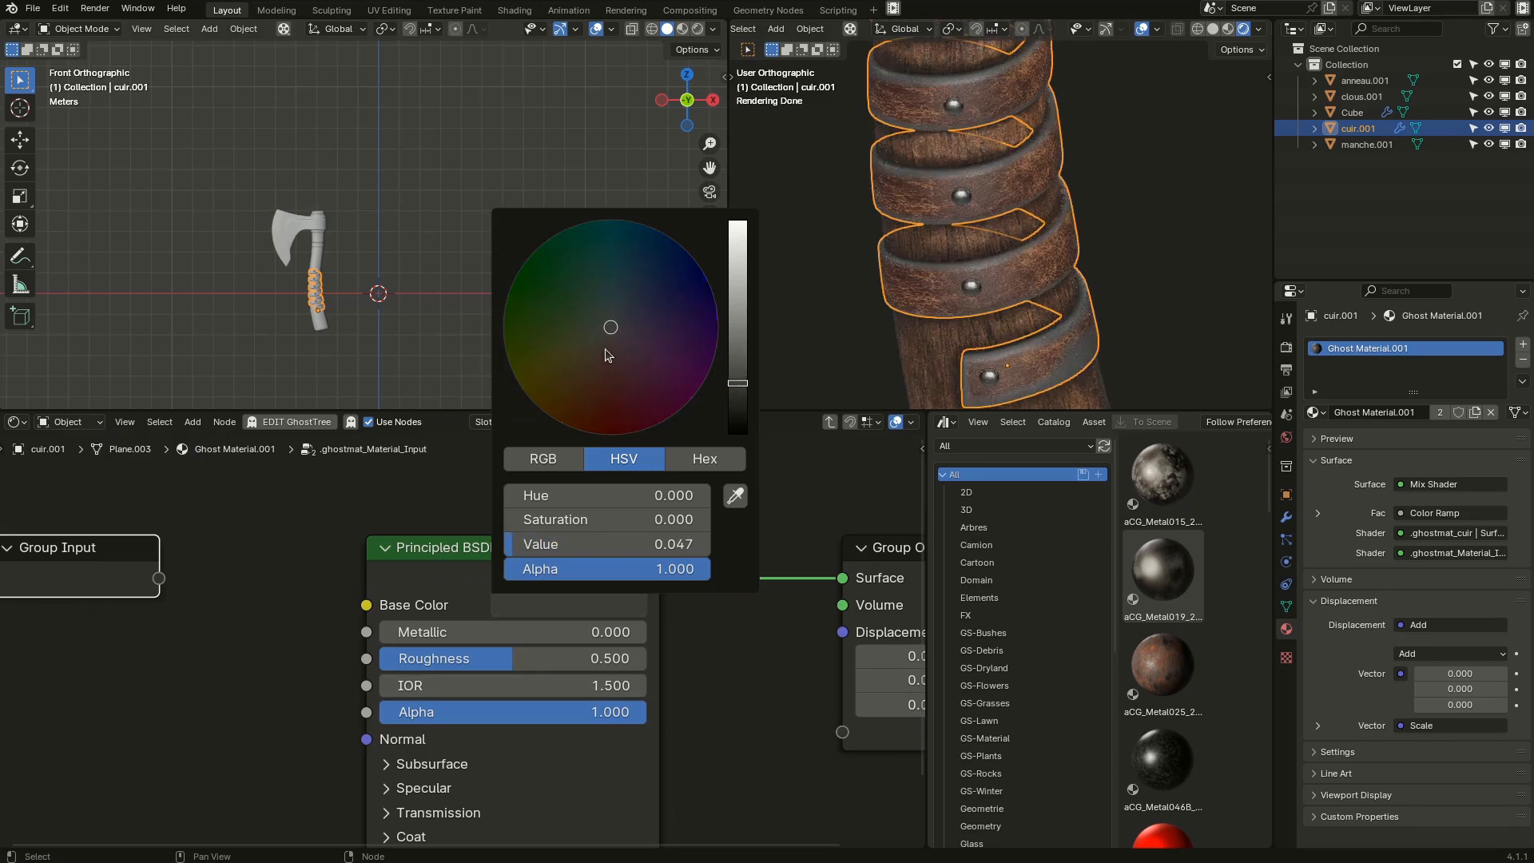
drag(608, 355, 603, 359)
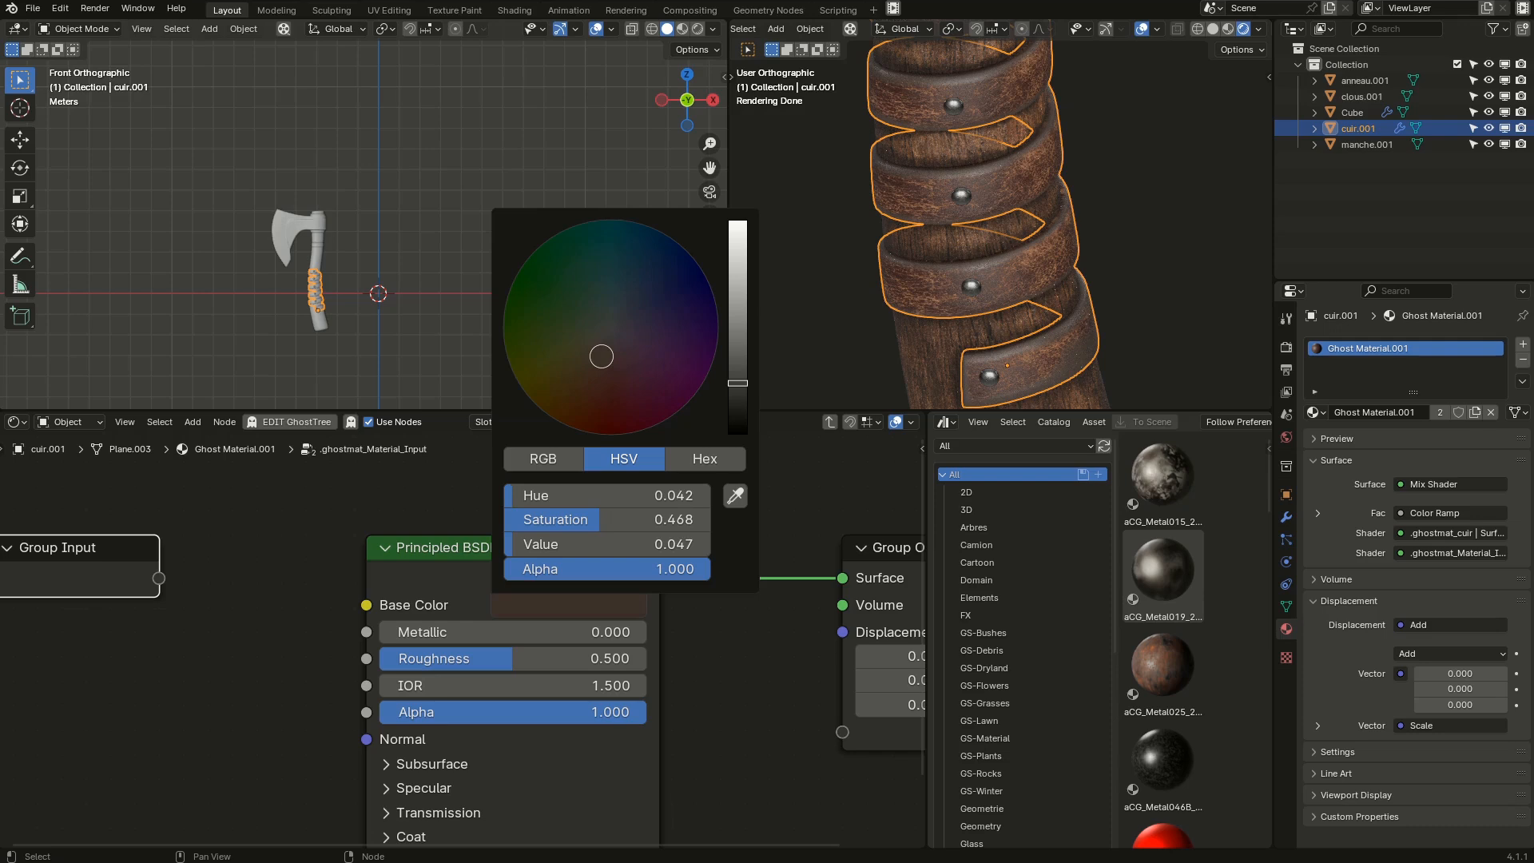
mouse_move(601, 356)
mouse_down()
mouse_move(602, 406)
mouse_move(598, 359)
mouse_up()
mouse_move(737, 383)
mouse_down()
mouse_move(737, 360)
mouse_move(737, 384)
mouse_up()
Set the edge material's roughness to 0.773 and darken its base color slightly.
middle_drag(601, 739, 634, 645)
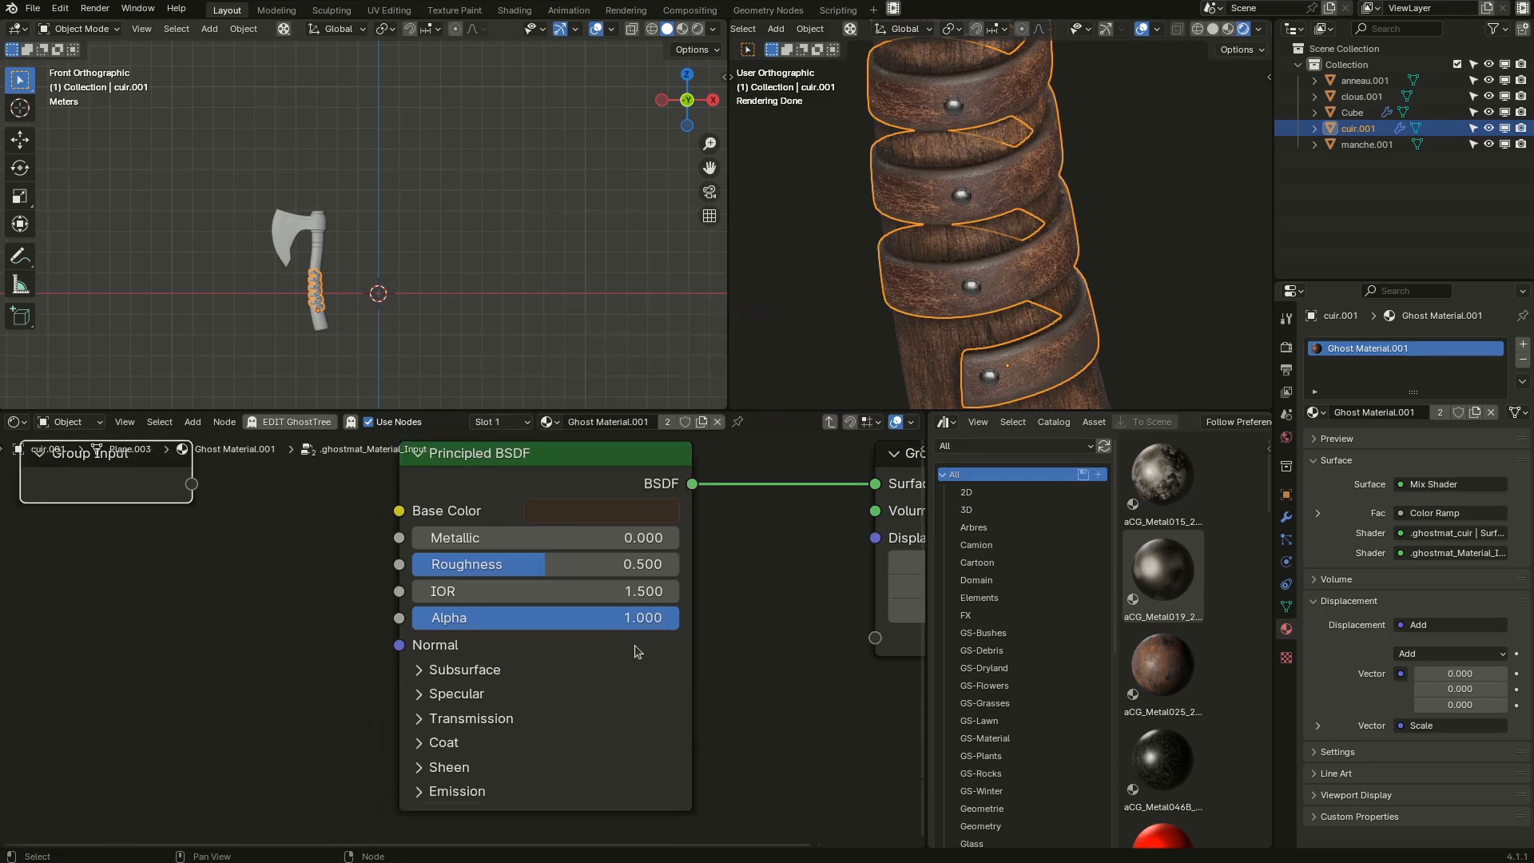
scroll(635, 645, up, 2)
drag(559, 548, 611, 535)
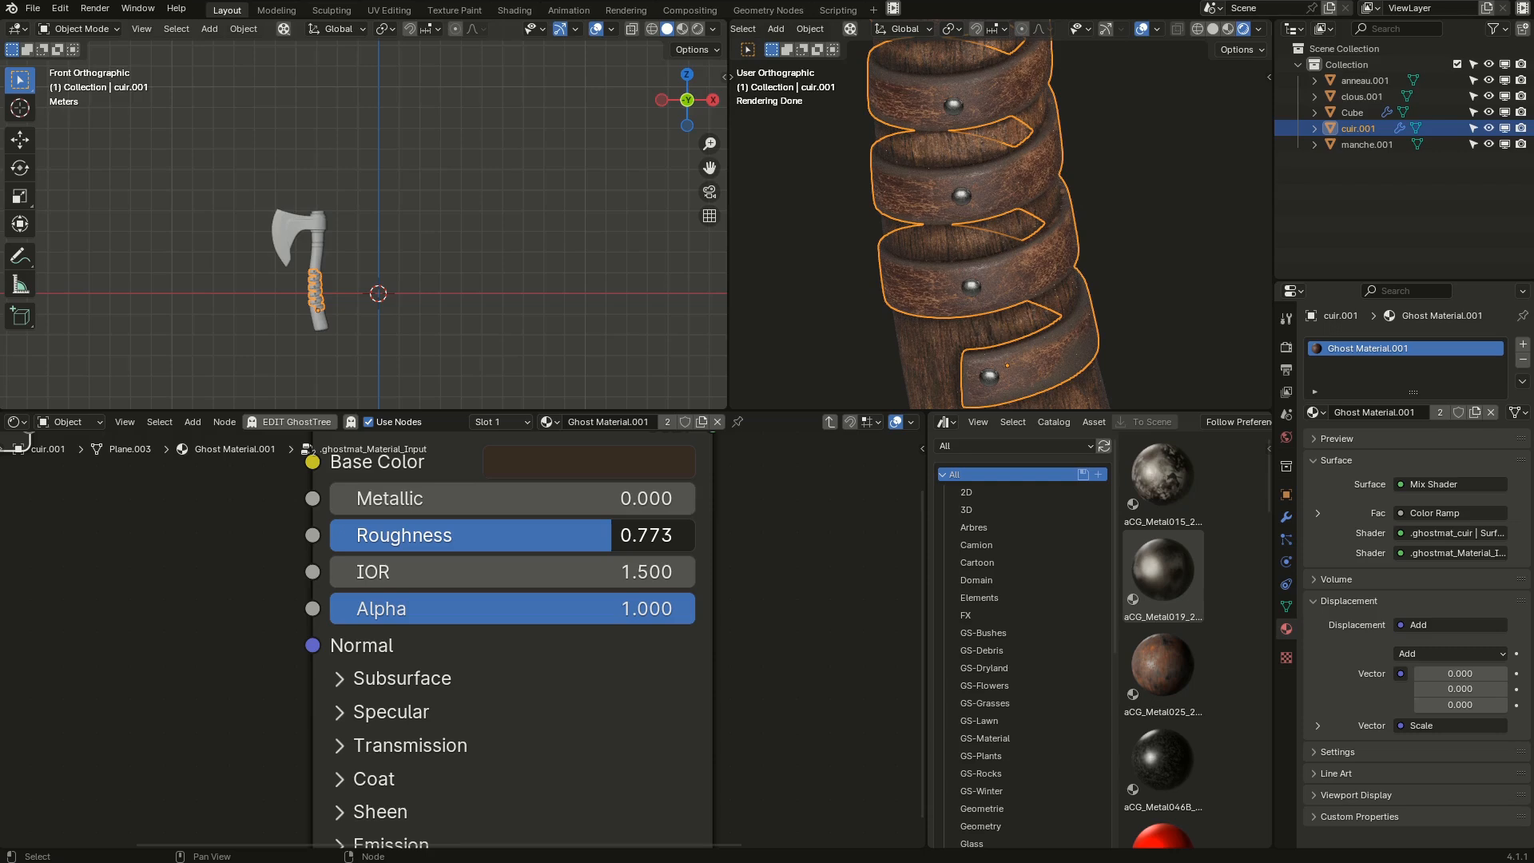
click(639, 462)
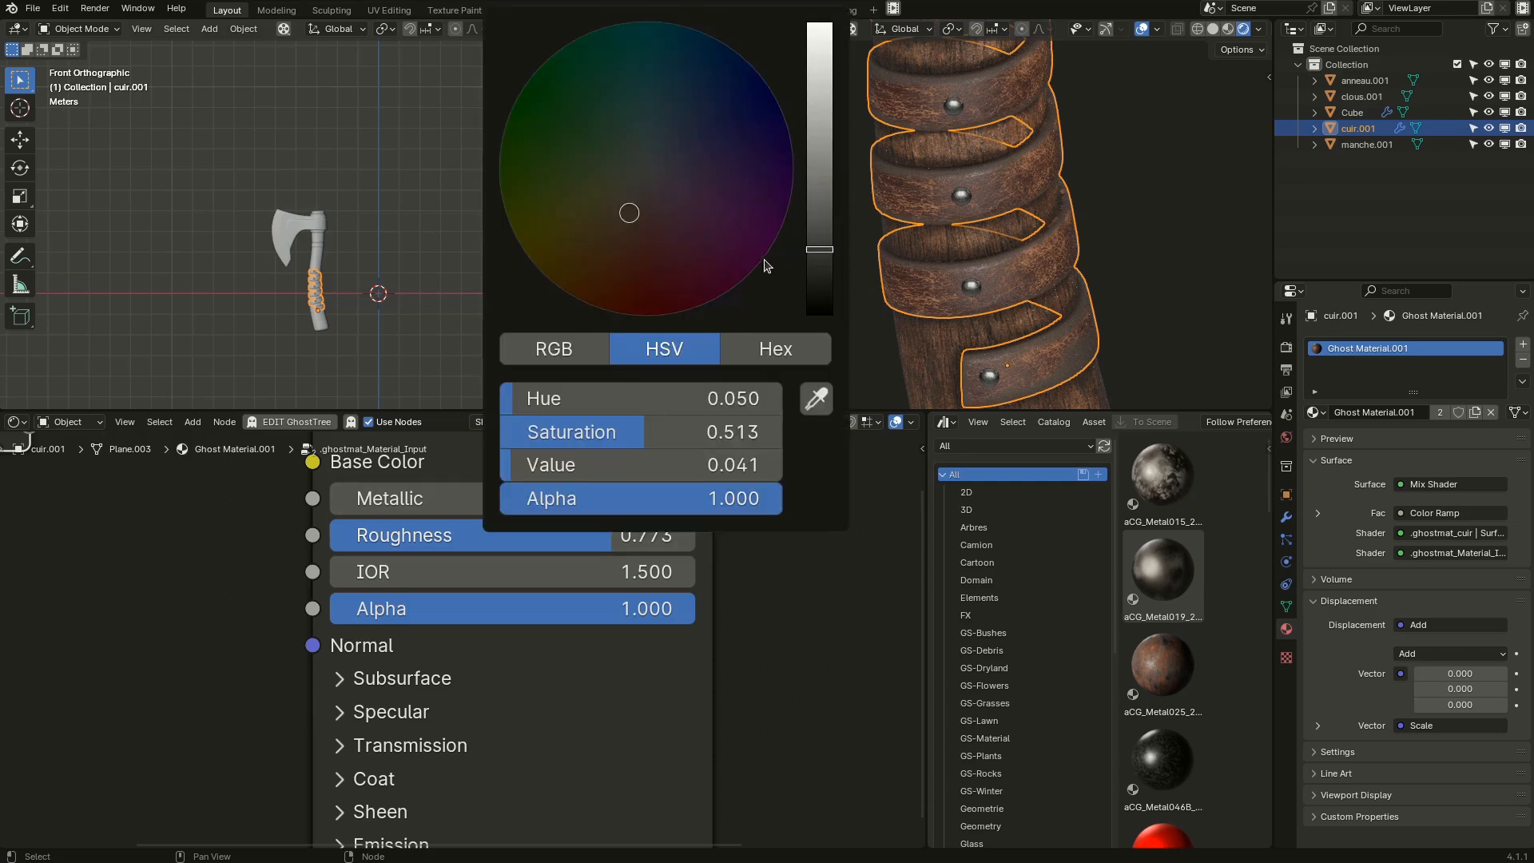
drag(819, 251, 819, 258)
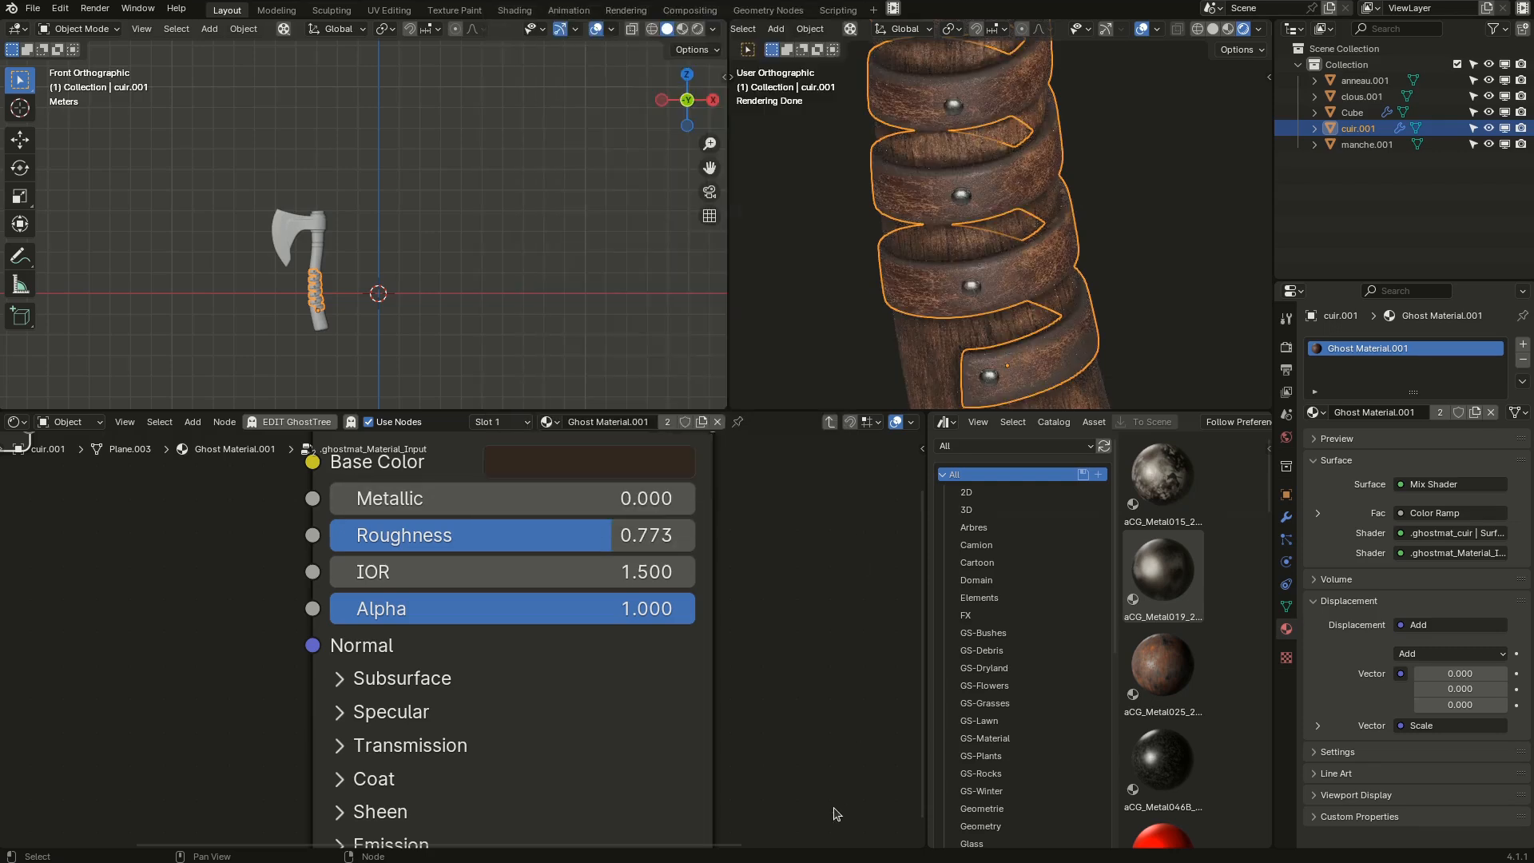
Deselect the straps and examine their rendered leather and edges at different distances.
scroll(937, 260, down, 3)
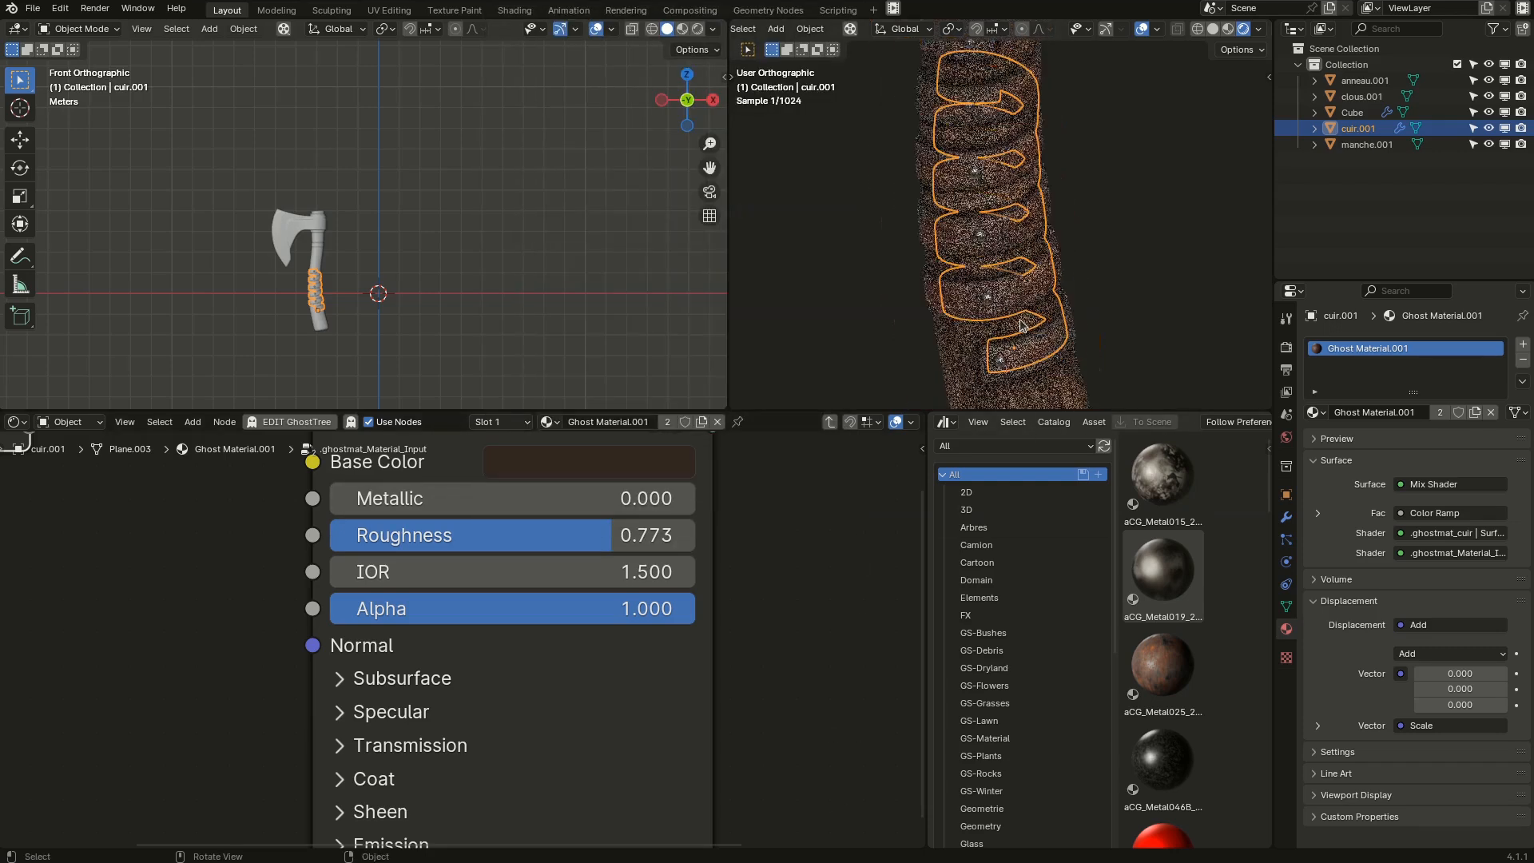
click(855, 373)
scroll(1115, 293, down, 4)
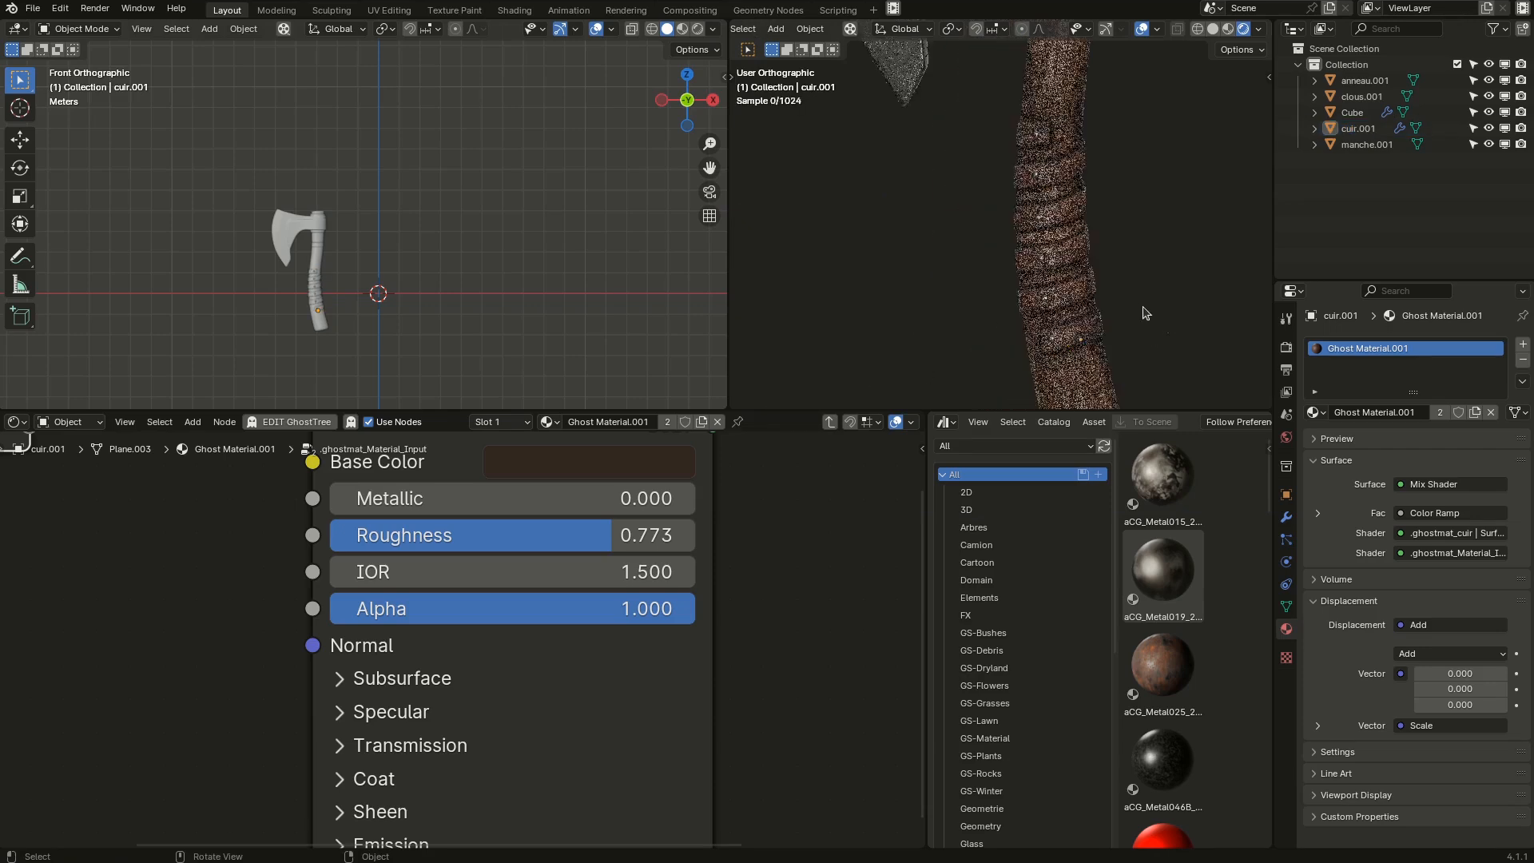
scroll(1103, 274, up, 3)
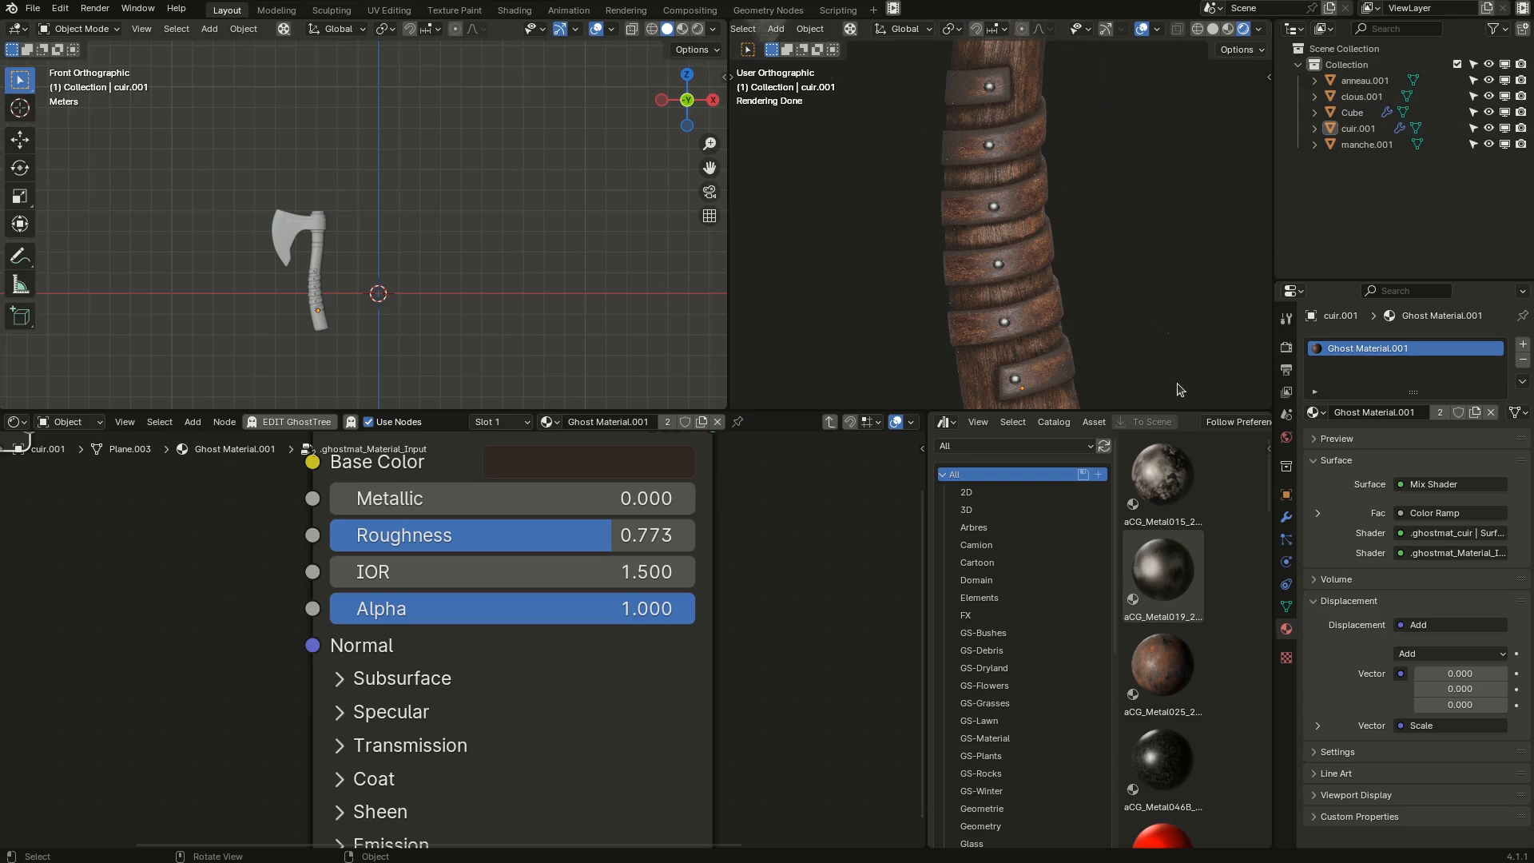
scroll(664, 587, down, 5)
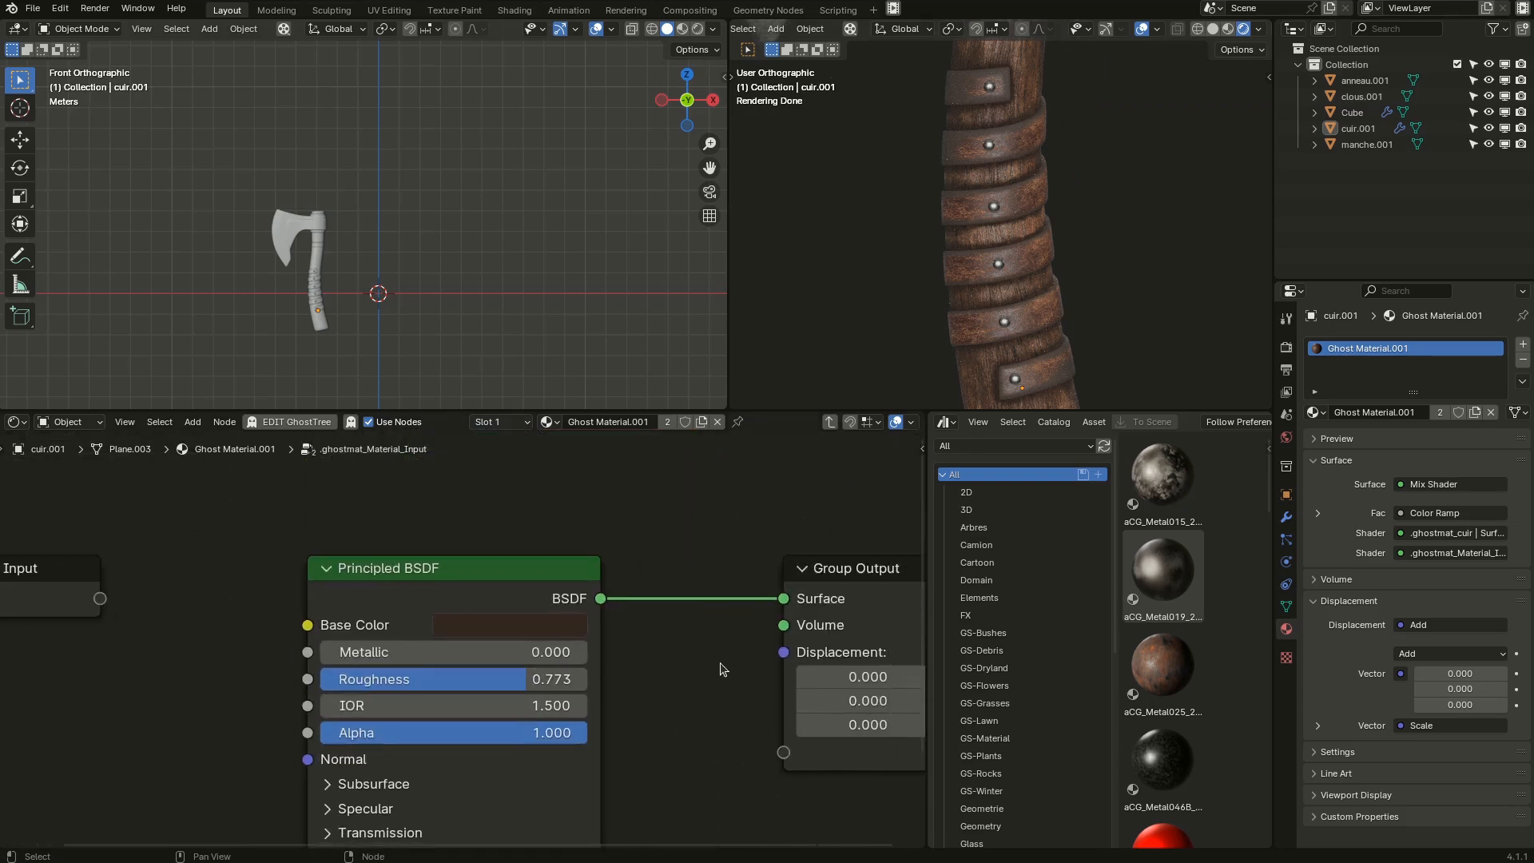
Leave the edge material's shader nodes and return to the straps' ghost tree.
key(Tab)
scroll(670, 694, down, 2)
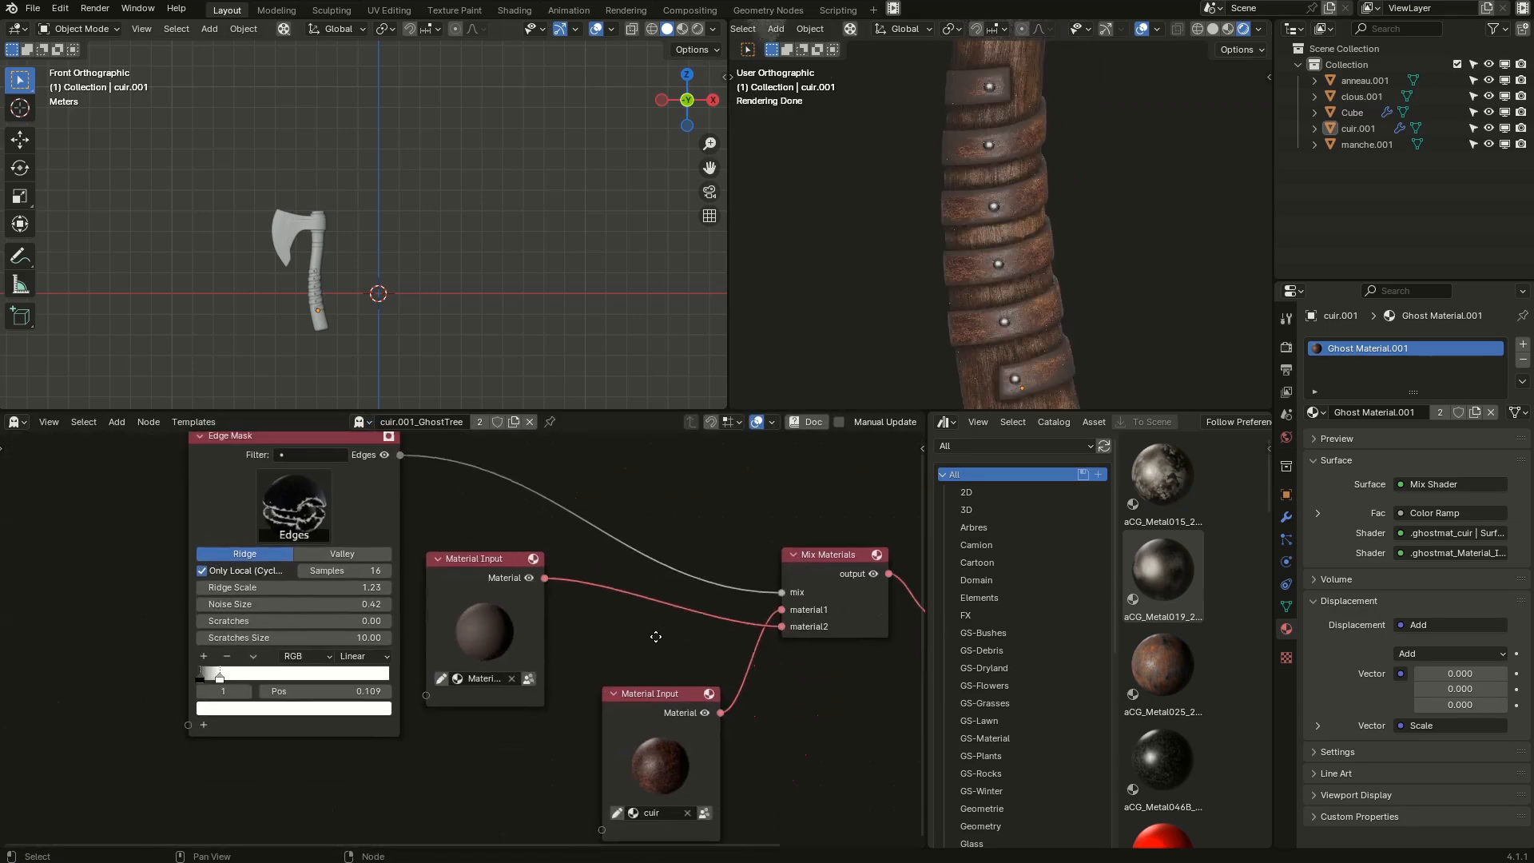
middle_drag(669, 694, 590, 677)
Examine the rendered straps close up and the whole axe from a distance.
middle_drag(1006, 361, 1080, 220)
scroll(1079, 239, up, 3)
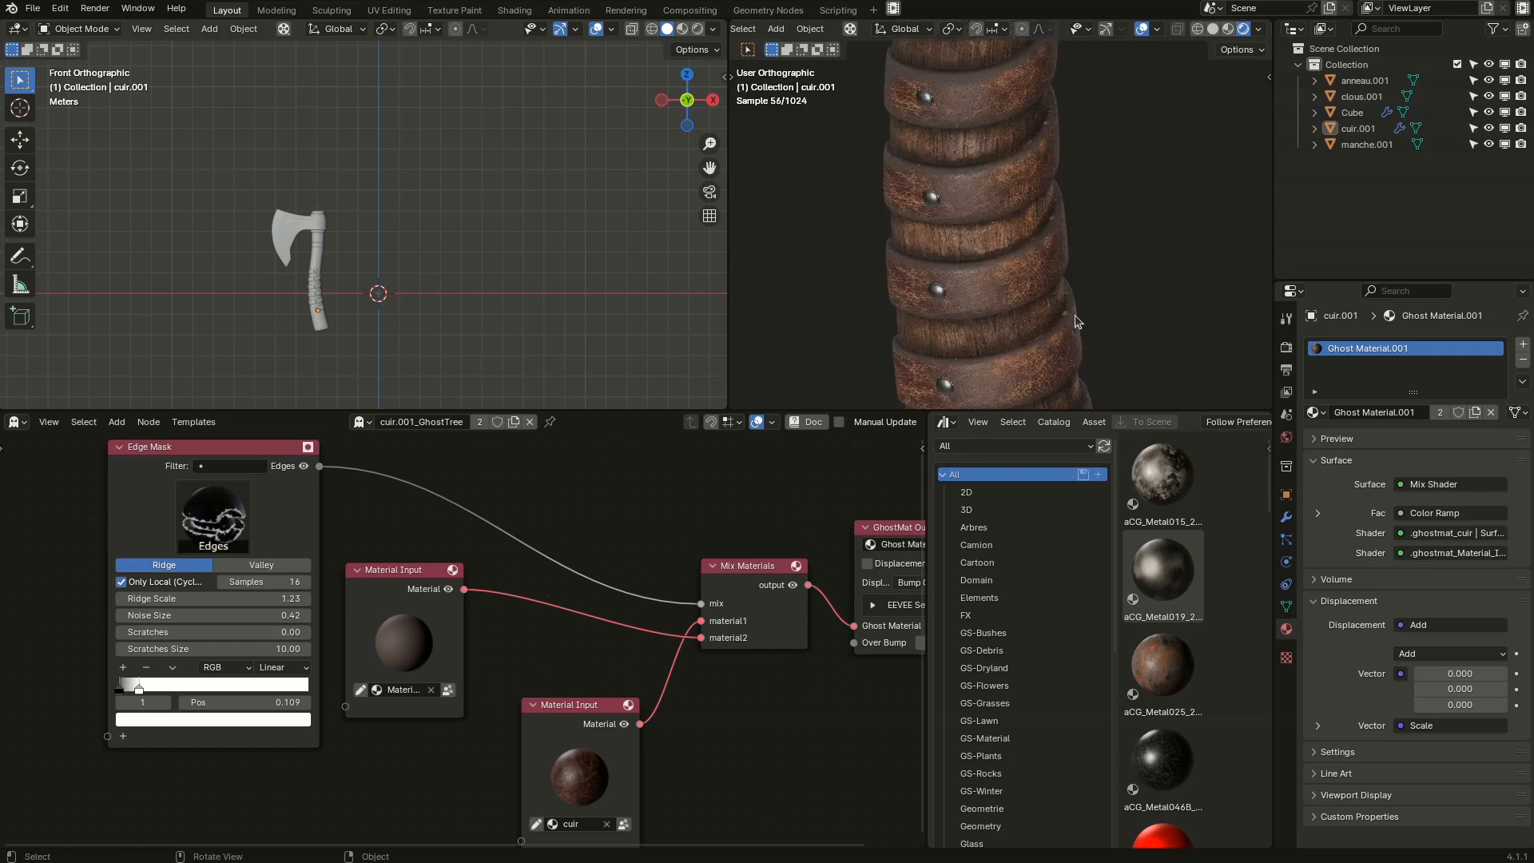
scroll(1027, 247, down, 5)
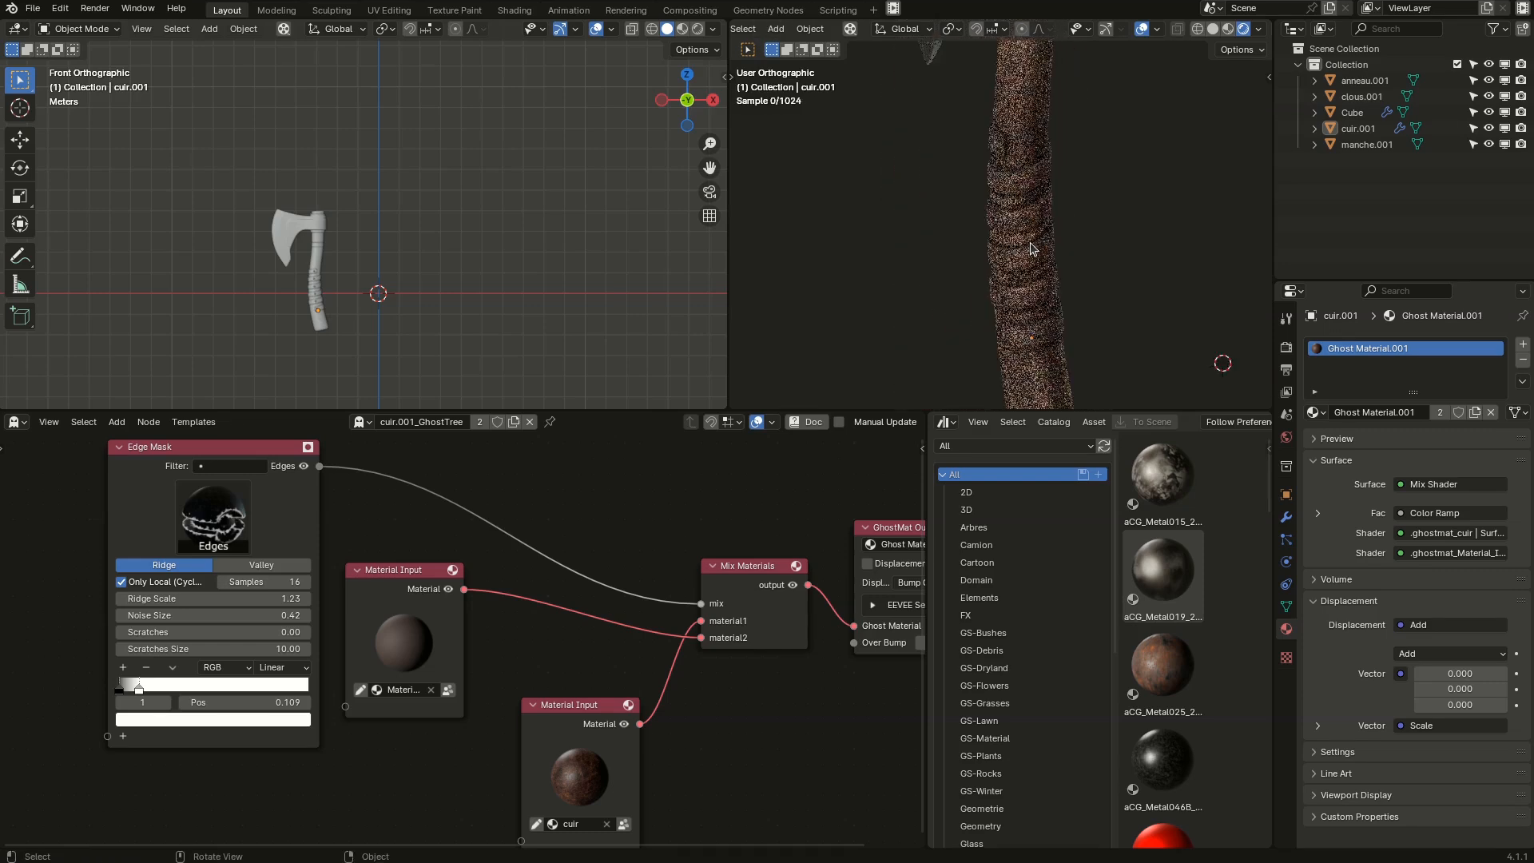
scroll(1092, 286, down, 2)
middle_drag(1077, 267, 1036, 214)
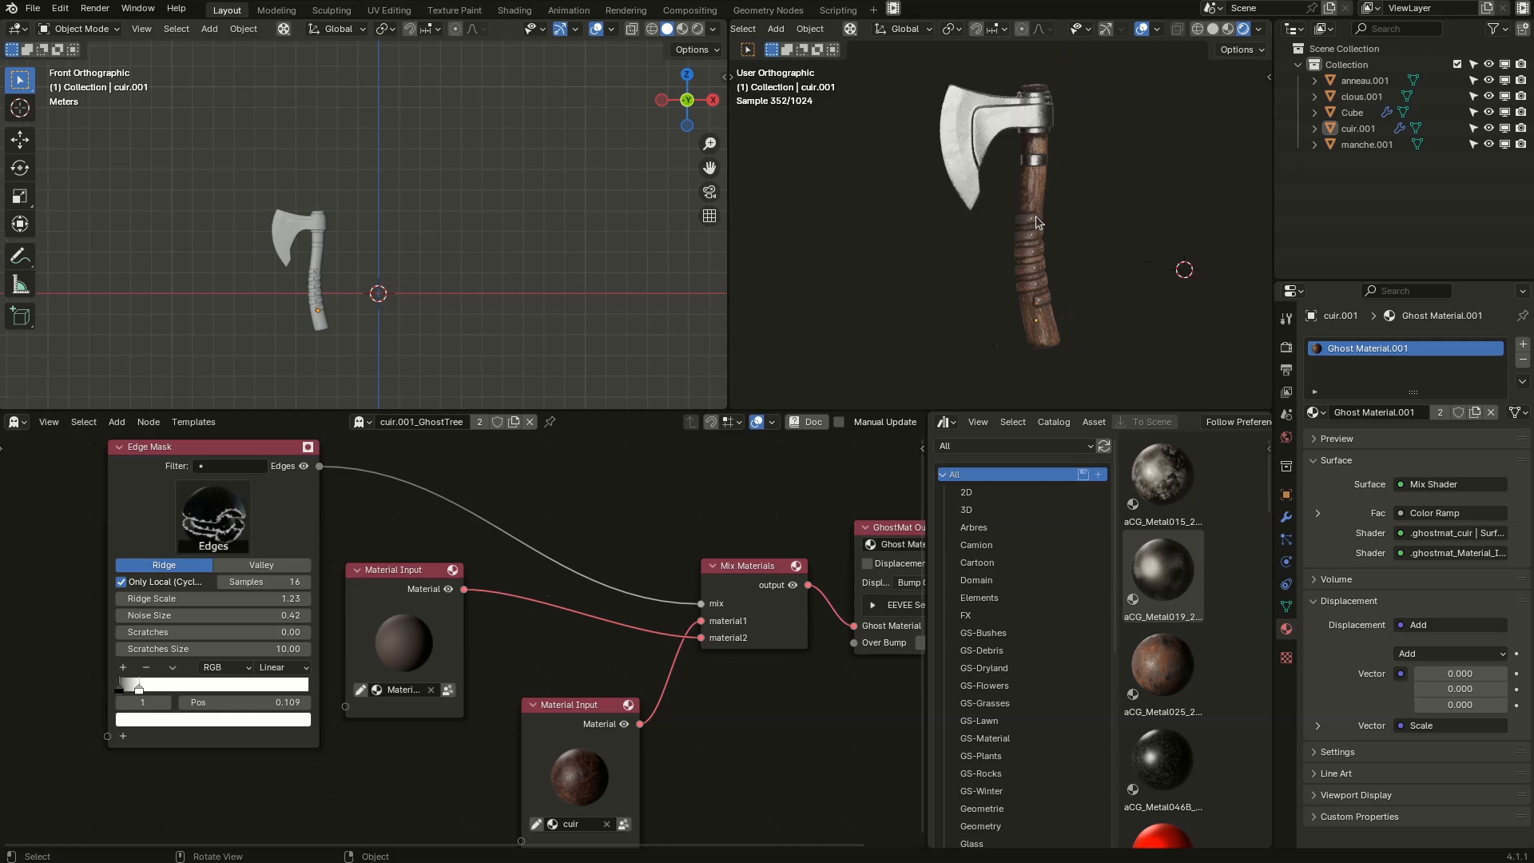
scroll(1046, 230, up, 3)
scroll(1079, 128, down, 4)
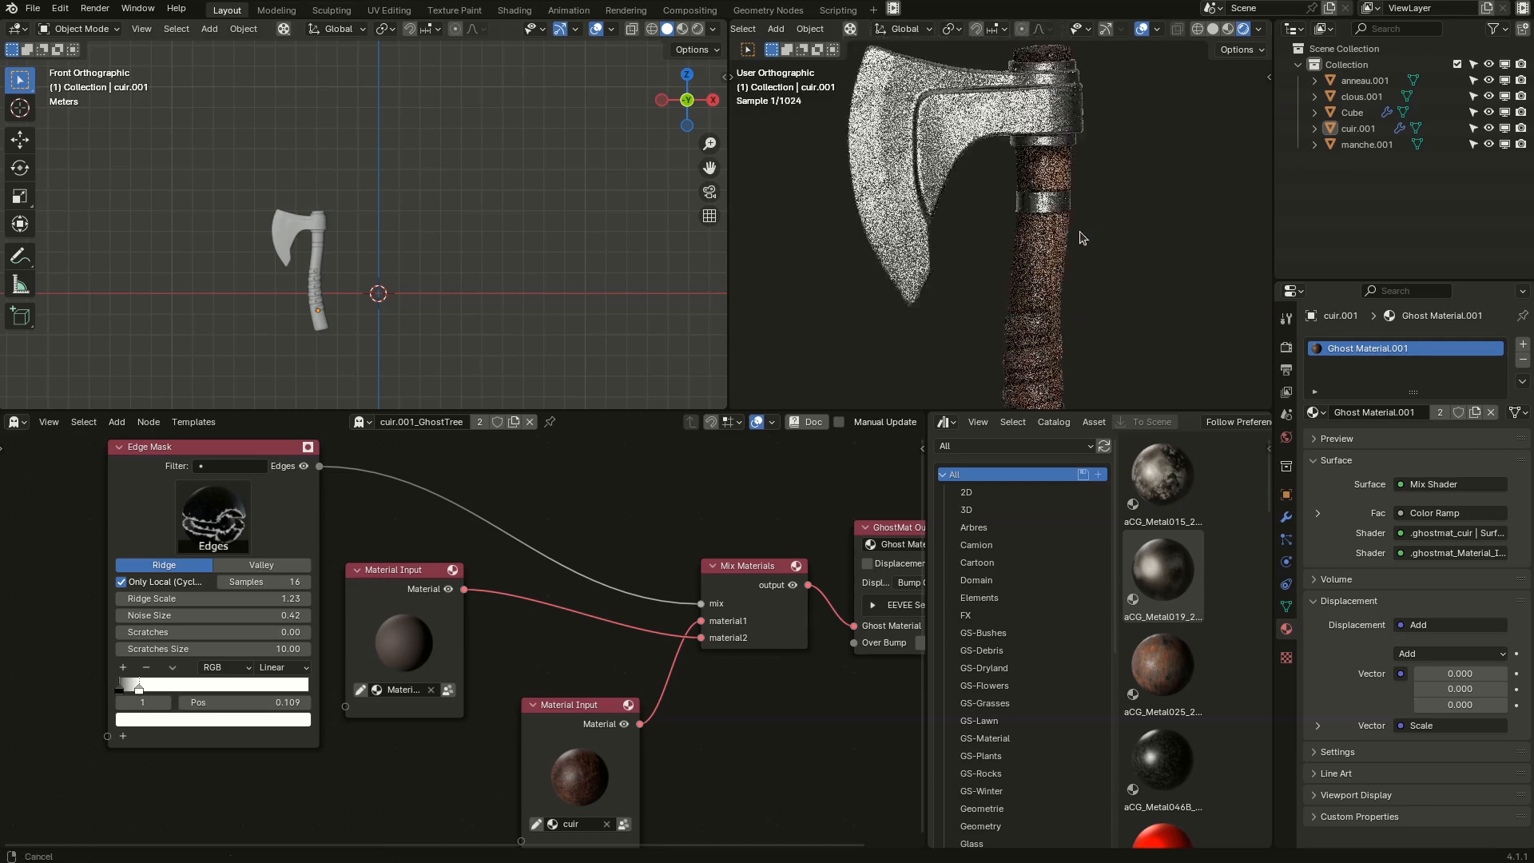
Select the axe head object Cube and start a ghost material for it.
middle_drag(1038, 160, 951, 147)
click(967, 192)
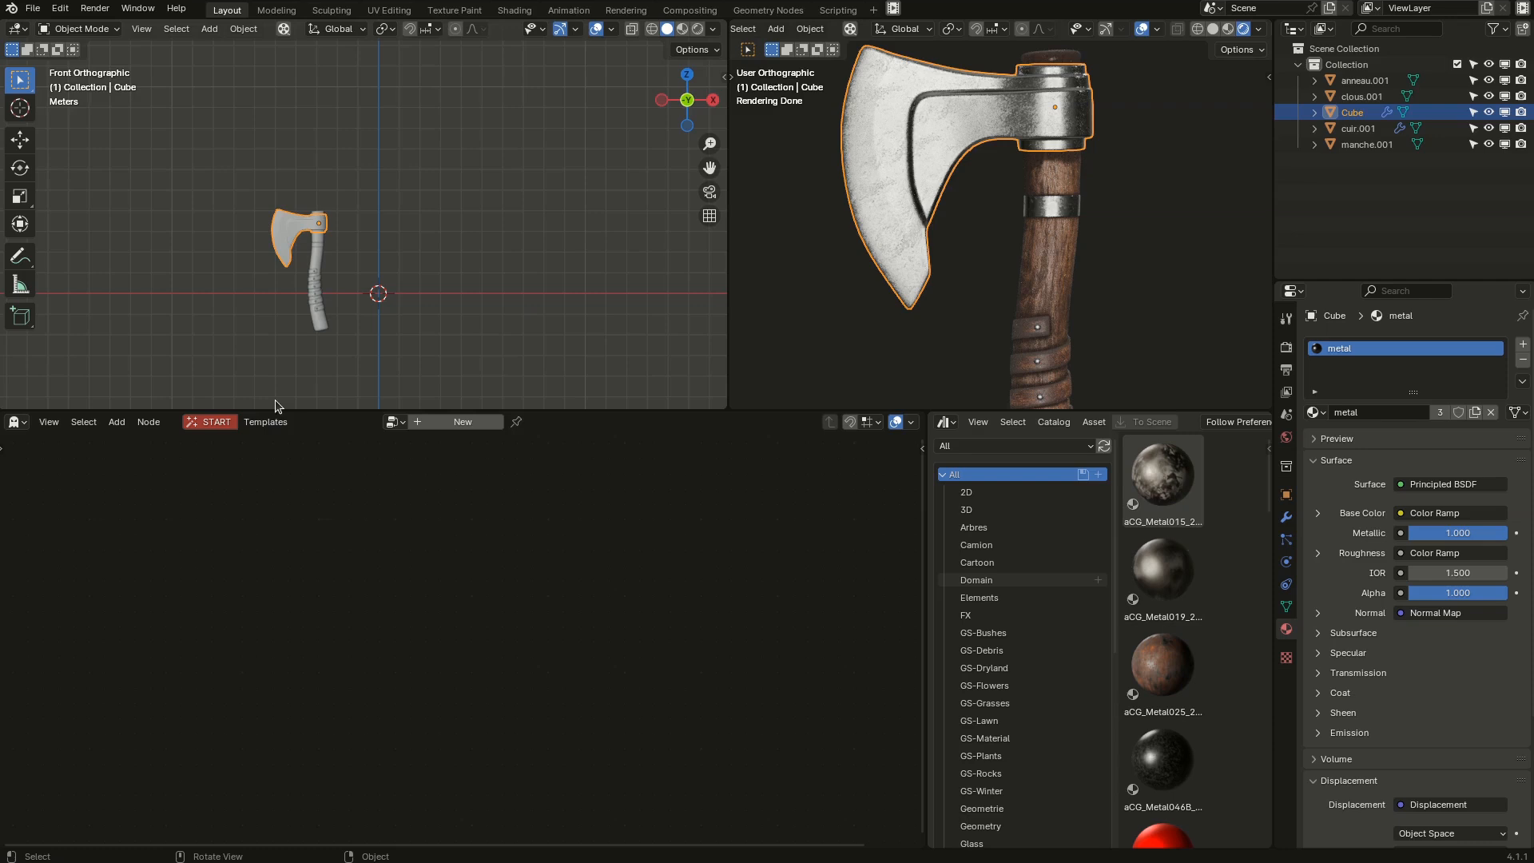
click(205, 421)
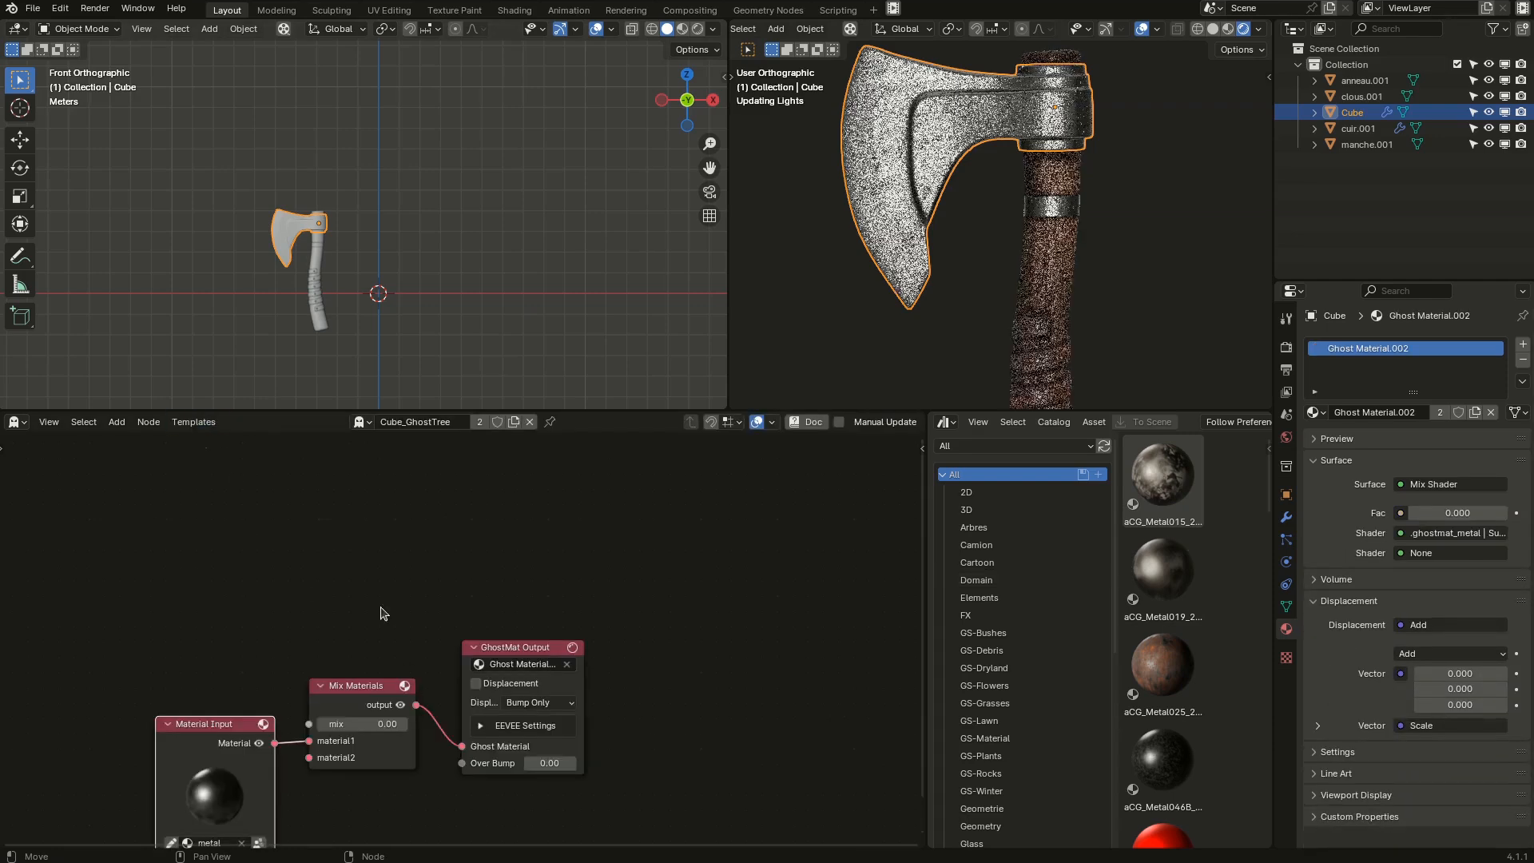
Move the metal Material Input node away from Mix Materials in the axe head's ghost tree.
scroll(479, 616, down, 1)
middle_drag(323, 635, 557, 580)
scroll(557, 581, up, 2)
drag(503, 627, 361, 589)
middle_drag(916, 203, 976, 163)
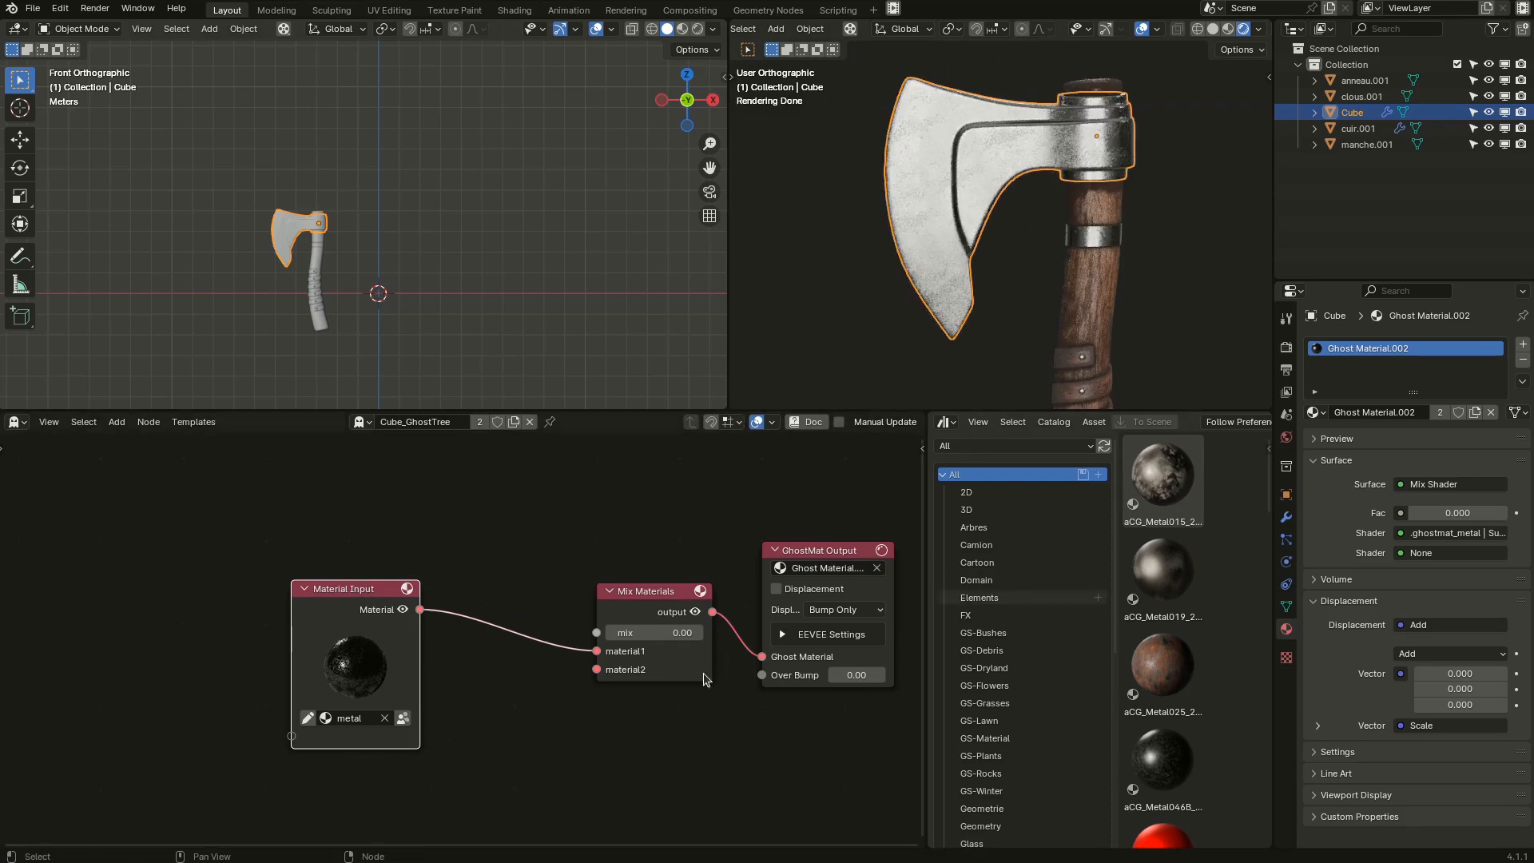
Rearrange the Mix Materials and GhostMat Output nodes, placing Mix Materials closer to the metal Material Input.
middle_drag(600, 511, 571, 508)
drag(631, 587, 524, 560)
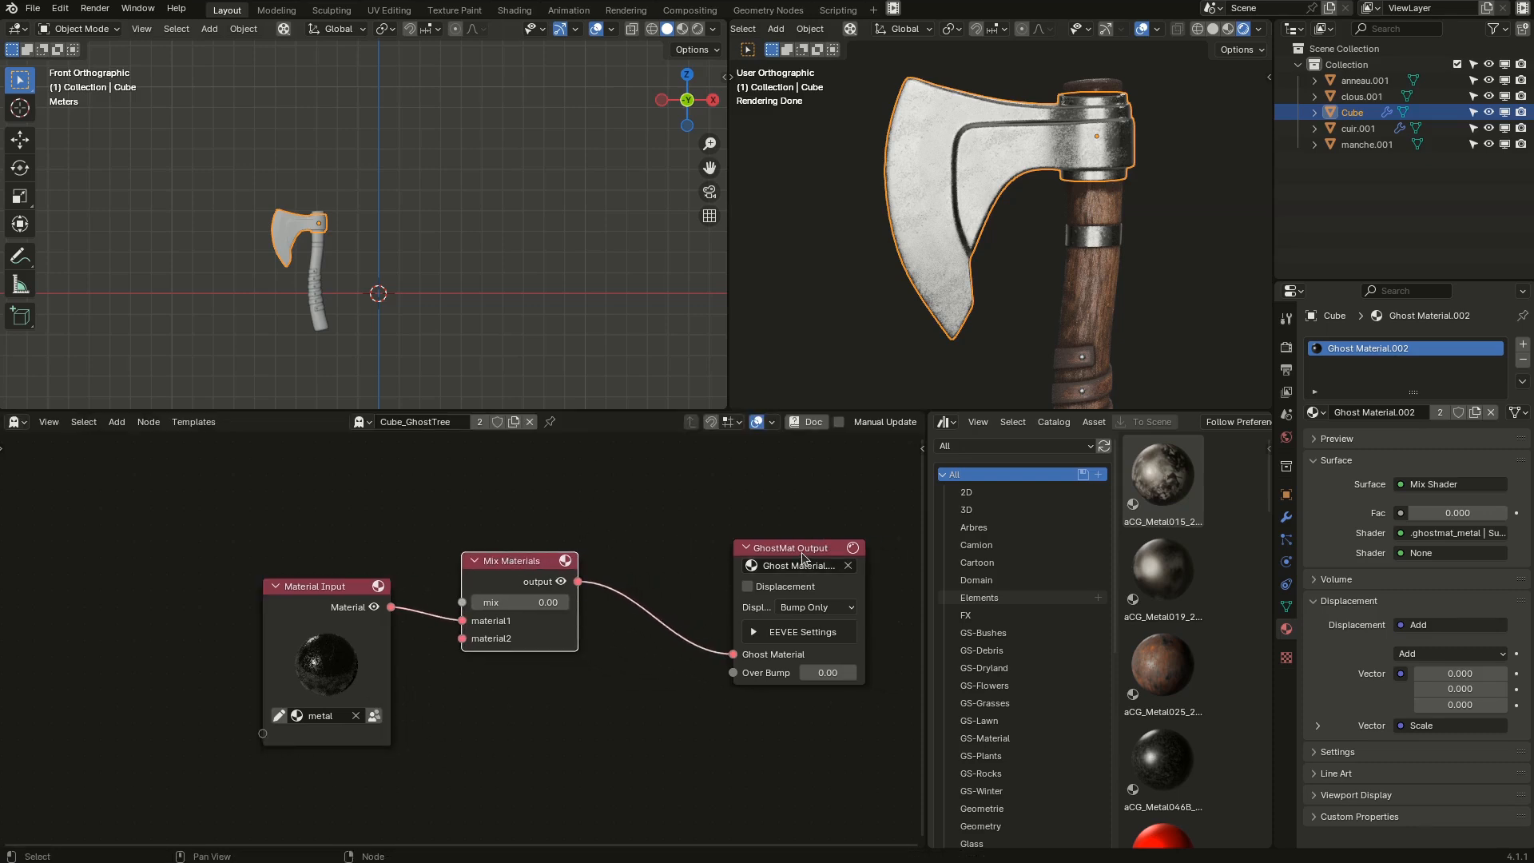
drag(803, 557, 790, 540)
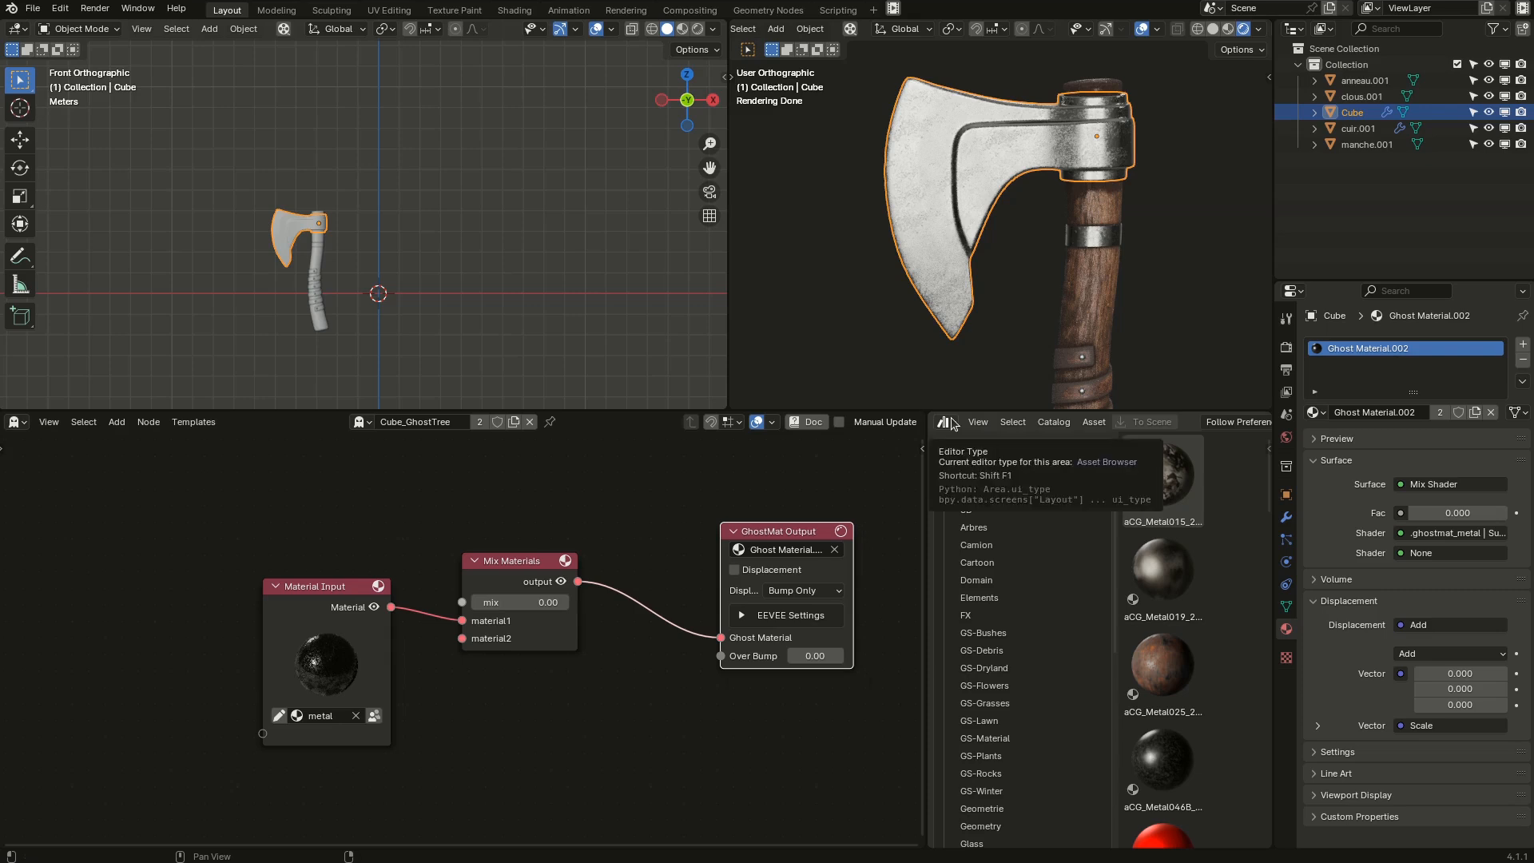
Find the rusty-metal material in the asset library, bring it into the scene and check the scene's material list for it.
scroll(1136, 627, down, 6)
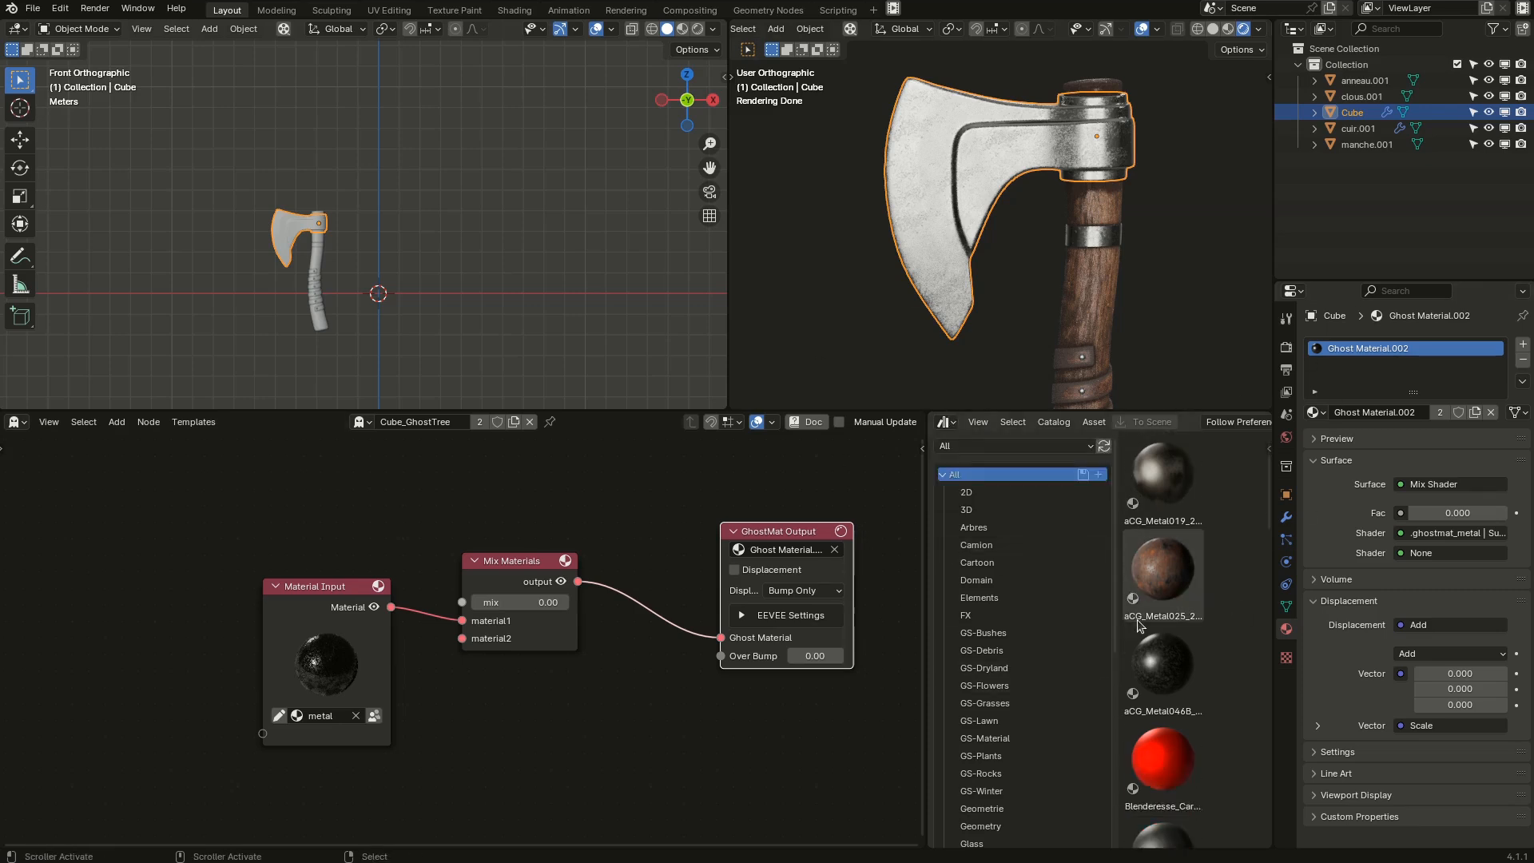
scroll(1135, 631, up, 3)
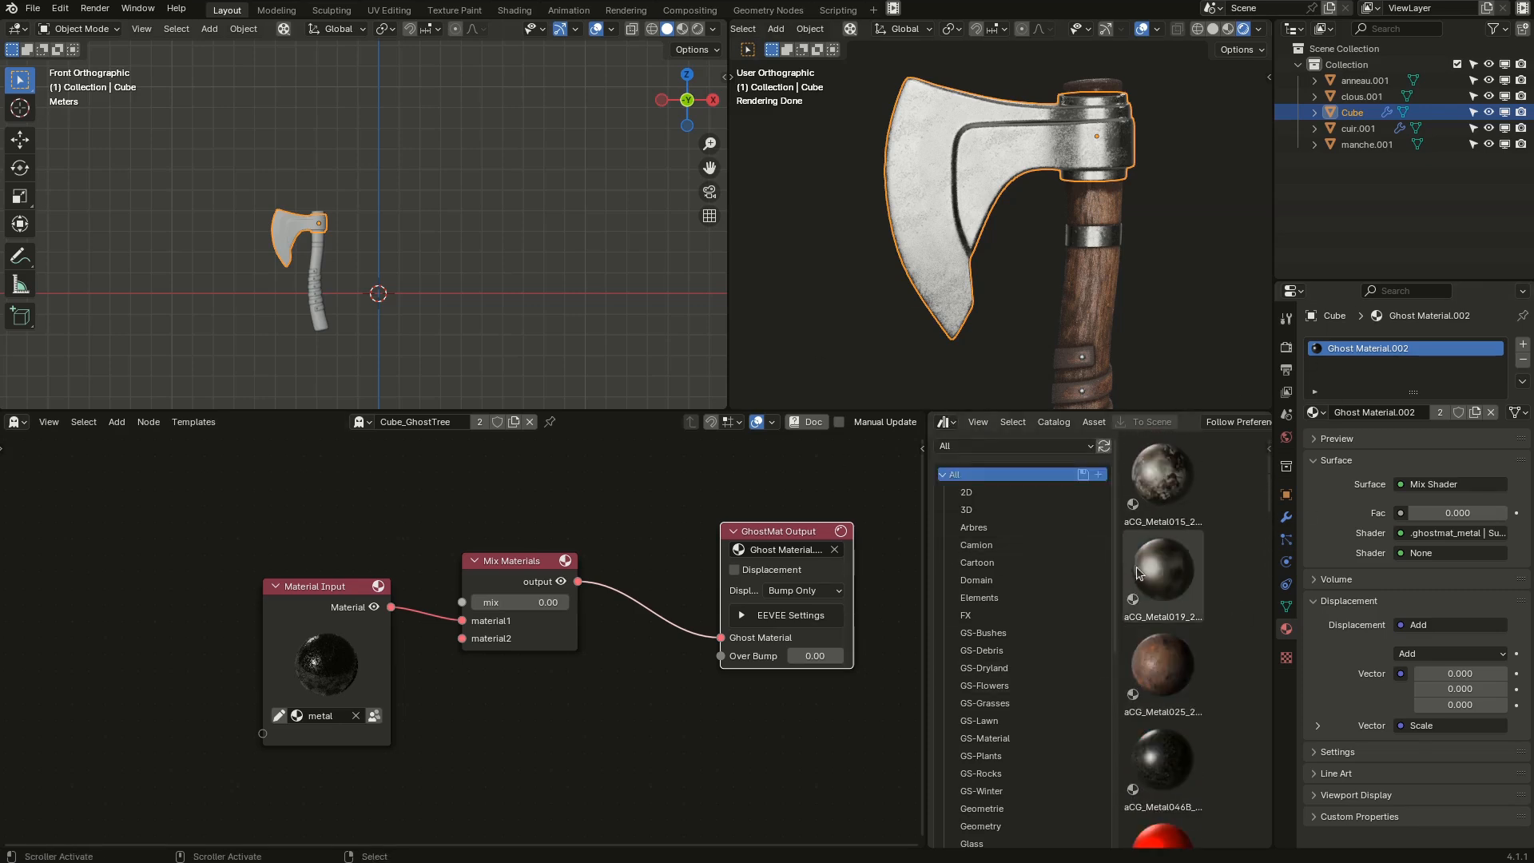
scroll(1151, 579, down, 15)
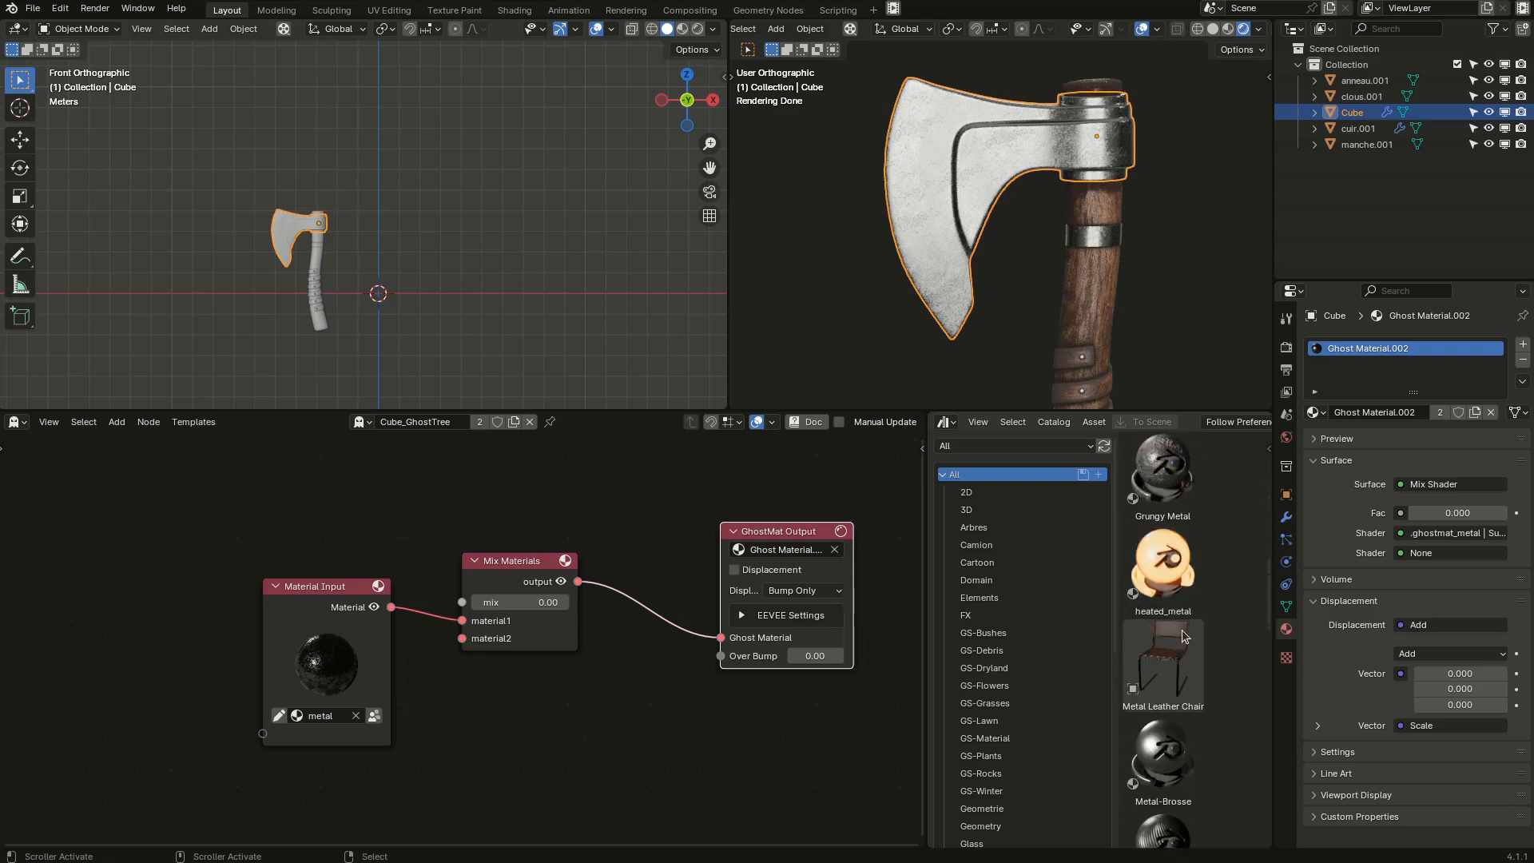
scroll(1185, 635, down, 10)
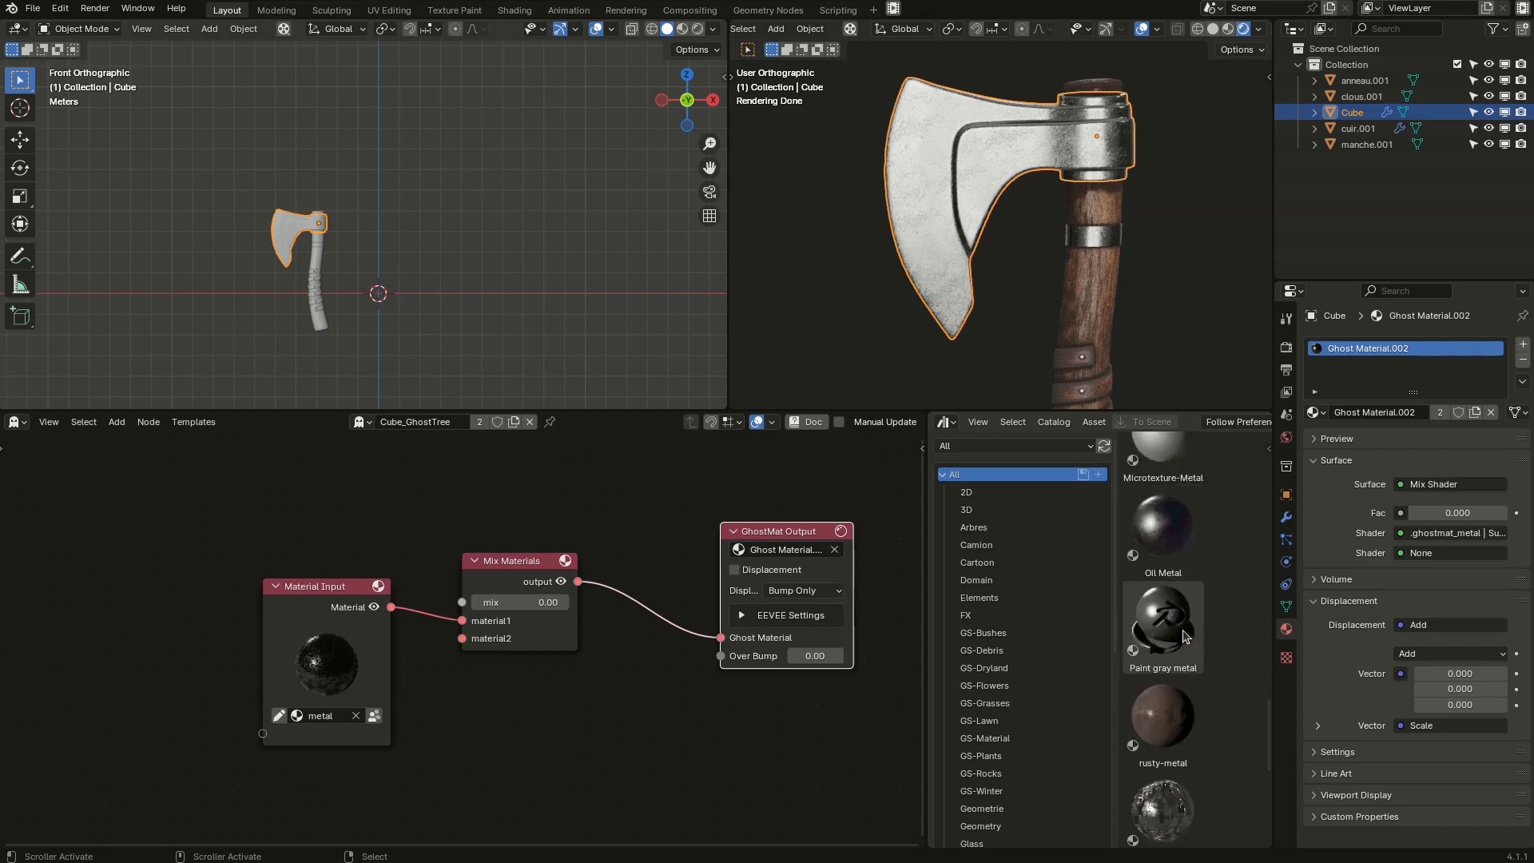
click(1180, 725)
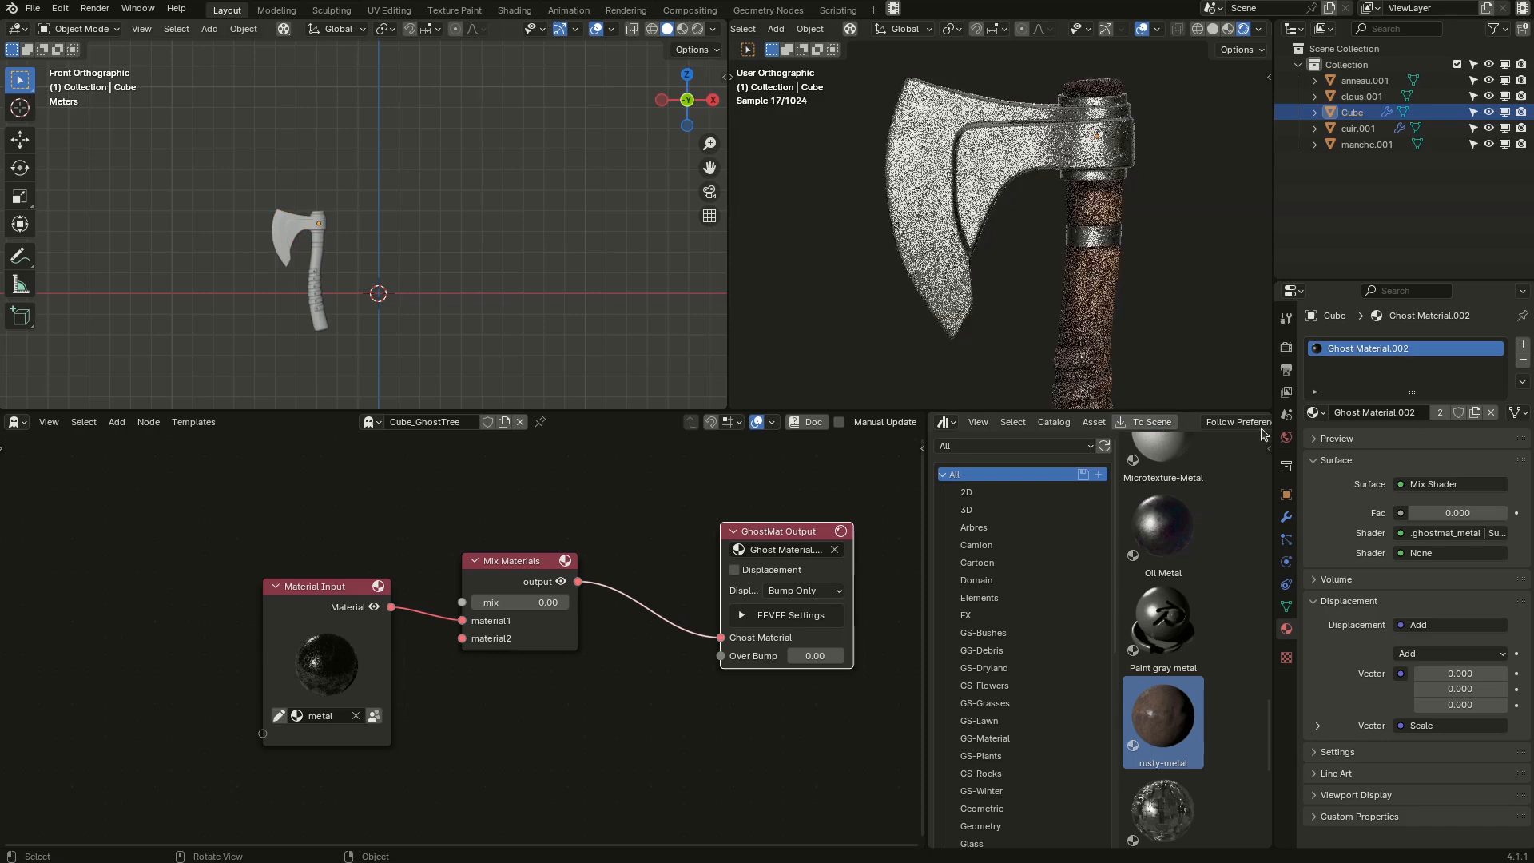
click(1312, 413)
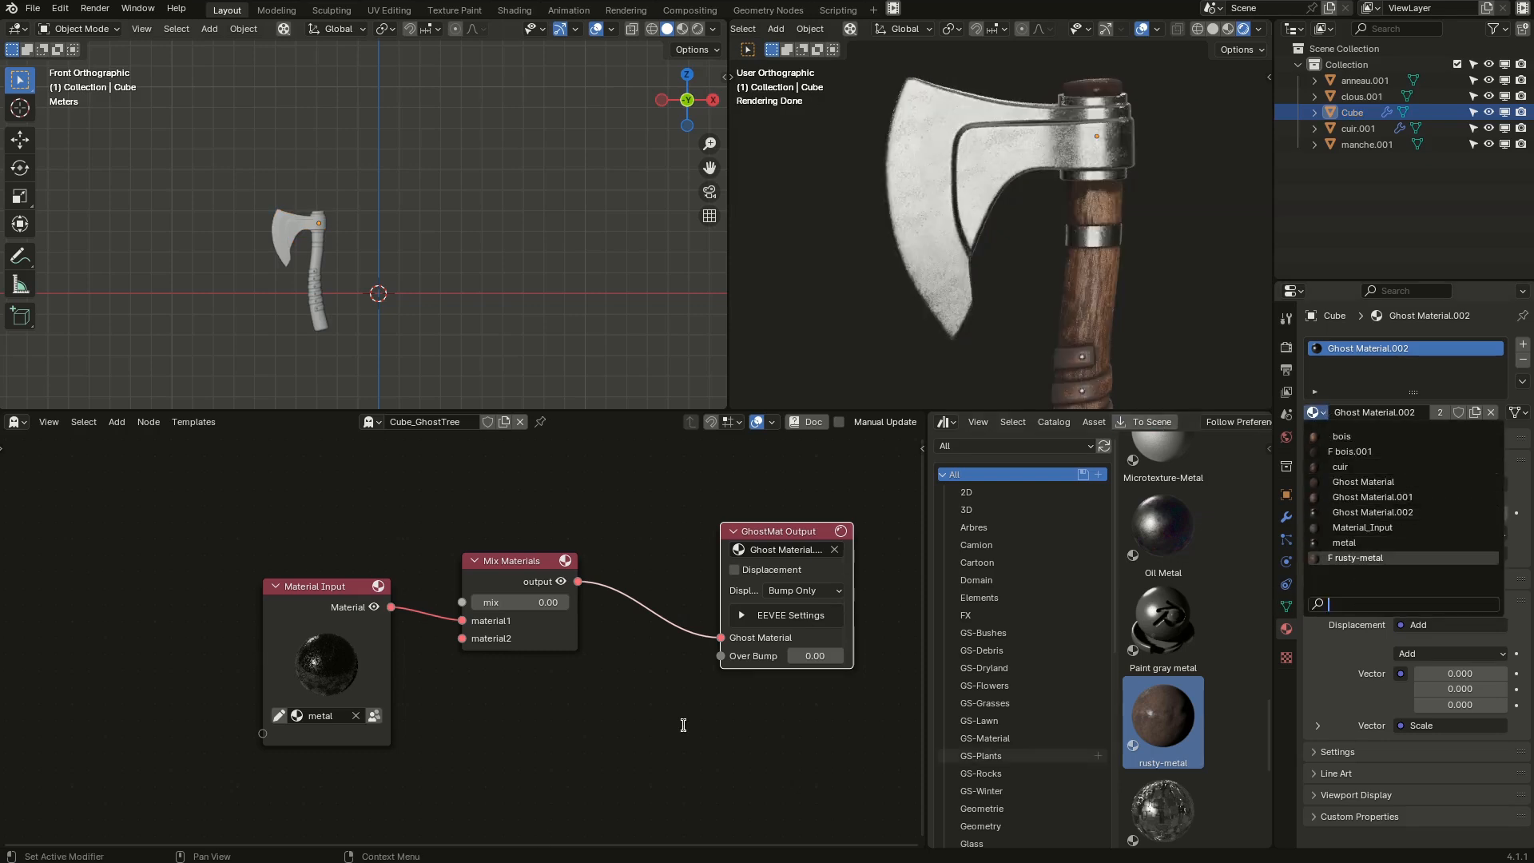
Duplicate the metal Material Input, link the copy to material2 of Mix Materials and assign rusty-metal to the original input.
ctrl+scroll(511, 639, left, 5)
drag(505, 587, 397, 567)
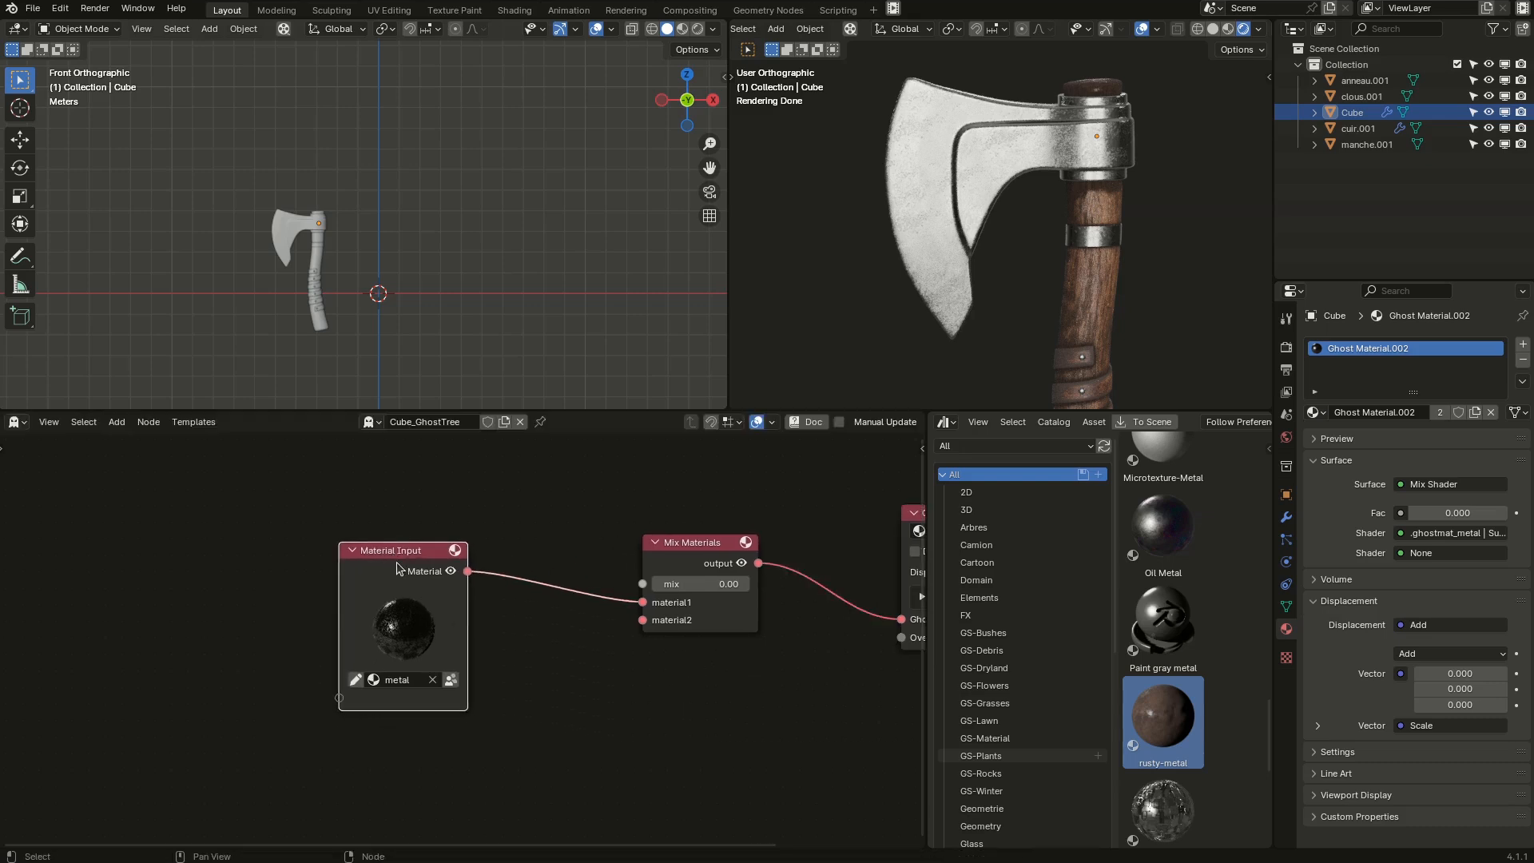
key(shift+d)
click(520, 720)
drag(588, 723, 642, 621)
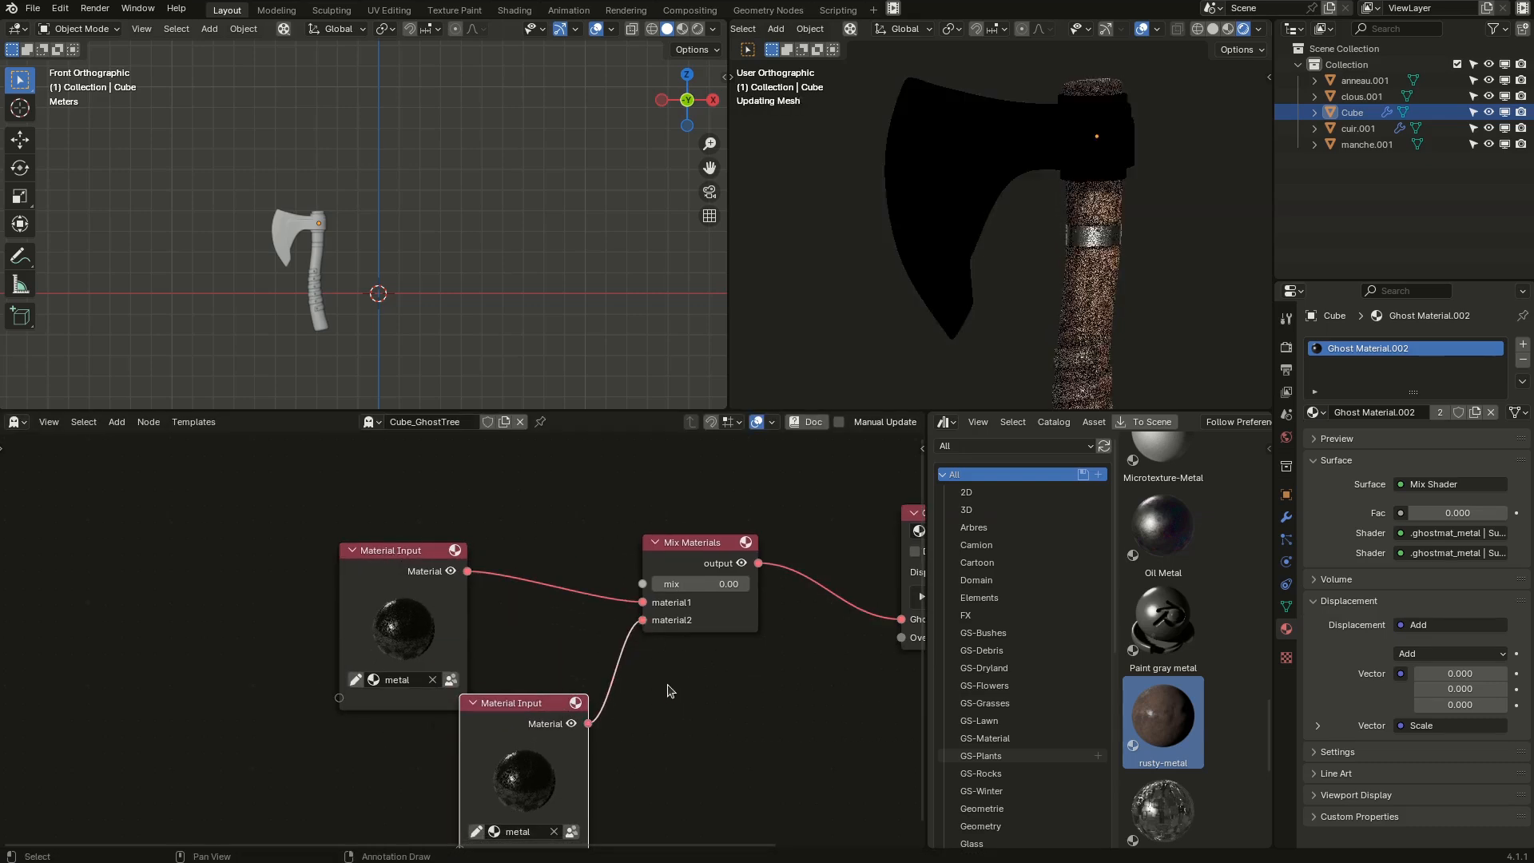
click(373, 680)
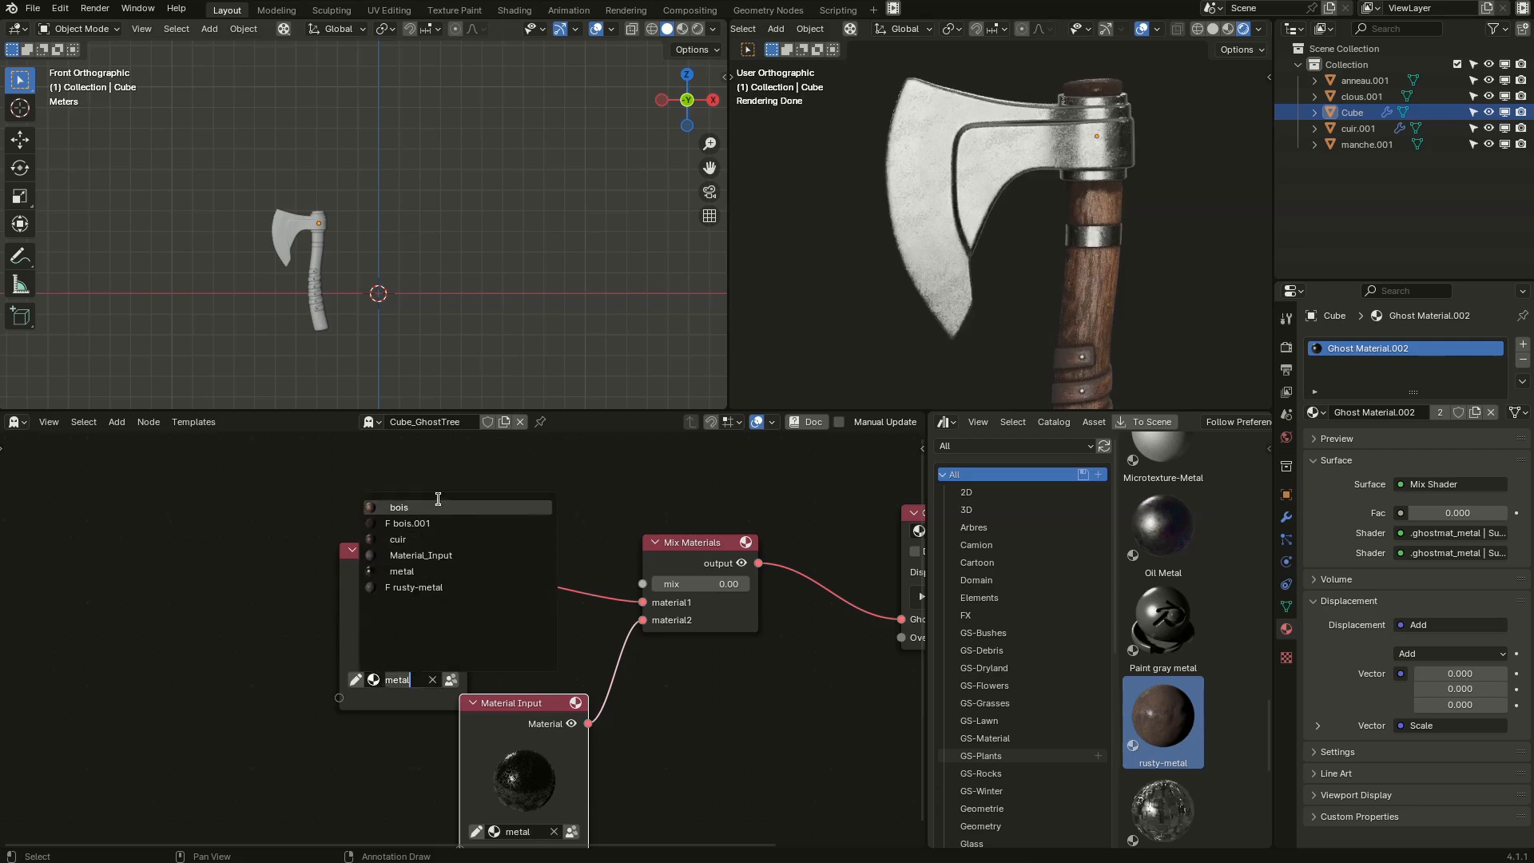
click(442, 587)
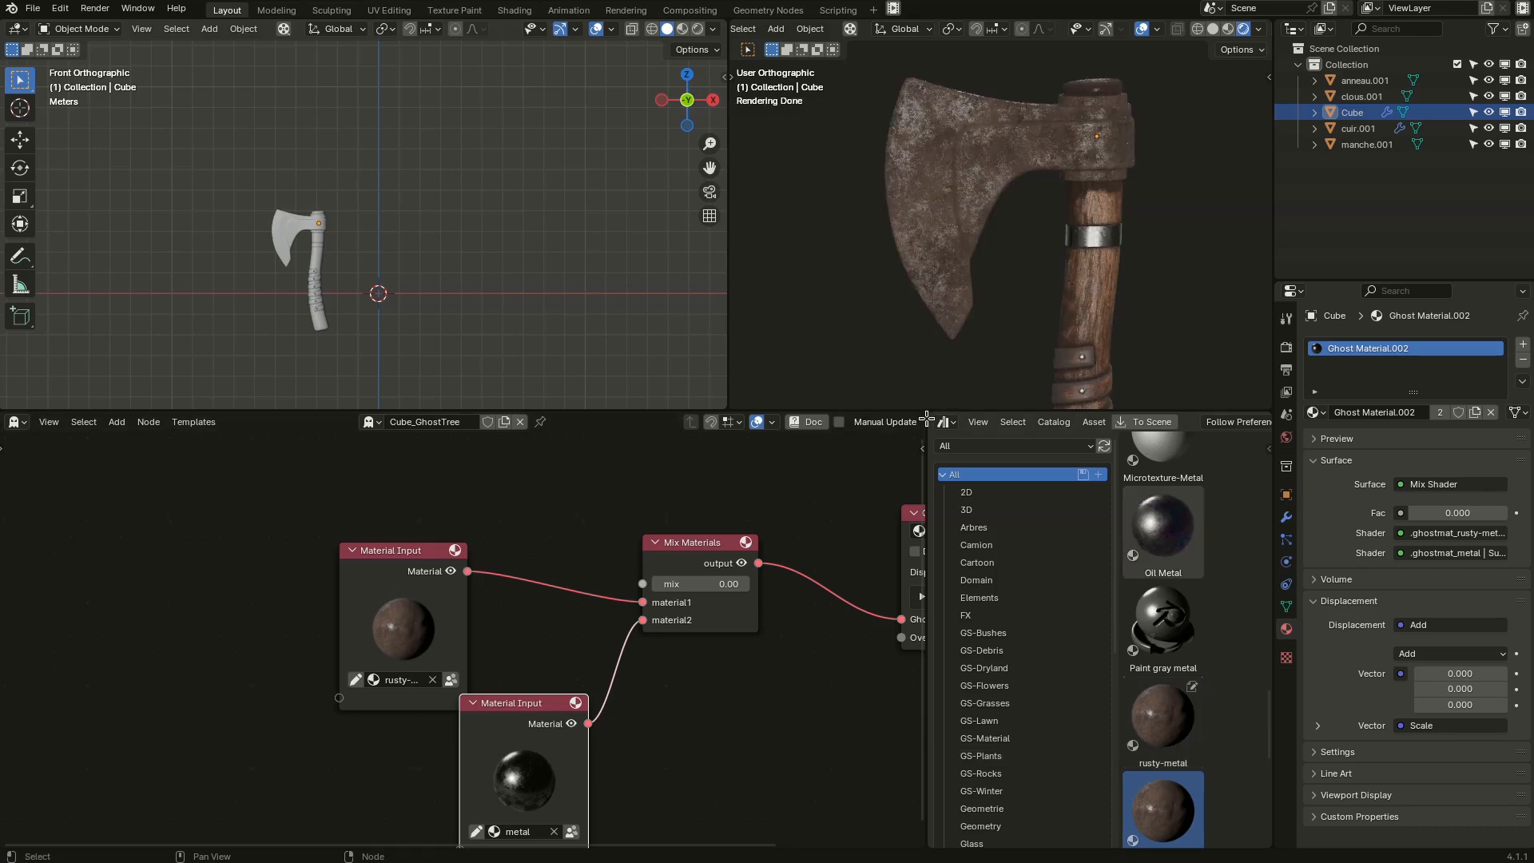
Widen the node editor over the asset browser and space out the rusty-metal and metal Material Input nodes before Mix Materials.
drag(922, 417, 966, 423)
middle_drag(760, 544, 787, 497)
scroll(971, 172, up, 4)
mouse_move(971, 171)
middle_down()
mouse_move(1030, 148)
mouse_move(991, 184)
middle_up()
scroll(927, 320, up, 3)
middle_drag(884, 403, 994, 242)
scroll(1004, 234, down, 4)
middle_drag(749, 588, 791, 614)
scroll(790, 615, up, 1)
click(789, 616)
drag(653, 534, 488, 529)
drag(763, 695, 689, 655)
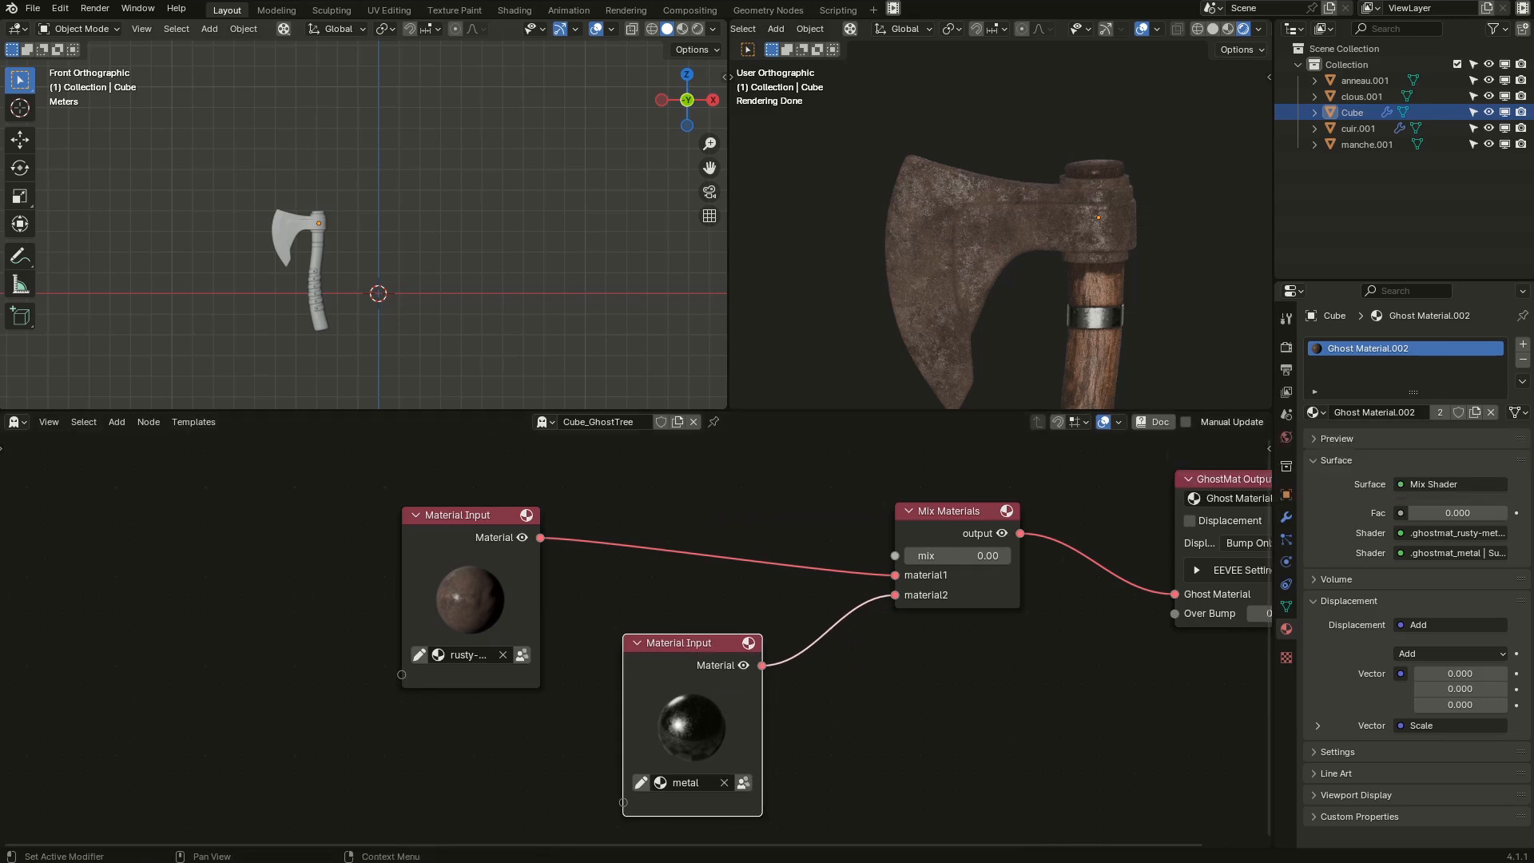
Add an Object Gradient Mask node in the empty area ahead of the rusty-metal Material Input.
middle_drag(907, 172, 904, 136)
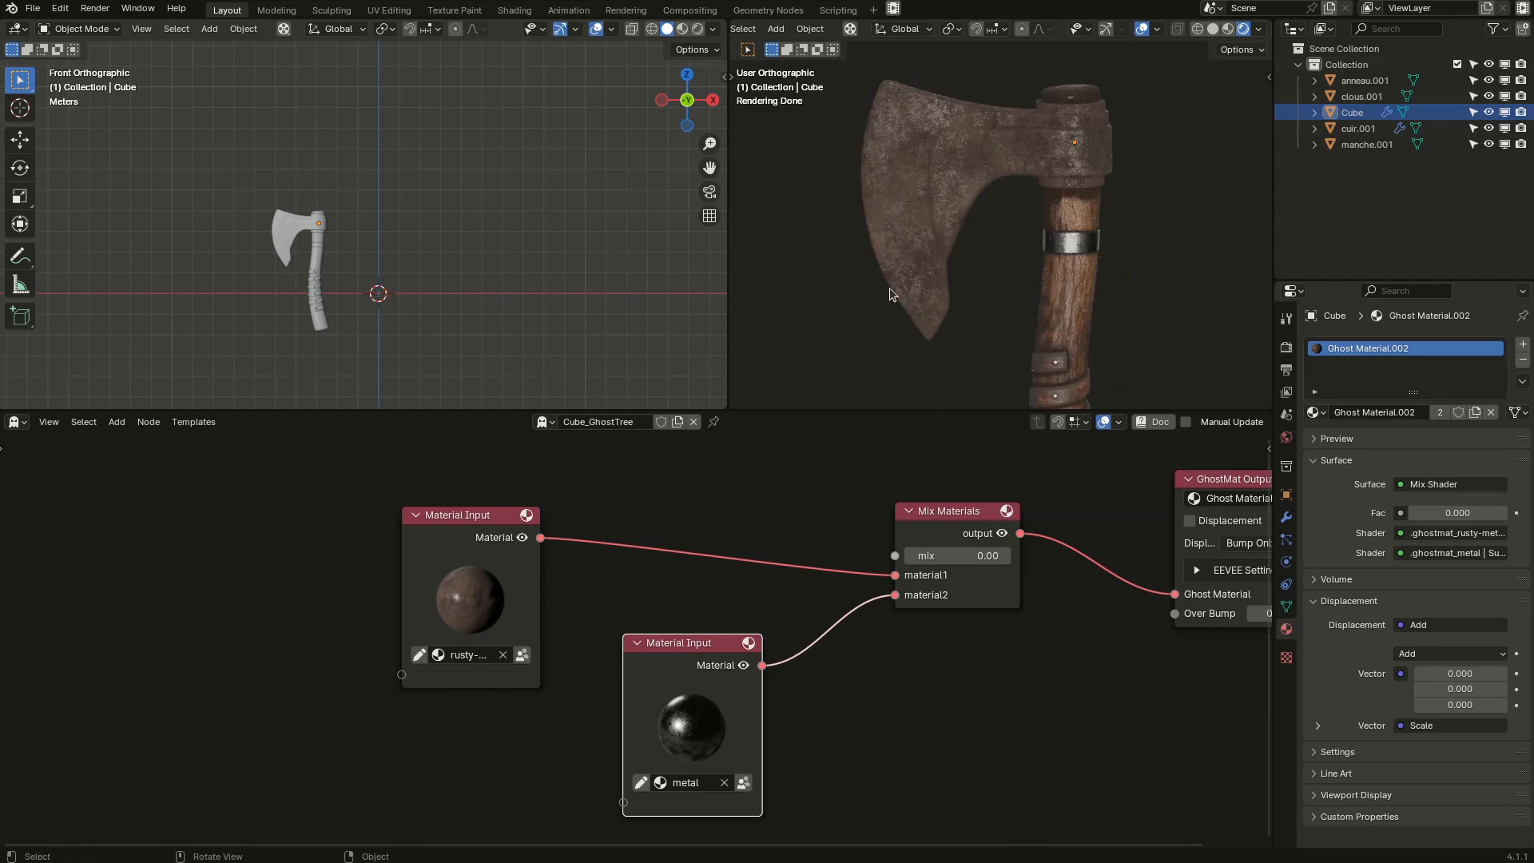
scroll(631, 479, down, 4)
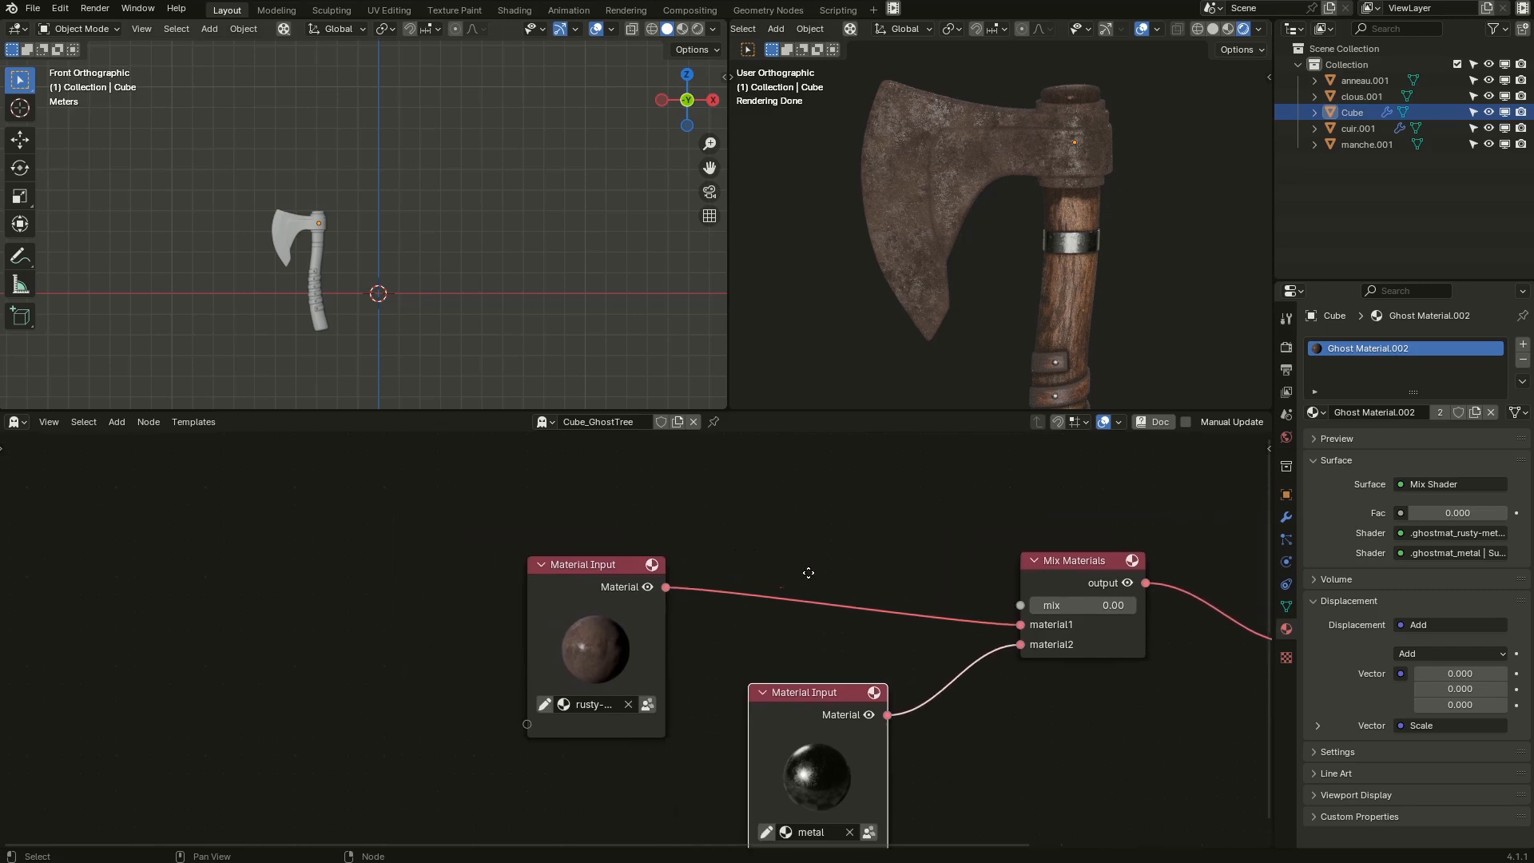
key(shift+a)
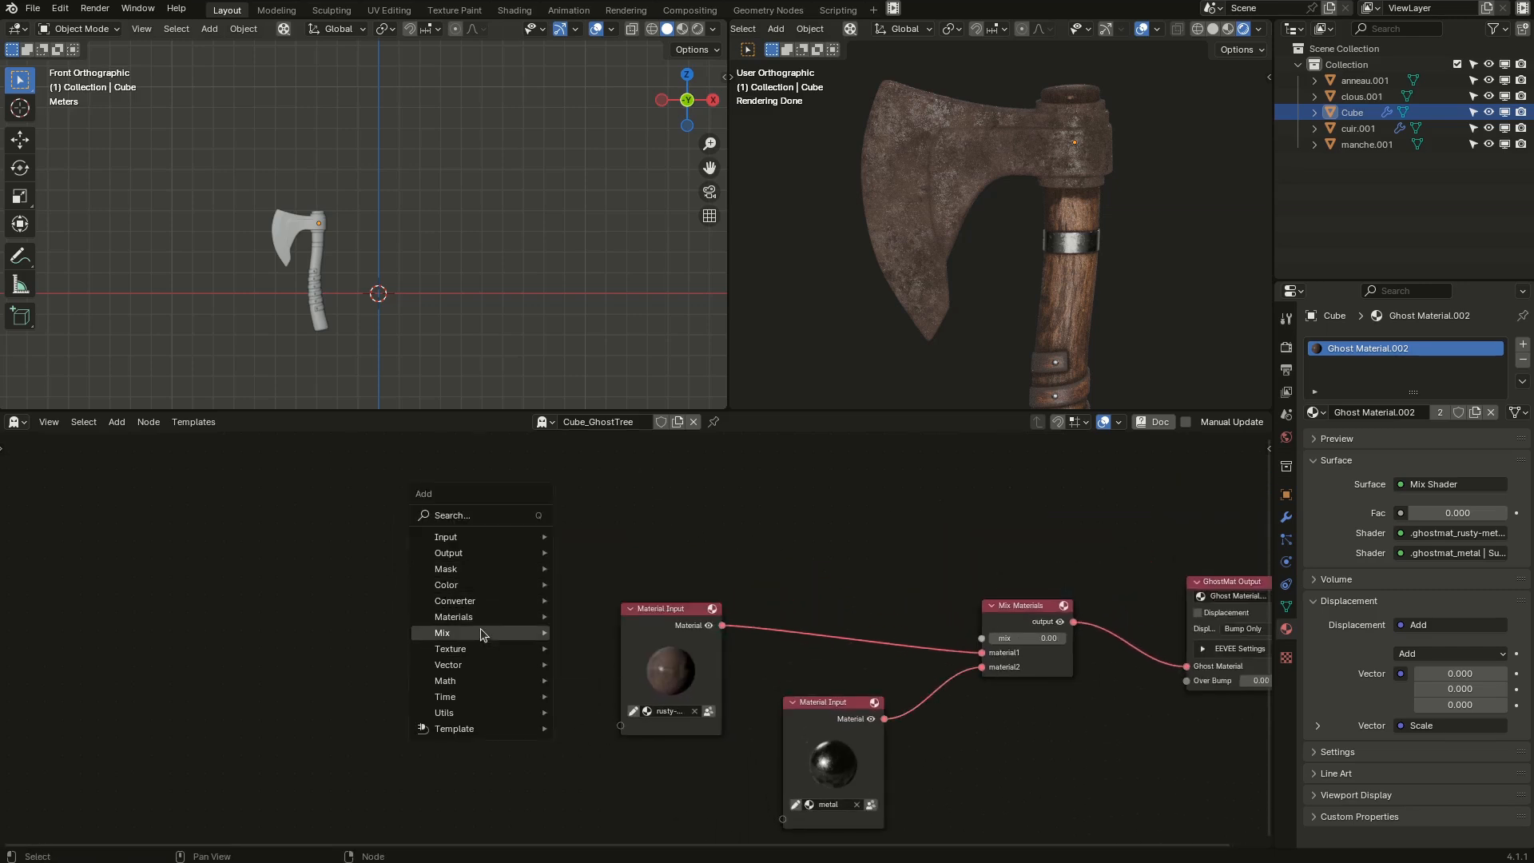
mouse_move(479, 569)
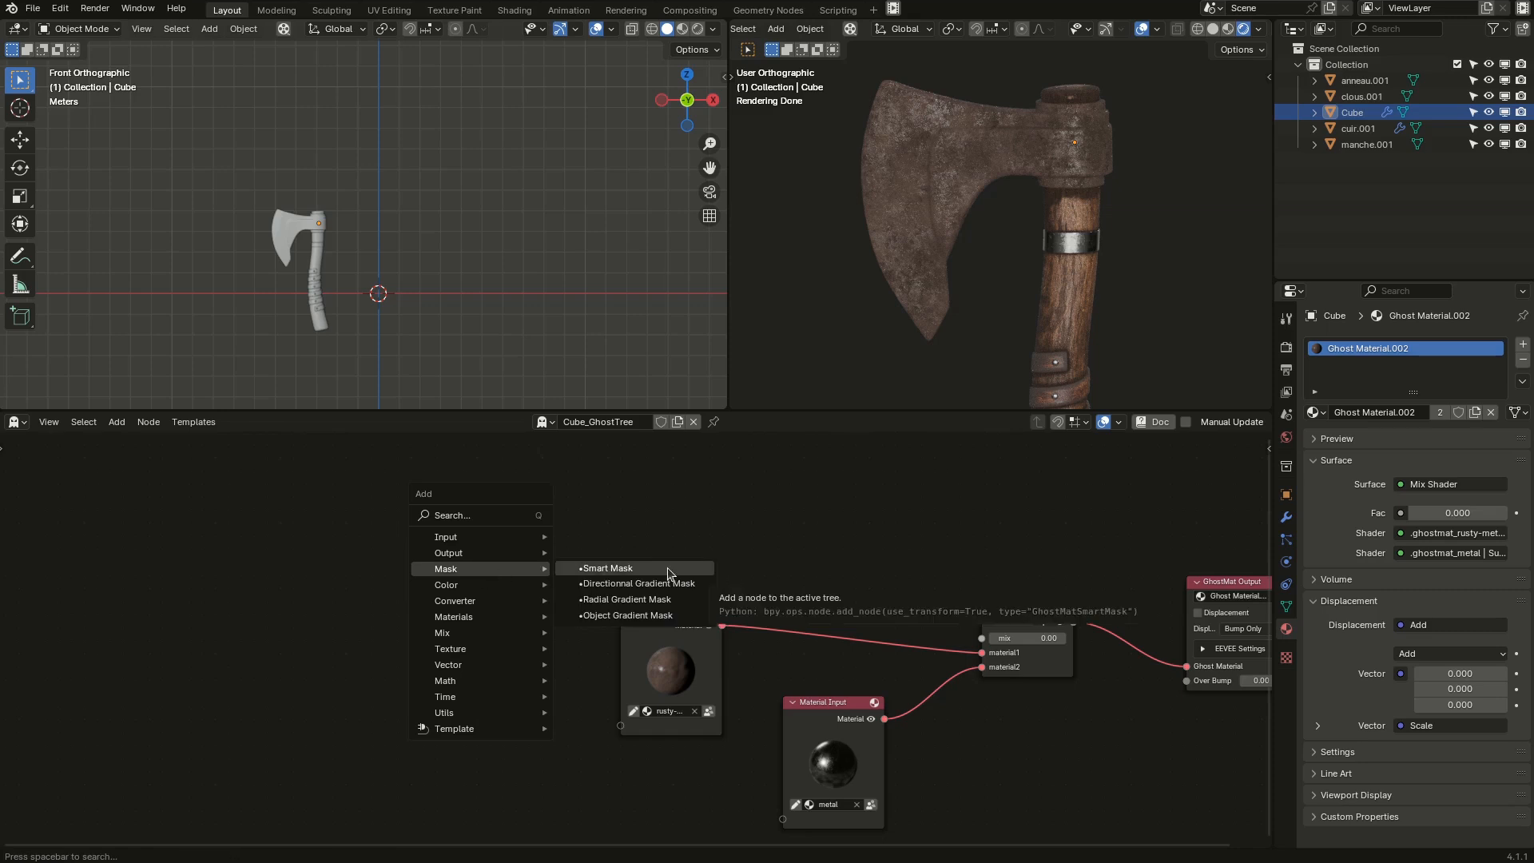
click(668, 615)
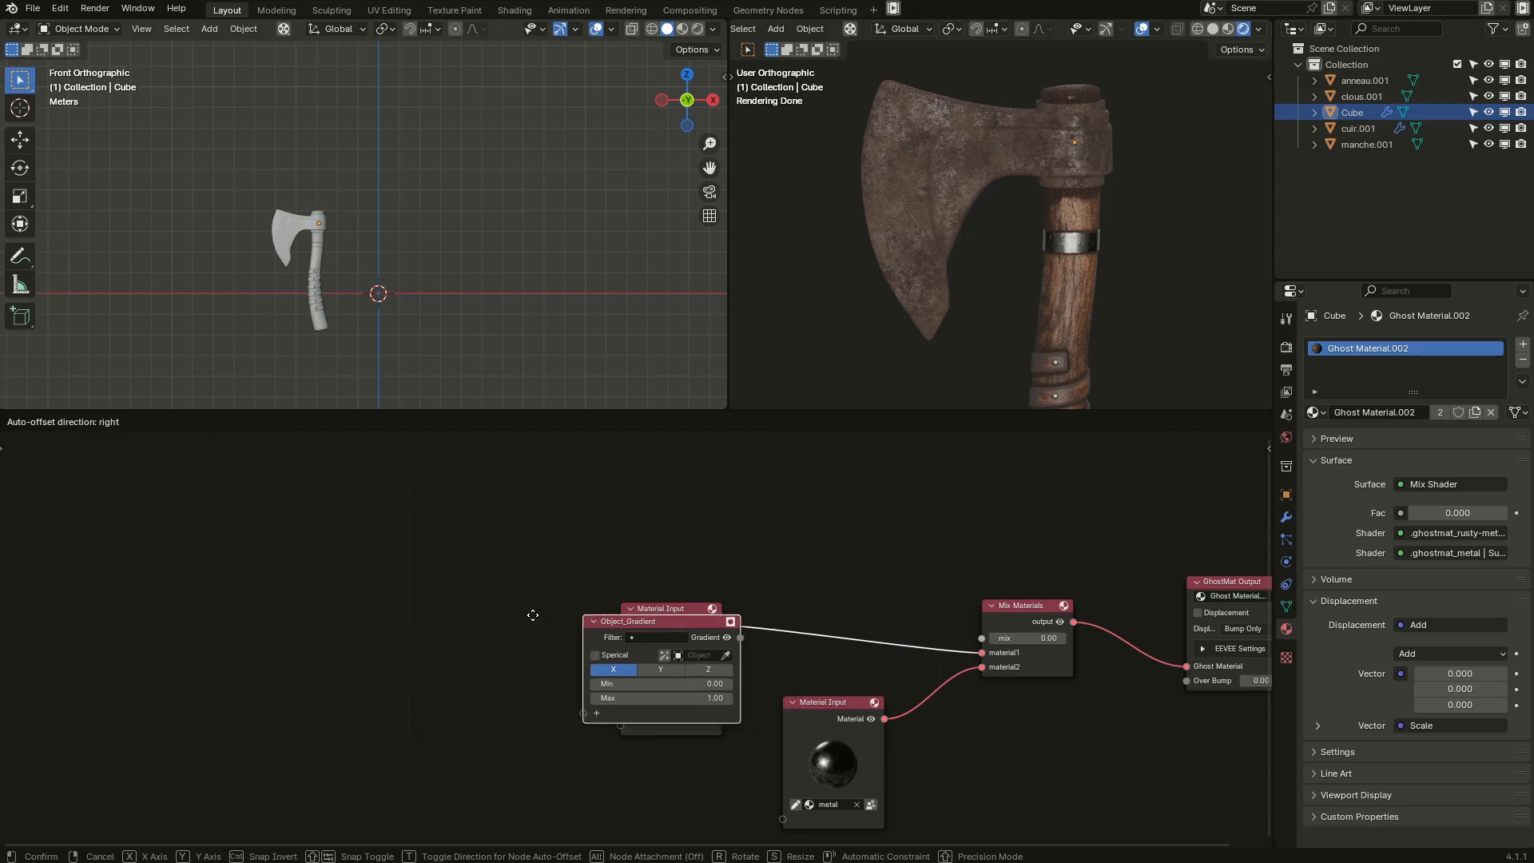
click(275, 465)
scroll(463, 519, up, 1)
scroll(461, 519, up, 1)
middle_drag(524, 530, 650, 532)
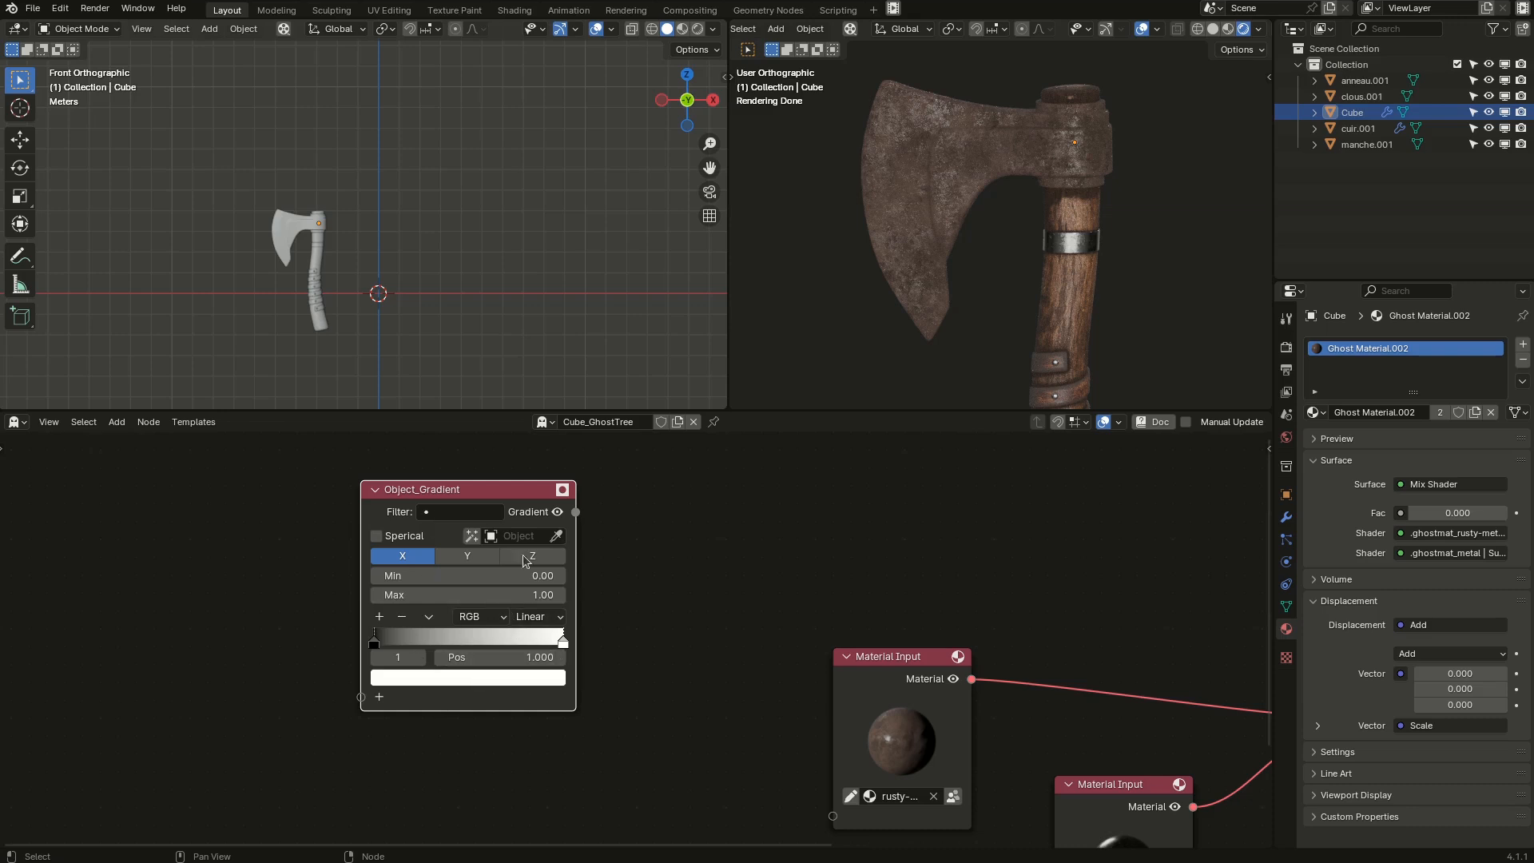
Create a controller object for the Object_Gradient node and move it onto the axe head beside the handle.
click(472, 541)
scroll(389, 297, up, 4)
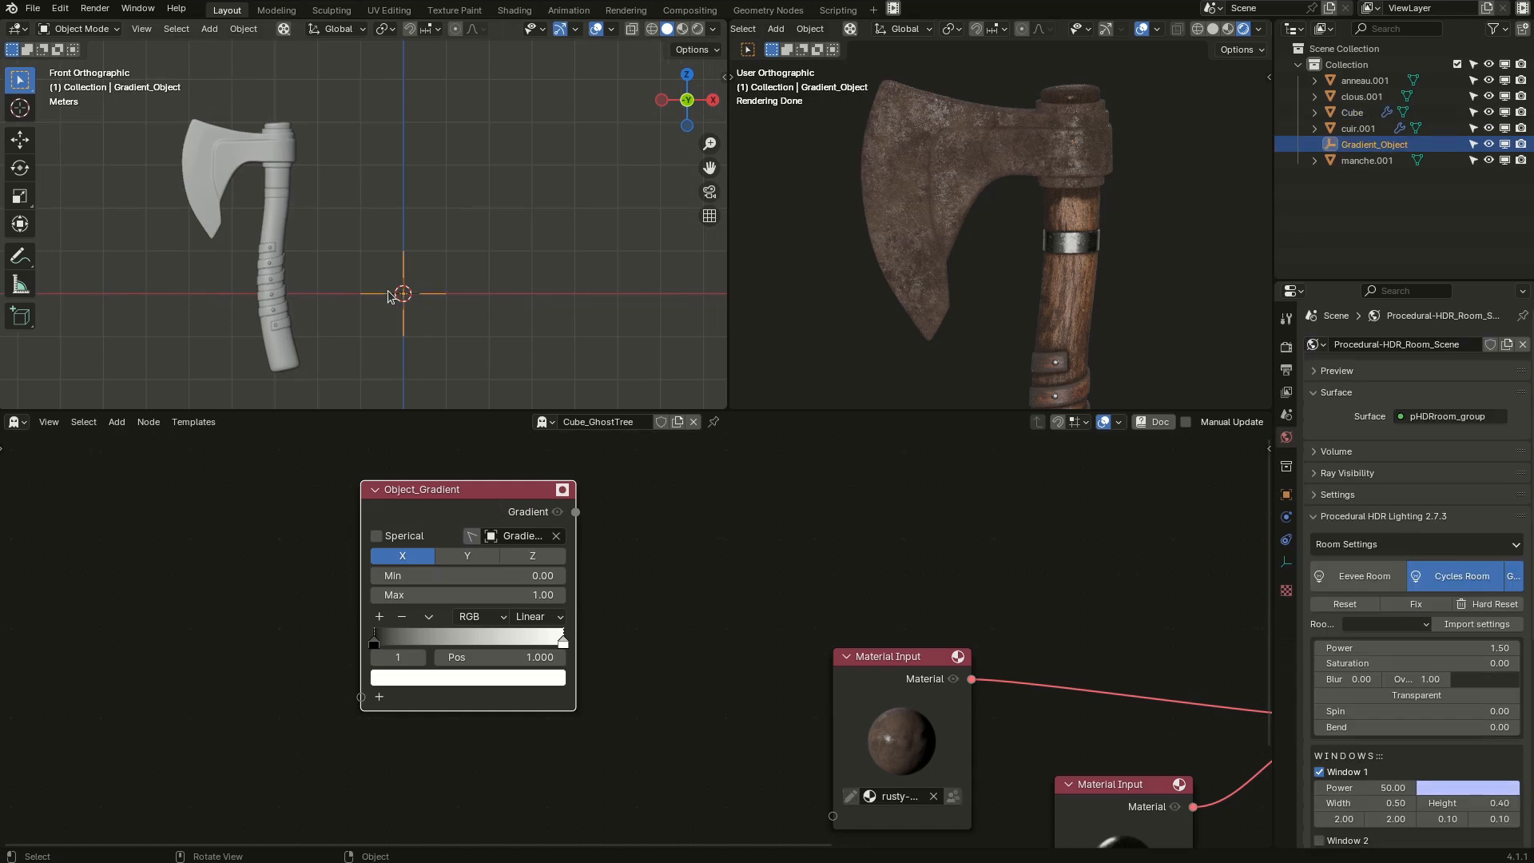
key(g)
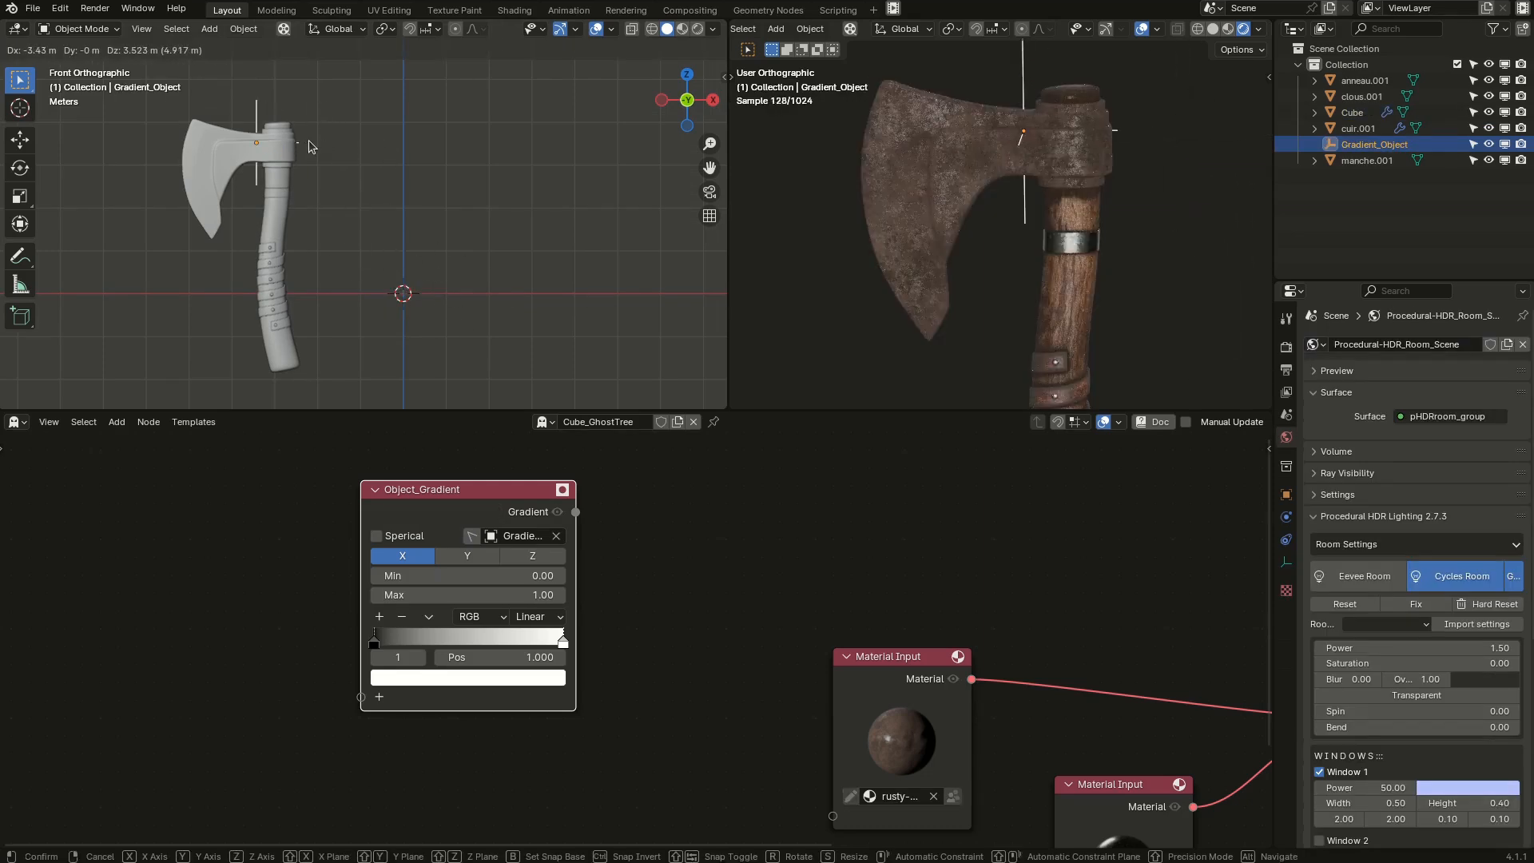
click(313, 145)
Preview the X gradient on the axe head, then test it by moving Gradient_Object across the blade and back near the handle.
click(209, 154)
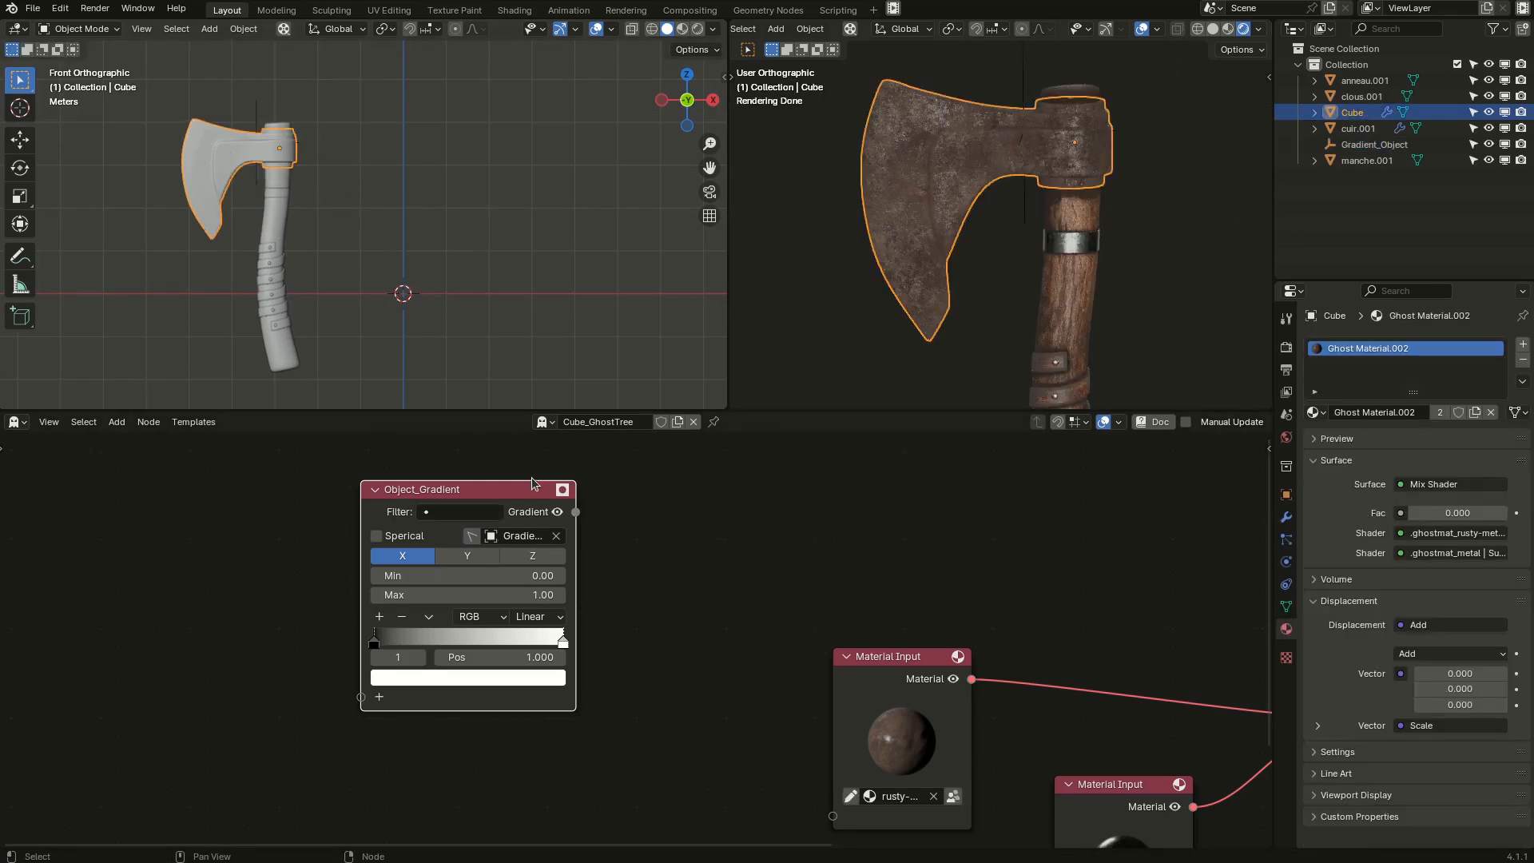
click(554, 514)
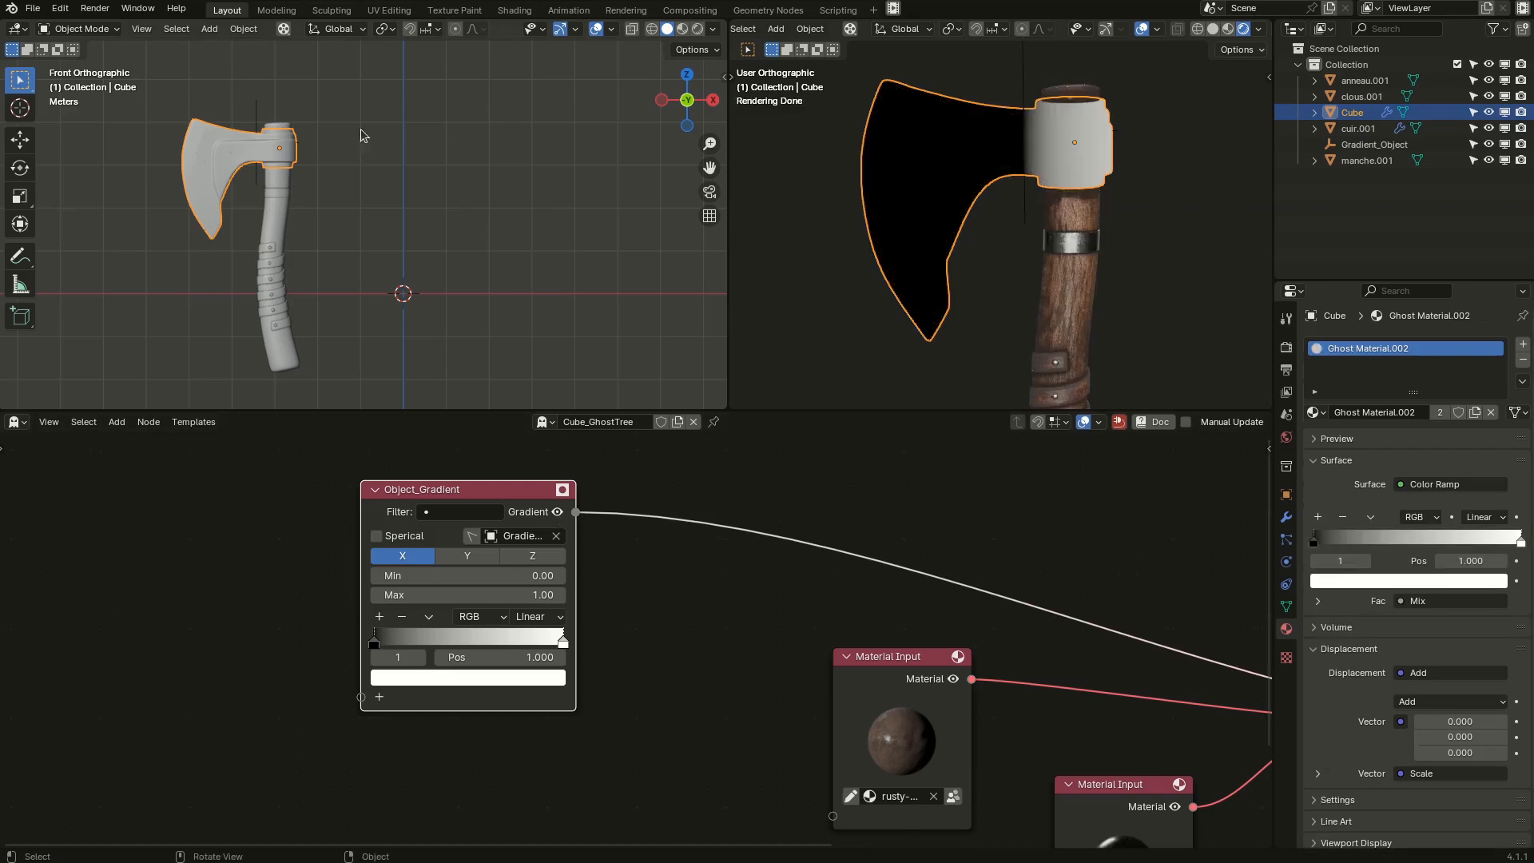
click(249, 110)
key(g)
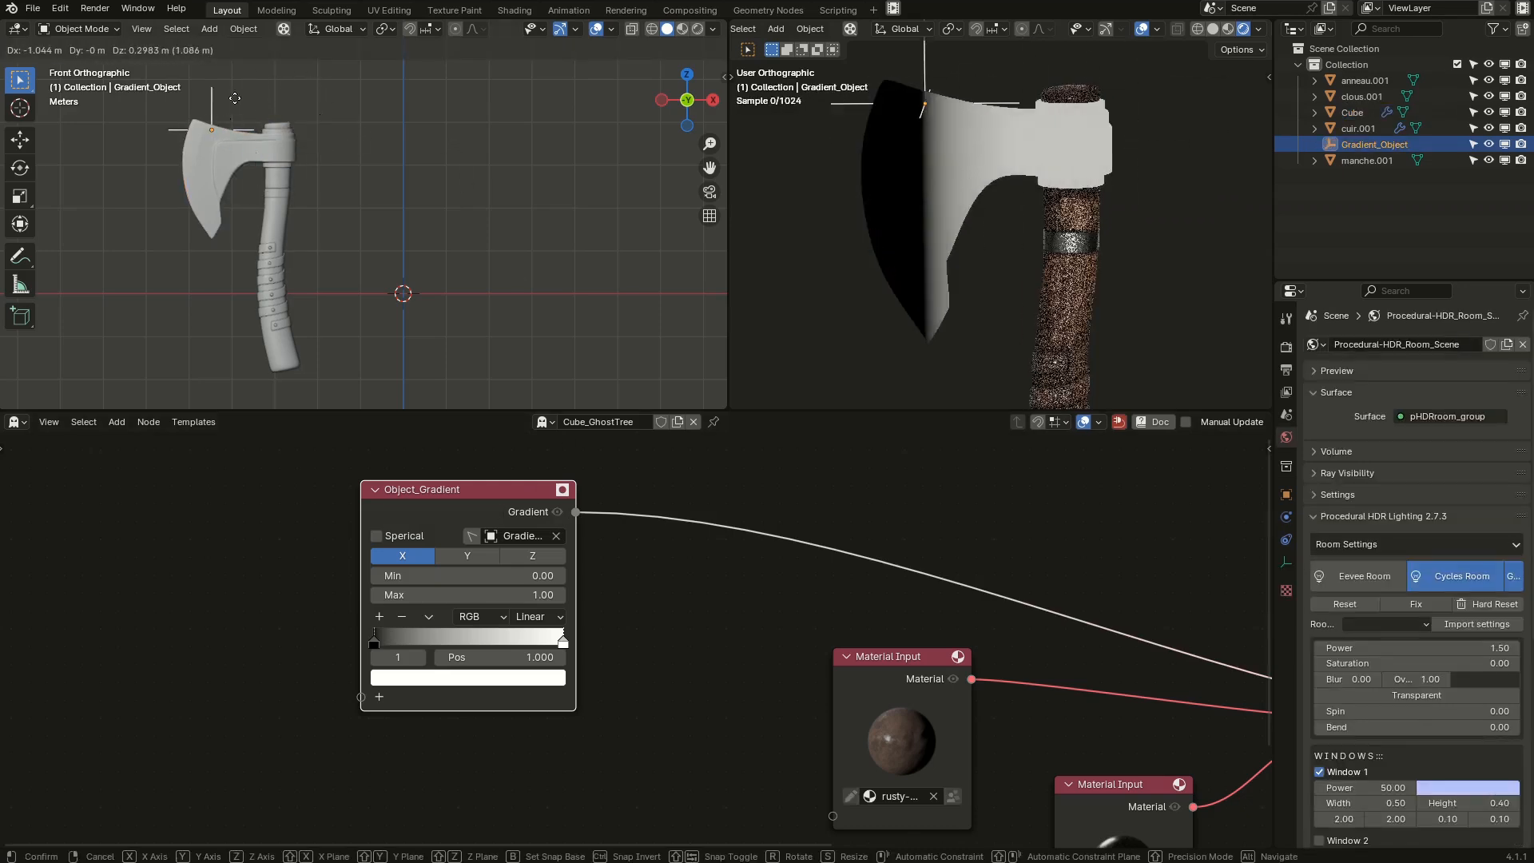
click(273, 120)
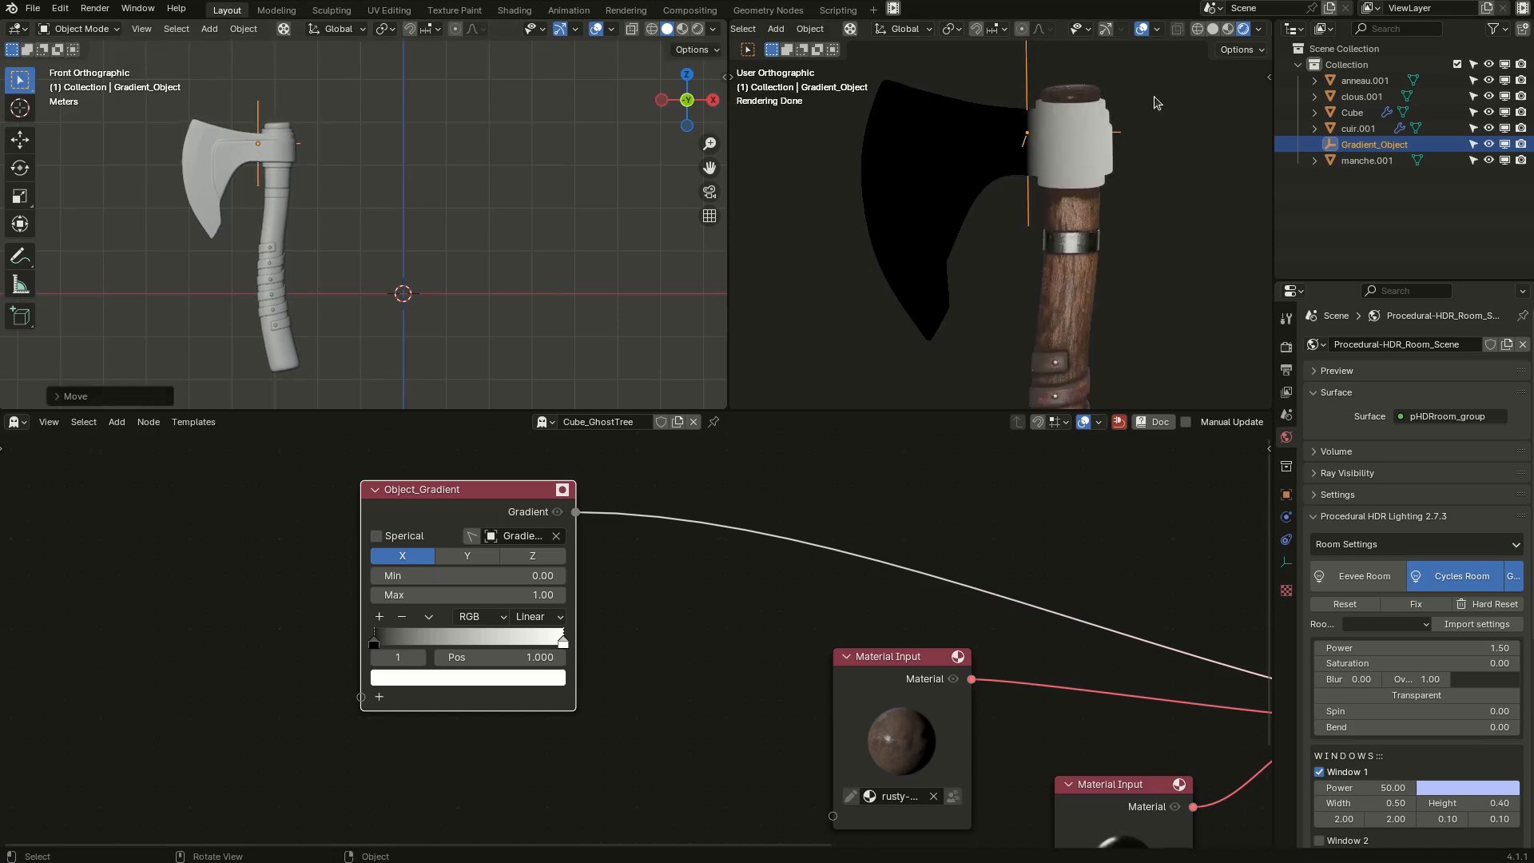
Enable the Sperical option on the Object_Gradient node and set its black ramp stop to position 0.868.
click(425, 543)
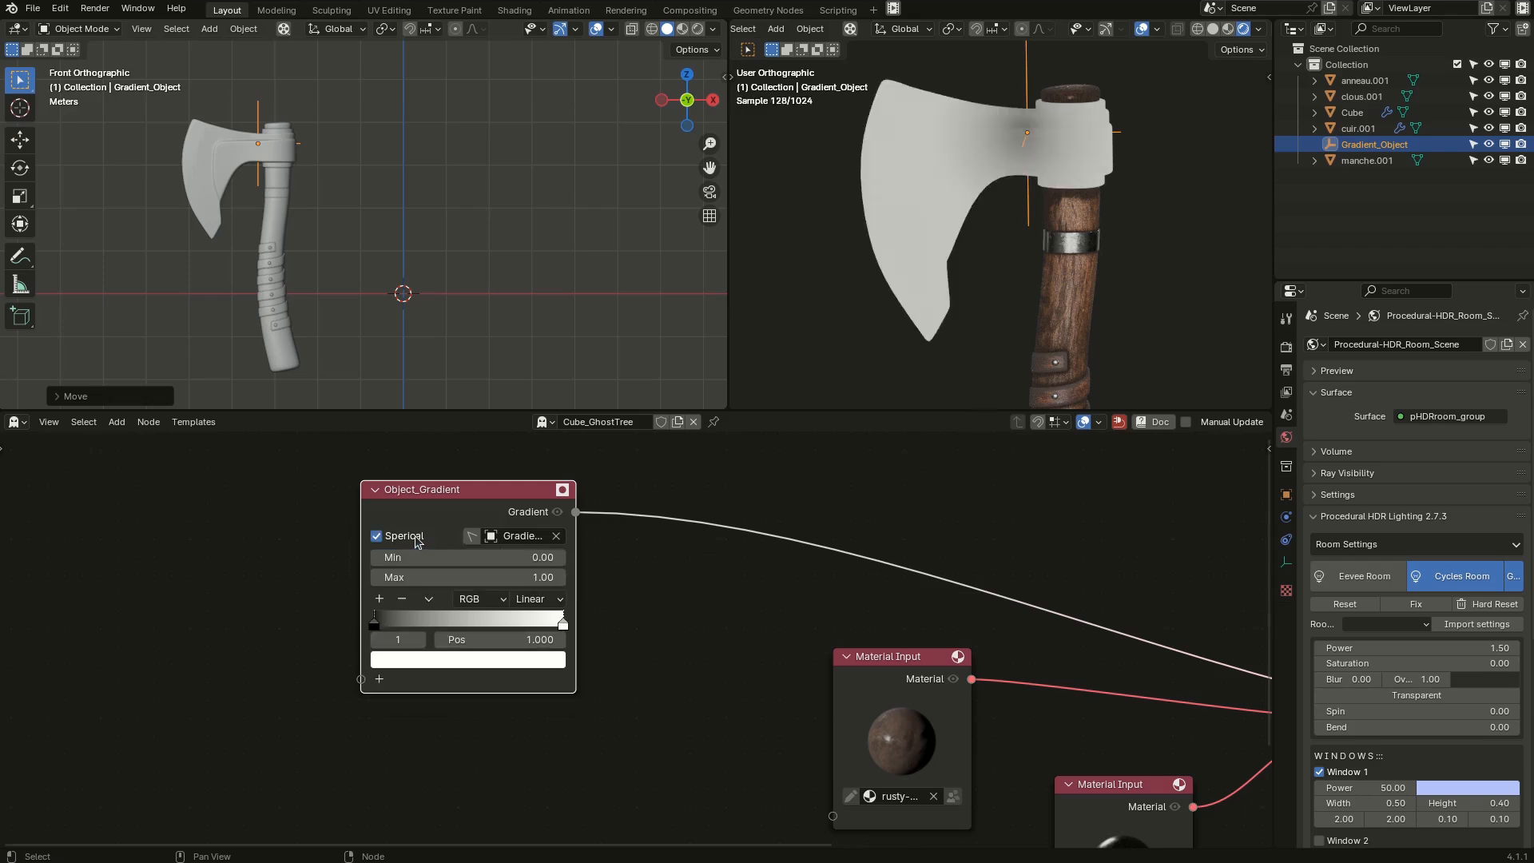
mouse_move(559, 623)
mouse_down()
mouse_move(399, 630)
mouse_move(590, 627)
mouse_up()
drag(417, 625, 559, 626)
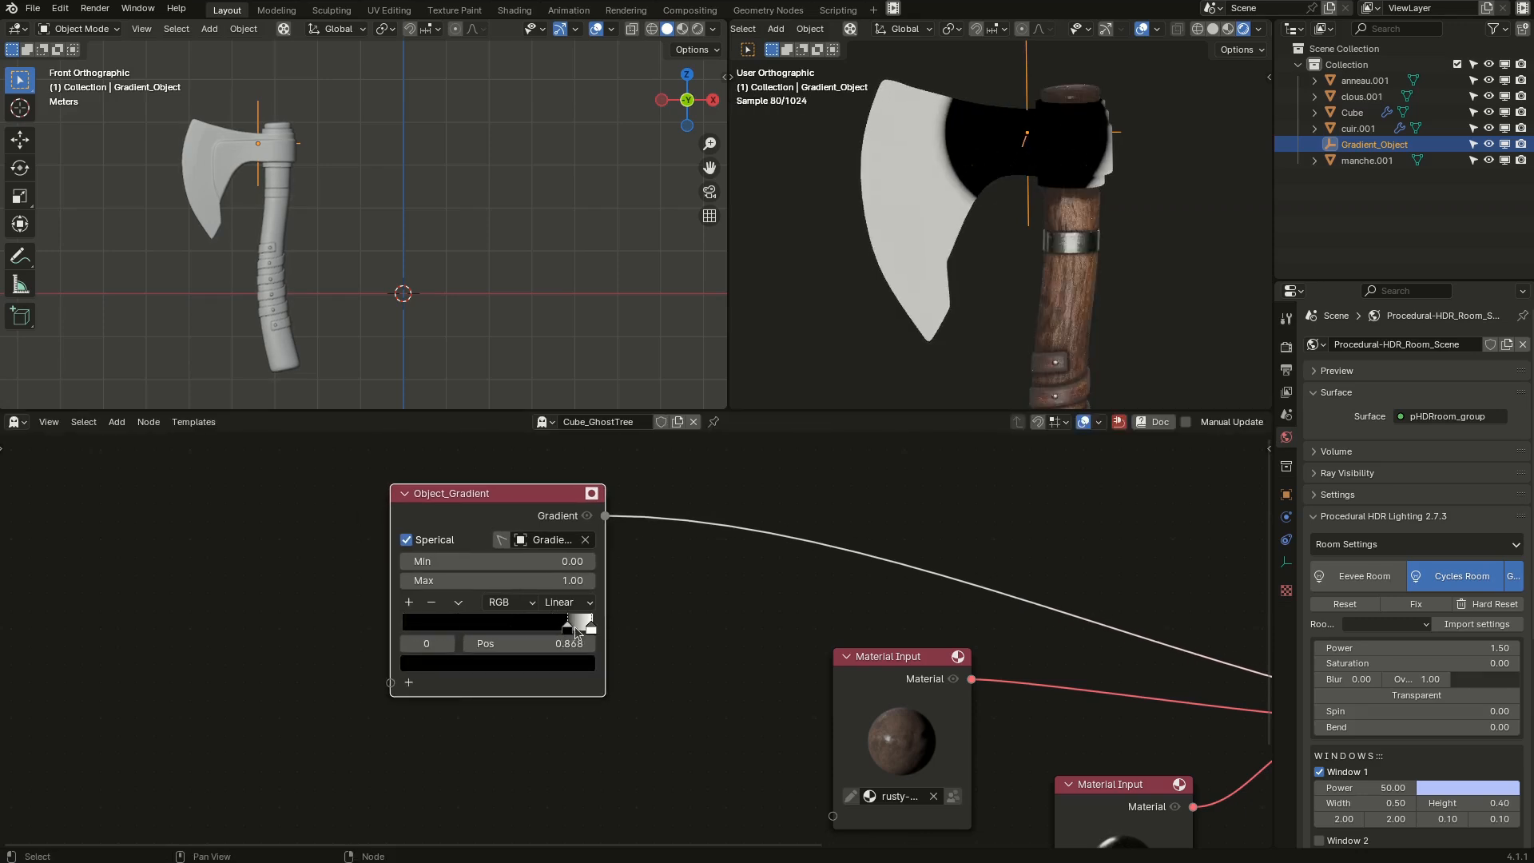
Move Gradient_Object behind the handle and scale it up so the white part of the mask covers only the blade's cutting edge.
key(g)
click(365, 128)
key(s)
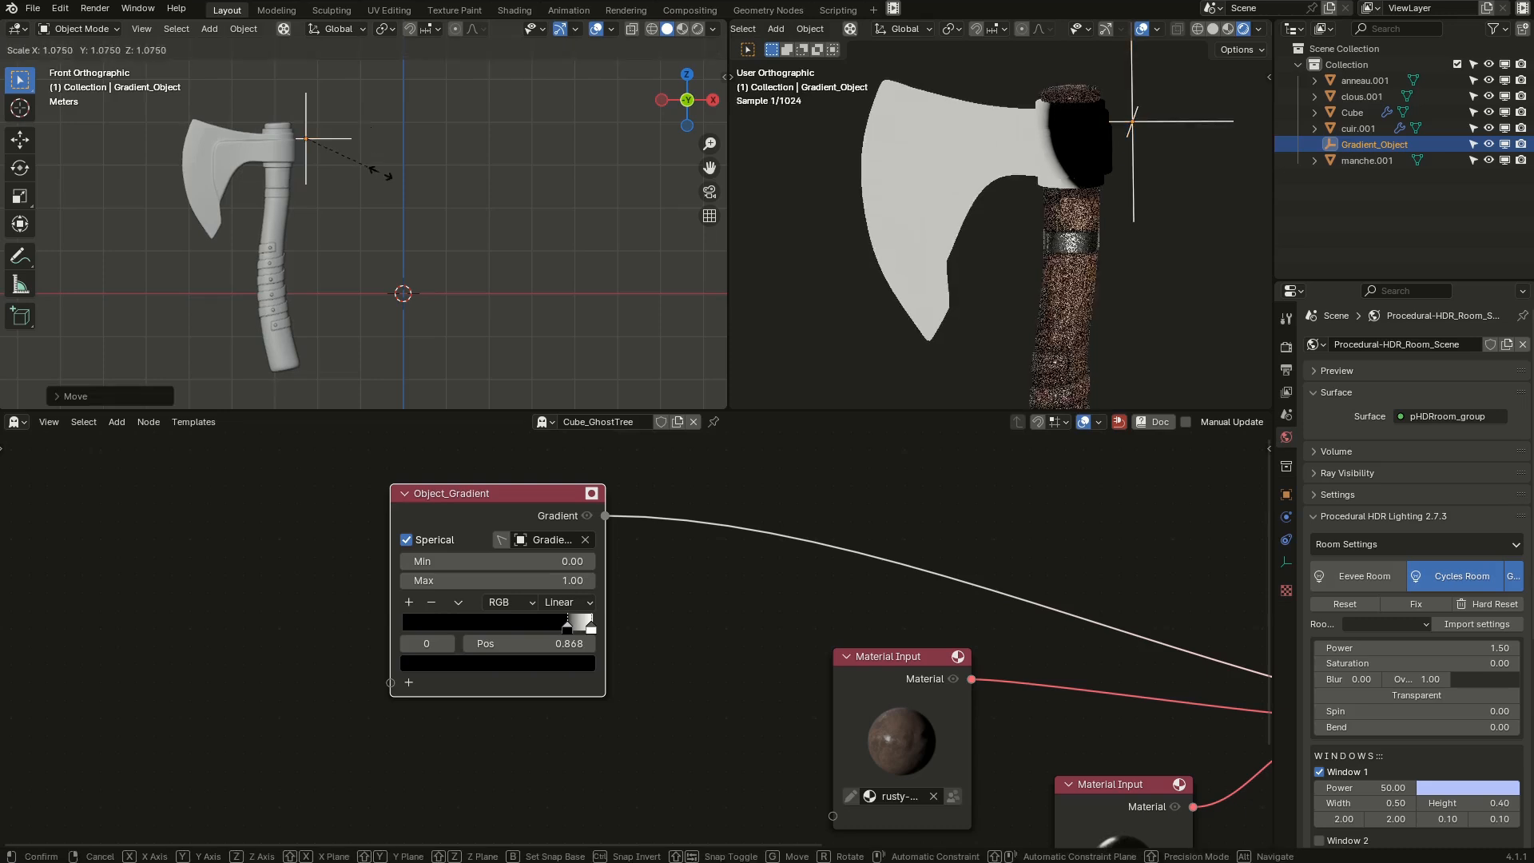
click(399, 192)
key(g)
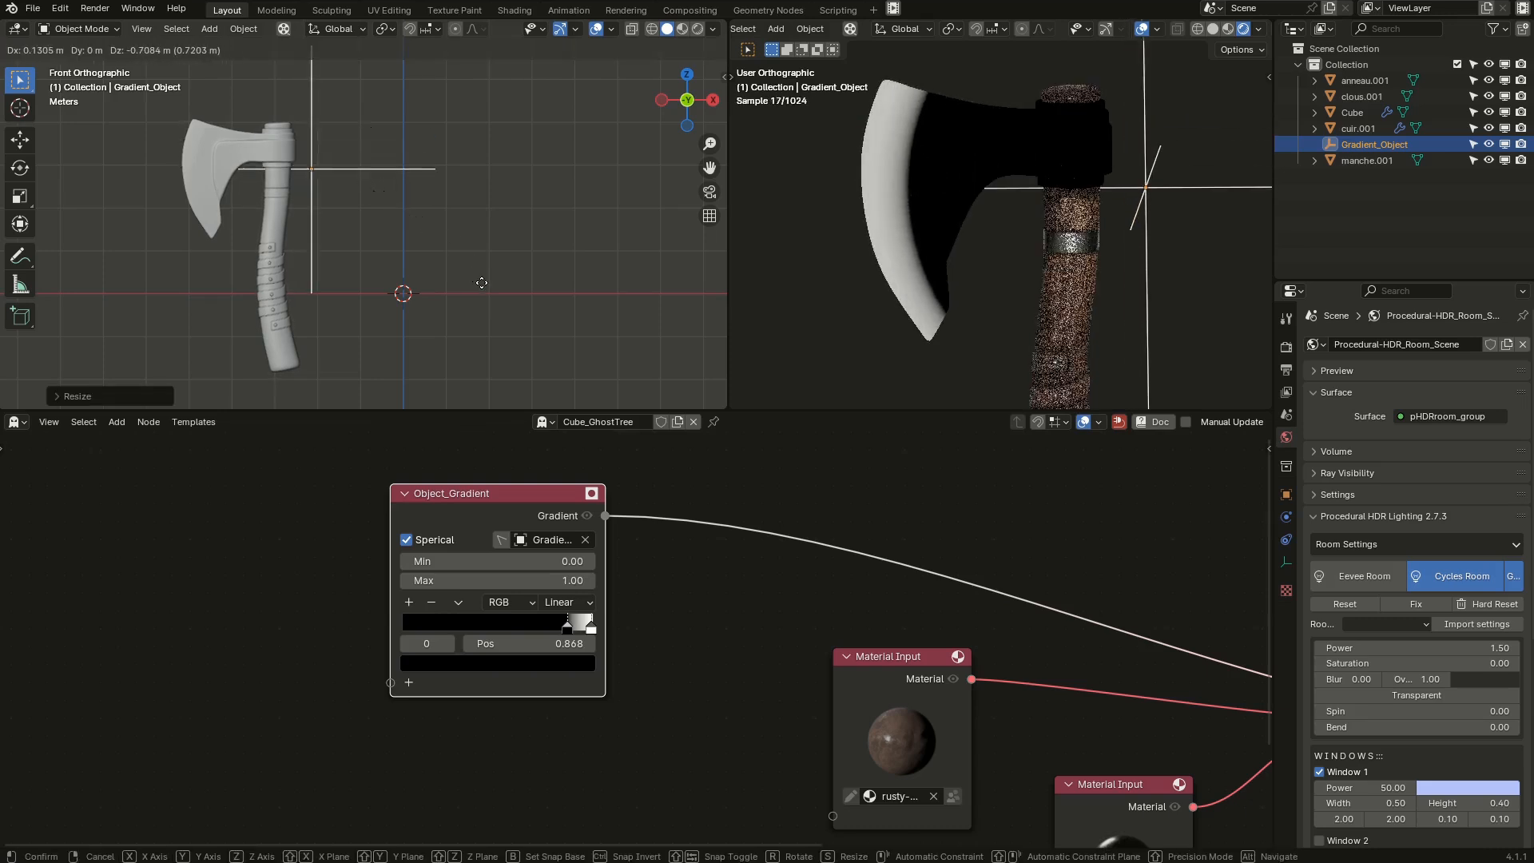
click(477, 274)
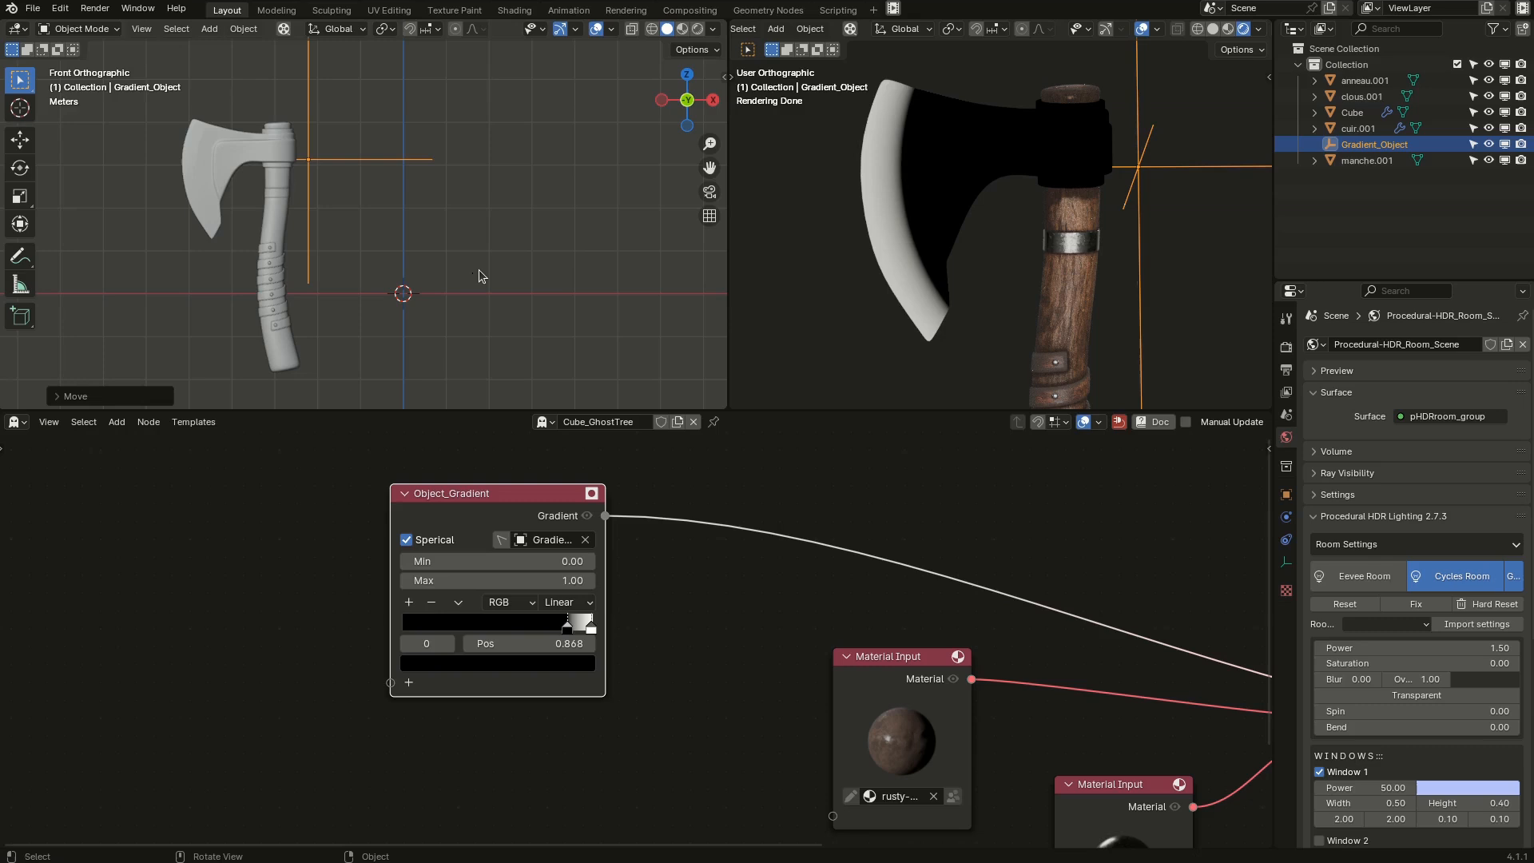
middle_drag(995, 240, 1015, 209)
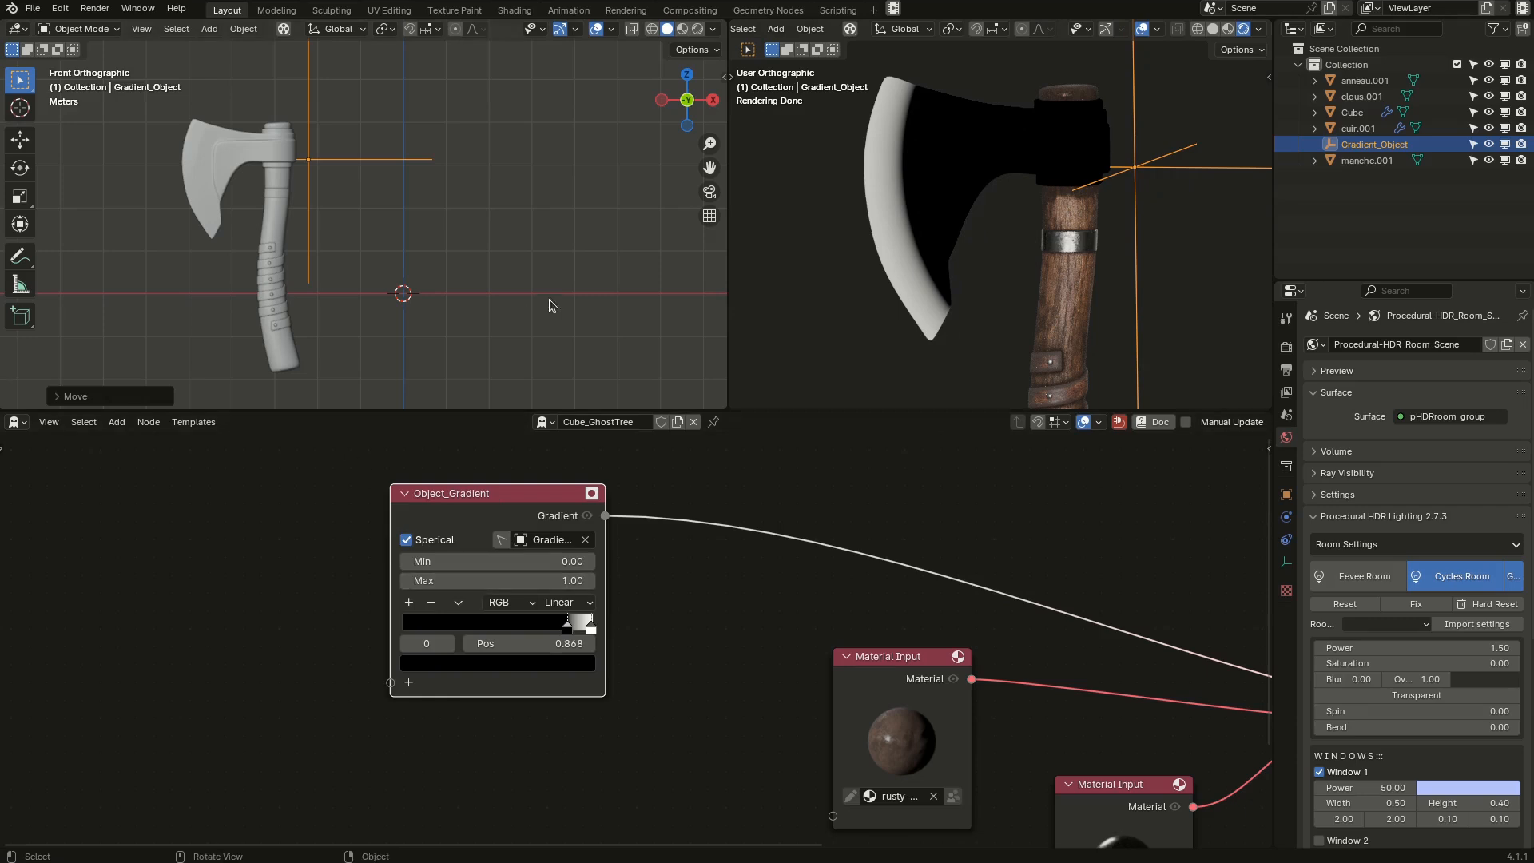
Switch the selection from Gradient_Object back to the axe head so that its ghost nodes can be edited.
click(441, 282)
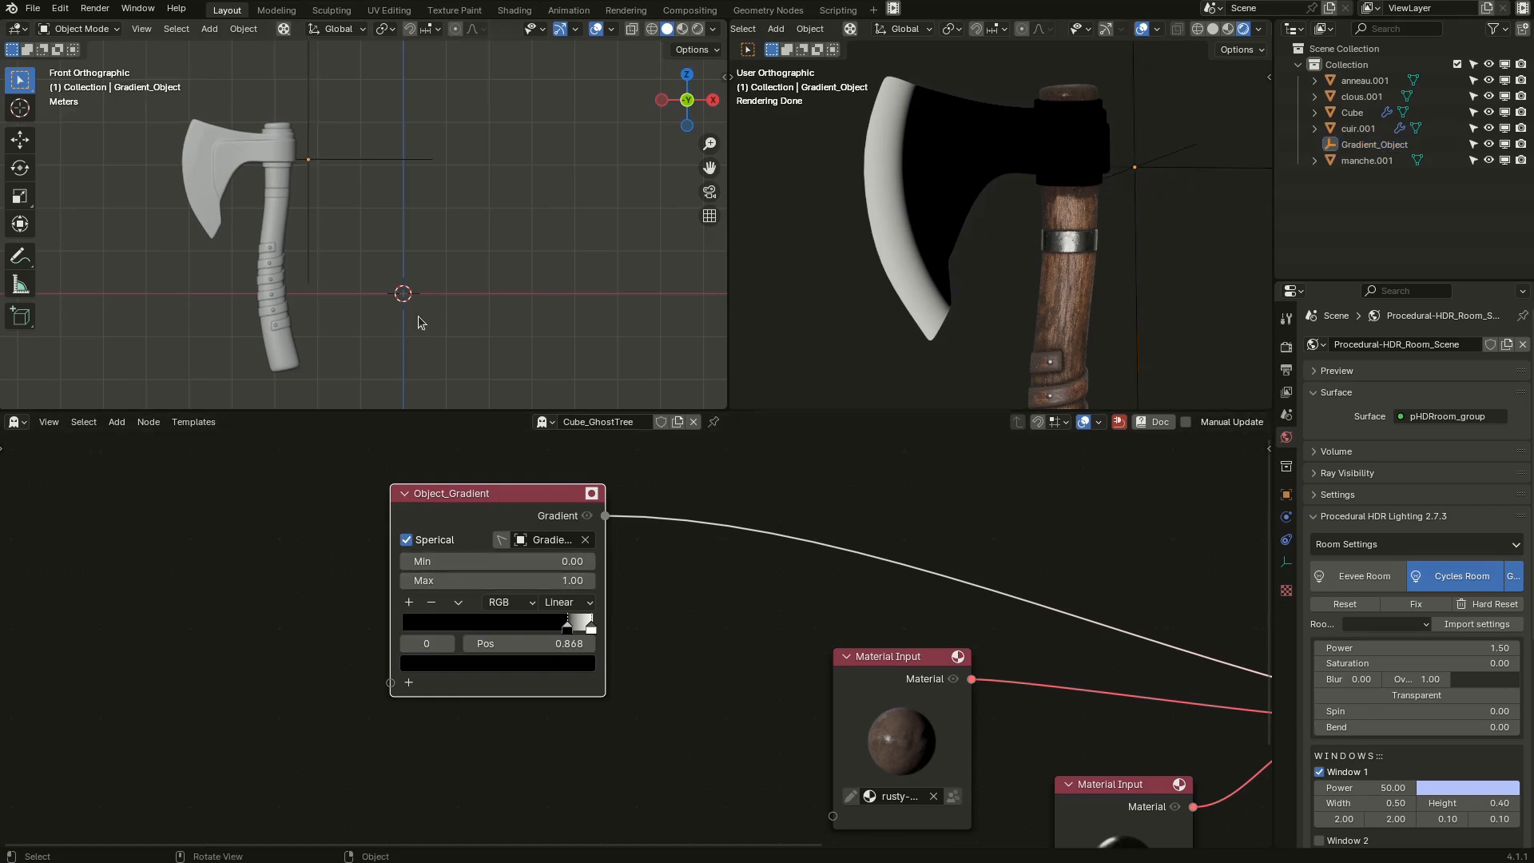
click(381, 165)
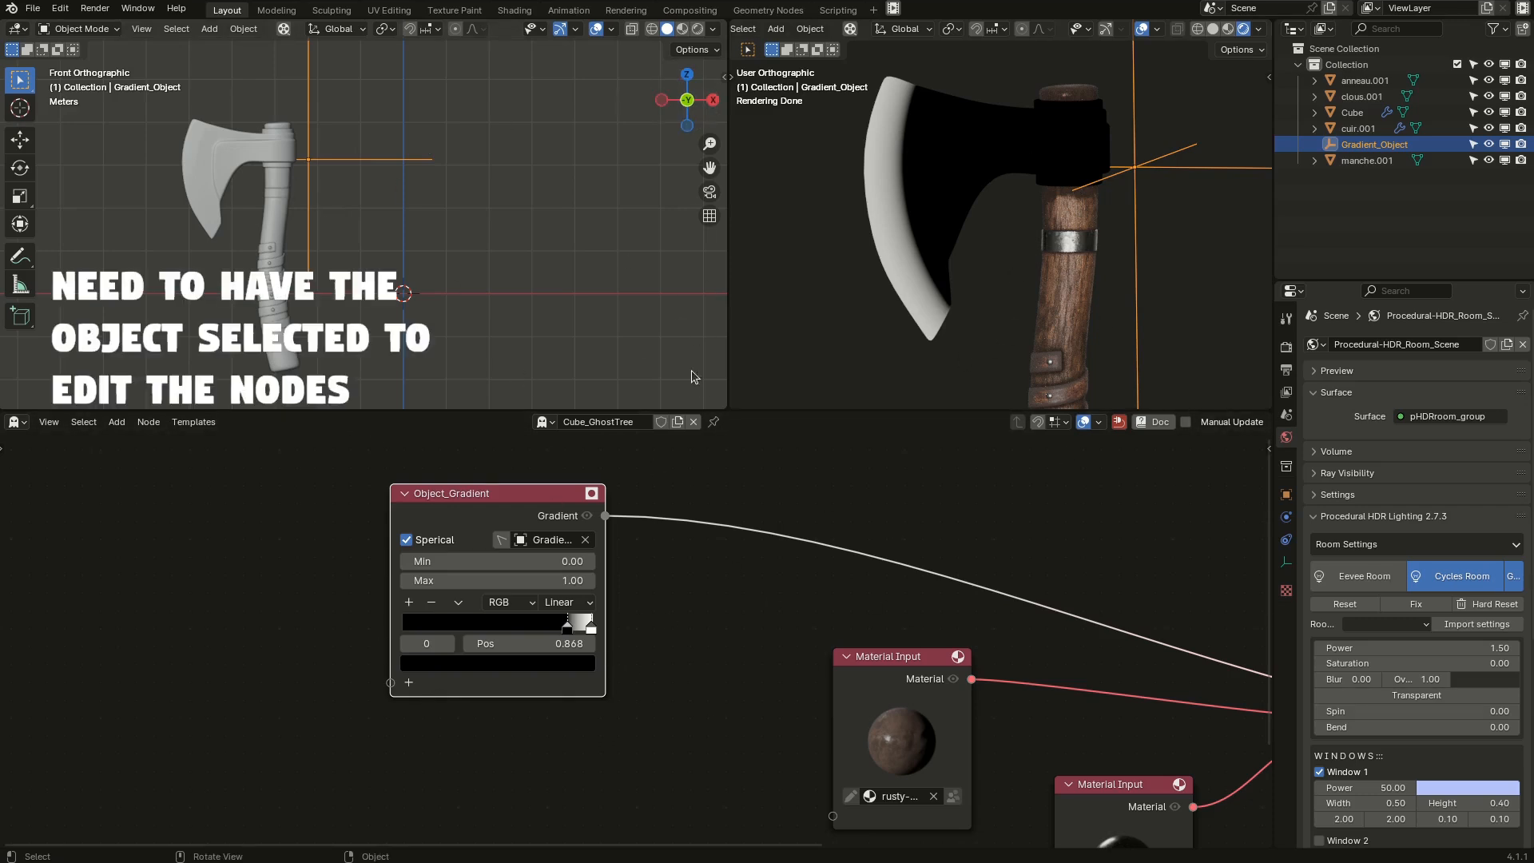
click(957, 689)
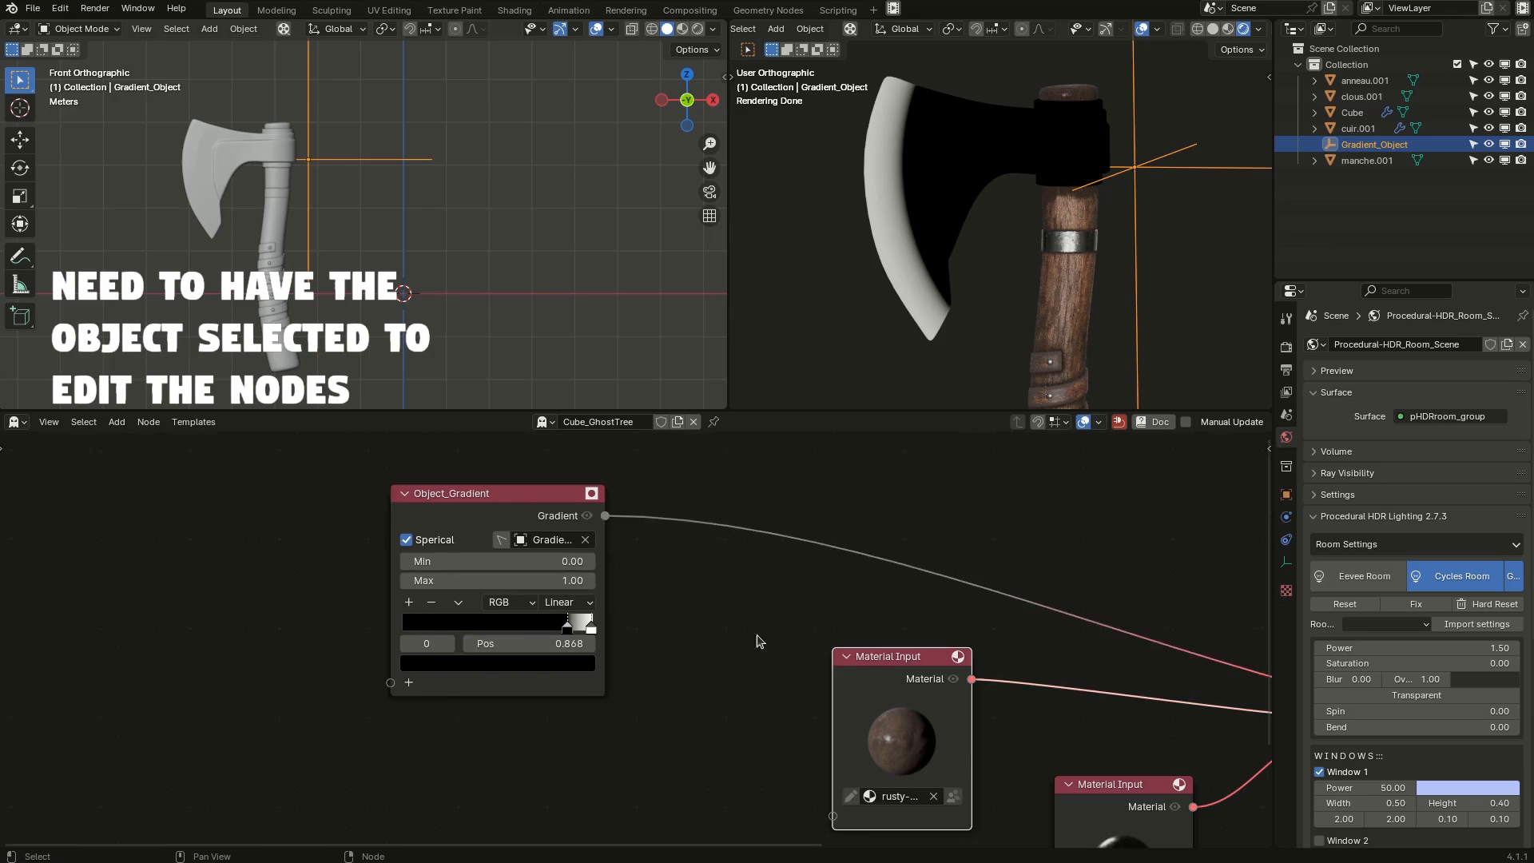
click(216, 148)
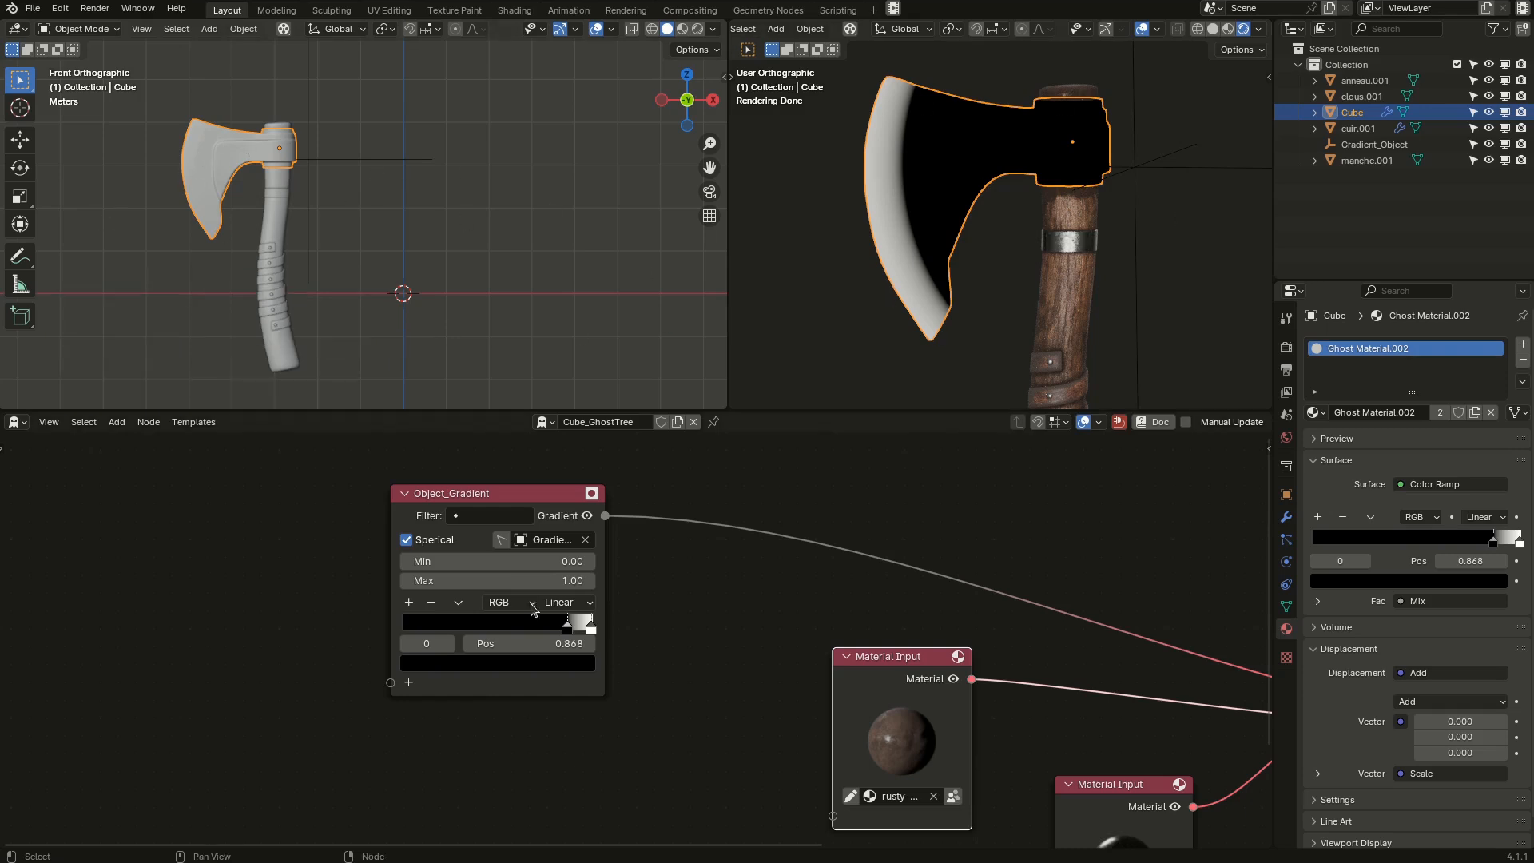
Add a Smart Mask node to the axe head's ghost tree, choose the Oxidation mask, and preview it on the blade.
scroll(823, 543, down, 2)
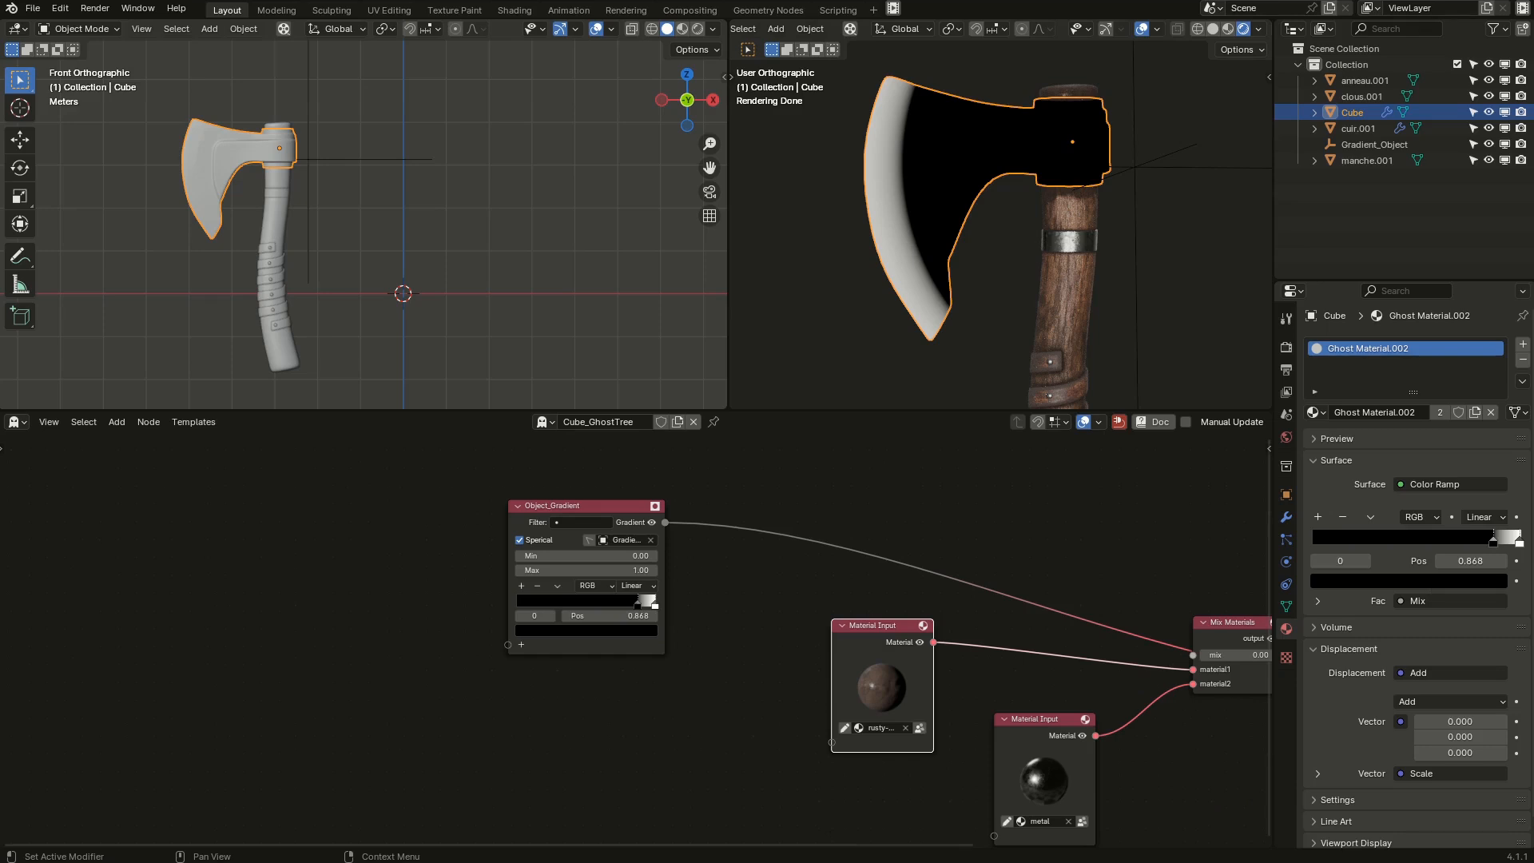
scroll(462, 585, down, 3)
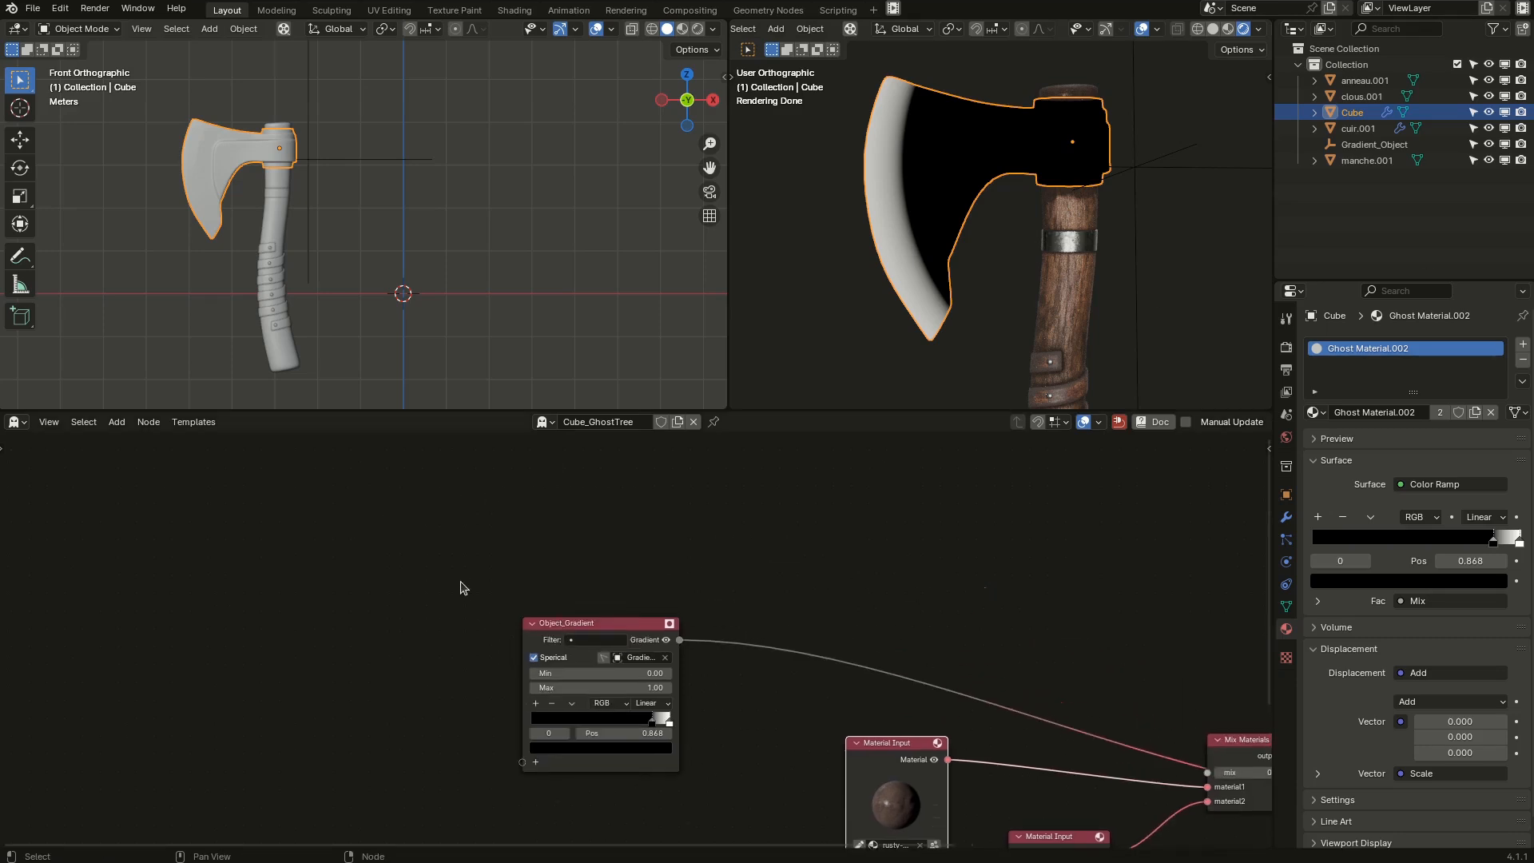
key(shift+a)
mouse_move(367, 581)
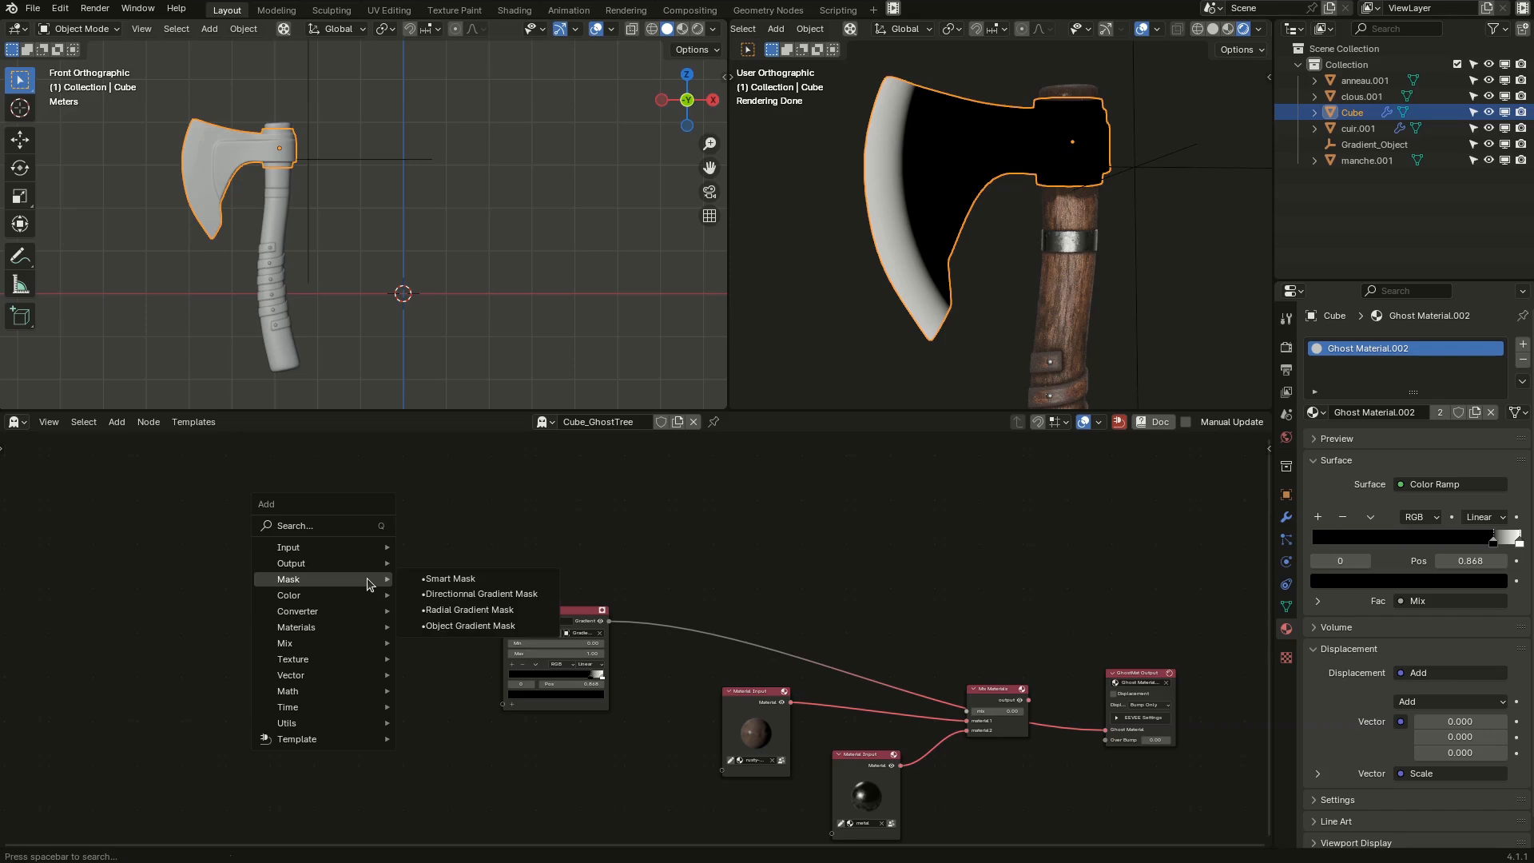
click(513, 578)
click(284, 491)
click(334, 515)
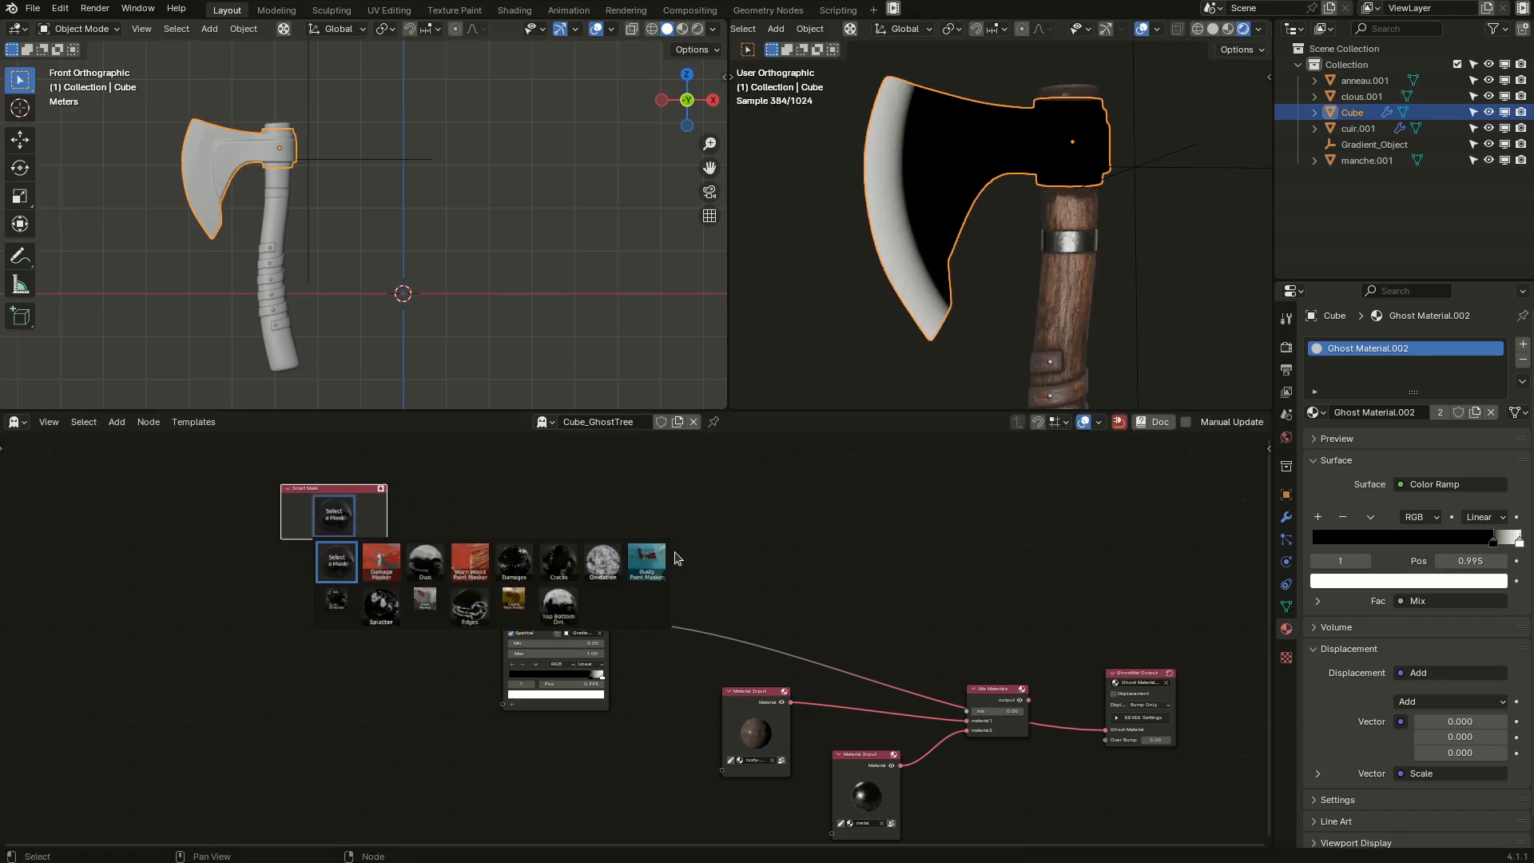
click(603, 561)
scroll(345, 530, up, 1)
click(388, 491)
middle_drag(388, 490, 520, 506)
Add a Noise ramp node, feed Oxidation into Noise and the Object_Gradient output into Gradient, and preview its result.
key(shift+a)
mouse_move(669, 569)
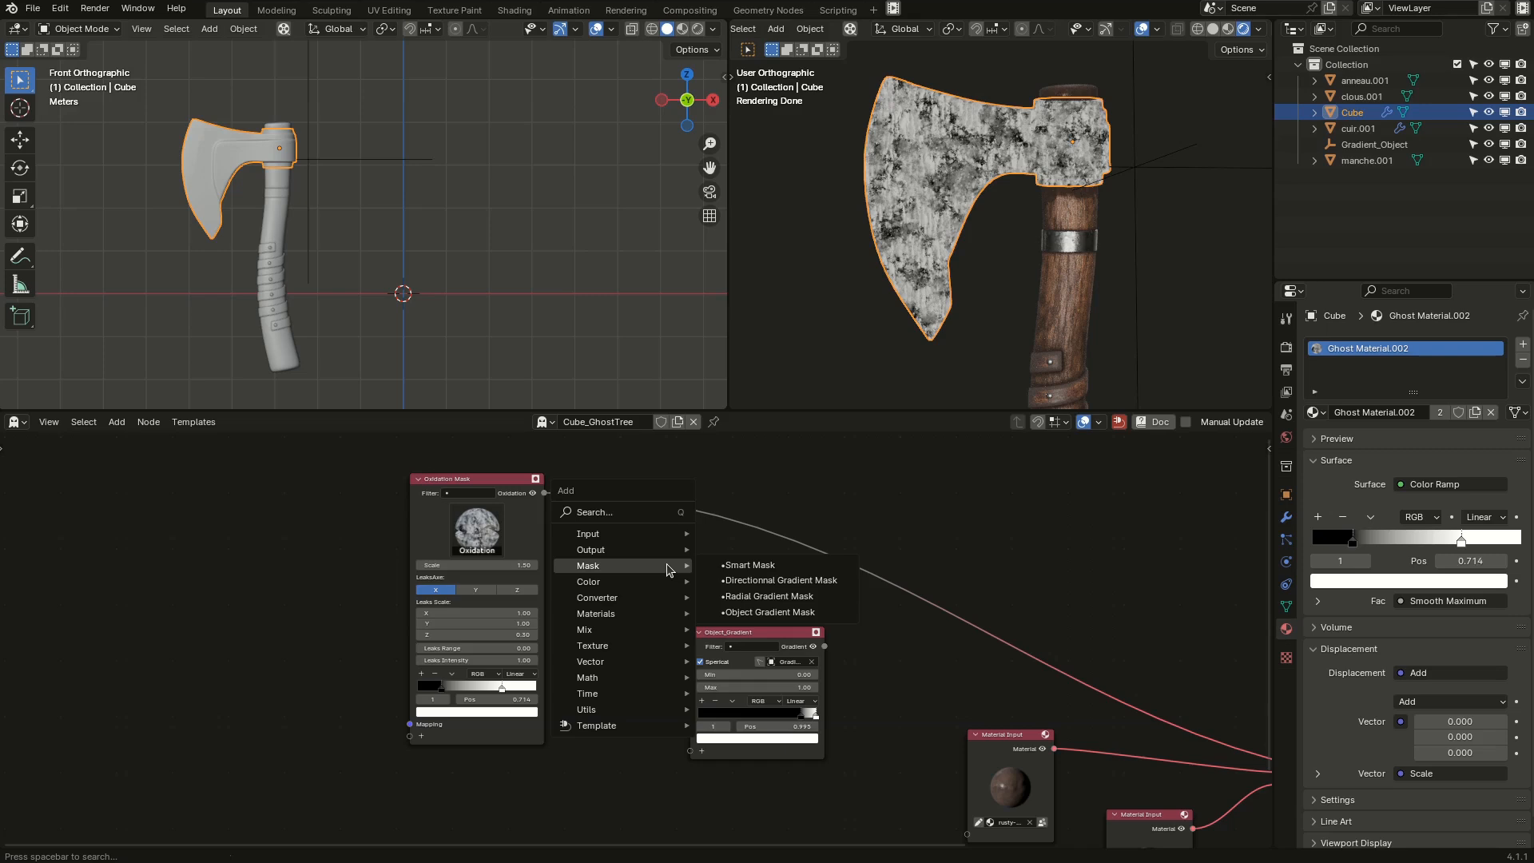
text(noise)
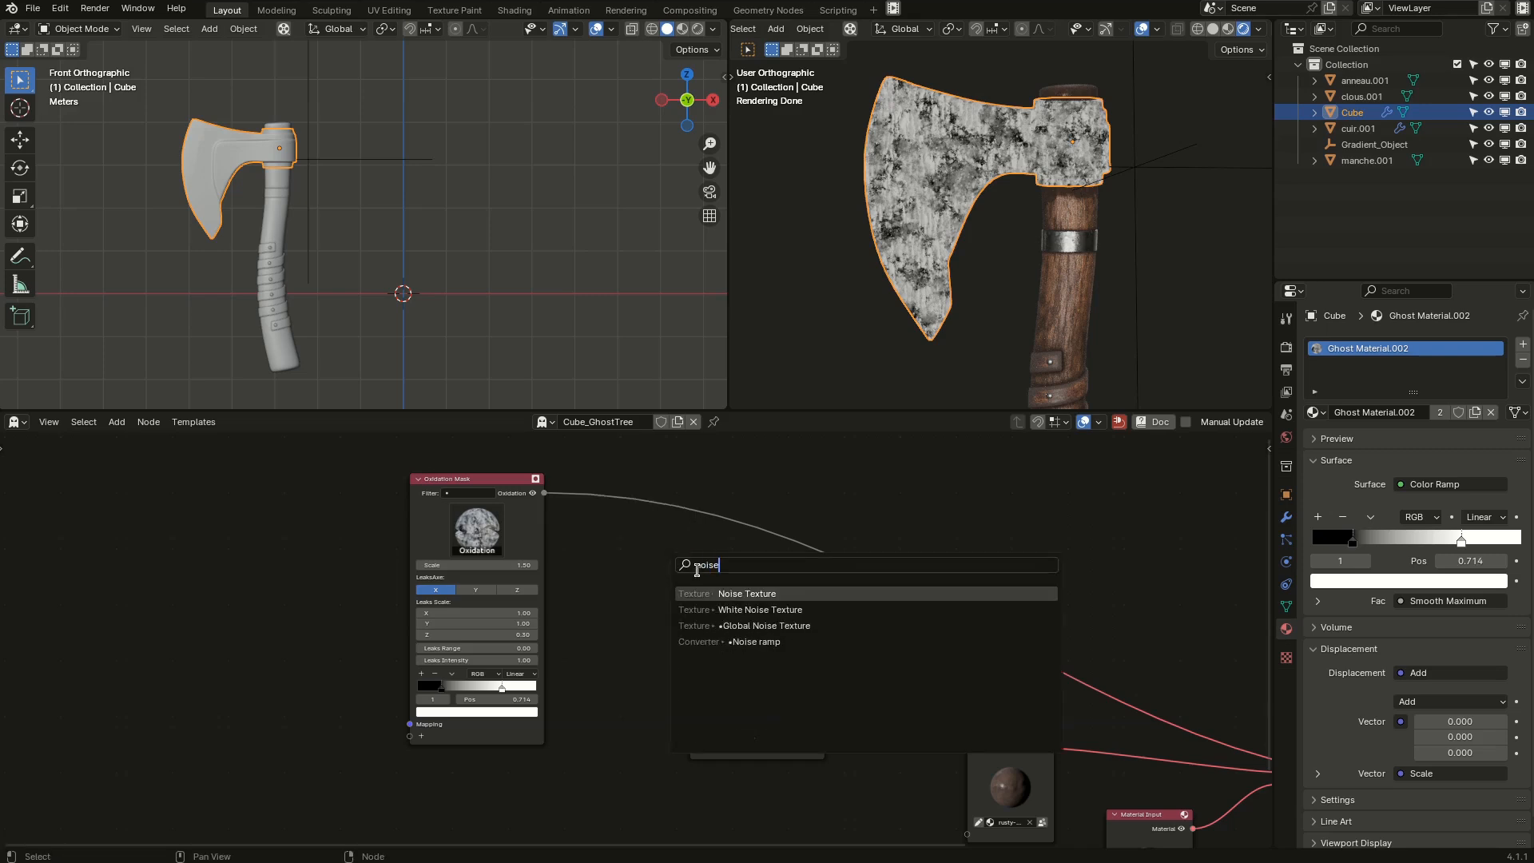
click(711, 642)
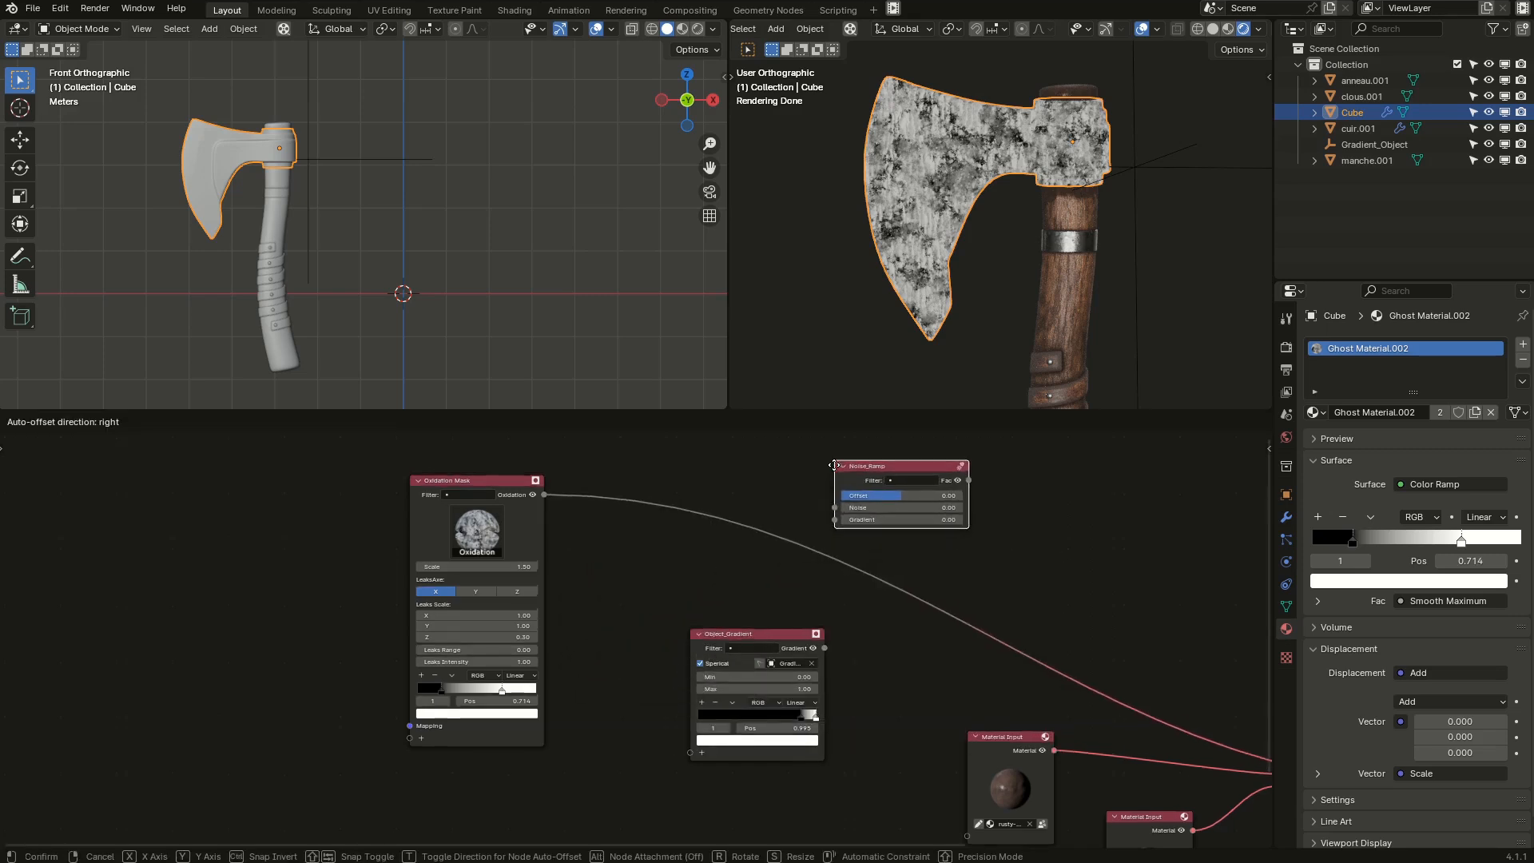
click(795, 459)
drag(544, 538, 791, 549)
drag(796, 690, 791, 562)
ctrl+shift+click(916, 485)
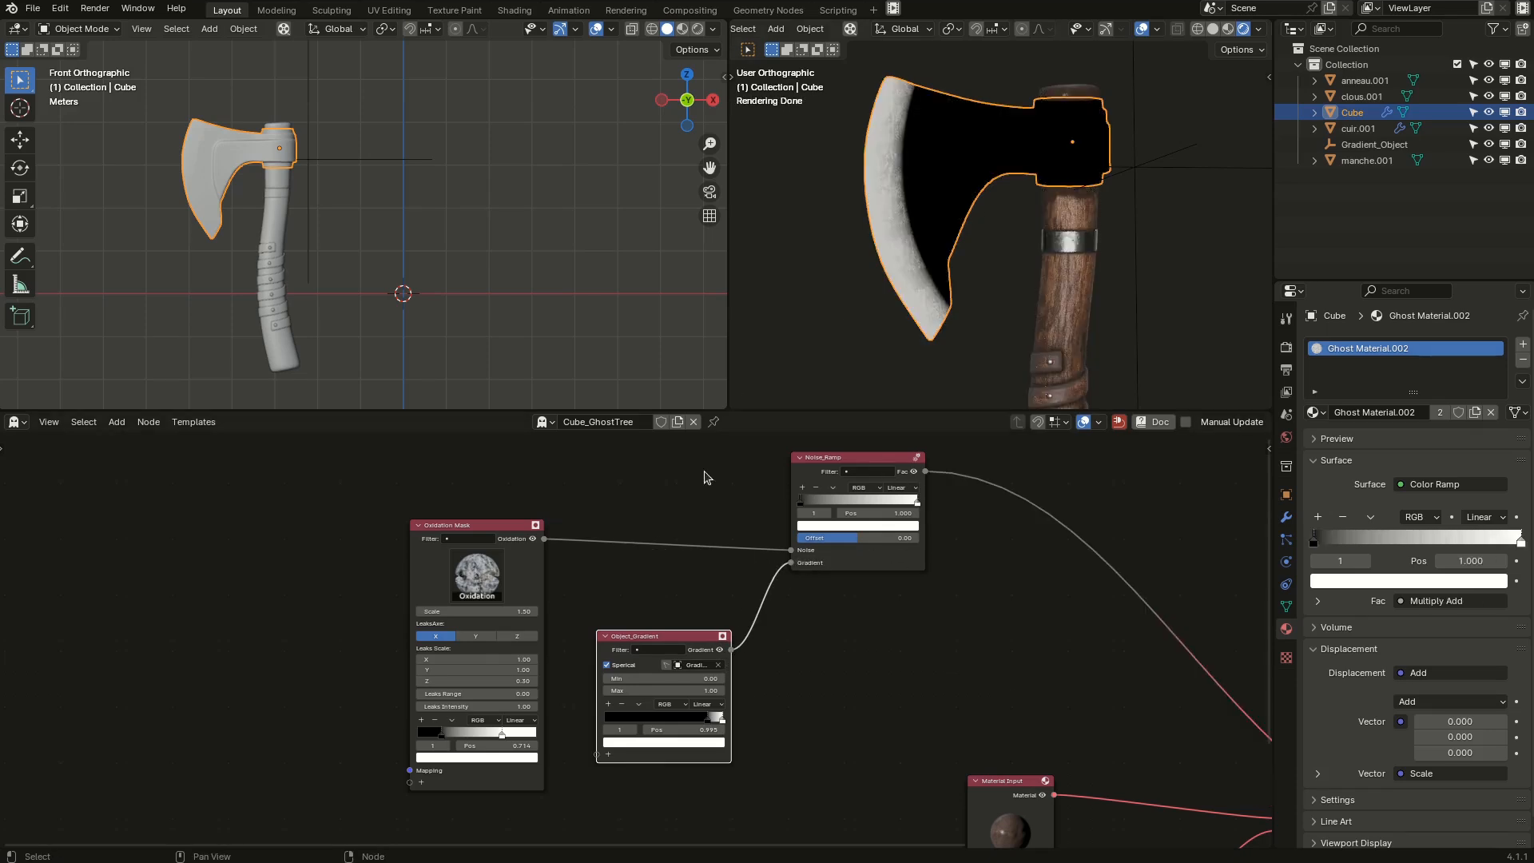
Set the Noise_Ramp black stop to position 0.727 and inspect the broken-up mask edge along the blade.
scroll(703, 478, up, 1)
drag(835, 505, 921, 506)
scroll(896, 291, up, 3)
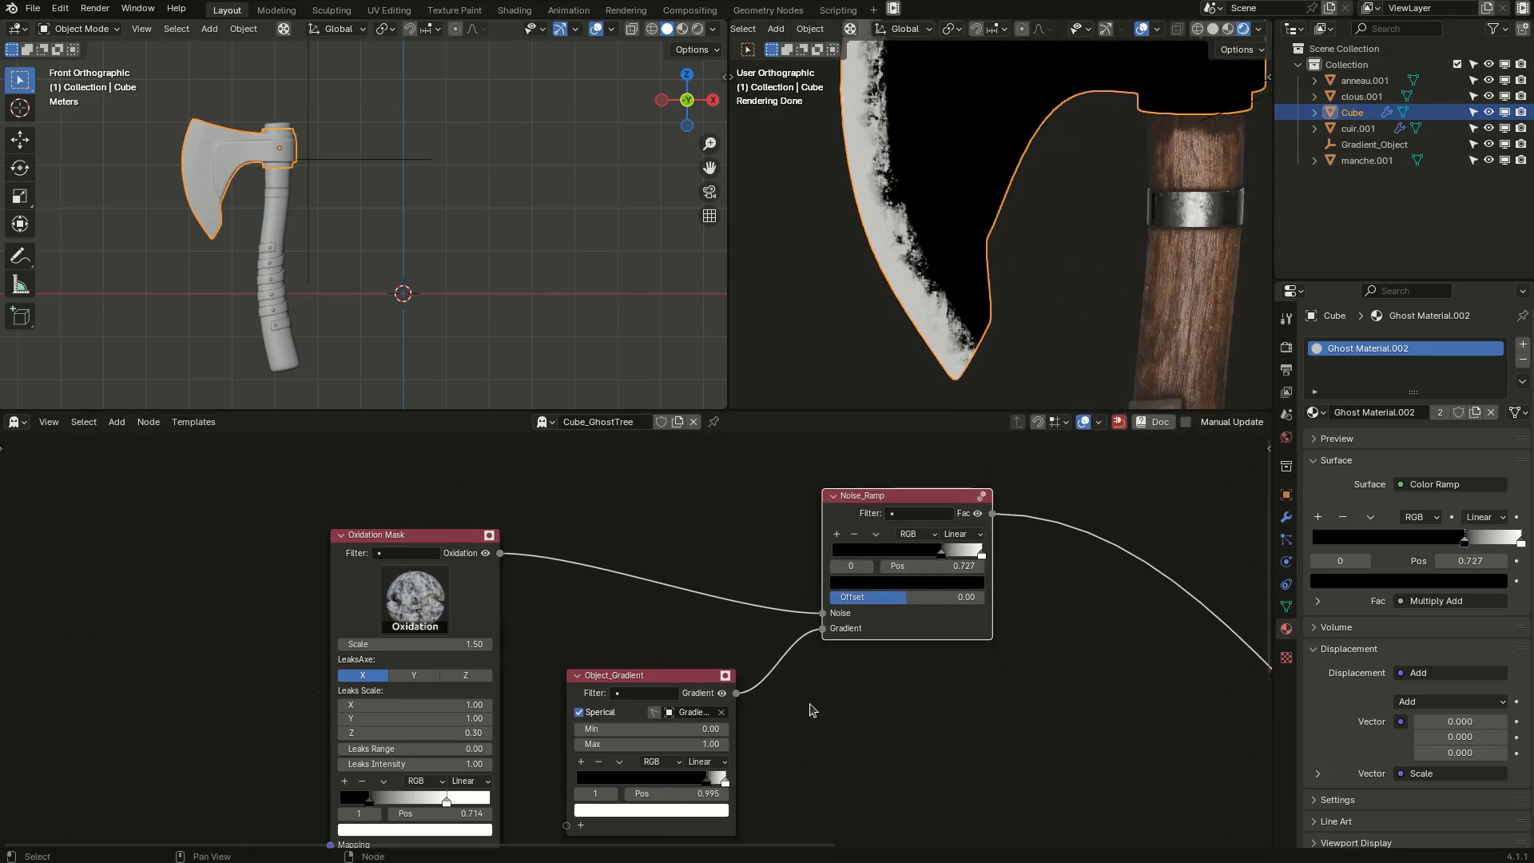
scroll(888, 375, up, 1)
scroll(924, 280, up, 1)
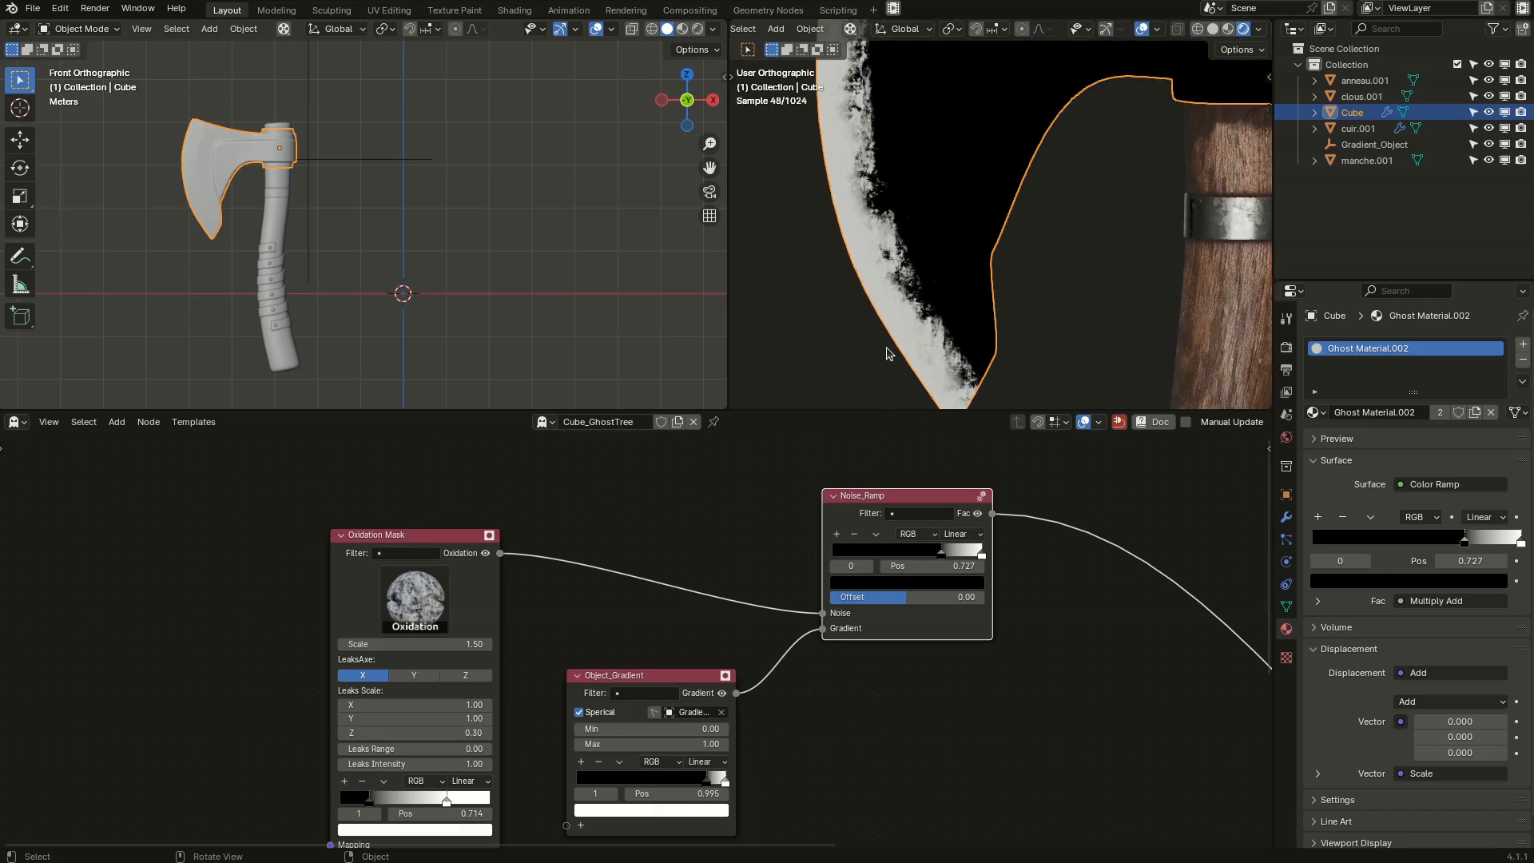
middle_drag(692, 669, 861, 650)
drag(825, 660, 826, 645)
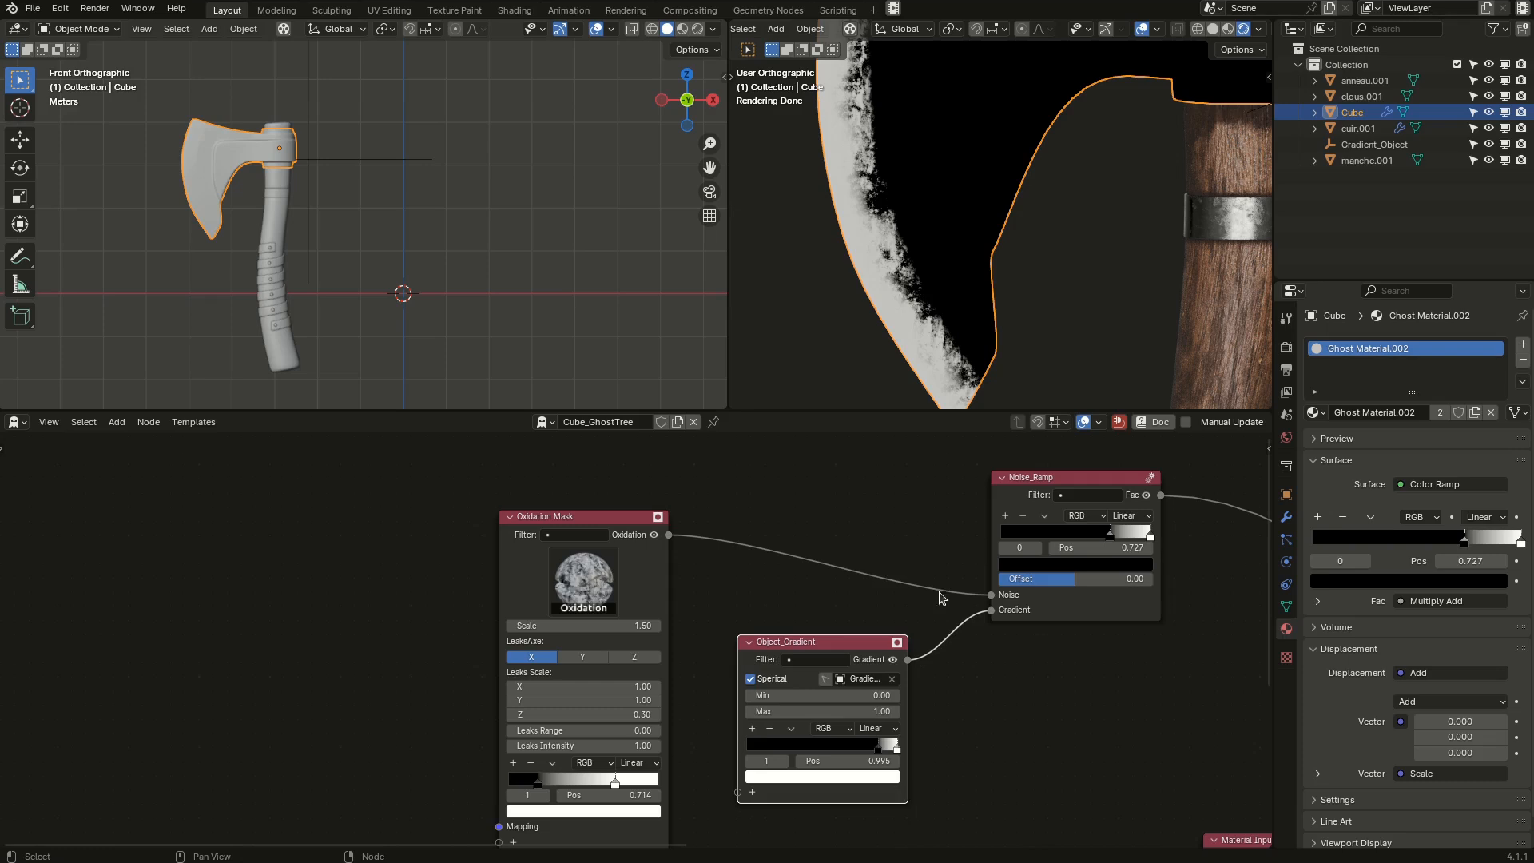
scroll(882, 284, down, 5)
scroll(942, 320, up, 5)
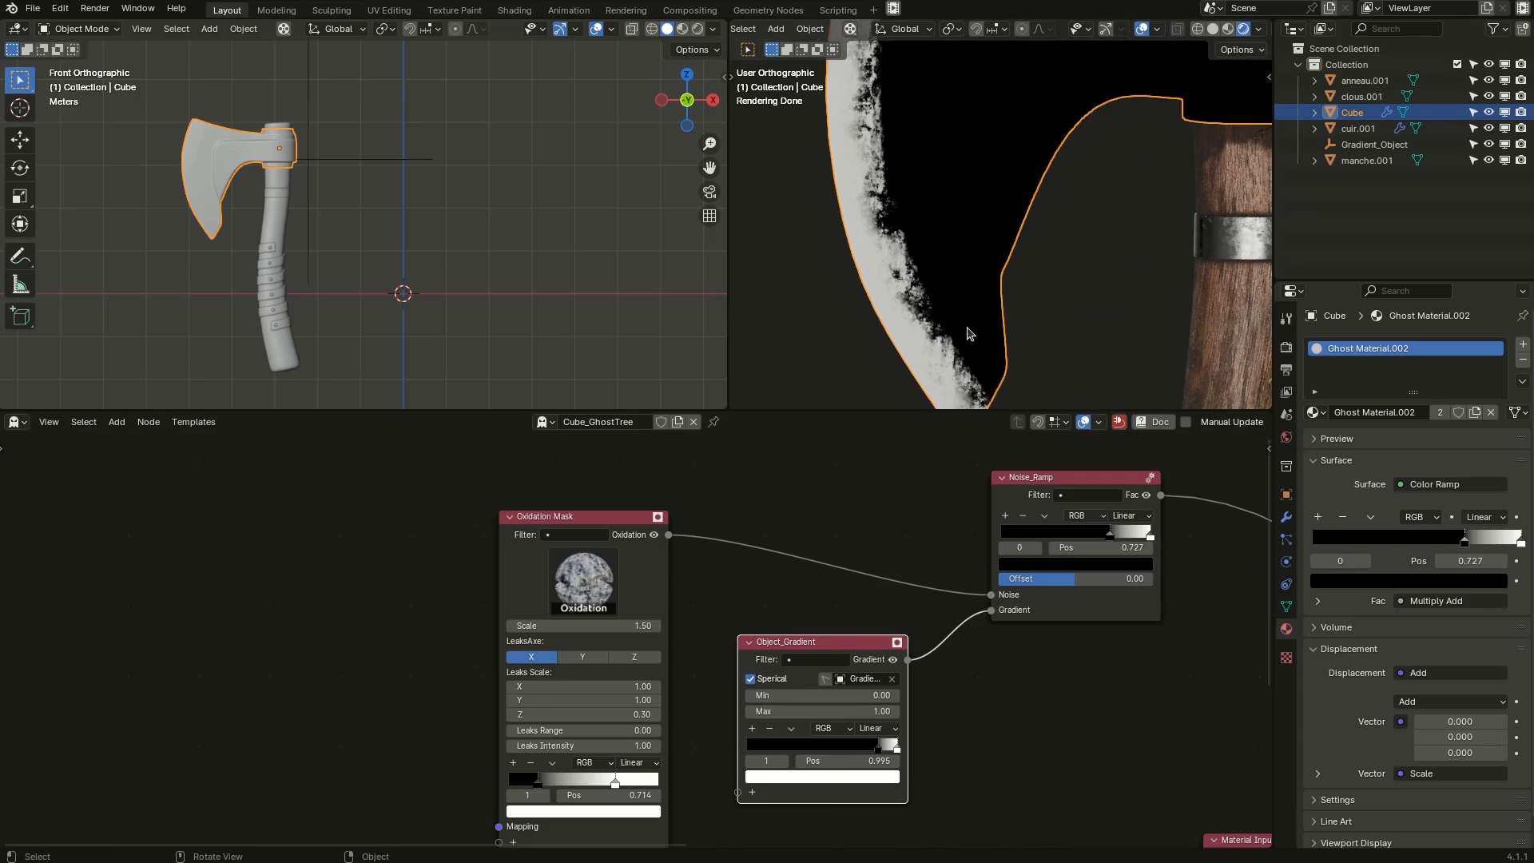
scroll(950, 306, down, 2)
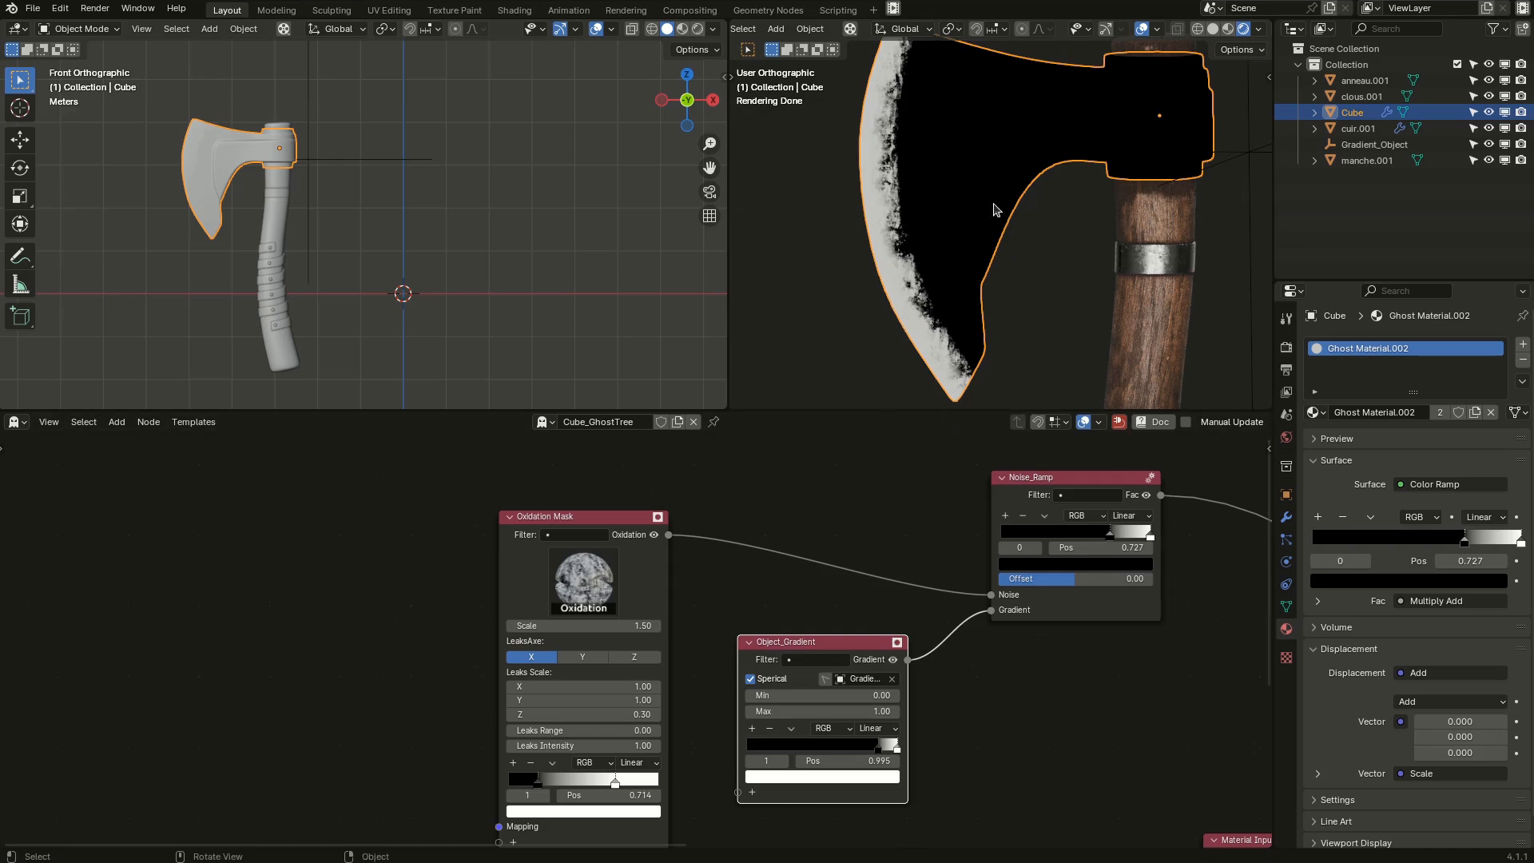
Add a Texture Coordinate node and a Mapping node ahead of the Oxidation Mask node.
middle_drag(721, 596, 923, 563)
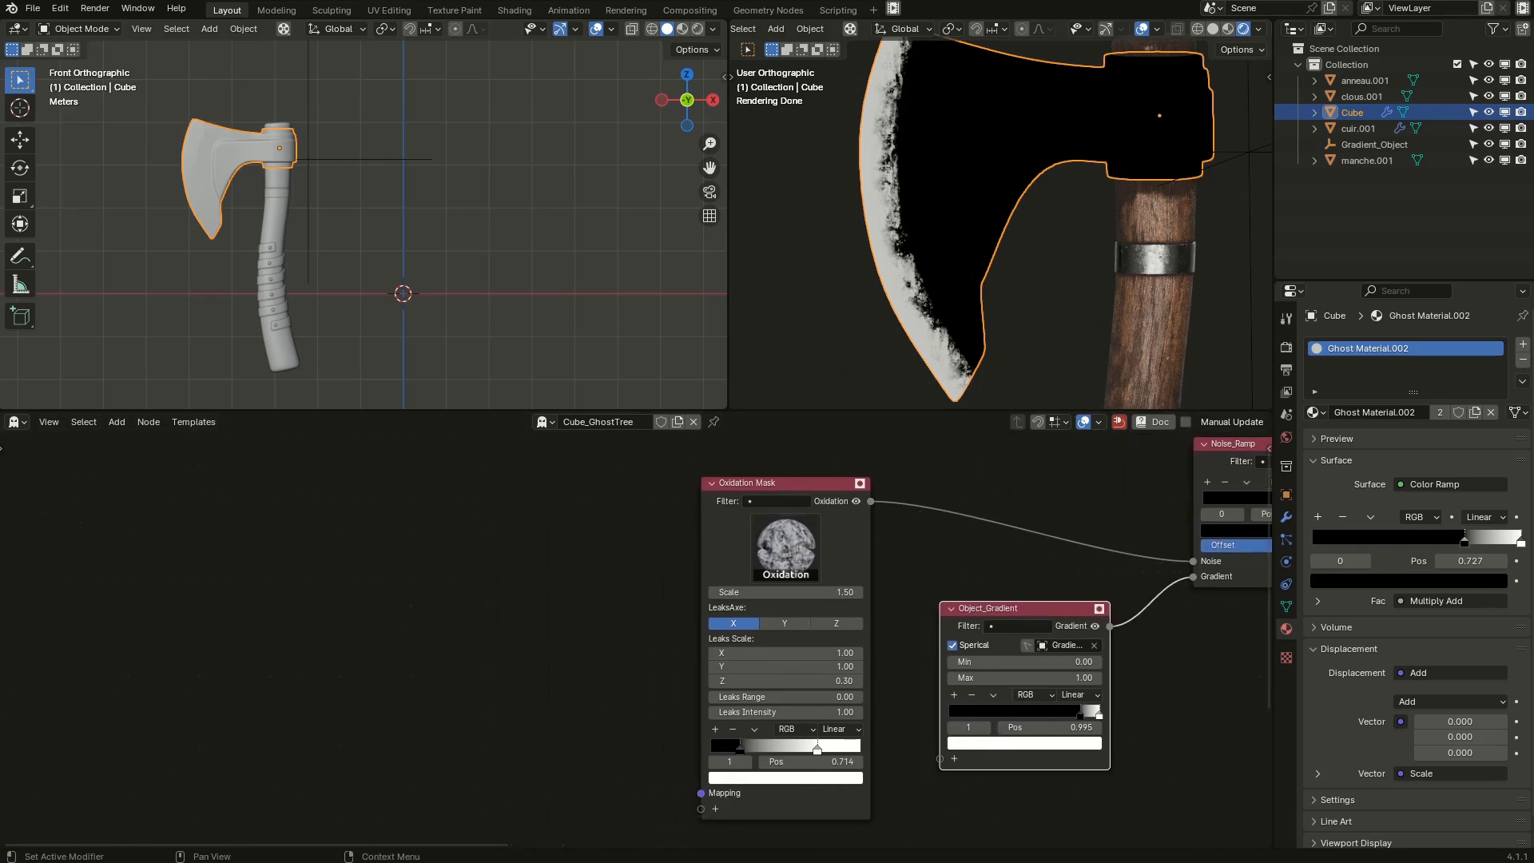
click(306, 609)
key(shift+a)
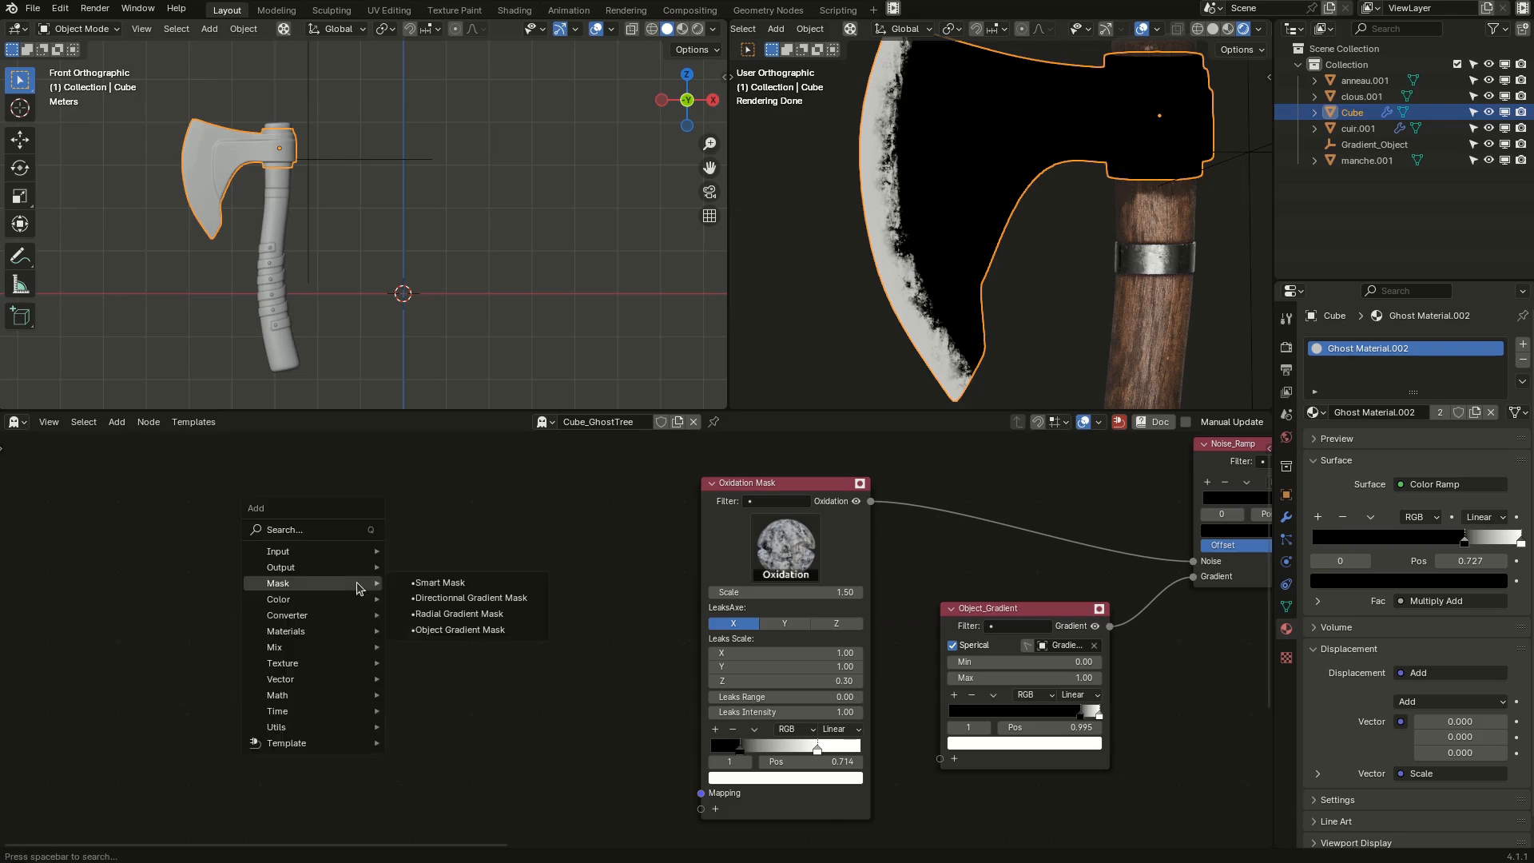
text(coo)
key(Return)
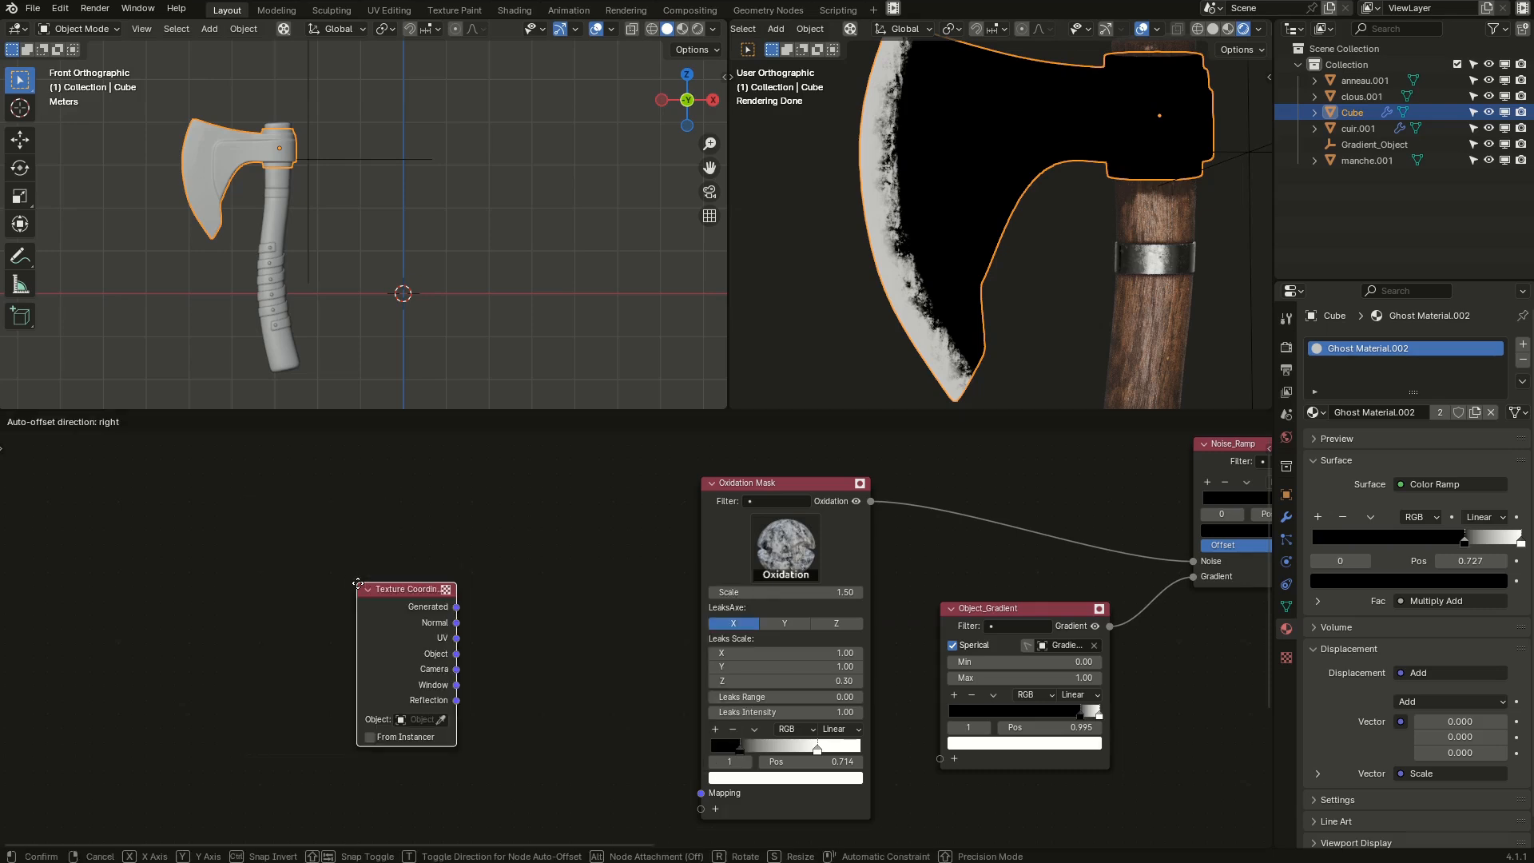
click(224, 503)
key(shift+a)
mouse_move(453, 587)
text(map)
key(Return)
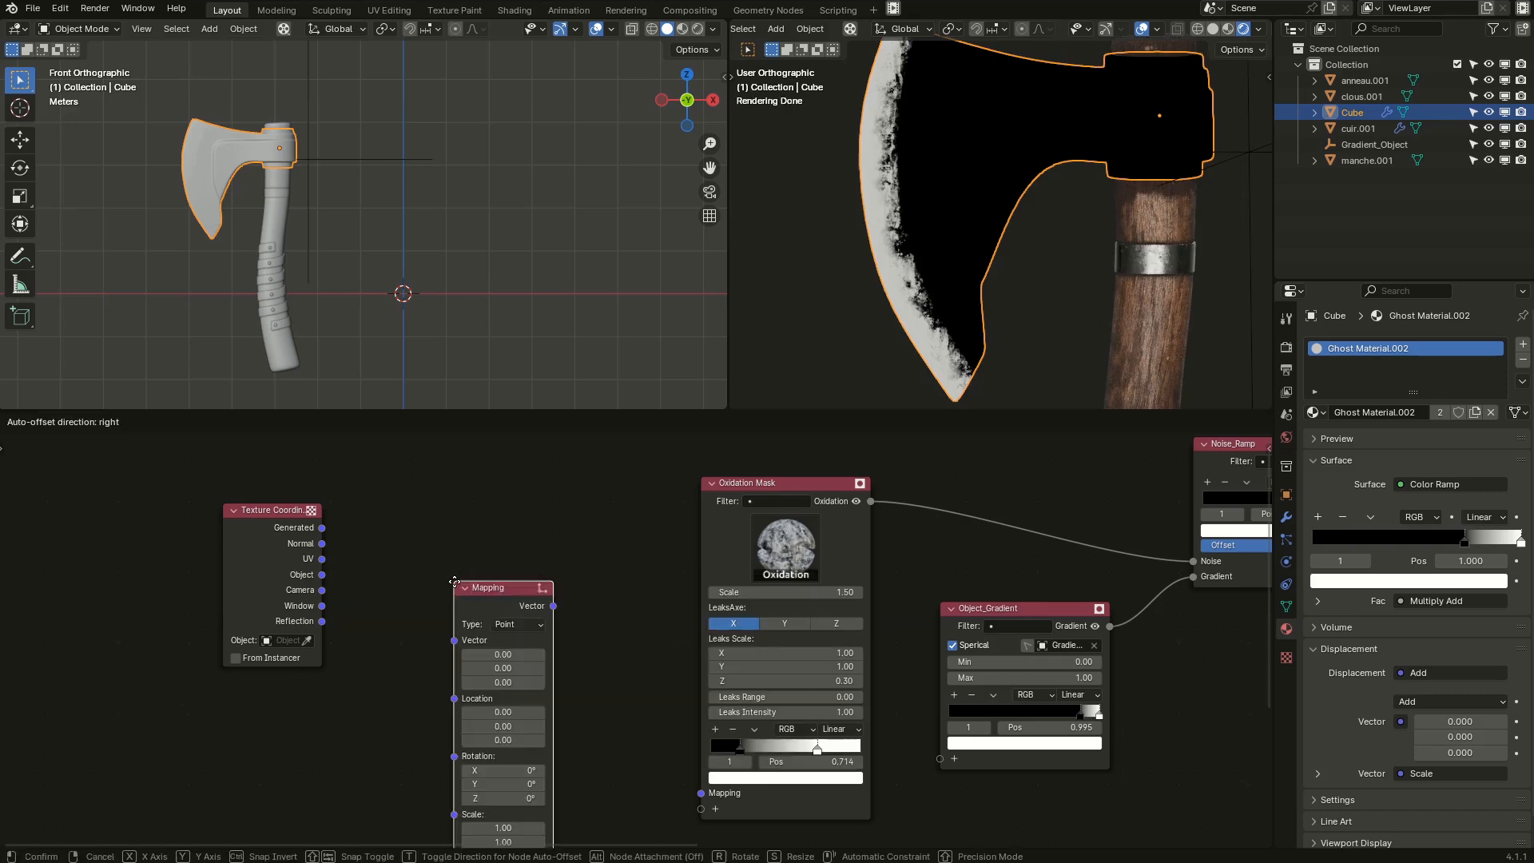
click(438, 493)
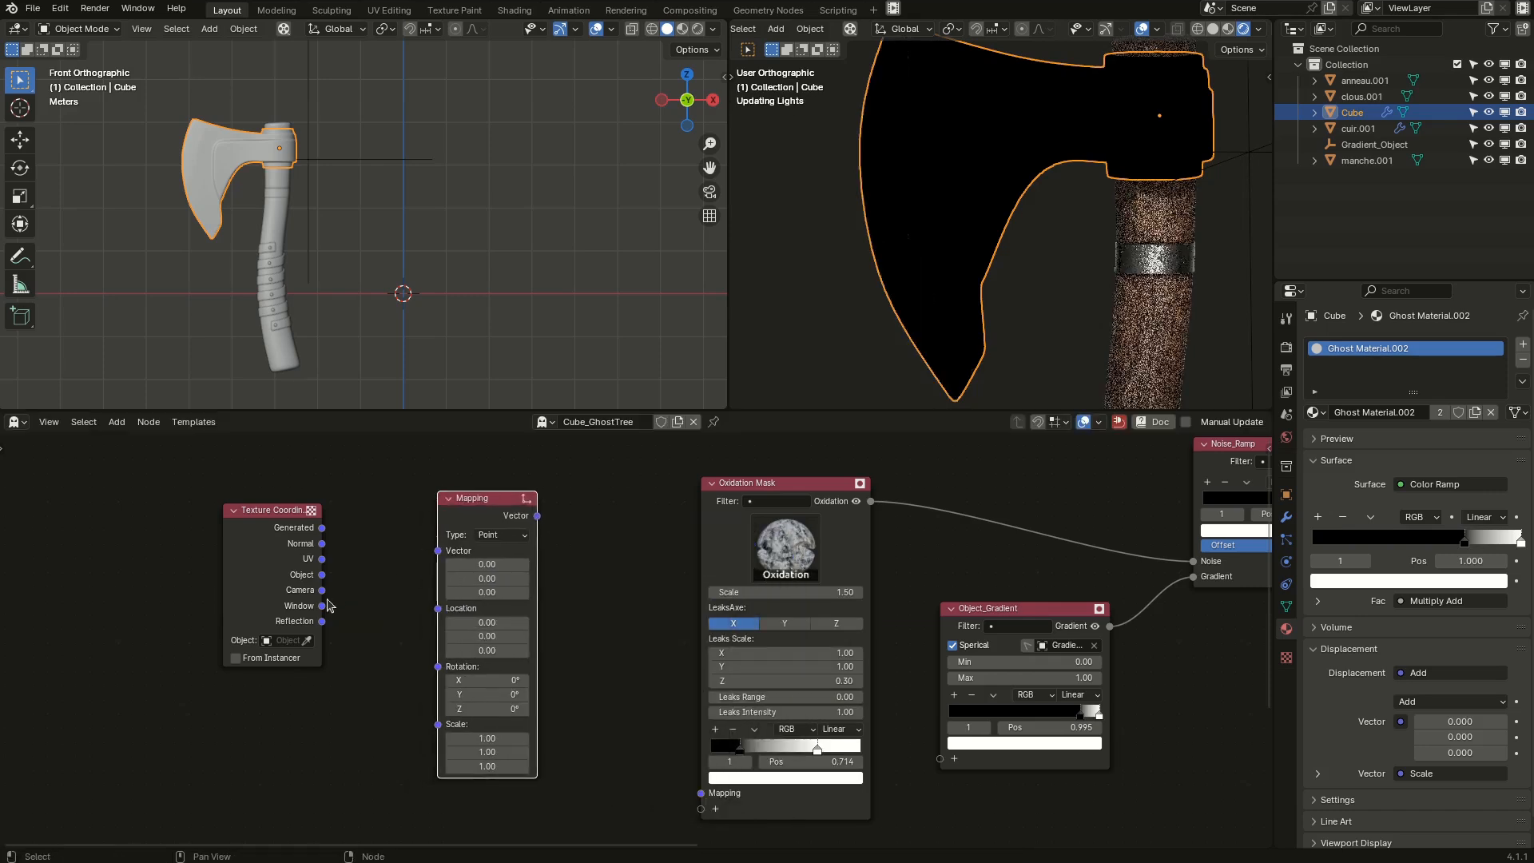
Route Object coordinates through the Mapping node into the Oxidation Mask's Mapping input and set the mapping type to Normal.
drag(321, 575, 437, 551)
drag(536, 516, 700, 794)
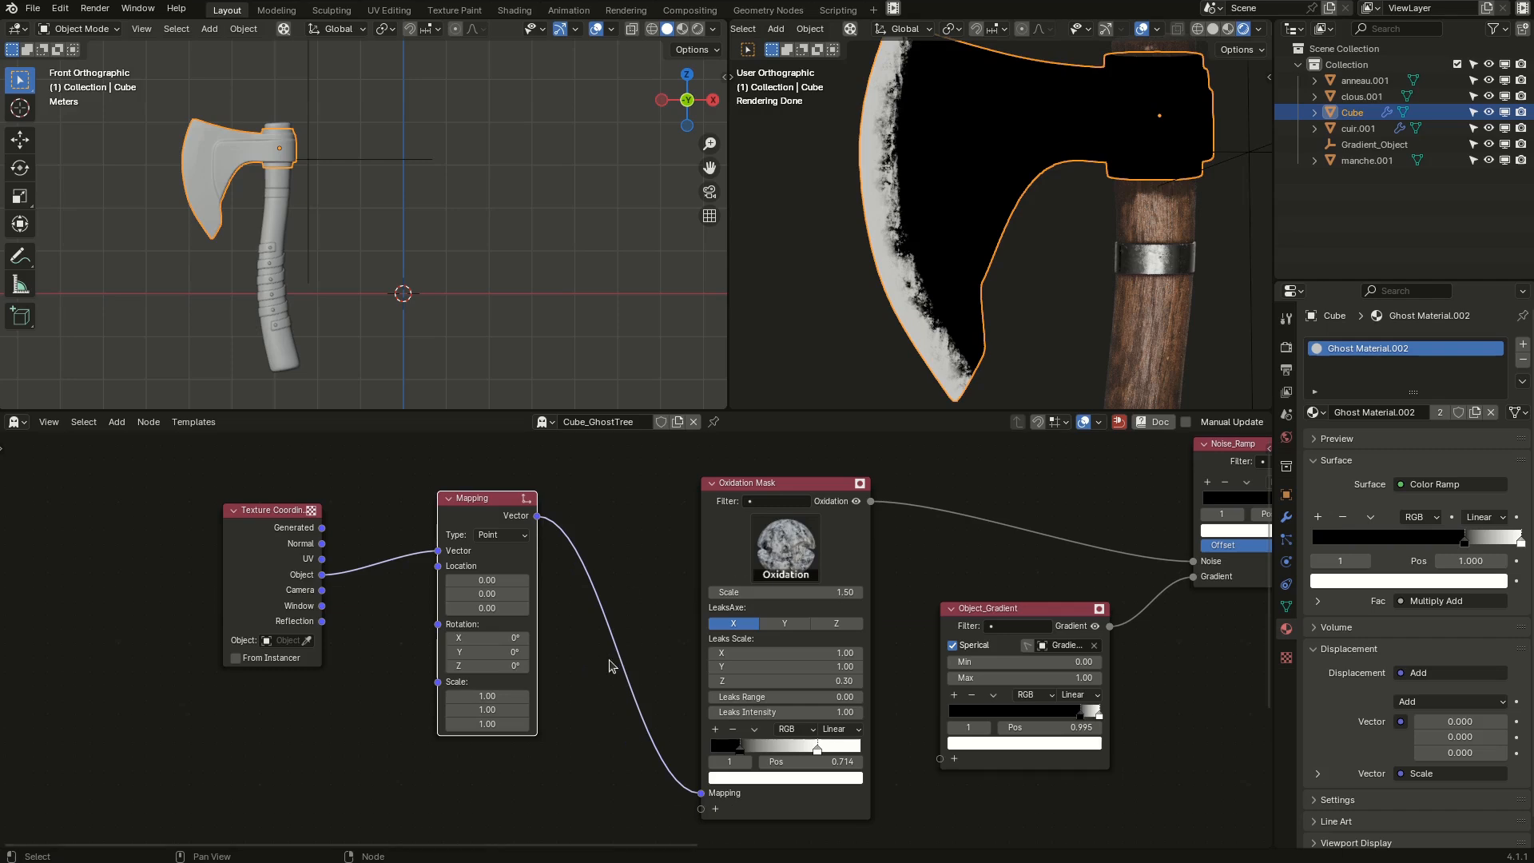
click(511, 536)
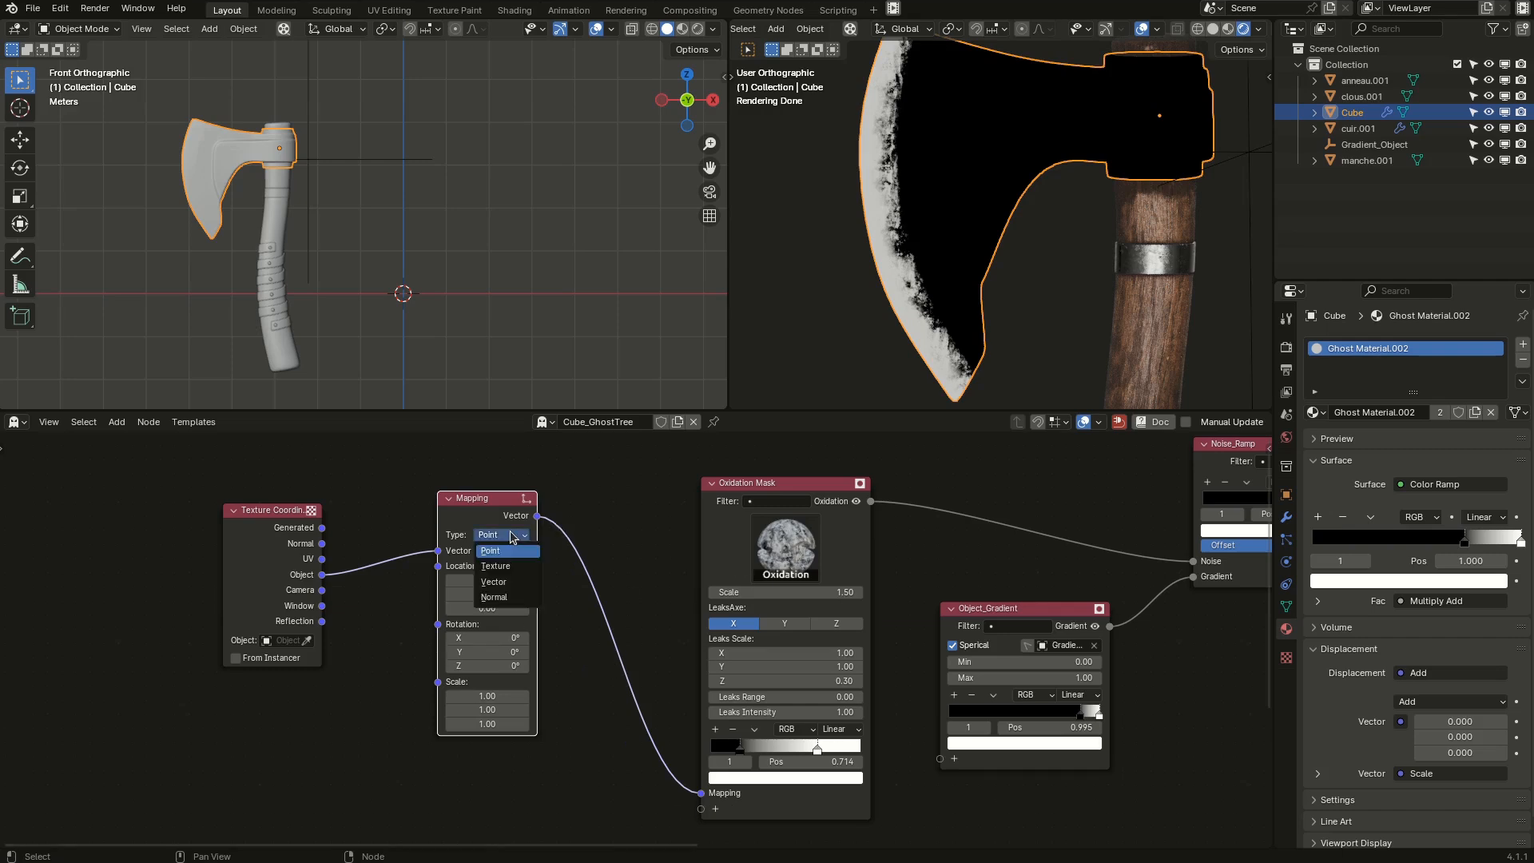
click(525, 601)
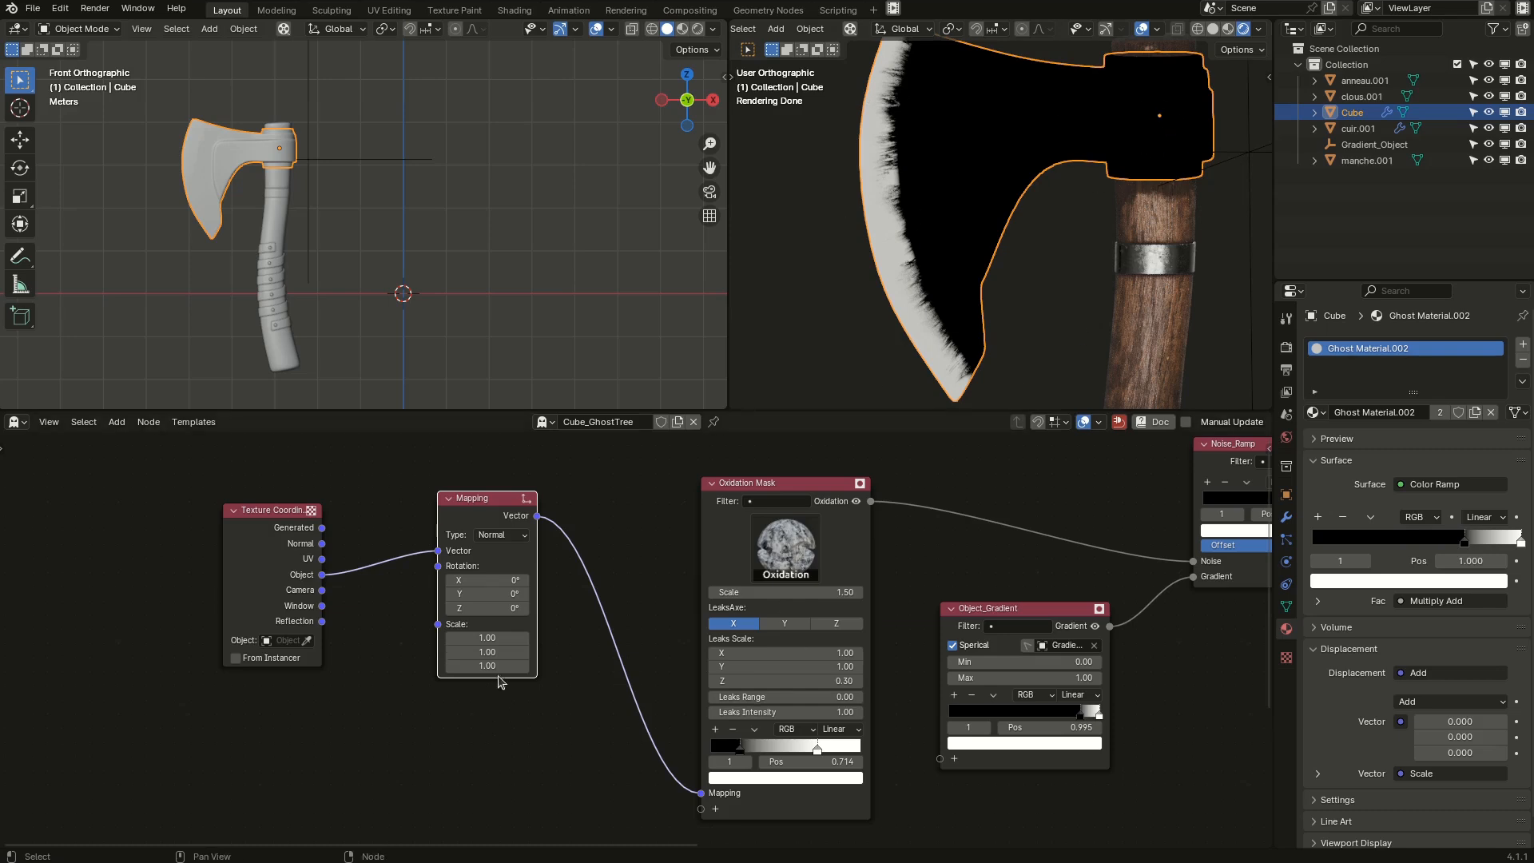
Preview the Oxidation mask alone, try a Mapping scale of X 0.85 and Y 0.66, and return to the Noise_Ramp preview.
scroll(502, 703, up, 3)
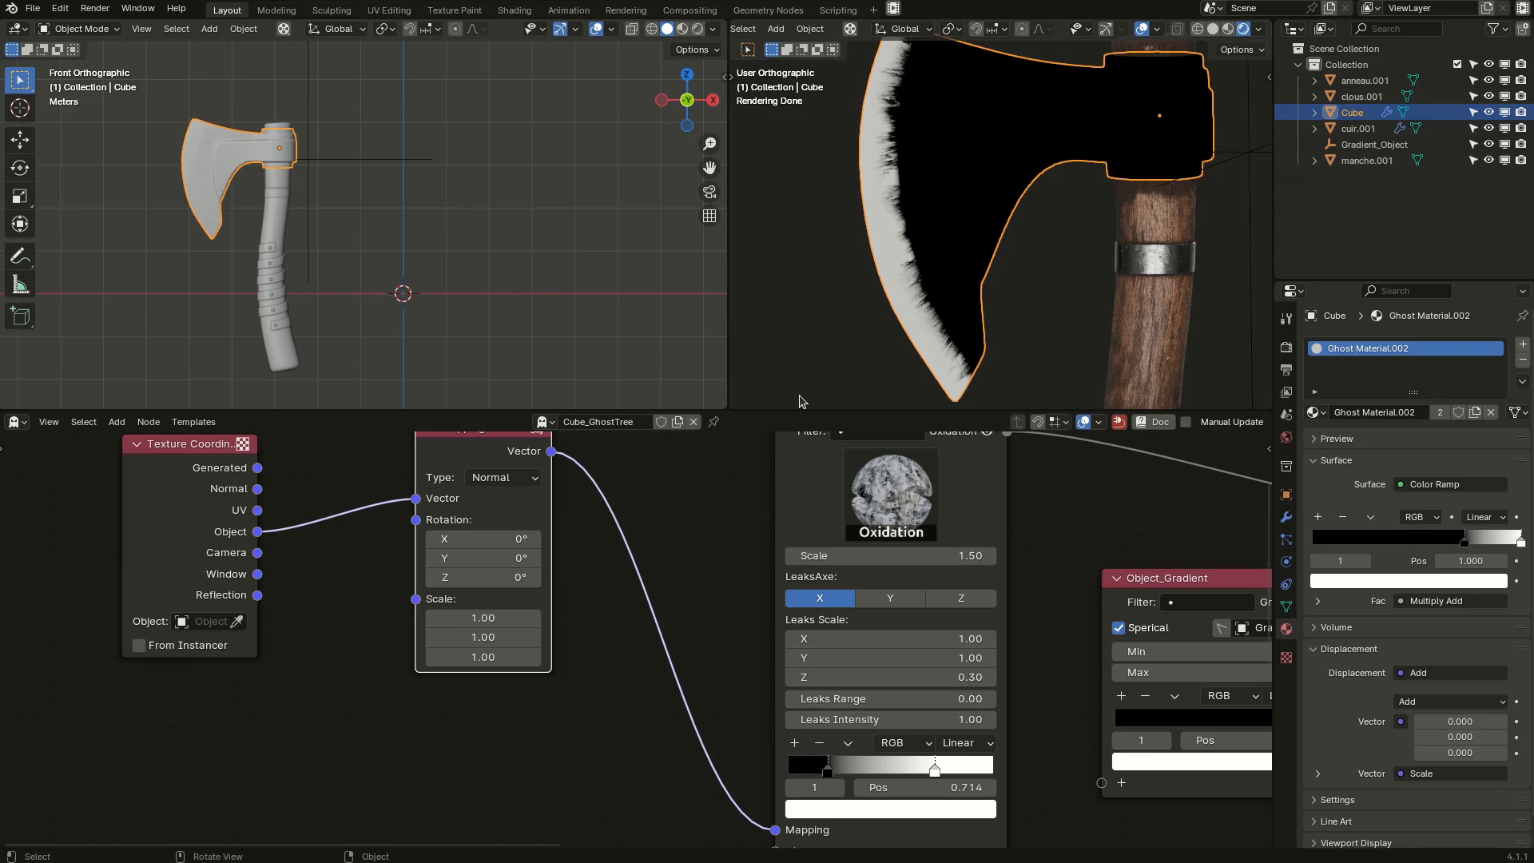
middle_drag(736, 509, 539, 610)
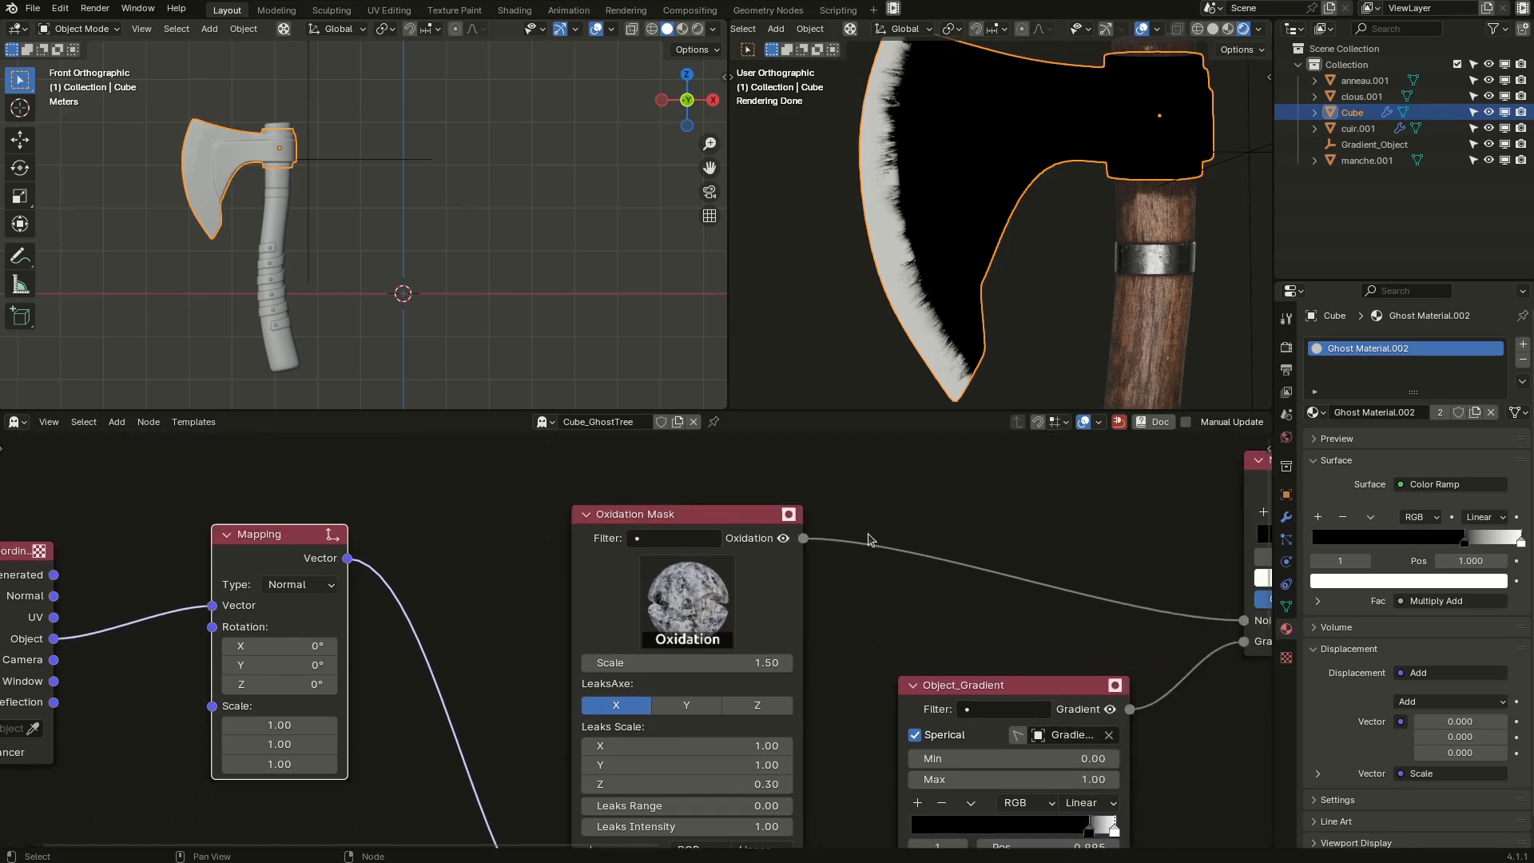
click(783, 538)
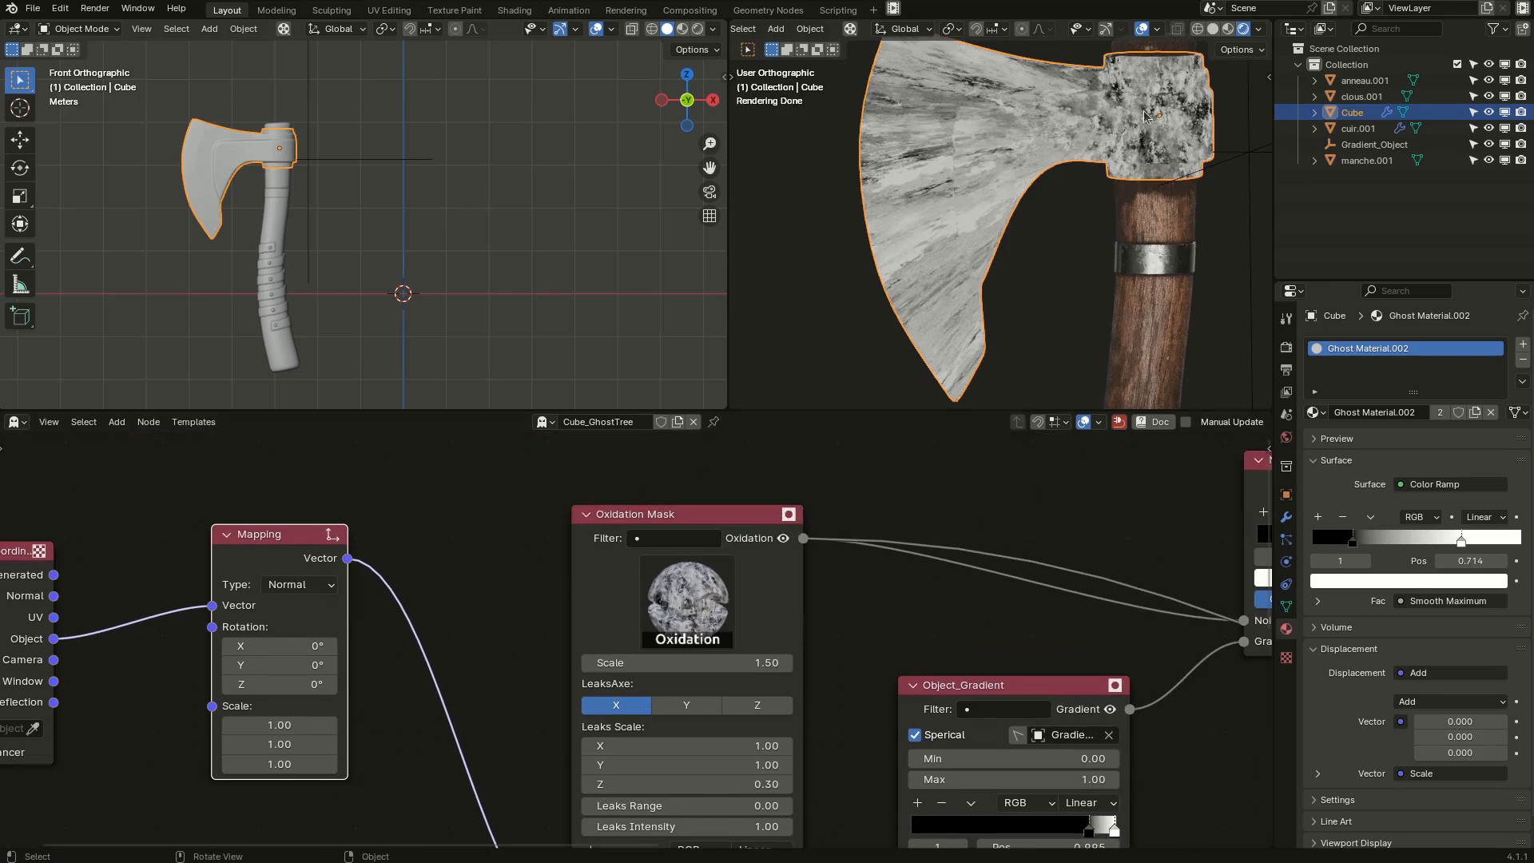
middle_drag(527, 584, 711, 479)
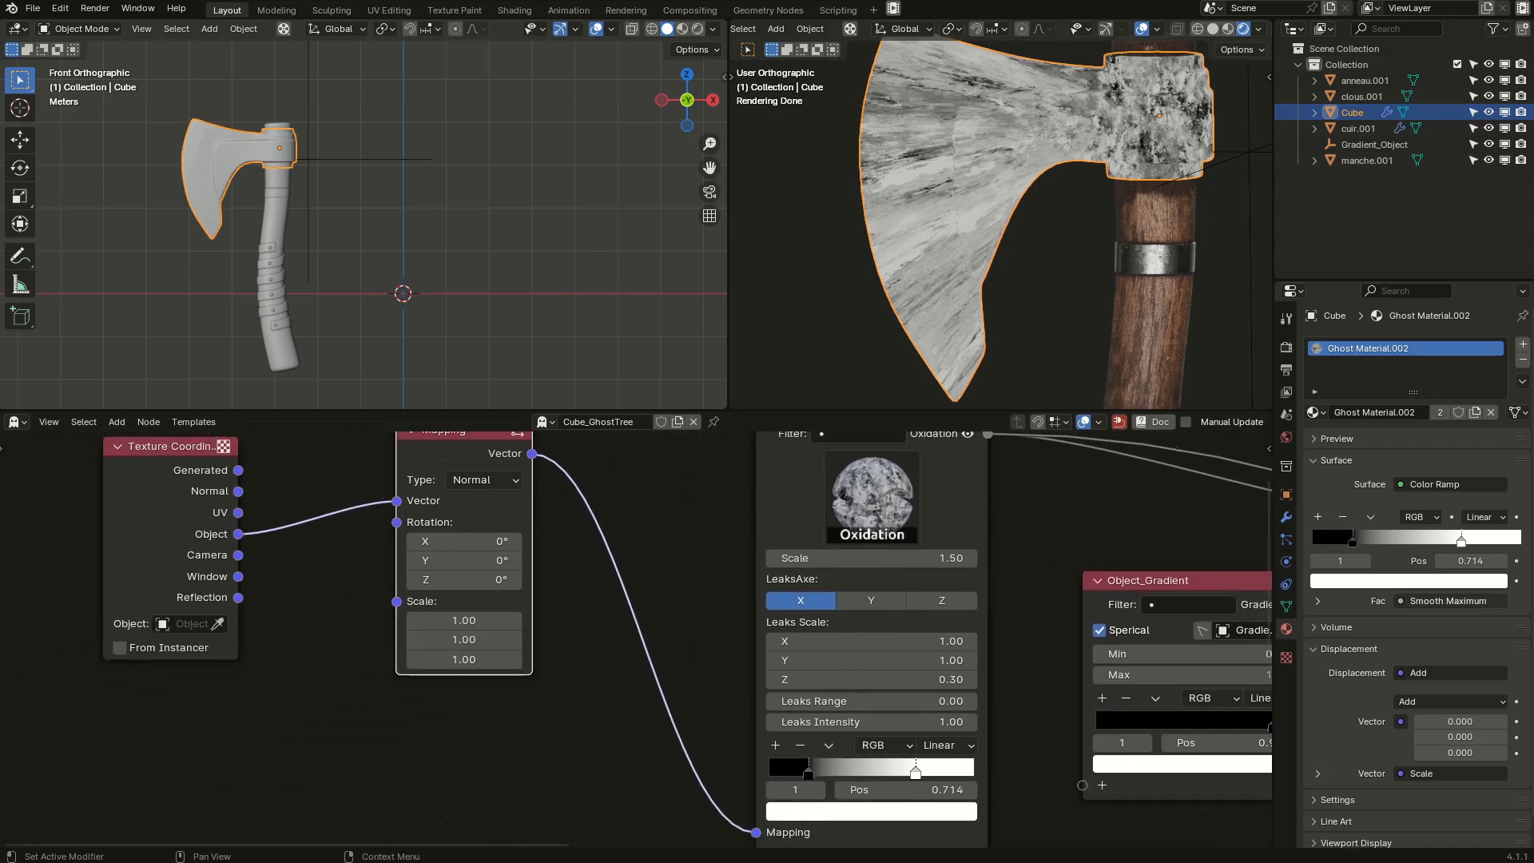
drag(468, 620, 430, 639)
middle_drag(649, 519, 218, 554)
scroll(682, 572, down, 5)
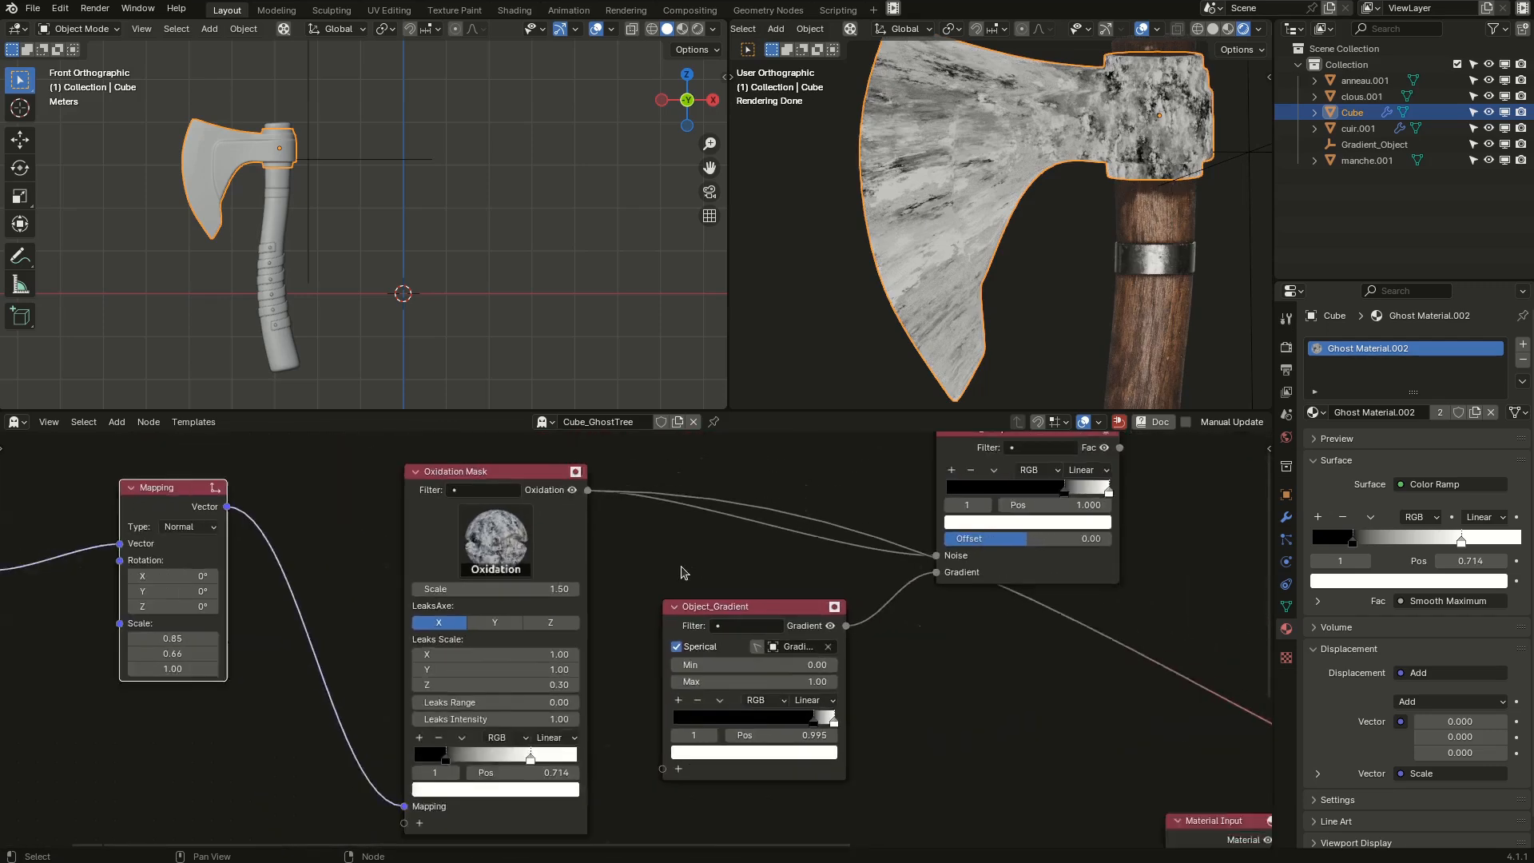
click(1042, 466)
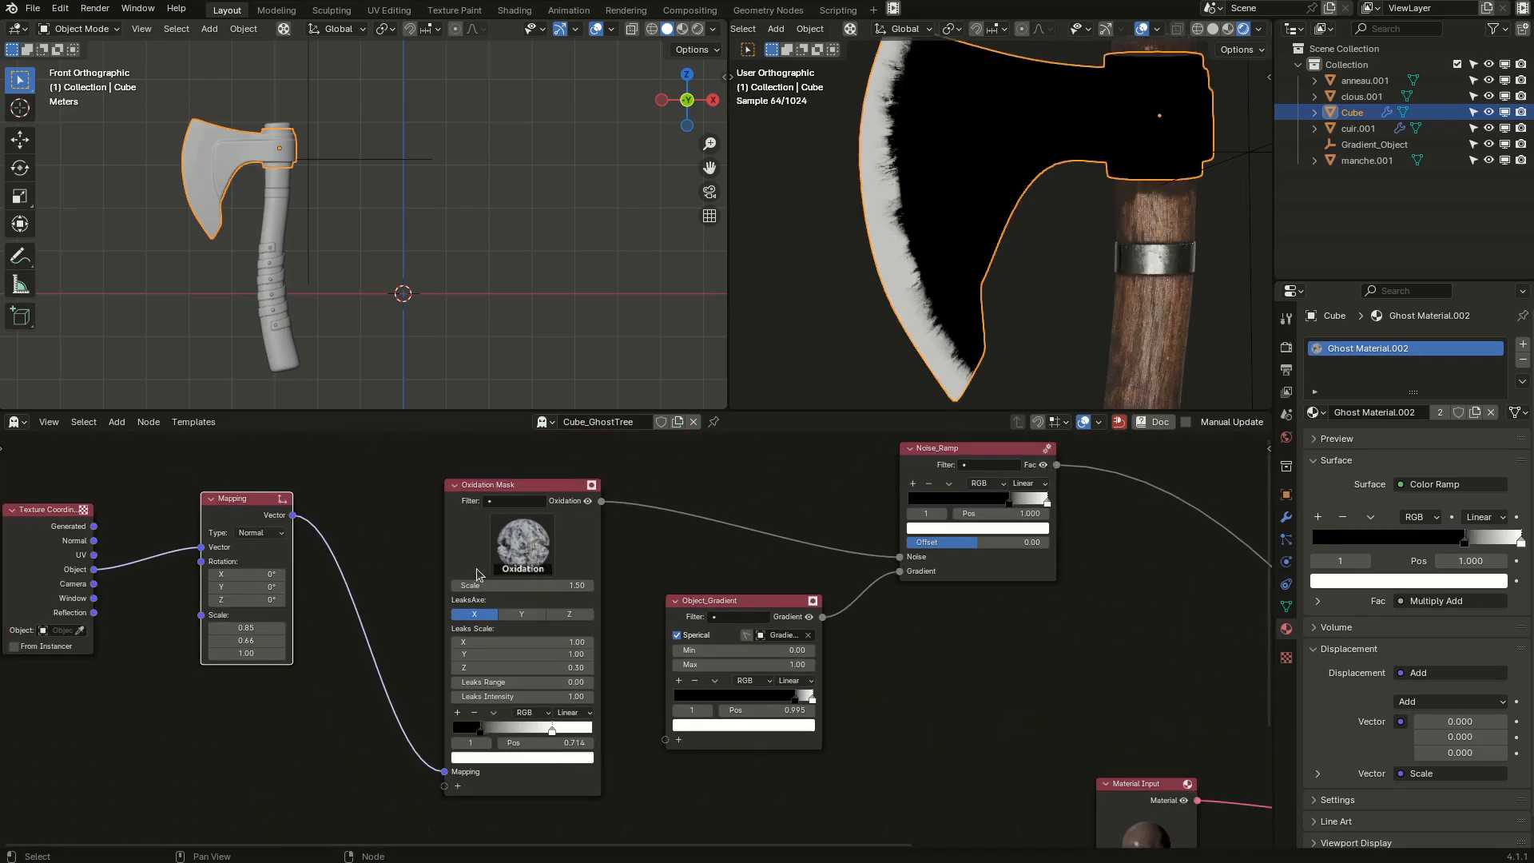
Set the Mapping node's scale to X 0.75 and Y 0.91.
middle_drag(333, 647, 609, 617)
scroll(637, 572, up, 8)
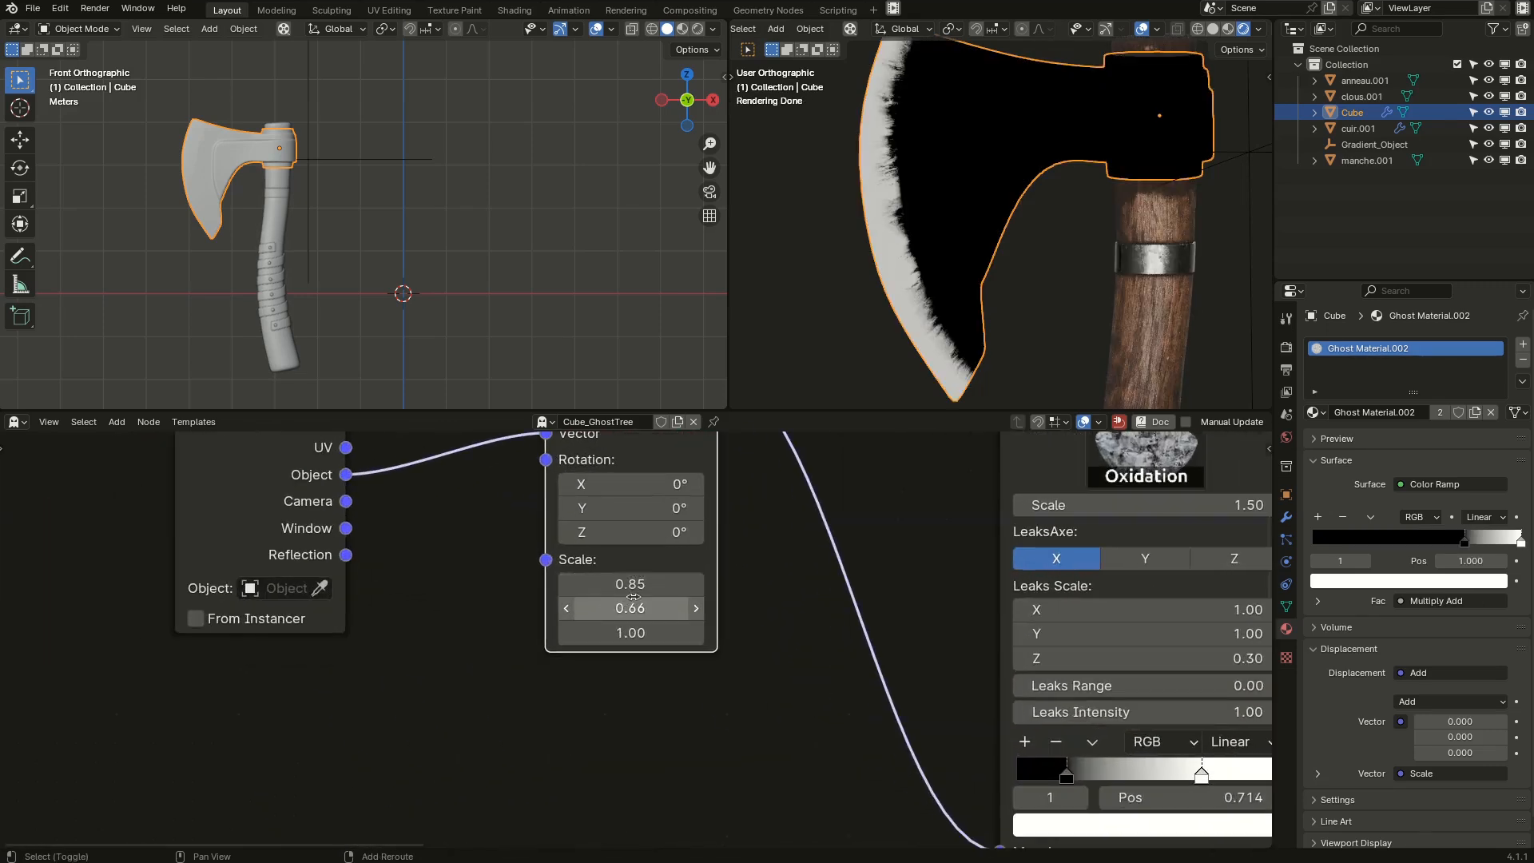
shift+drag(633, 584, 699, 608)
Add two intermediate stops to the Object_Gradient color ramp between its black and white stops.
middle_drag(921, 551, 482, 543)
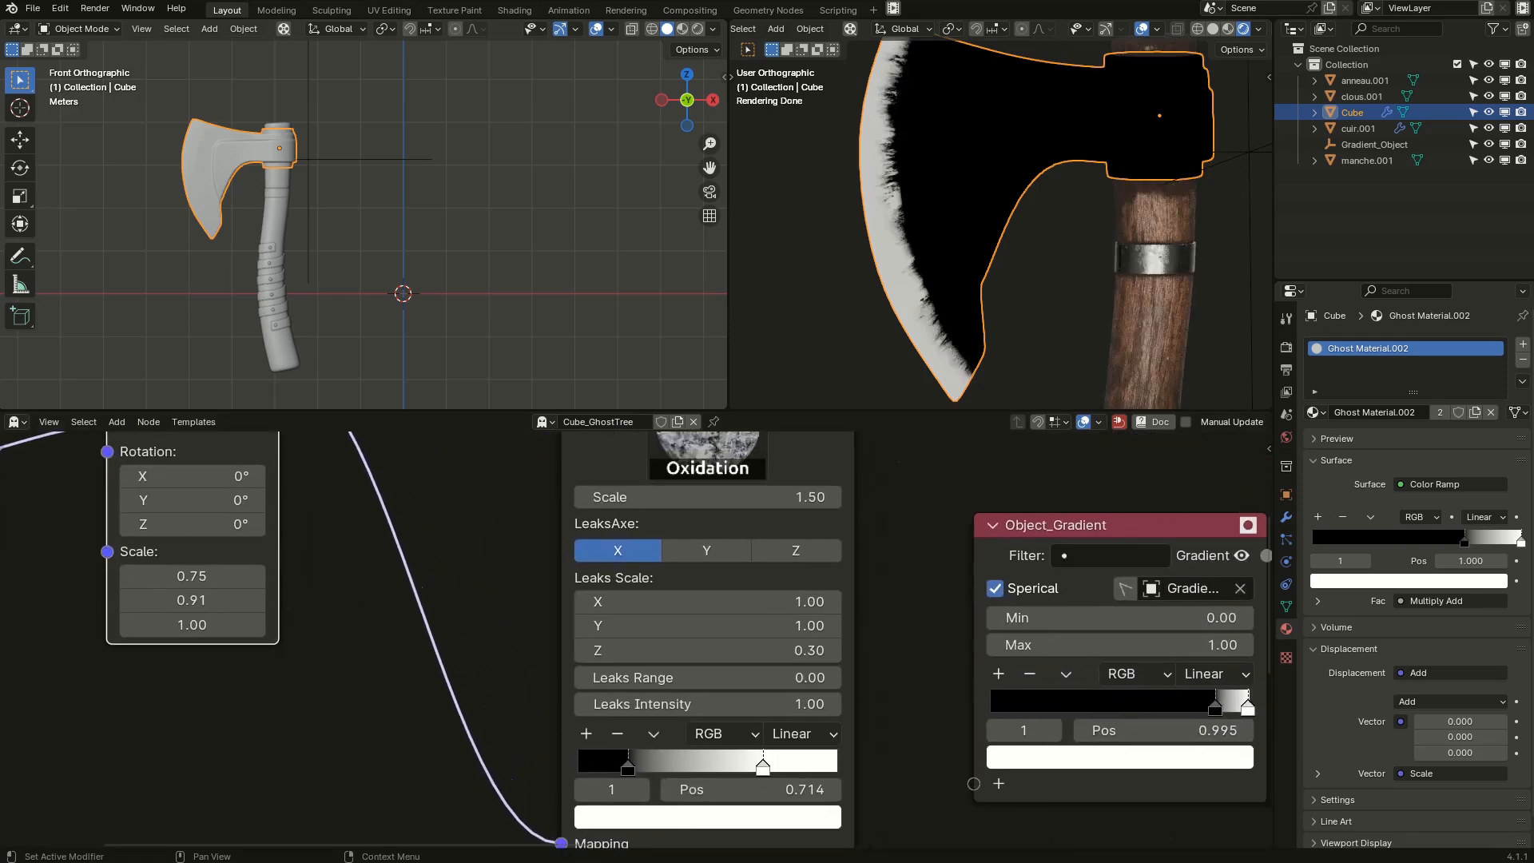
scroll(567, 535, down, 3)
scroll(950, 616, up, 3)
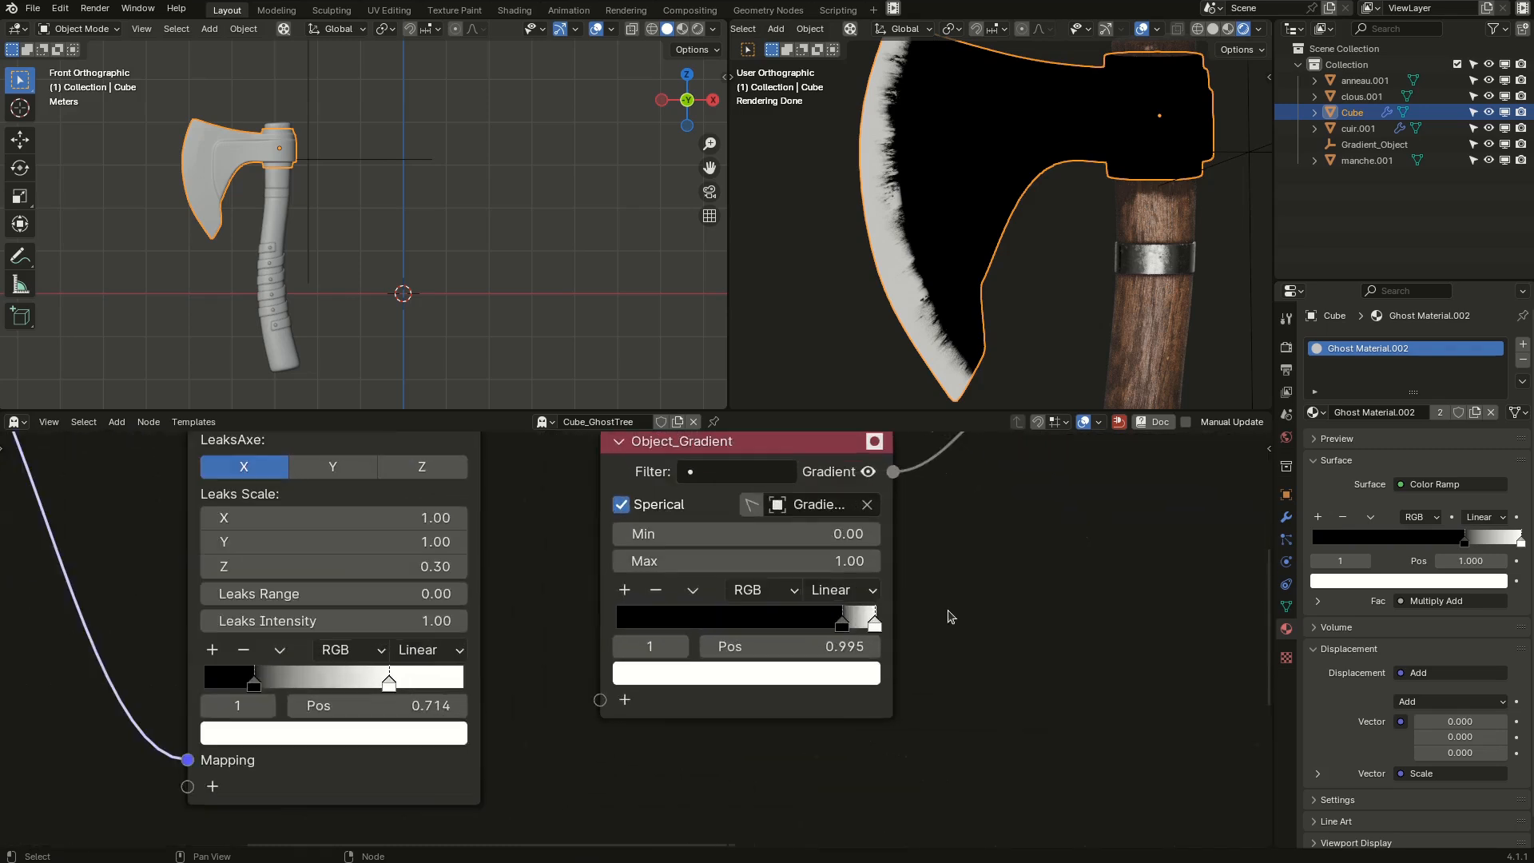
scroll(951, 616, up, 1)
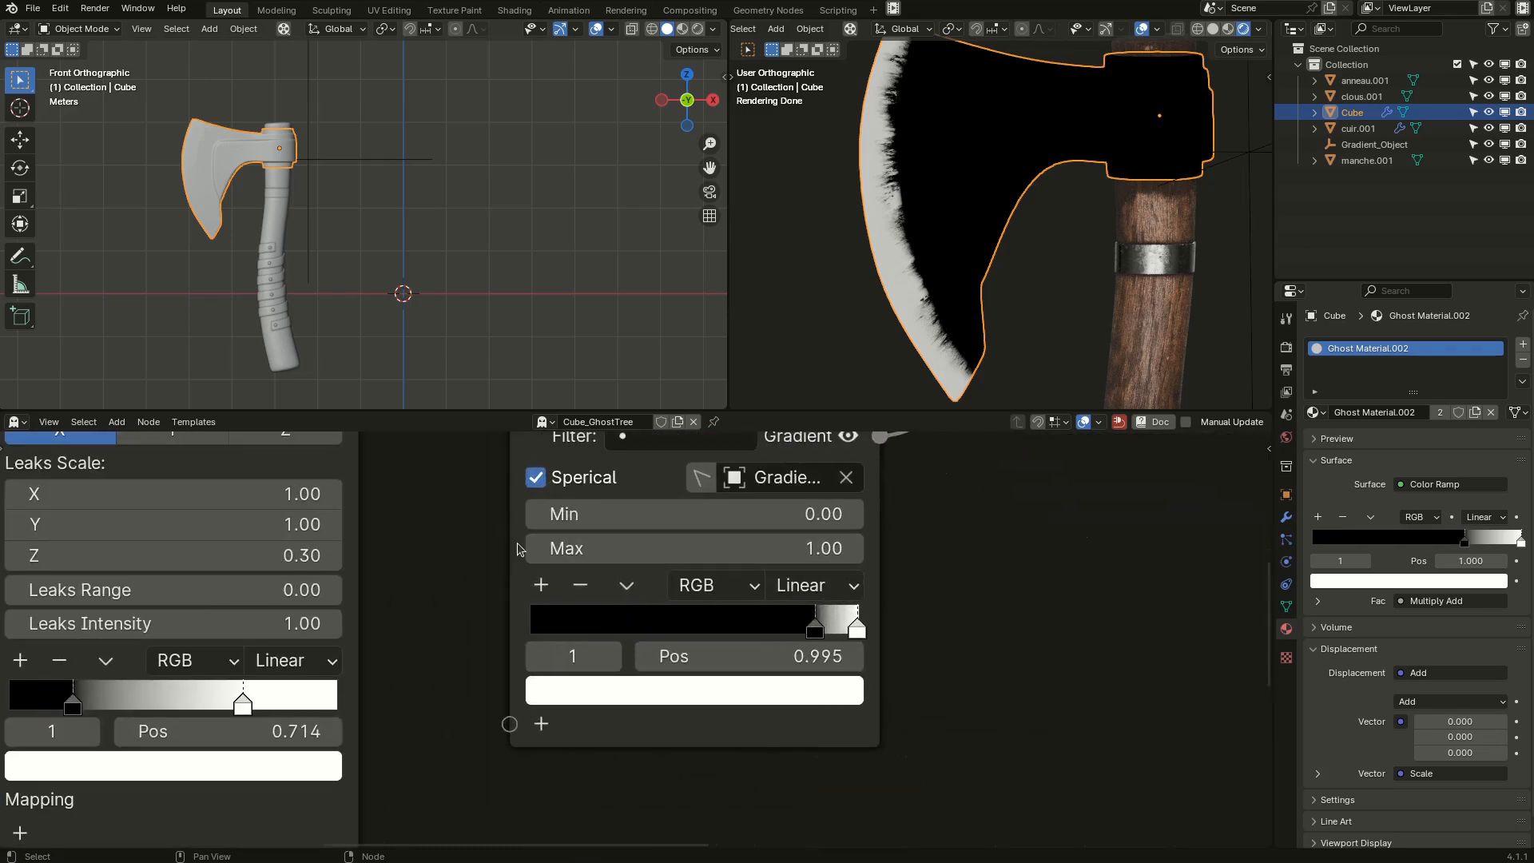
click(540, 585)
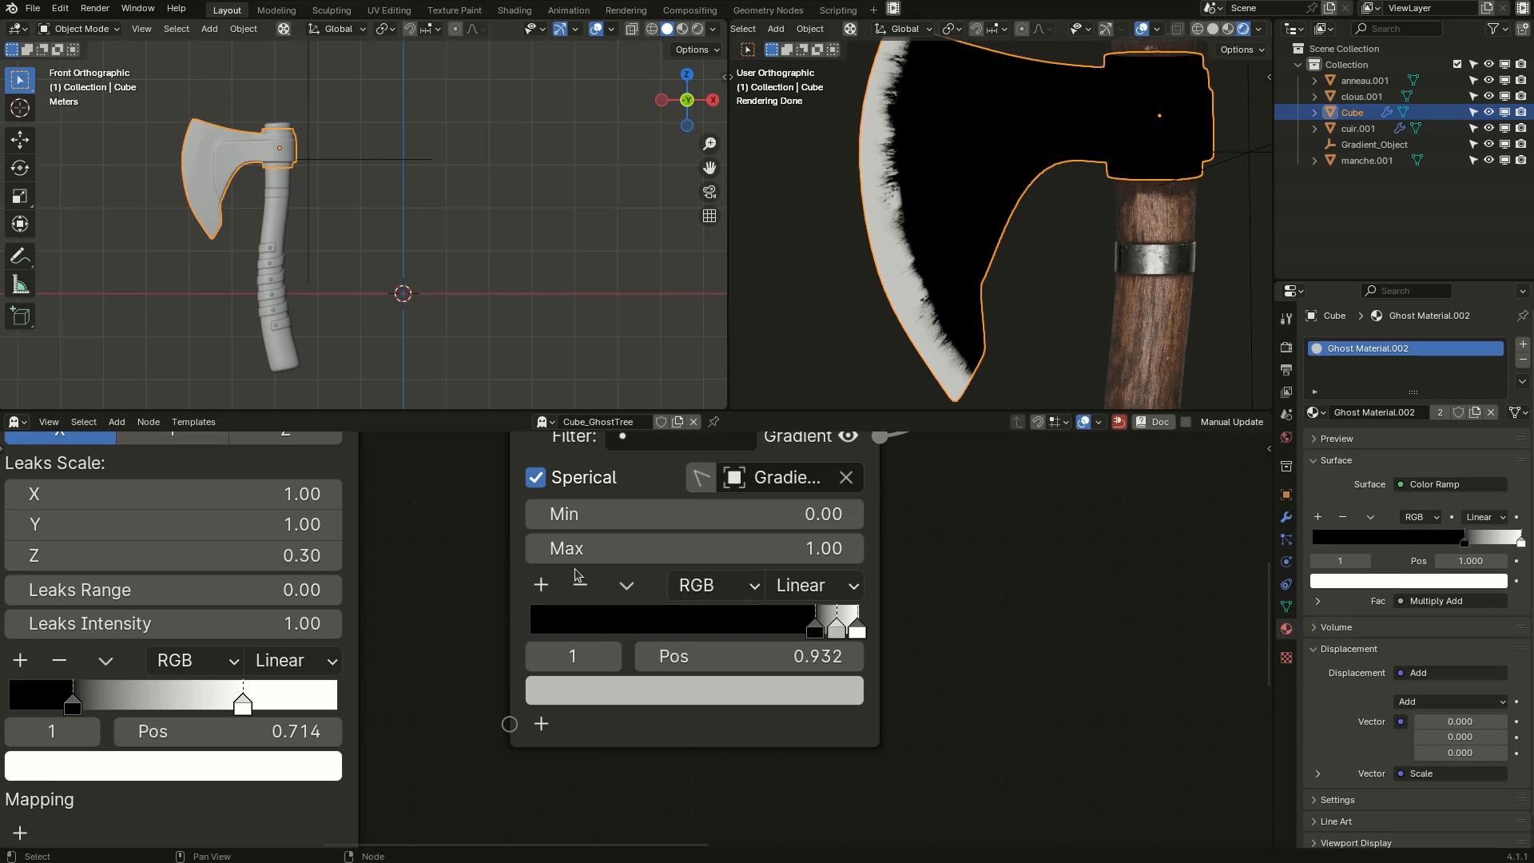
click(542, 585)
scroll(813, 638, up, 1)
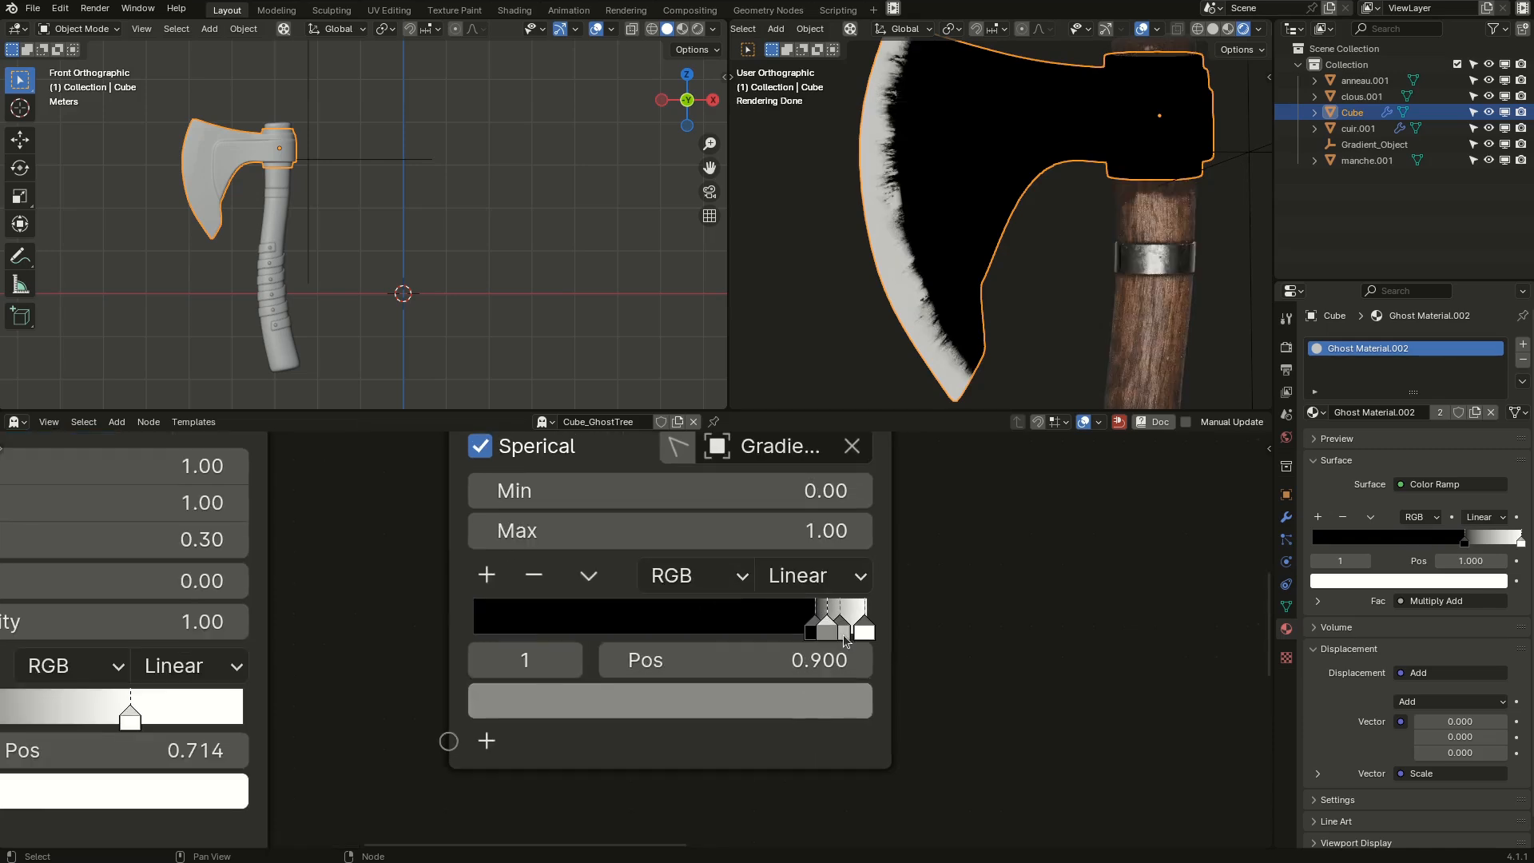
Darken one added Object_Gradient stop to split the mask with a dark band, and set the light grey stop to position 0.923.
click(814, 701)
drag(831, 627, 829, 629)
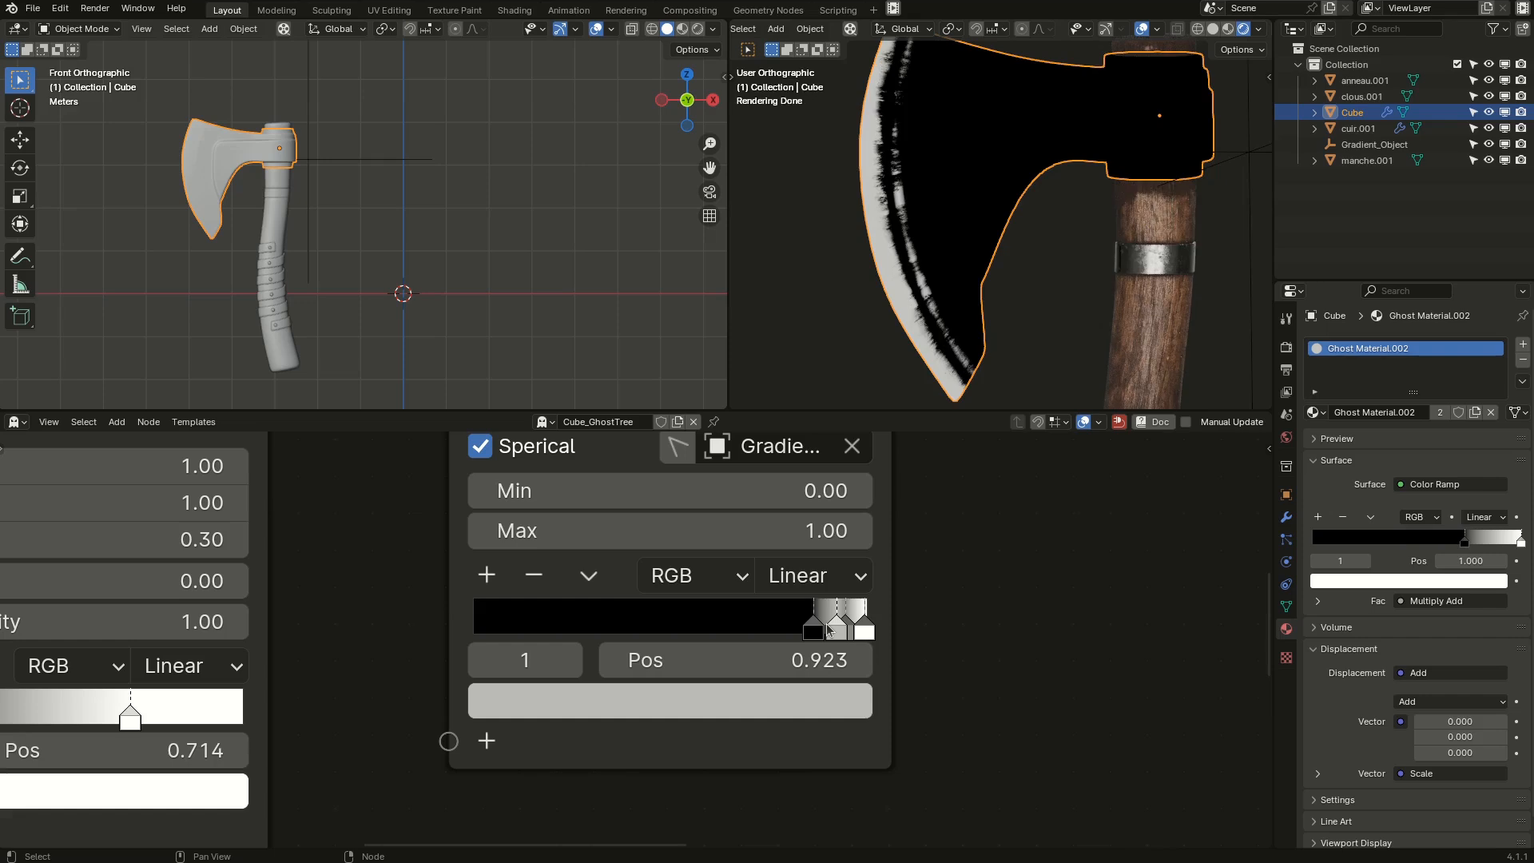
middle_drag(891, 253, 993, 237)
scroll(869, 215, up, 2)
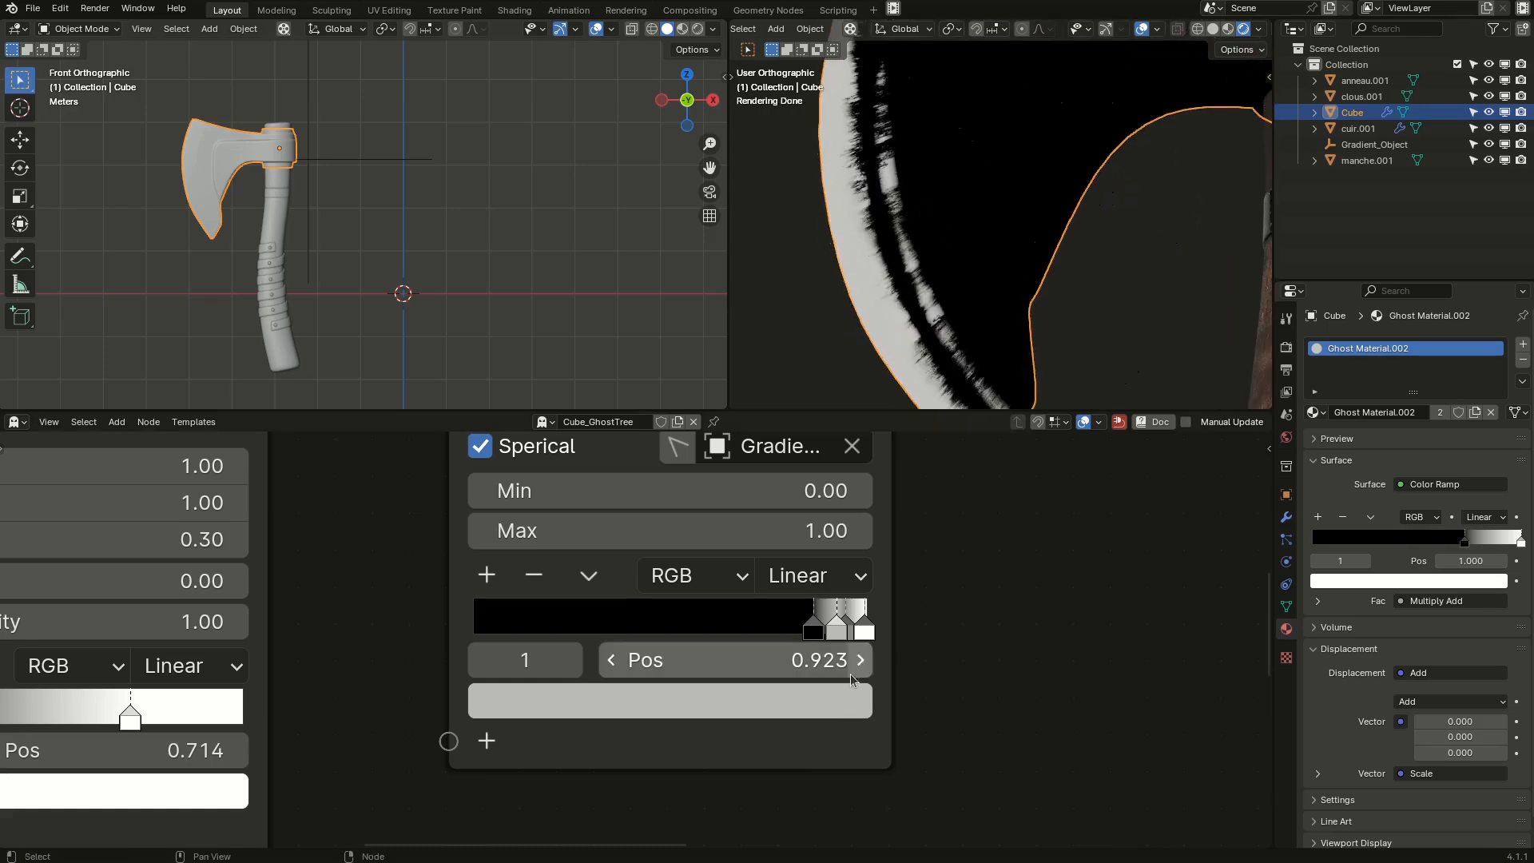
Set the light grey stop of the Object_Gradient color ramp to position 0.914.
drag(840, 628, 835, 630)
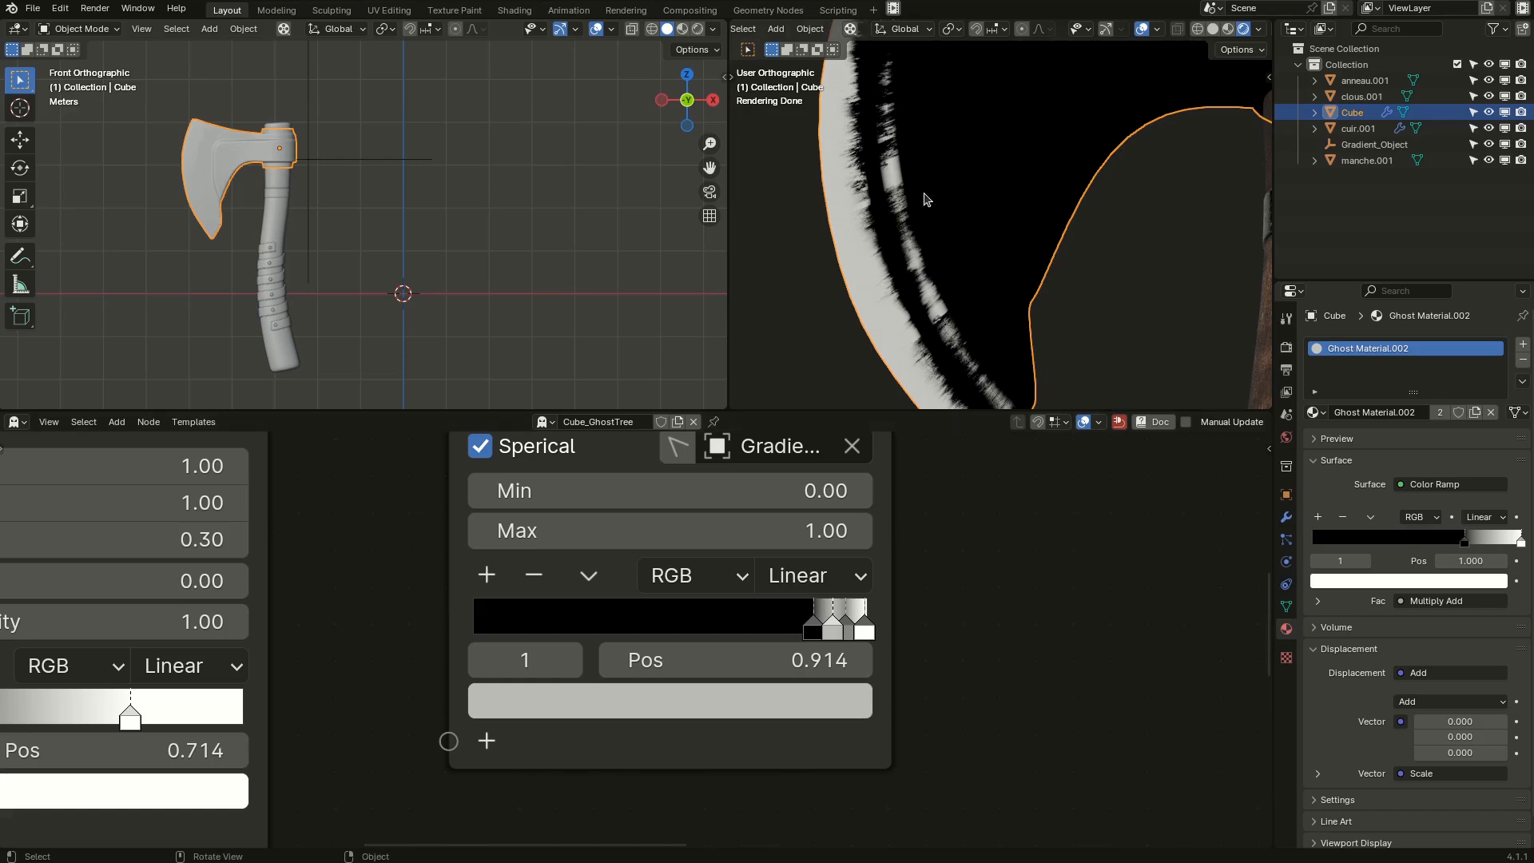
scroll(924, 198, down, 5)
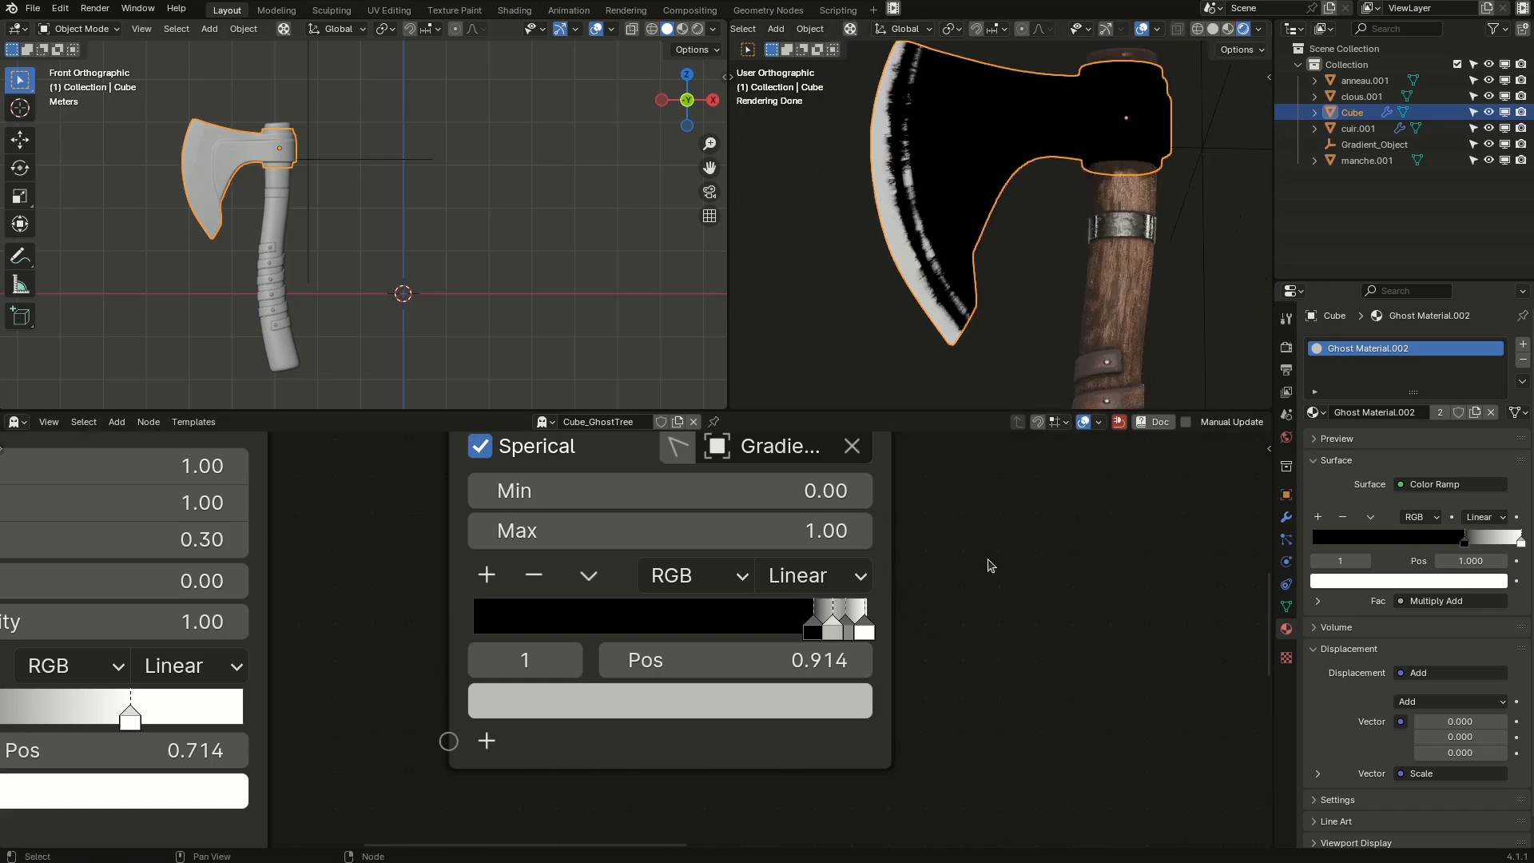
scroll(980, 545, down, 8)
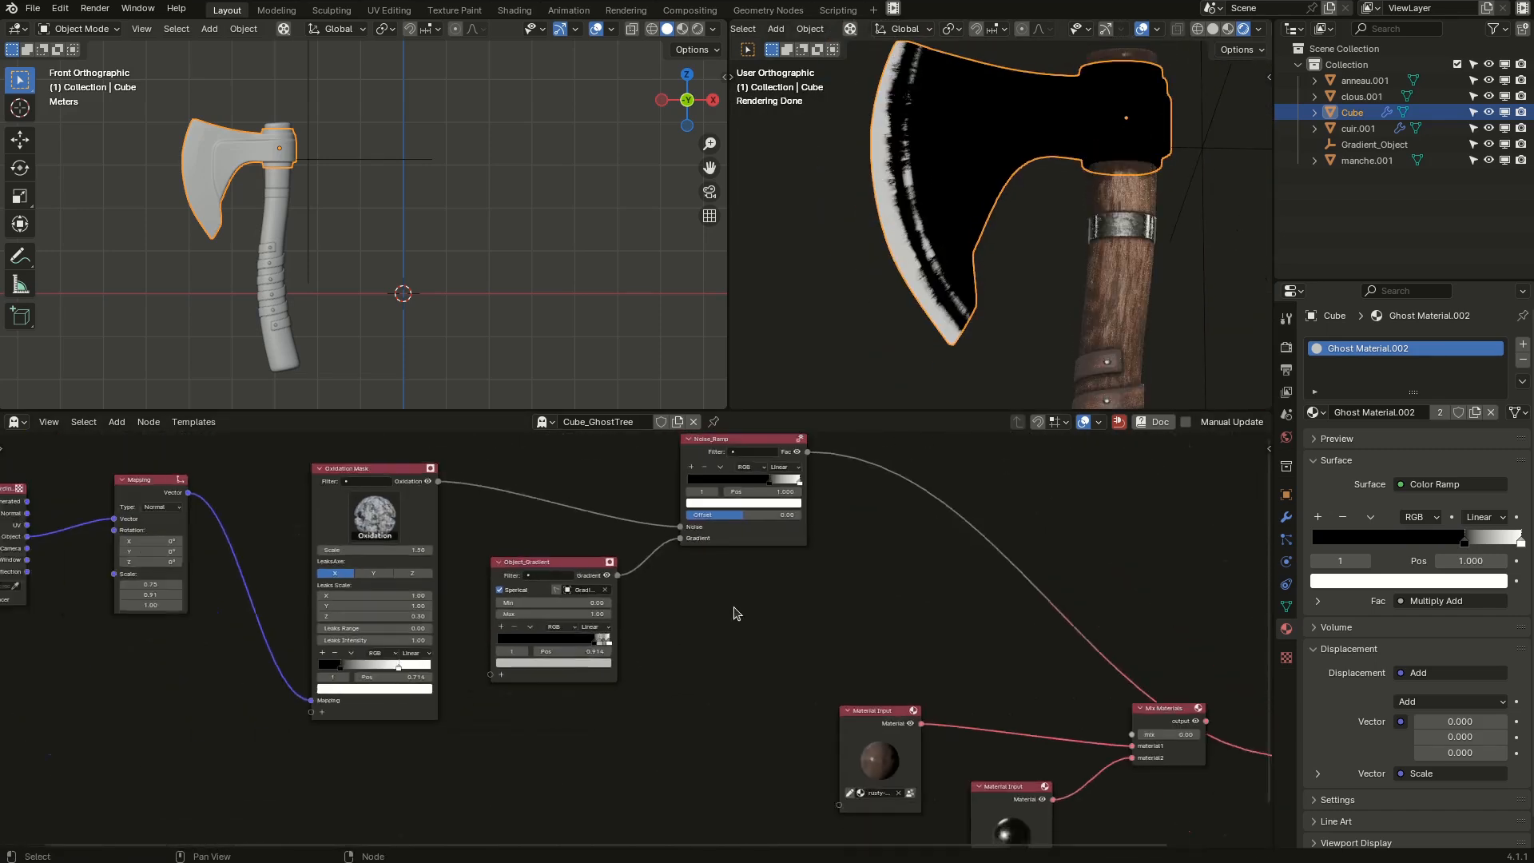
Connect Noise_Ramp's Fac output to the mix input of Mix Materials and inspect the blended metals on the axe head.
drag(789, 493, 1025, 700)
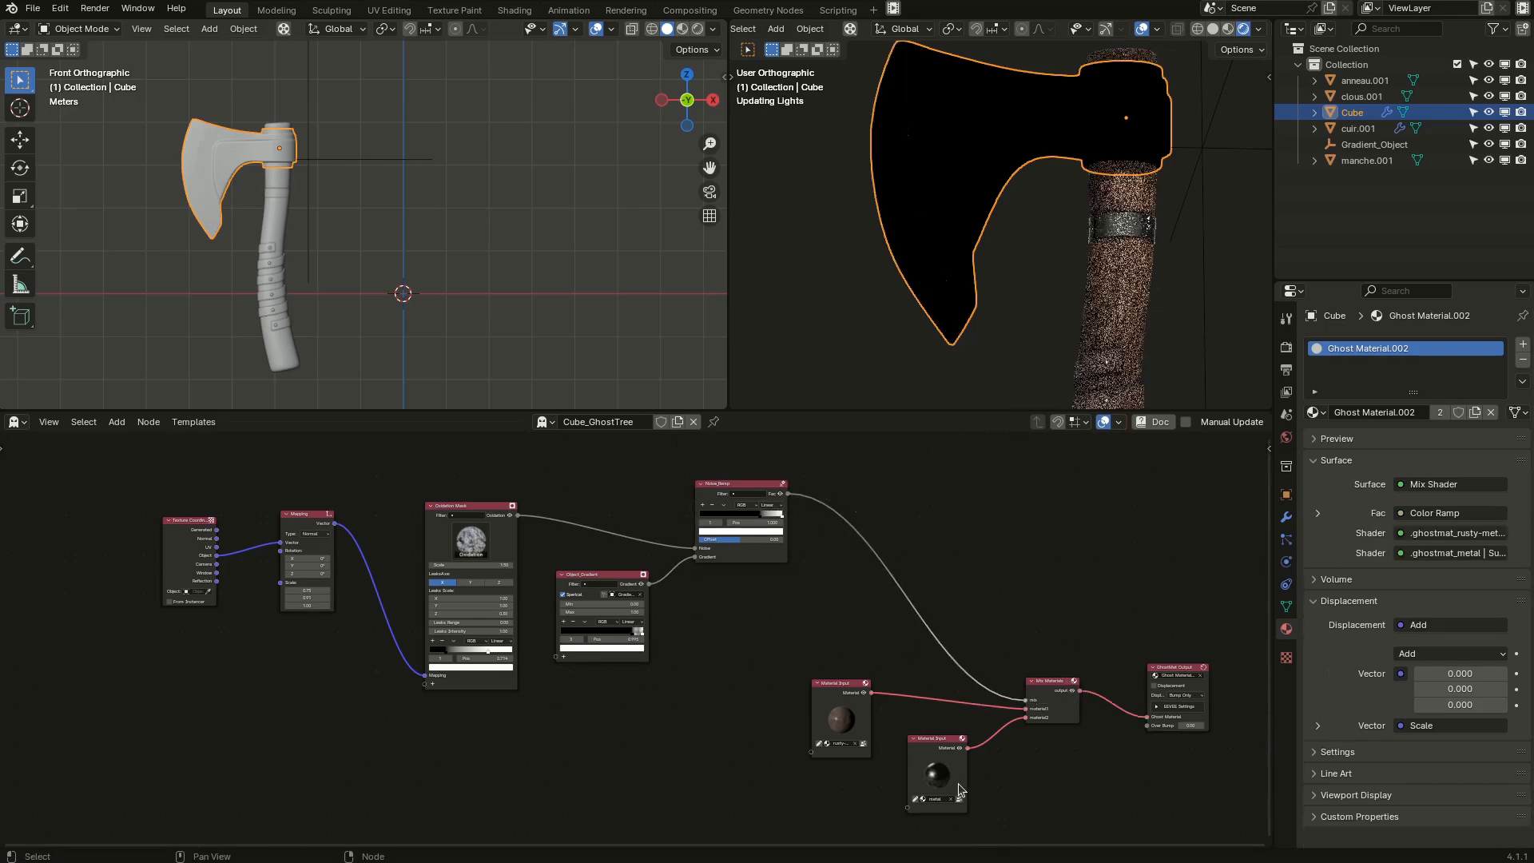
scroll(922, 179, up, 3)
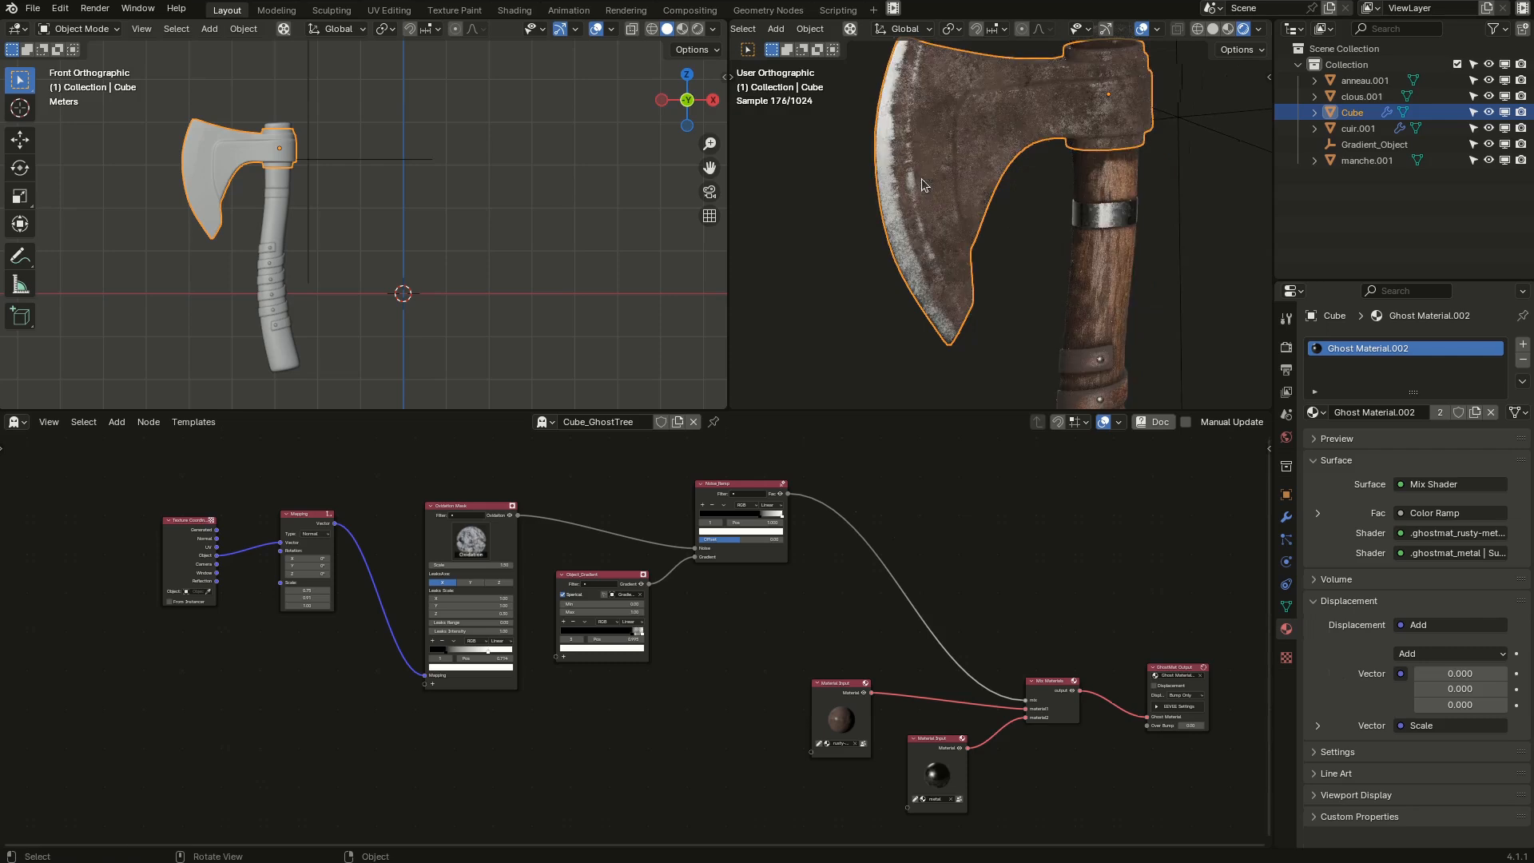
scroll(913, 248, up, 2)
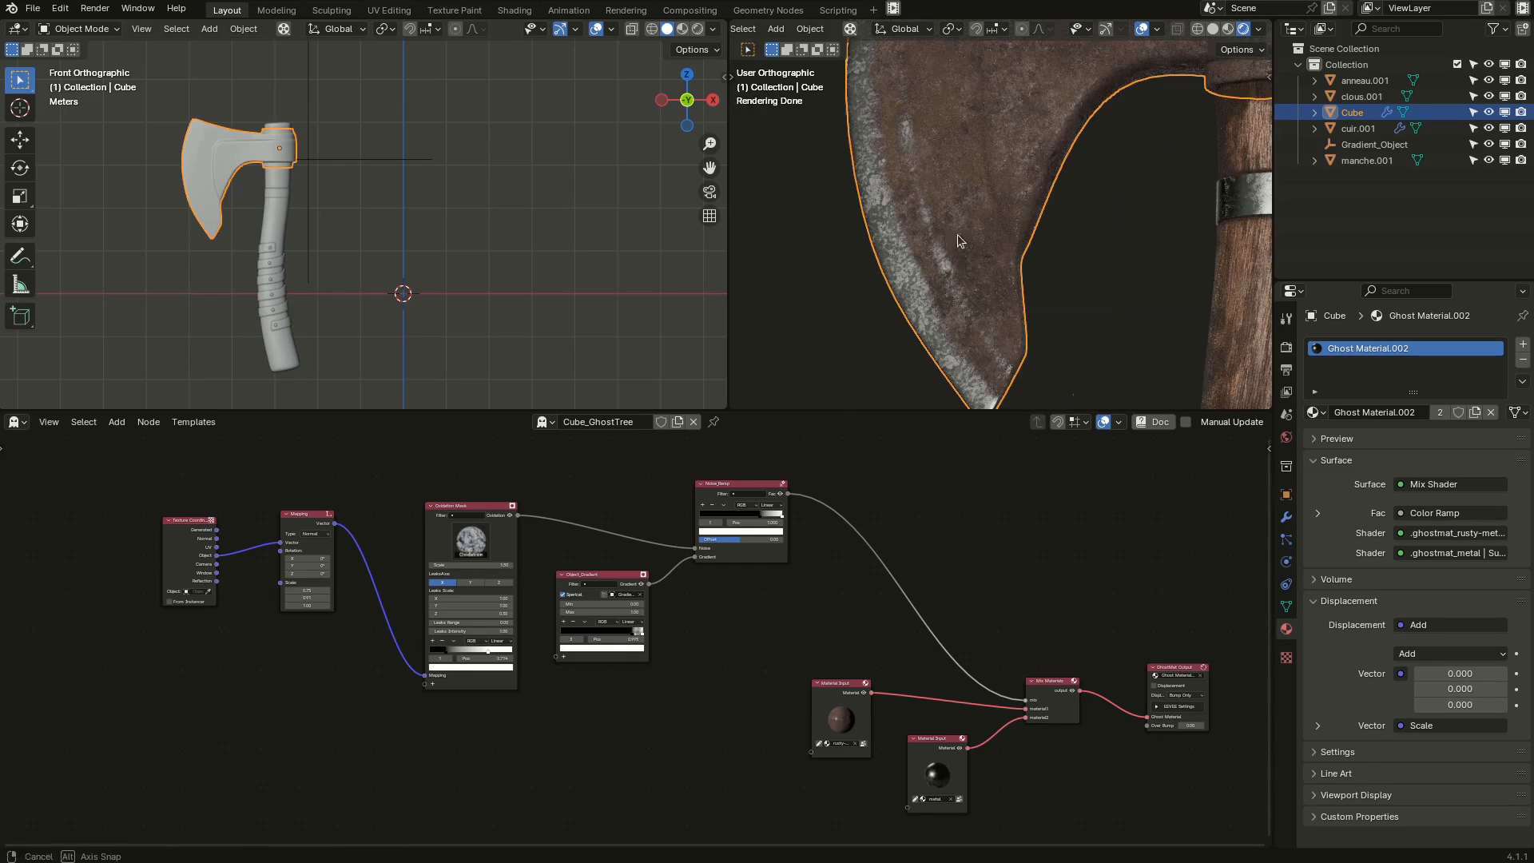
scroll(882, 203, up, 1)
scroll(881, 203, down, 4)
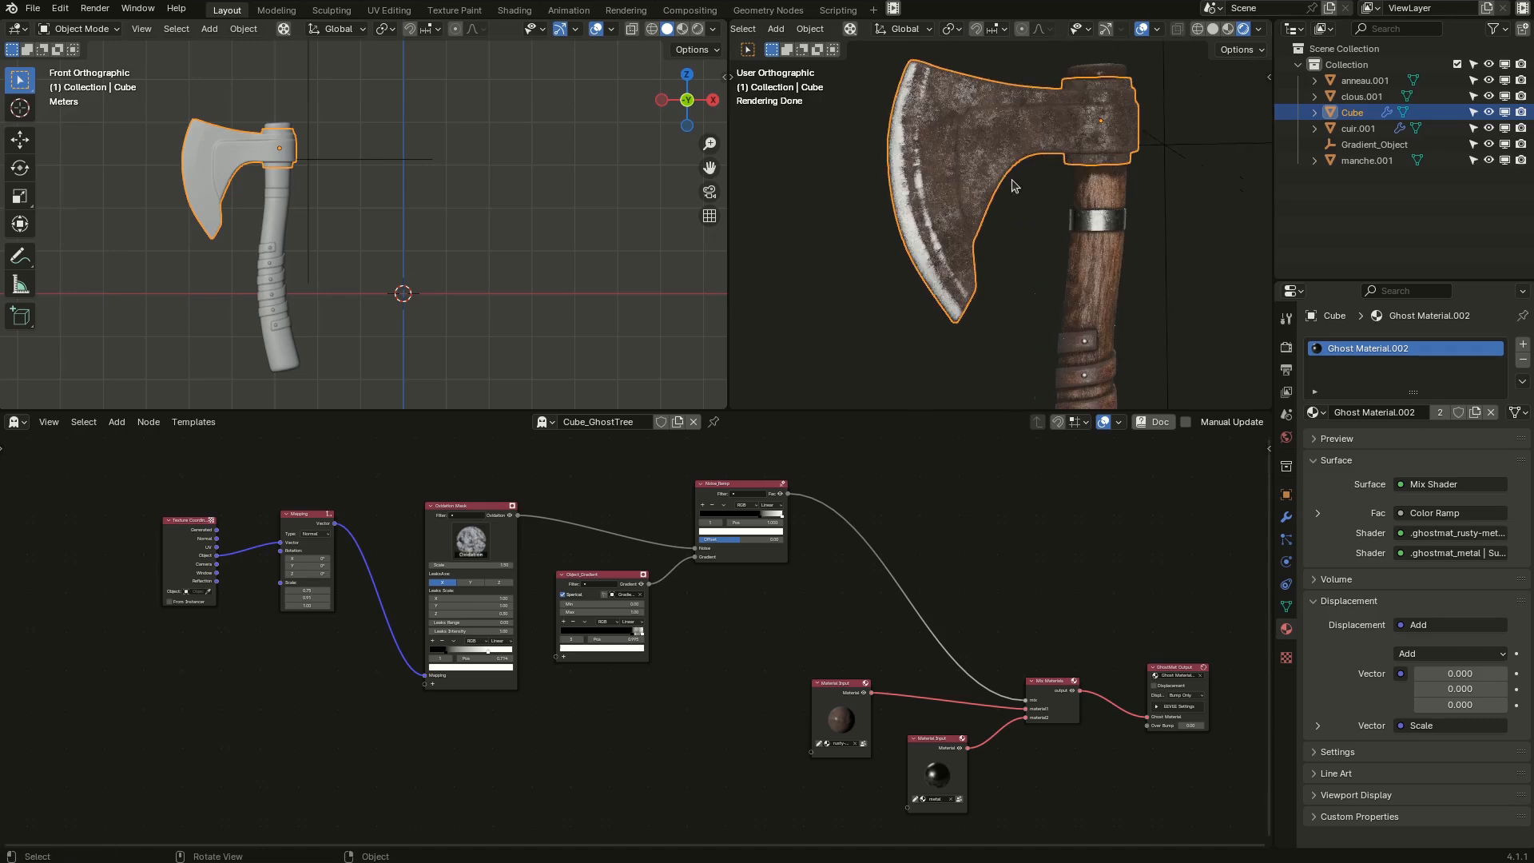
click(1058, 277)
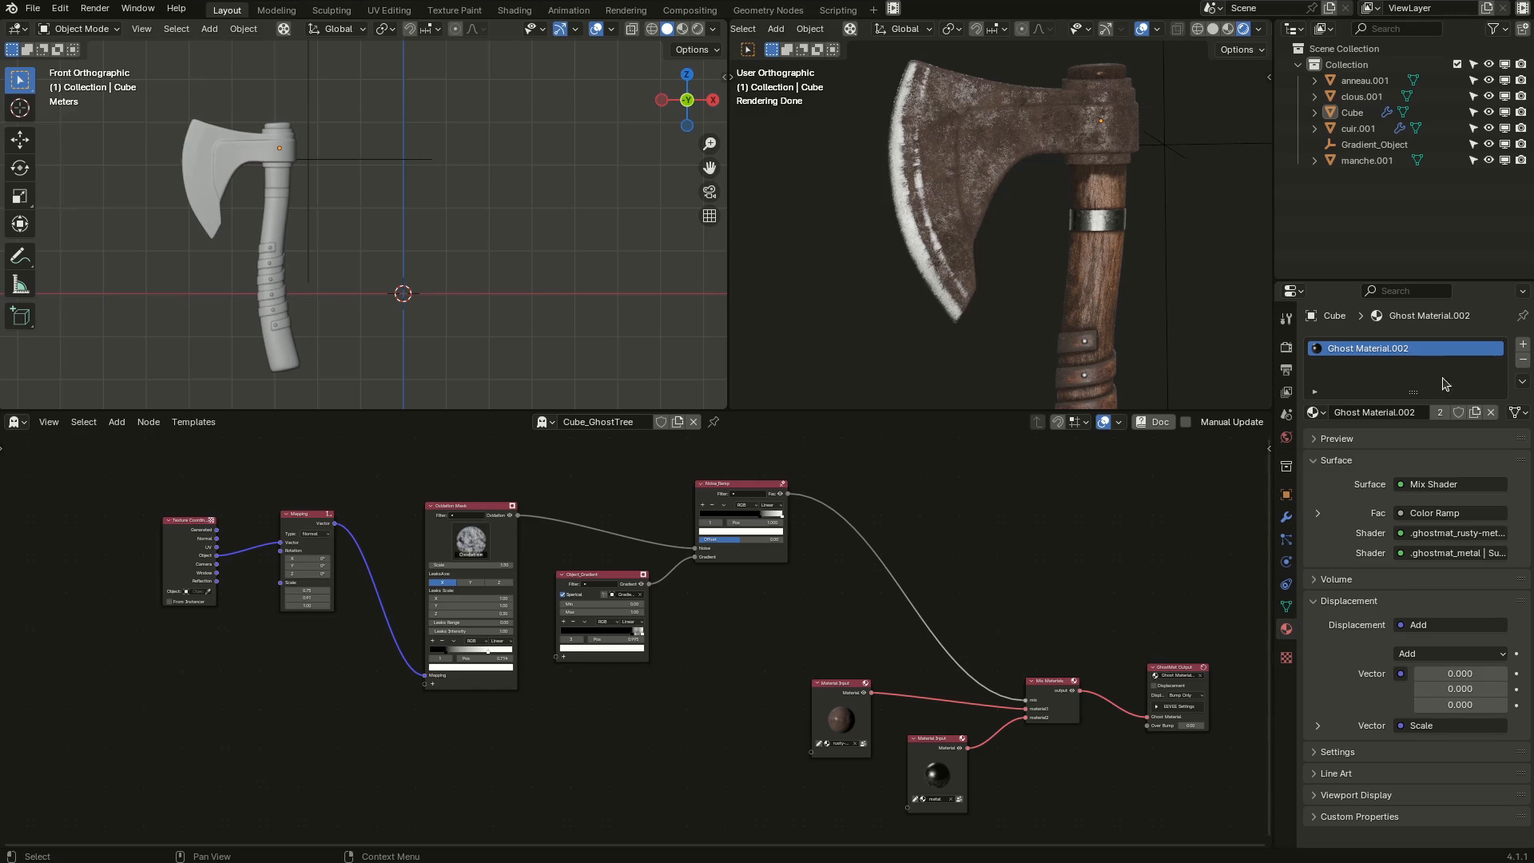
Duplicate the Oxidation Mask node, place the copy above Noise_Ramp, and switch its mask type to Edges.
scroll(904, 488, down, 4)
middle_drag(895, 488, 743, 525)
scroll(725, 508, up, 4)
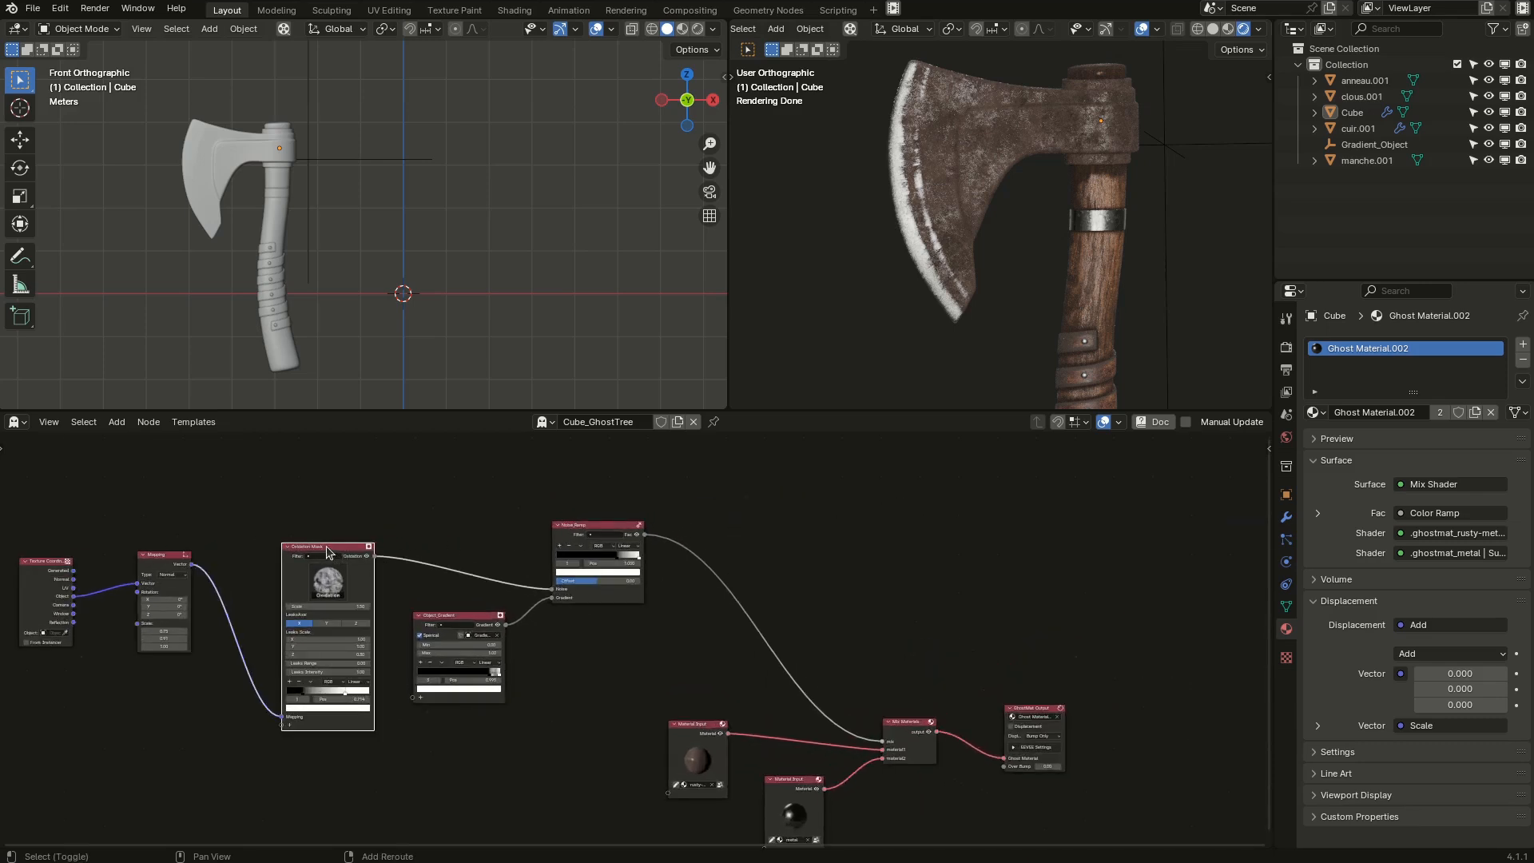
key(shift+d)
click(791, 573)
click(782, 573)
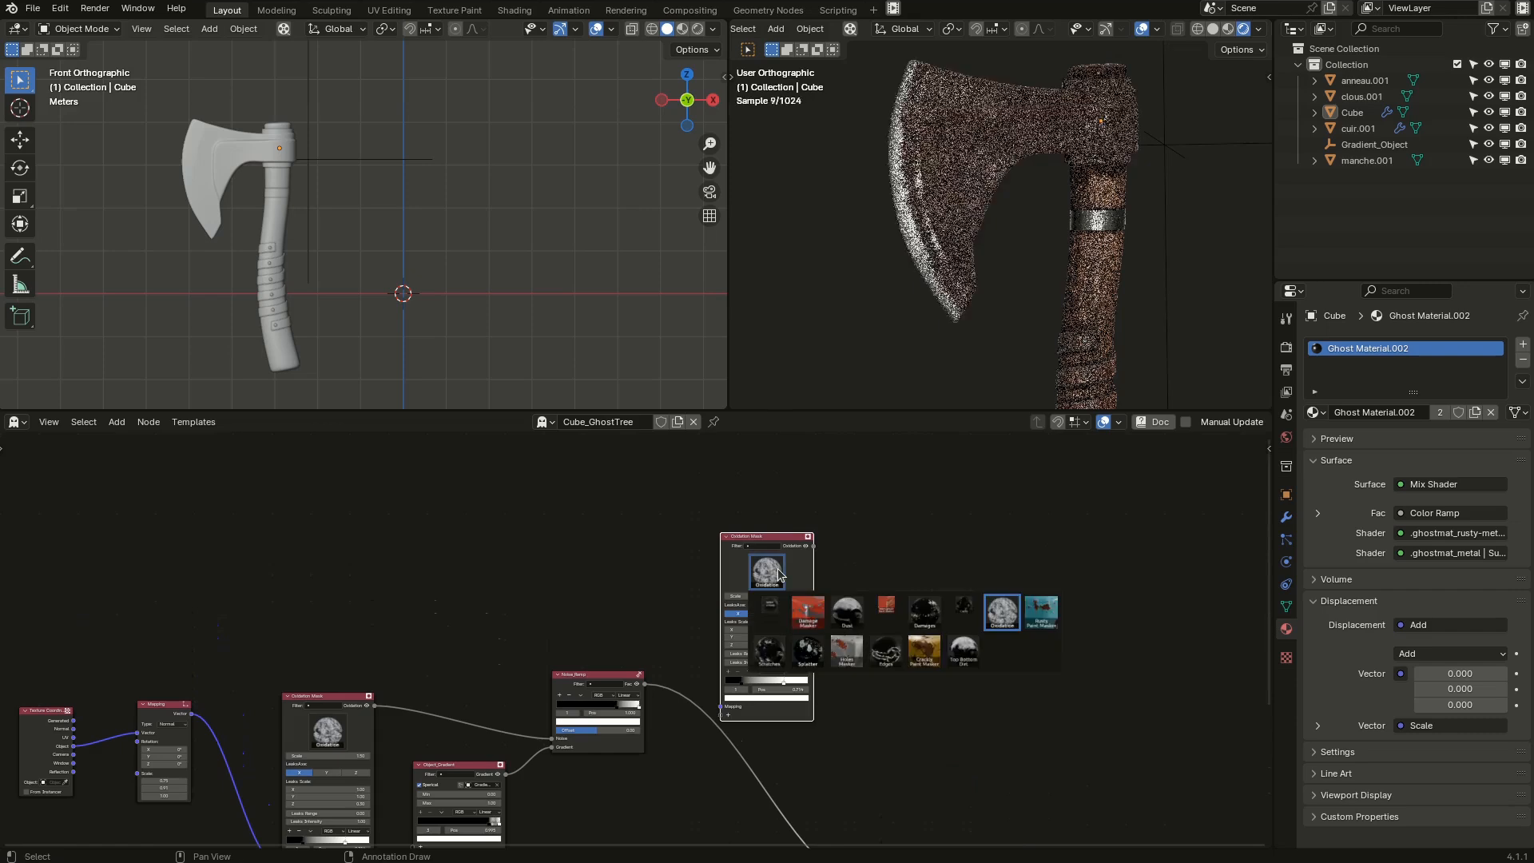
click(878, 663)
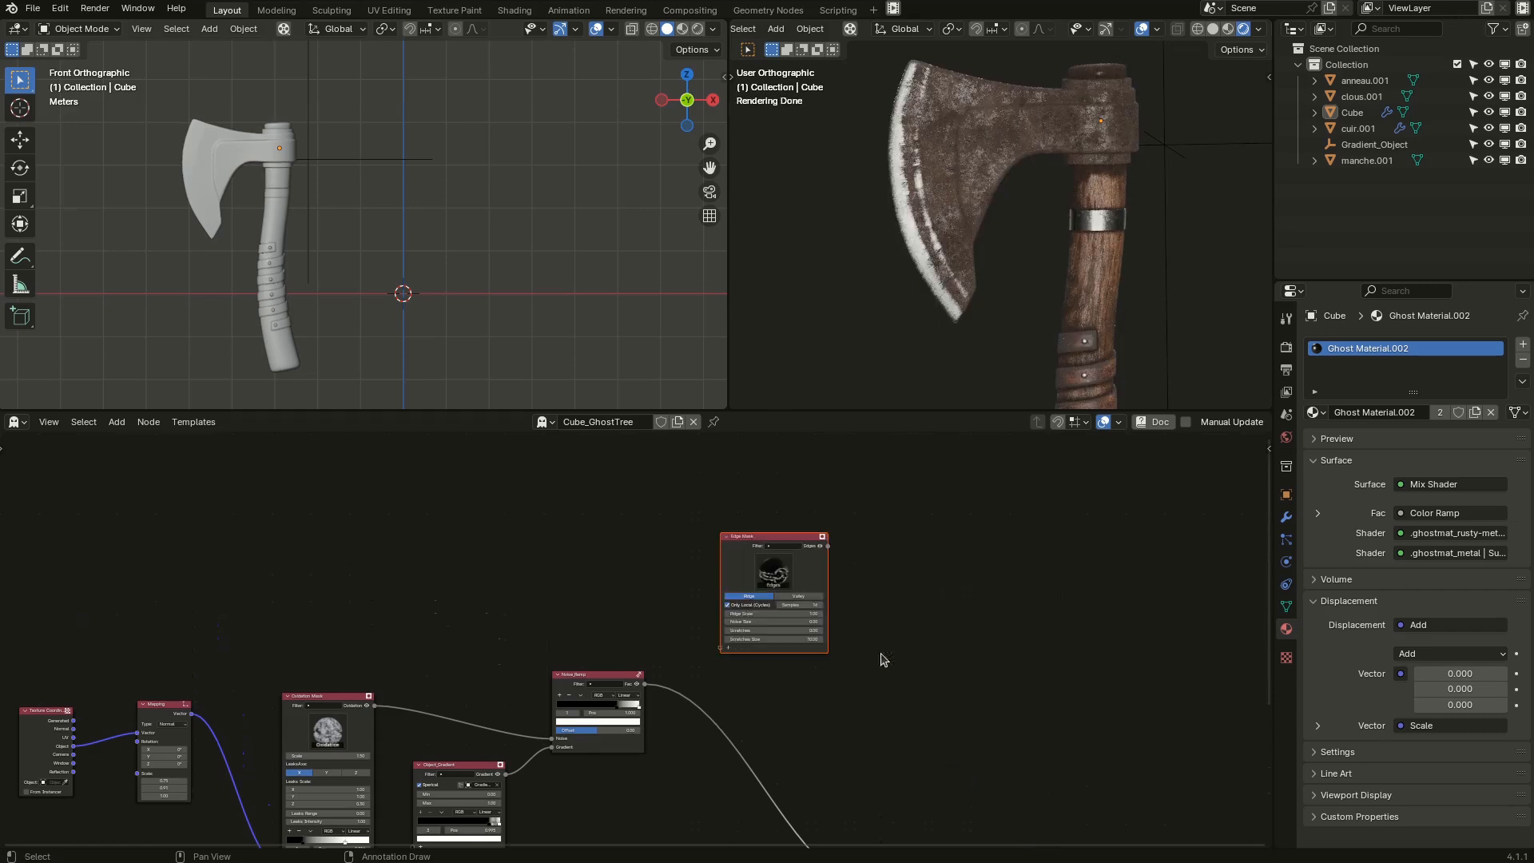
Preview the Edge Mask's Edges output on the axe head and set its Noise Size to 2.46.
scroll(831, 590, up, 1)
scroll(831, 589, up, 1)
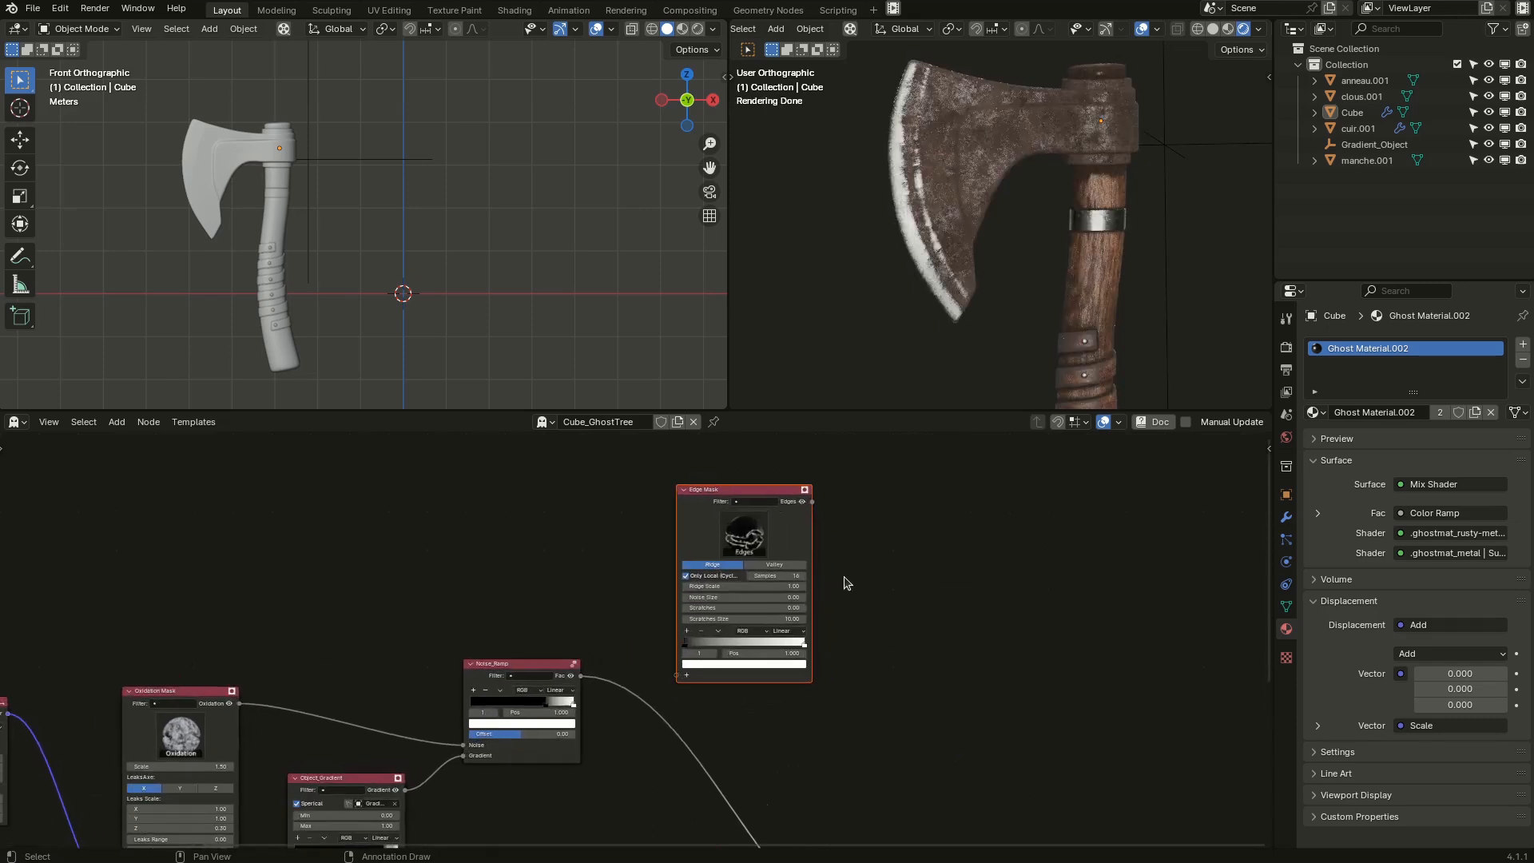
scroll(734, 548, up, 1)
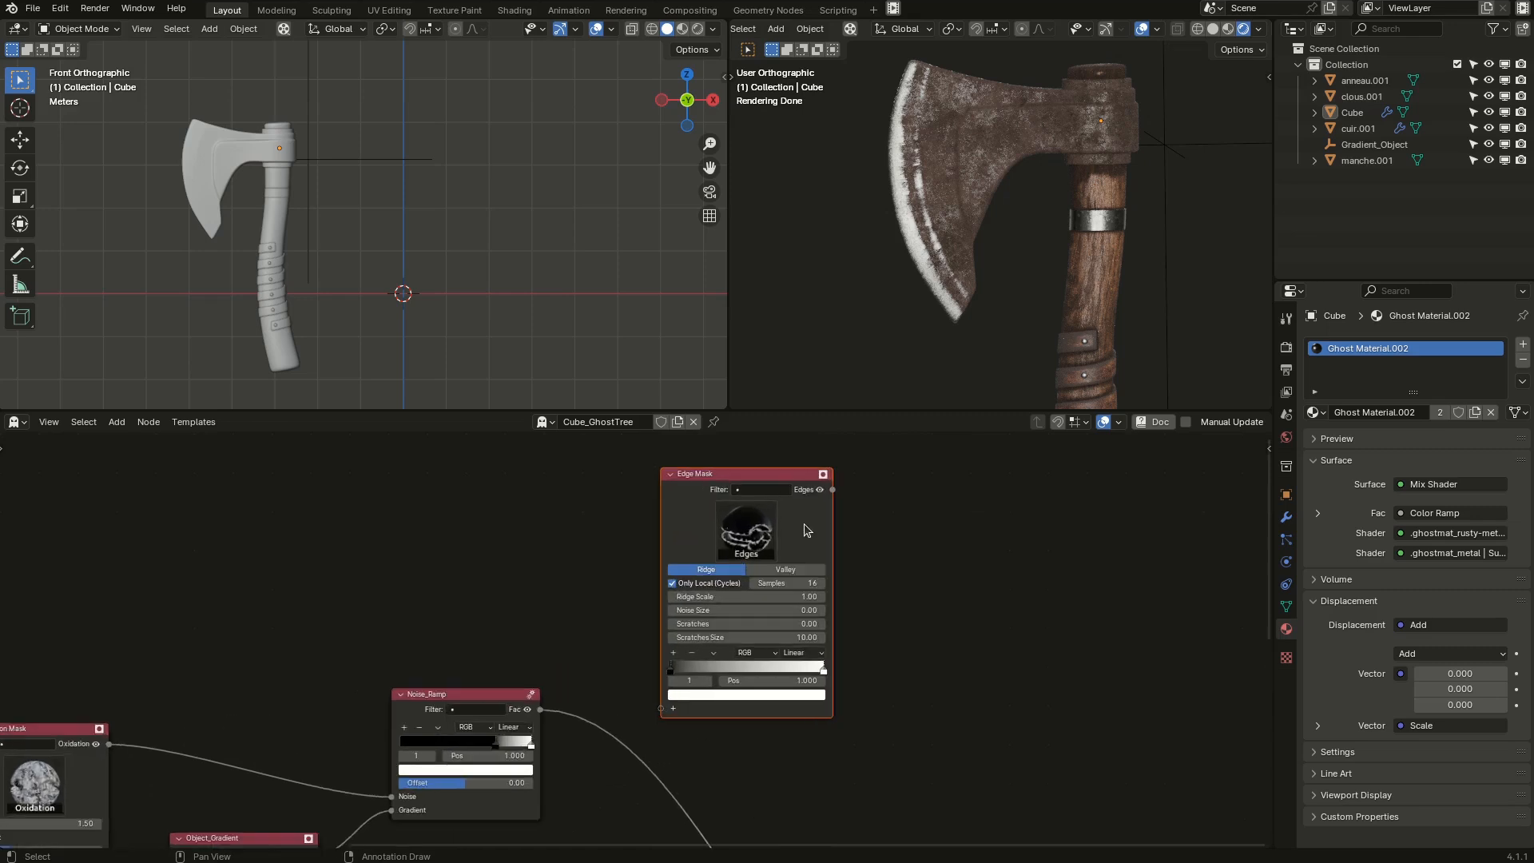
click(820, 489)
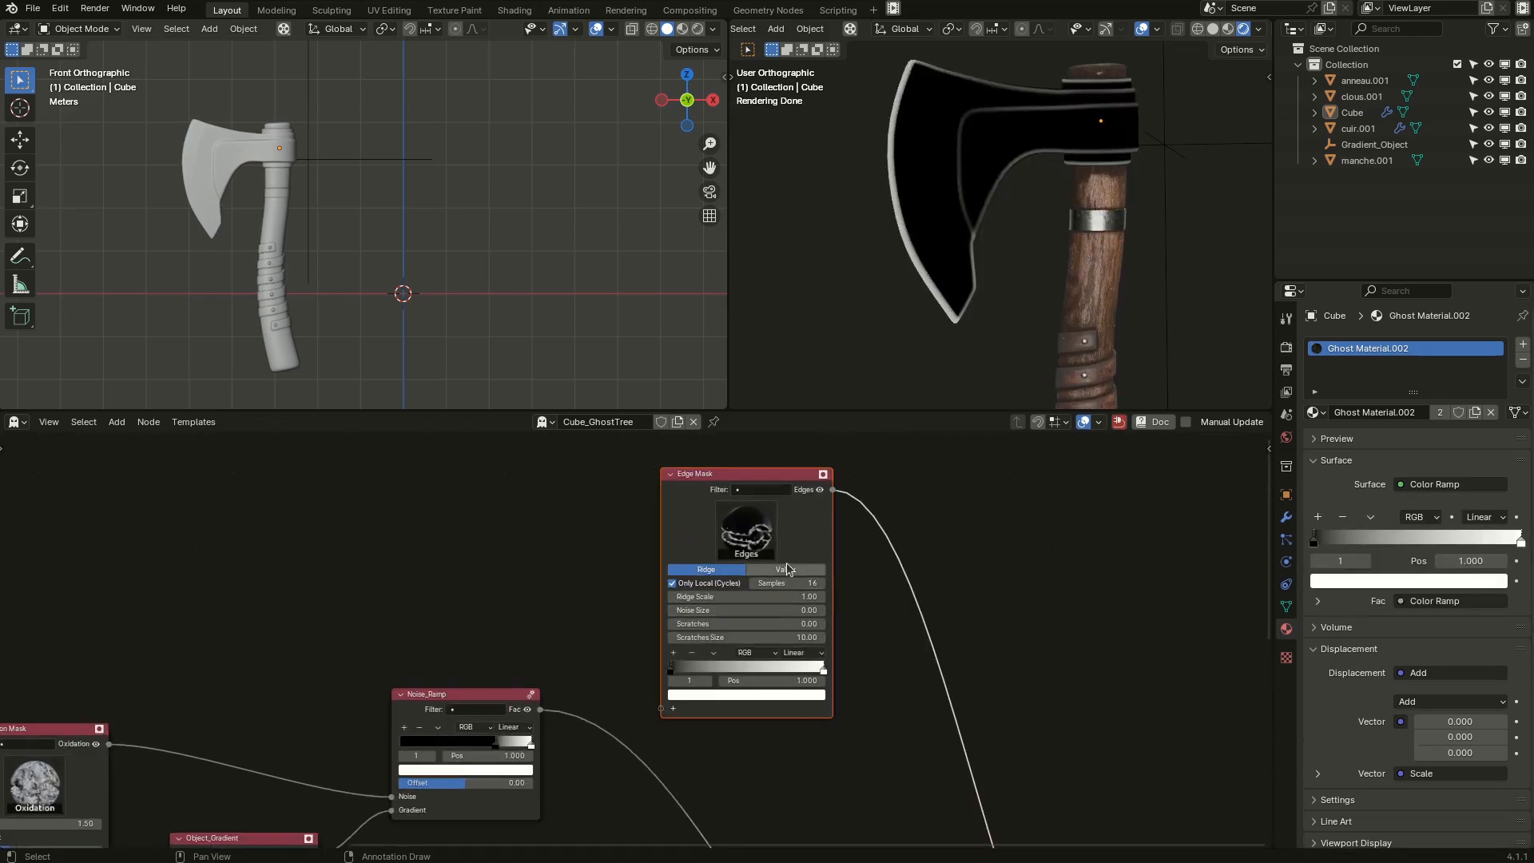
scroll(743, 529, up, 2)
drag(692, 650, 790, 649)
Set the Edge Mask ramp's black stop to 0.152 and white stop to 0.241, and raise the Ridge Scale to 1.48.
drag(639, 736, 676, 725)
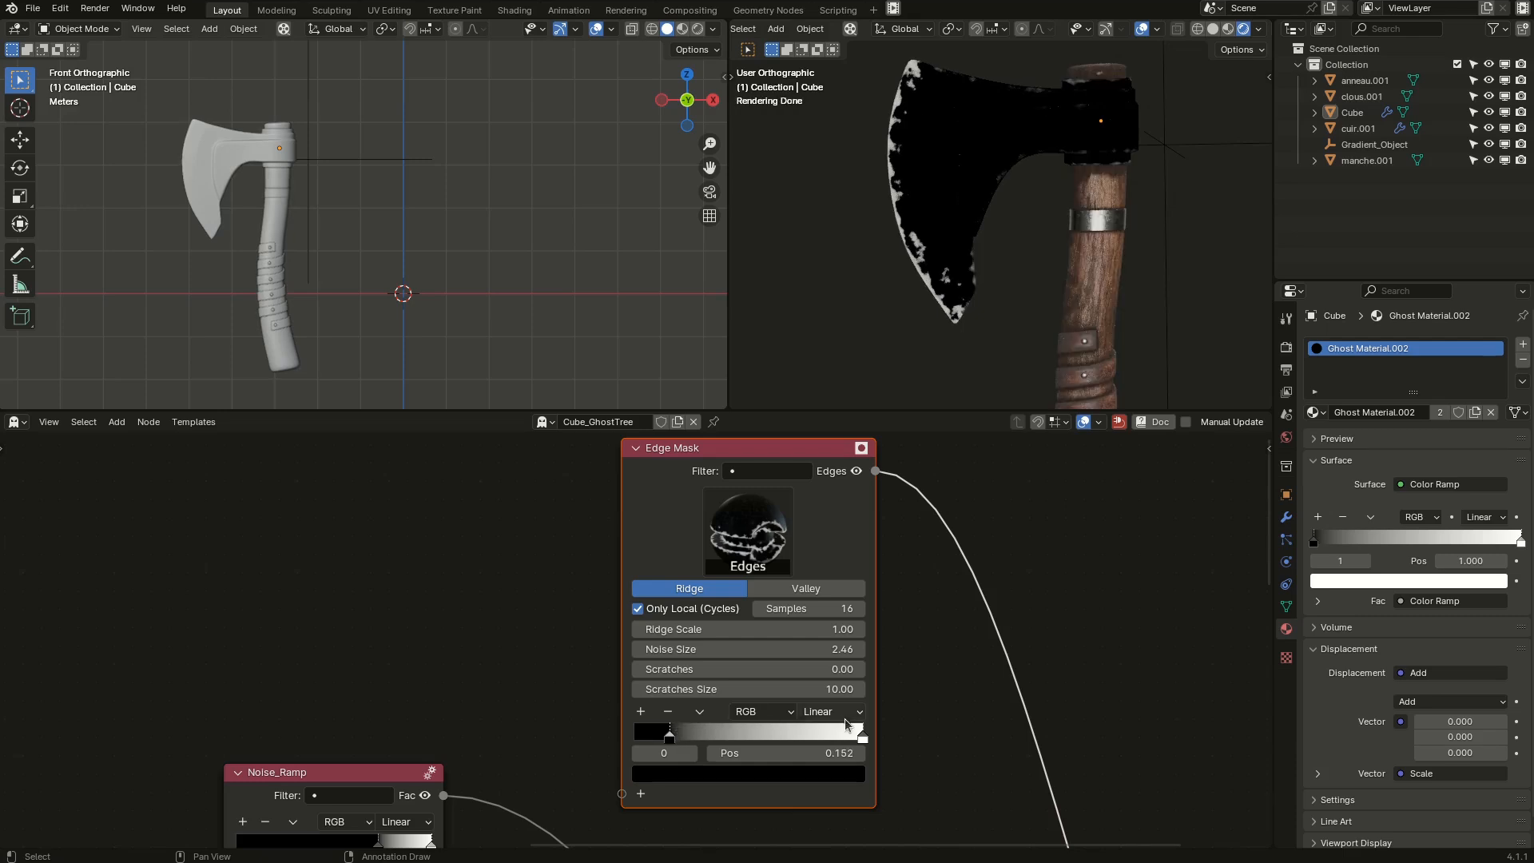
drag(862, 737, 701, 730)
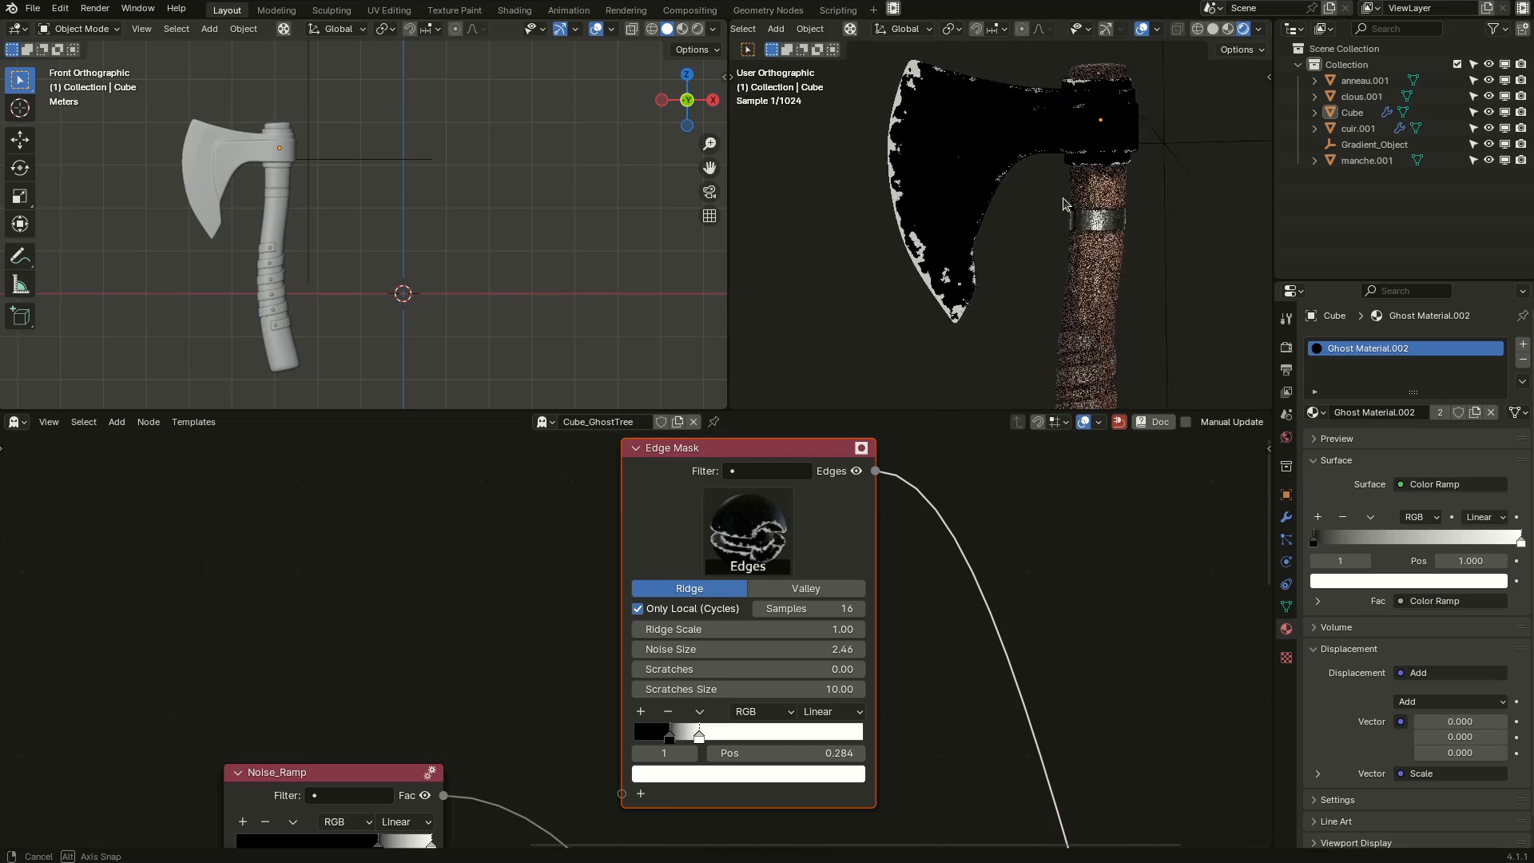
scroll(1057, 135, up, 4)
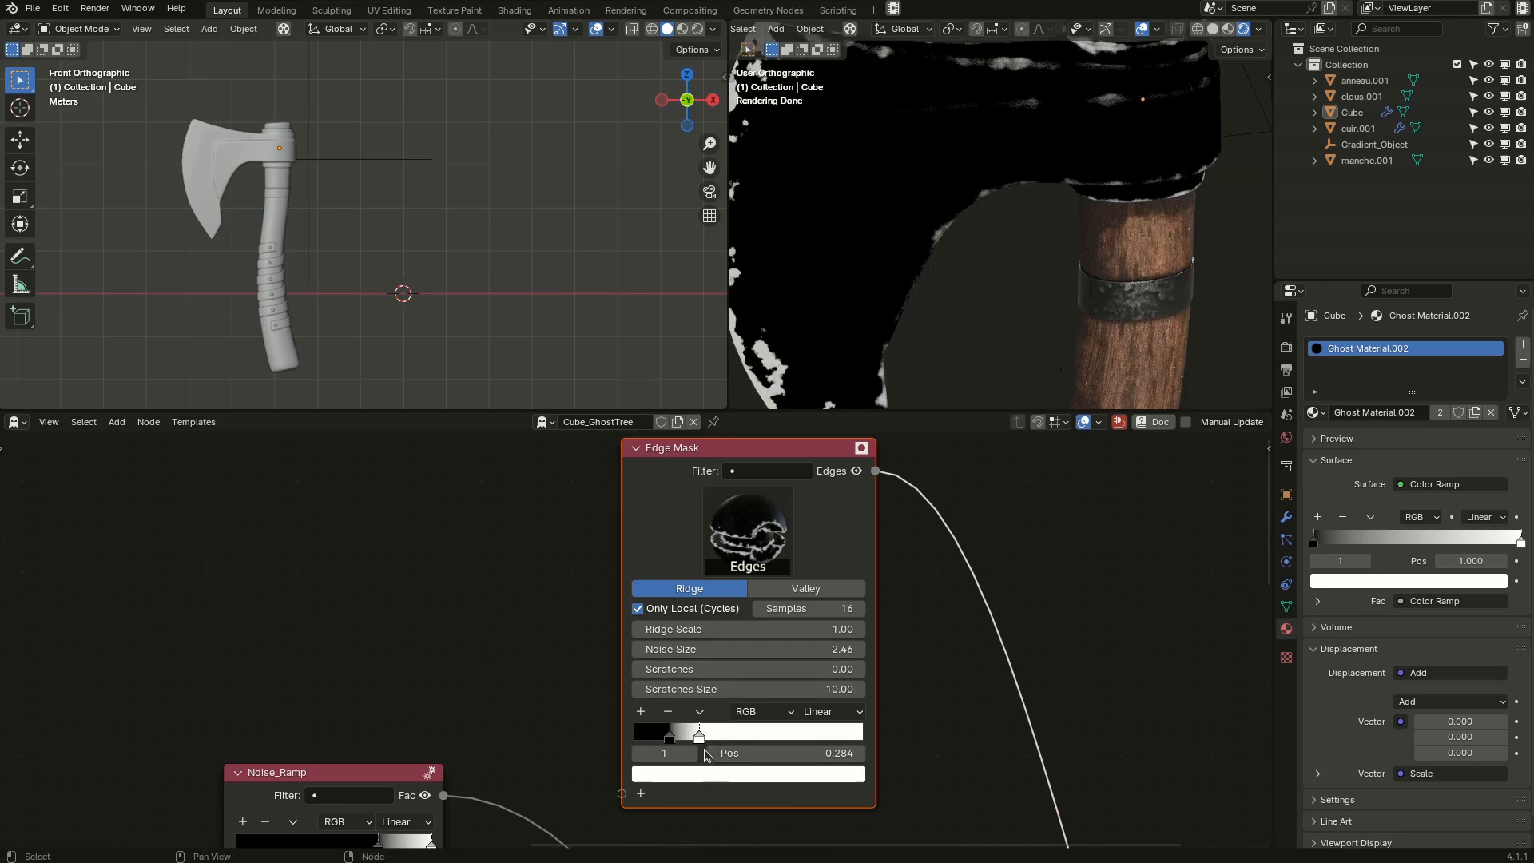
drag(699, 735, 688, 733)
mouse_move(747, 629)
mouse_down()
mouse_move(798, 629)
mouse_move(774, 629)
mouse_up()
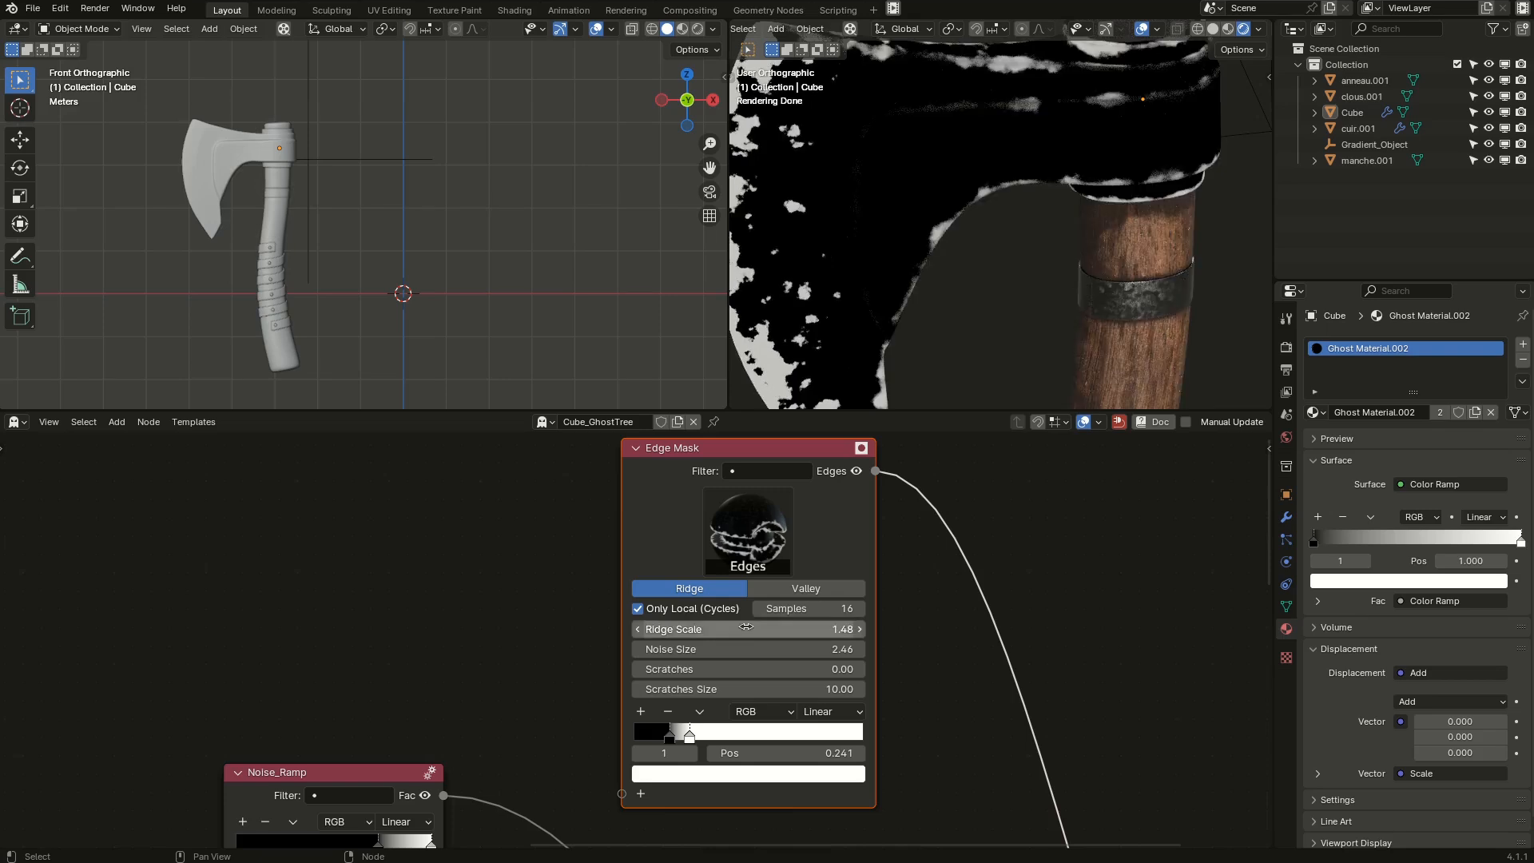
Feed Noise_Ramp's Fac output into the Edge Mask as a mix input for Edges, using the Screen blending mode.
scroll(839, 214, down, 4)
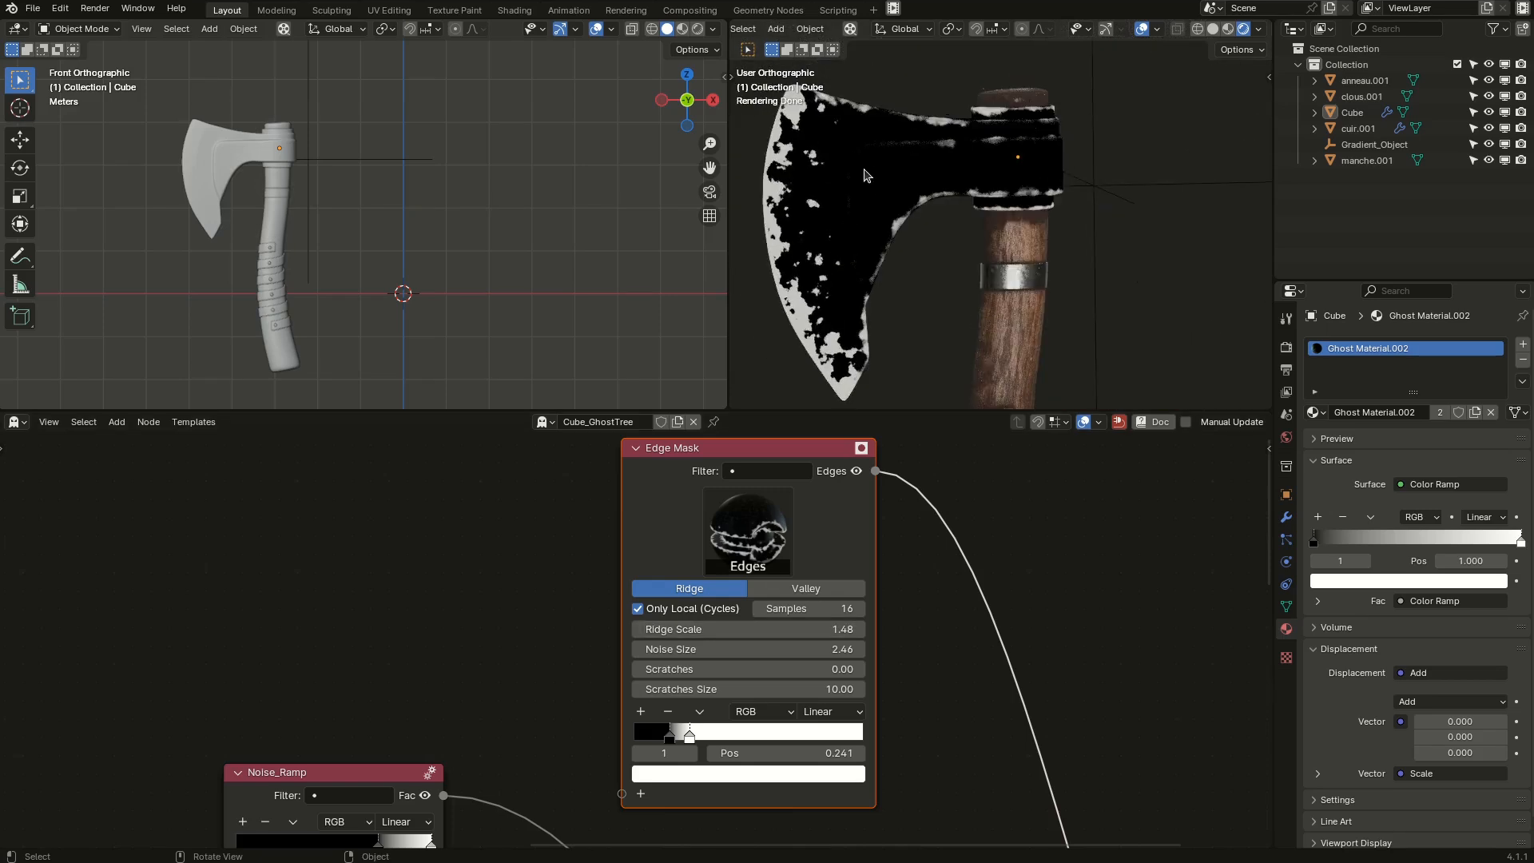
scroll(950, 599, down, 3)
scroll(950, 599, down, 3)
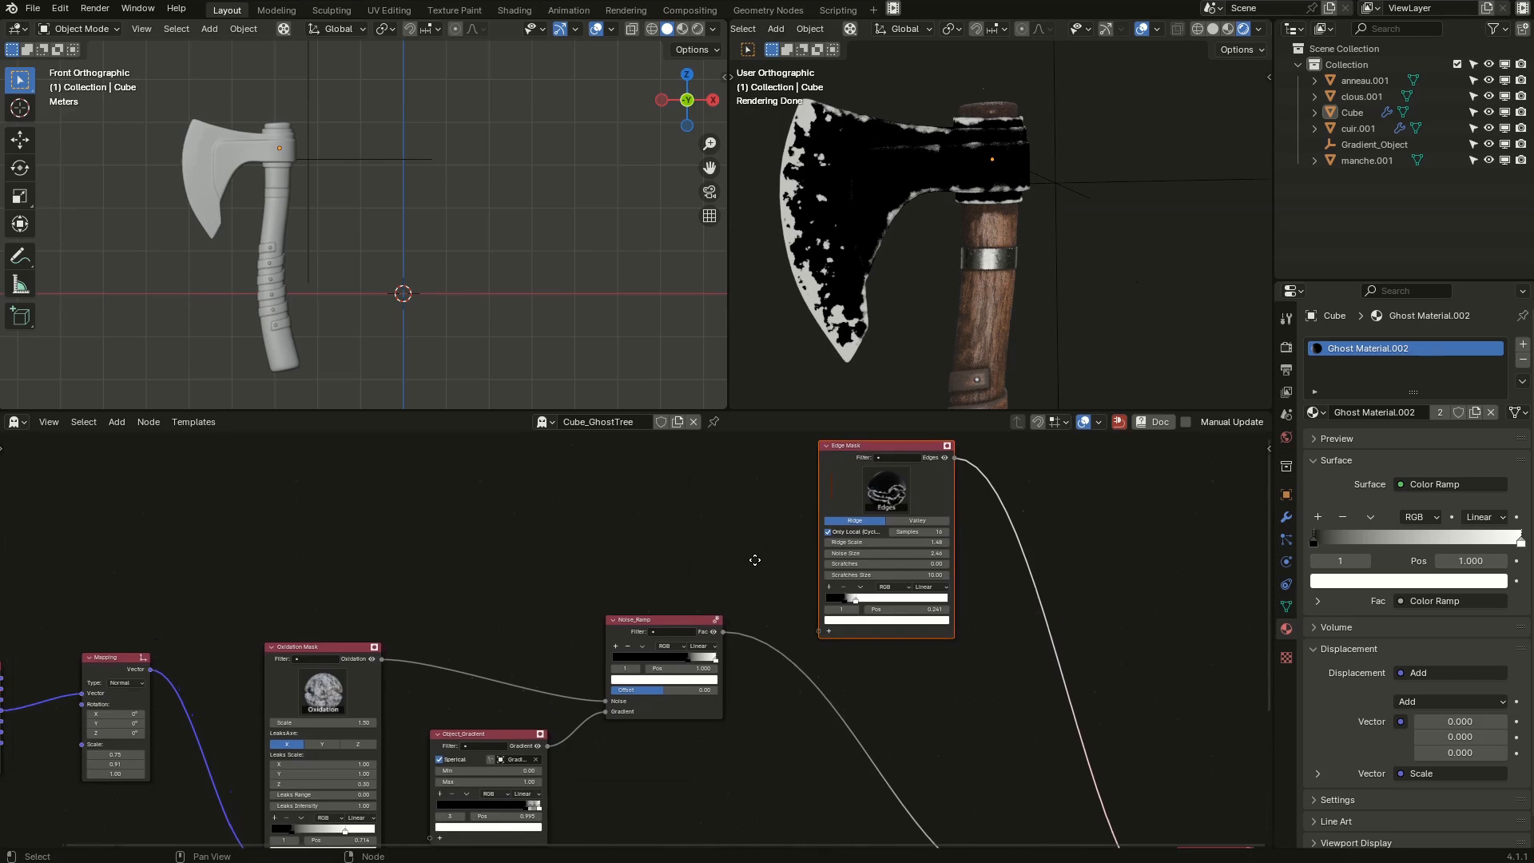
scroll(776, 644, up, 1)
middle_drag(732, 767, 668, 701)
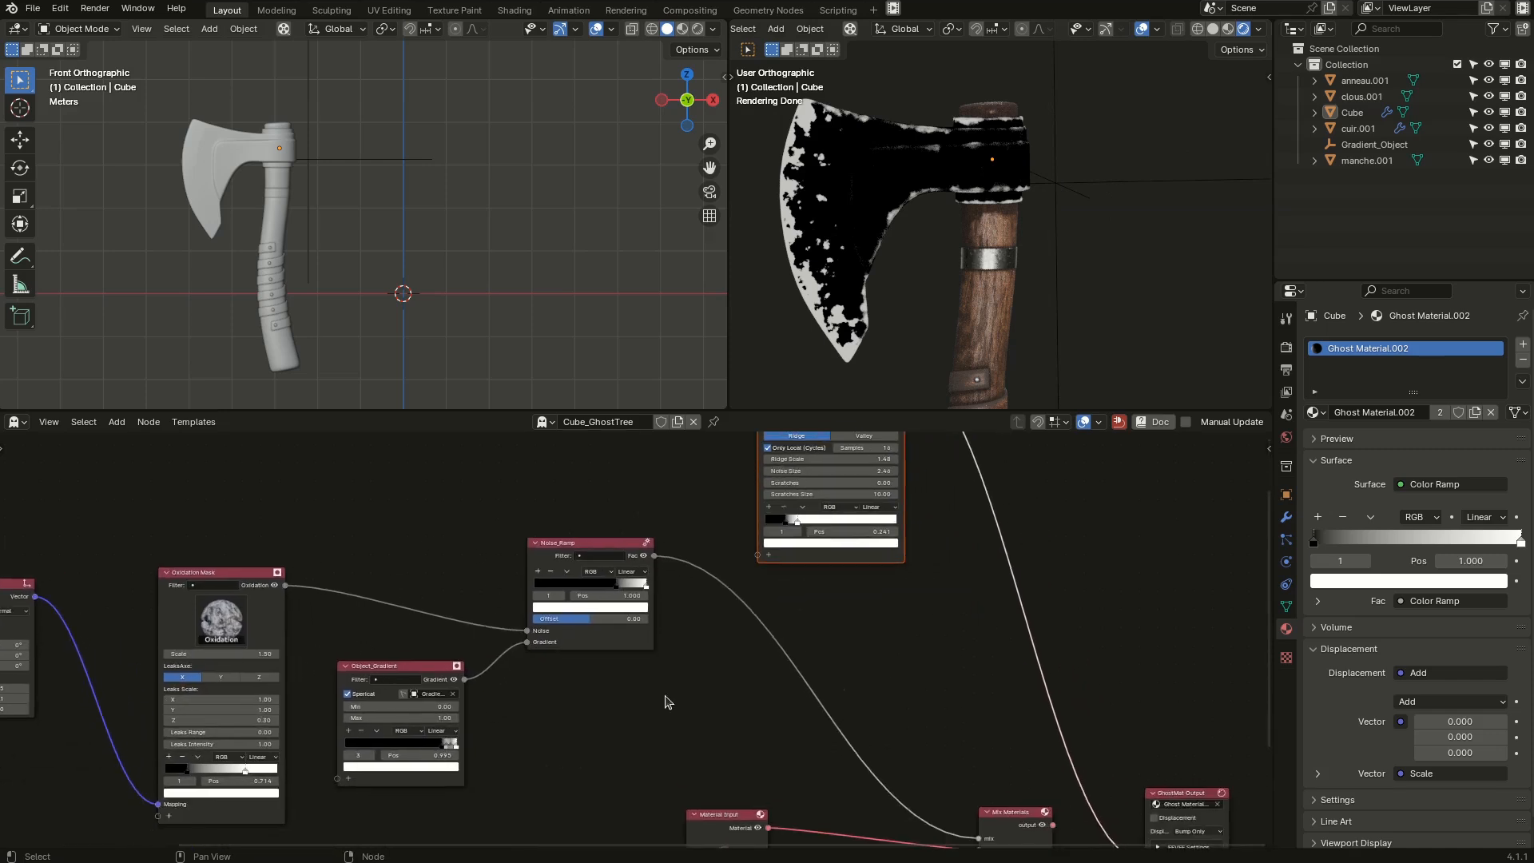
middle_drag(754, 652, 706, 727)
scroll(670, 639, up, 2)
drag(576, 628, 732, 627)
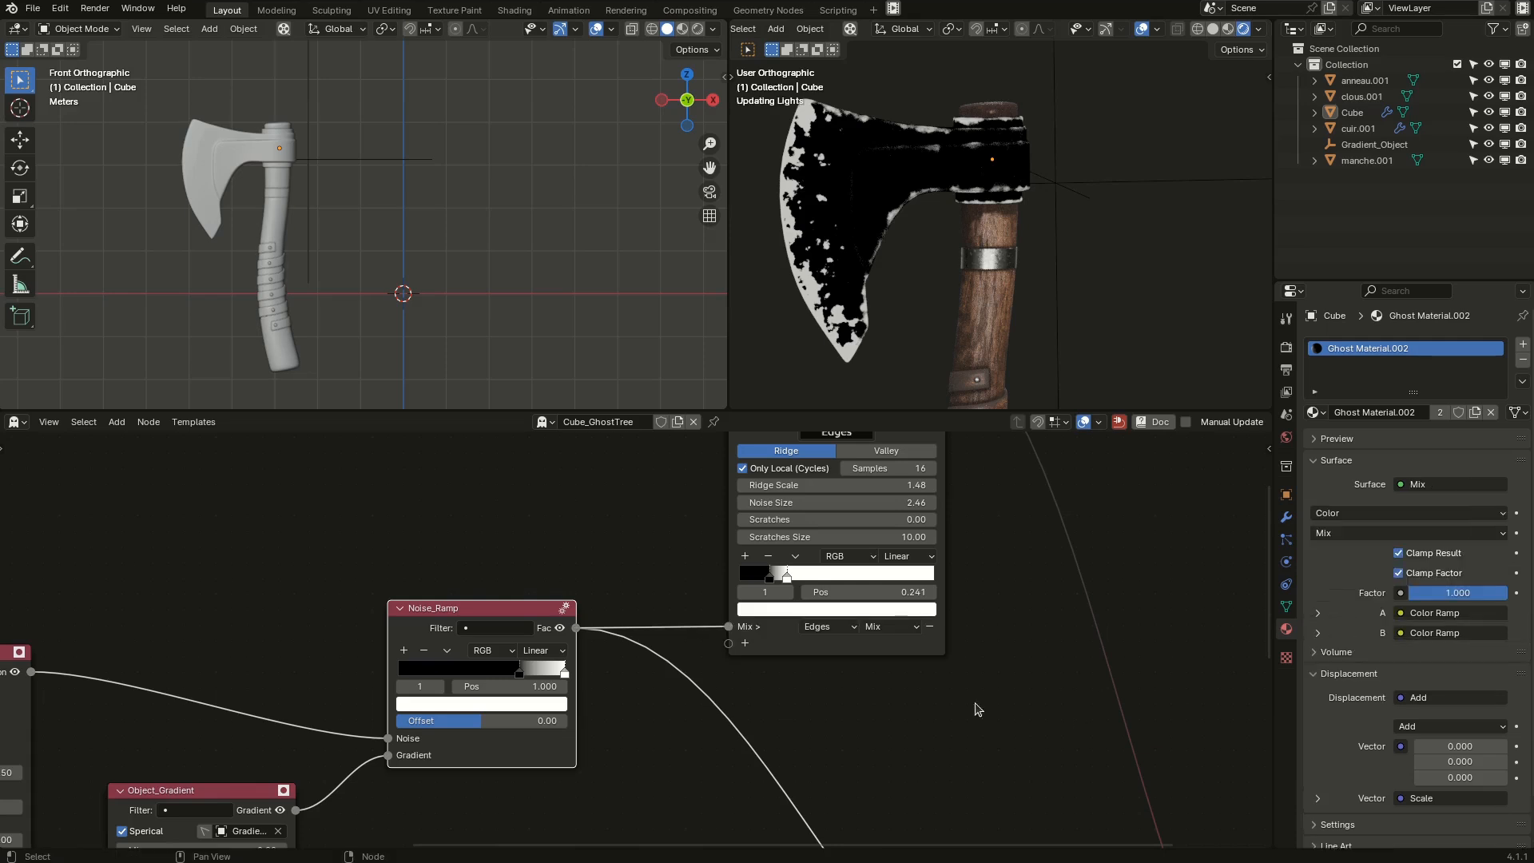
click(900, 627)
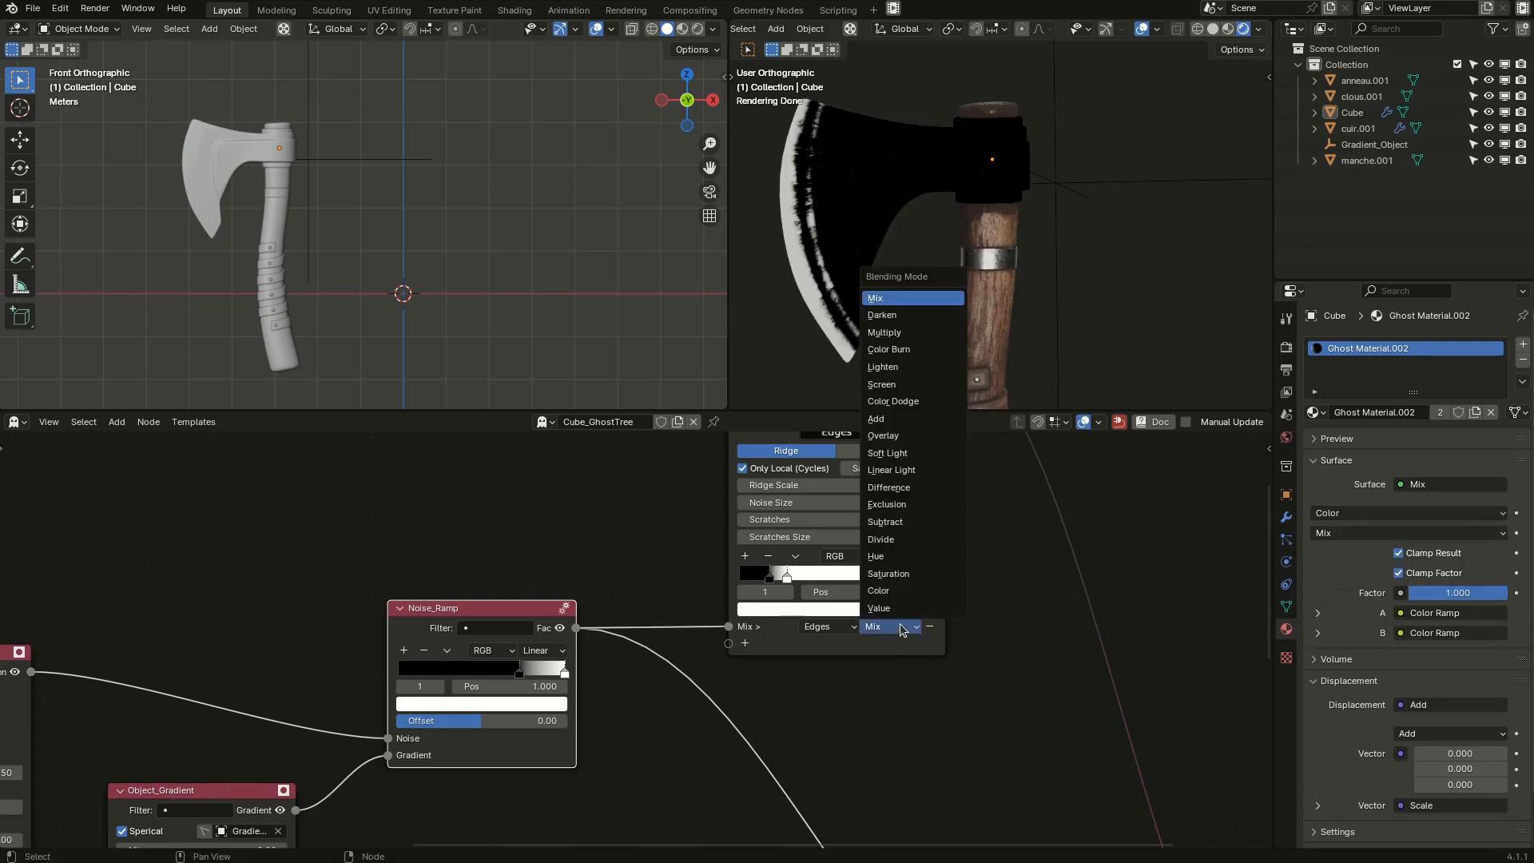
click(882, 385)
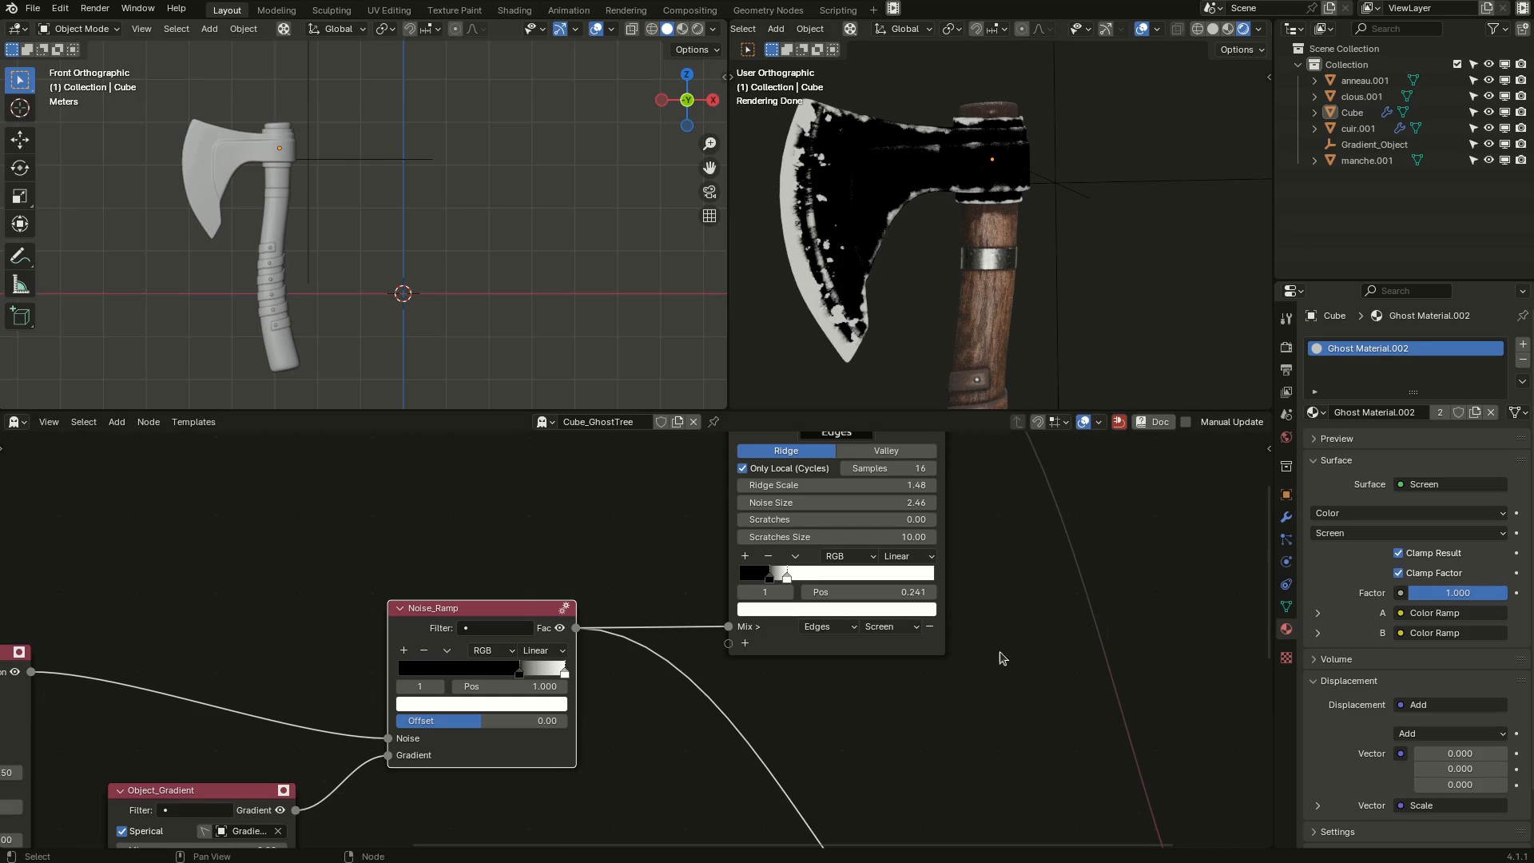
Adjust the Edge Mask ramp to a black stop at 0.082 and a white stop at 0.288.
scroll(827, 677, up, 3)
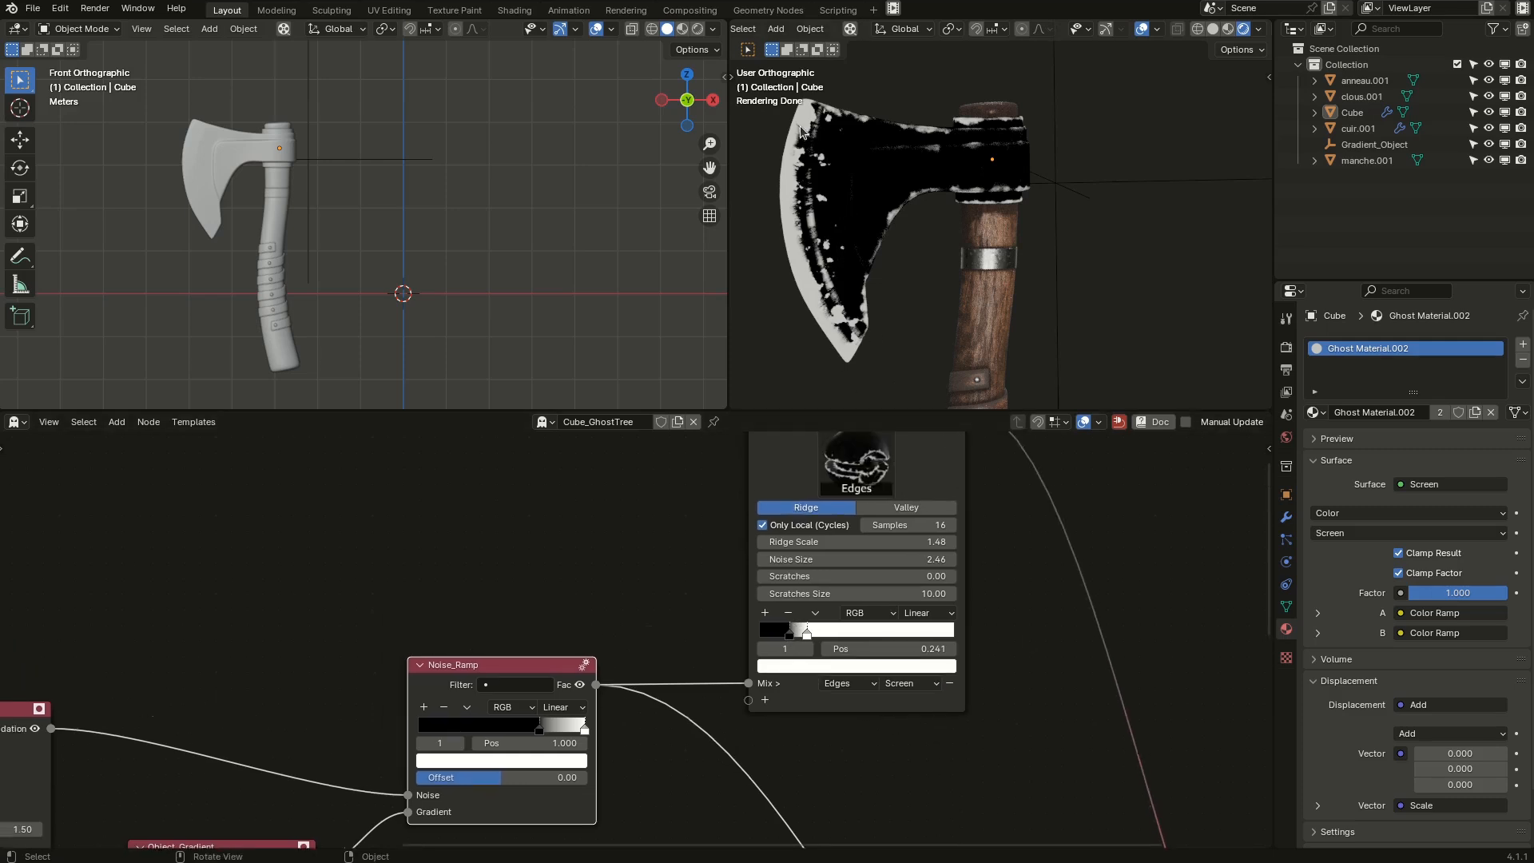
drag(790, 634, 776, 635)
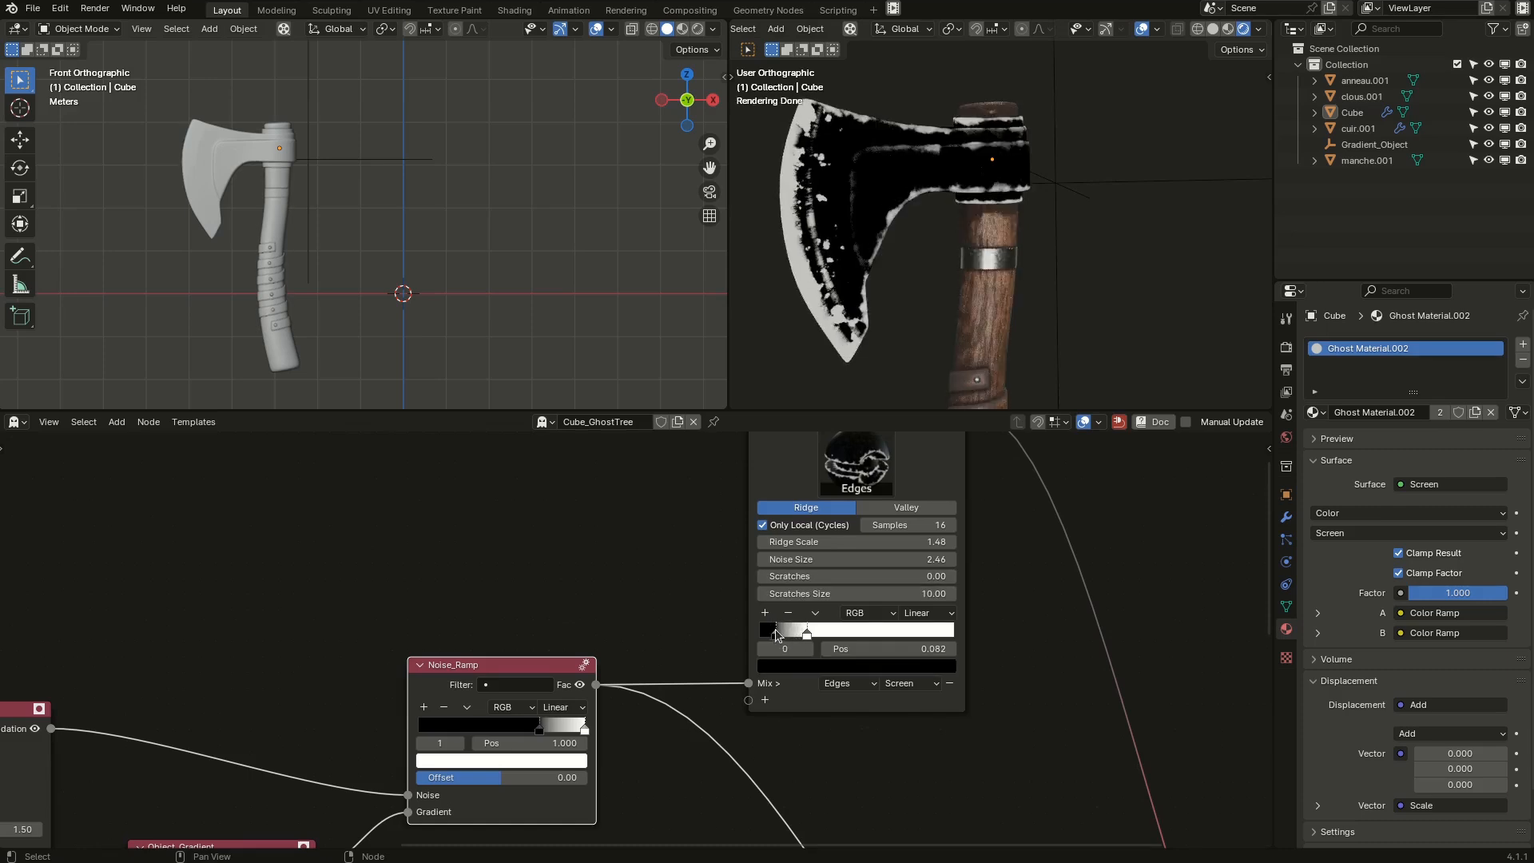
click(807, 634)
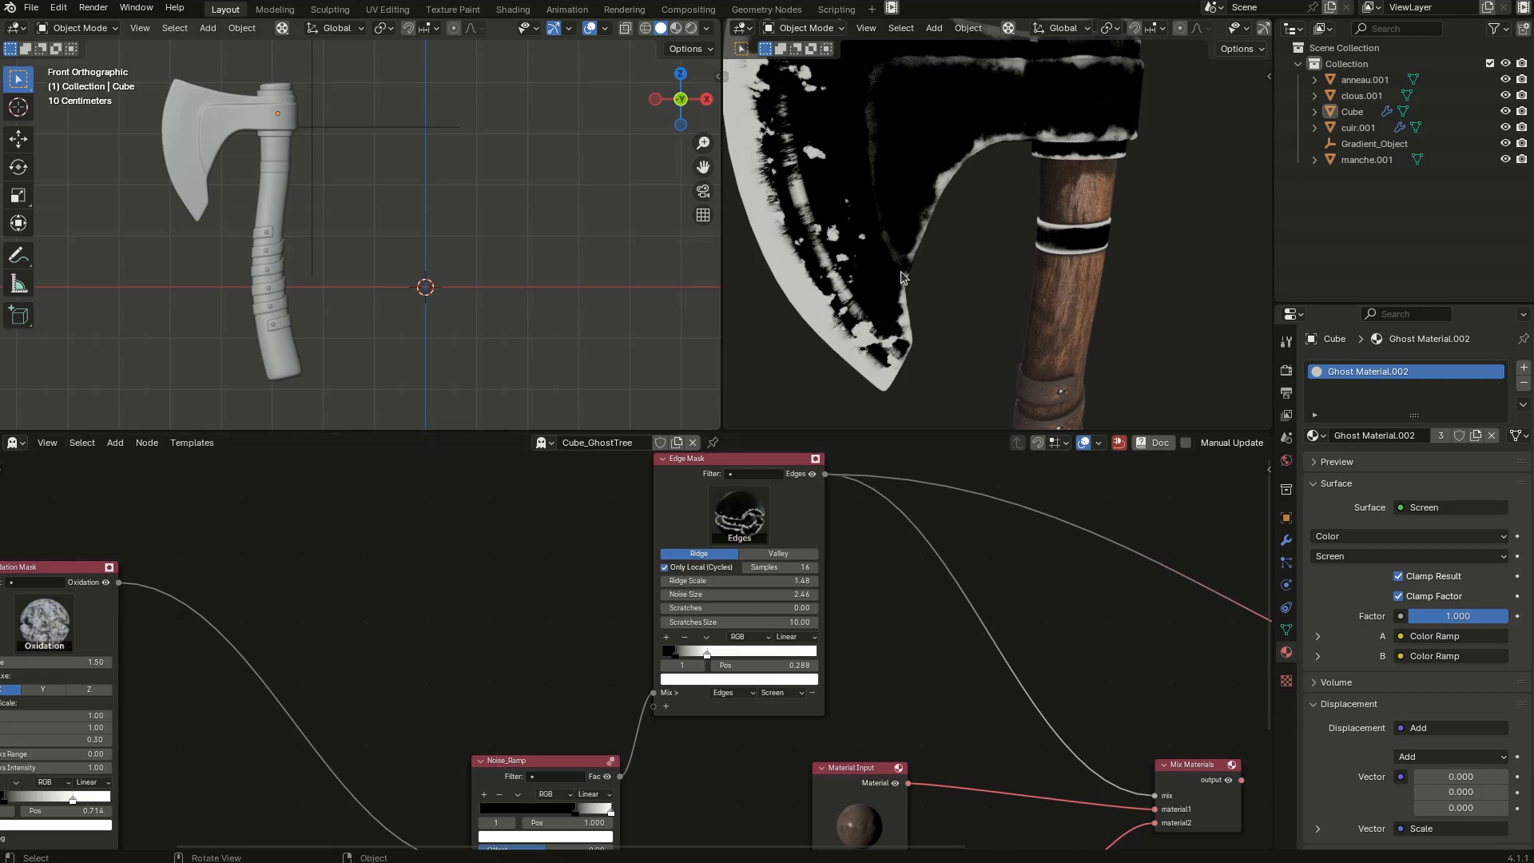
scroll(900, 276, down, 6)
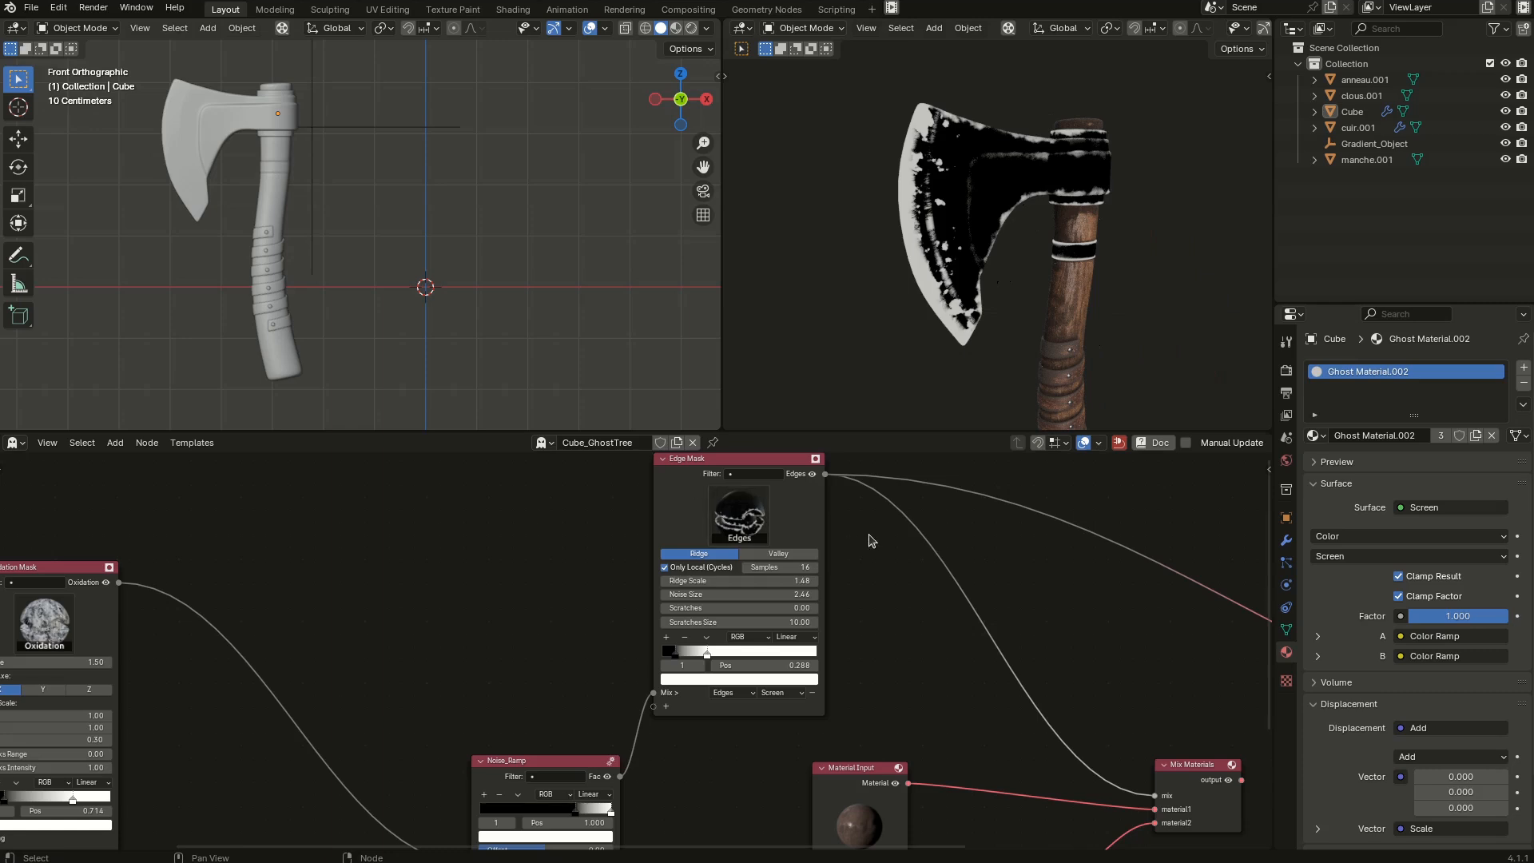
Reposition the Object_Gradient node and add a Math node above Noise_Ramp.
middle_drag(870, 541, 854, 577)
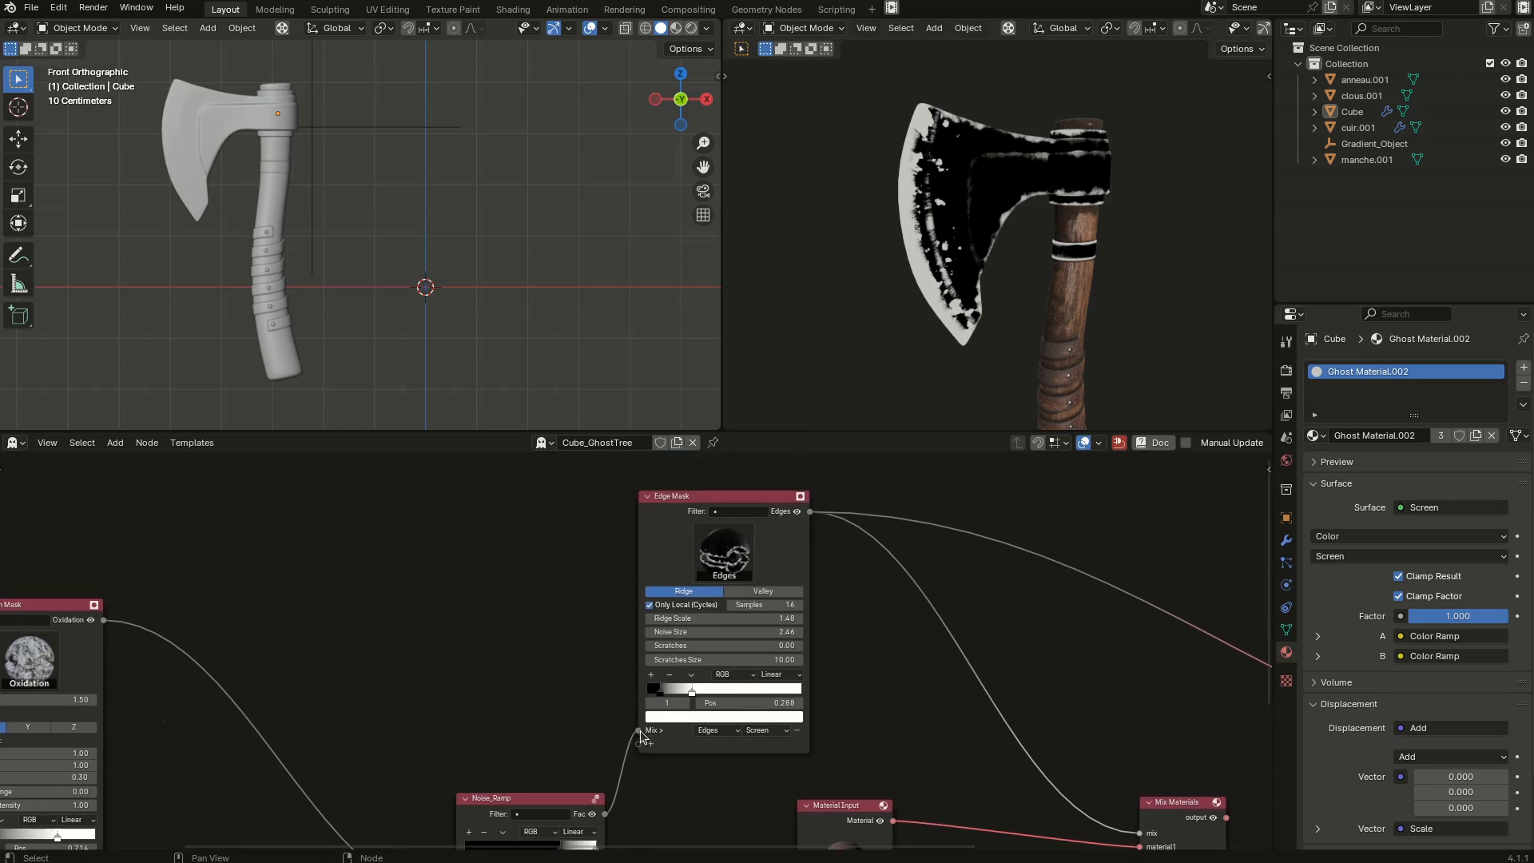
scroll(618, 618, down, 2)
middle_drag(588, 643, 620, 558)
scroll(618, 556, up, 1)
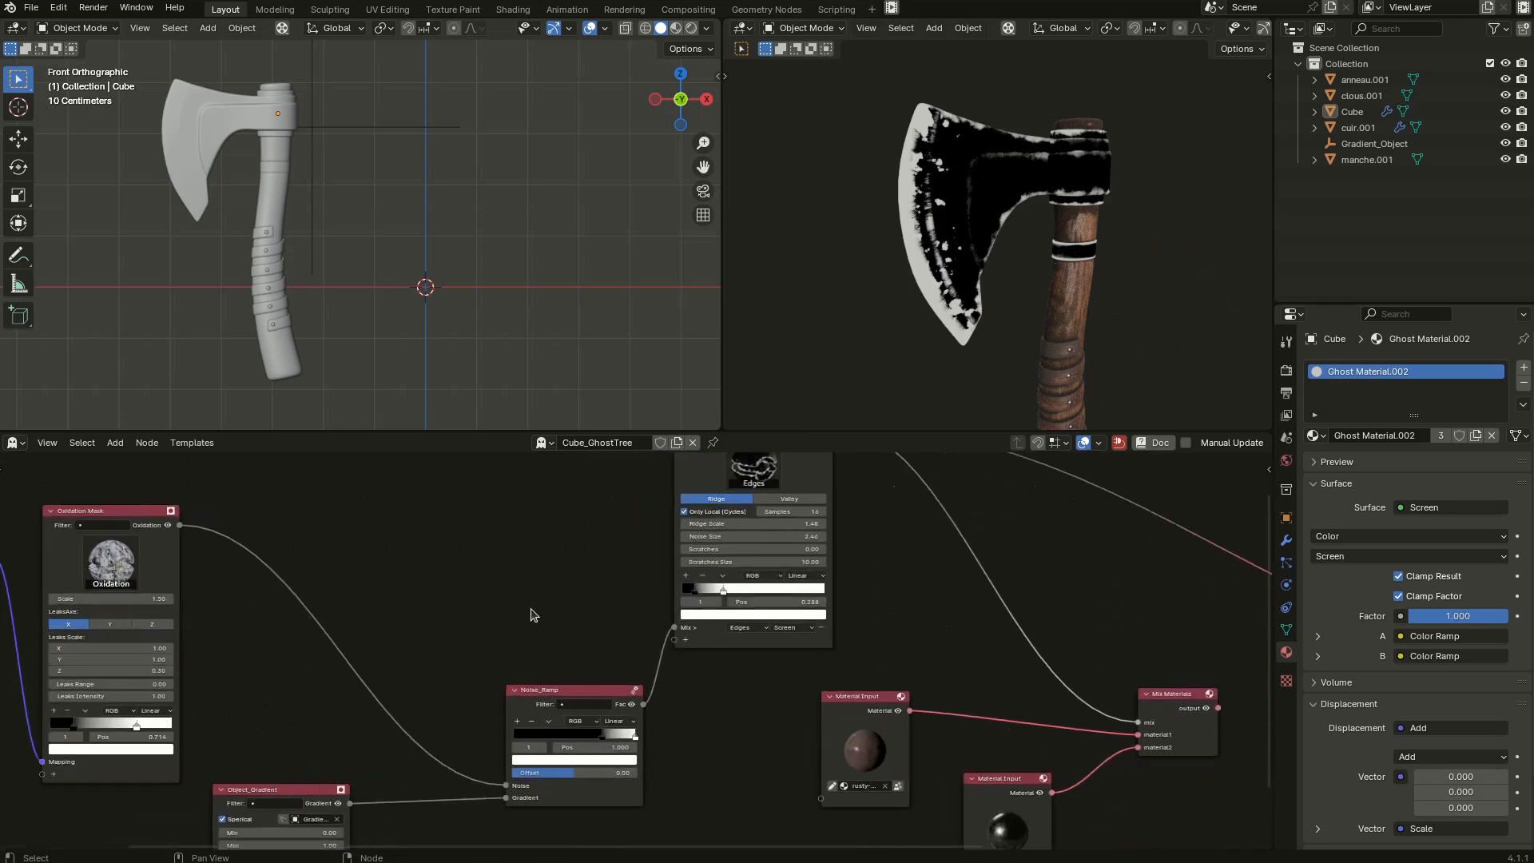
middle_drag(447, 669, 538, 593)
drag(359, 716, 364, 690)
middle_drag(373, 693, 386, 733)
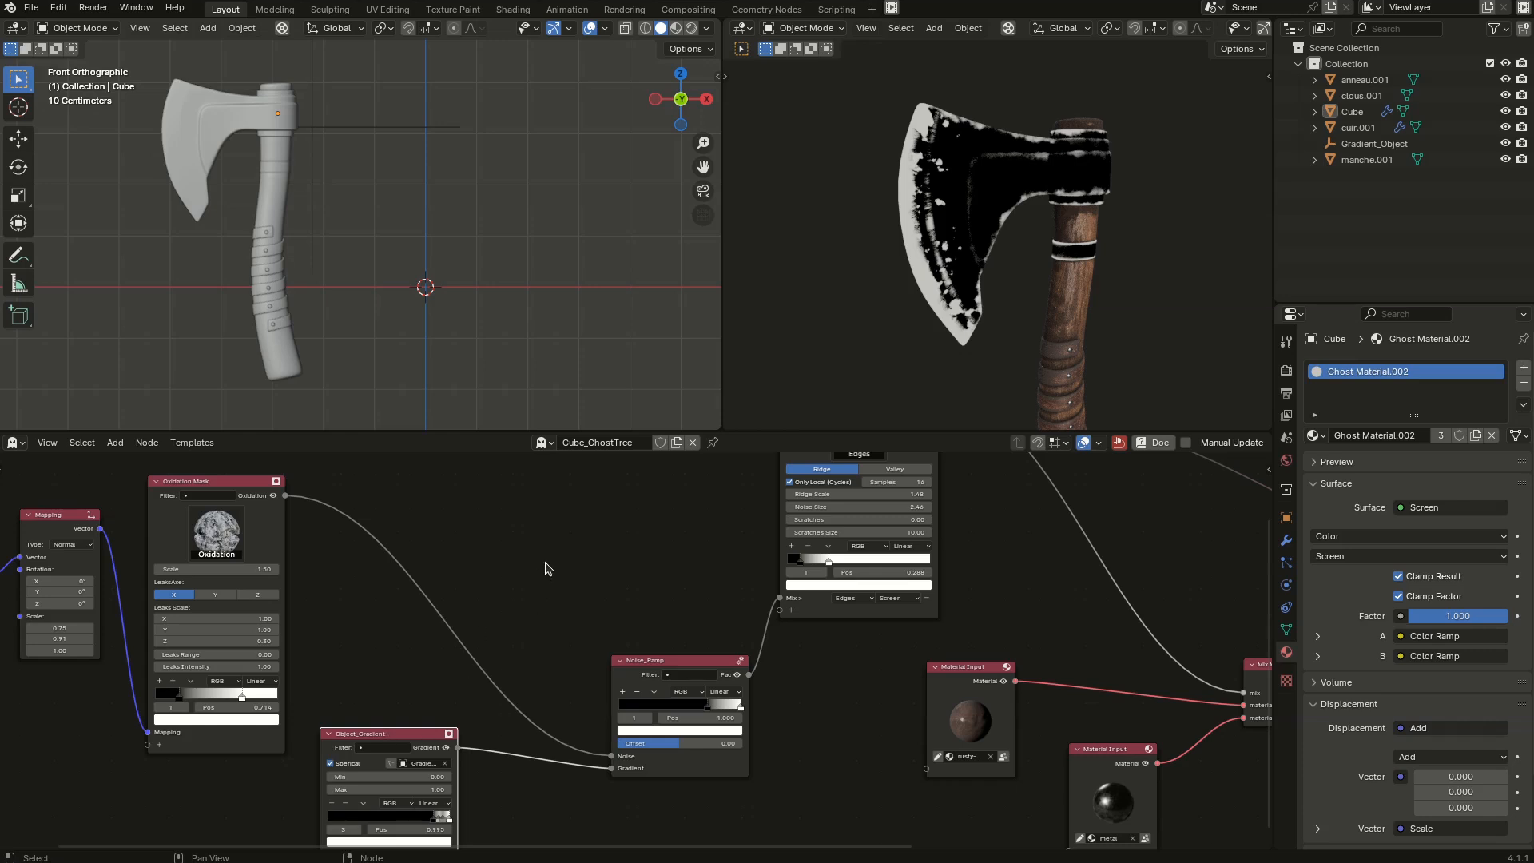
key(shift+a)
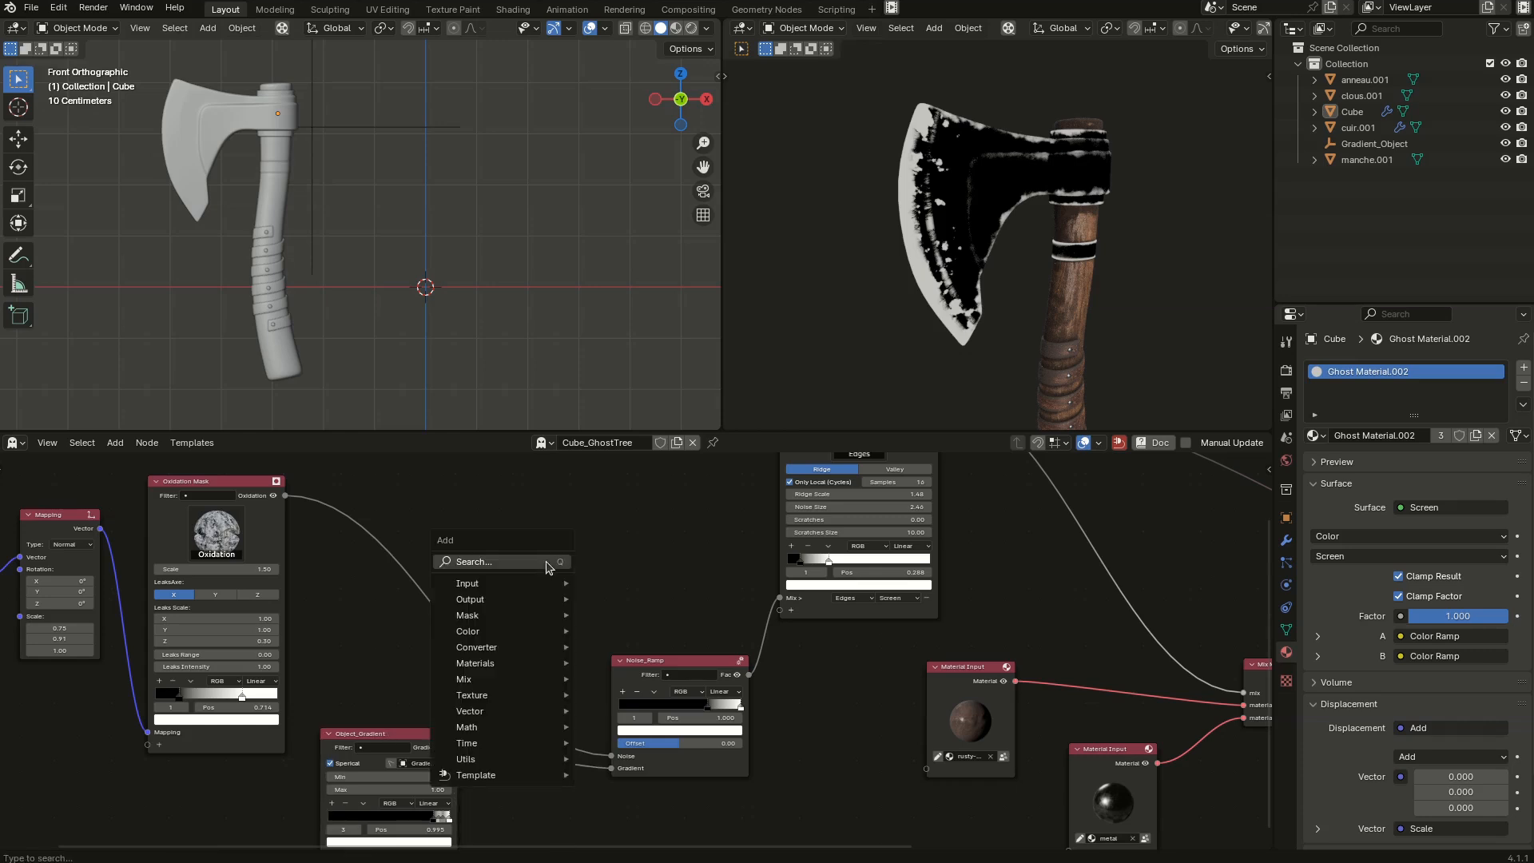
text(math)
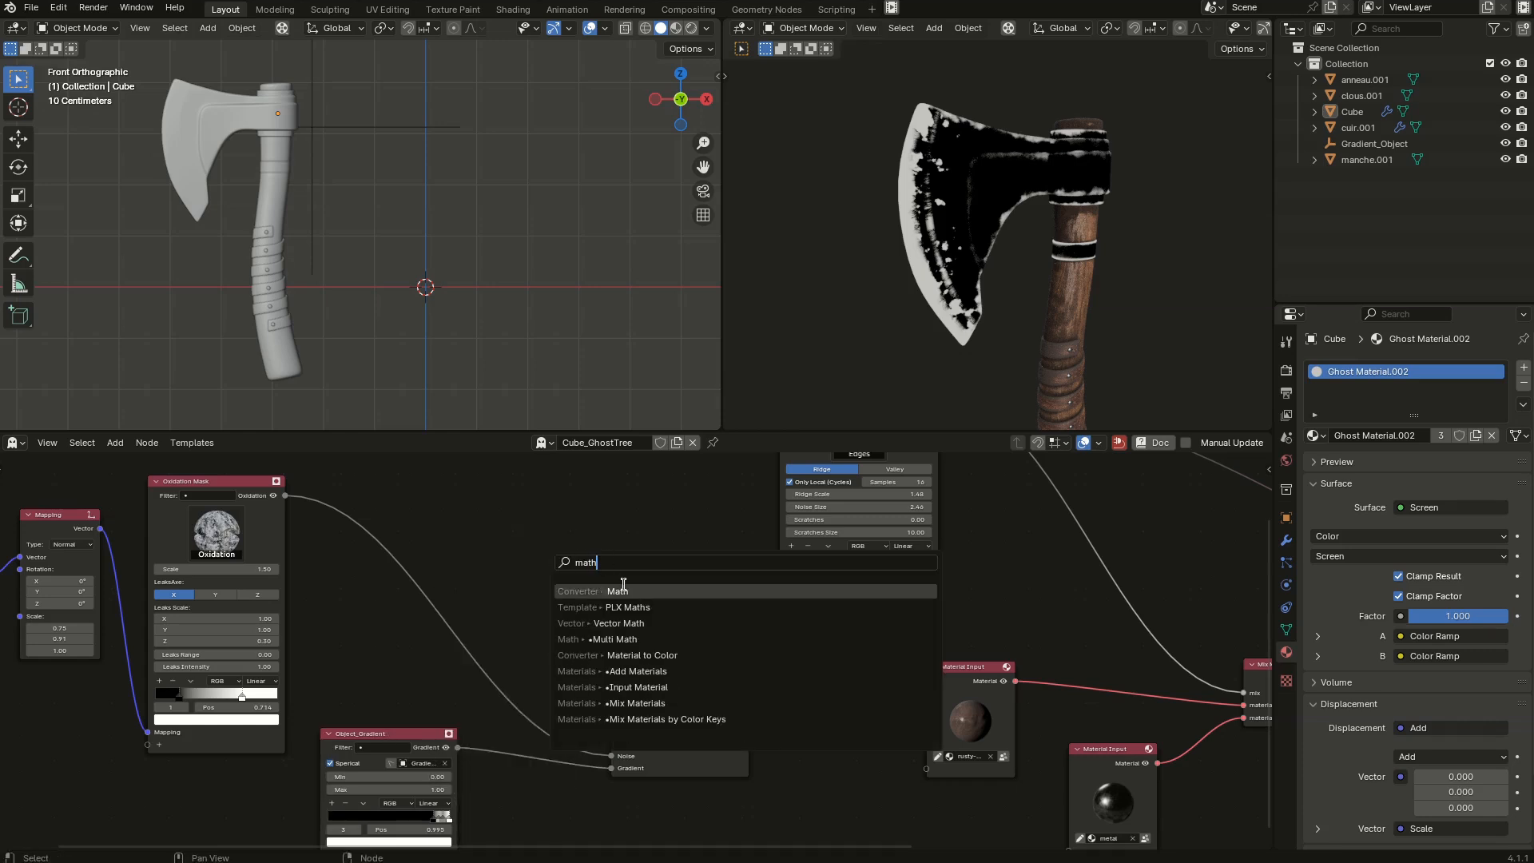
click(623, 590)
click(542, 536)
Connect Object_Gradient's Gradient output to the Math node's first value input and preview the Math output.
drag(454, 748, 535, 591)
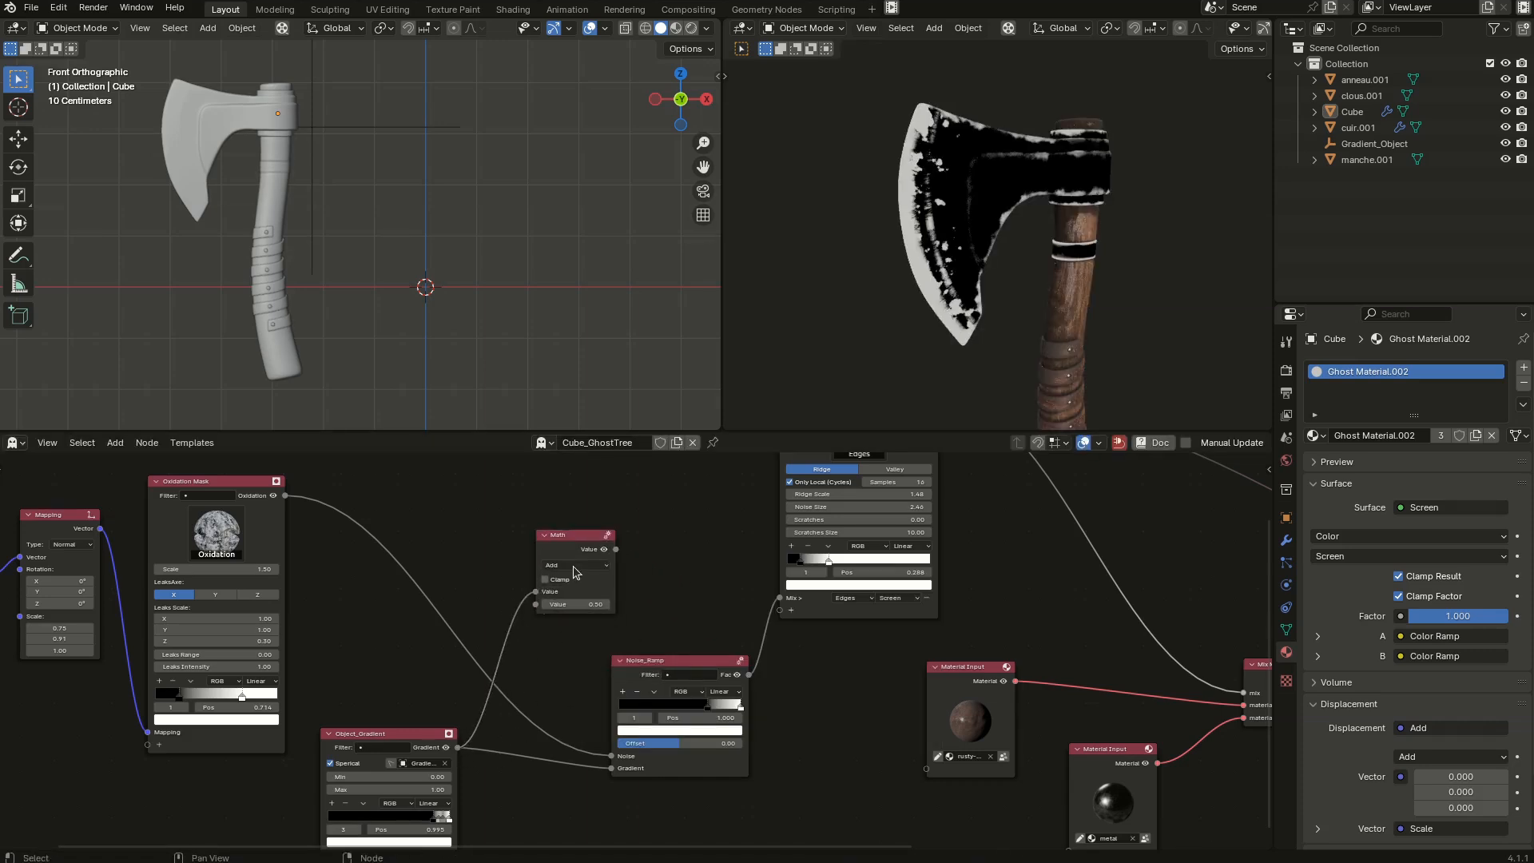
scroll(574, 572, up, 2)
ctrl+shift+click(611, 538)
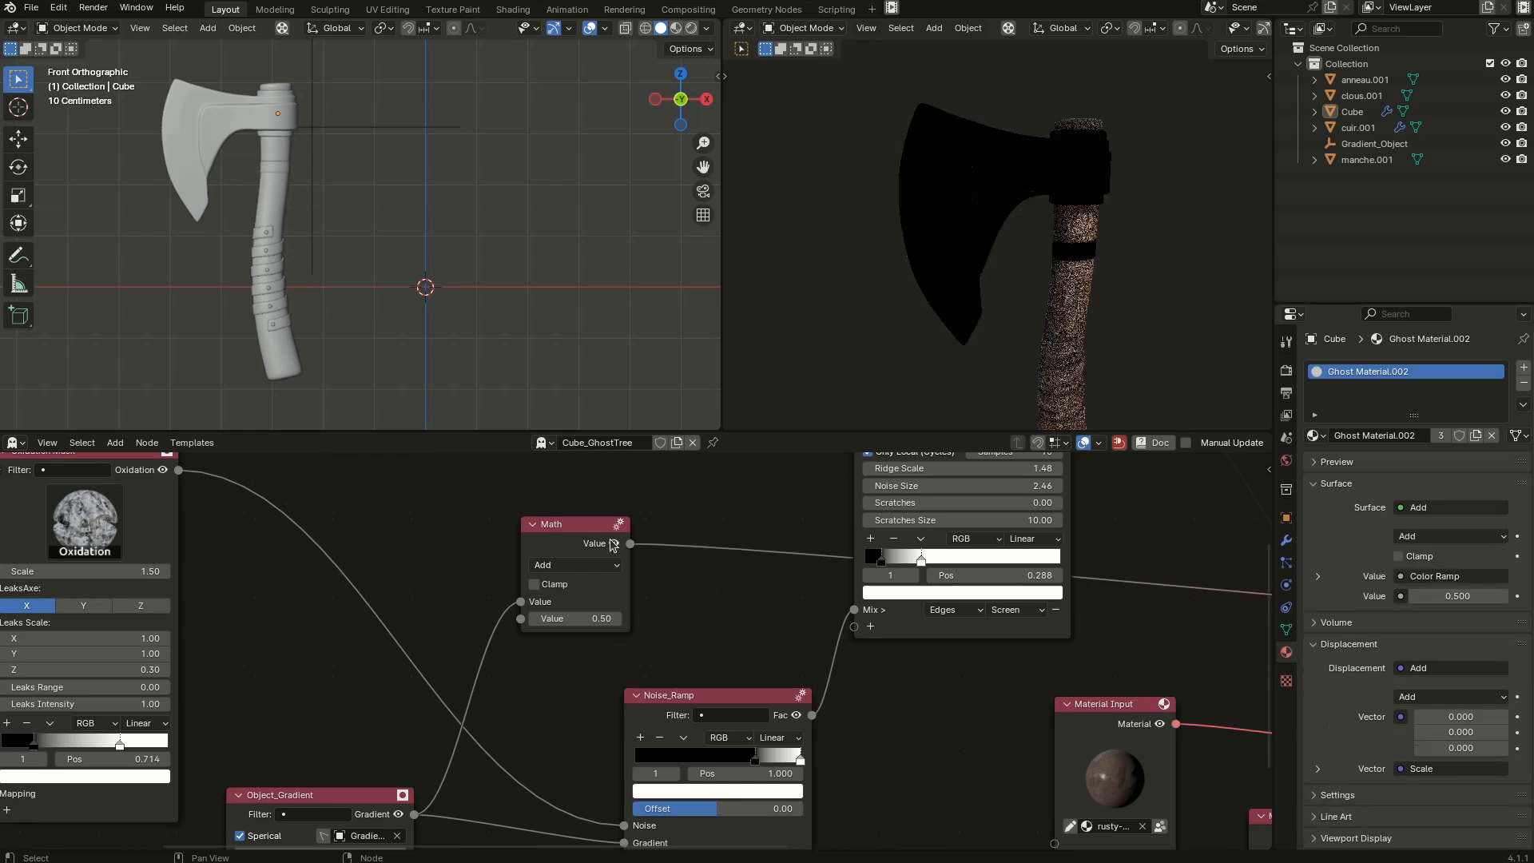
Set the Math node's operation to Multiply with a value of 33.77, and preview the Edge Mask's Edges output.
scroll(558, 602, up, 2)
click(583, 551)
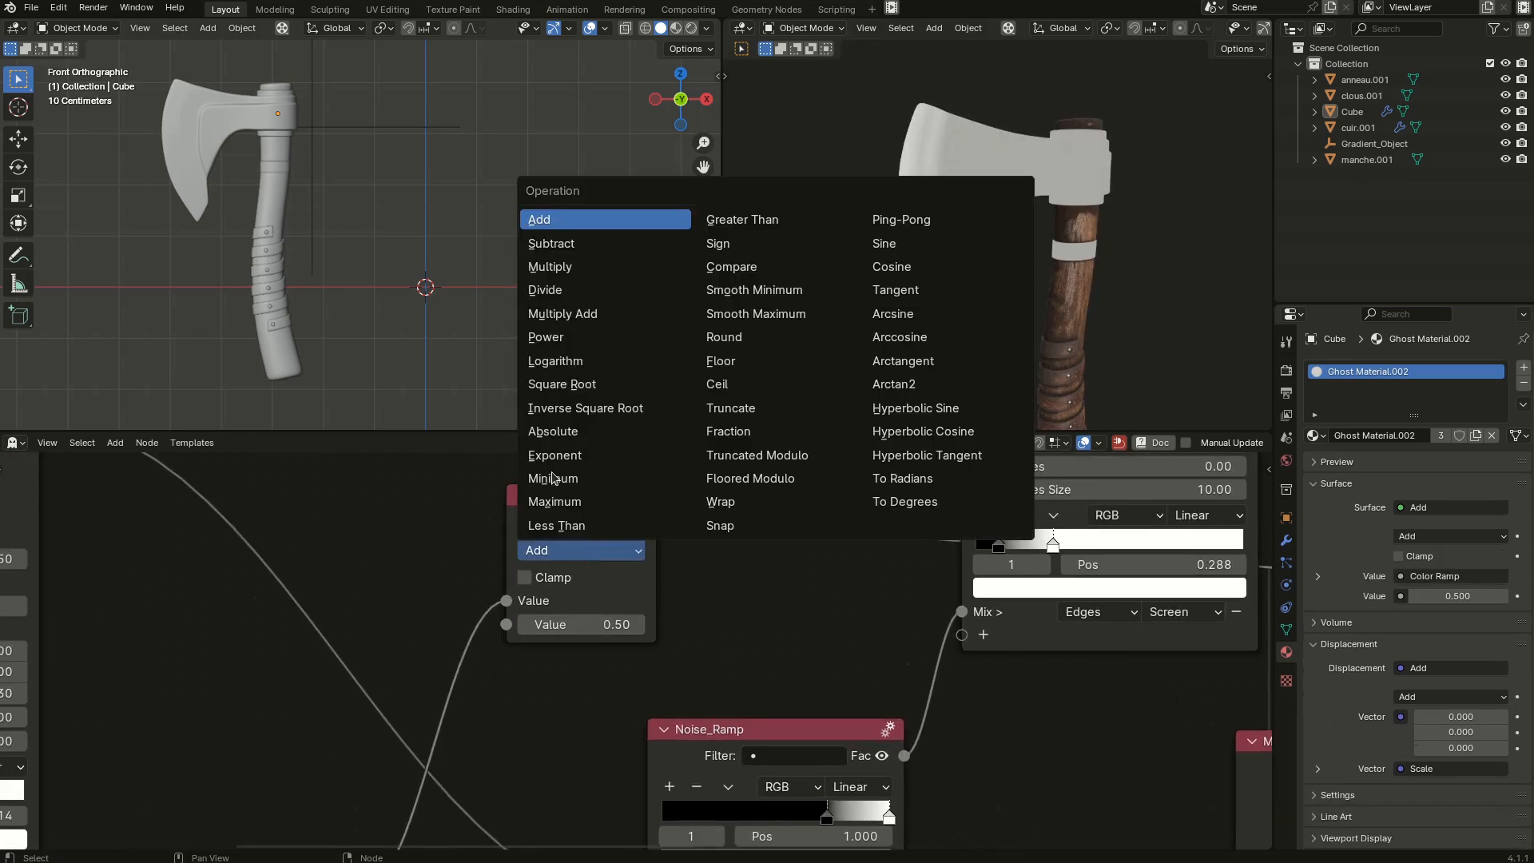
click(559, 270)
drag(573, 621, 1518, 622)
drag(579, 623, 467, 656)
scroll(624, 655, down, 3)
middle_drag(791, 598, 572, 675)
scroll(601, 604, up, 1)
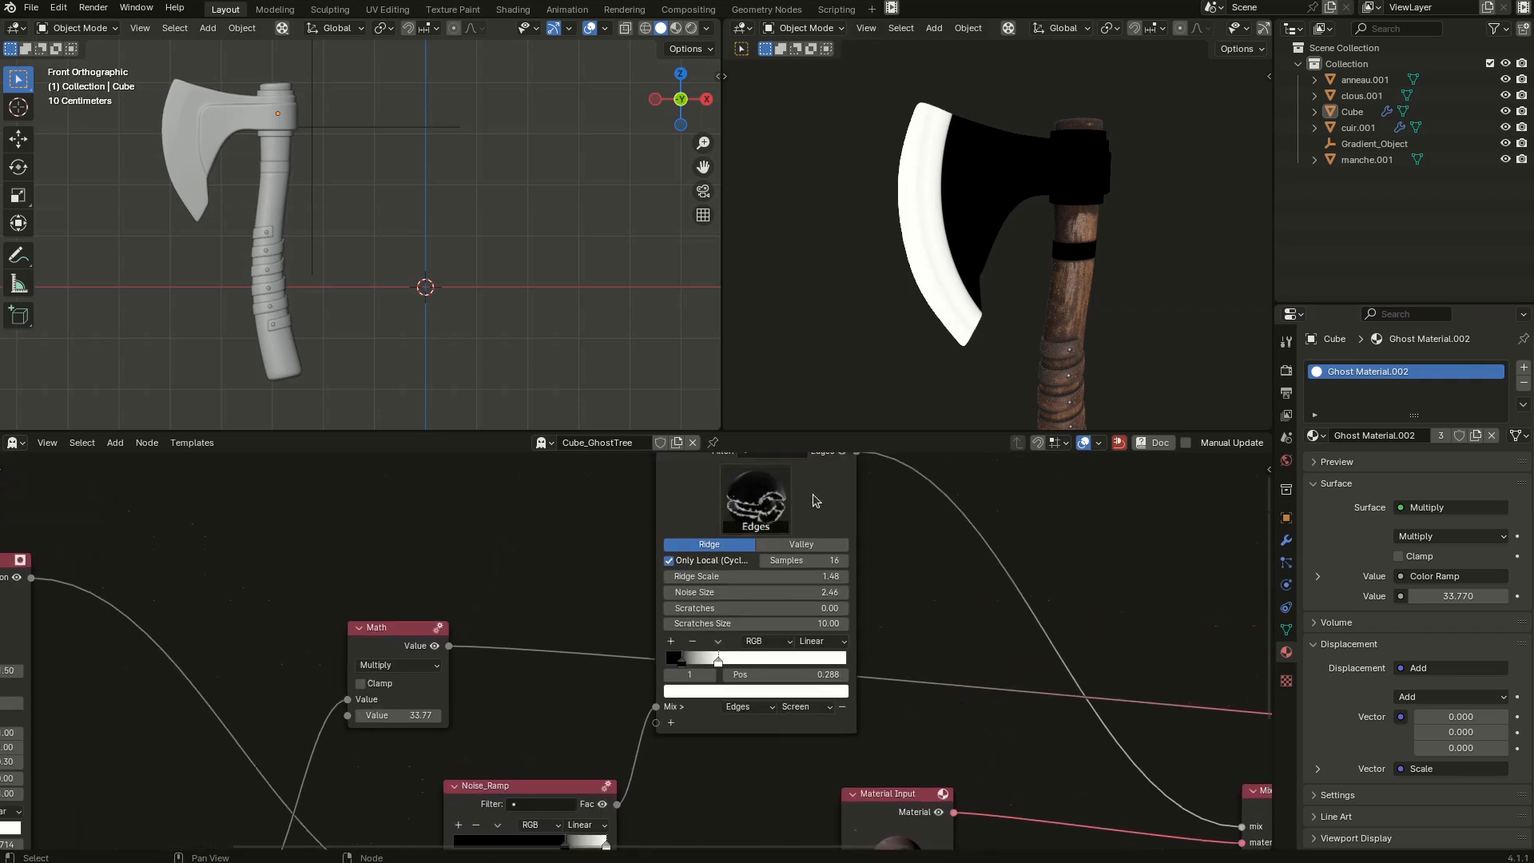
middle_drag(814, 501, 801, 551)
click(821, 522)
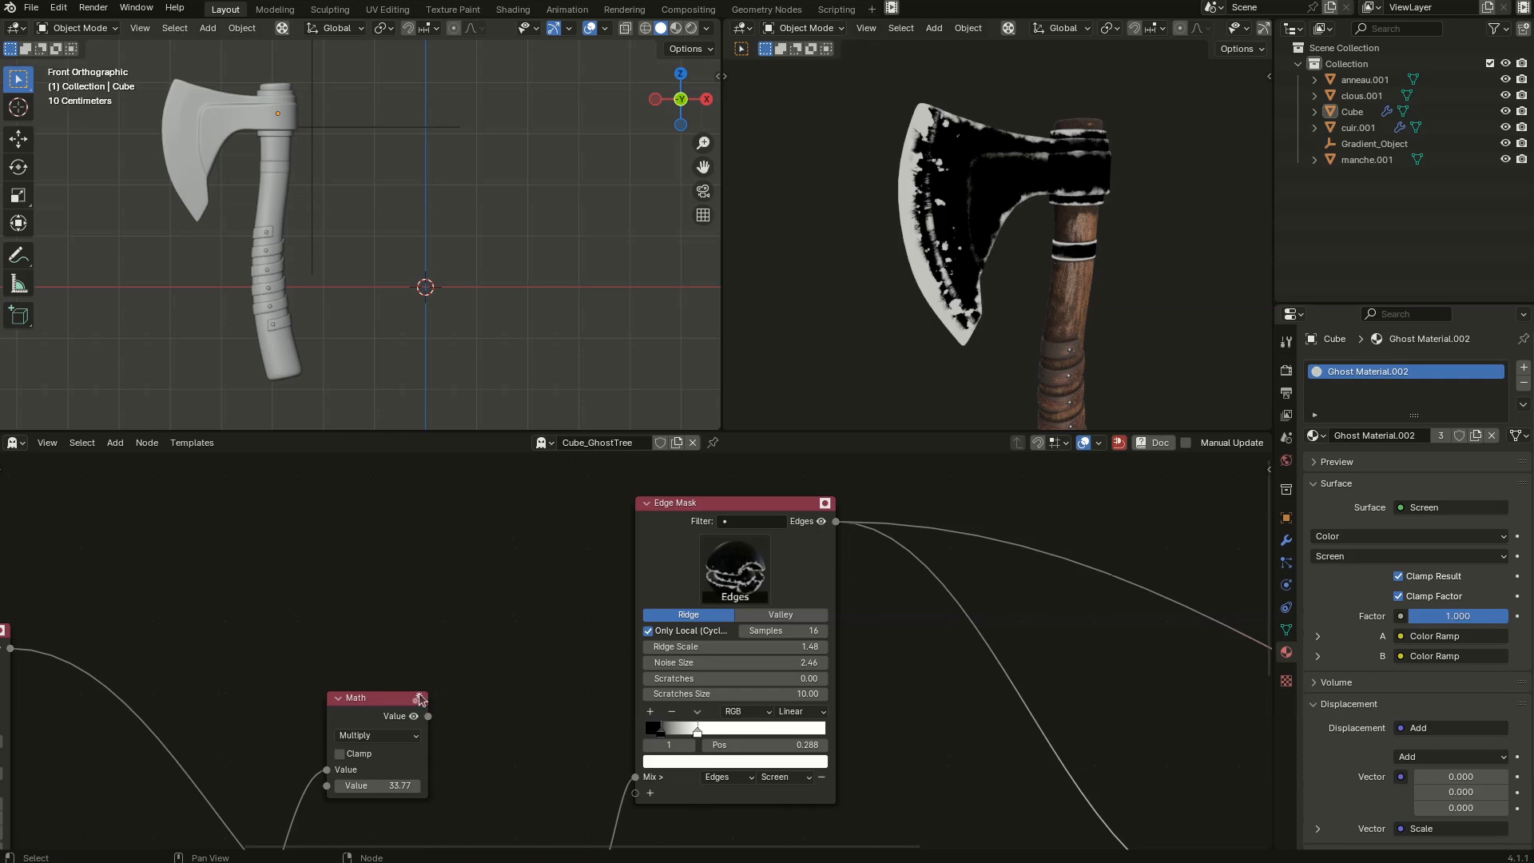
Add an Invert Color node beside the Math node, connect the Math value to its Color input and preview the inverted output.
middle_drag(460, 715, 464, 657)
click(430, 661)
click(497, 675)
key(shift+a)
text(inve)
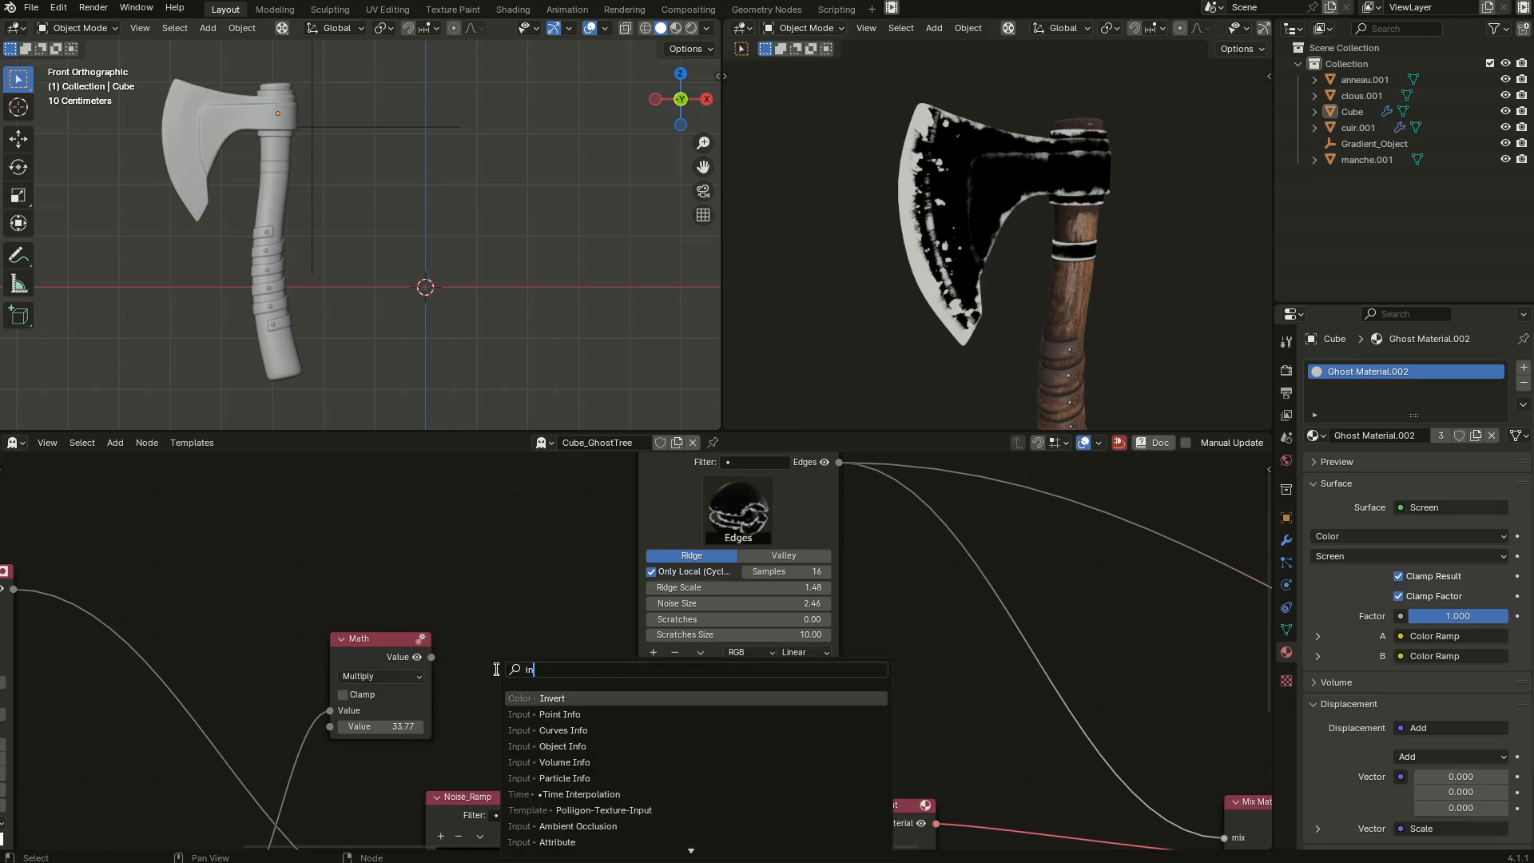
click(565, 698)
click(480, 627)
drag(431, 656, 466, 673)
click(552, 639)
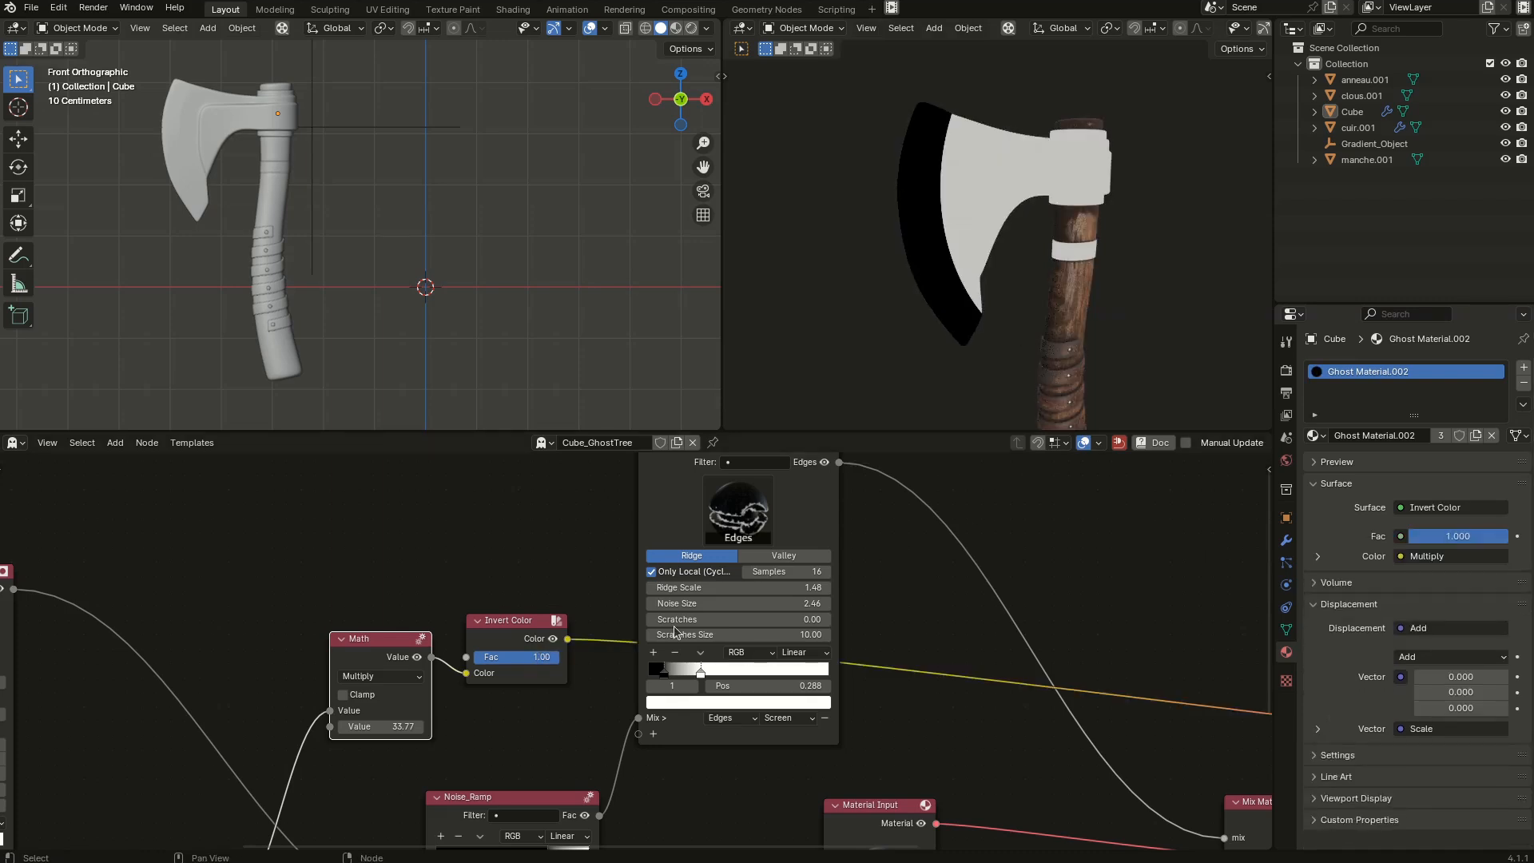
Move the Noise_Ramp link to a new second mix slot on the Edge Mask and set that slot's blending mode to Screen.
middle_drag(589, 641, 577, 606)
drag(557, 611, 596, 680)
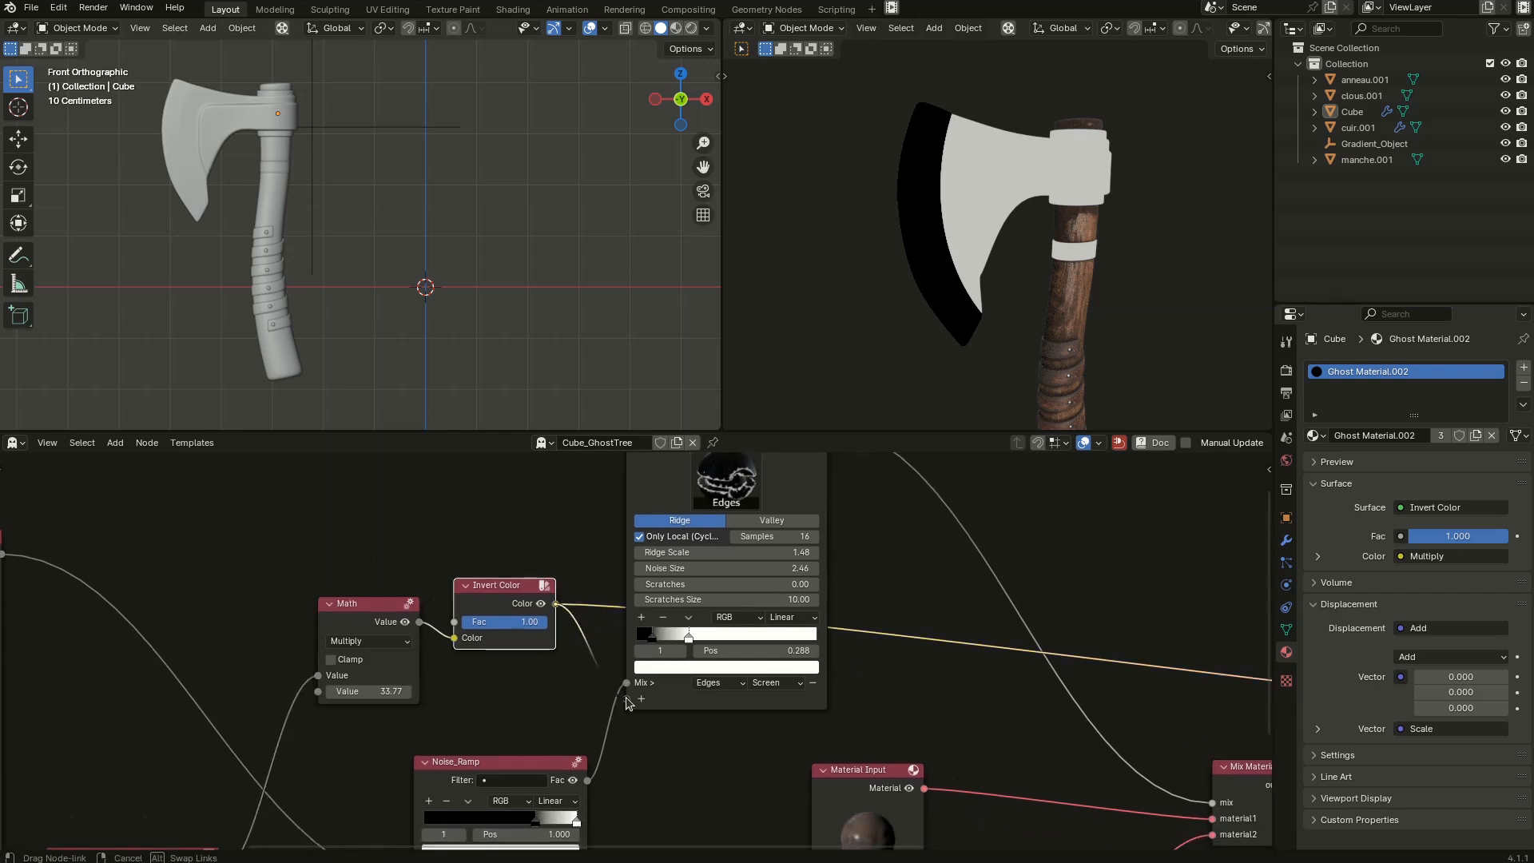
mouse_move(625, 697)
mouse_down()
mouse_move(611, 694)
mouse_move(631, 703)
mouse_up()
click(775, 698)
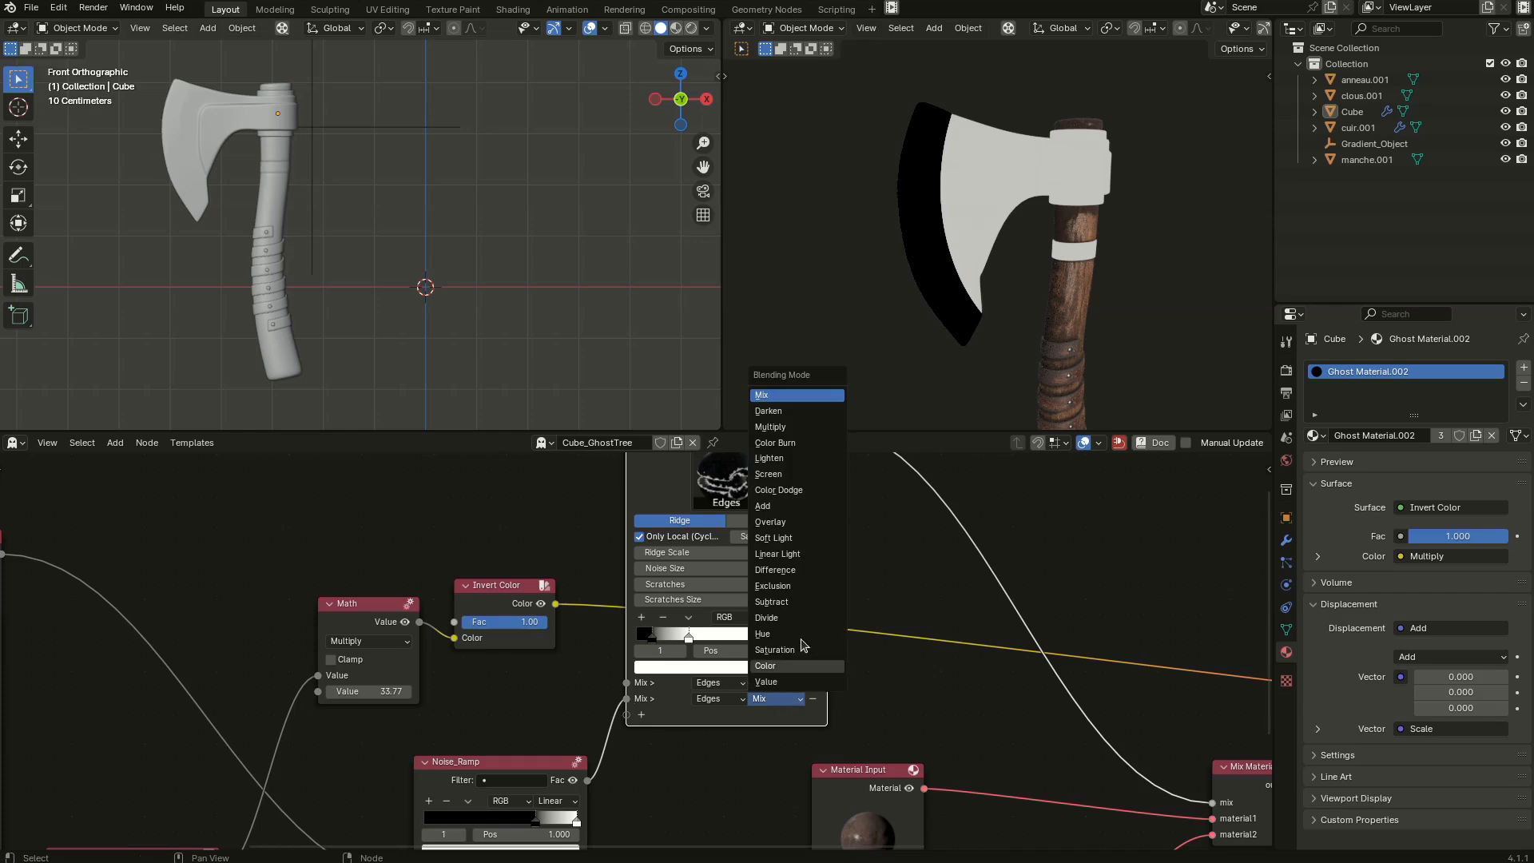
click(789, 476)
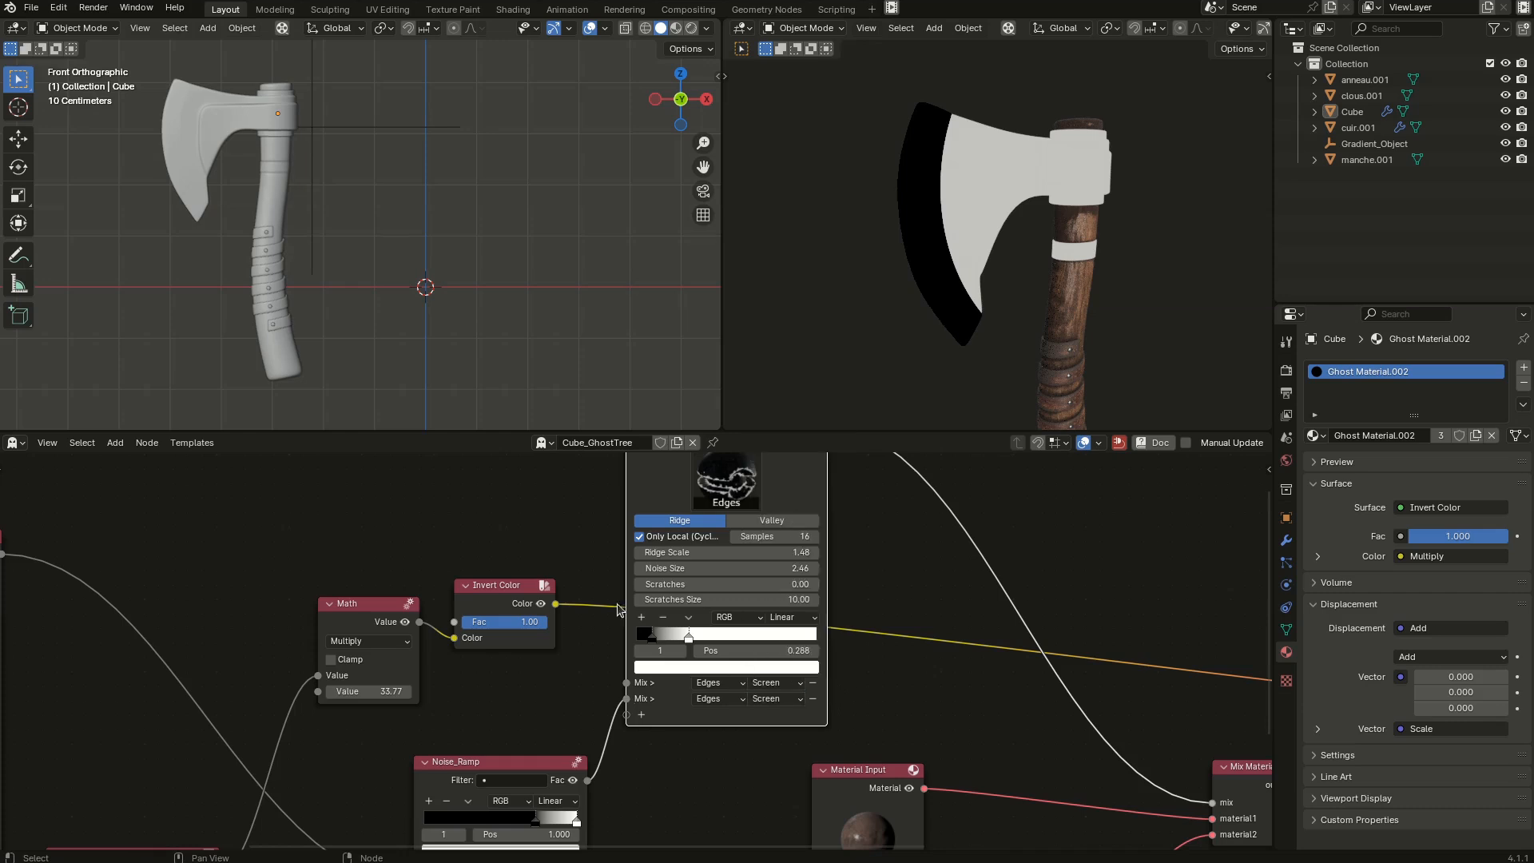
Feed Invert Color into the Edge Mask's first mix slot with Multiply blending, and preview the Edges output.
drag(556, 604, 626, 682)
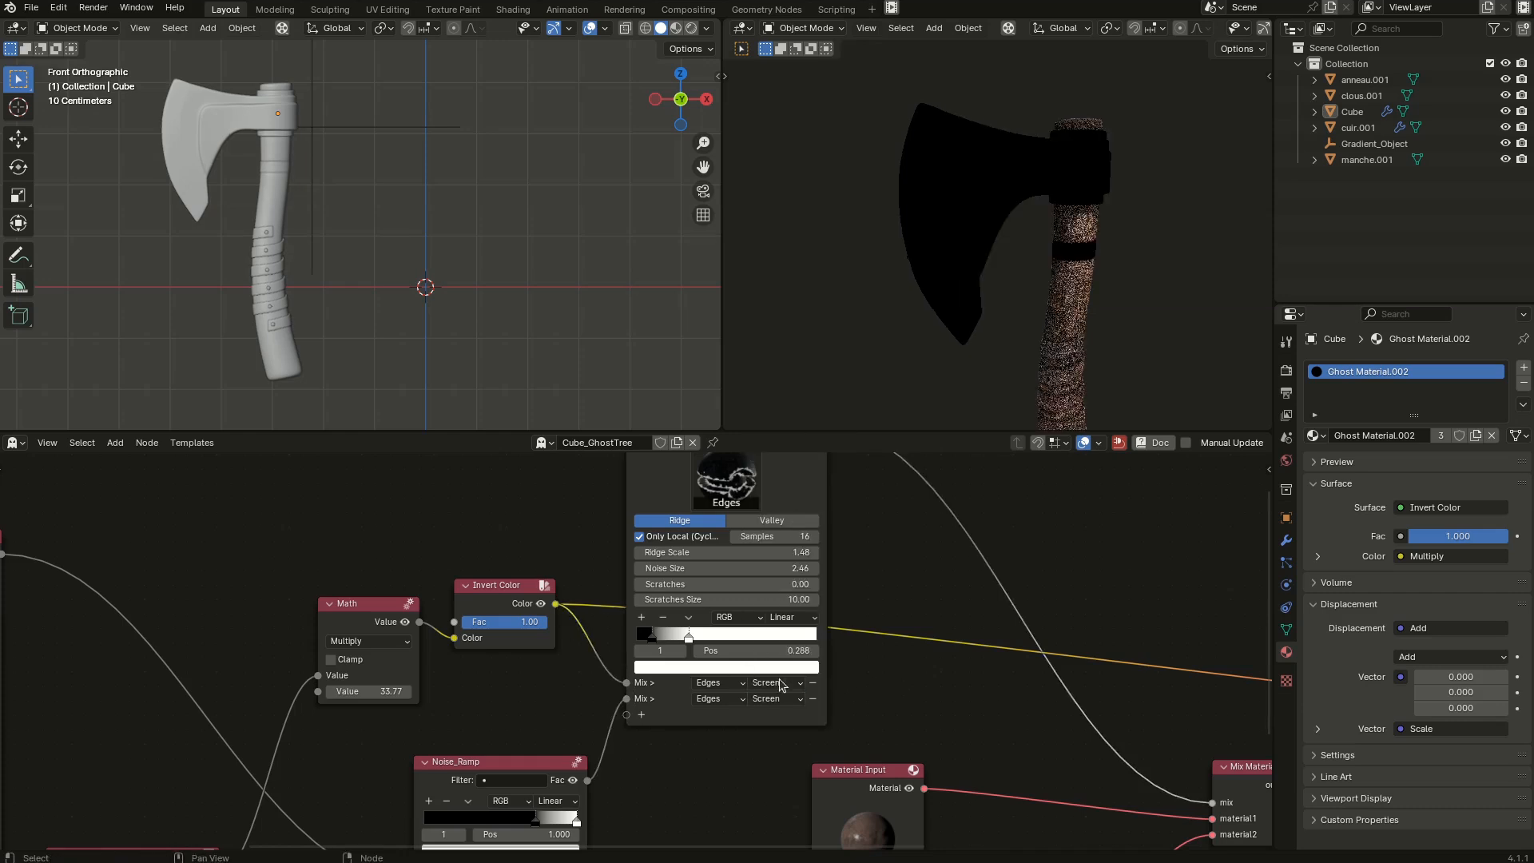
click(772, 682)
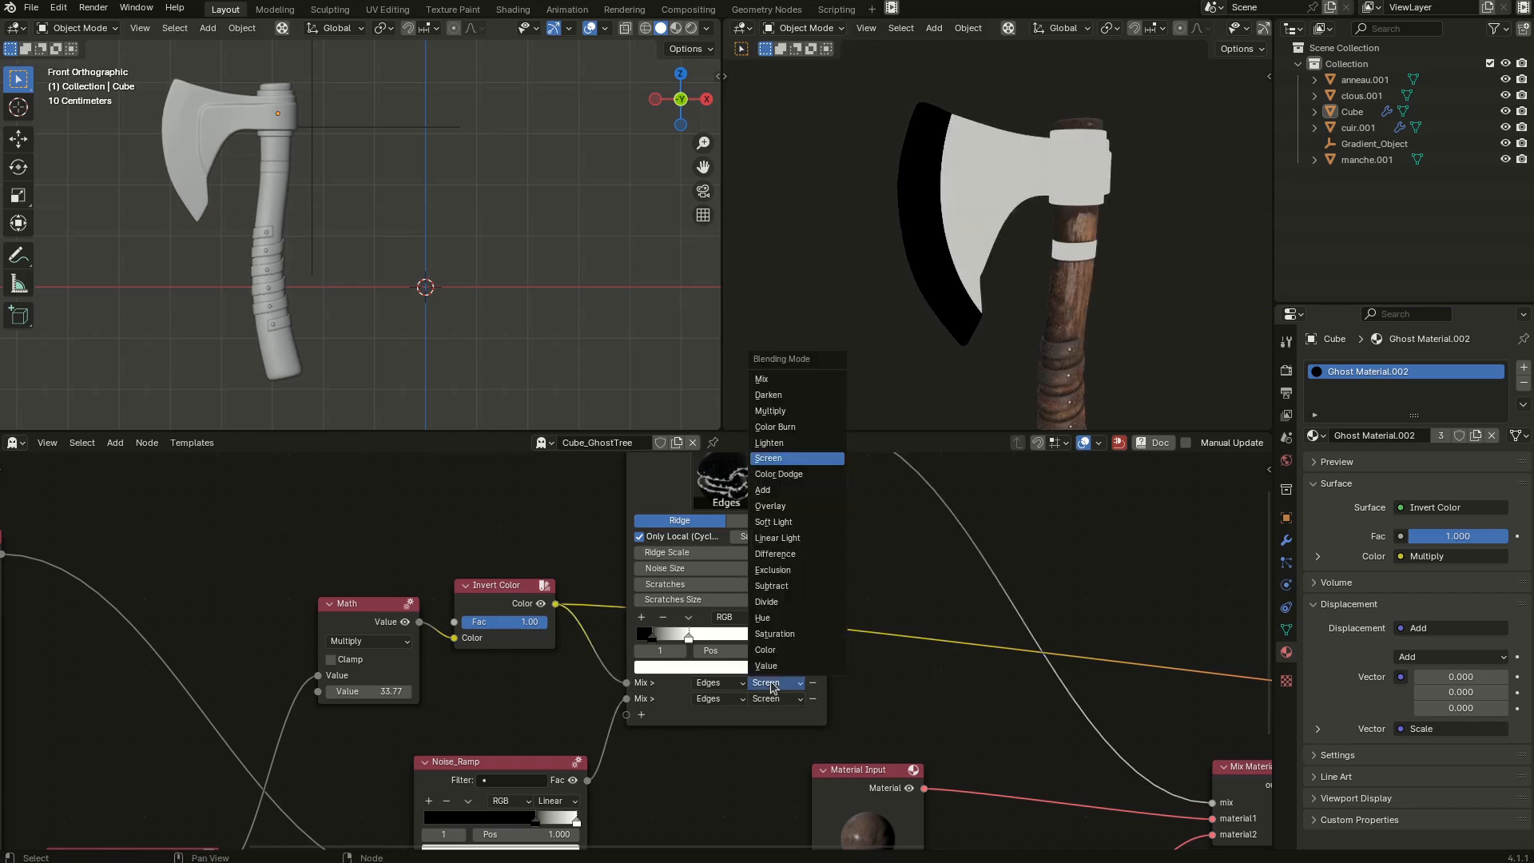
click(790, 414)
middle_drag(875, 577, 859, 624)
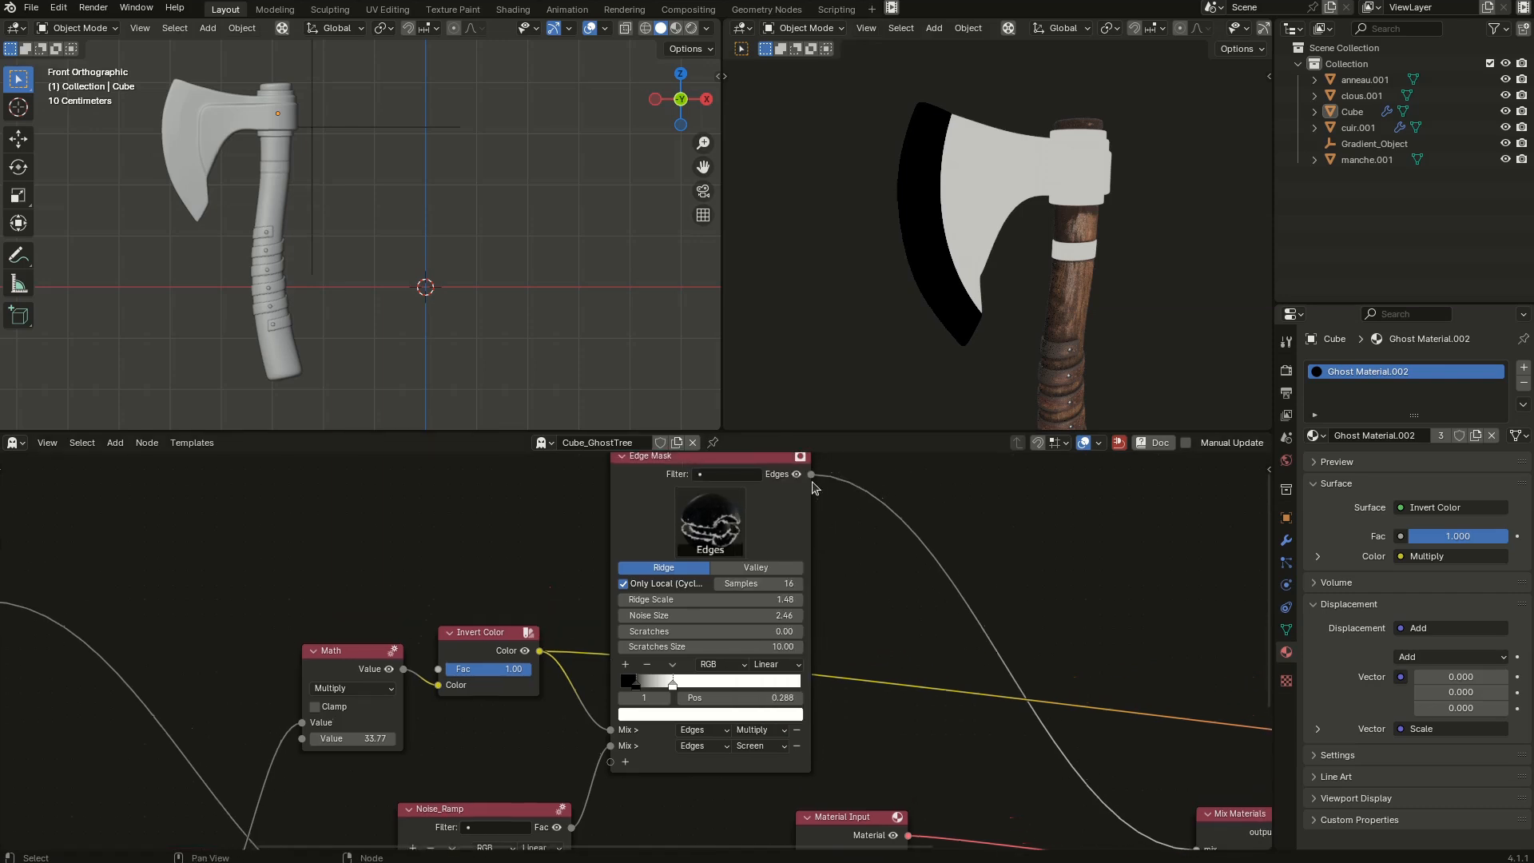
click(797, 475)
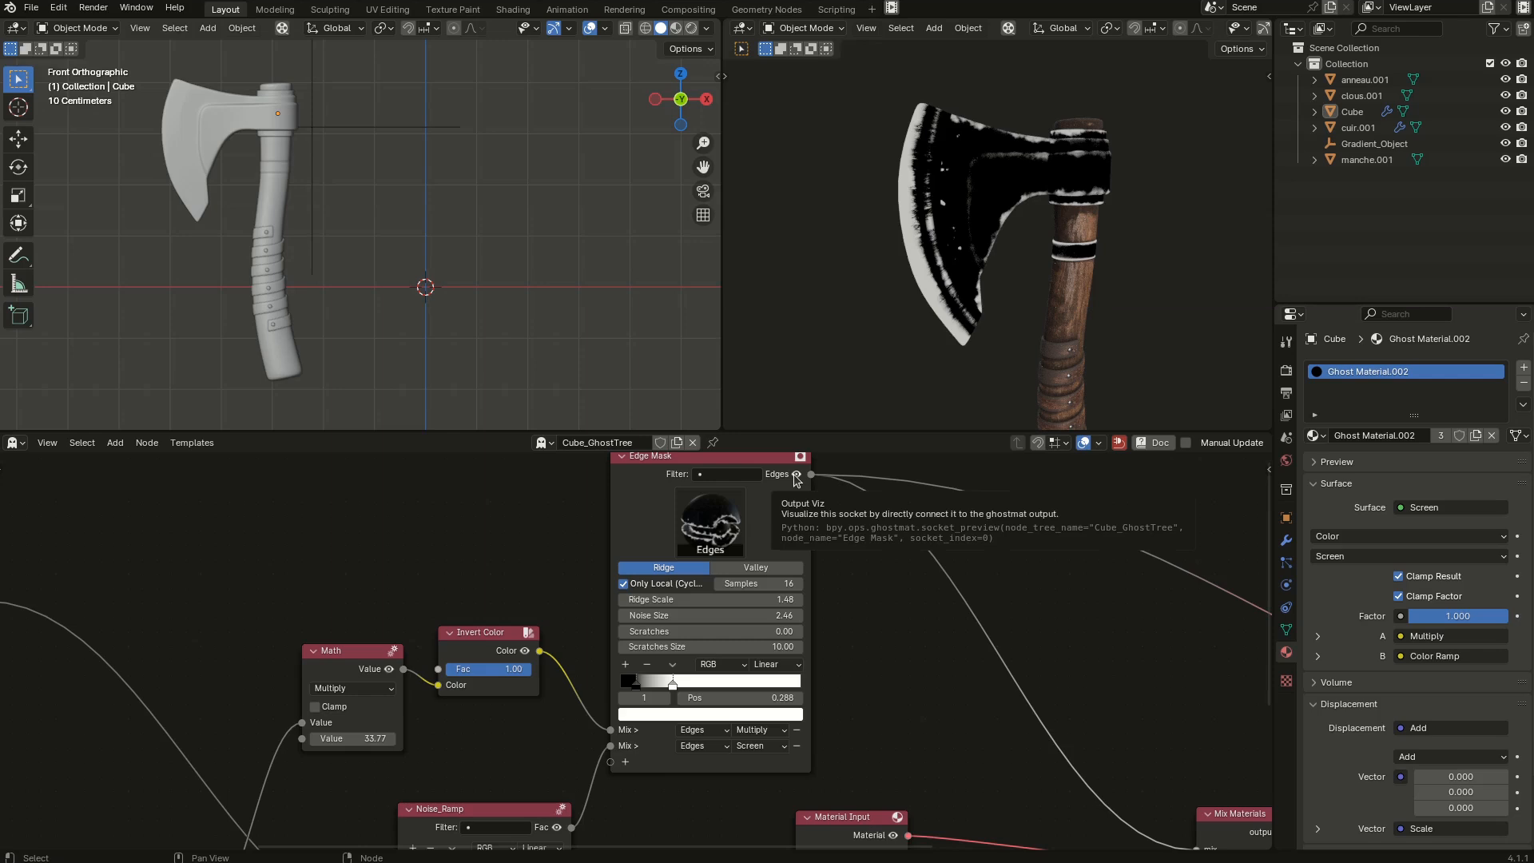
Set the Edge Mask's Ridge Scale to 1.45.
scroll(615, 576, down, 2)
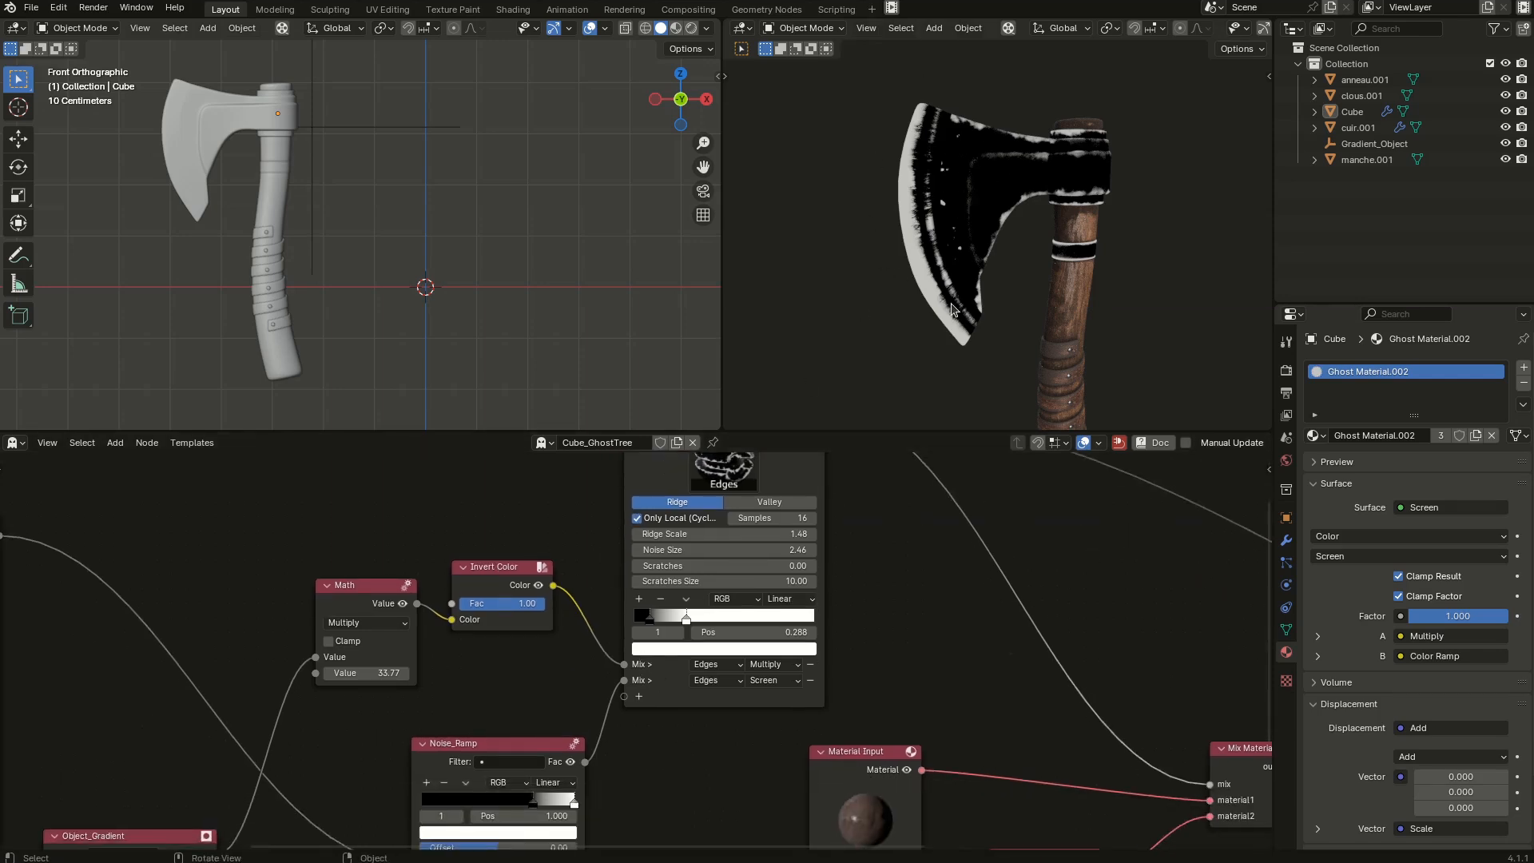
middle_drag(699, 550, 709, 572)
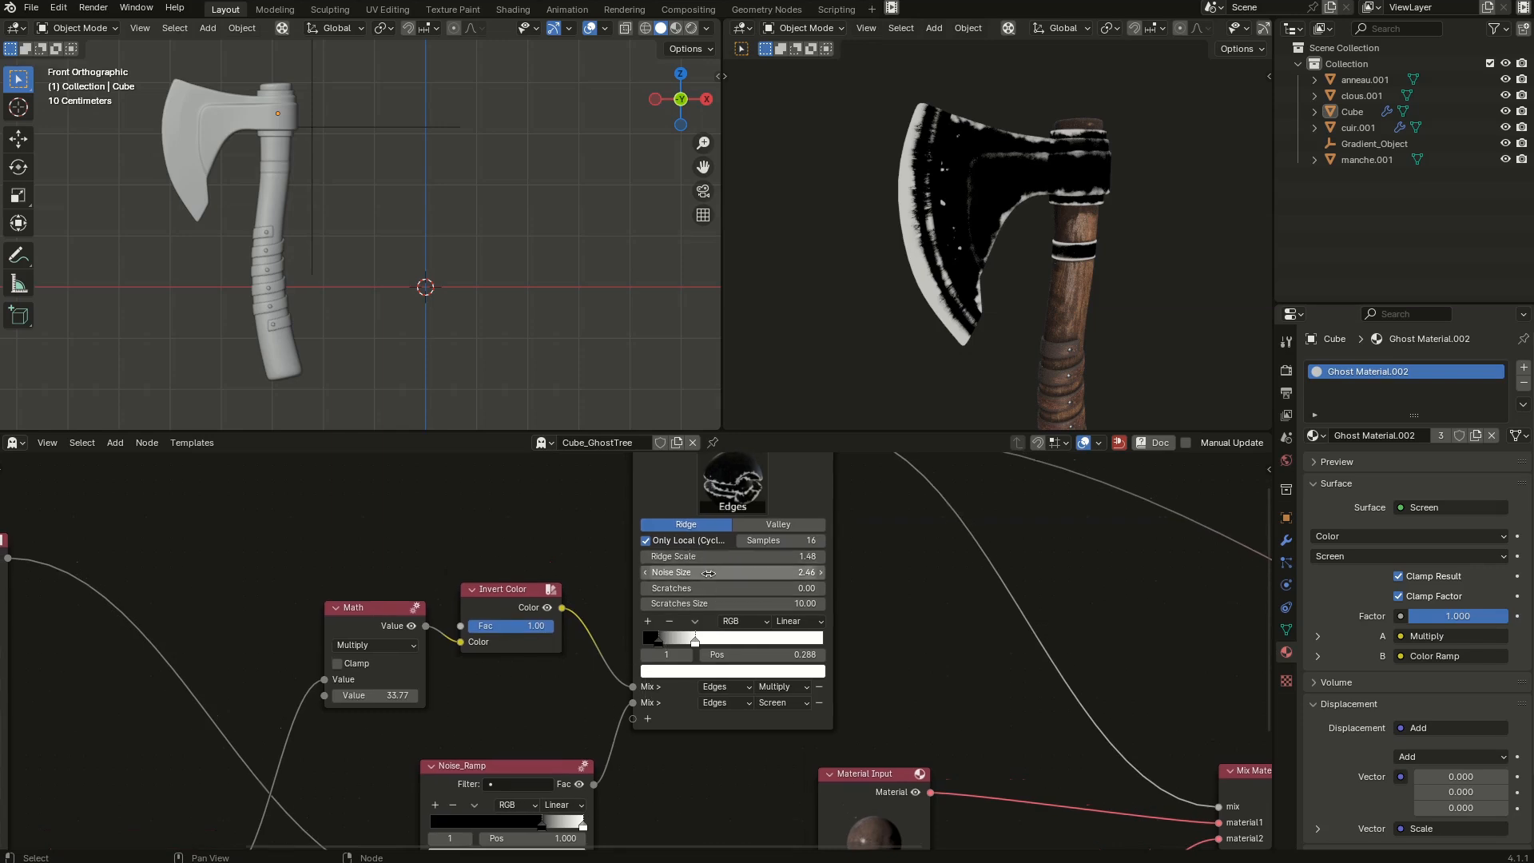
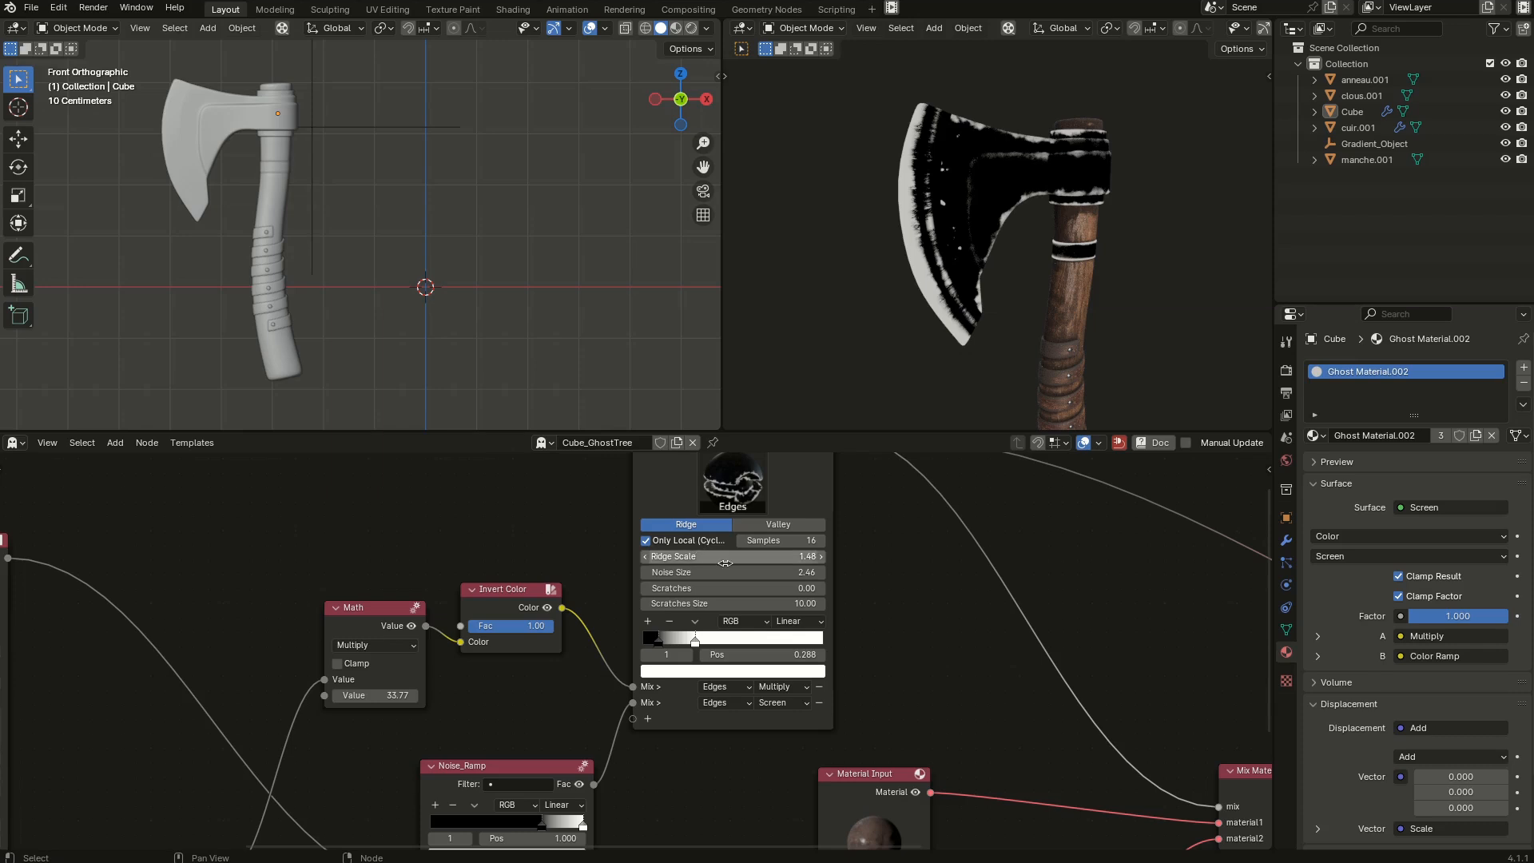
mouse_move(693, 558)
mouse_down()
mouse_move(751, 559)
mouse_move(693, 559)
mouse_up()
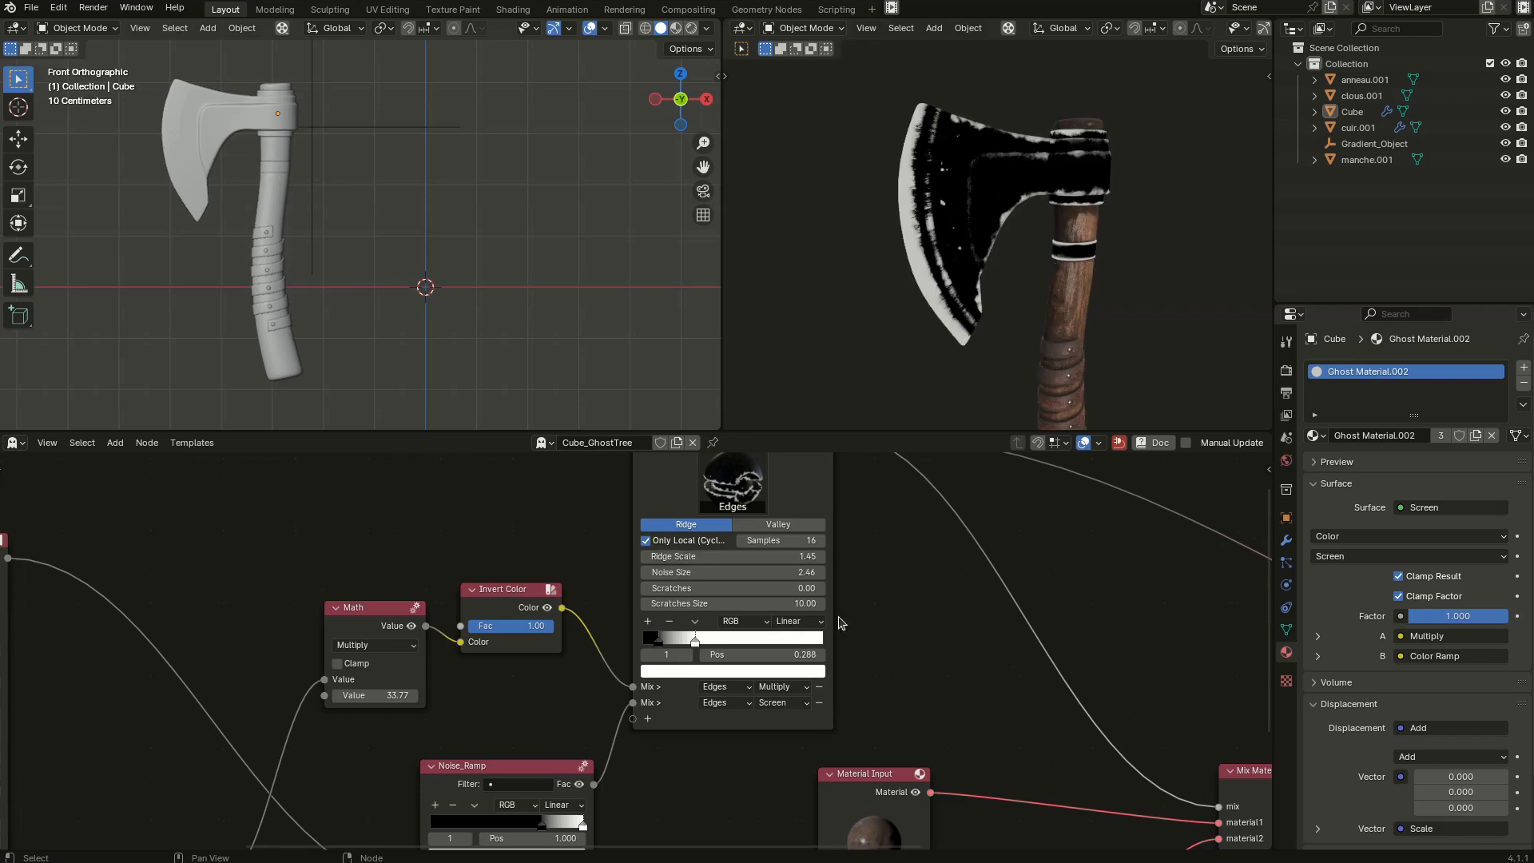
Preview the Mix Materials output and move that node slightly closer to the material output node.
scroll(859, 622, down, 2)
middle_drag(870, 619, 581, 639)
ctrl+shift+click(877, 763)
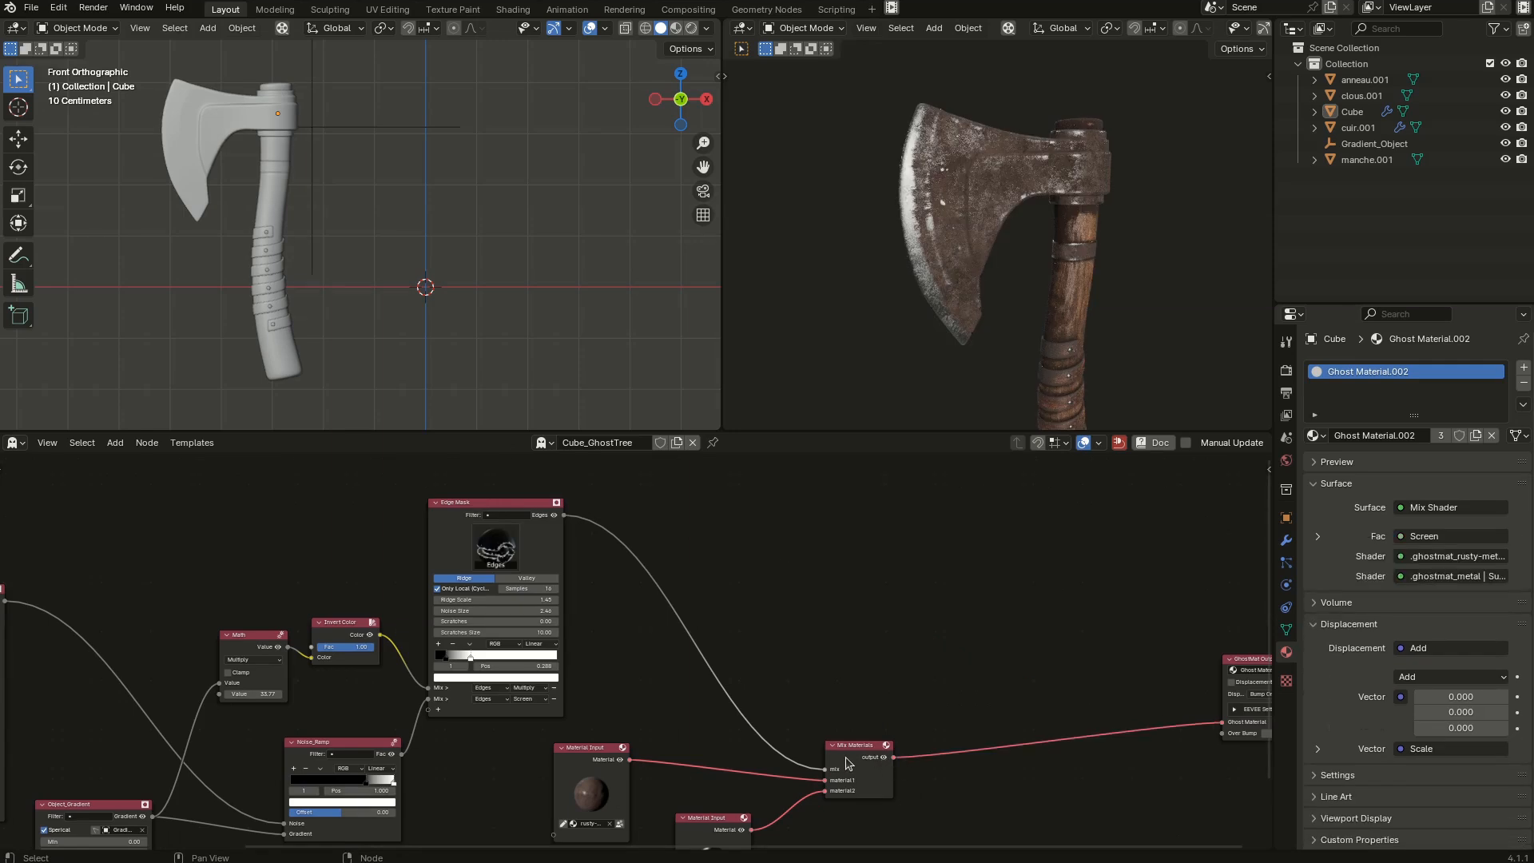
drag(865, 741, 917, 740)
middle_drag(849, 623, 839, 691)
click(805, 603)
Duplicate the Edge Mask node, place the copy above Mix Materials and change its mask type to Damages.
click(443, 584)
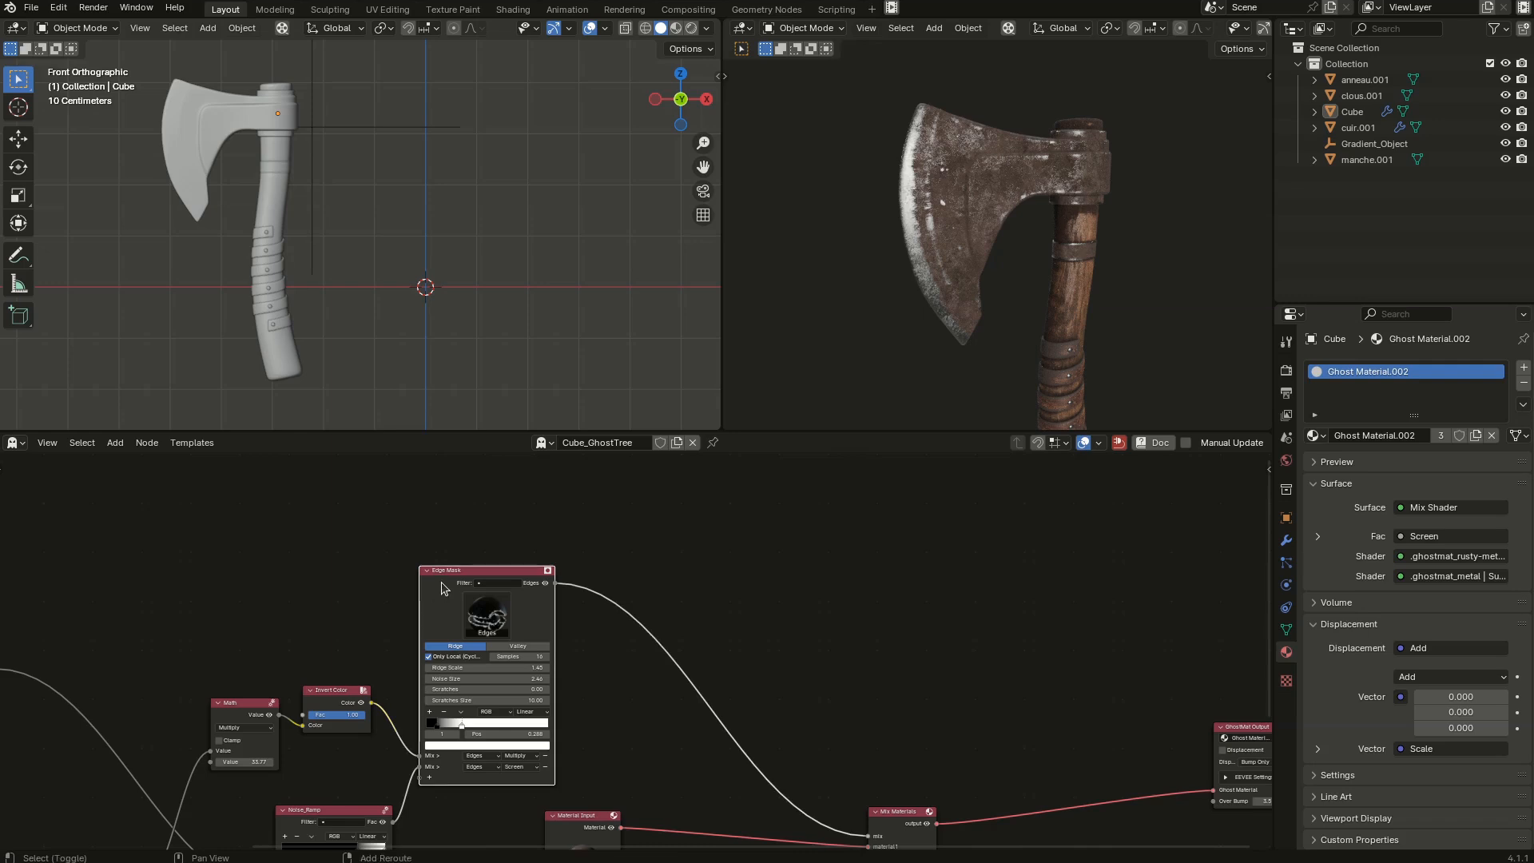
key(shift+d)
click(758, 502)
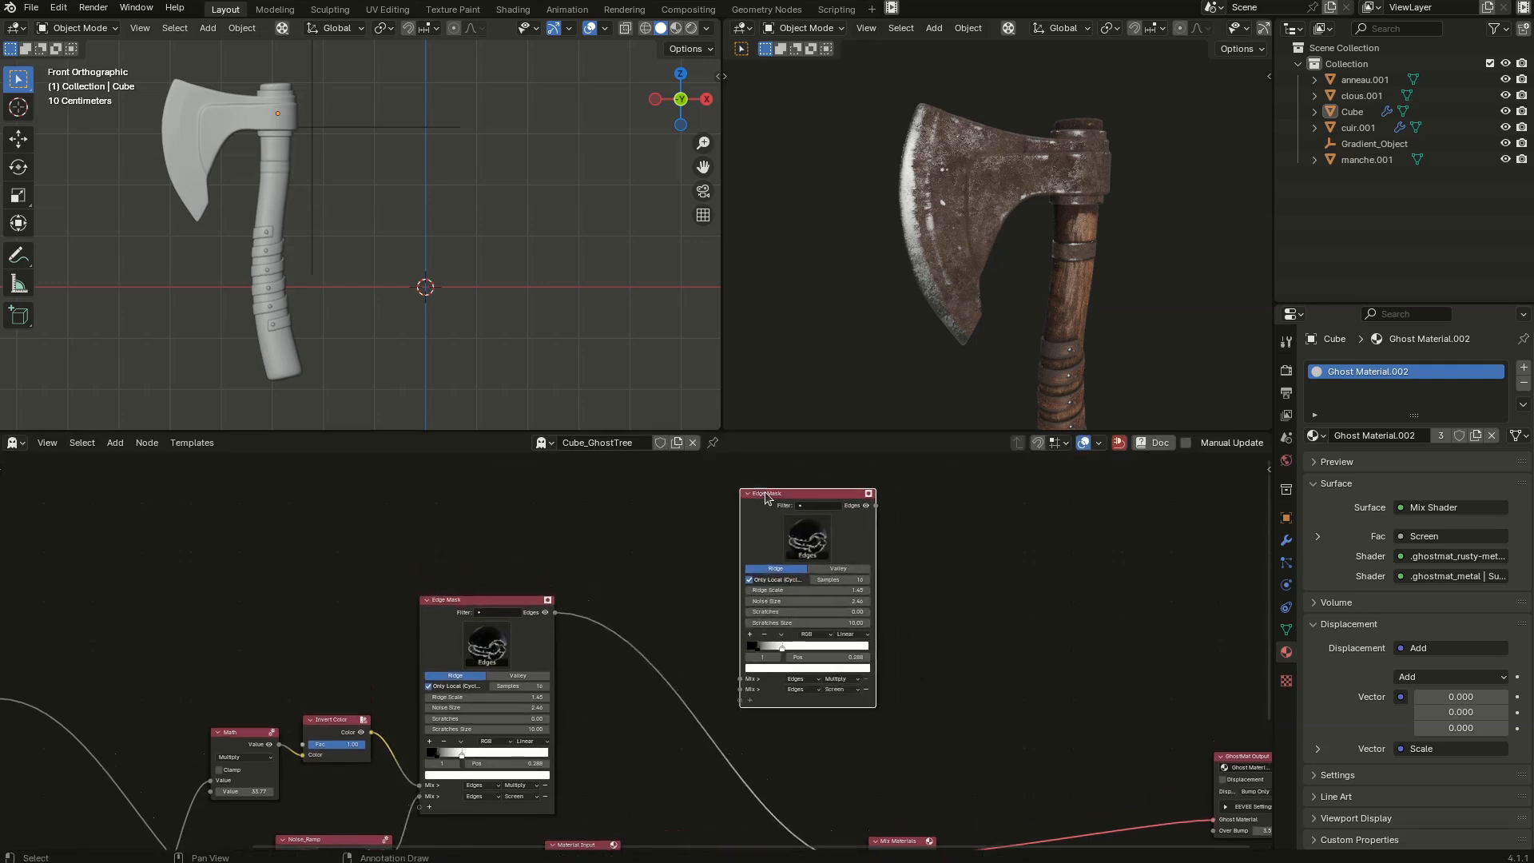
click(806, 537)
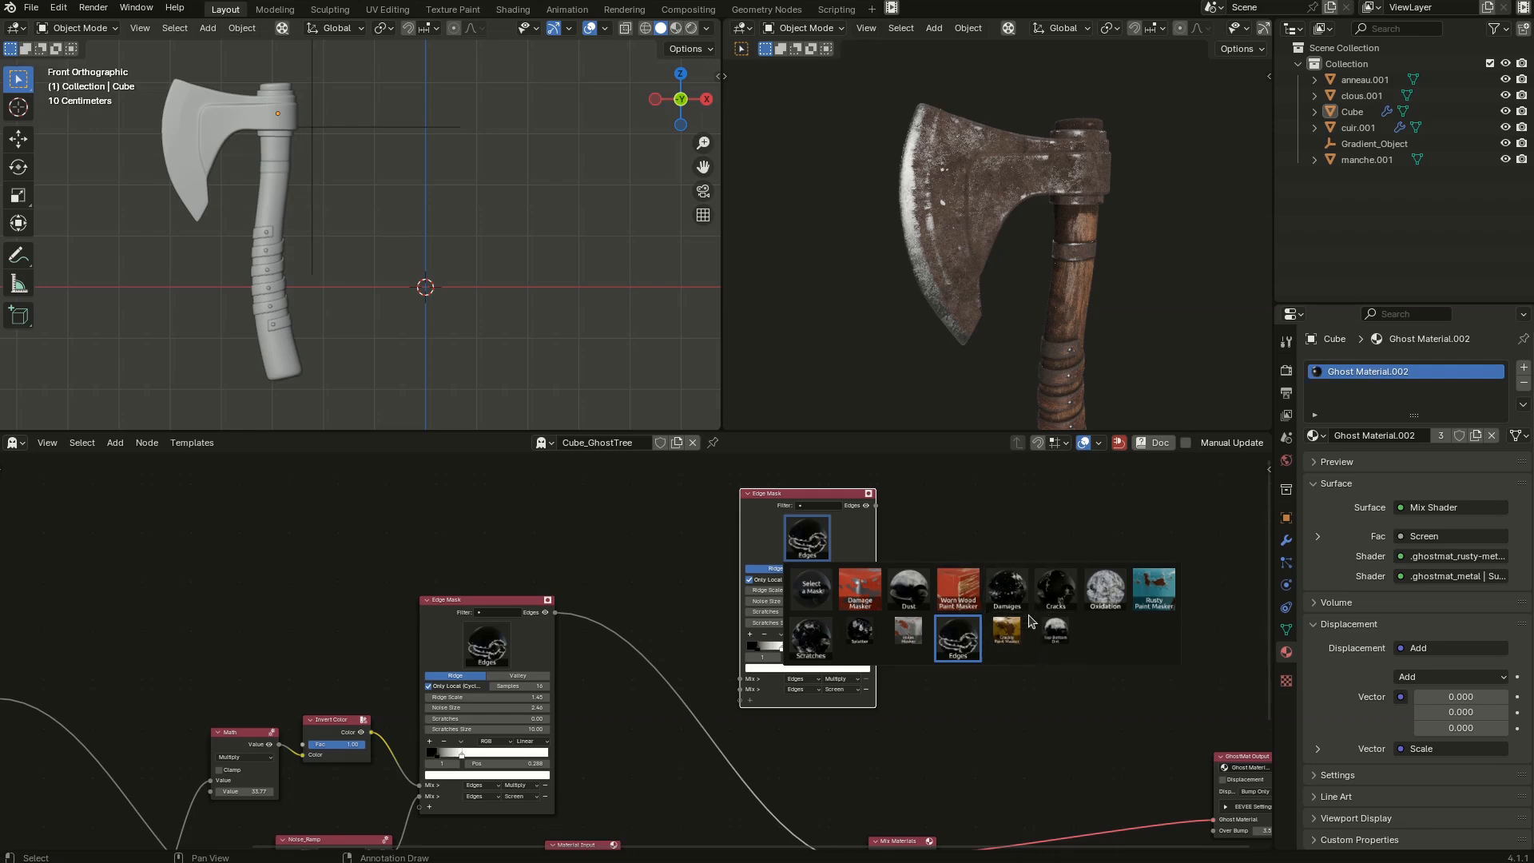
click(1008, 591)
scroll(657, 592, up, 1)
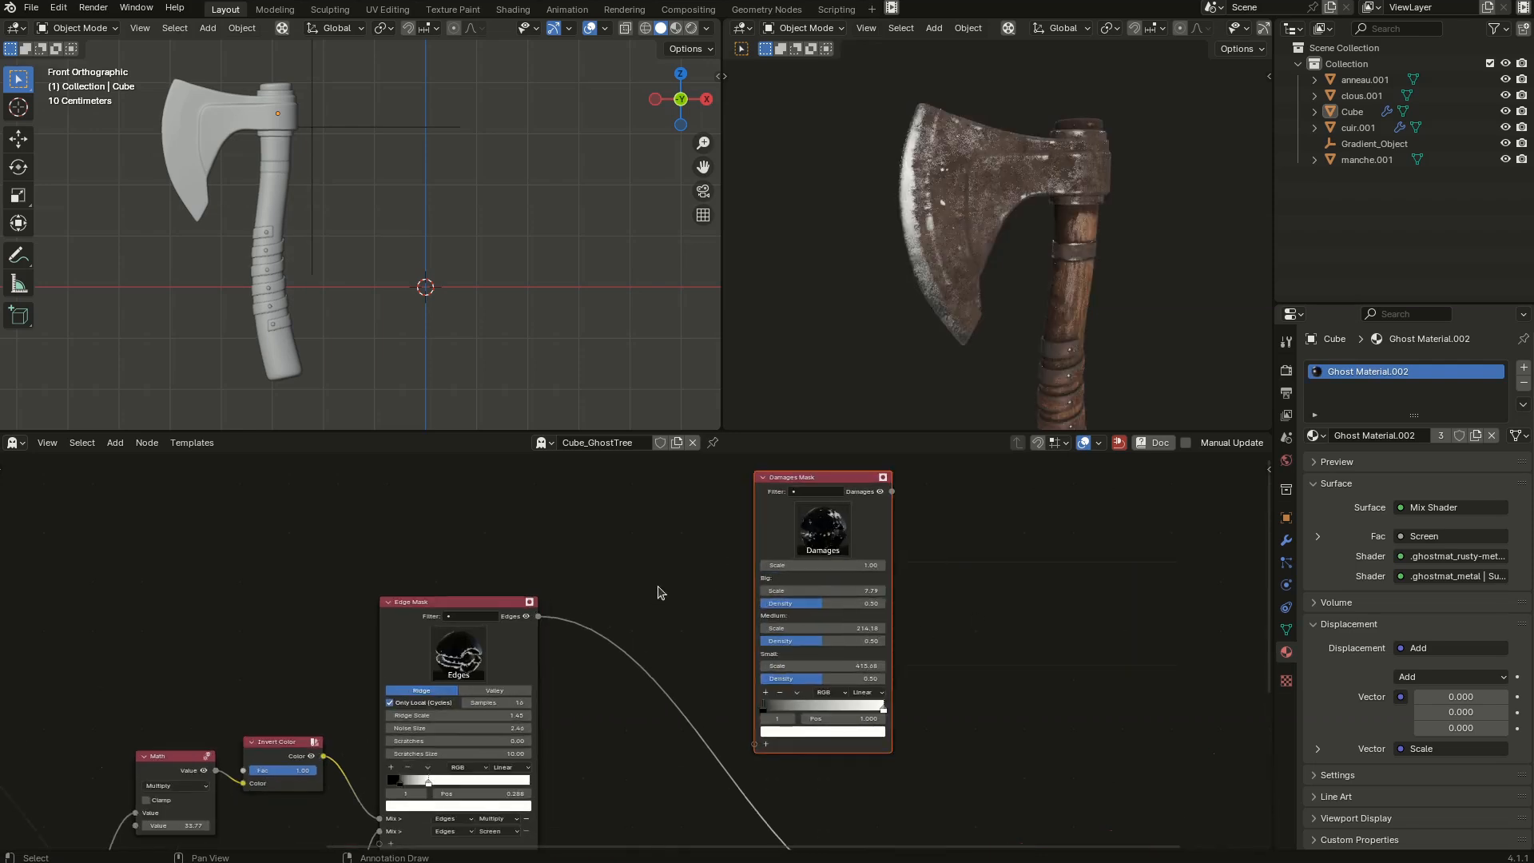
Preview the Damages output and set the mask's Small and Medium densities to 0.67 and its Big density to 0.42.
click(878, 491)
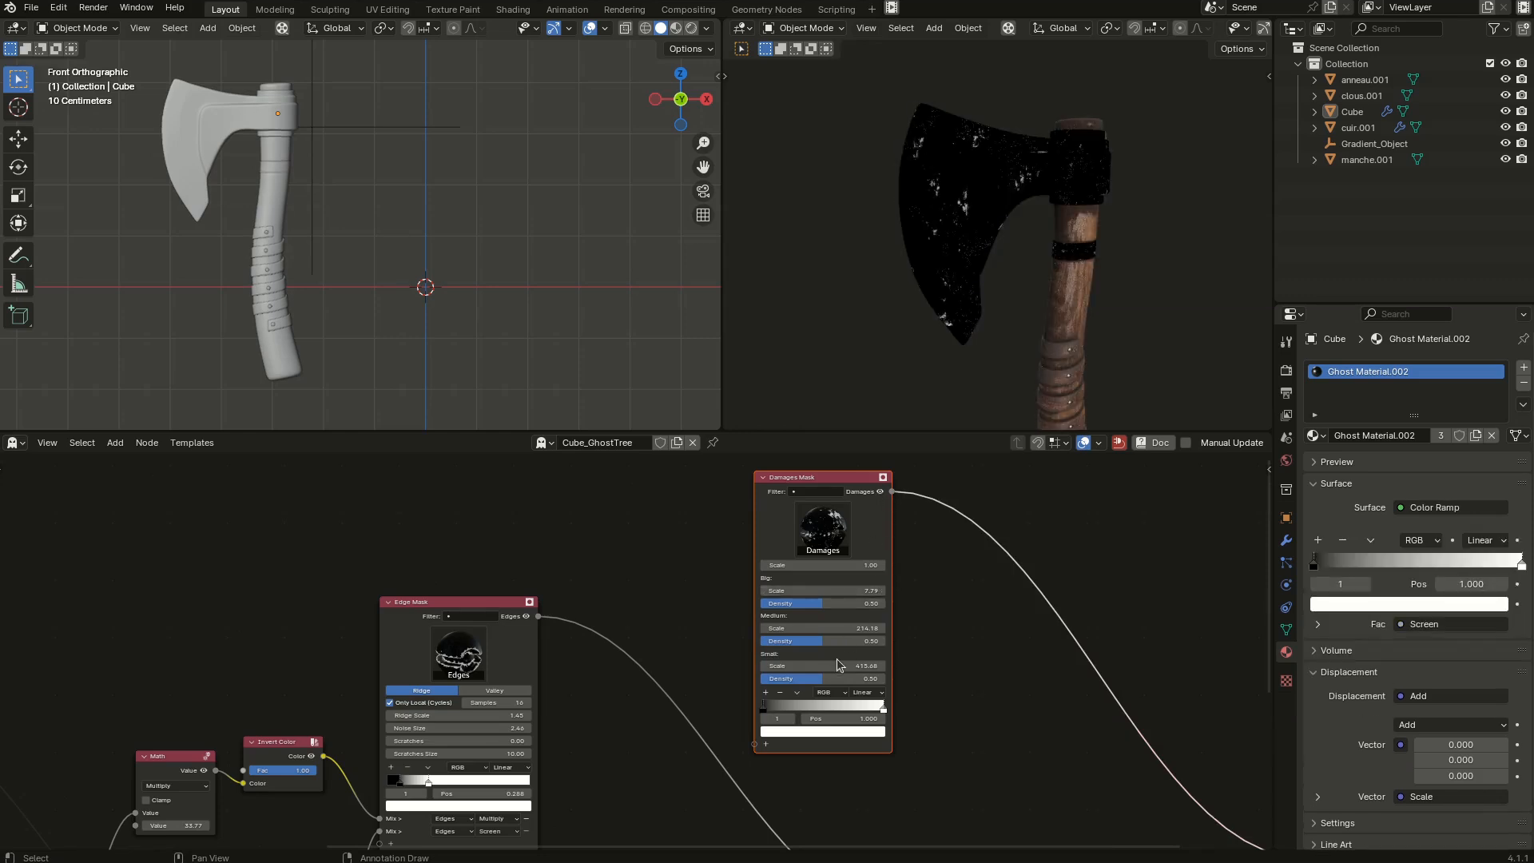
scroll(981, 234, up, 4)
scroll(835, 708, up, 1)
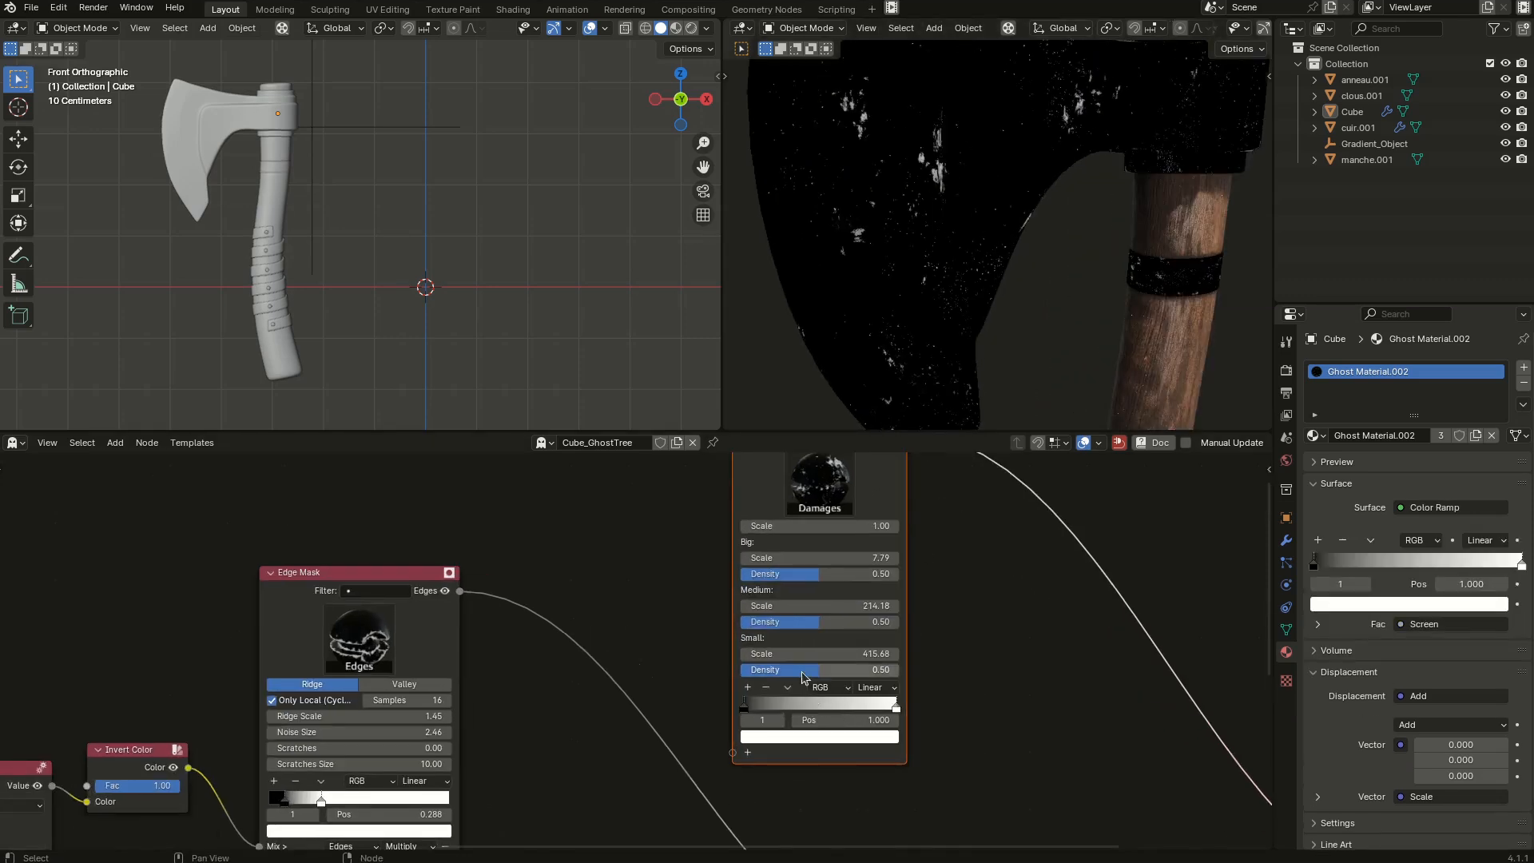
mouse_move(817, 676)
mouse_down()
mouse_move(867, 675)
mouse_move(845, 676)
mouse_up()
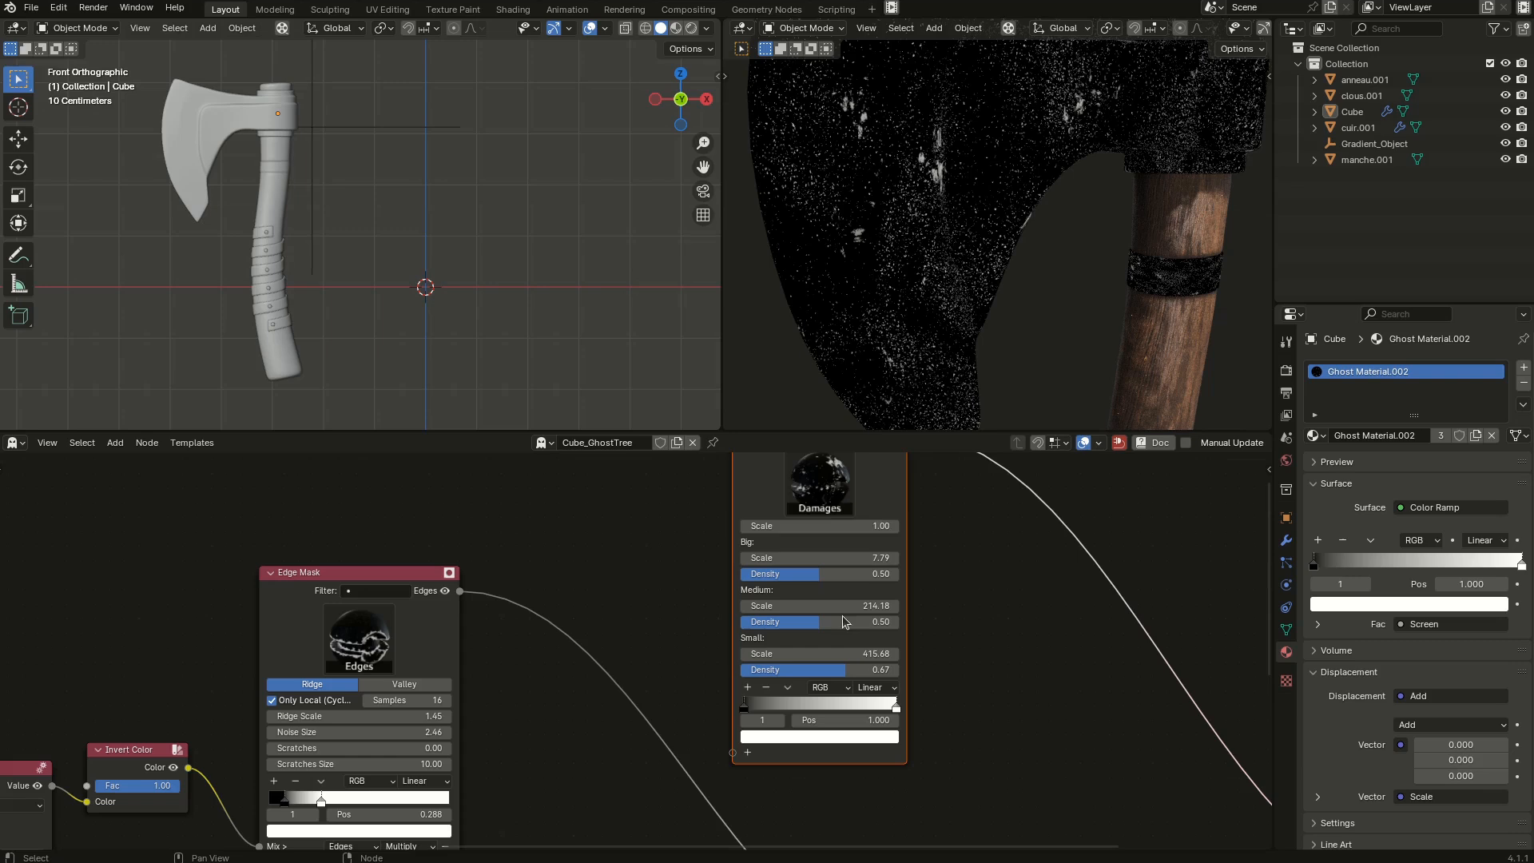
scroll(917, 368, up, 2)
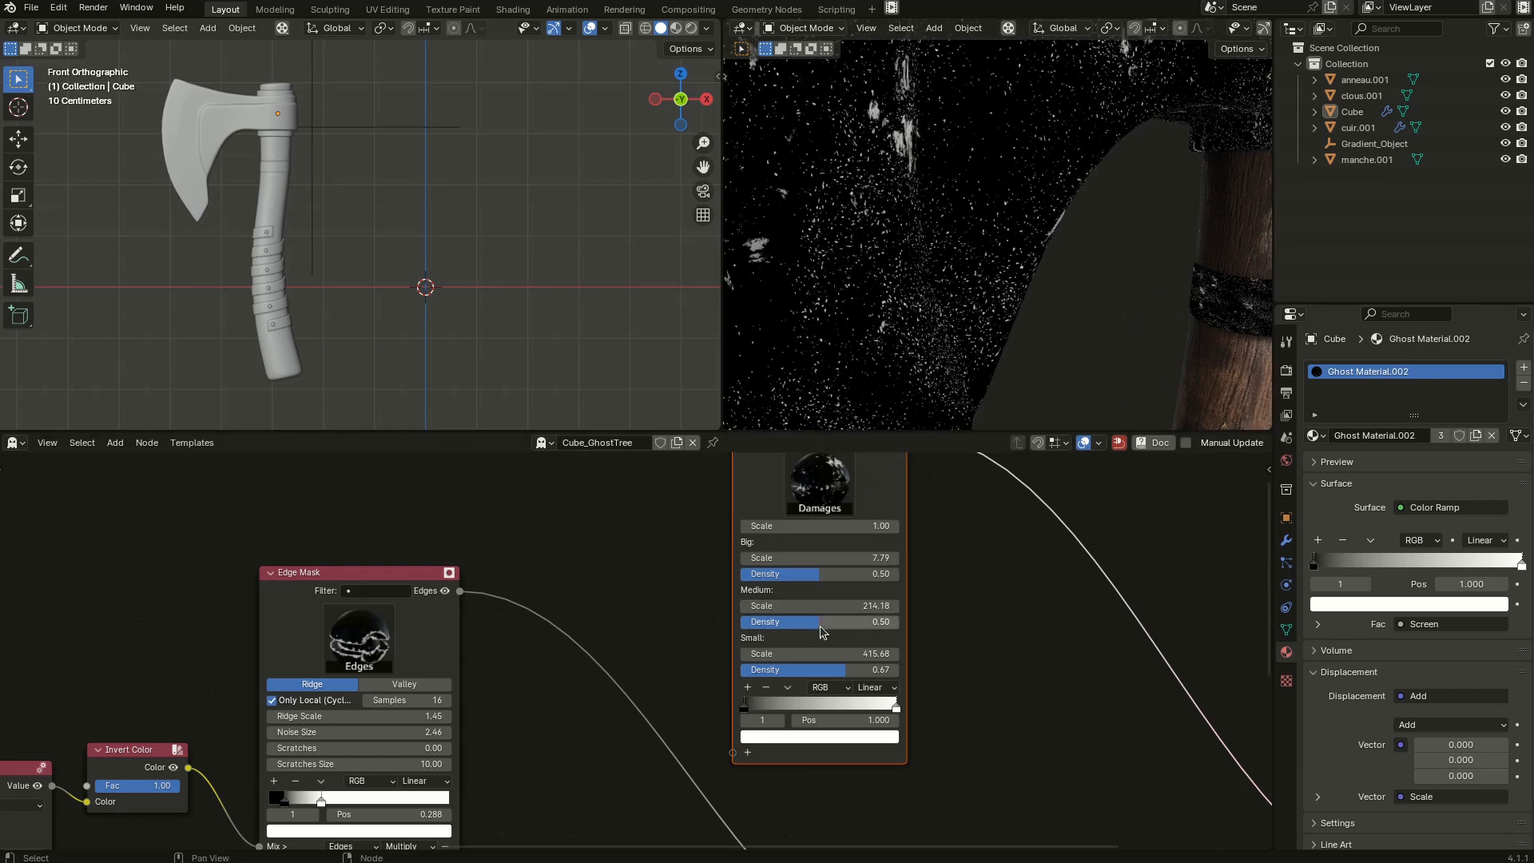
drag(819, 625, 854, 624)
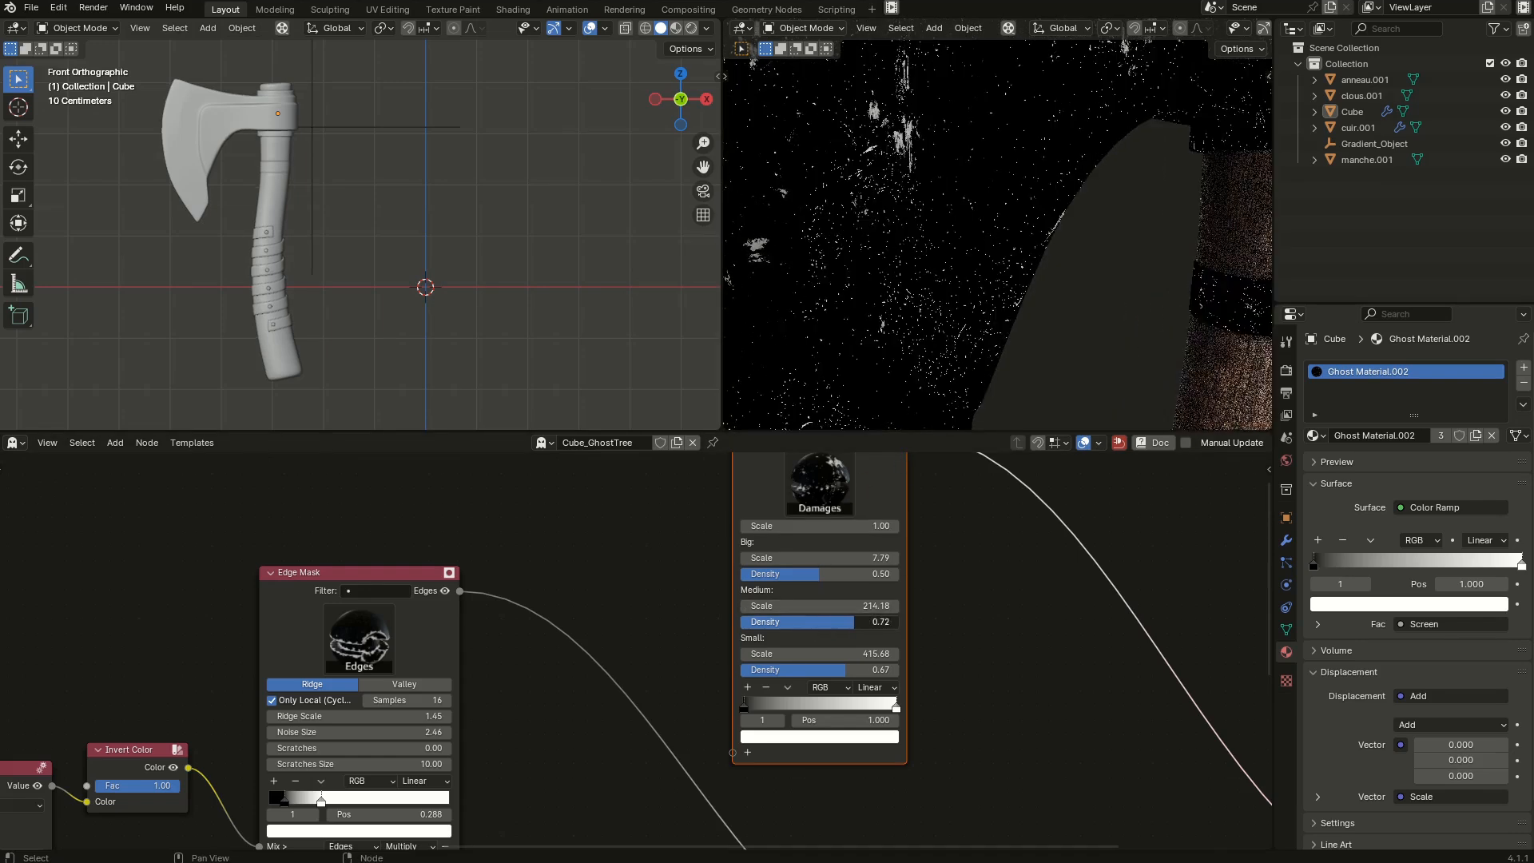
drag(845, 574, 822, 573)
Connect the Edge Mask's Edges output to the Damages Mask as a mix input with Add blending.
scroll(632, 590, down, 2)
drag(552, 591, 730, 692)
scroll(798, 698, up, 3)
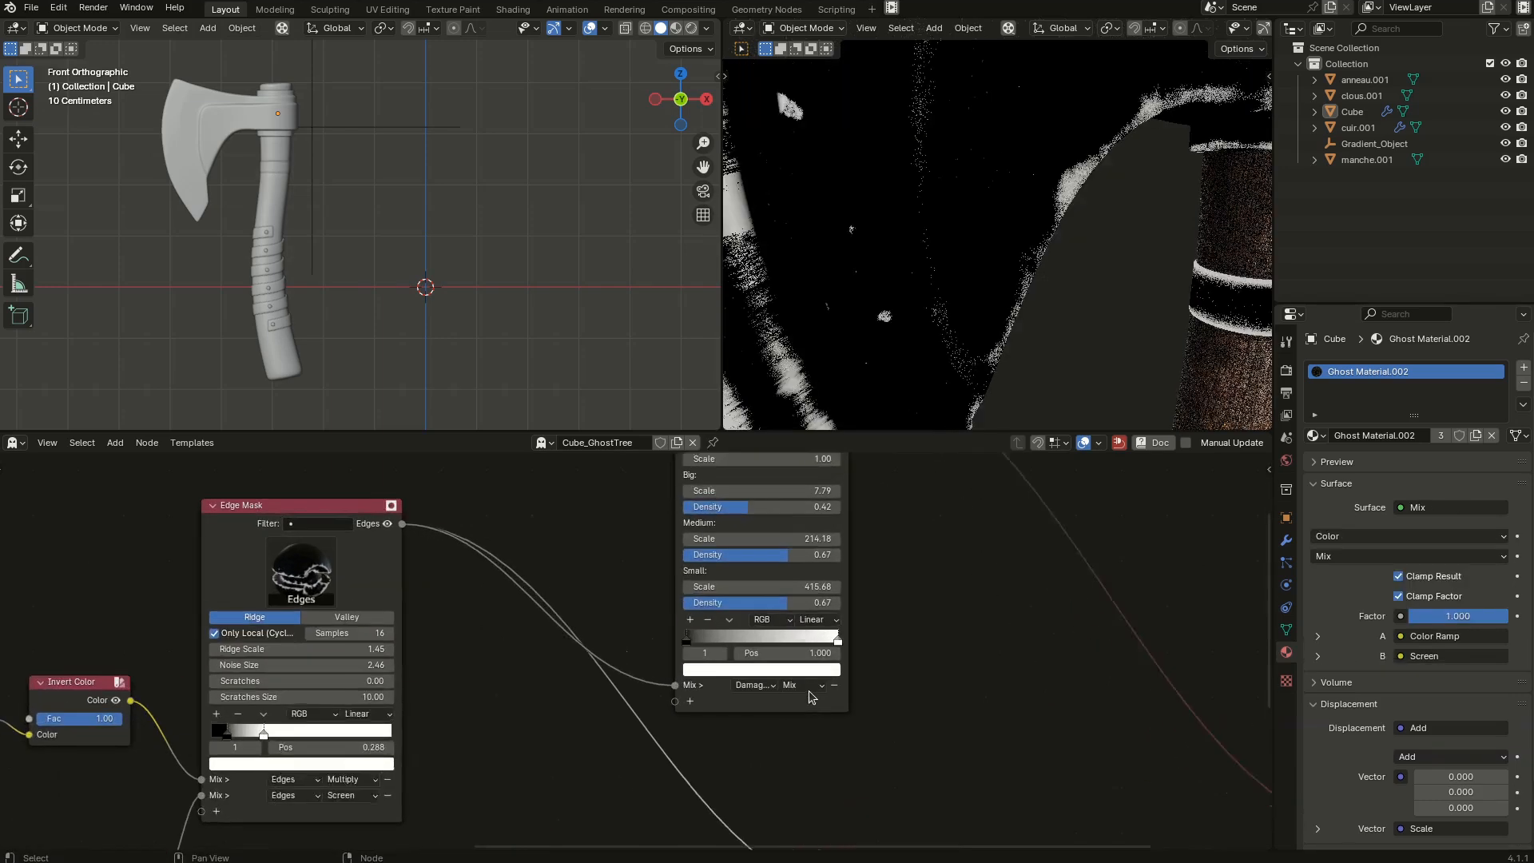
click(800, 684)
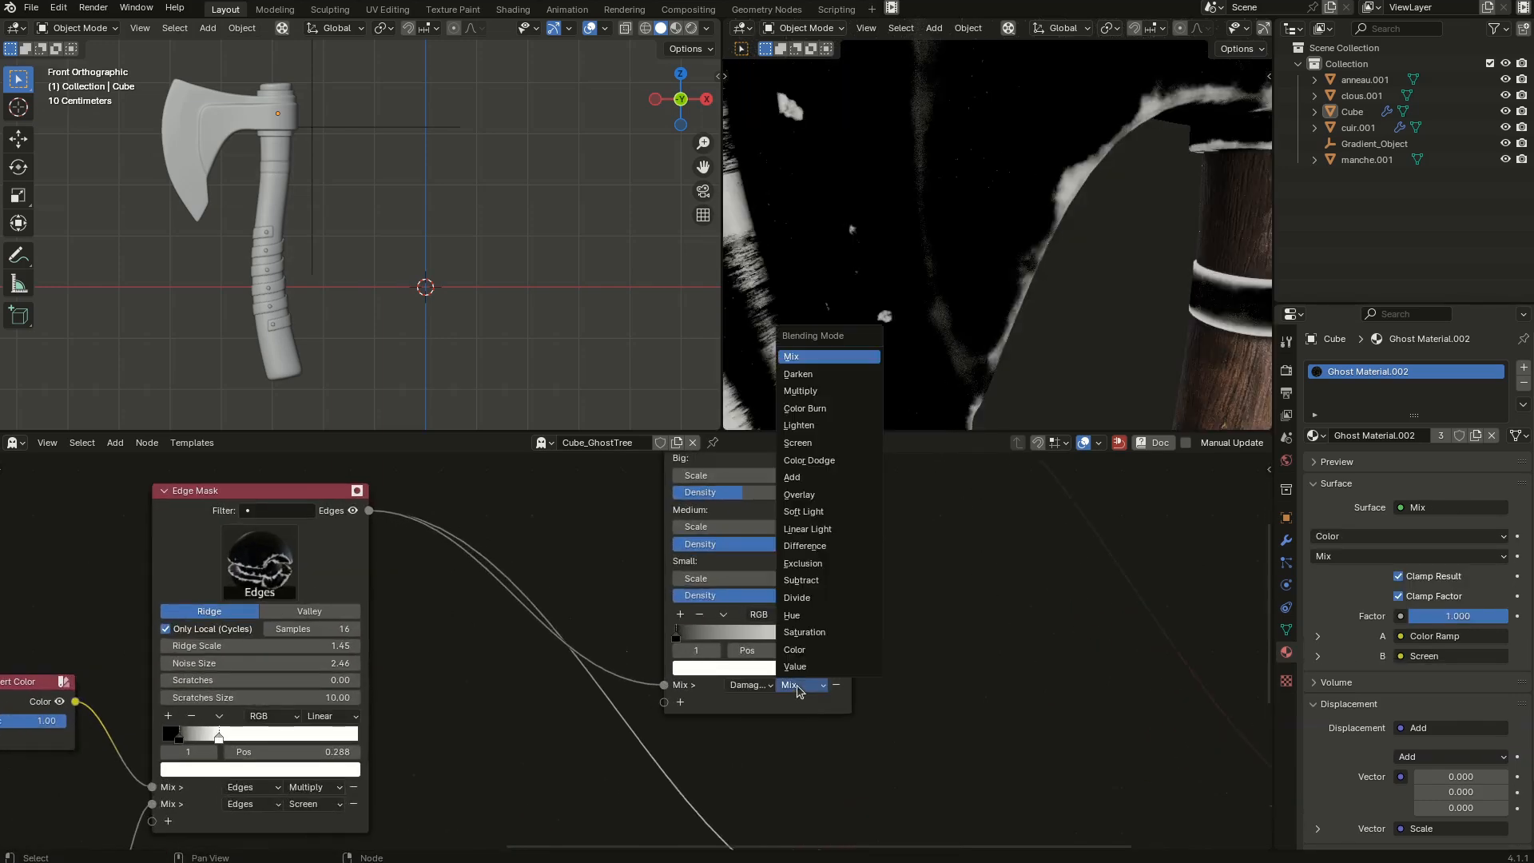
click(835, 483)
scroll(899, 619, down, 4)
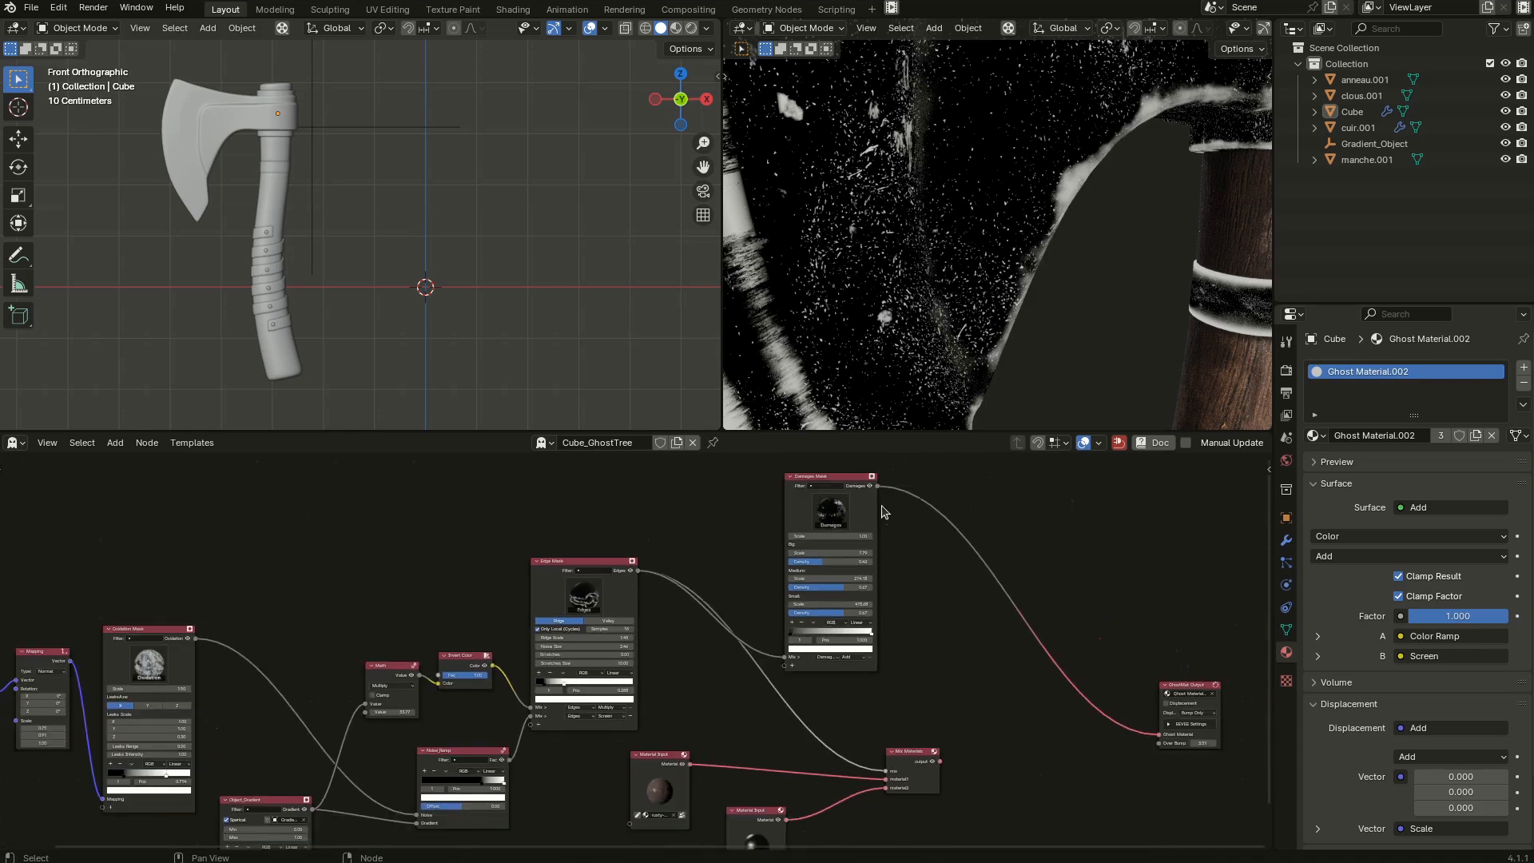
Wire Damages into the Mix Materials mix input and its result into the output node's Ghost Material input, placing Mix Materials nearer the output.
drag(877, 488, 885, 771)
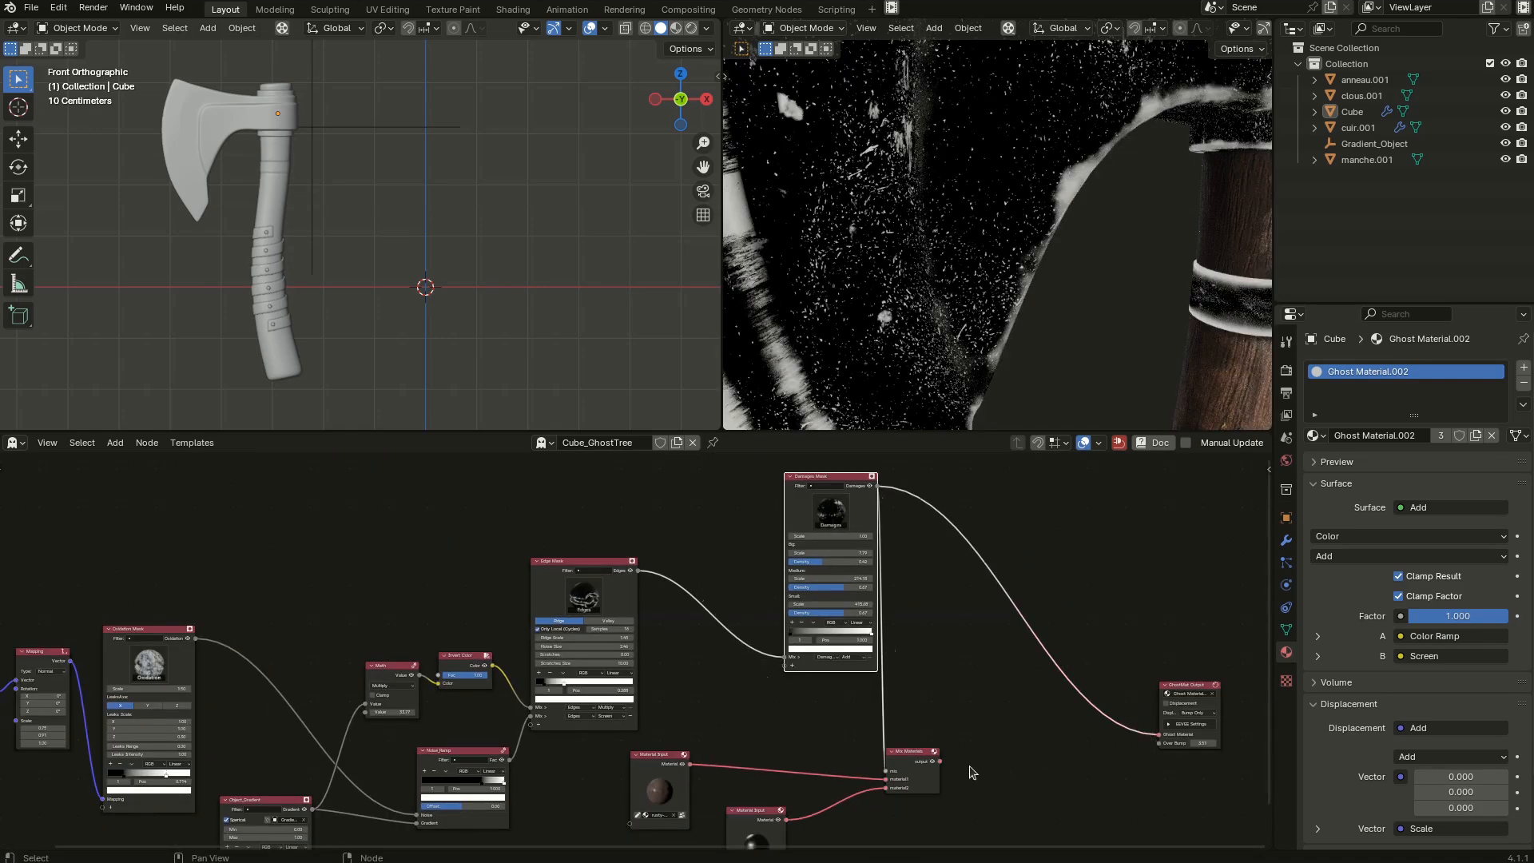
drag(939, 761, 1159, 733)
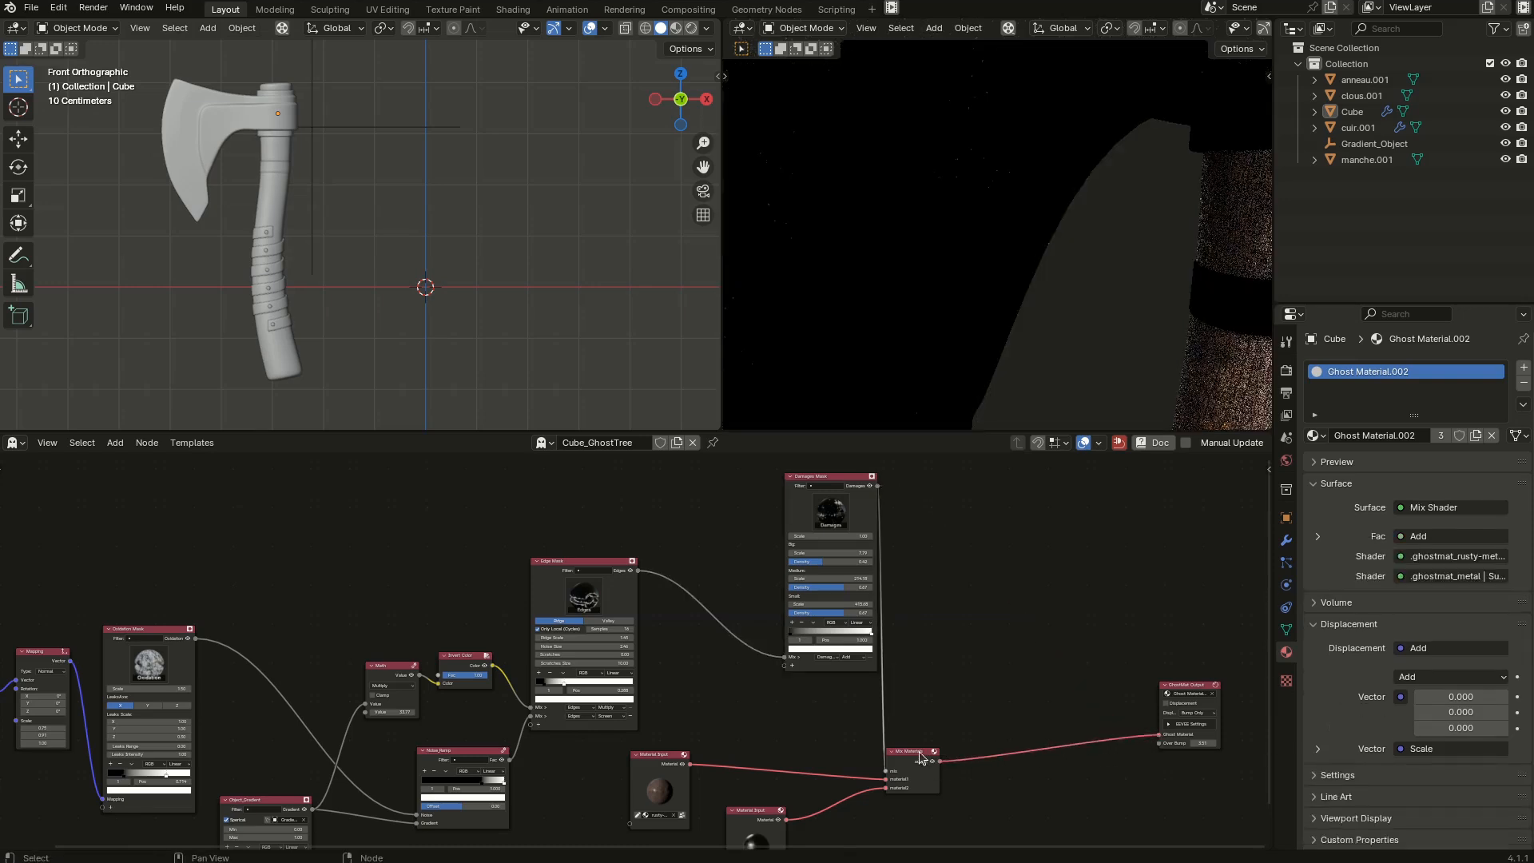
drag(920, 757, 1046, 691)
Set the Damages Mask's Big density to 0.61 and its Medium scale to 199.66, checking the effect on the axe.
middle_drag(905, 205, 881, 248)
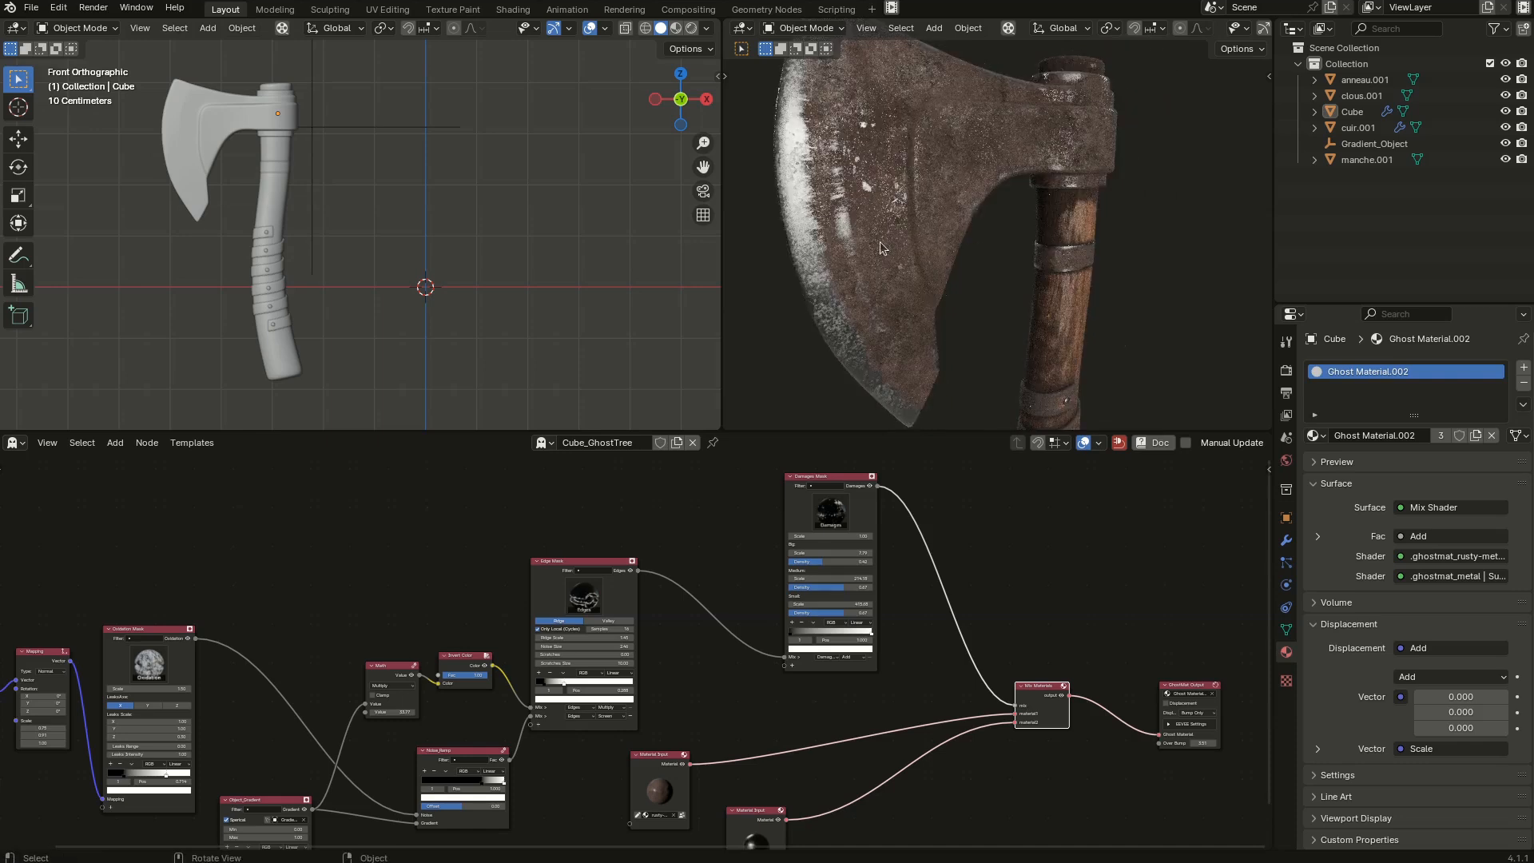
scroll(914, 309, down, 2)
middle_drag(896, 301, 847, 341)
scroll(848, 342, up, 3)
scroll(719, 678, up, 4)
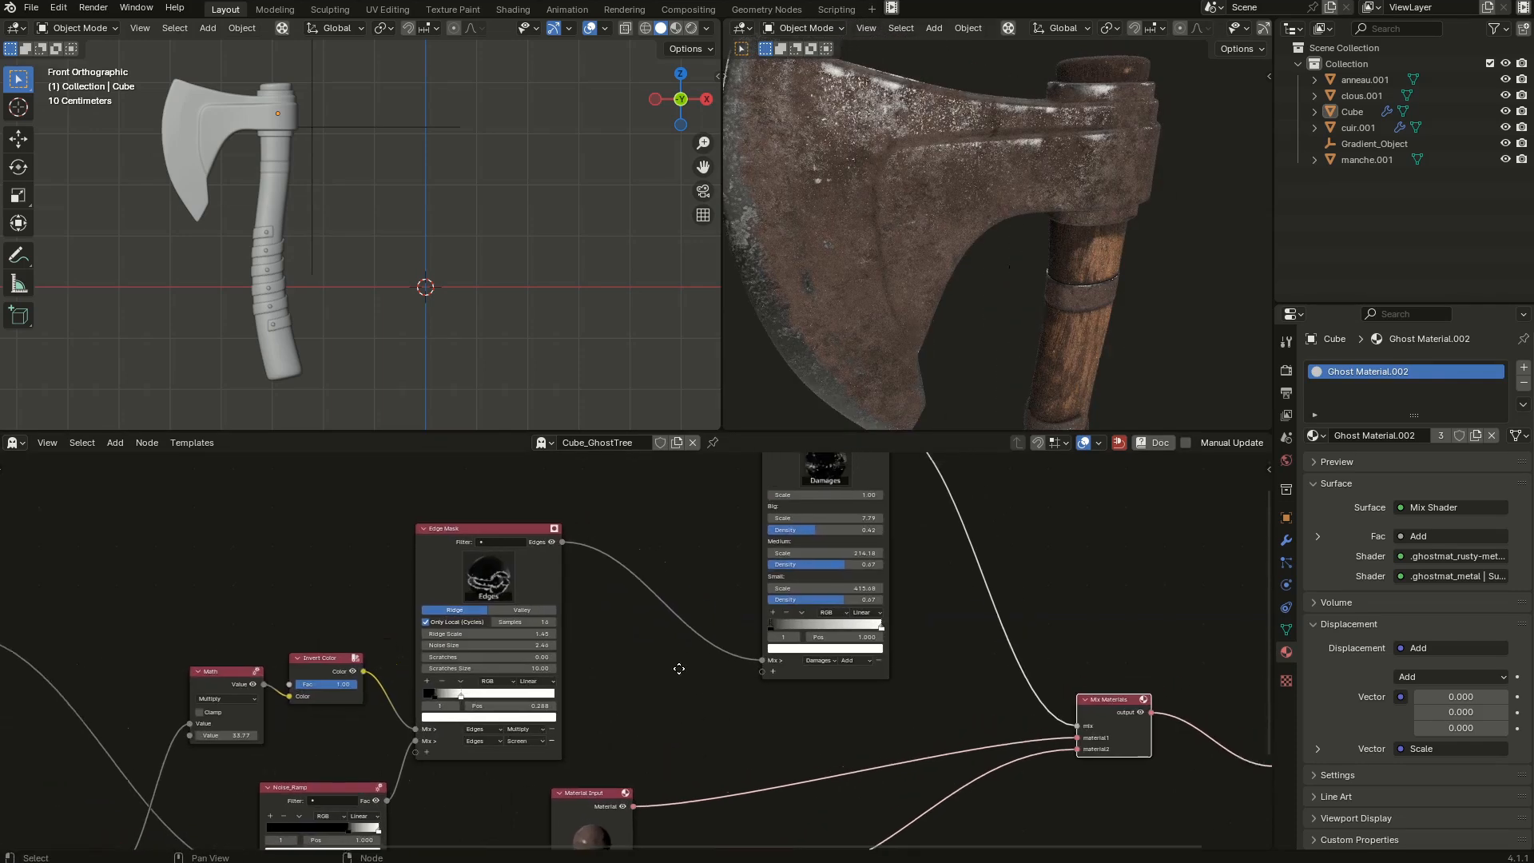
mouse_move(831, 661)
mouse_down()
mouse_move(805, 664)
mouse_move(850, 655)
mouse_up()
middle_drag(891, 586, 887, 685)
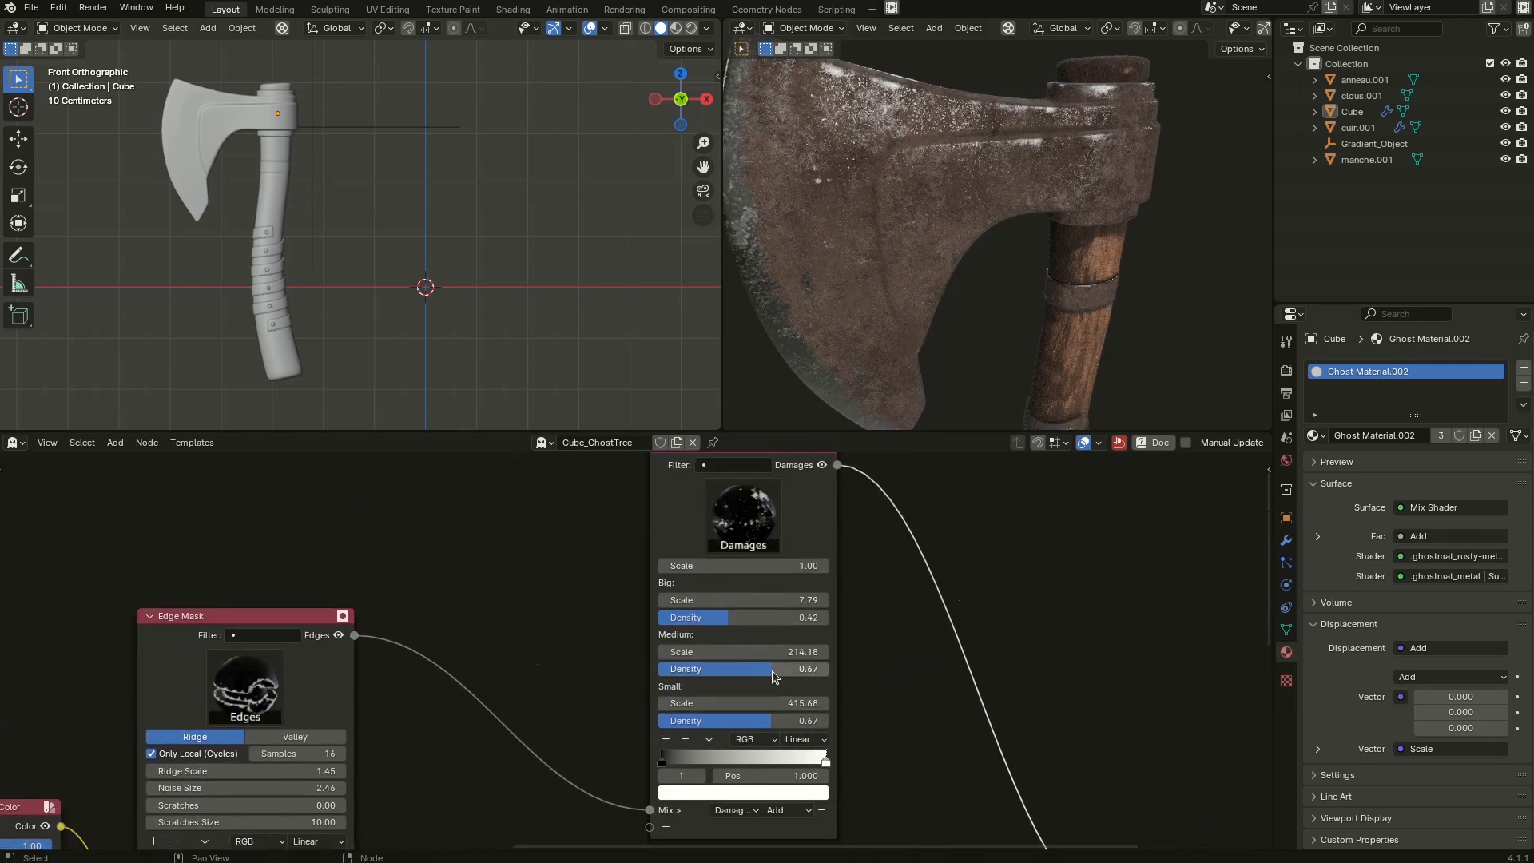
drag(736, 655, 762, 617)
middle_drag(883, 303, 941, 300)
scroll(941, 305, down, 5)
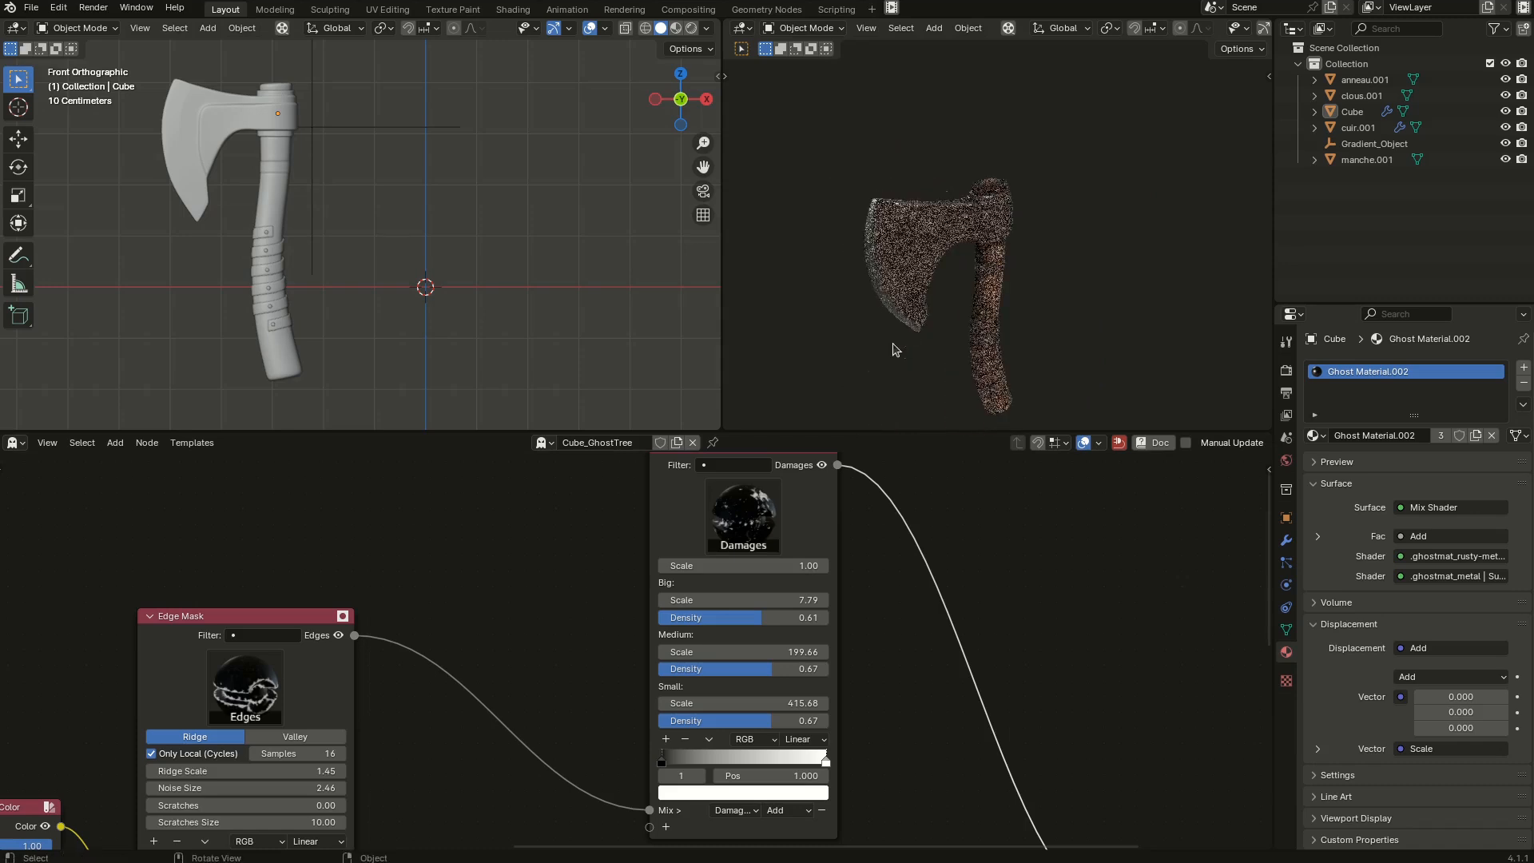
Check the damages on the axe head and move the GhostMat Output node farther from Mix Materials to make room.
scroll(927, 211, up, 5)
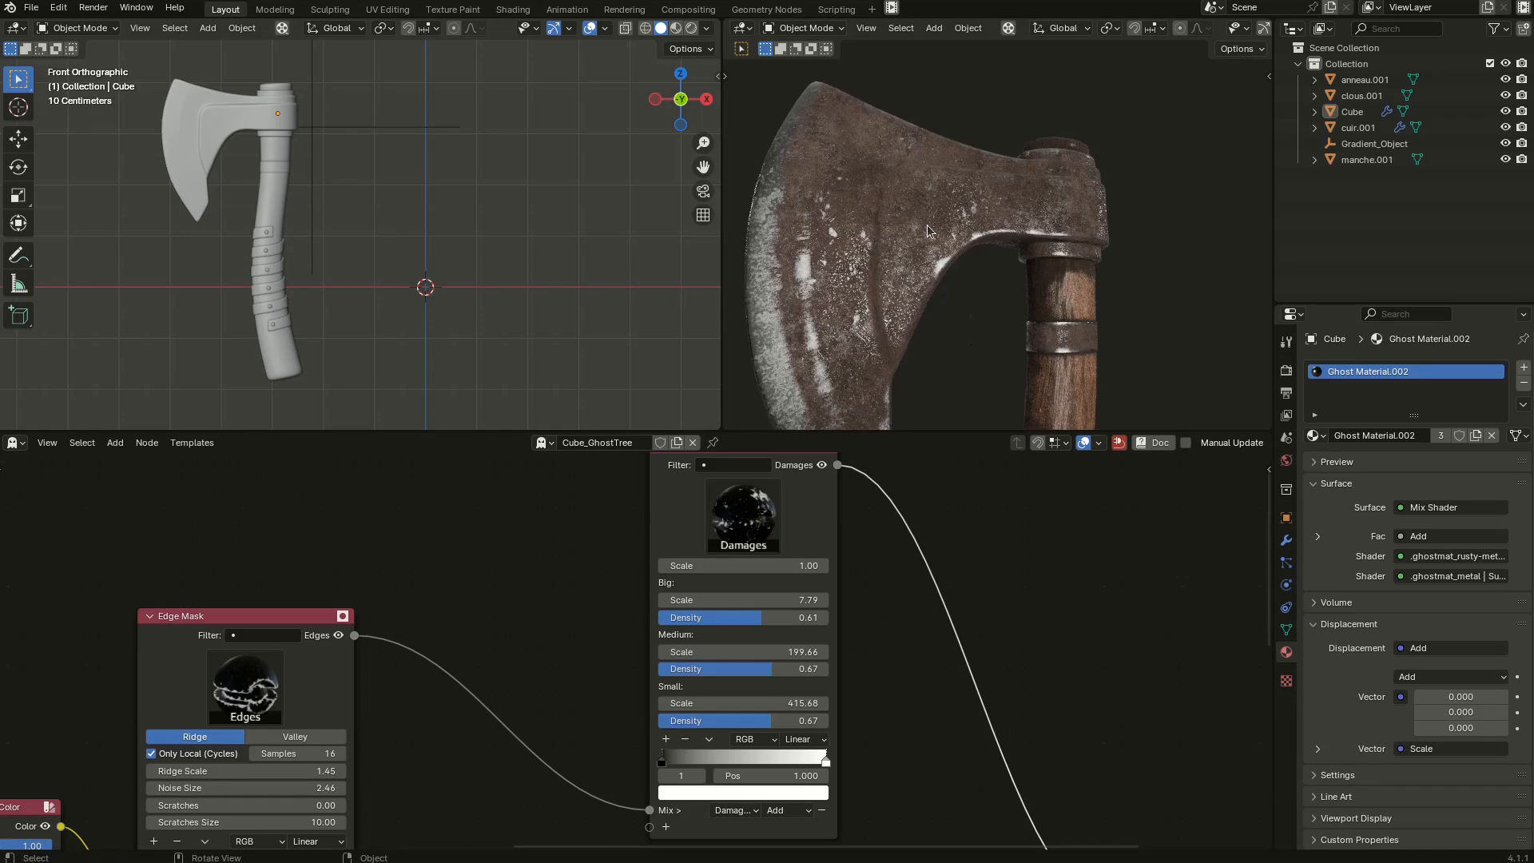
scroll(895, 697, down, 3)
scroll(893, 697, down, 4)
middle_drag(959, 651, 711, 573)
drag(877, 678, 995, 621)
scroll(995, 621, up, 2)
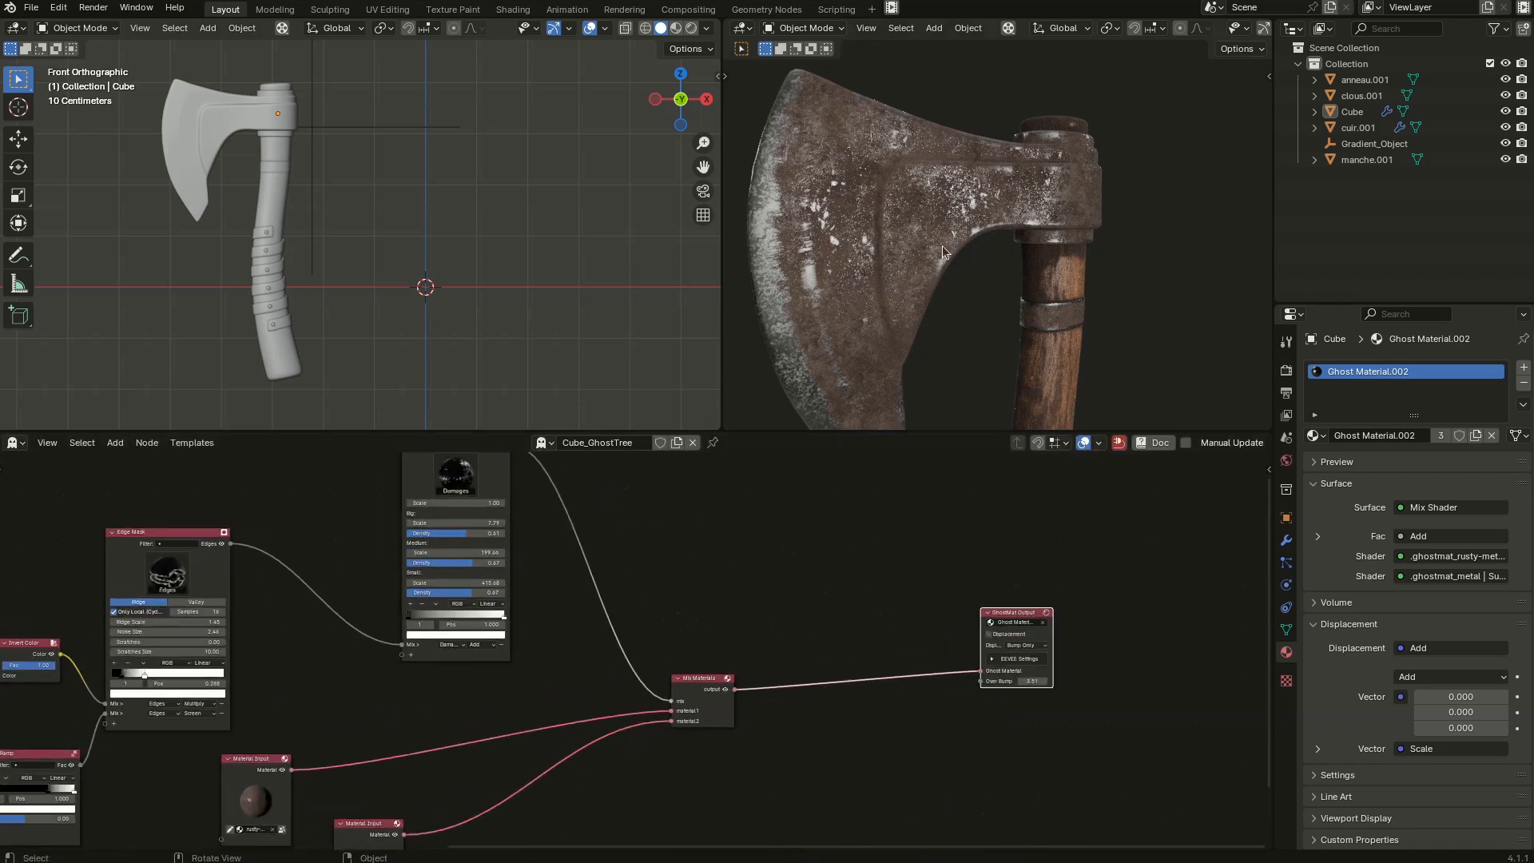
middle_drag(1016, 171, 1040, 166)
shift+scroll(799, 558, down, 5)
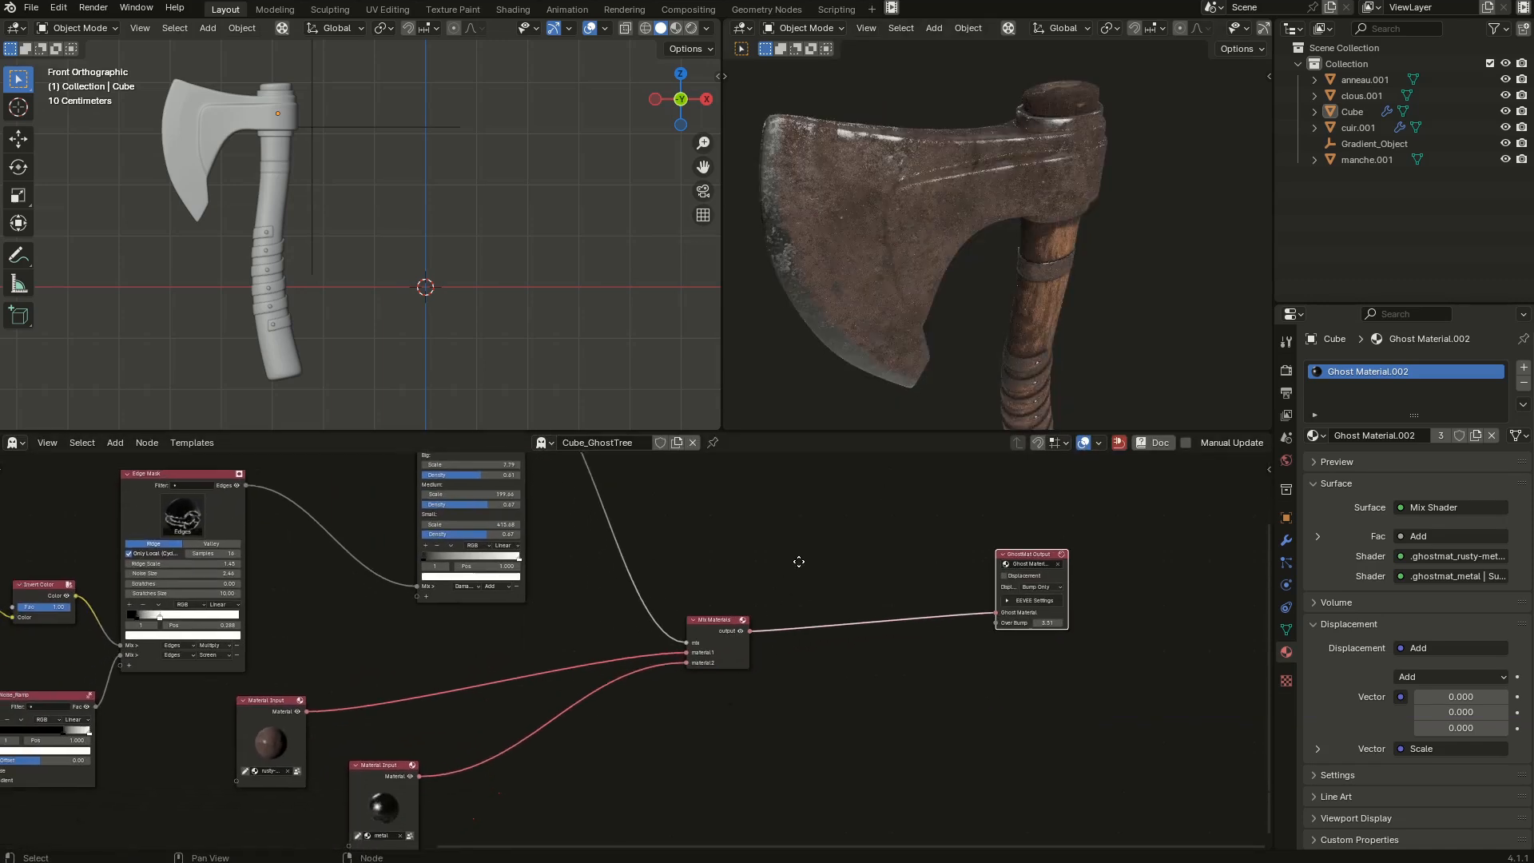
Duplicate Mix Materials, place the copy before the output node, and feed the first mix into its material1 input.
click(779, 697)
click(729, 593)
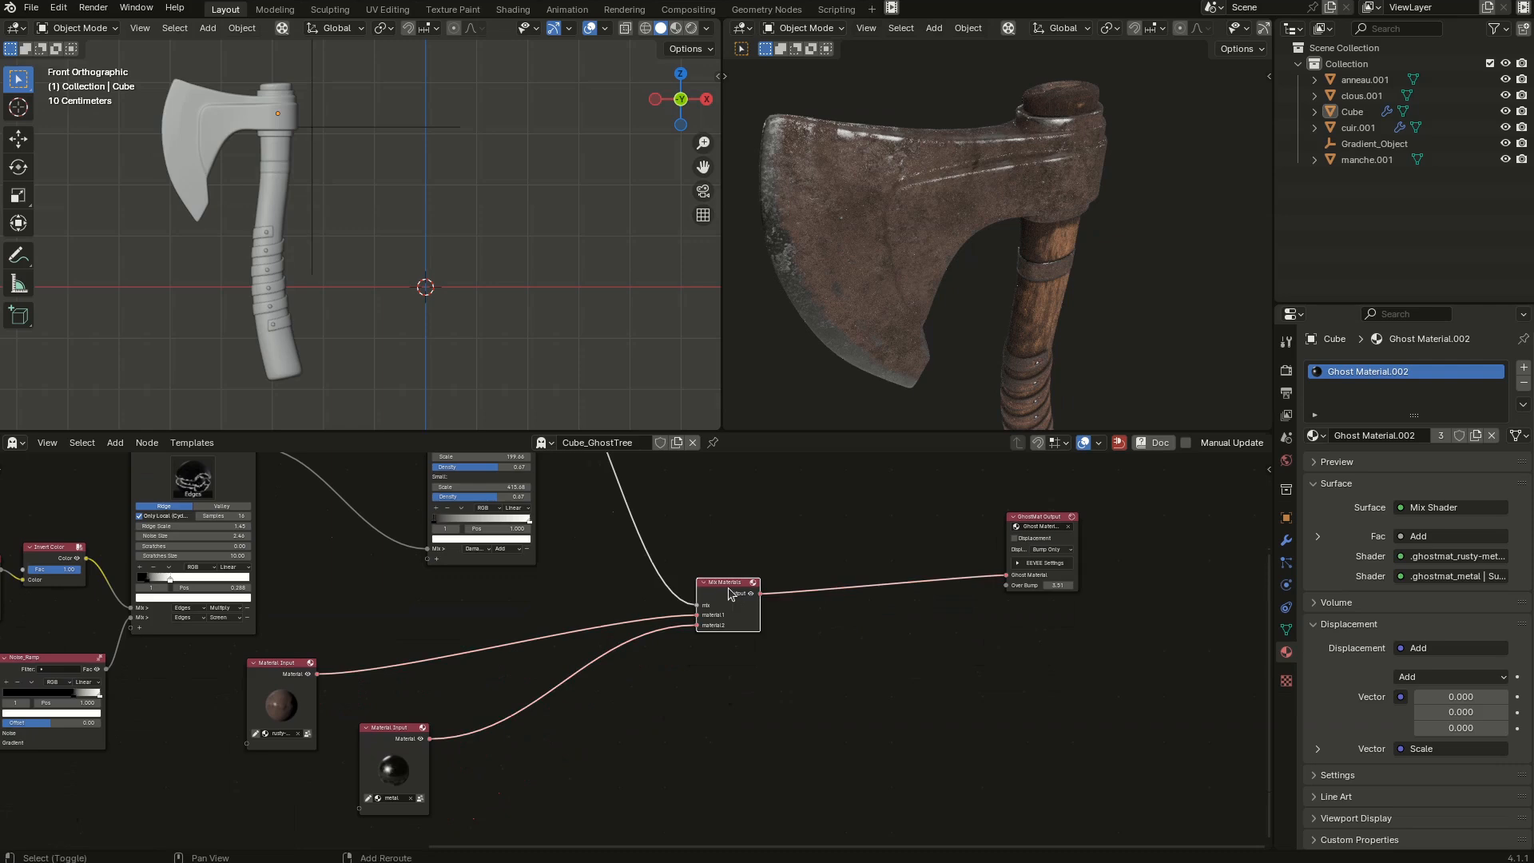
key(shift+d)
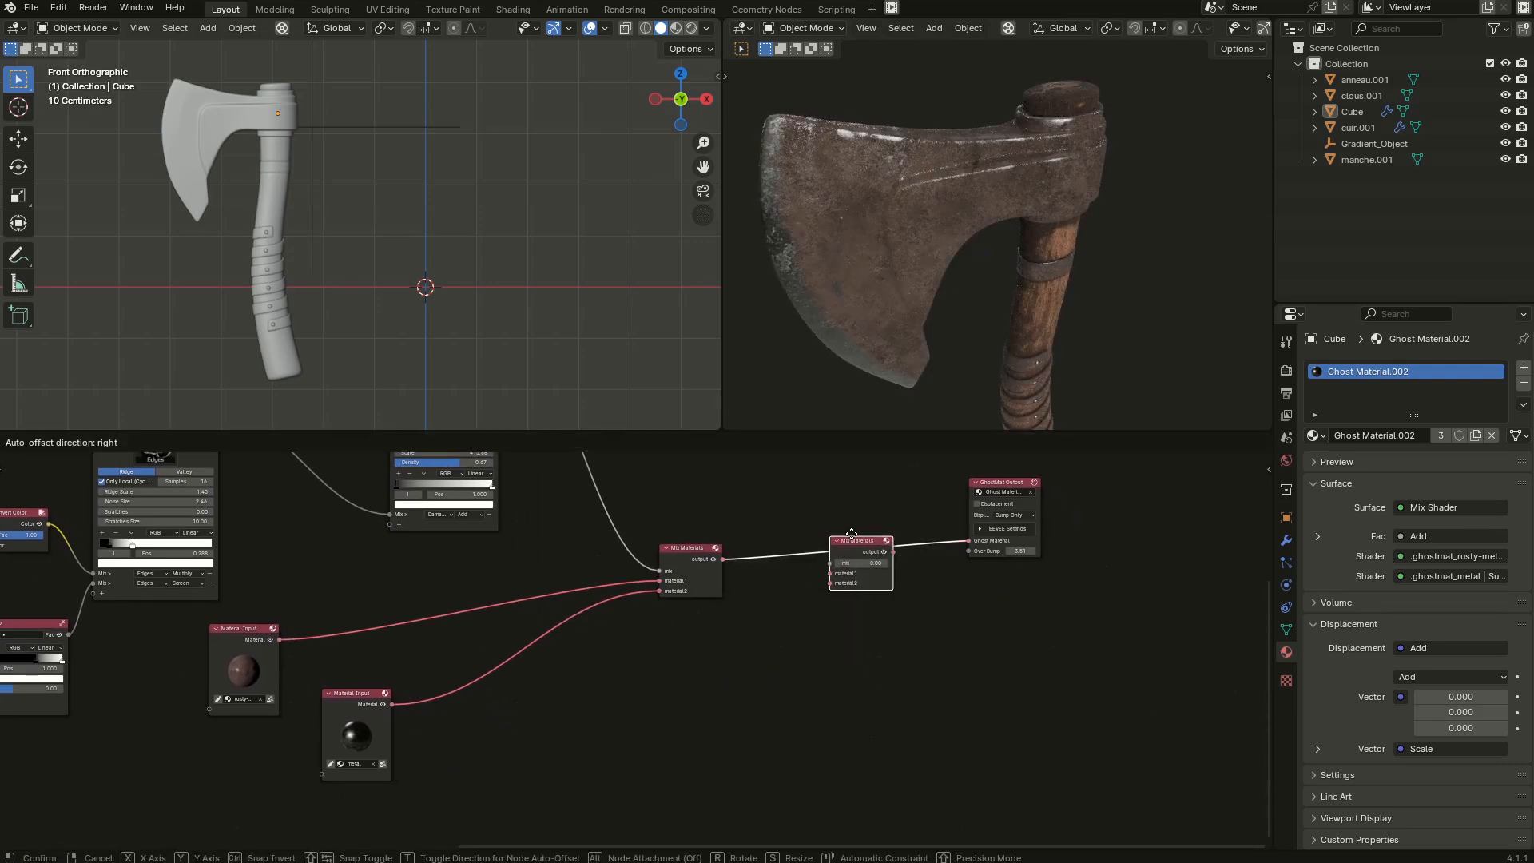
click(853, 530)
drag(829, 560, 829, 570)
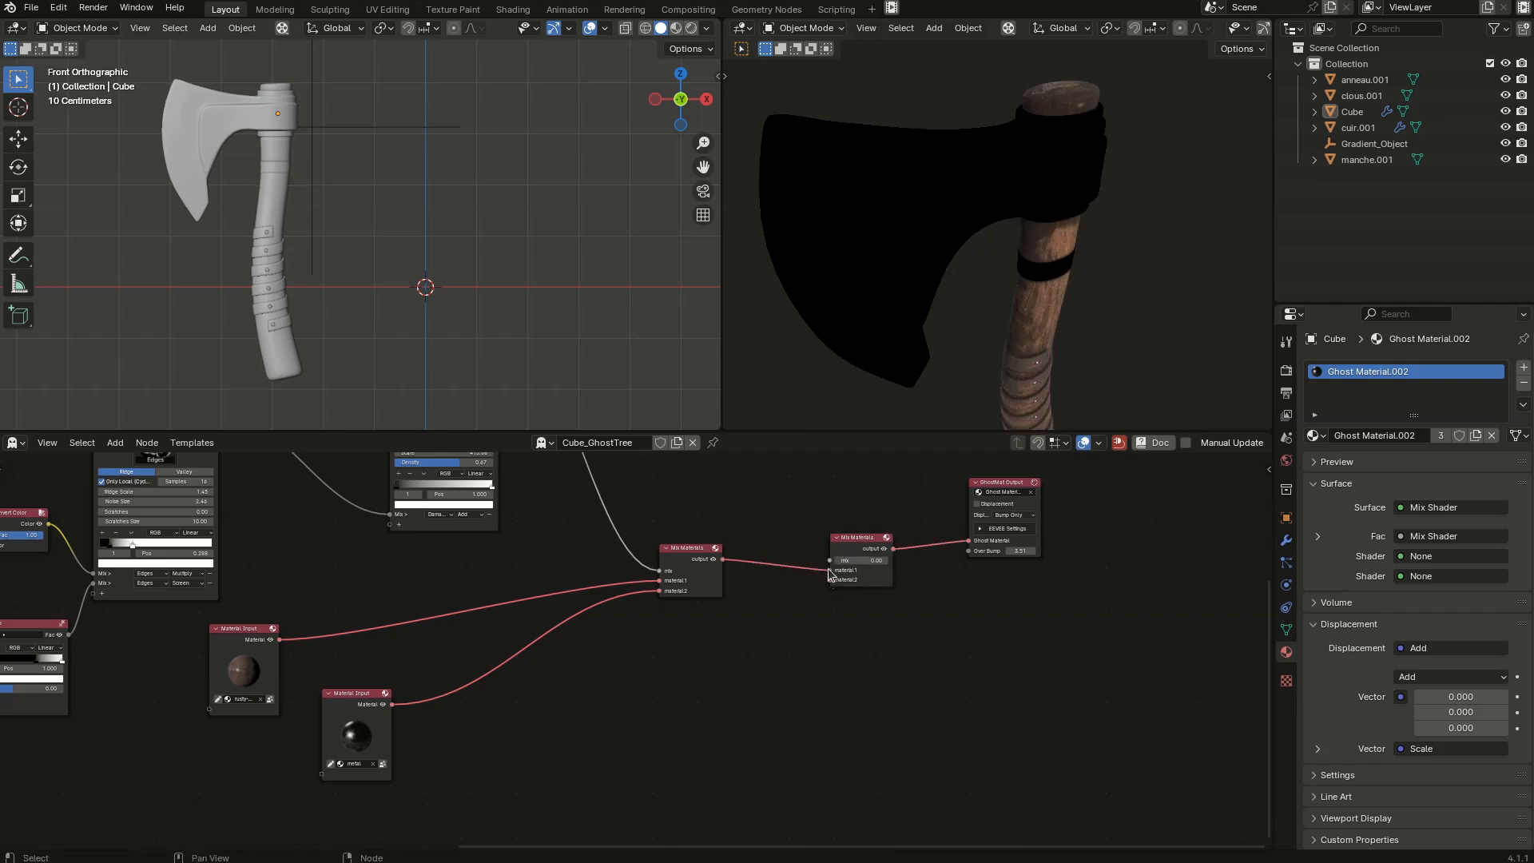
Duplicate the metal Material Input, switch the copy to Material_Input, and connect it to the second Mix Materials' material2.
scroll(811, 602, up, 3)
click(203, 743)
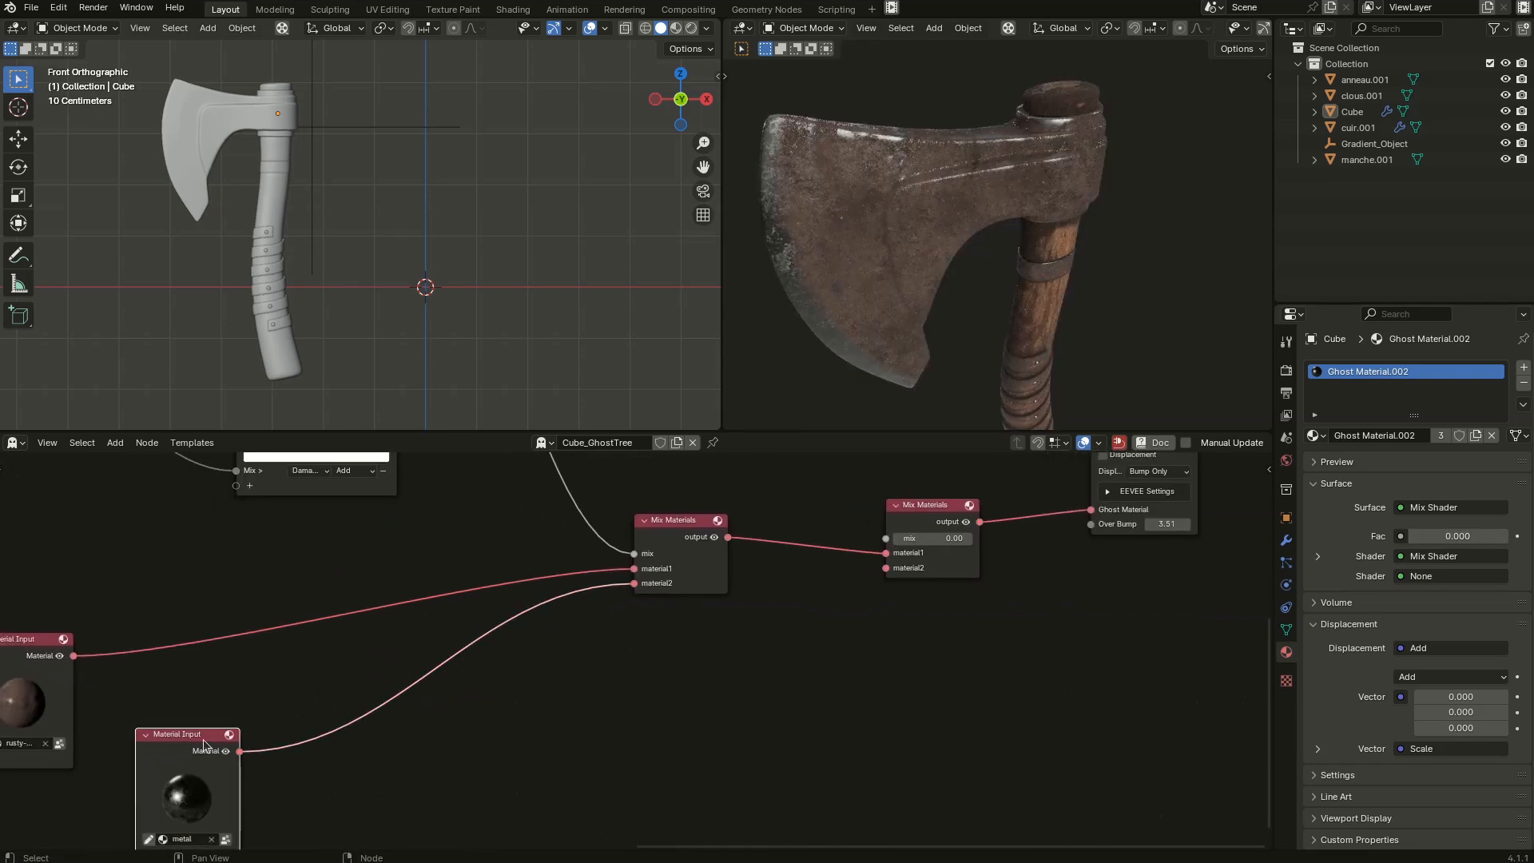
key(shift+d)
click(778, 646)
scroll(778, 645, up, 2)
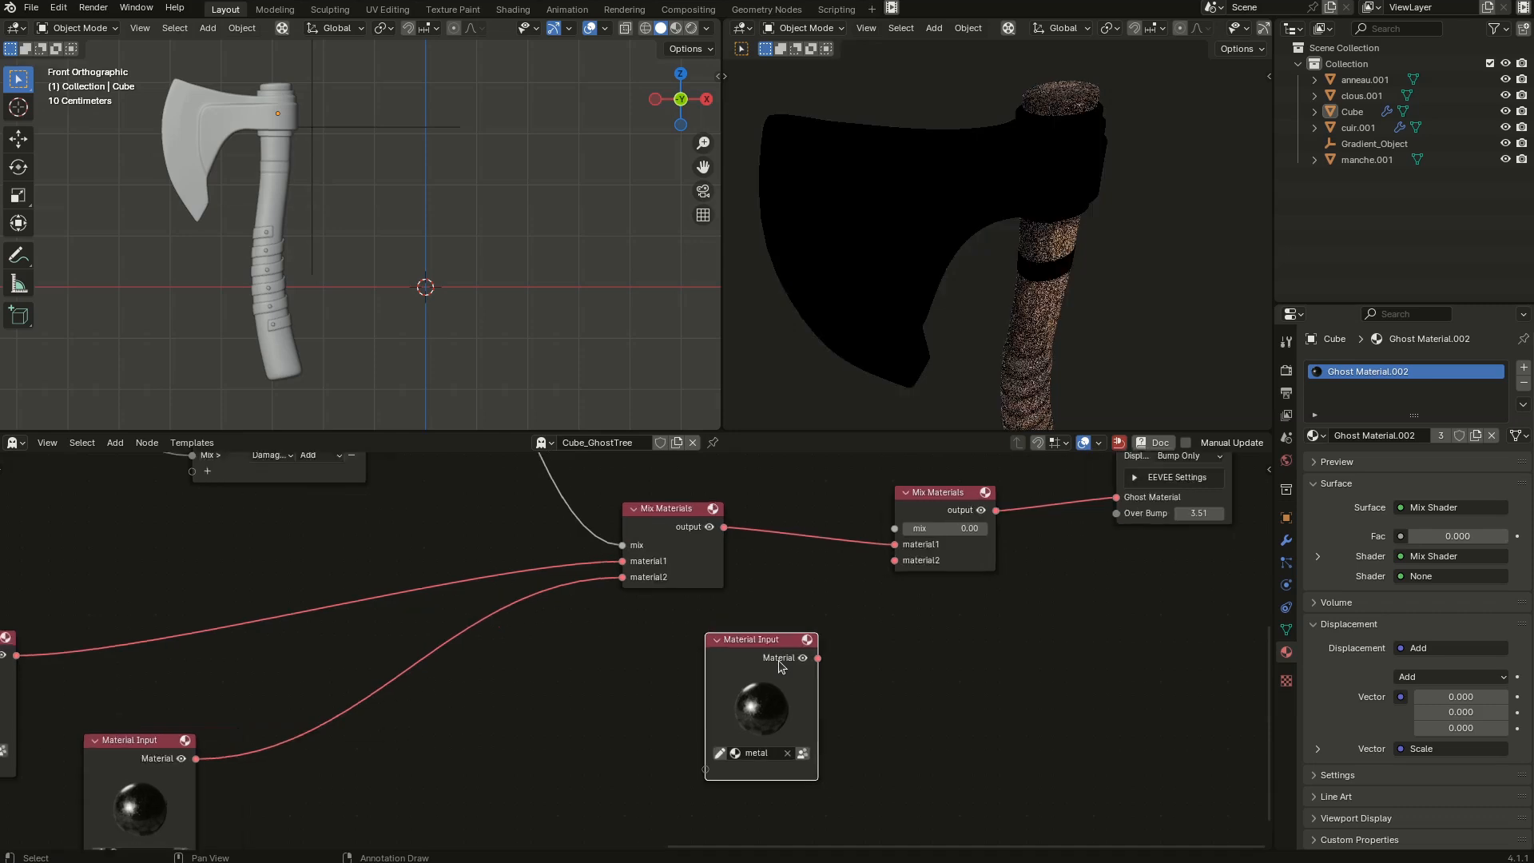
click(728, 779)
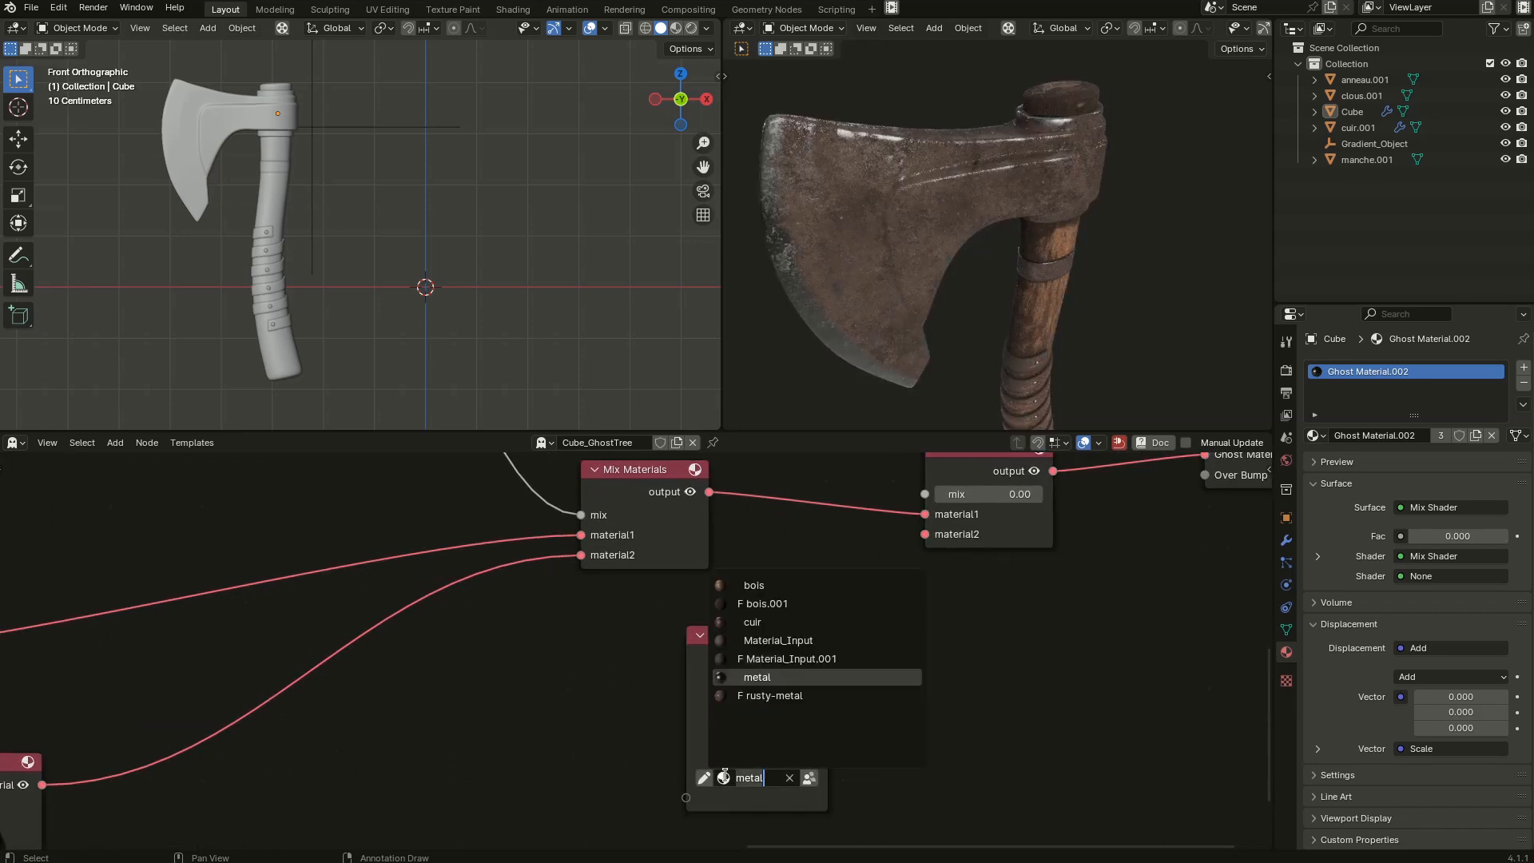
click(809, 647)
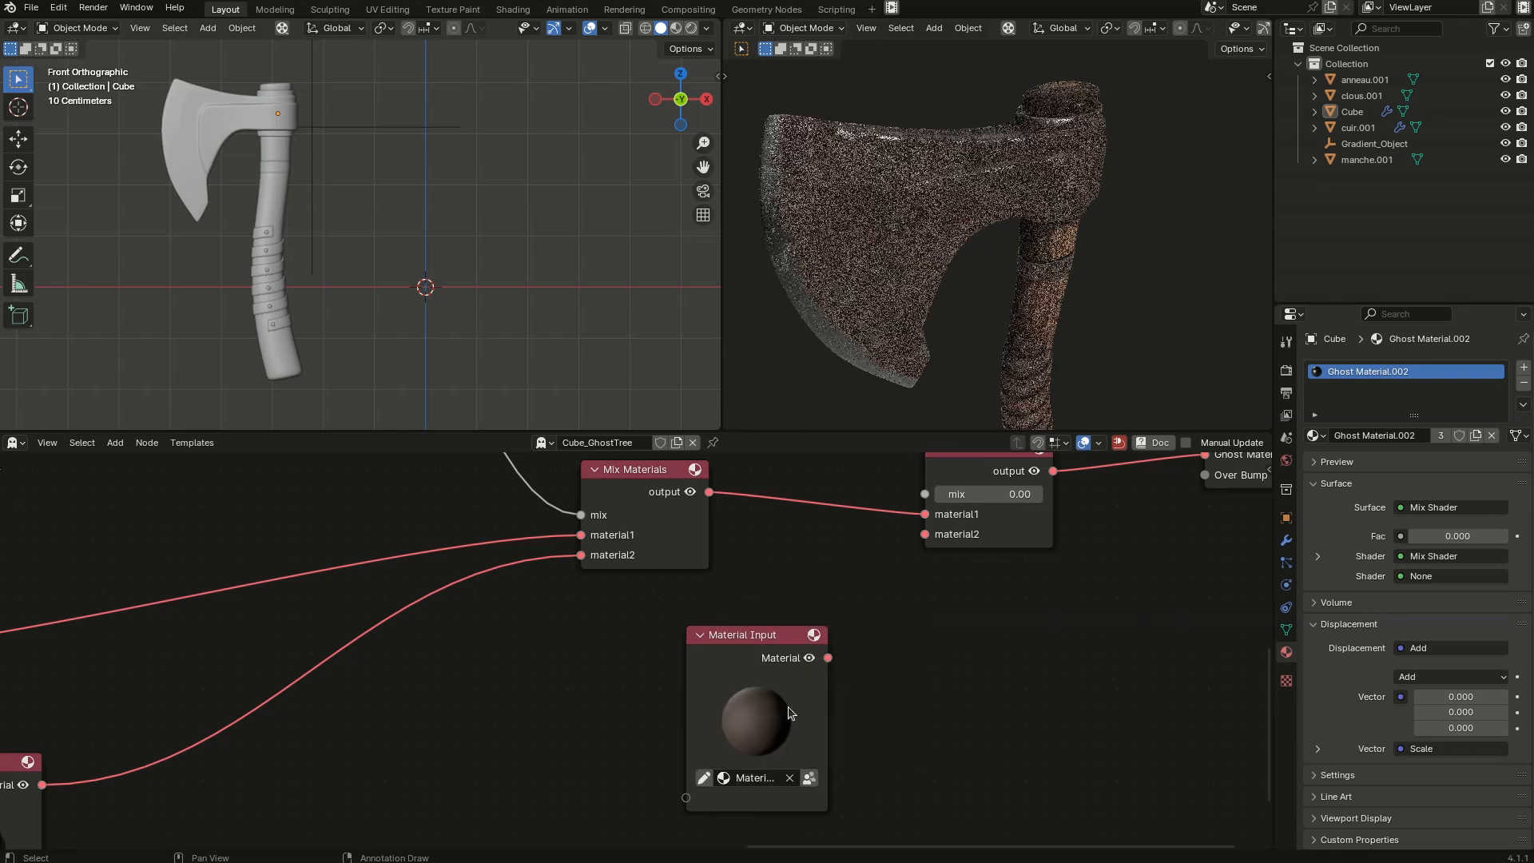
drag(828, 658, 924, 534)
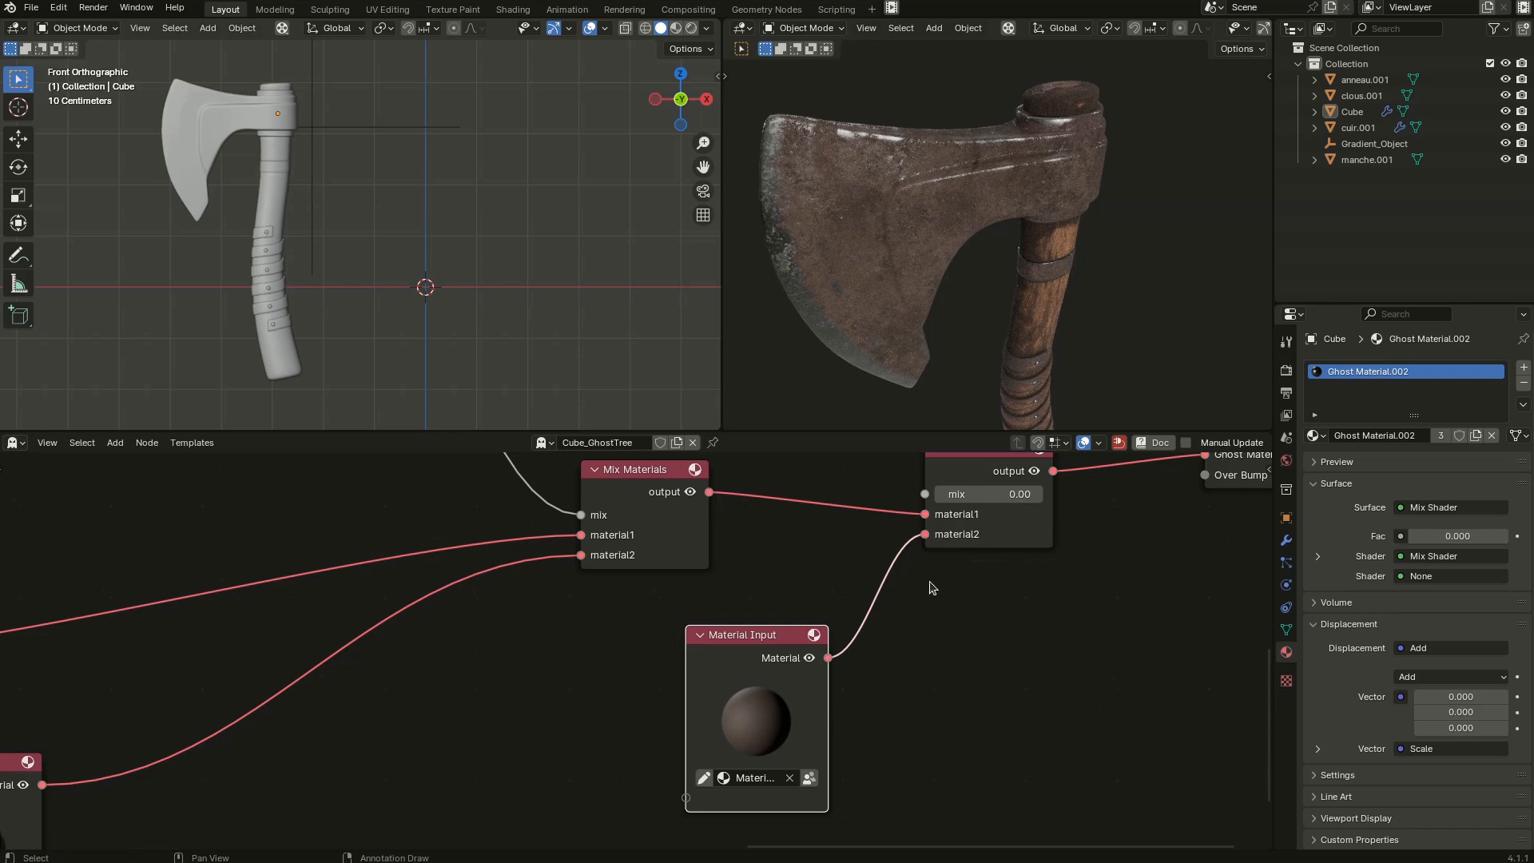
Duplicate the Edge Mask, place it above the second Mix Materials, and connect its Edges output to that node's mix input.
scroll(836, 643, down, 3)
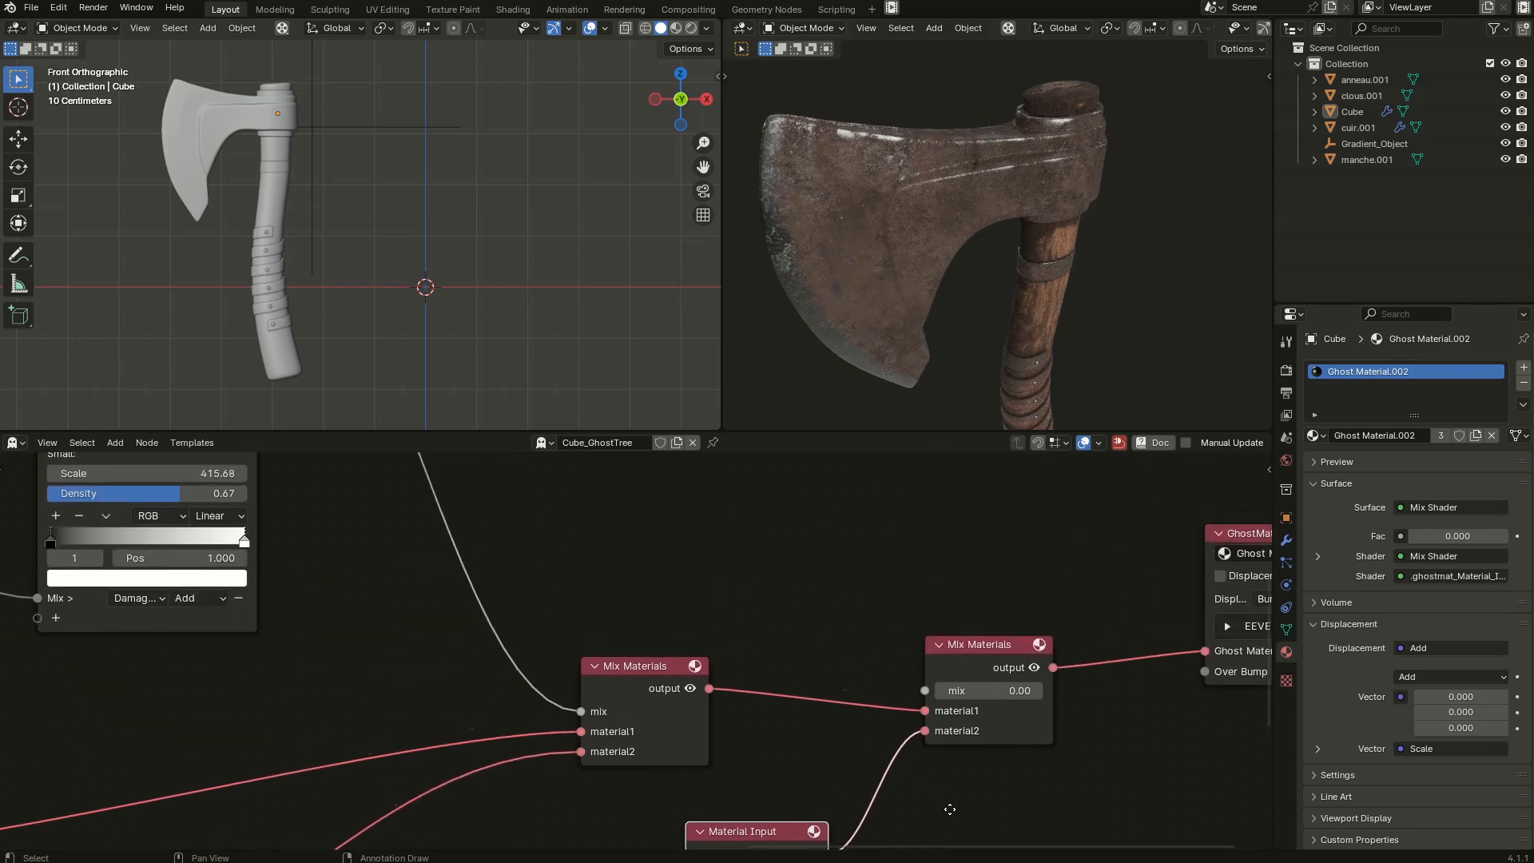
scroll(837, 643, down, 2)
click(220, 601)
key(shift+d)
click(796, 496)
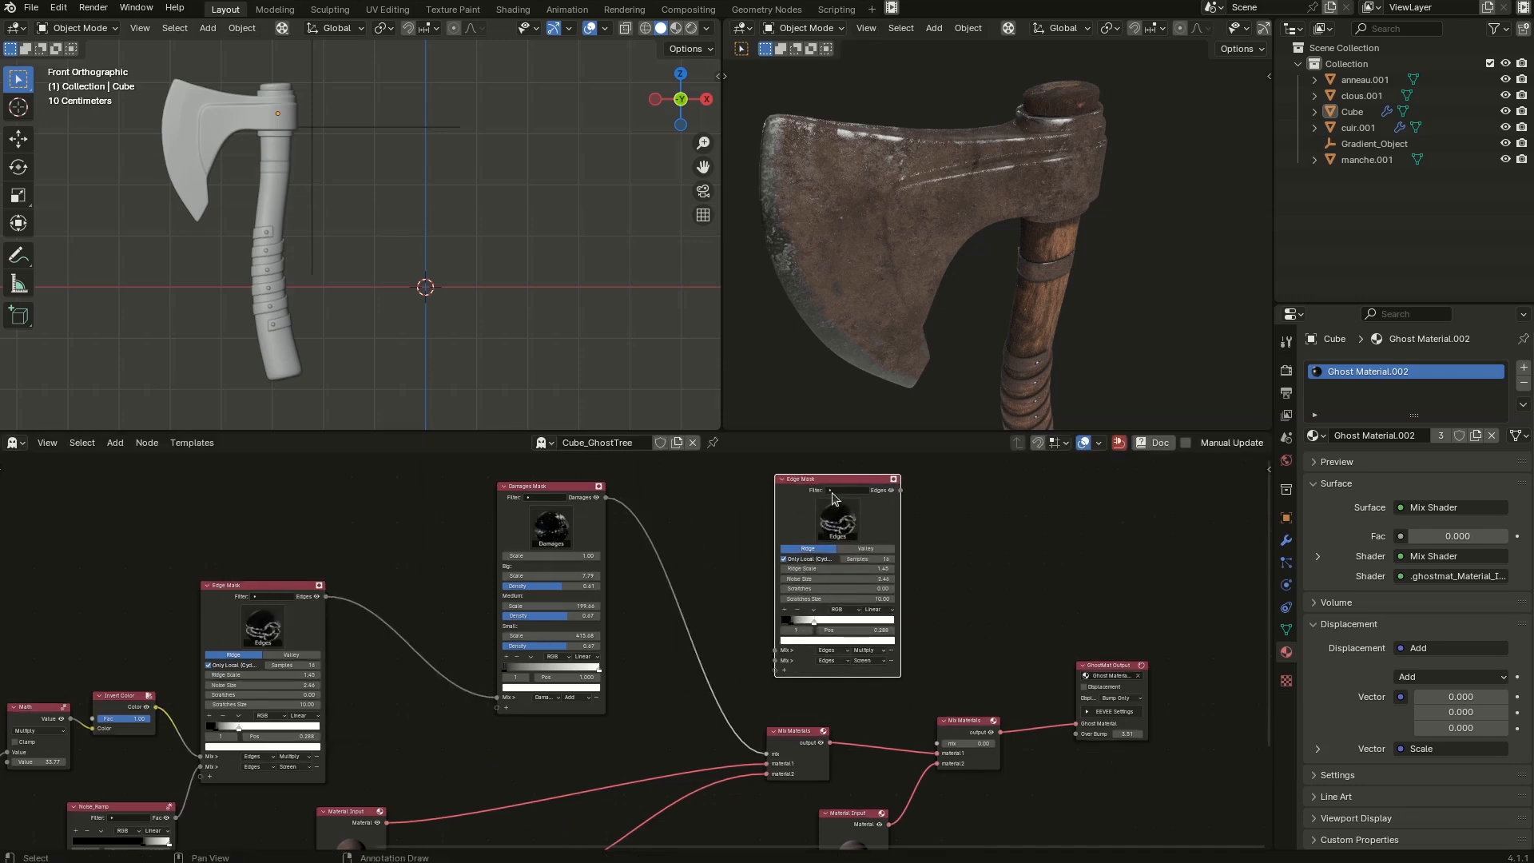
drag(900, 489, 940, 753)
Preview the duplicated Edge Mask's Edges output and switch the mask from Ridge to Valley.
scroll(830, 591, up, 2)
click(875, 532)
middle_drag(907, 481, 903, 524)
click(906, 496)
scroll(816, 678, up, 2)
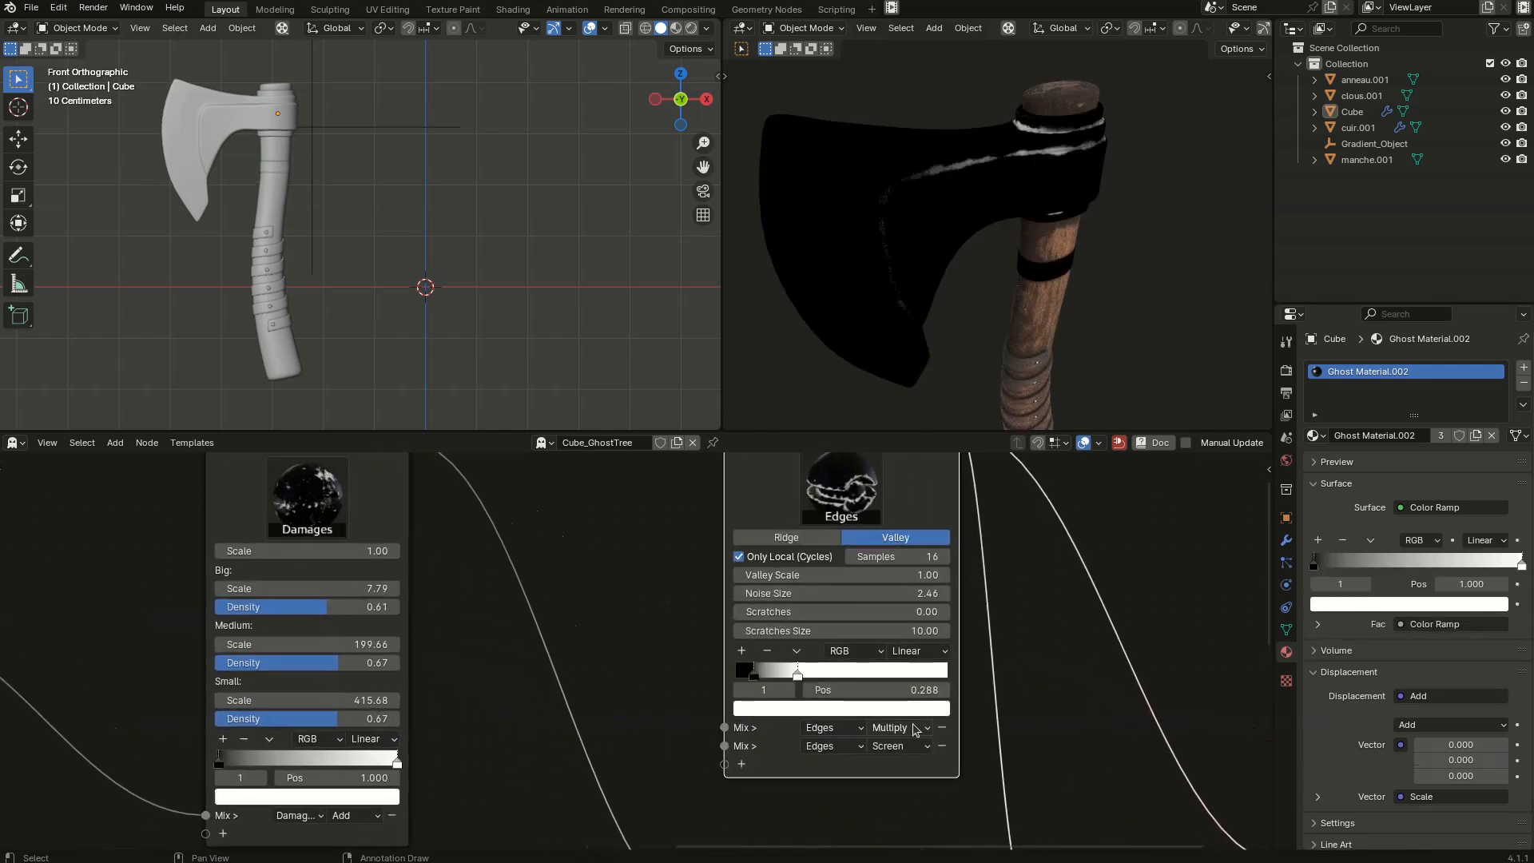
Set the Valley mask's white ramp stop to 0.051 and send the second Mix Materials result back to the output.
drag(755, 677, 746, 679)
middle_drag(983, 713, 759, 606)
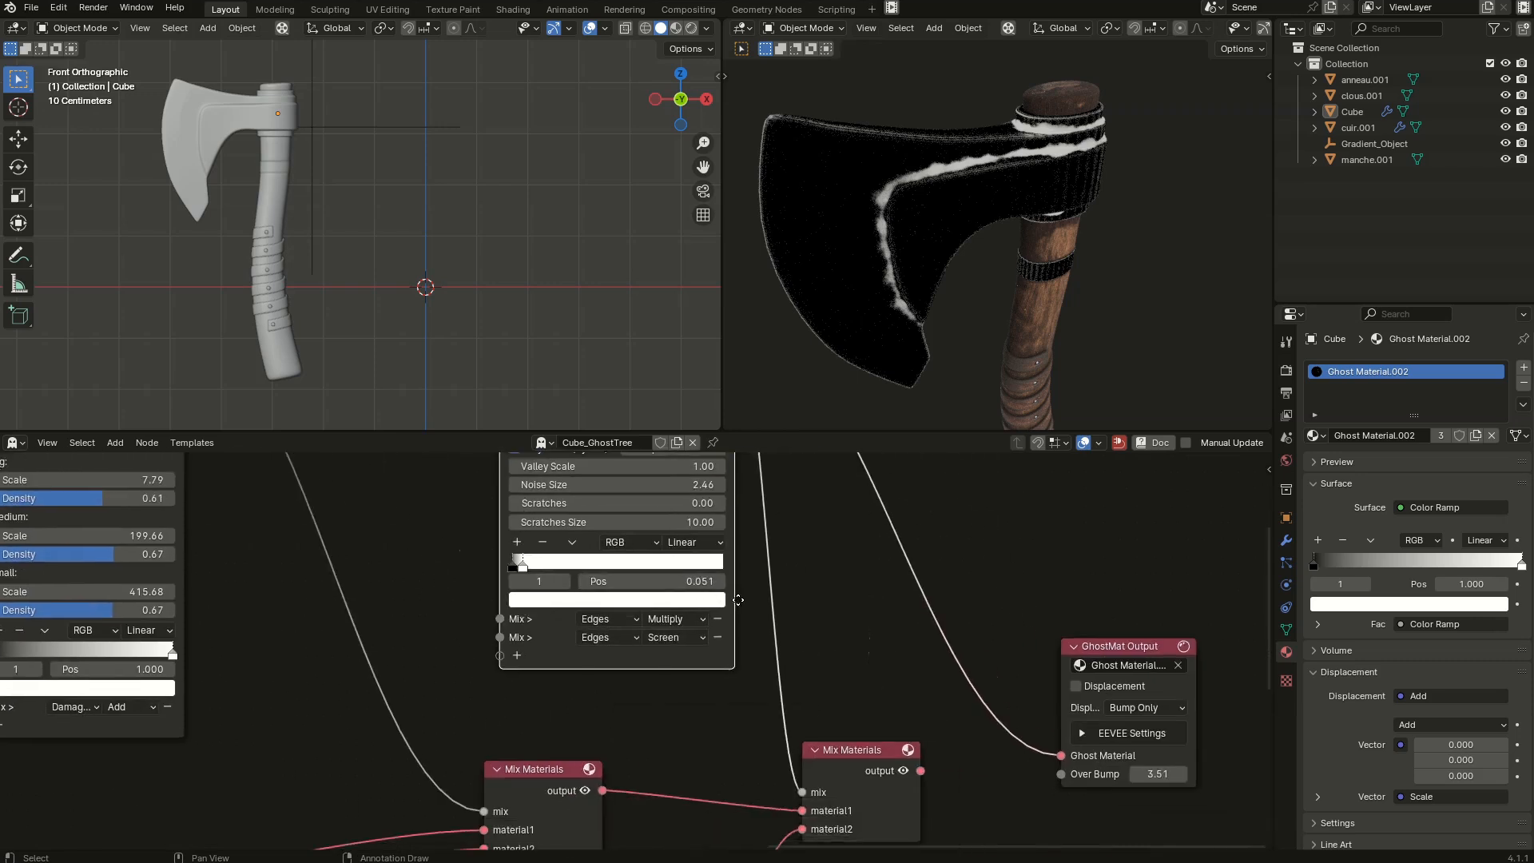
scroll(767, 610, down, 4)
click(871, 729)
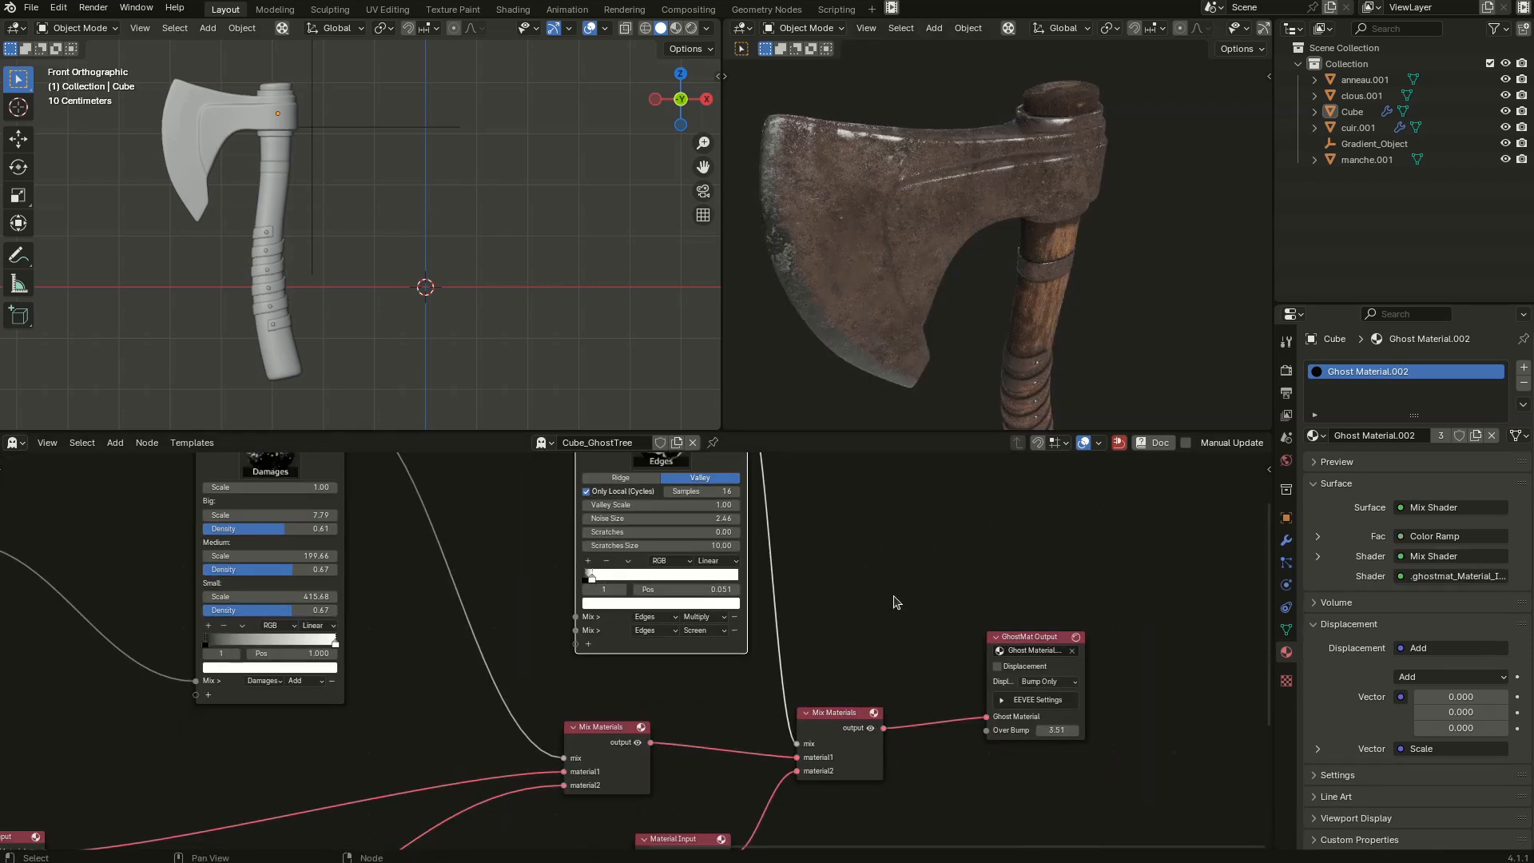
Edit the new Material Input's shader, darkening its Base Color to near black with saturation 0.265, and return to the ghost tree.
middle_drag(893, 597, 927, 752)
scroll(714, 733, up, 5)
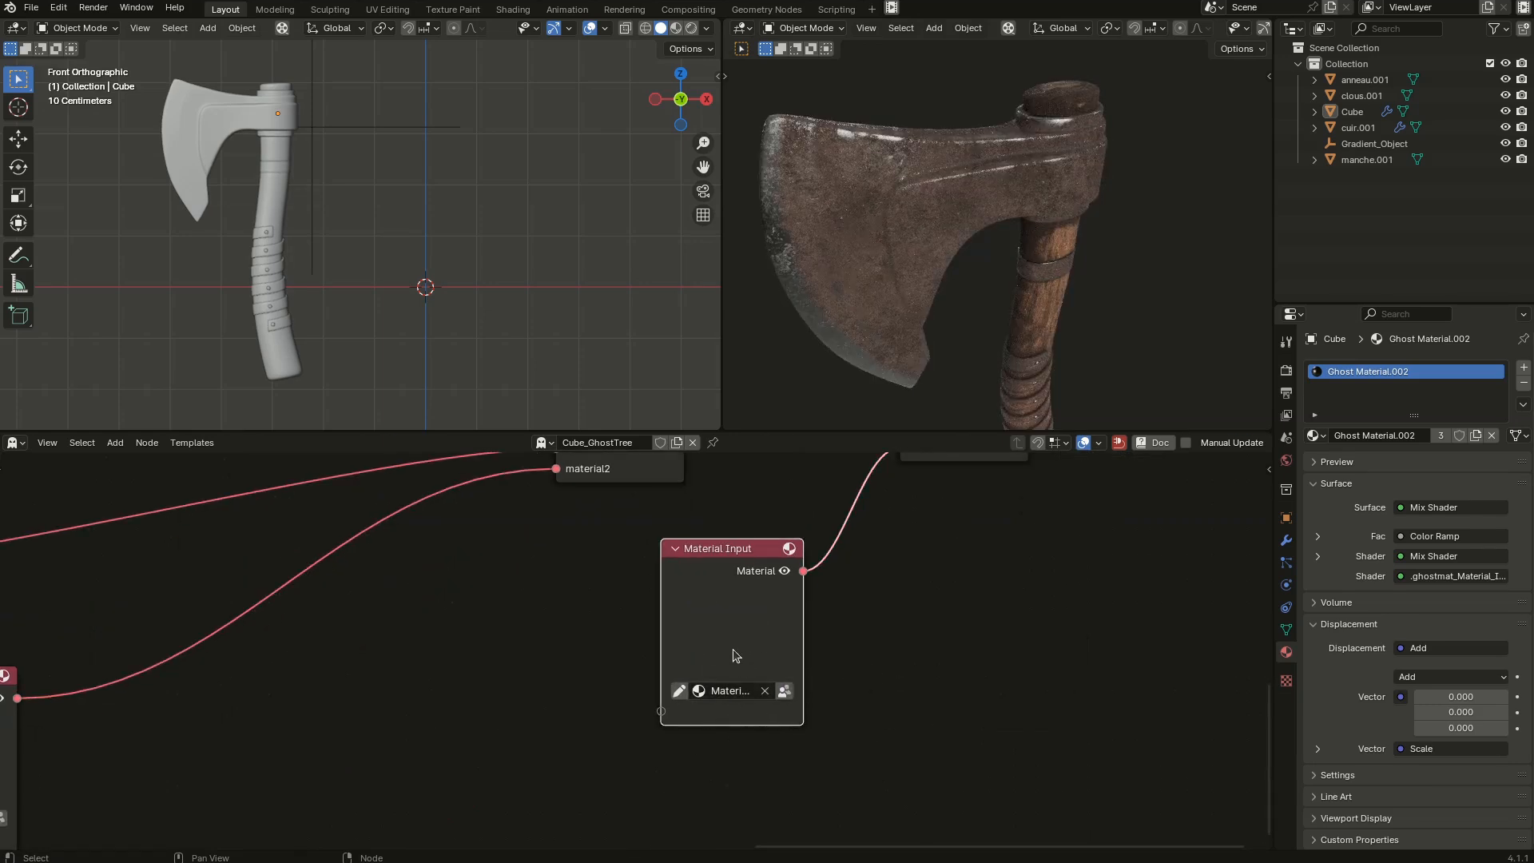
key(Tab)
click(684, 641)
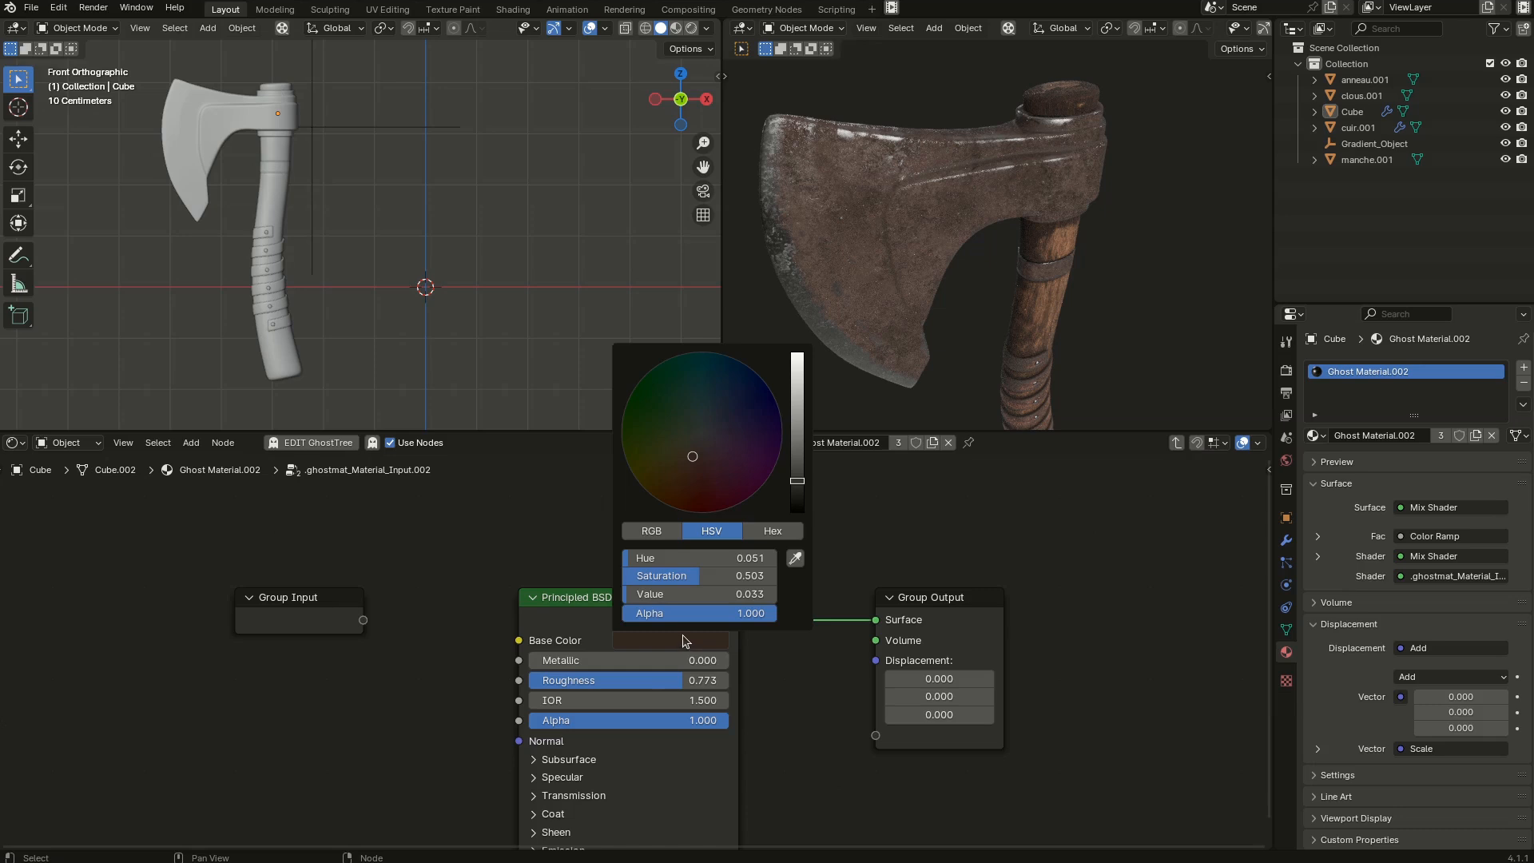
drag(800, 485, 799, 495)
drag(700, 576, 663, 576)
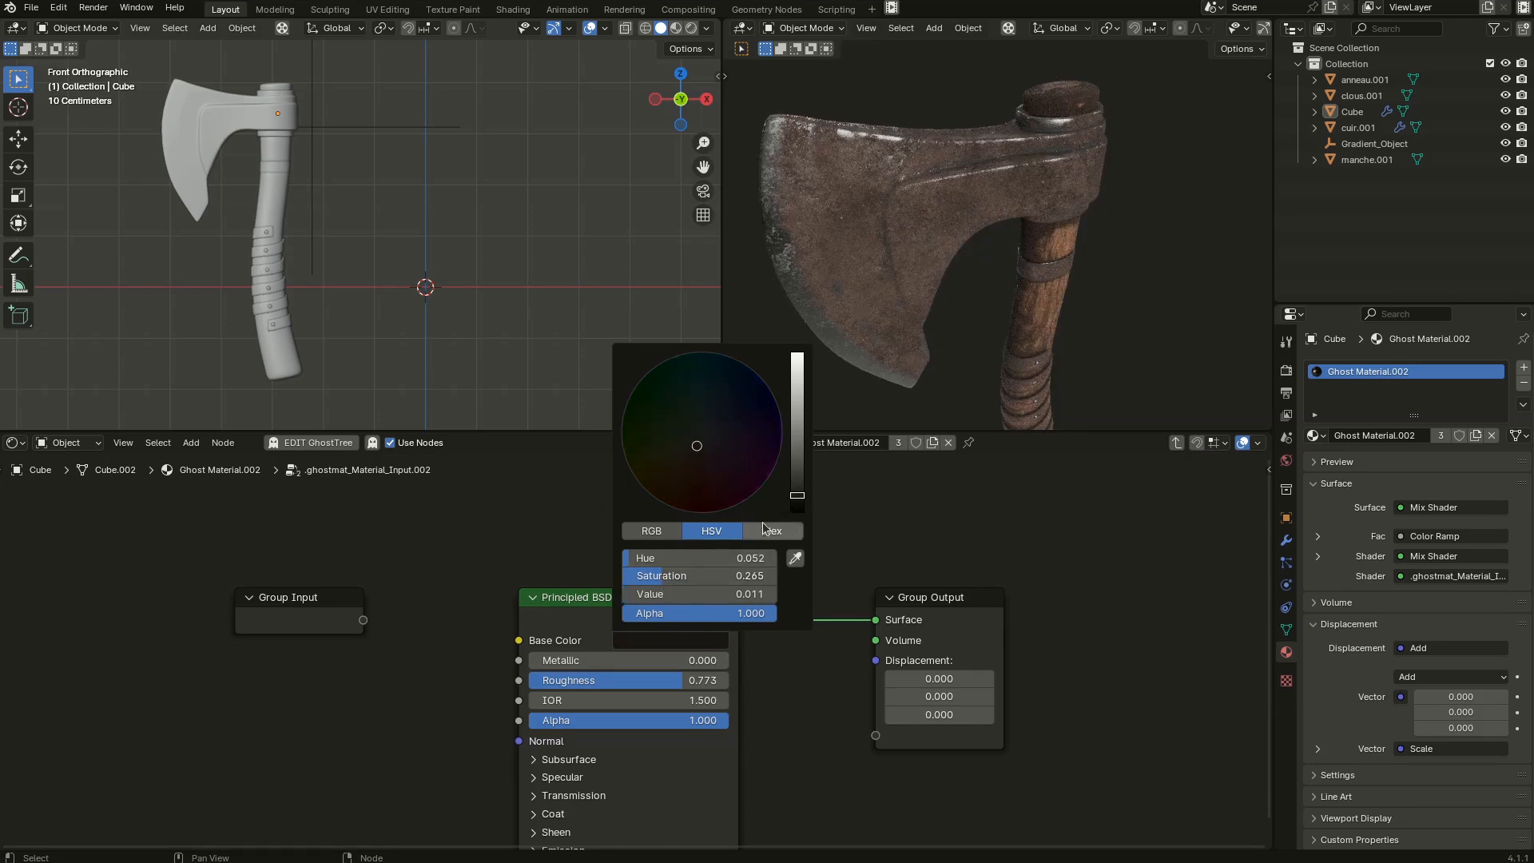
click(797, 506)
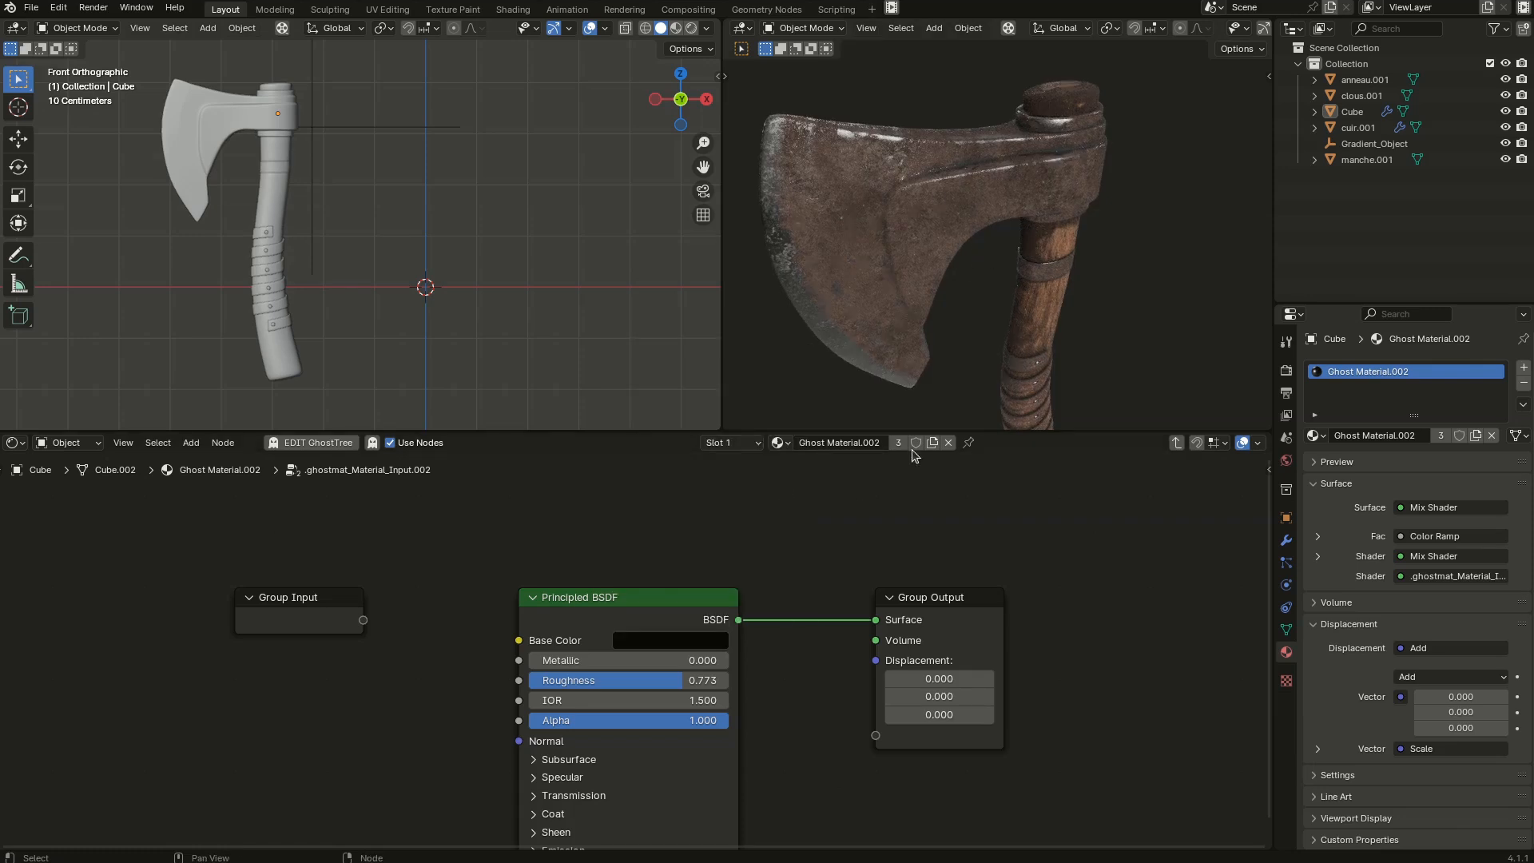
key(Tab)
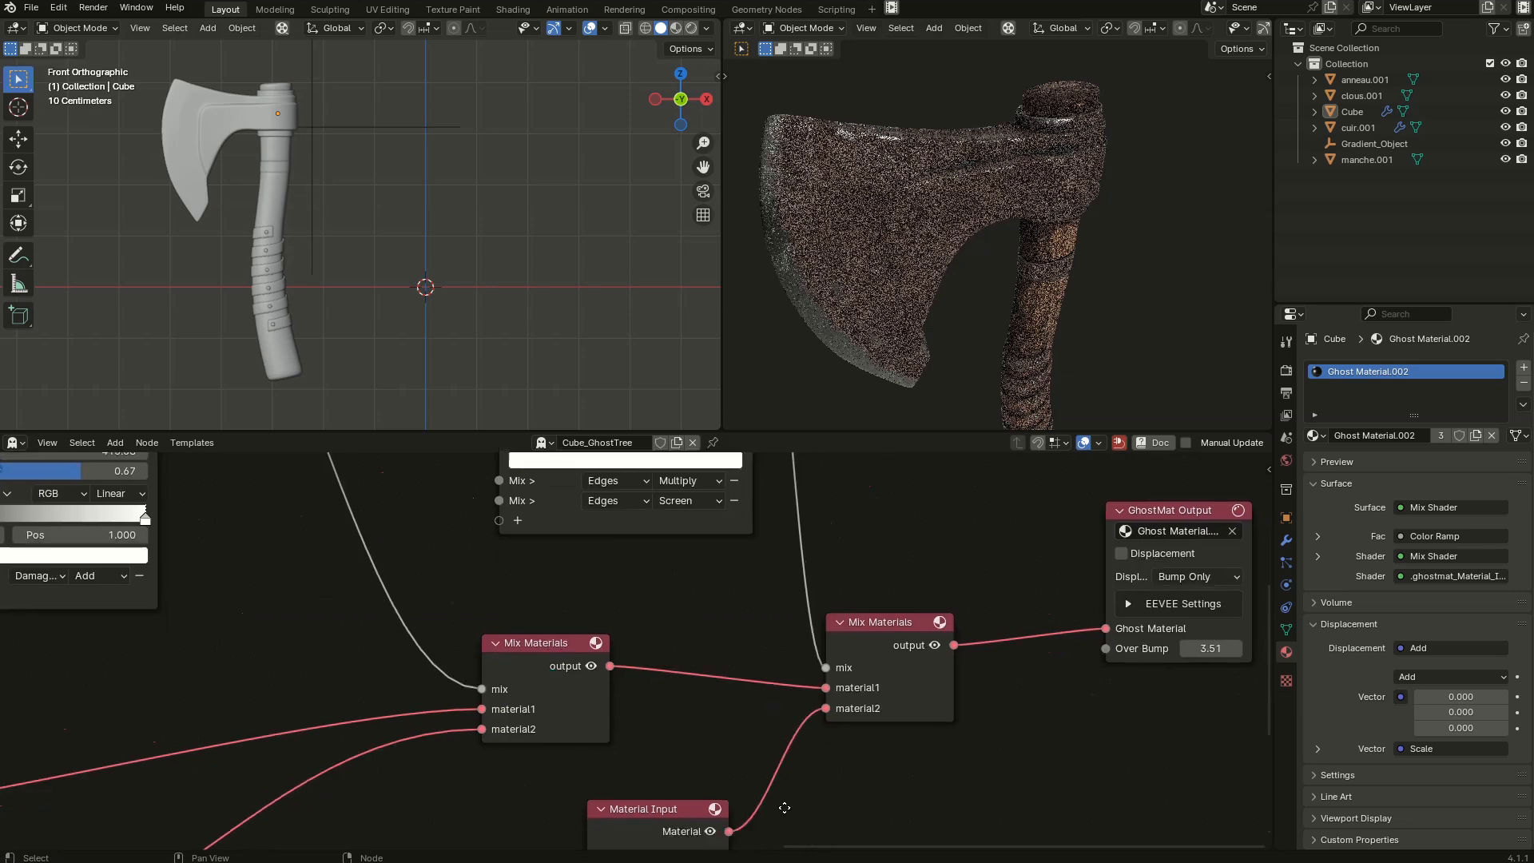
Set the duplicated Edge Mask's Valley Scale to 1.45 and check the axe head's crevices.
middle_drag(836, 517, 840, 543)
middle_drag(966, 192, 952, 222)
middle_drag(904, 542, 949, 652)
middle_drag(787, 532, 821, 615)
scroll(809, 583, up, 2)
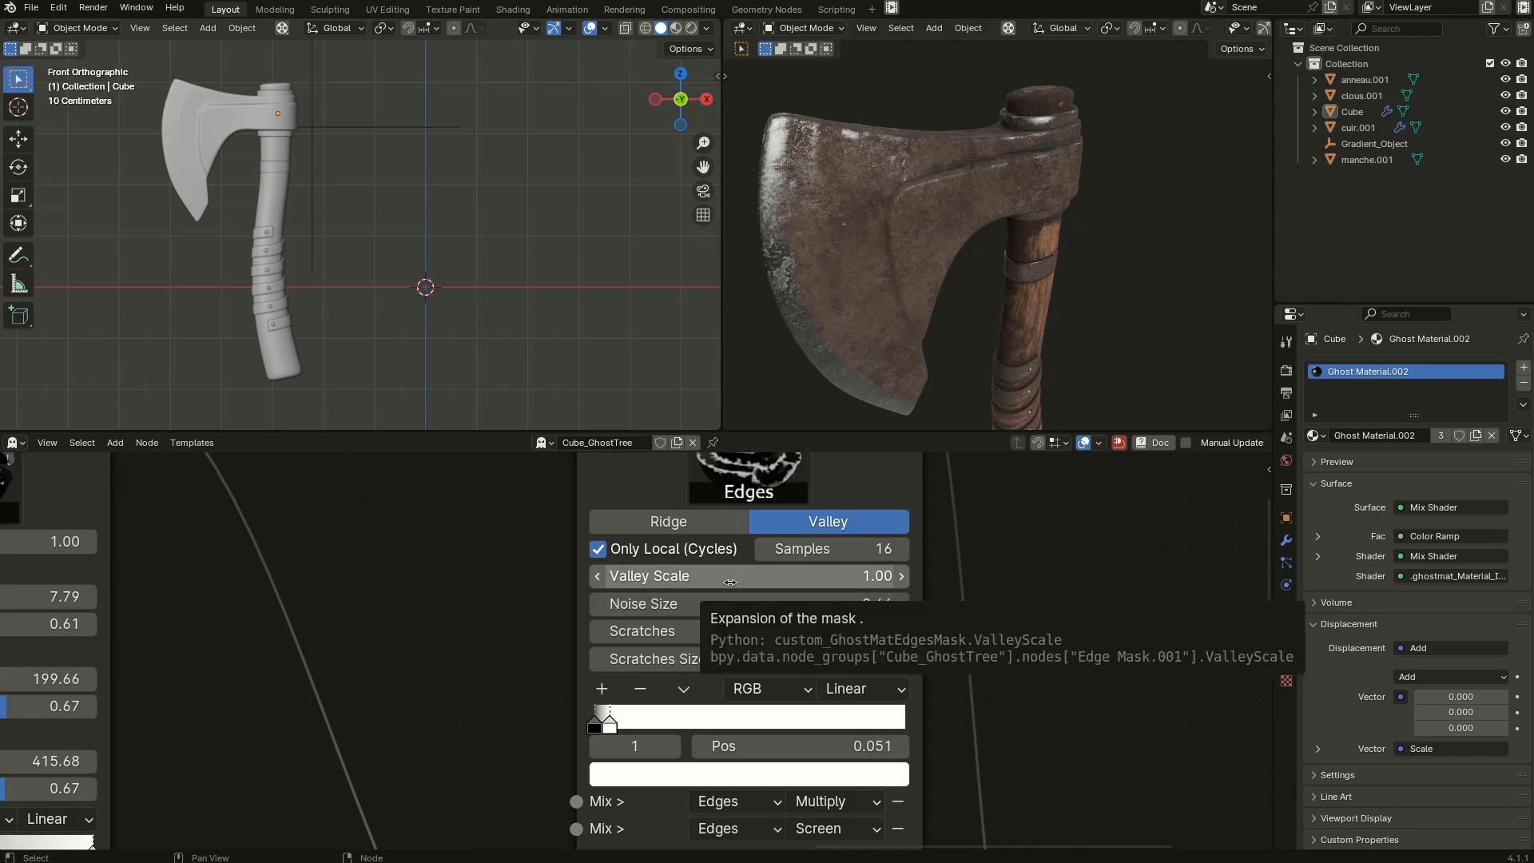
mouse_move(730, 581)
mouse_down()
mouse_move(766, 581)
mouse_move(741, 581)
mouse_up()
middle_drag(1103, 151, 1066, 165)
scroll(1077, 186, down, 3)
scroll(1065, 165, up, 4)
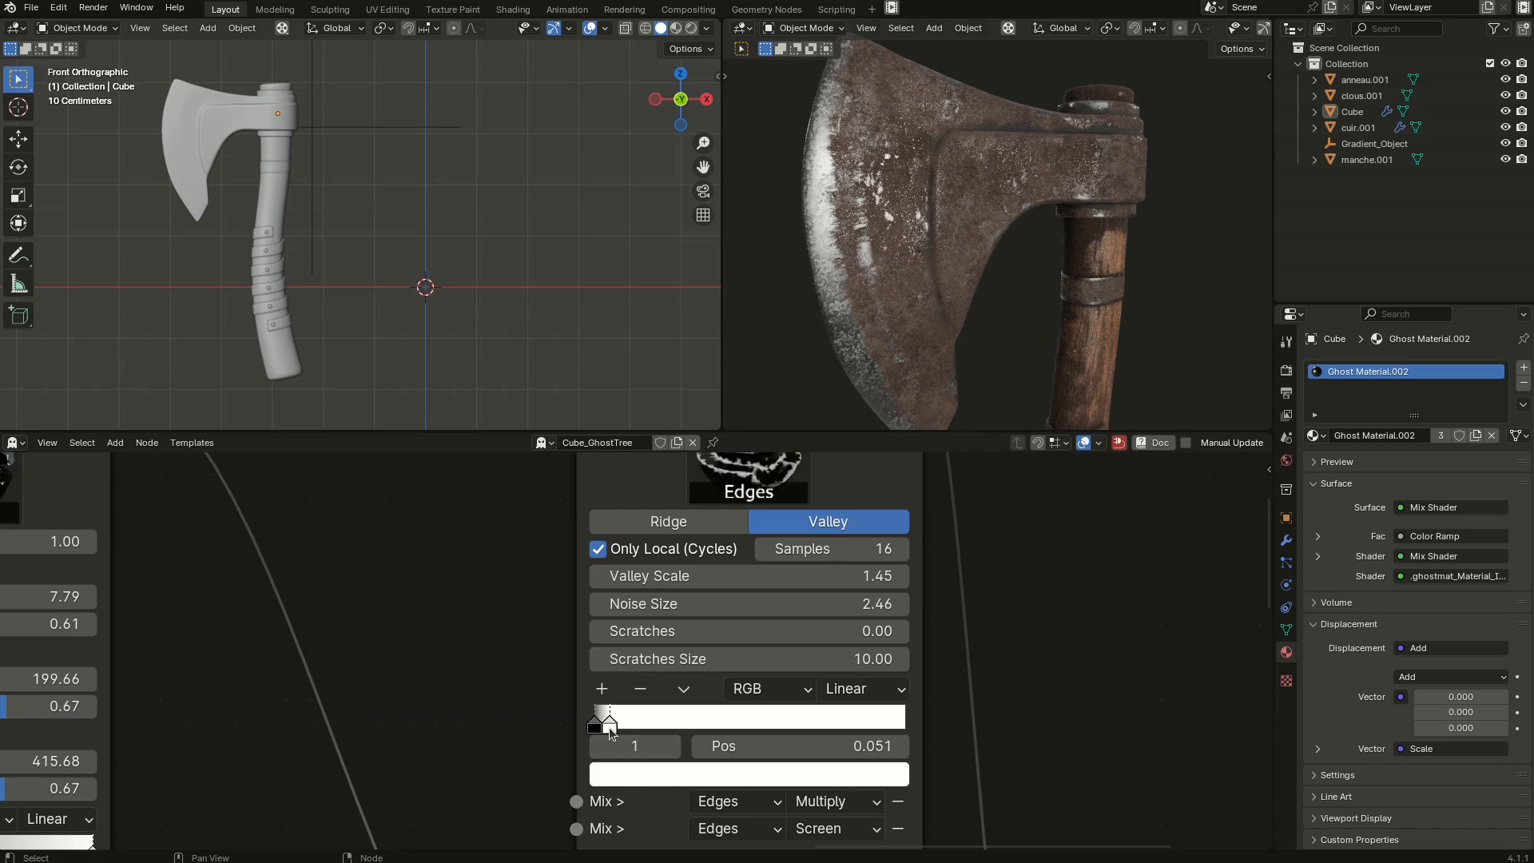
Set the Valley mask's white ramp stop to 0.093, checking the axe from several angles, and select the axe head.
drag(614, 721, 644, 717)
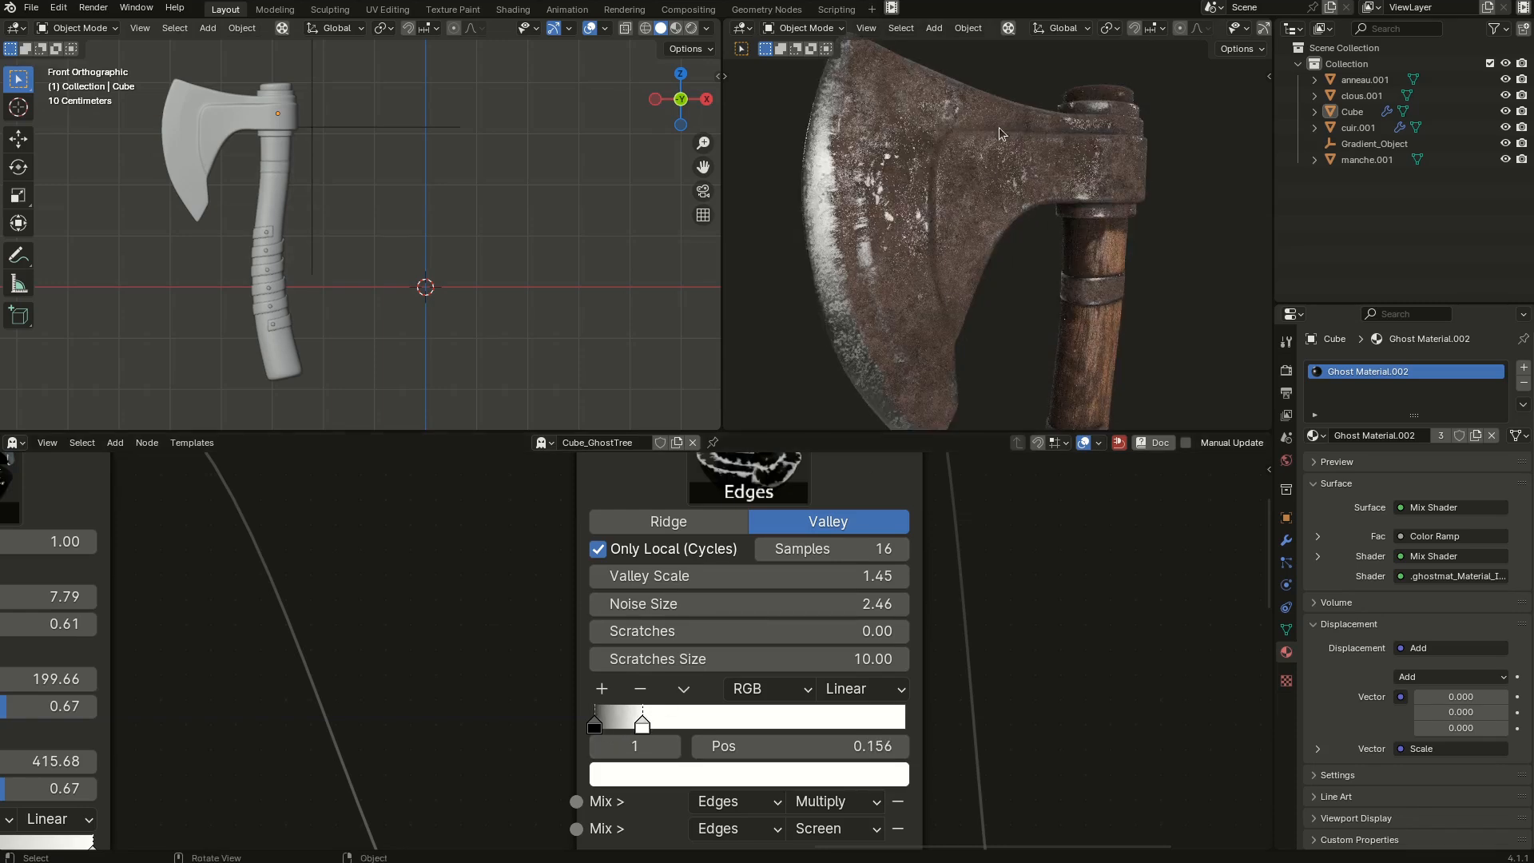
middle_drag(1000, 133, 1030, 156)
drag(642, 727, 624, 724)
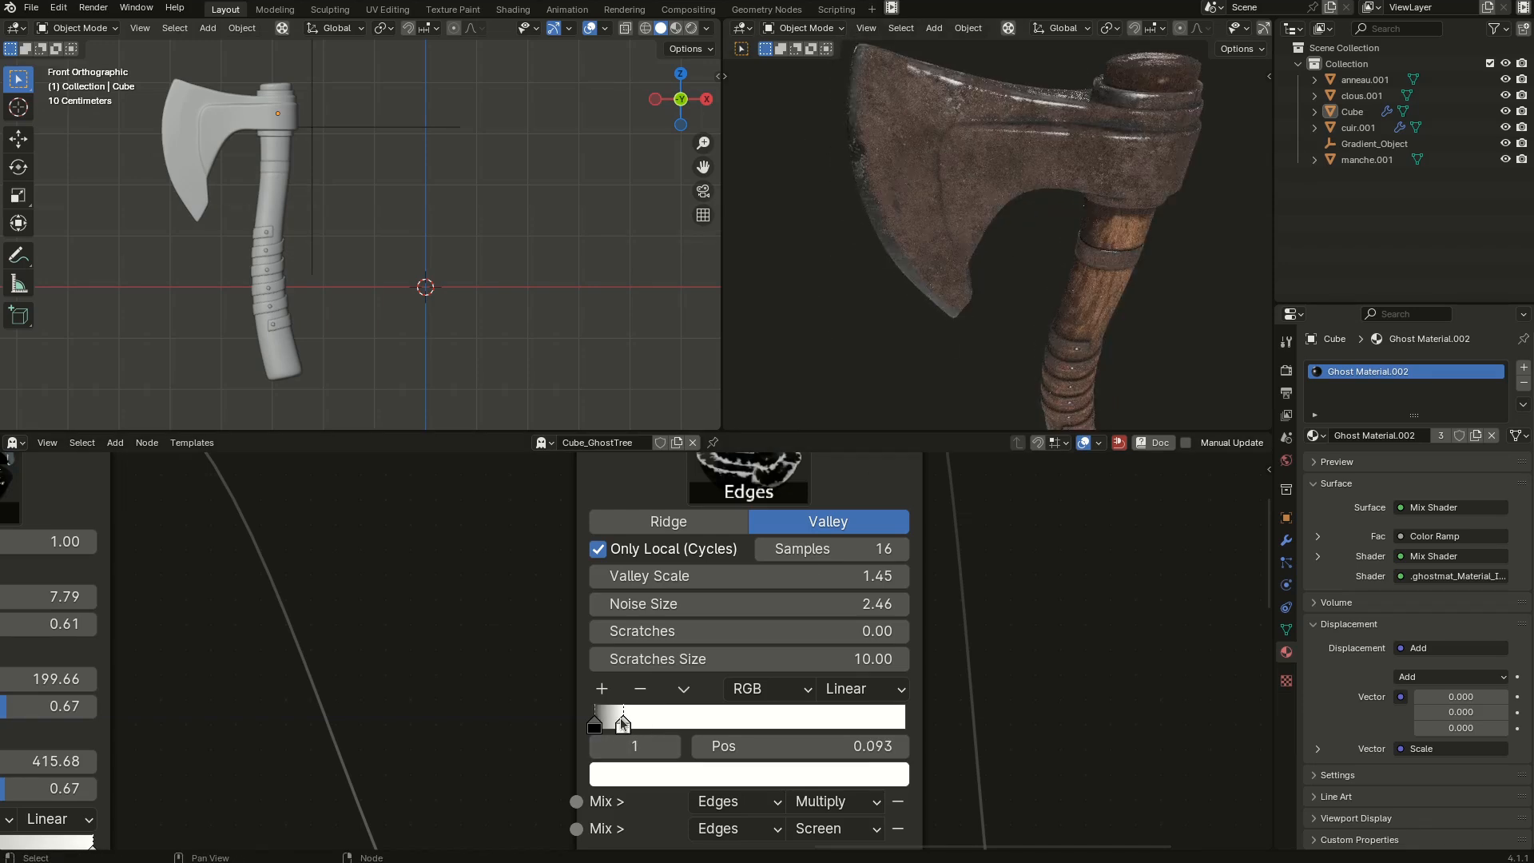
middle_drag(1038, 219, 1077, 380)
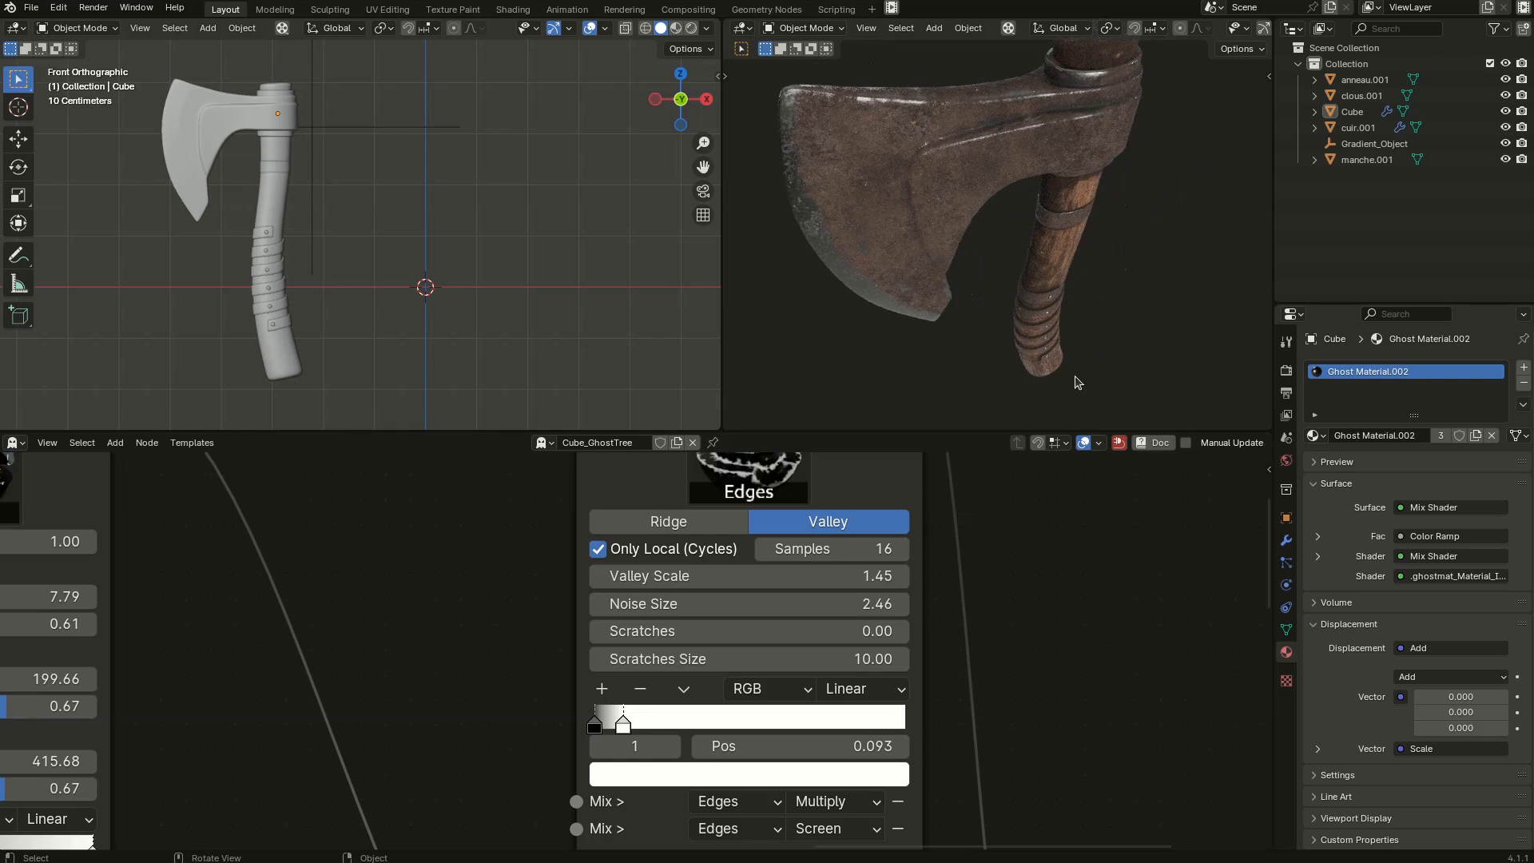
scroll(971, 165, down, 3)
middle_drag(970, 166, 961, 198)
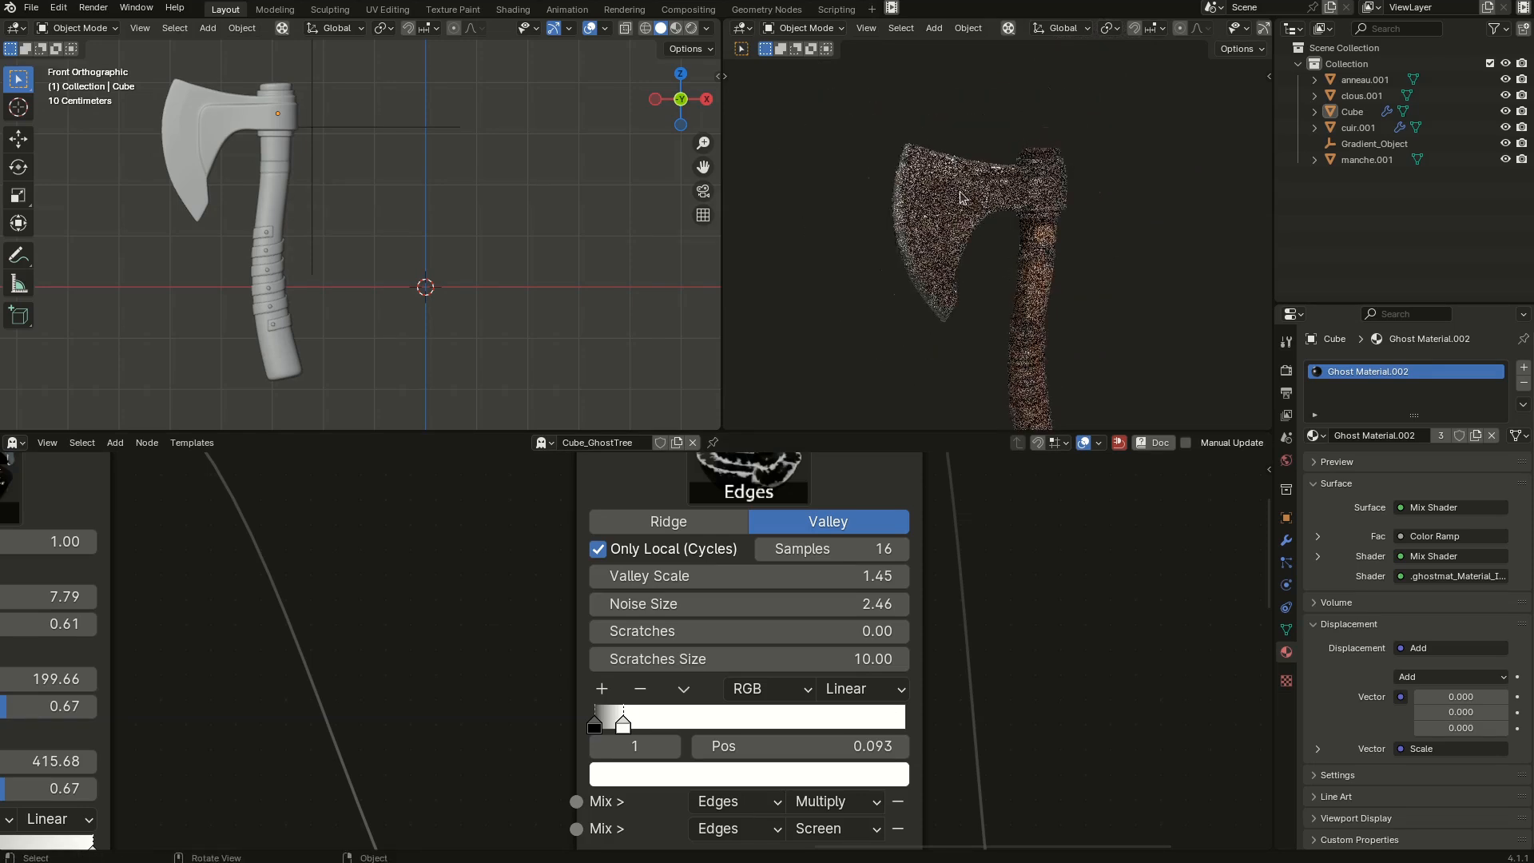
scroll(961, 197, up, 4)
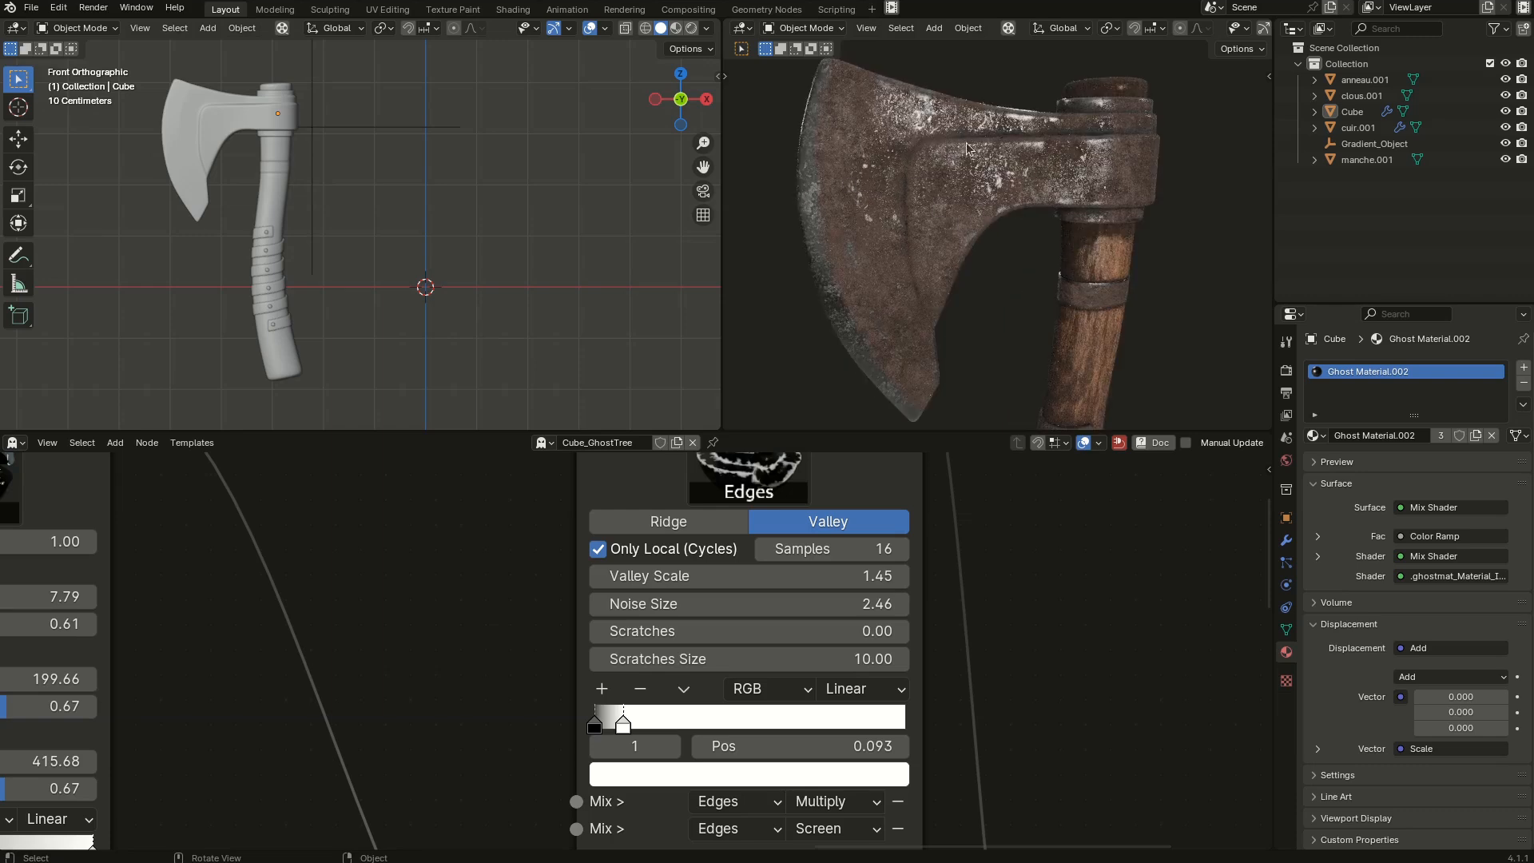
scroll(1071, 730, down, 4)
middle_drag(956, 245, 929, 207)
click(929, 208)
Add an Image Texture node in the empty area below the Material Input nodes.
scroll(1094, 765, down, 6)
mouse_move(1157, 675)
middle_down()
mouse_move(711, 498)
mouse_move(778, 454)
middle_up()
middle_drag(751, 730, 928, 632)
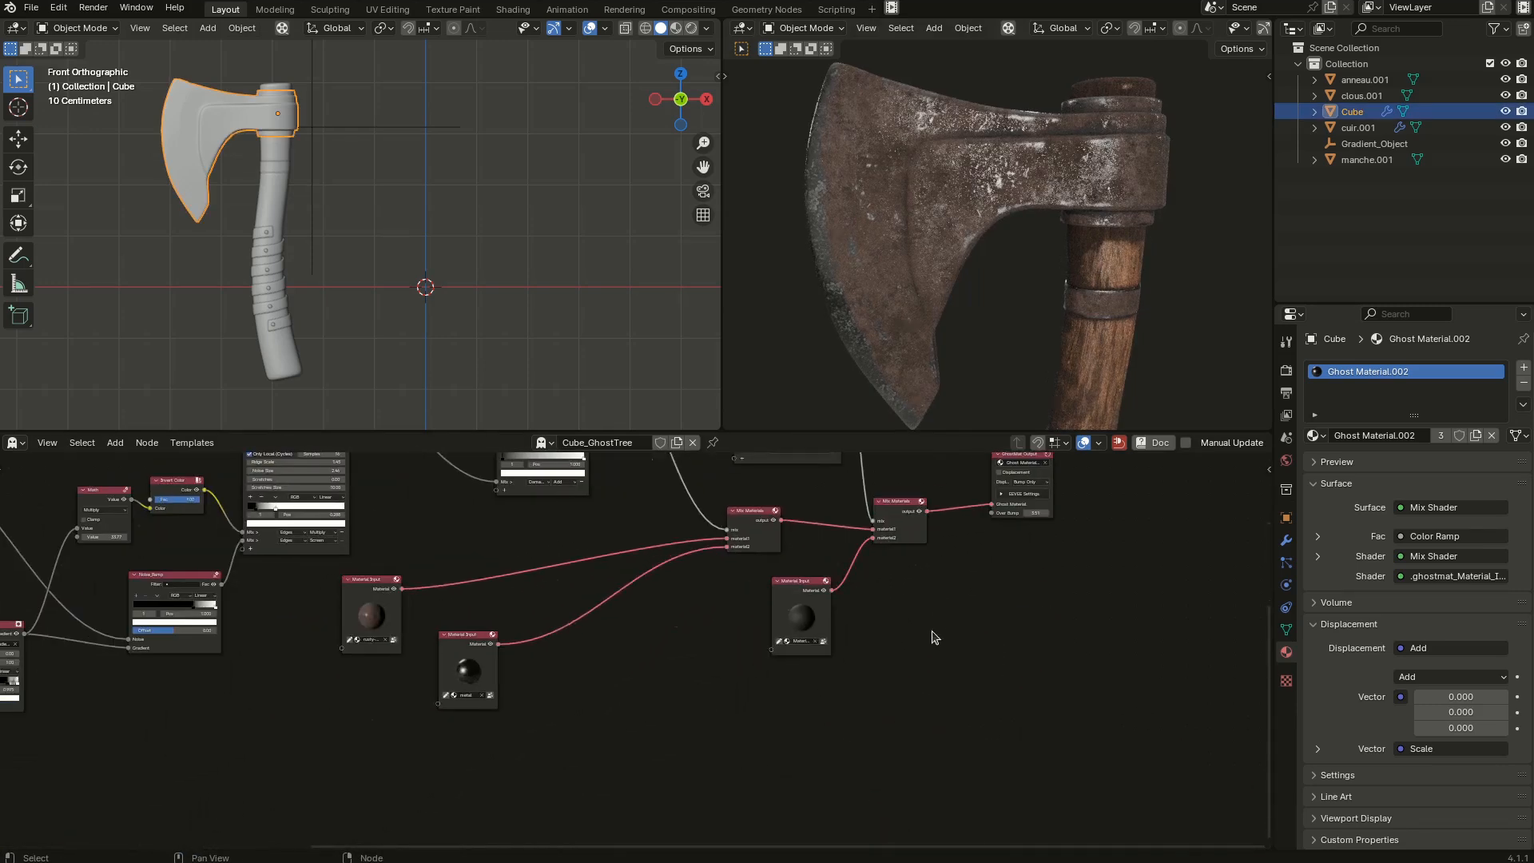
key(shift+a)
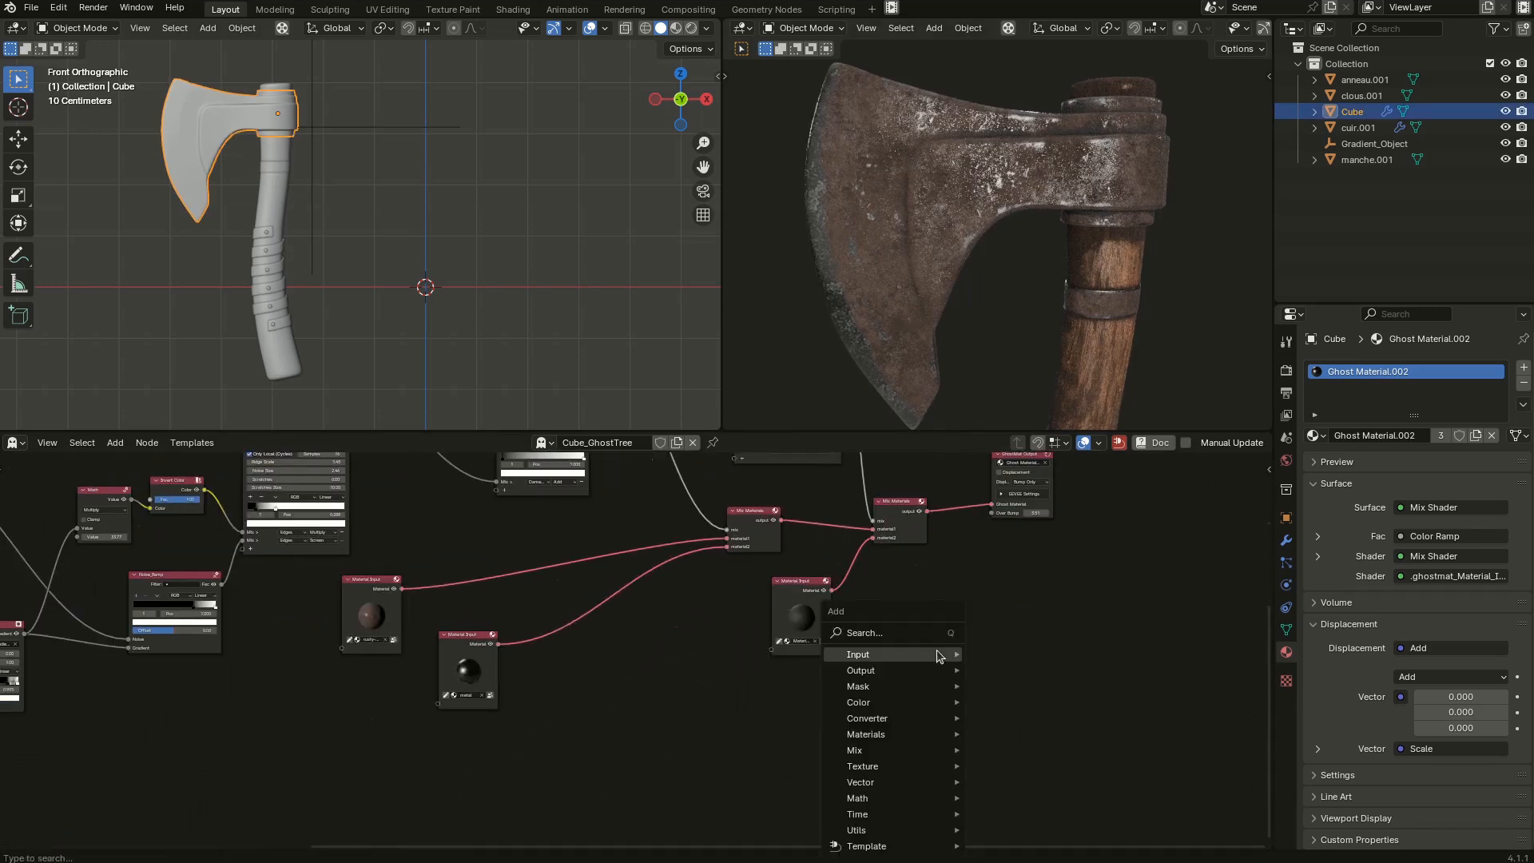
mouse_move(939, 655)
text(ima)
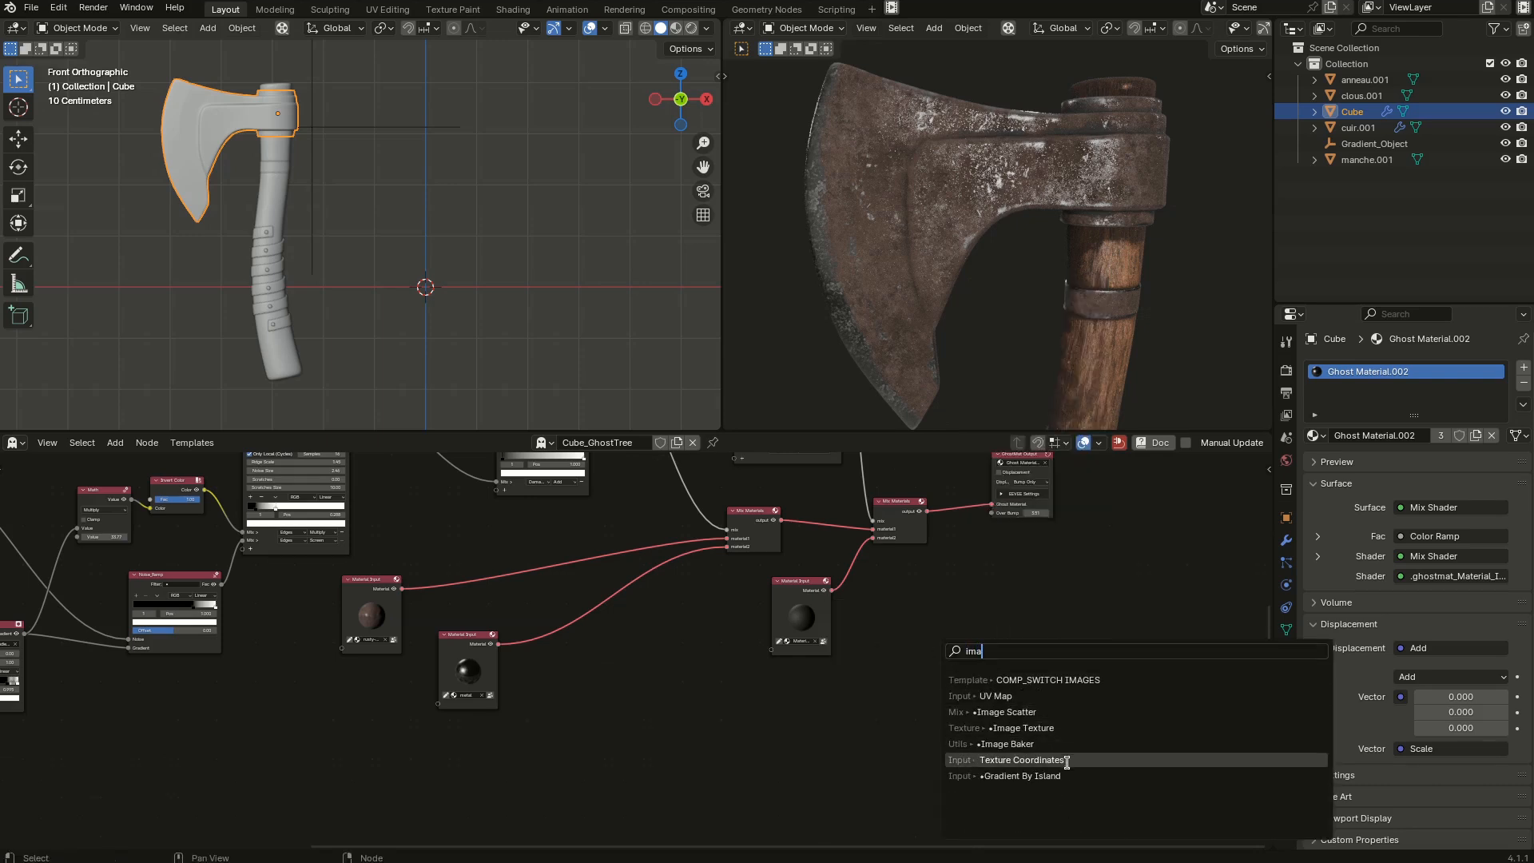
click(1071, 728)
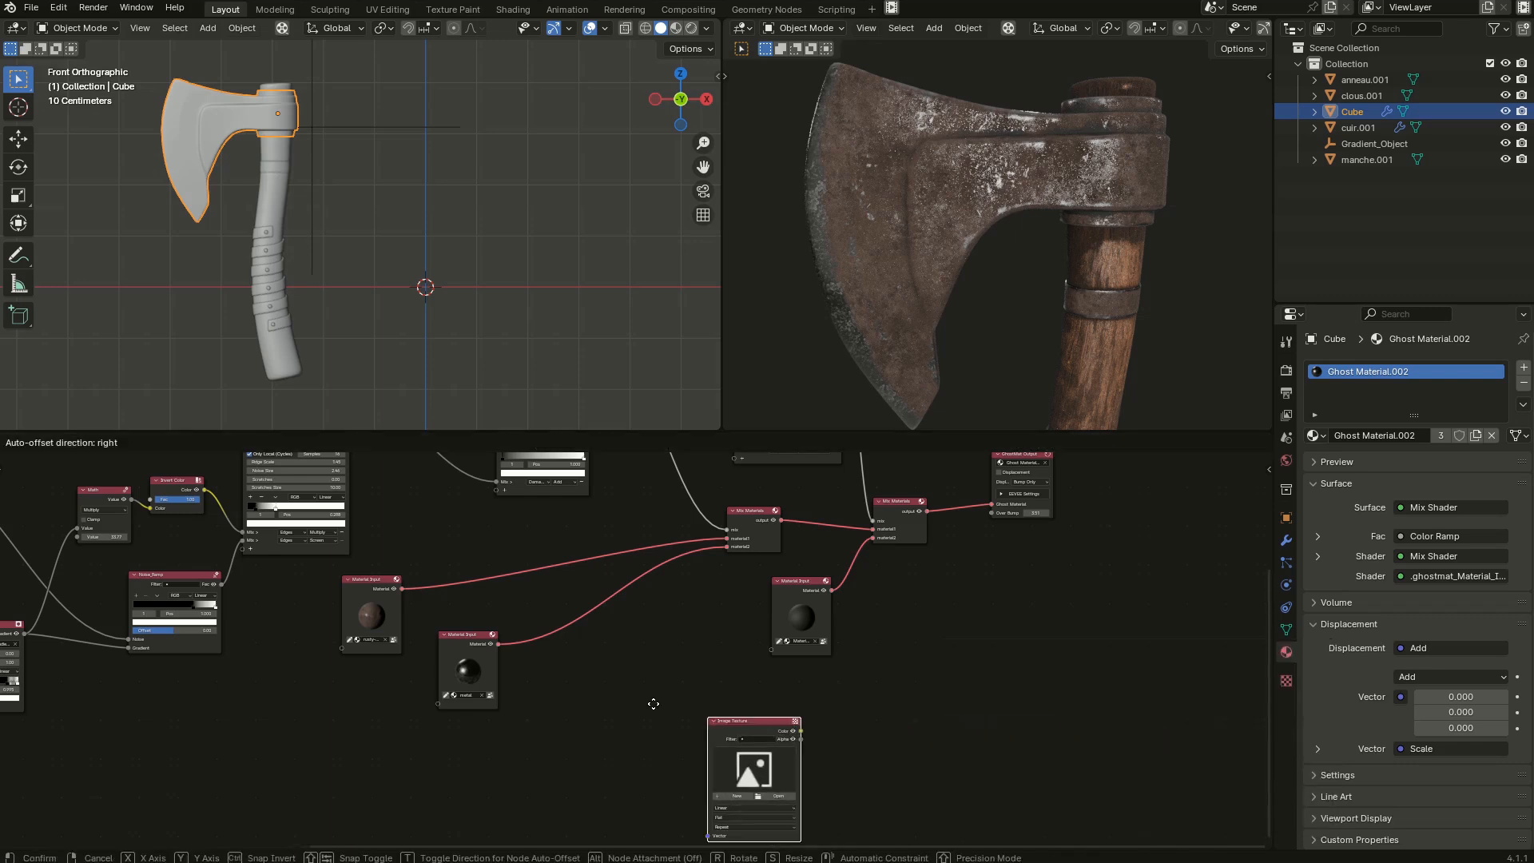
click(649, 720)
Load symbol.blur.jpg from the la_hache textures folder into the new Image Texture node, browsing the images as thumbnails.
scroll(659, 723, up, 2)
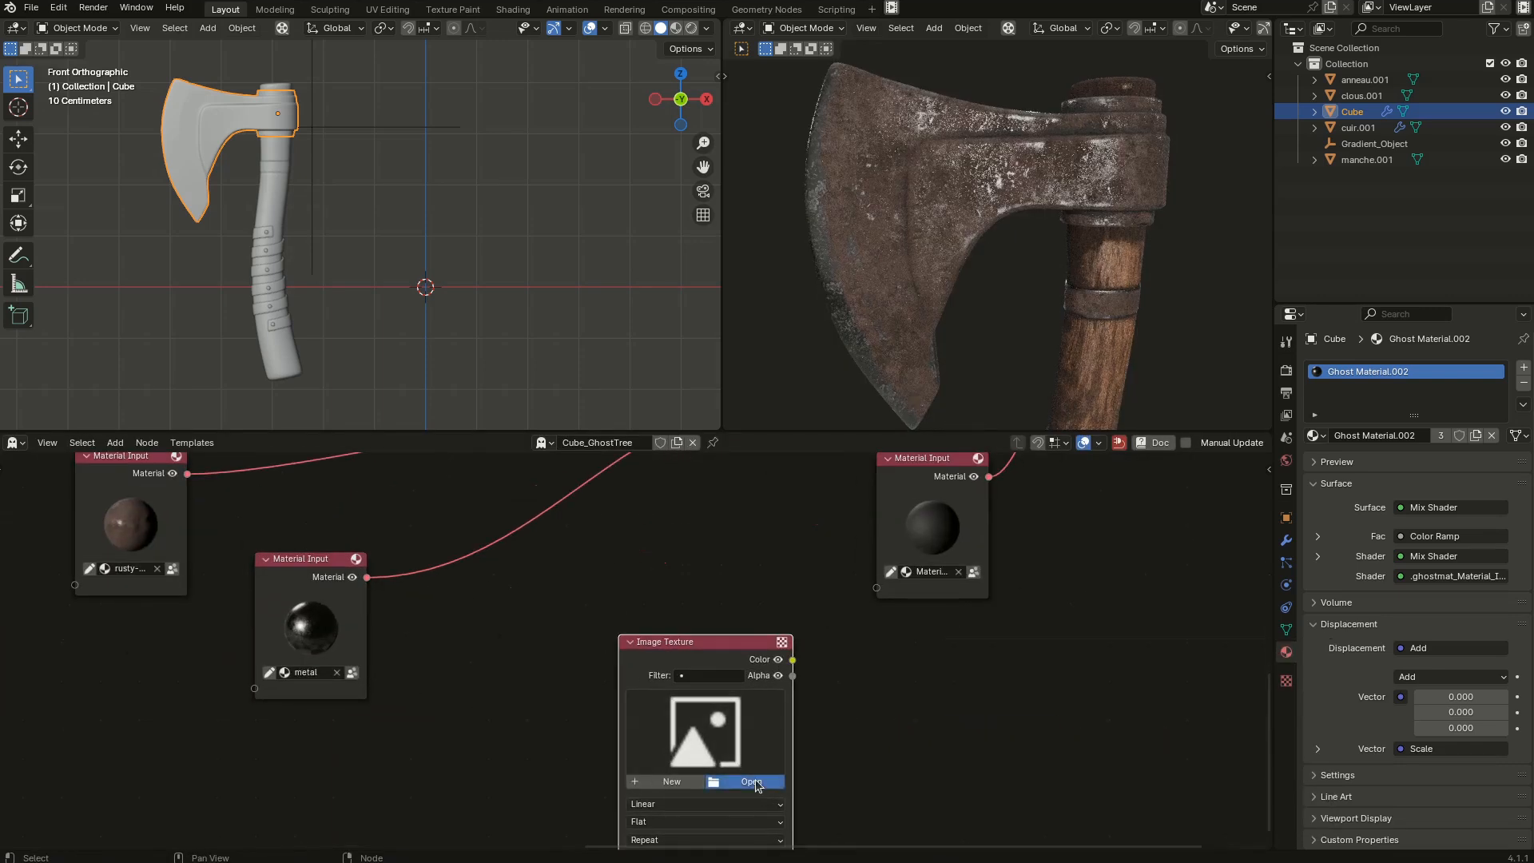
click(743, 784)
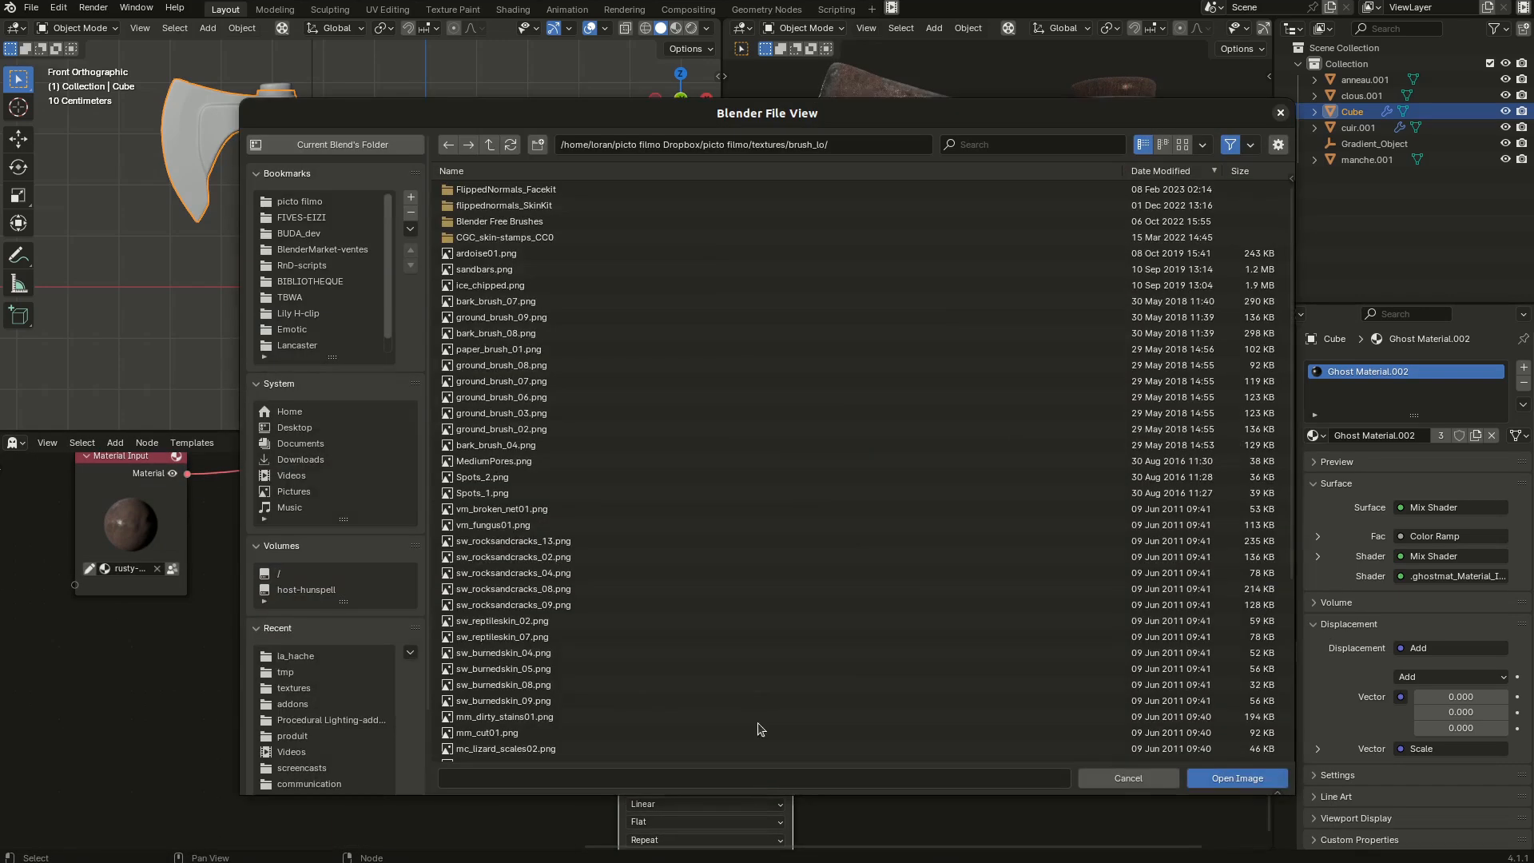
click(302, 659)
double_click(495, 190)
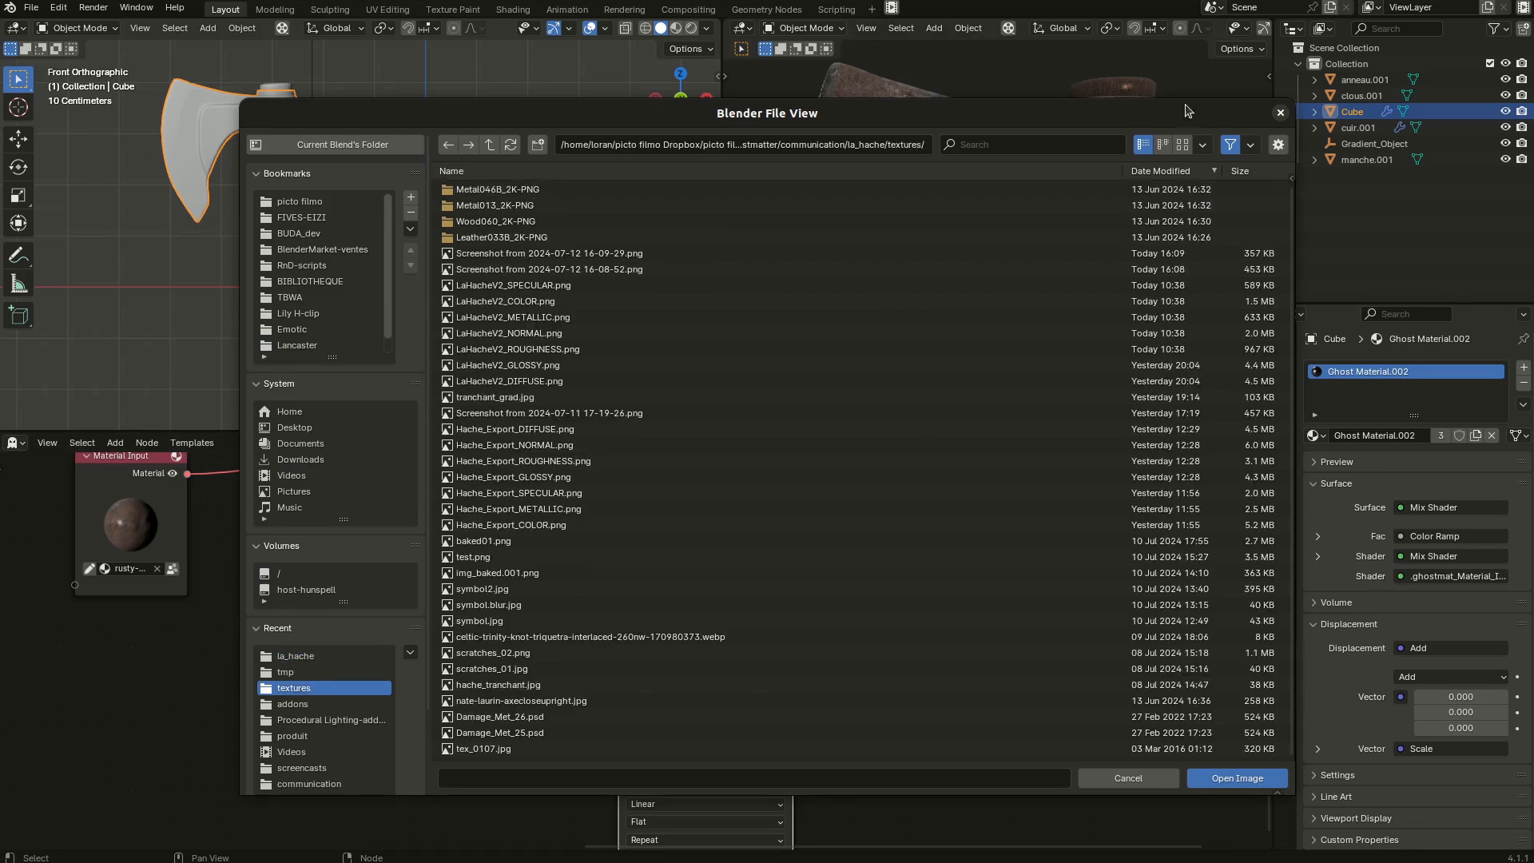
click(1183, 144)
click(675, 525)
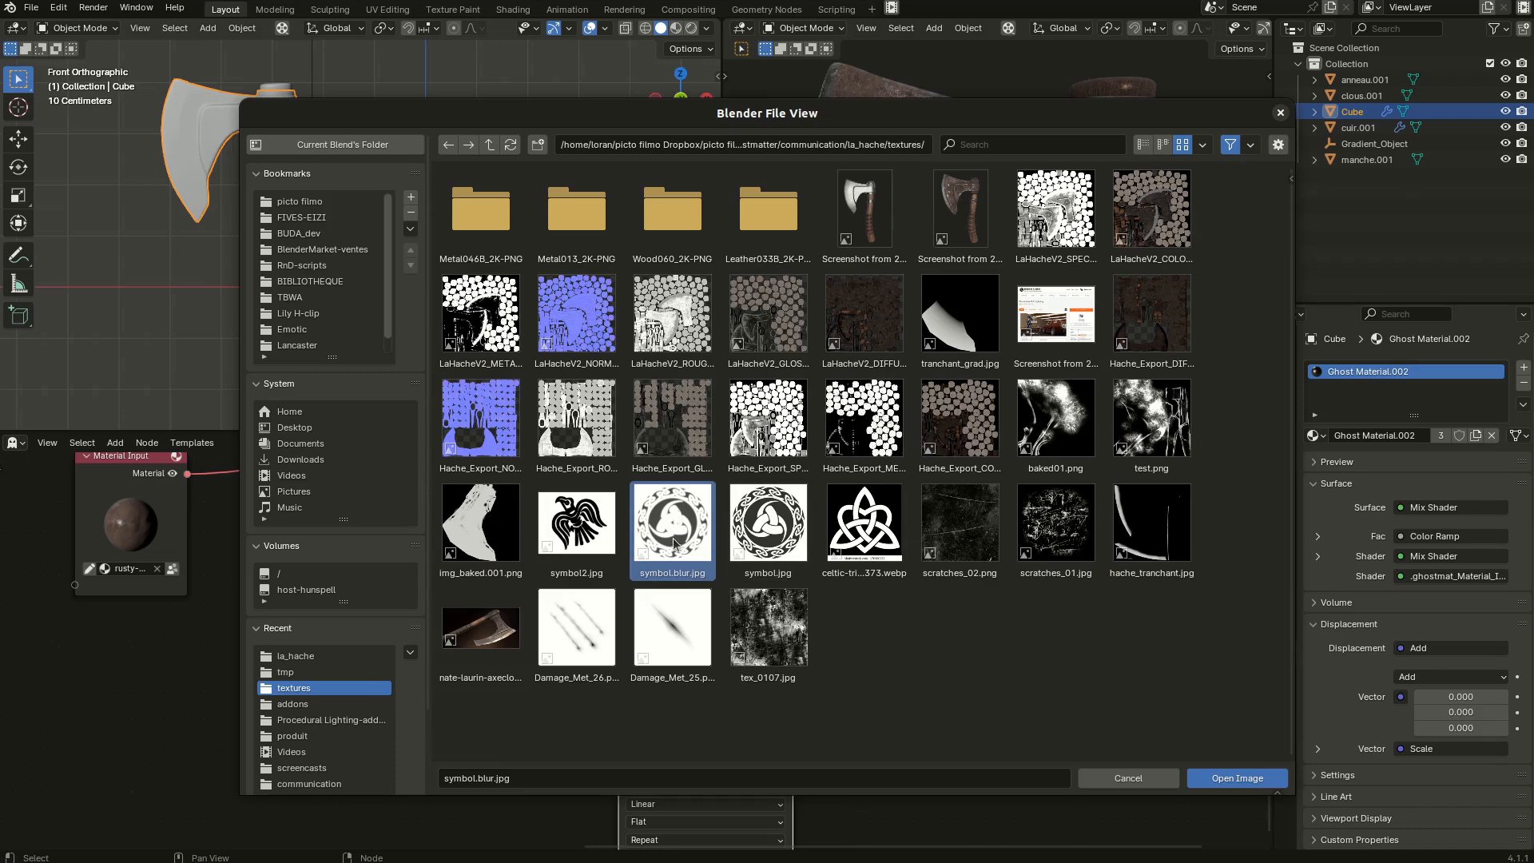
click(1252, 779)
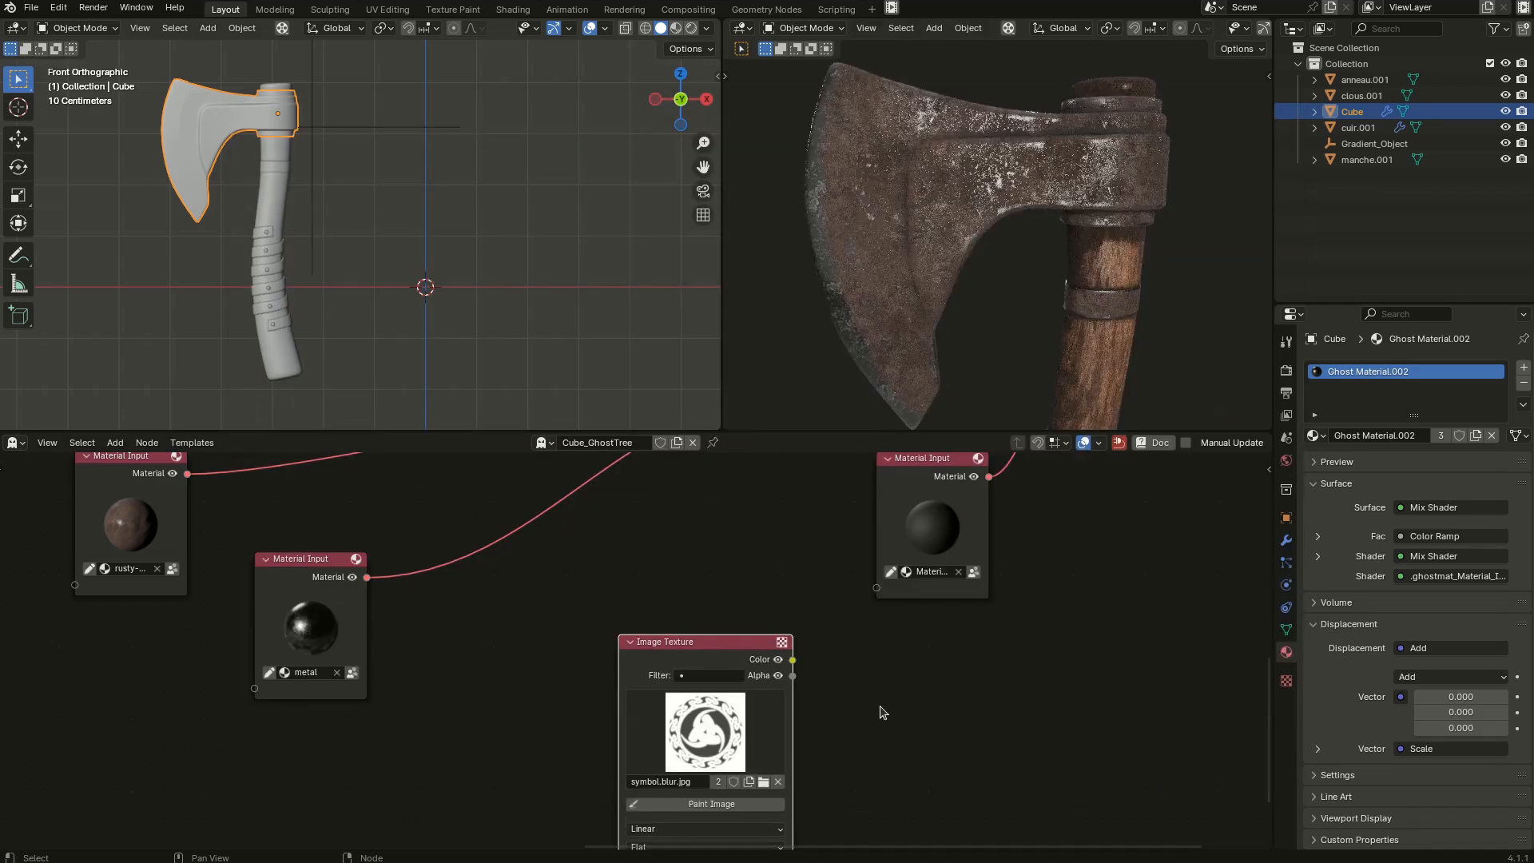
Place the Image Texture node beside the dark Material Input and start a Decal Project with a new decal UV.
middle_drag(838, 685, 611, 696)
drag(534, 651, 949, 516)
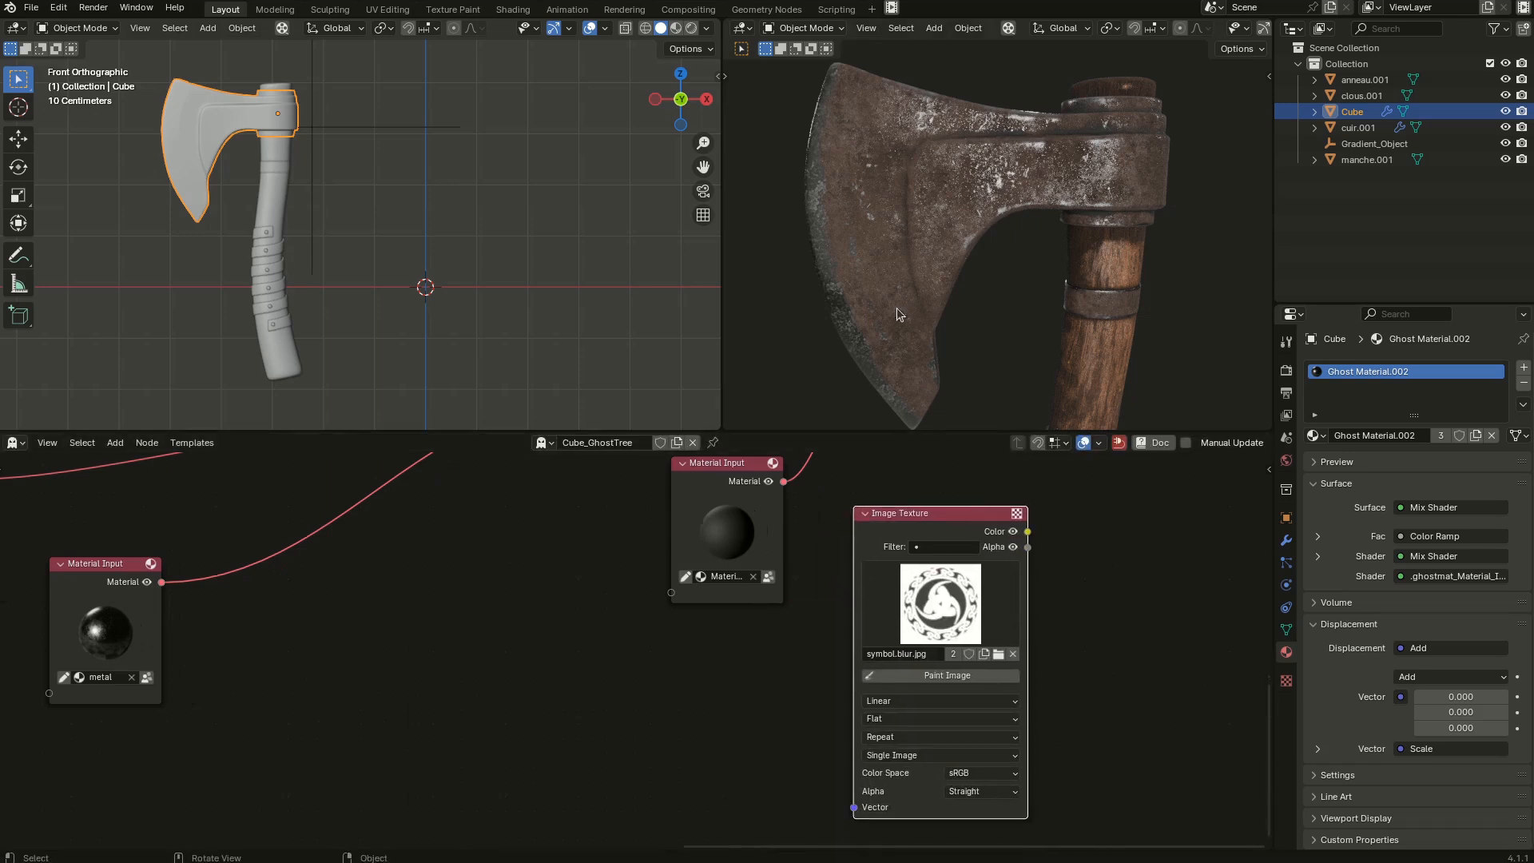
click(1271, 80)
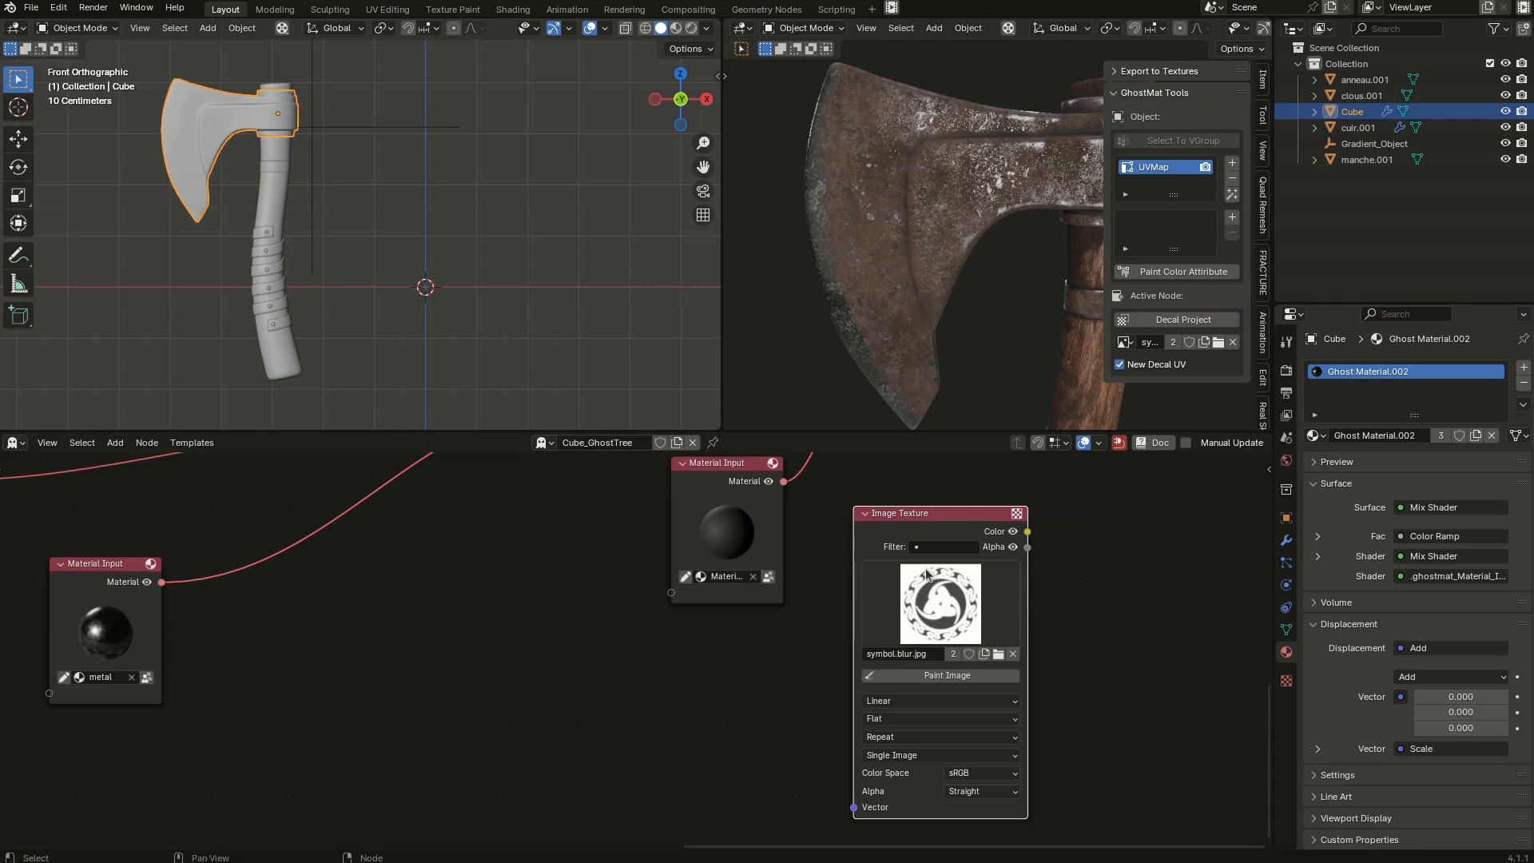
drag(931, 523, 917, 523)
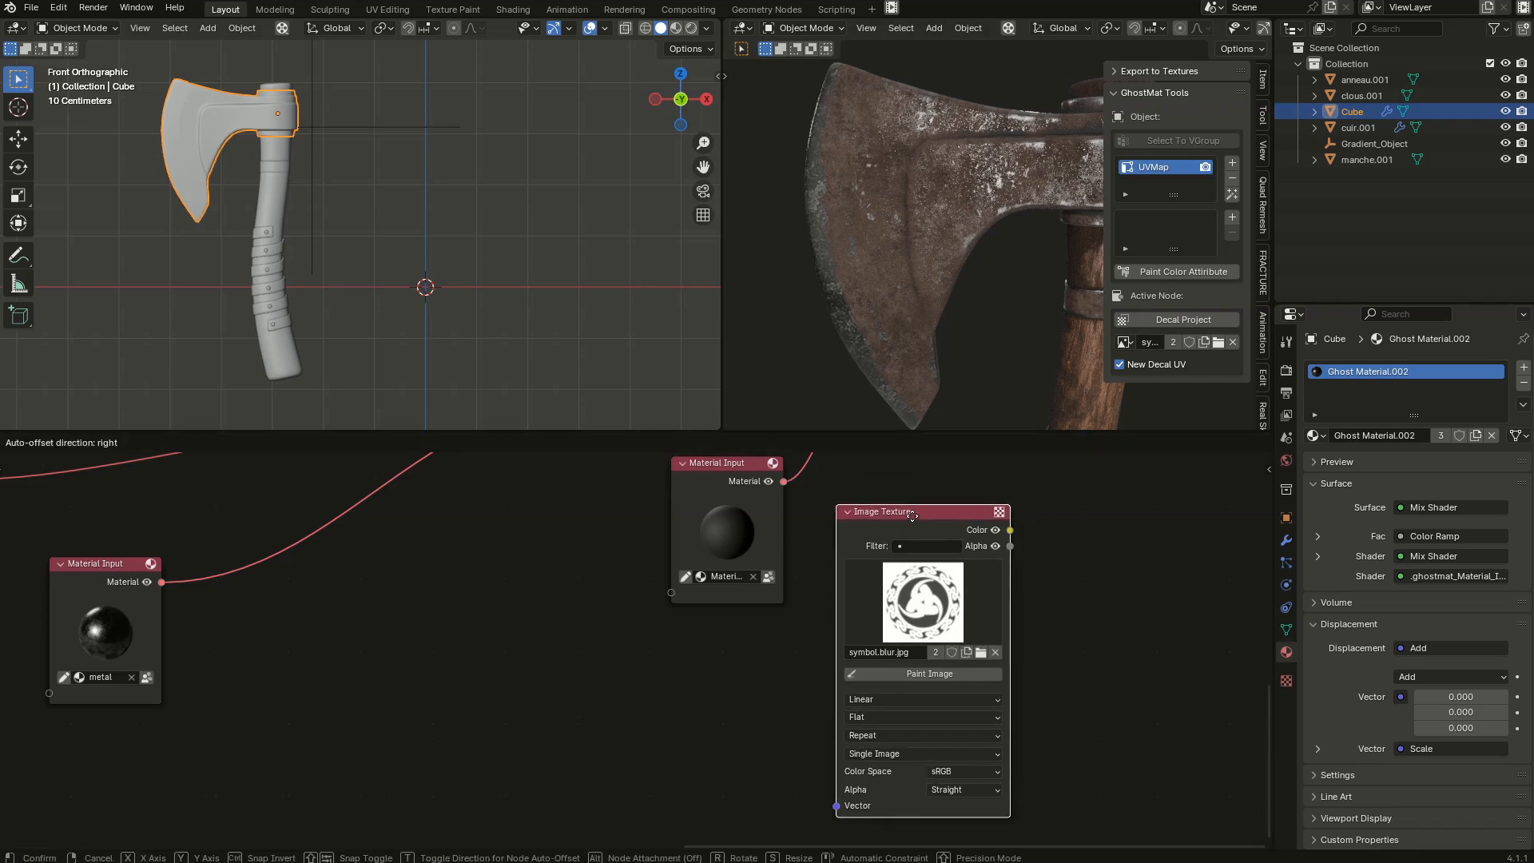
click(1166, 321)
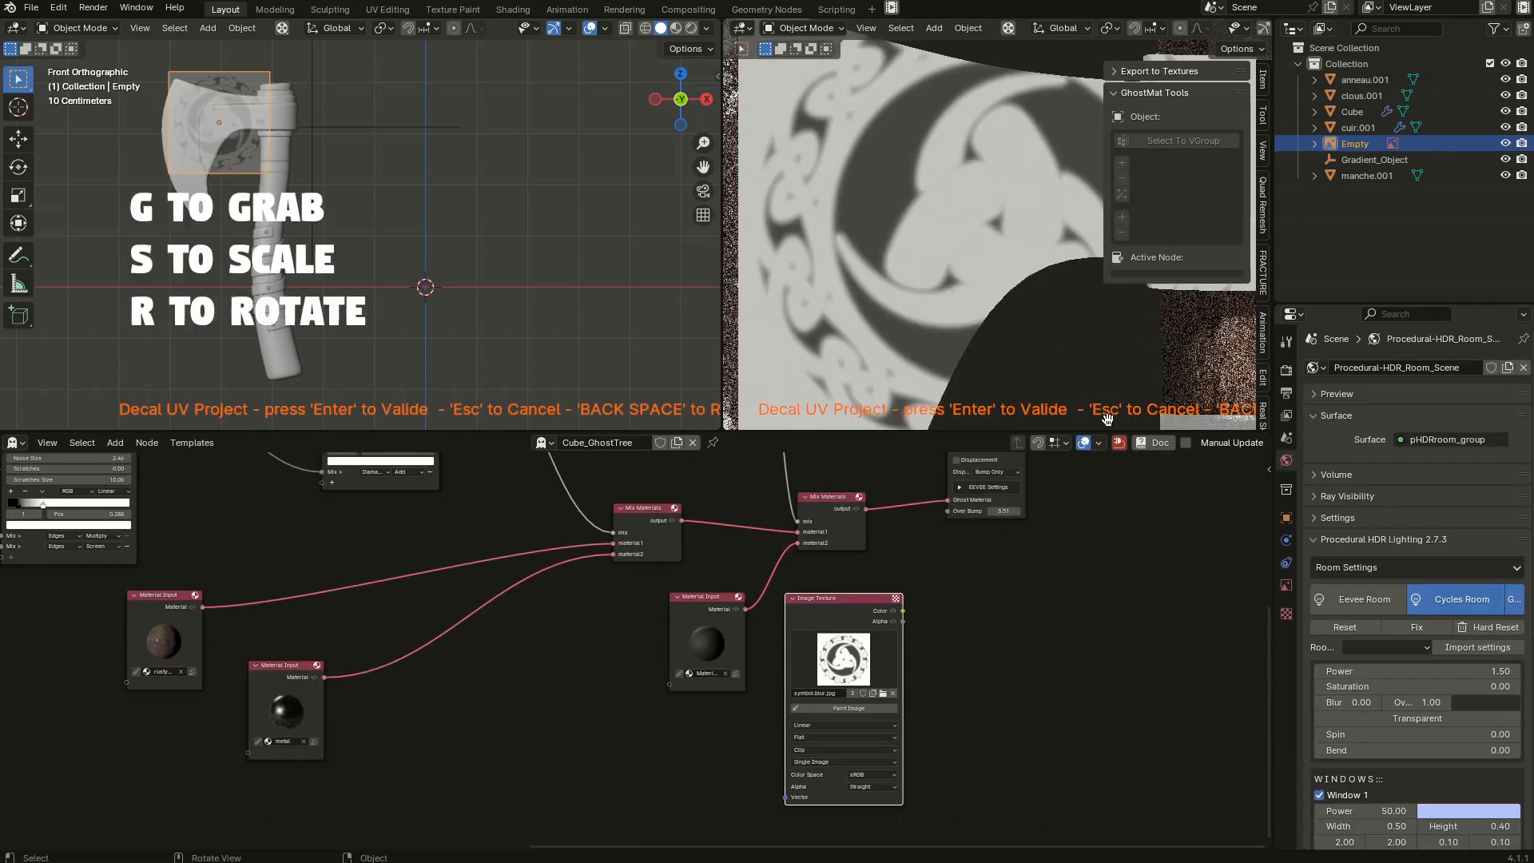
Shrink the projected symbol, centre it on the flat area of the axe head near the handle, and validate the decal projection.
key(s)
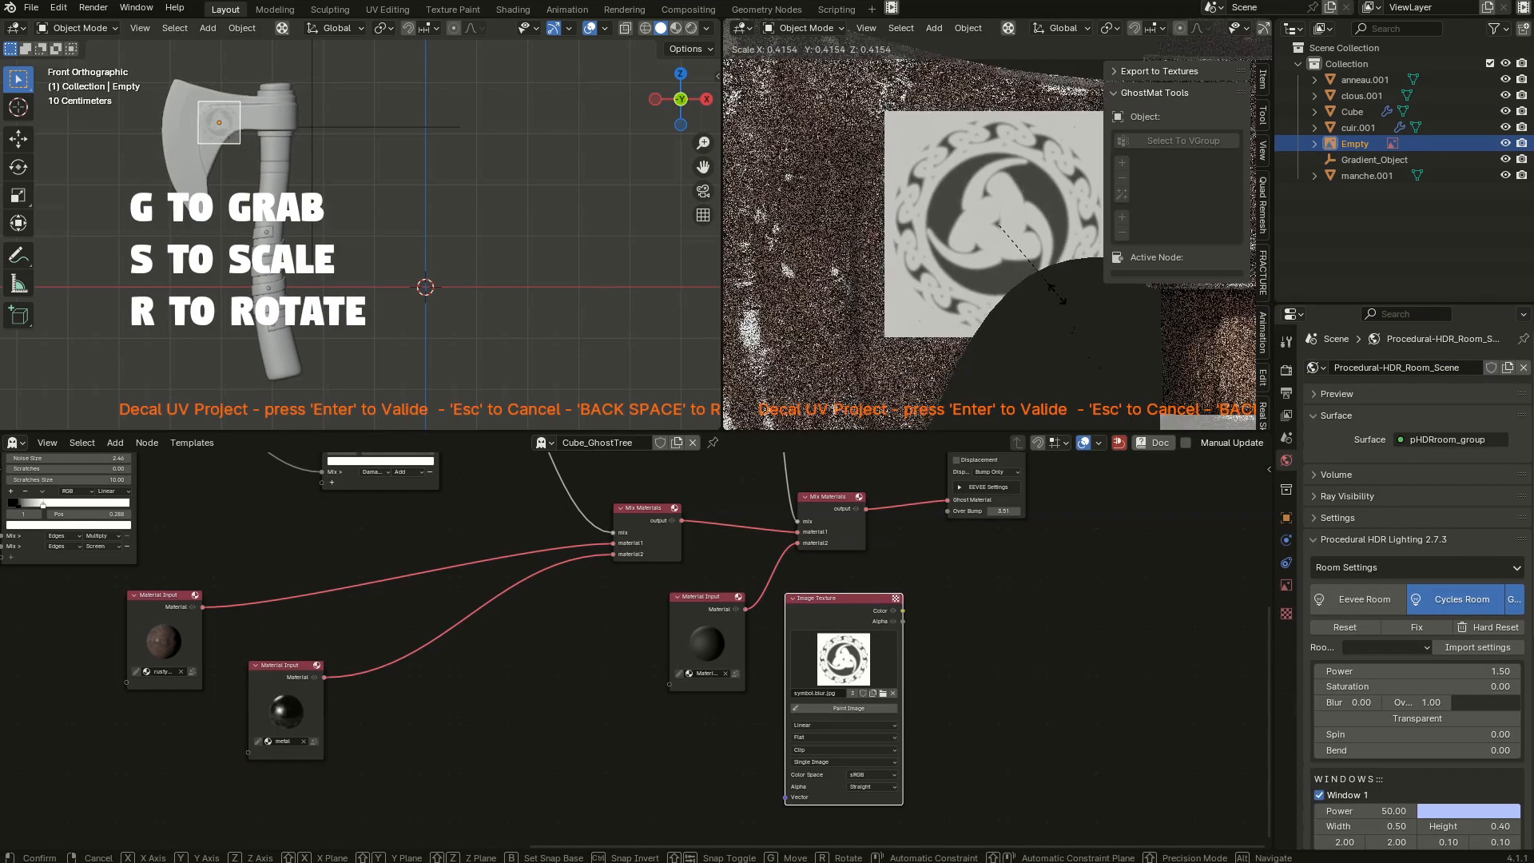
click(1054, 291)
key(g)
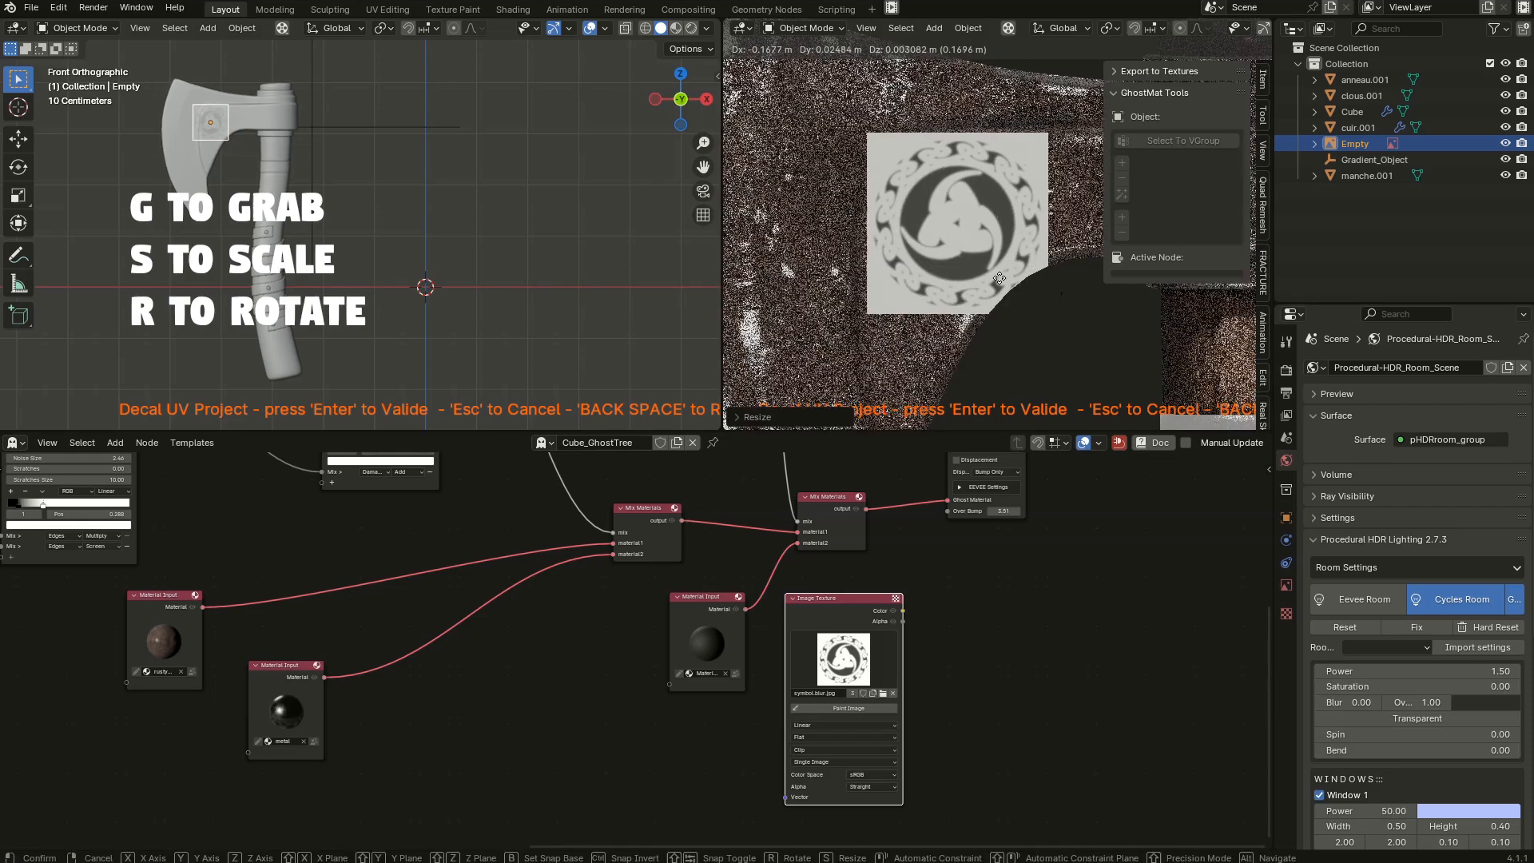
click(999, 278)
key(s)
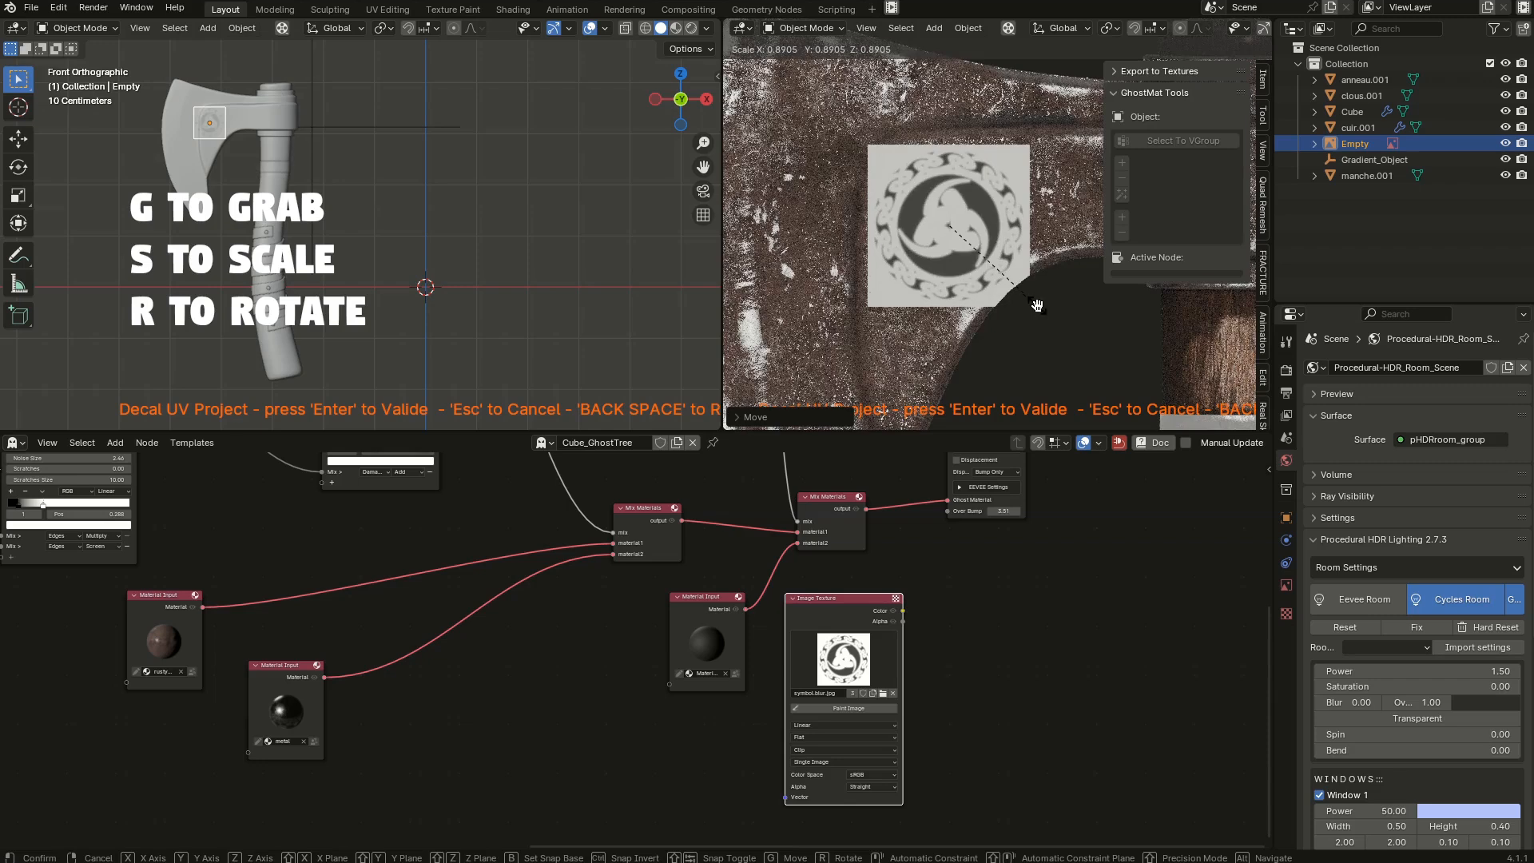
click(1035, 302)
key(g)
click(1034, 298)
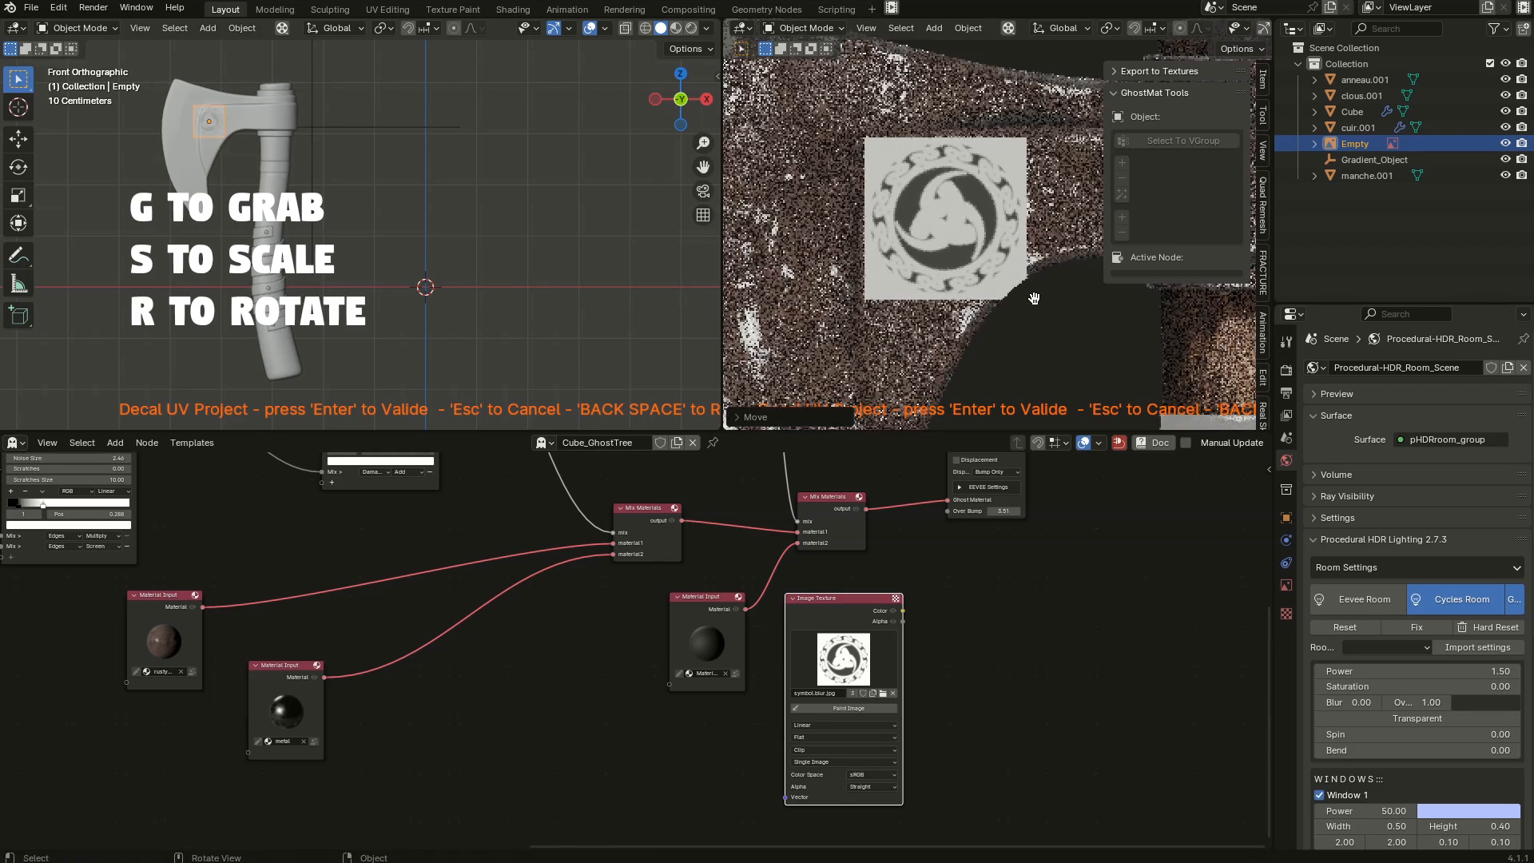
key(Return)
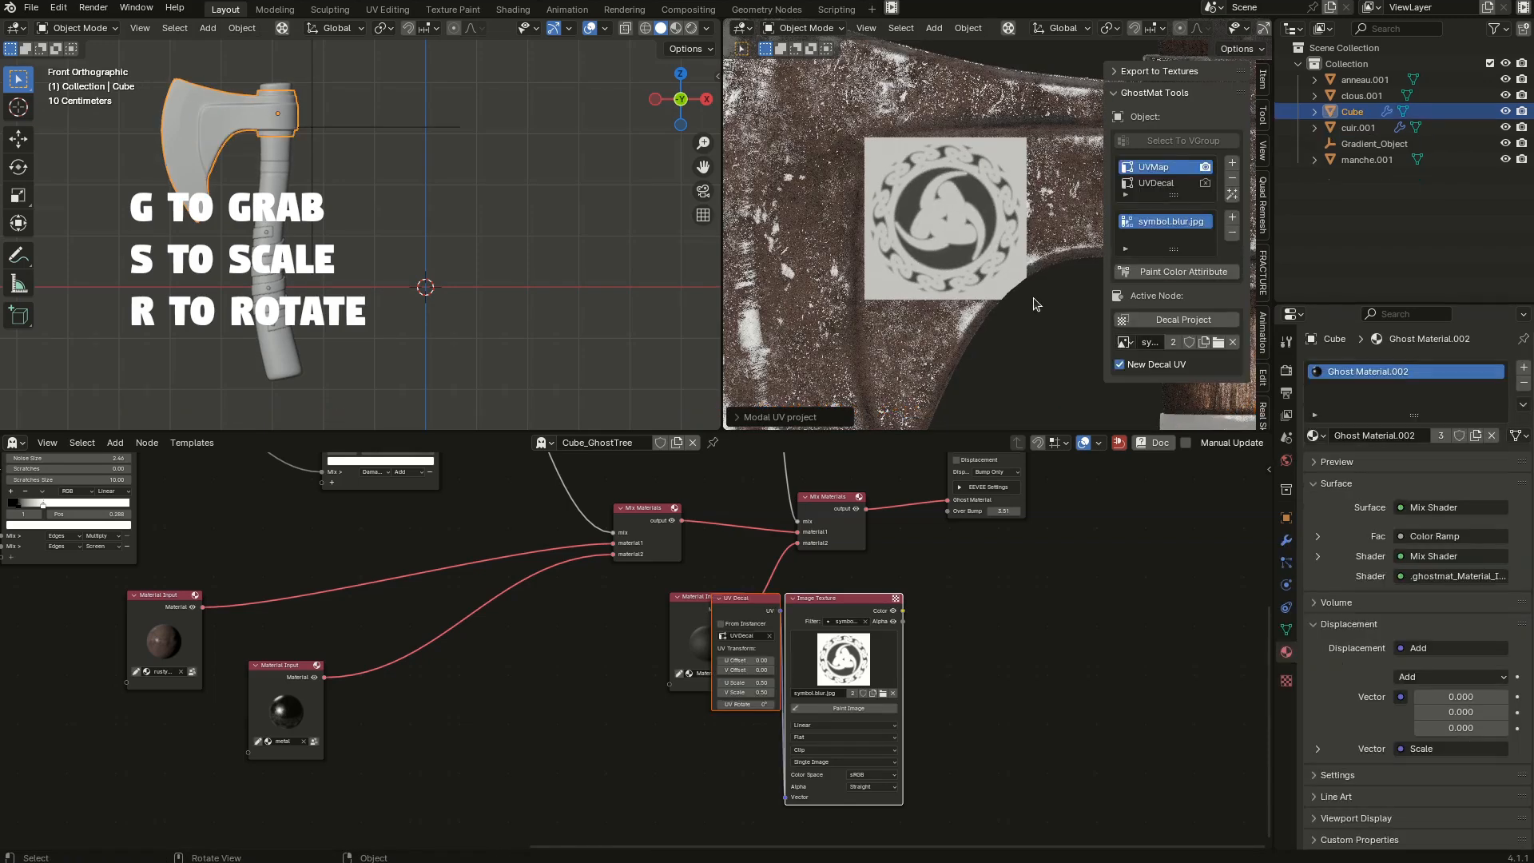
Preview the decal, then link its Color to Over Bump at 3.90 and the last Mix Materials output to Ghost Material.
ctrl+shift+click(893, 615)
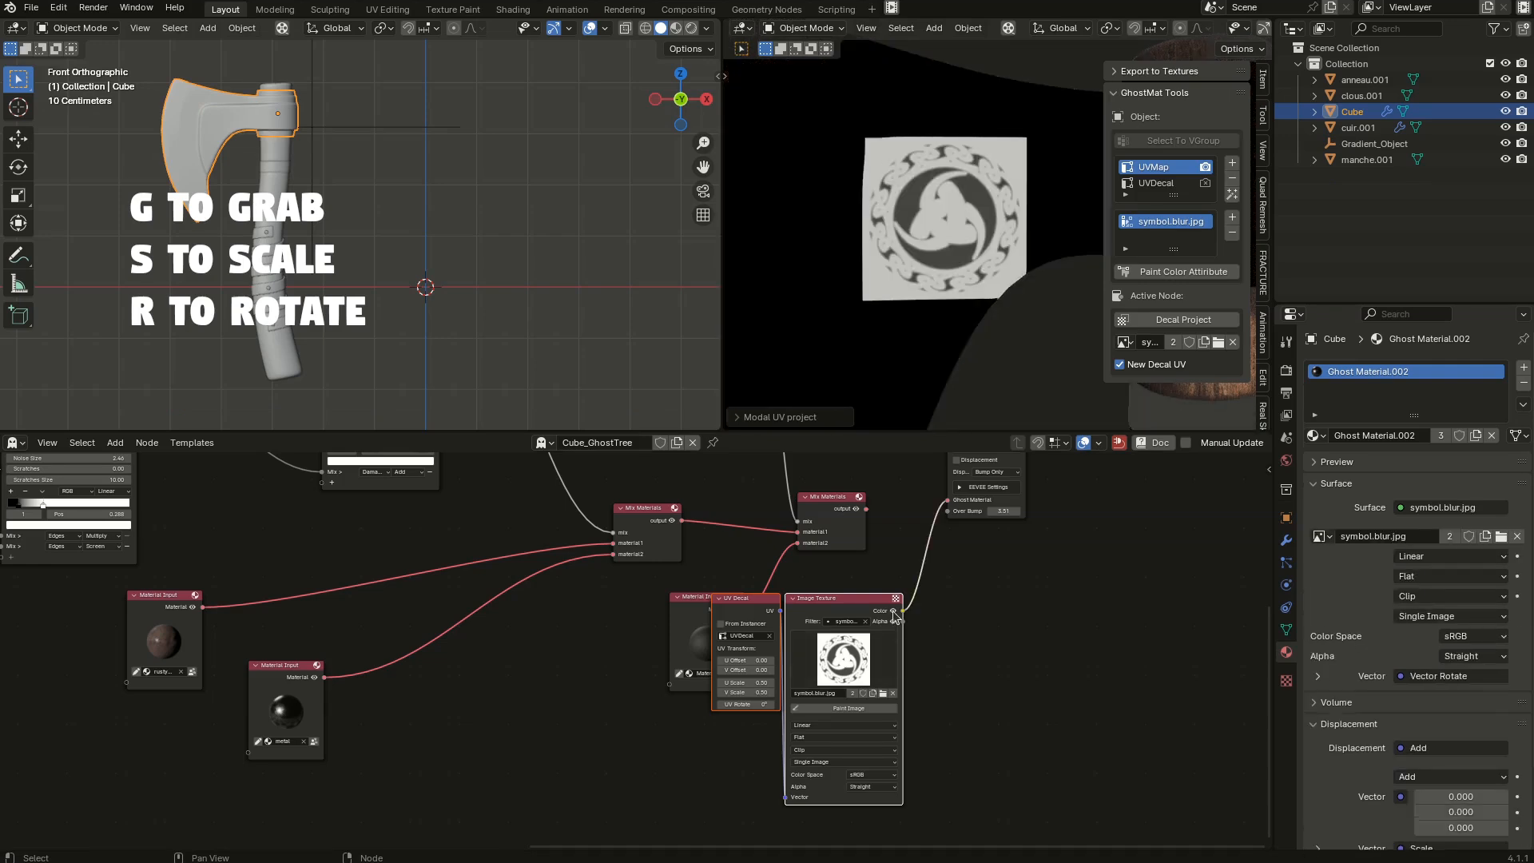
drag(831, 608, 607, 693)
scroll(914, 525, up, 1)
drag(956, 496, 956, 509)
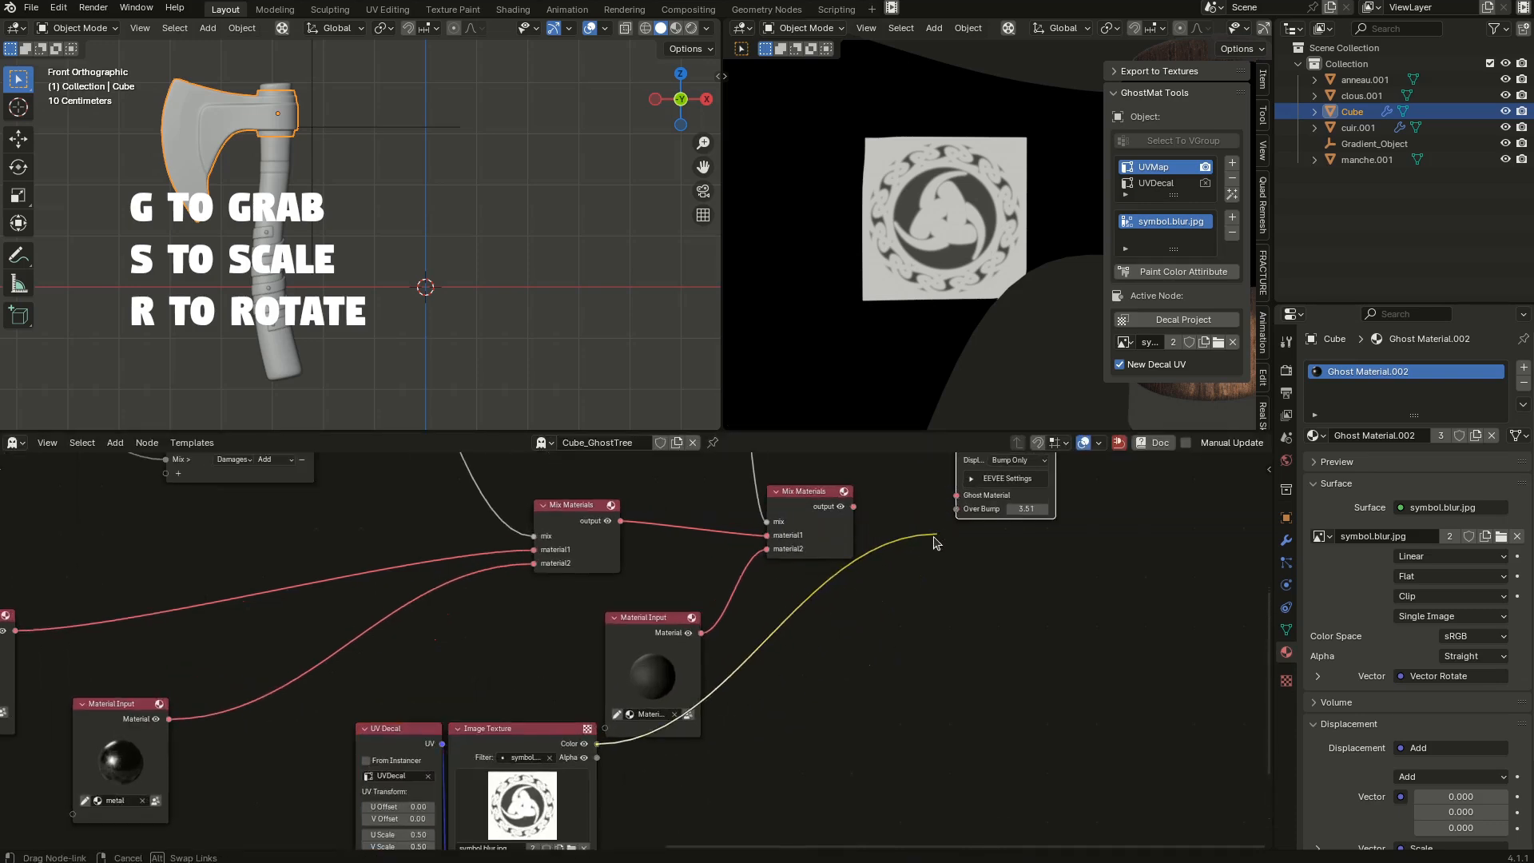
drag(853, 507, 1047, 509)
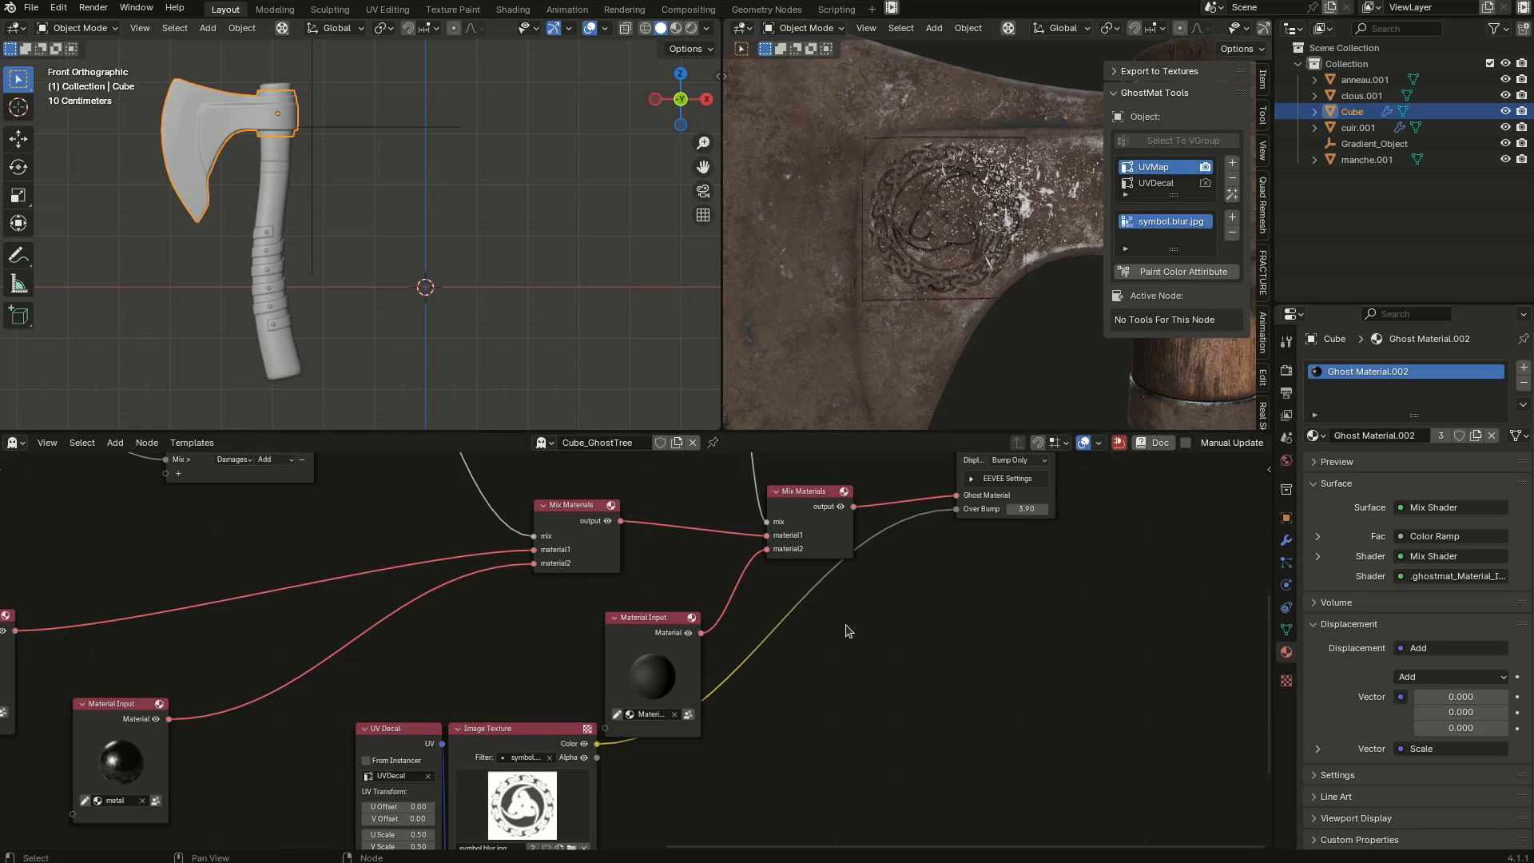
Set the decal Image Texture's extension to Extend and check the engraved symbol up close.
middle_drag(855, 626, 1020, 407)
scroll(818, 591, up, 4)
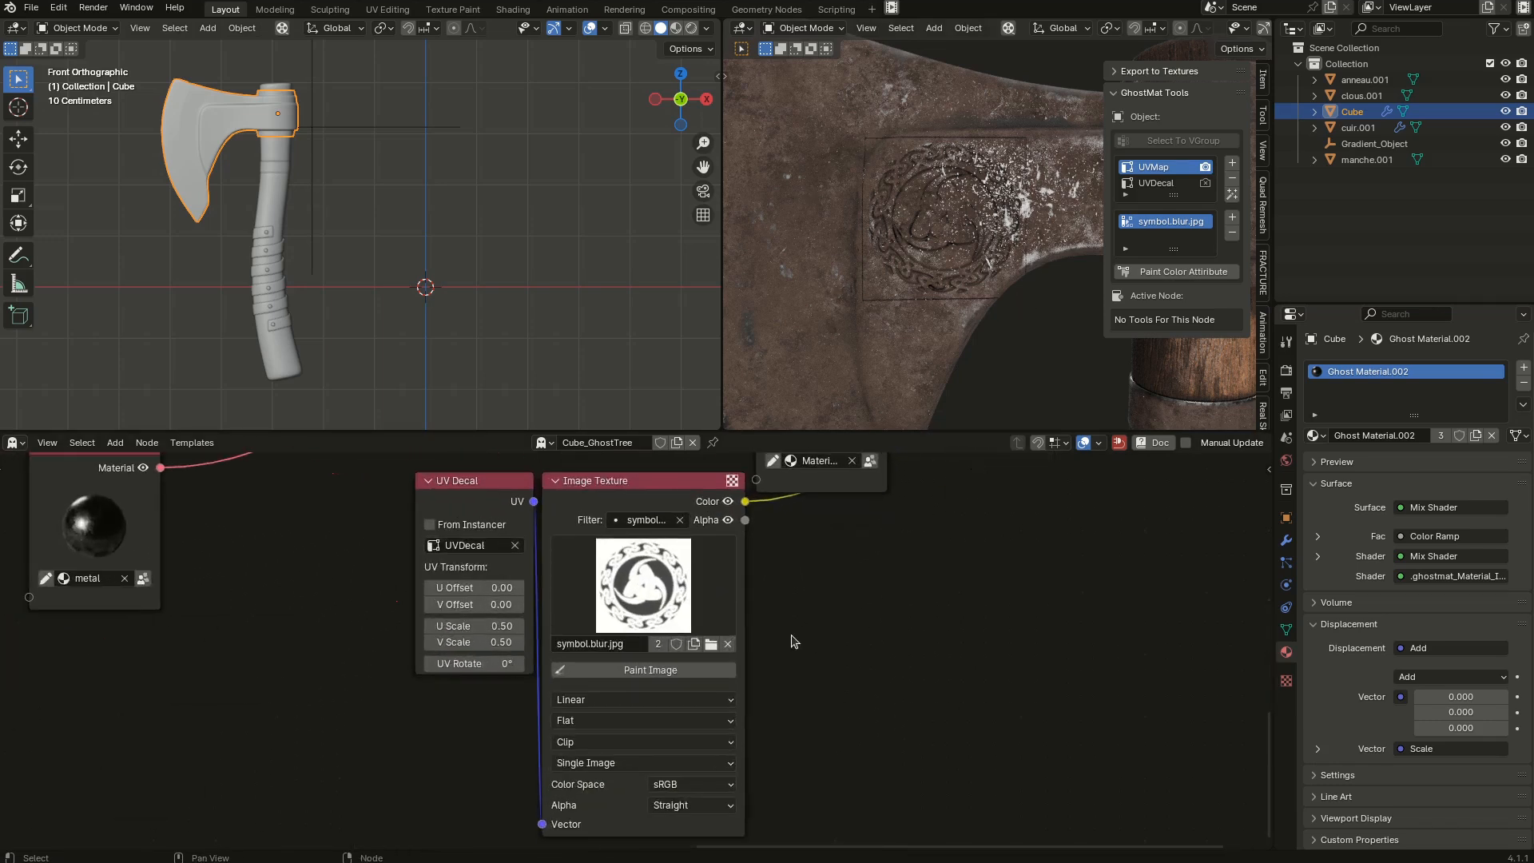
click(672, 742)
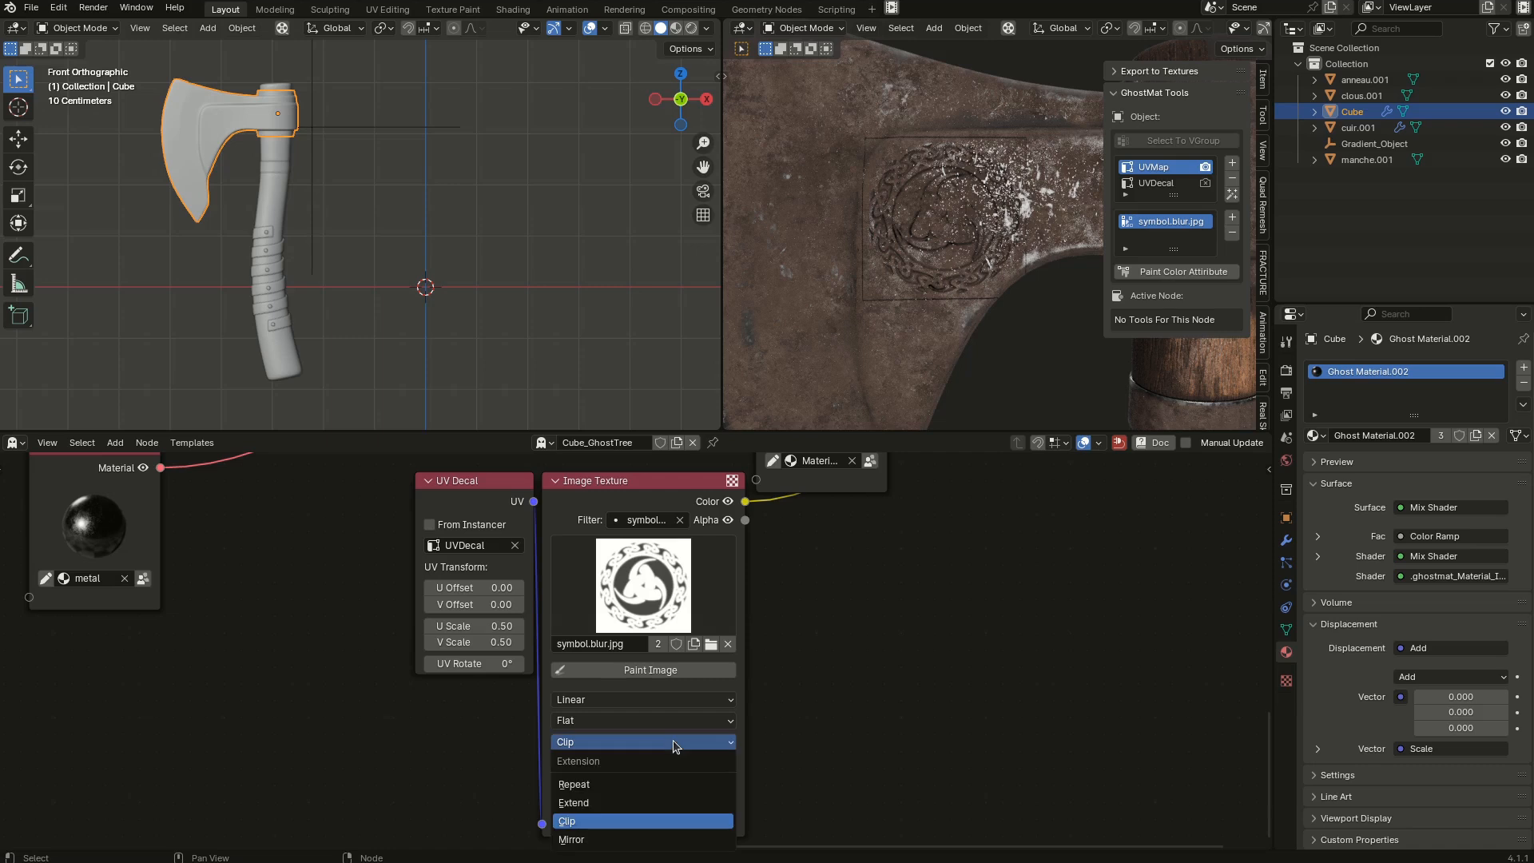
click(628, 802)
middle_drag(1005, 169, 933, 234)
scroll(862, 629, down, 4)
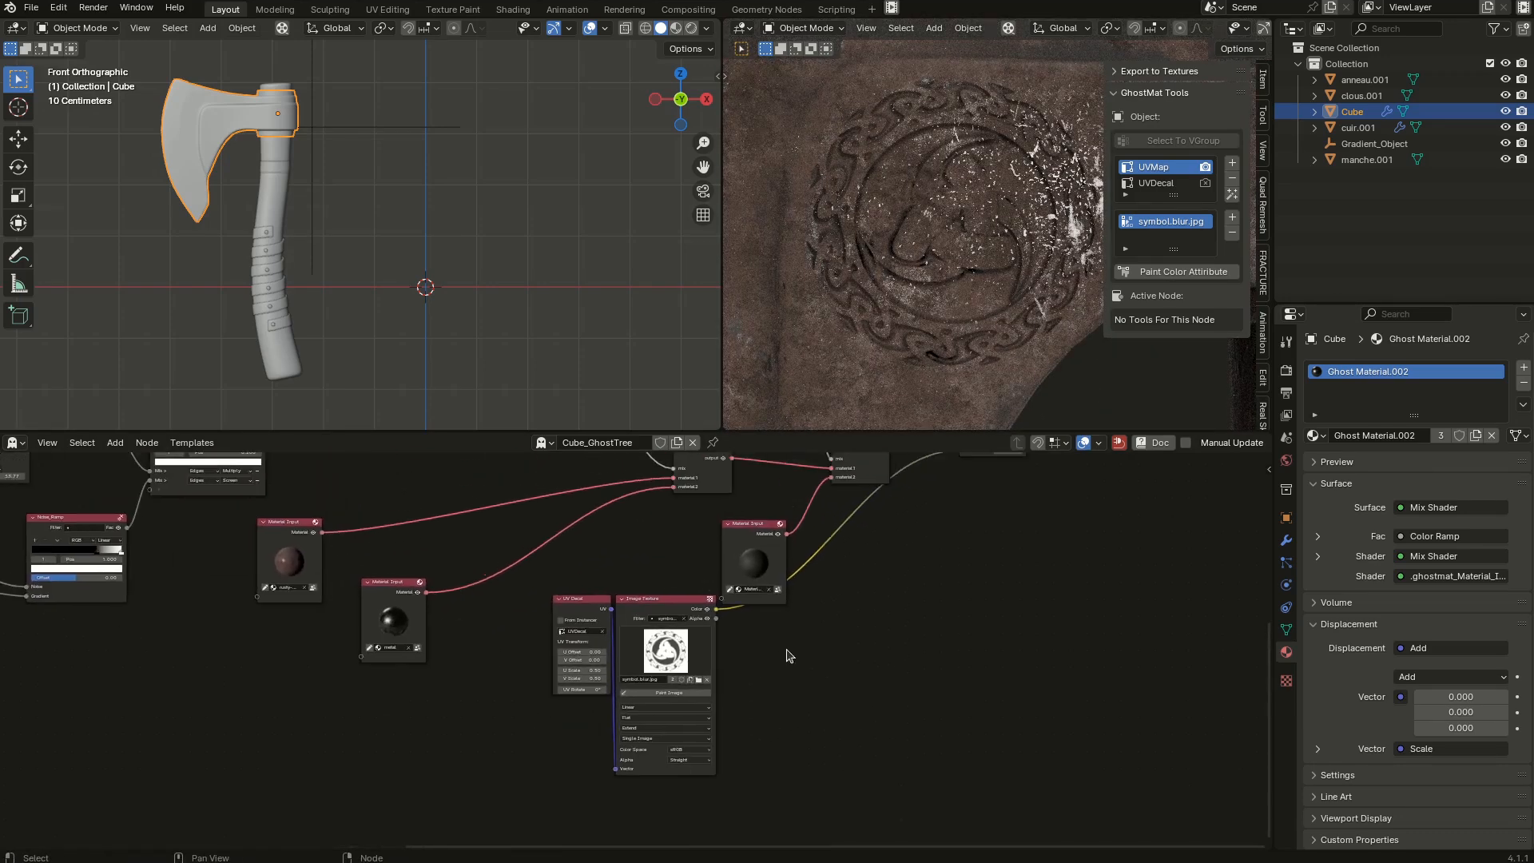
Move the UV Decal and Image Texture nodes lower and preview the Valley Edge Mask around the engraved symbol.
drag(591, 599, 655, 651)
middle_drag(933, 558, 915, 836)
scroll(799, 560, up, 2)
click(760, 497)
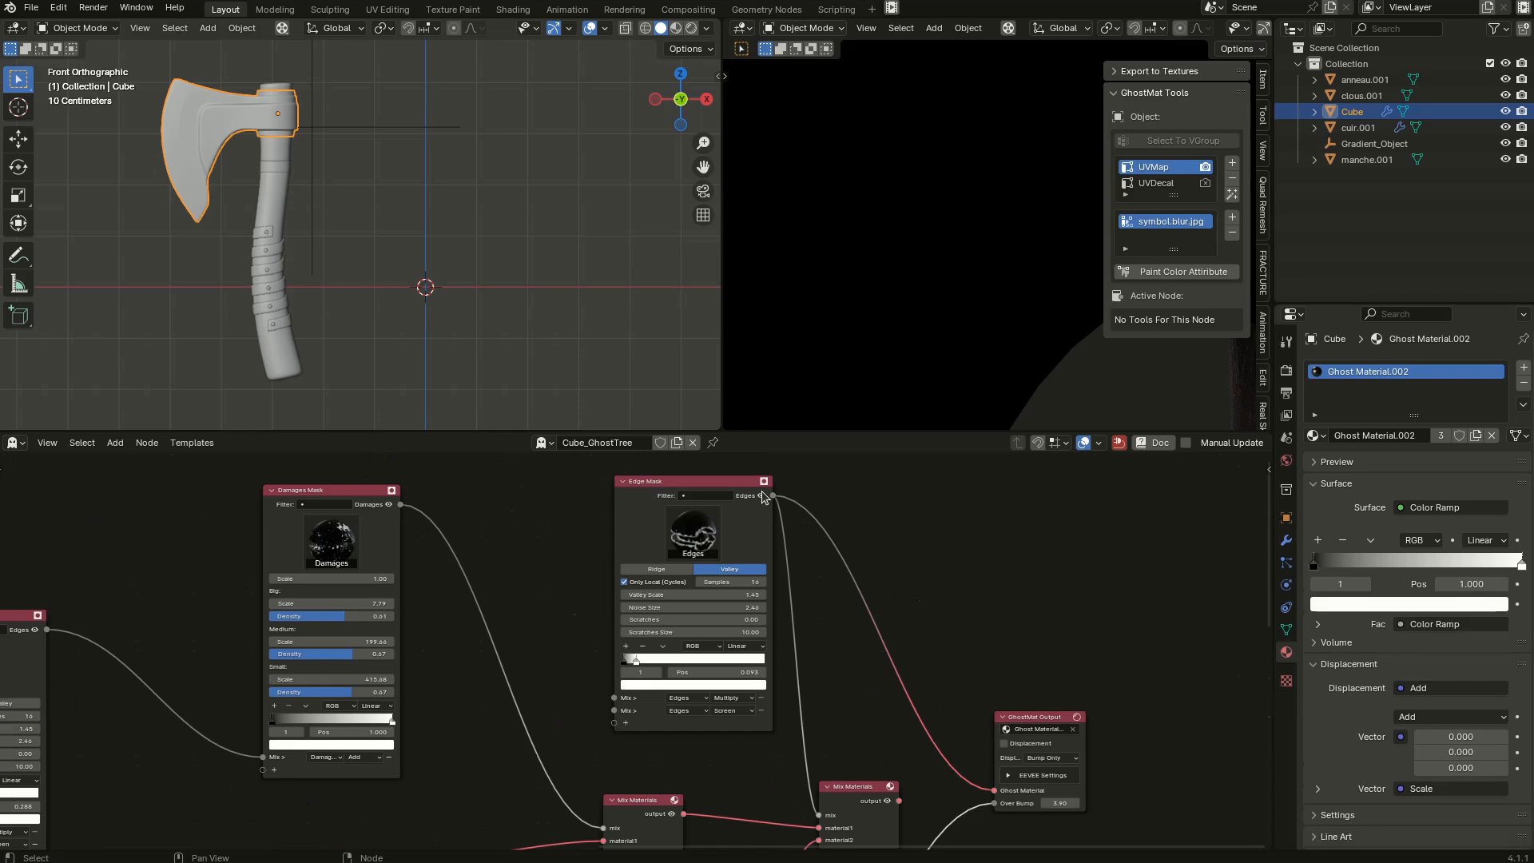
scroll(691, 516, up, 2)
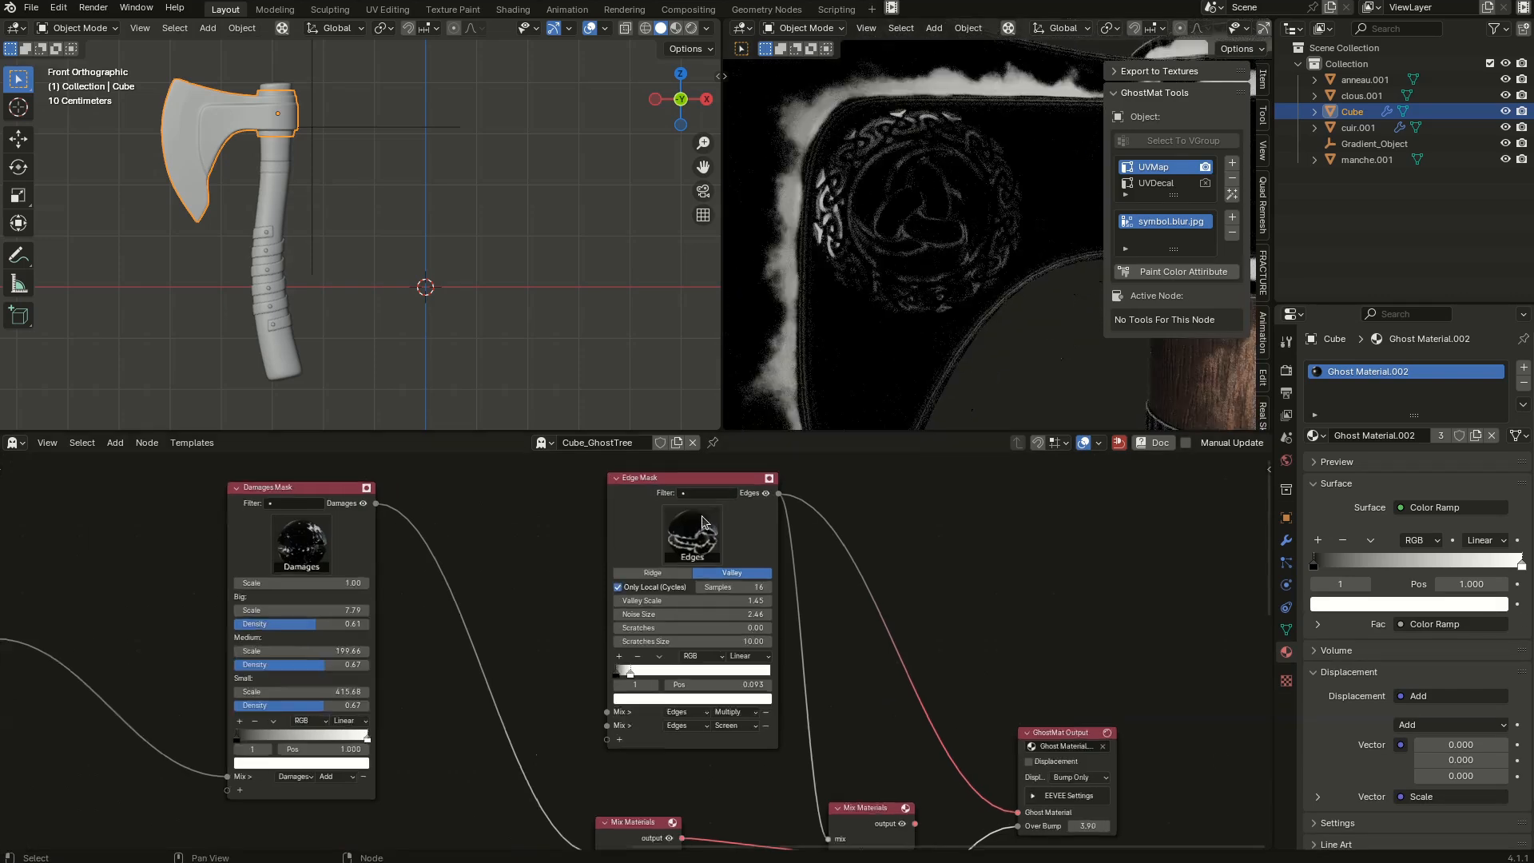
middle_drag(927, 217, 897, 166)
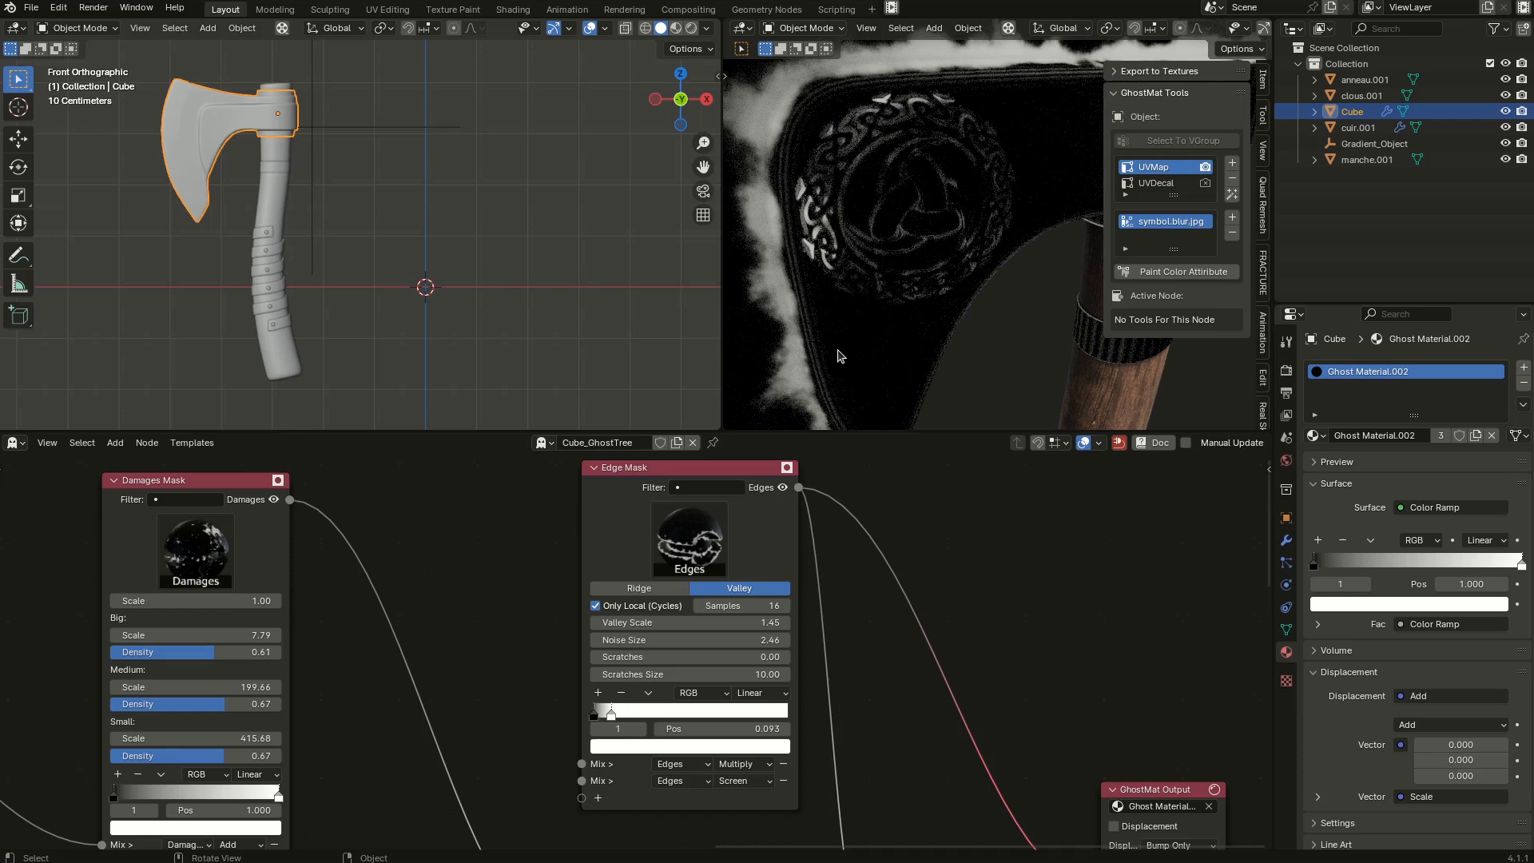
middle_drag(925, 697, 857, 487)
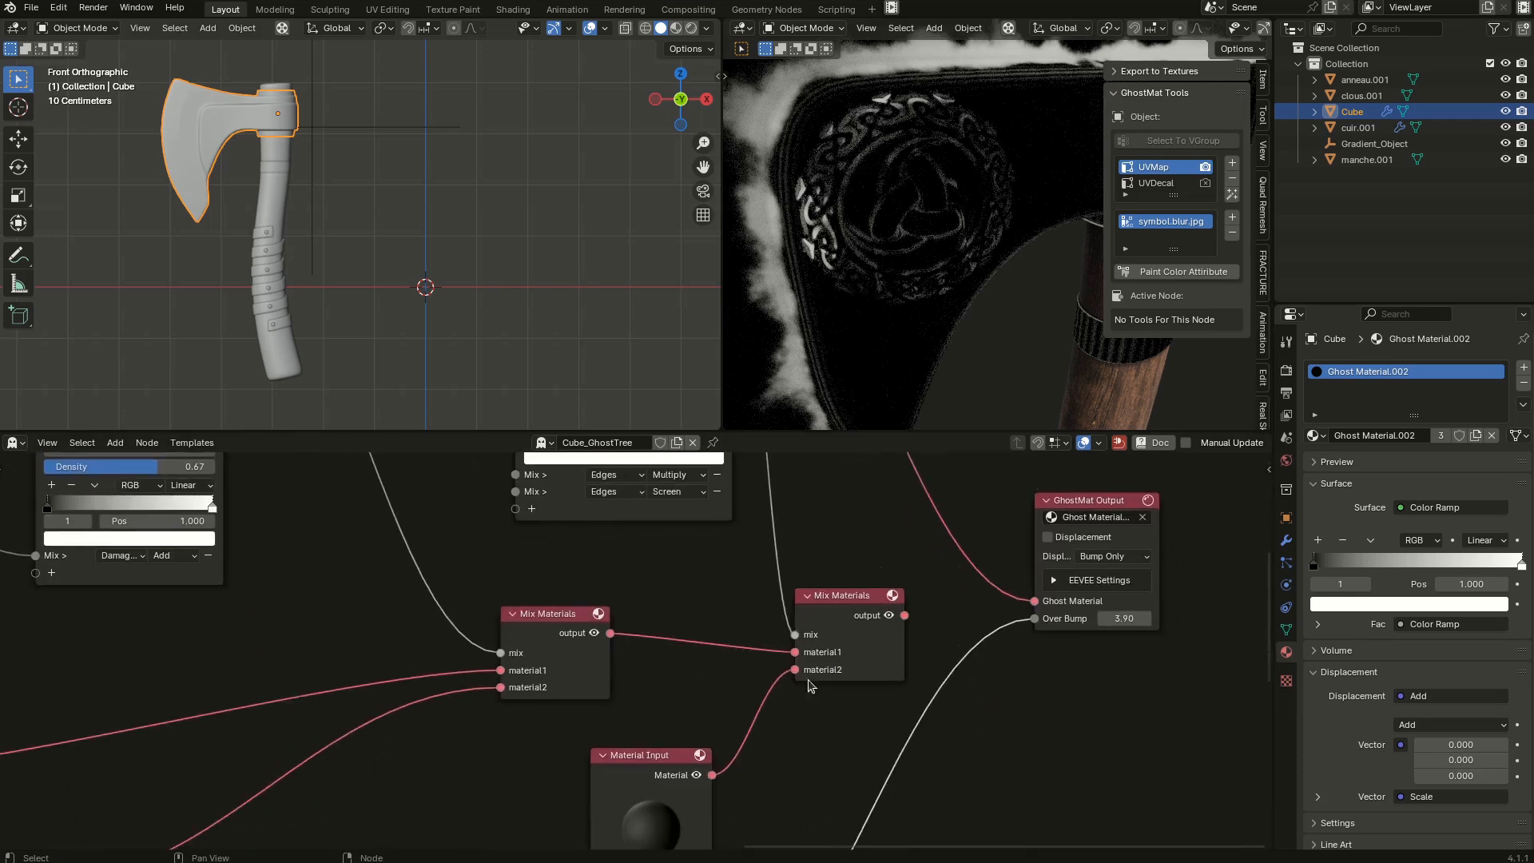
Restore the last Mix Materials output as the displayed material and inspect the engraved axe in a maximized viewport.
click(888, 615)
middle_drag(889, 275, 917, 326)
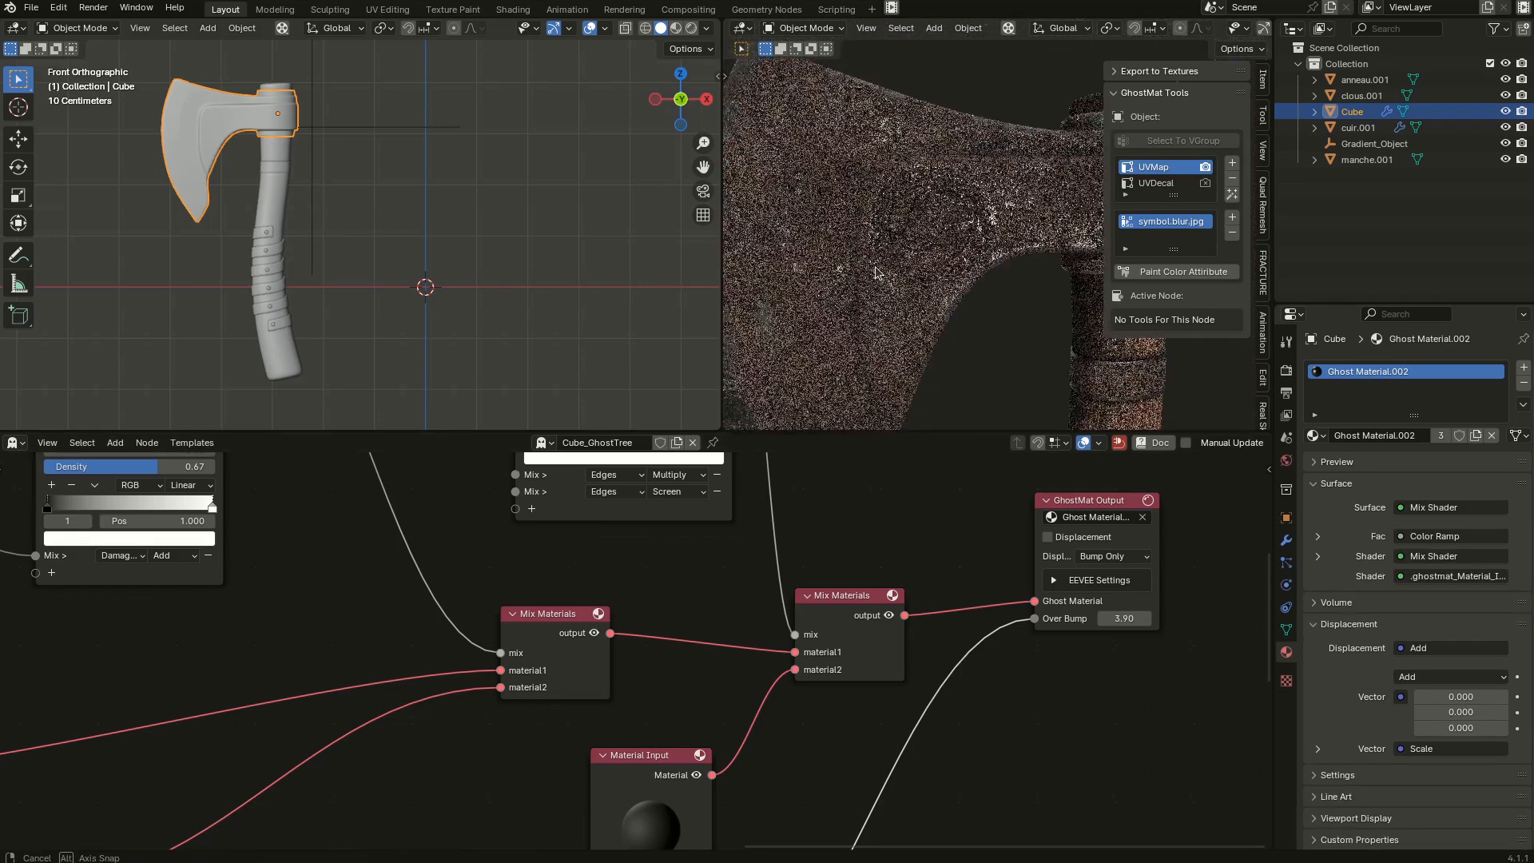
scroll(917, 326, down, 4)
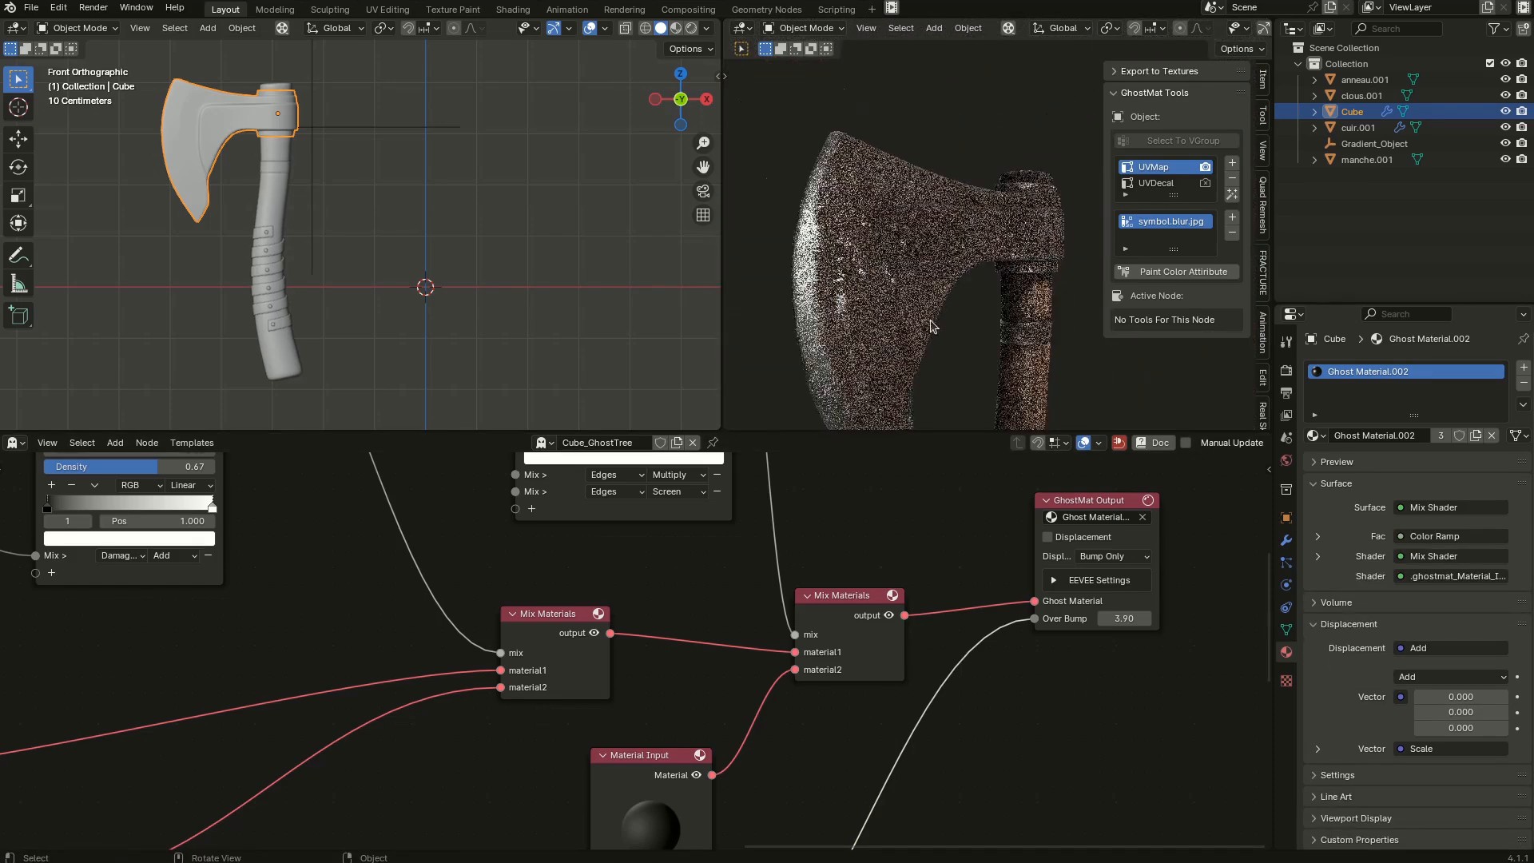
mouse_move(956, 288)
middle_down()
mouse_move(967, 271)
mouse_move(969, 283)
middle_up()
scroll(945, 224, up, 4)
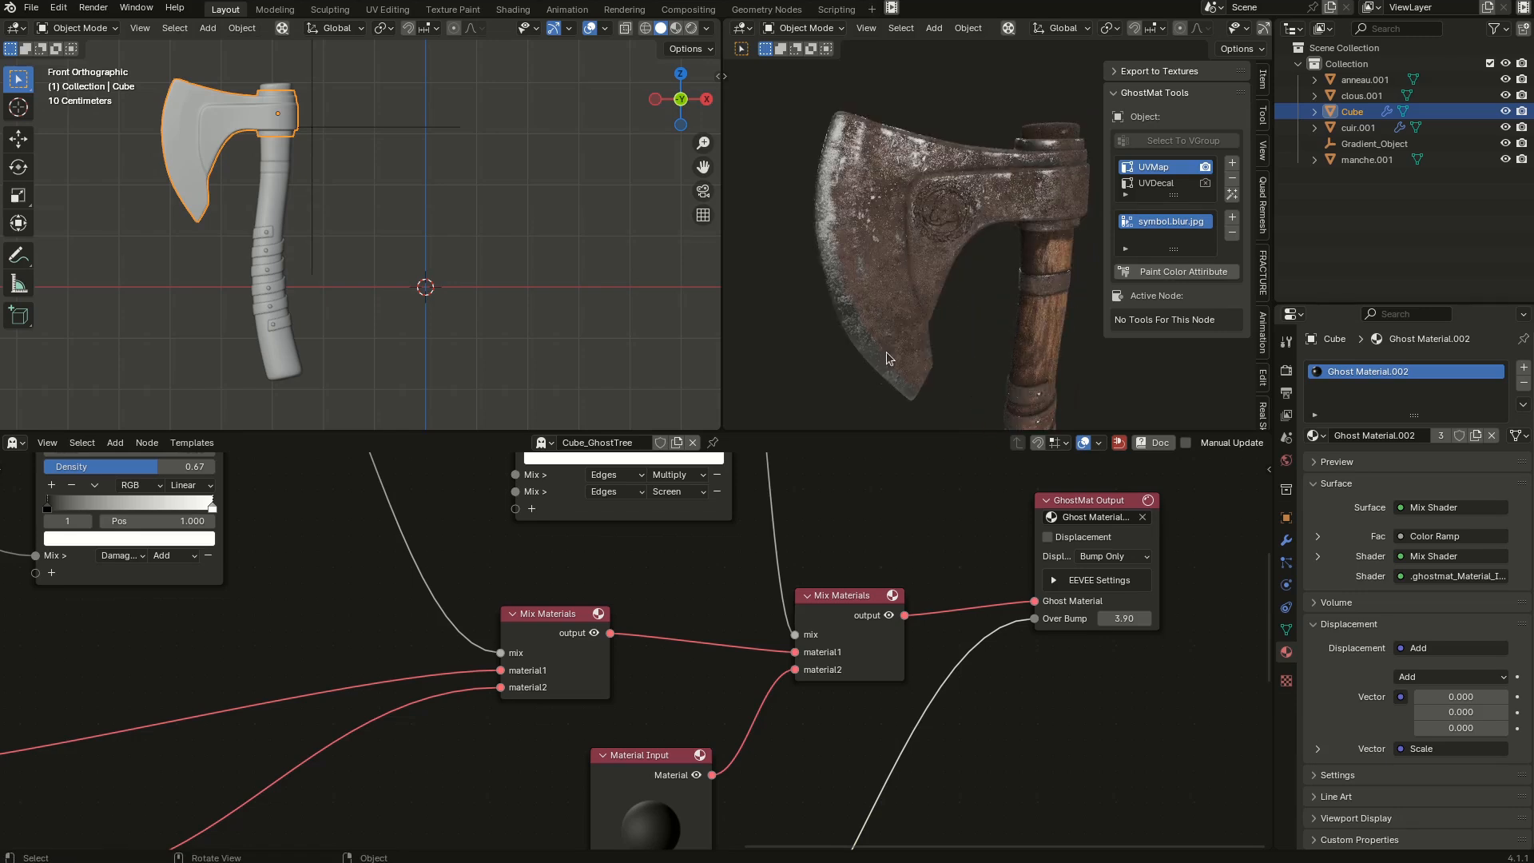
key(ctrl+space)
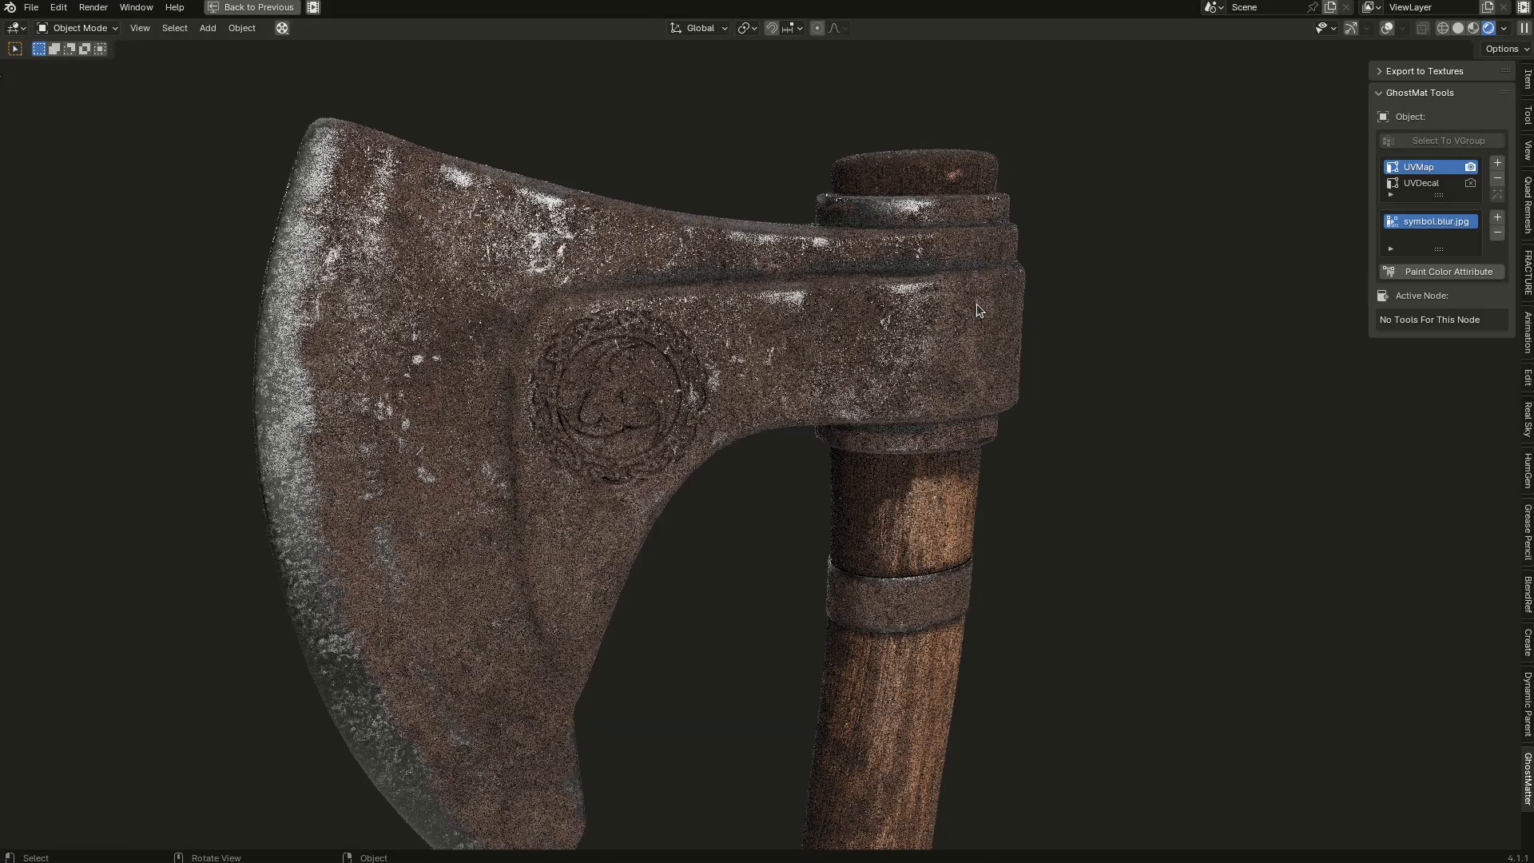
scroll(976, 303, down, 5)
middle_drag(976, 303, 891, 360)
scroll(903, 399, up, 2)
middle_drag(907, 417, 807, 404)
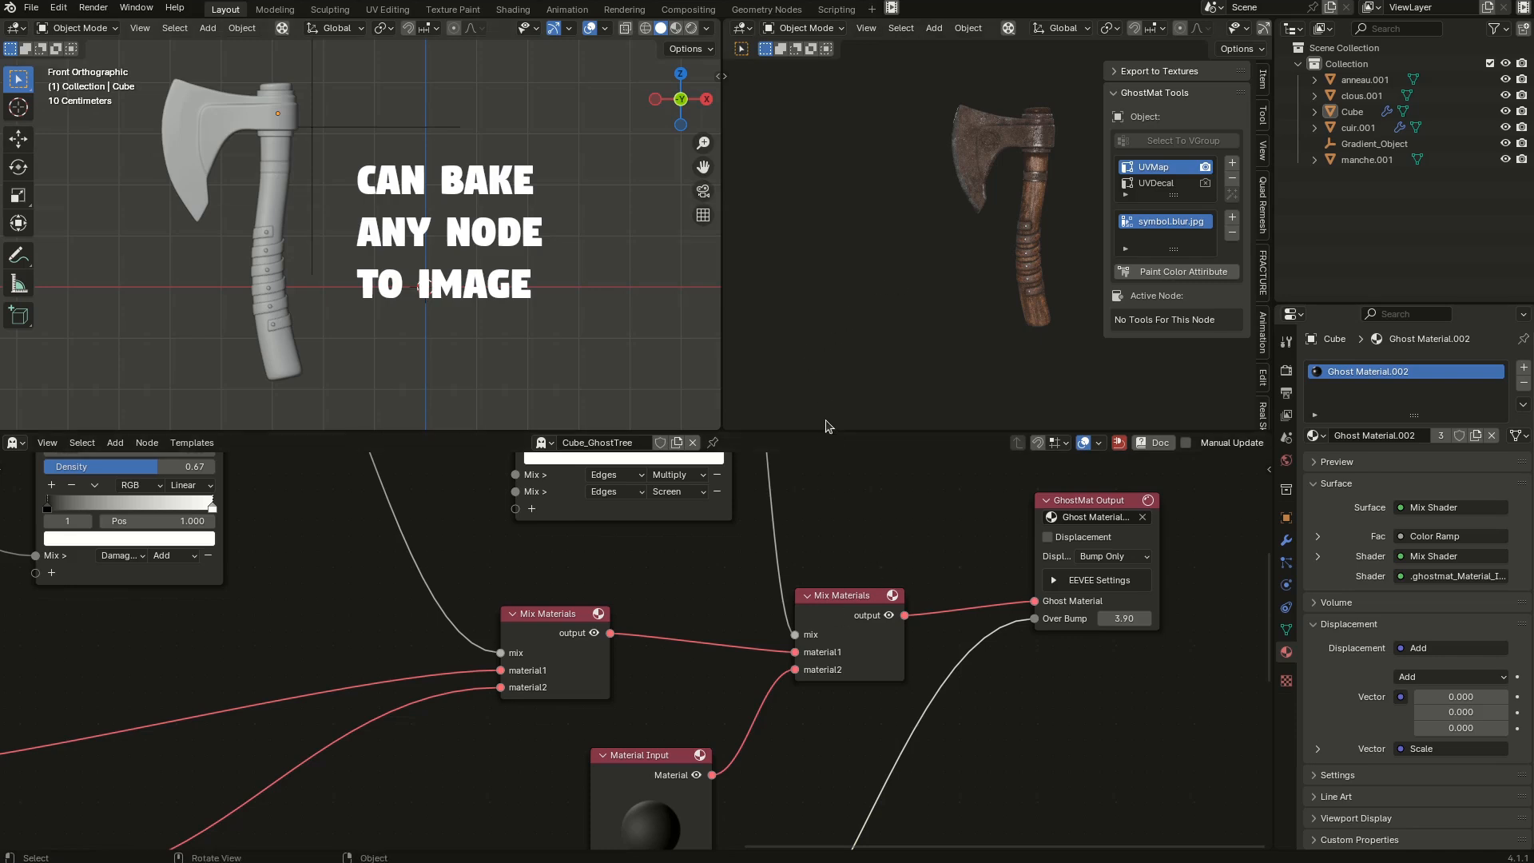
Enlarge the node editor and select the axe head to show its ghost tree.
drag(839, 431, 839, 345)
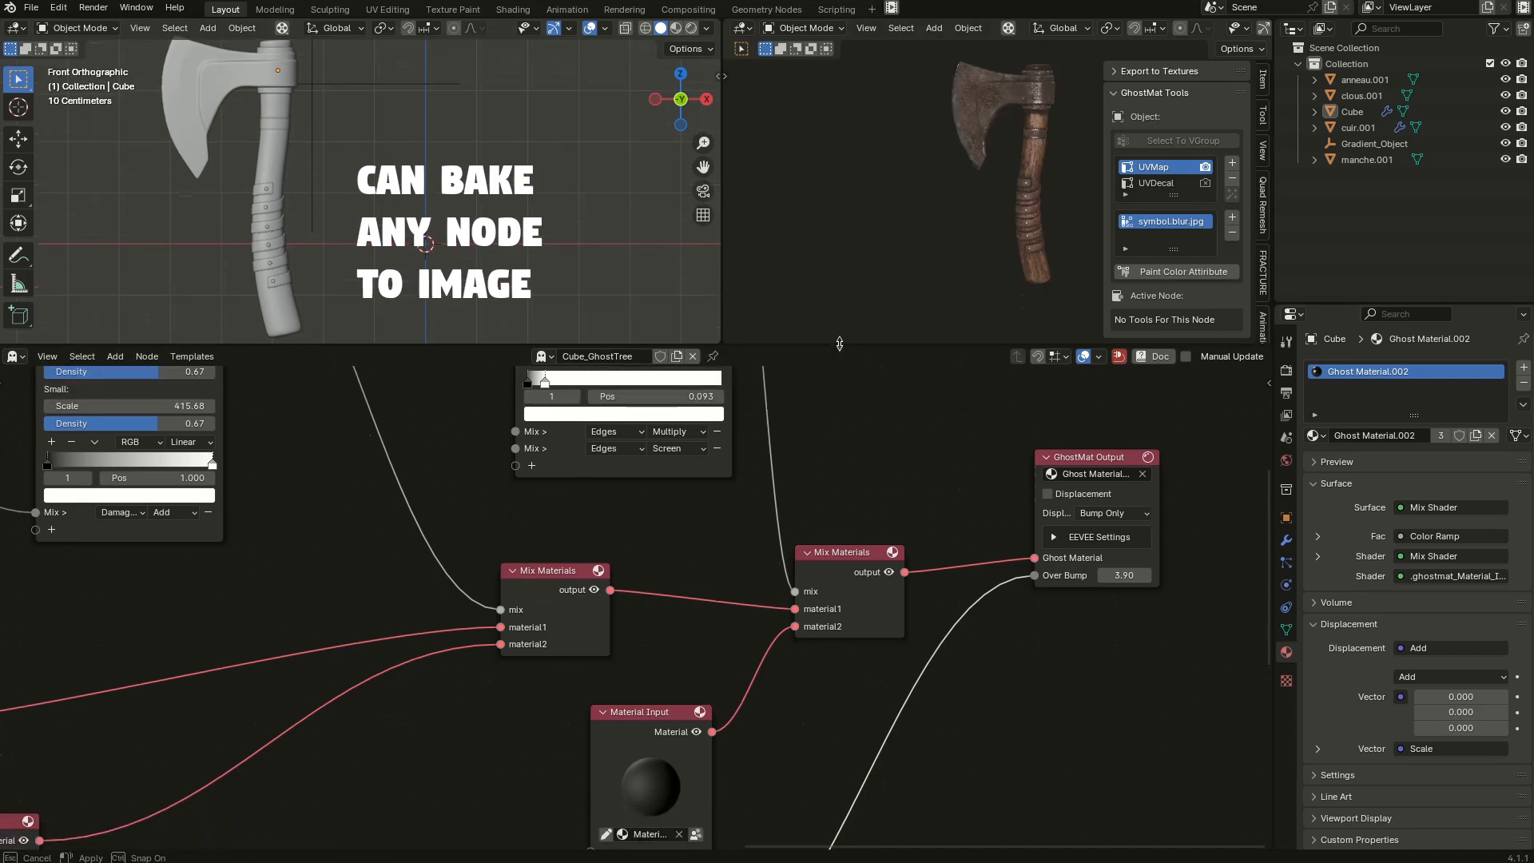
scroll(863, 493, down, 3)
click(974, 124)
middle_drag(974, 124, 985, 200)
scroll(984, 199, up, 5)
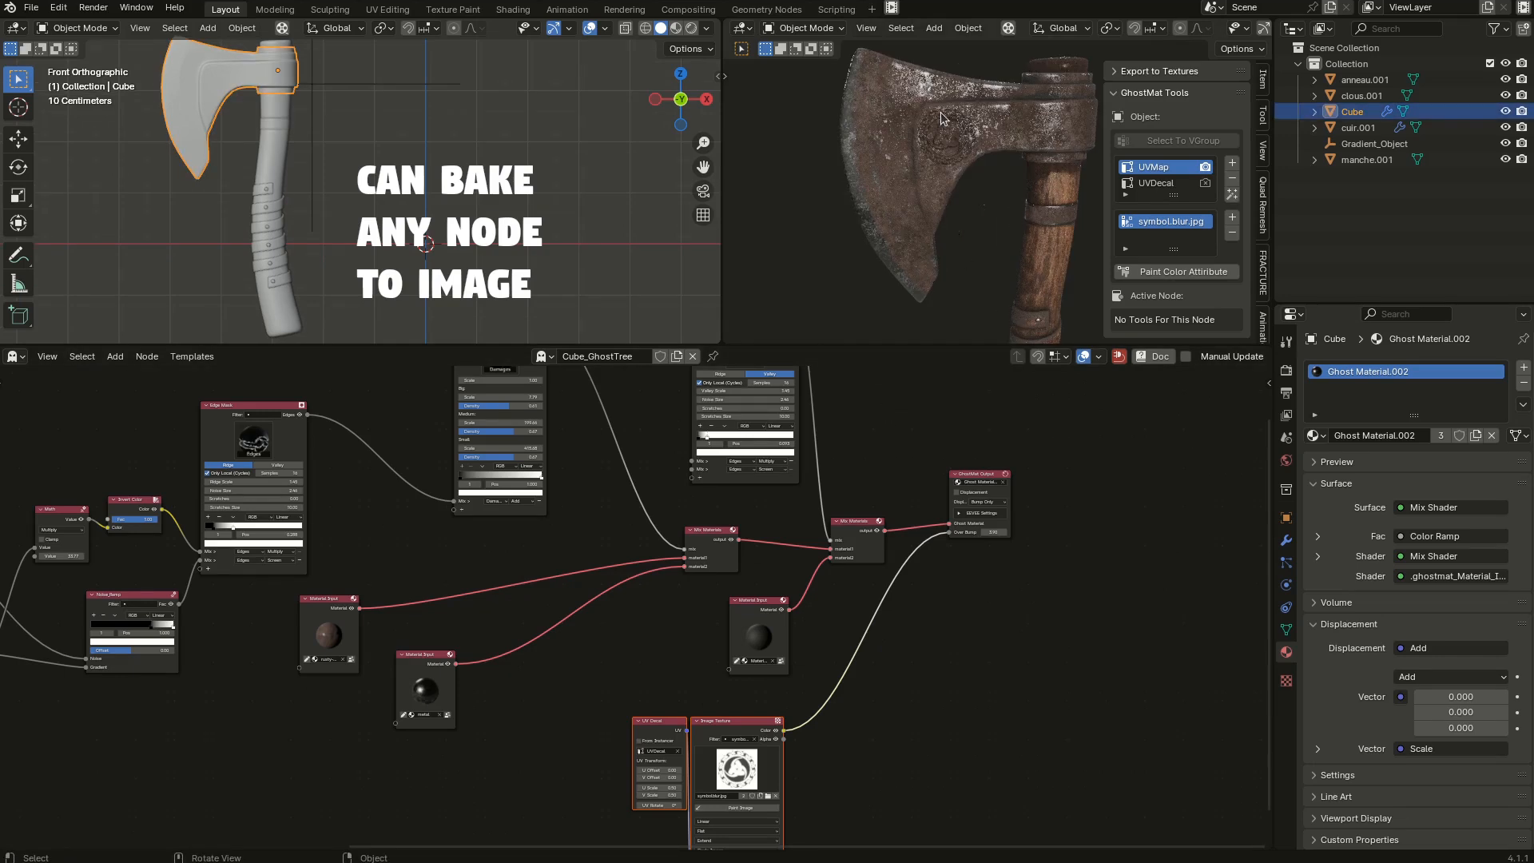
Preview the Ridge Edge Mask's Edges output on the axe head.
middle_drag(479, 534, 827, 639)
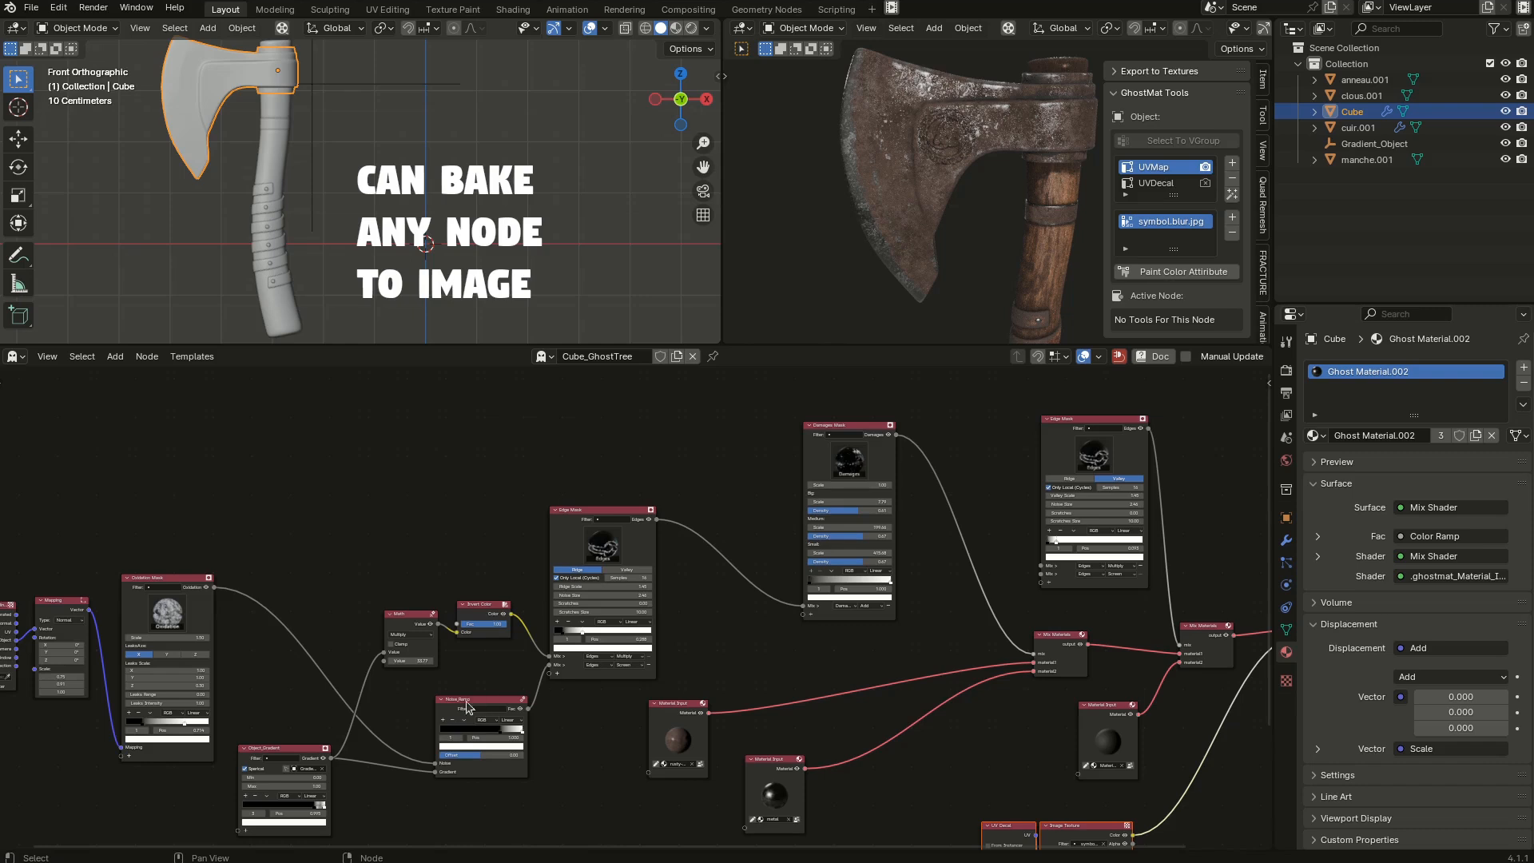
middle_drag(251, 559, 489, 476)
scroll(432, 485, up, 2)
middle_drag(614, 464, 557, 482)
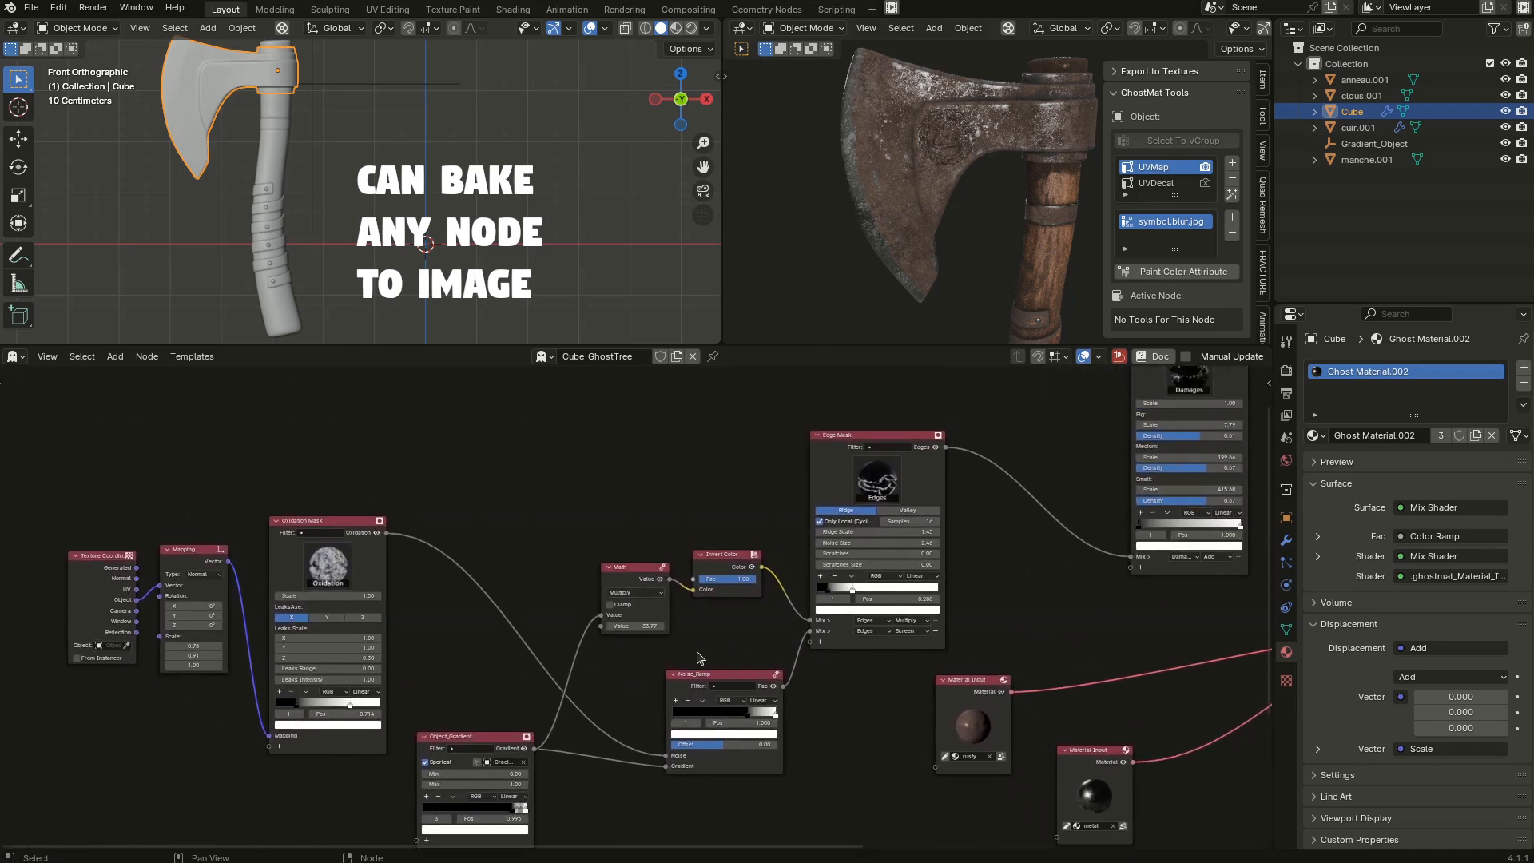
click(866, 444)
click(935, 448)
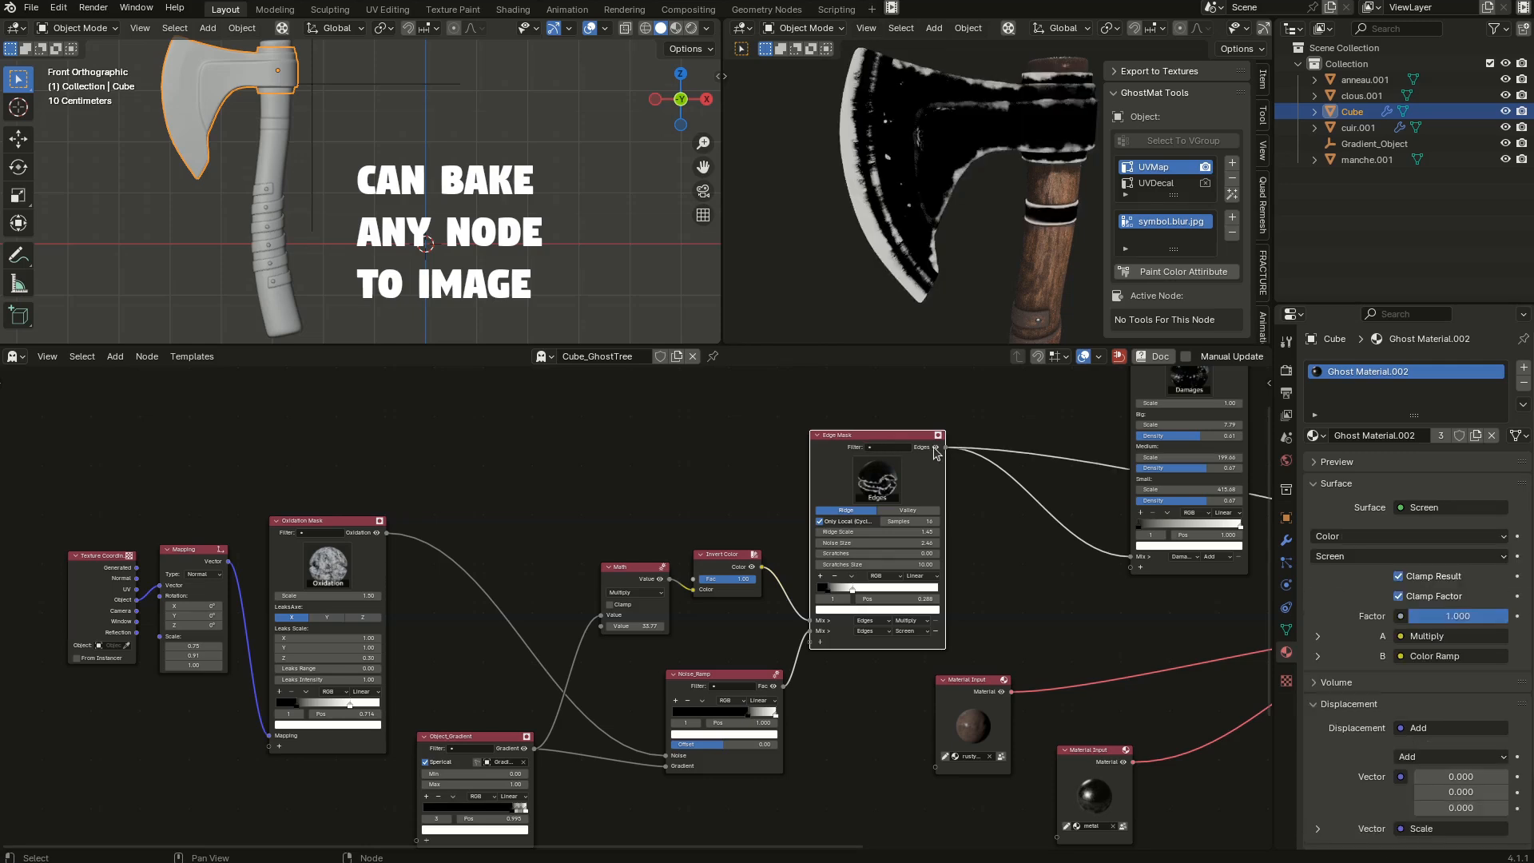
middle_drag(951, 525, 469, 591)
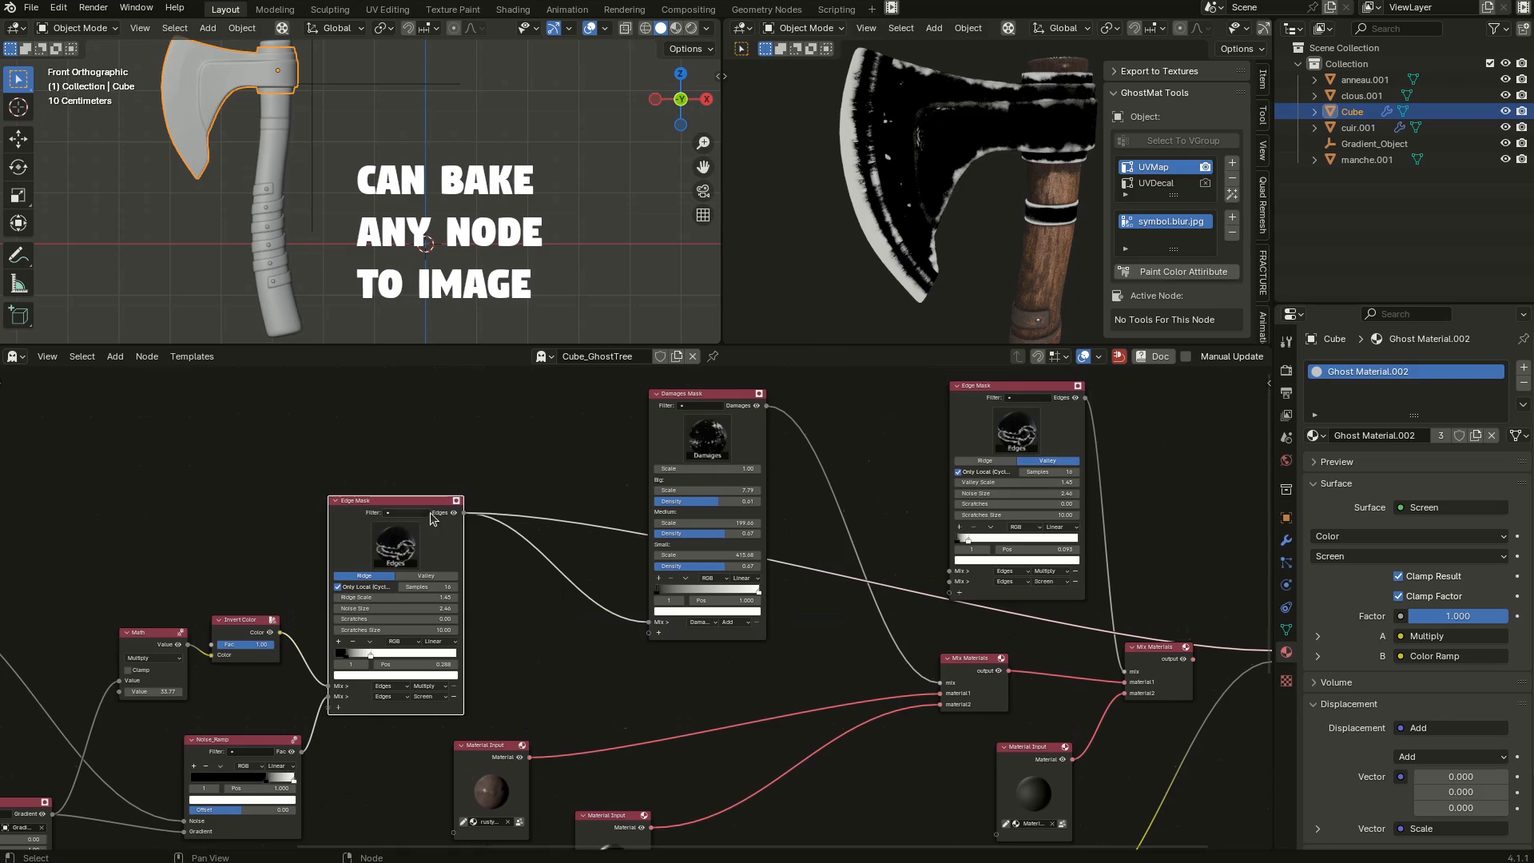
Add an Image Baker node above the ridge Edge Mask and link the mask's Edges output to its image input.
key(shift+a)
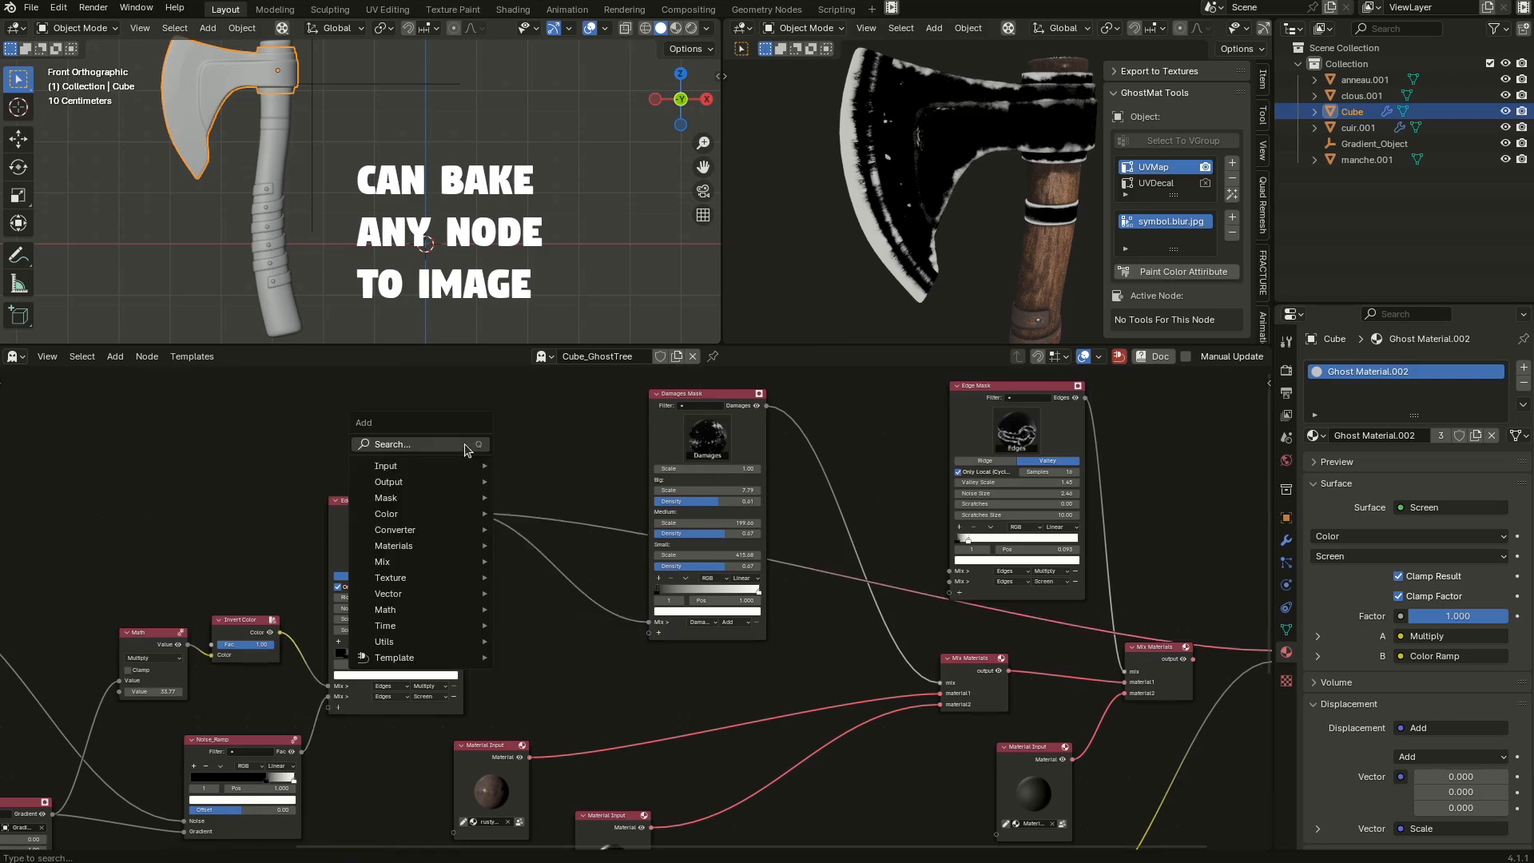
text(bake)
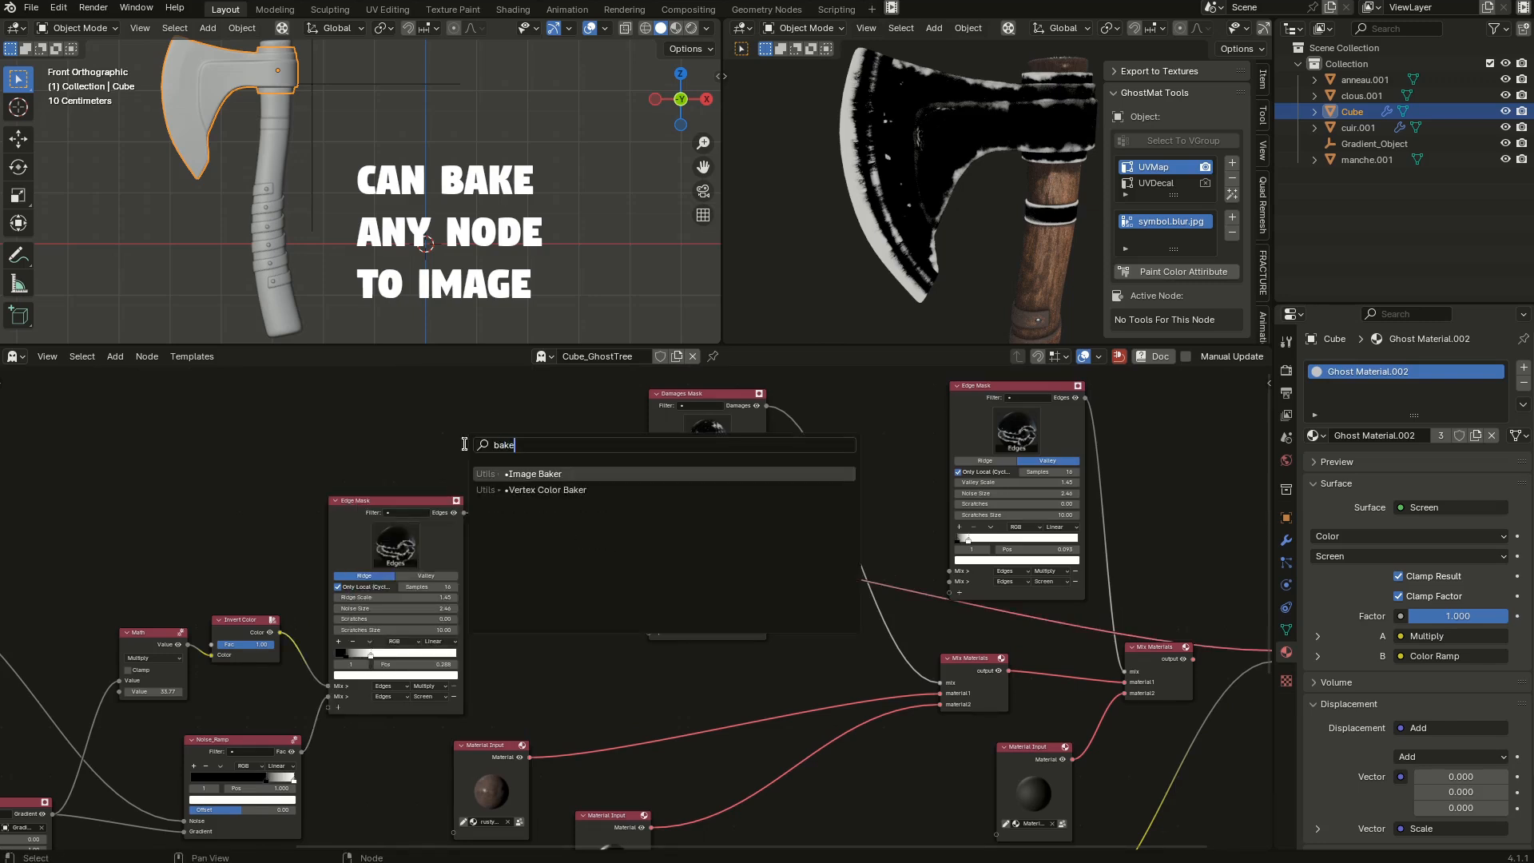
click(547, 474)
click(493, 408)
scroll(484, 490, up, 3)
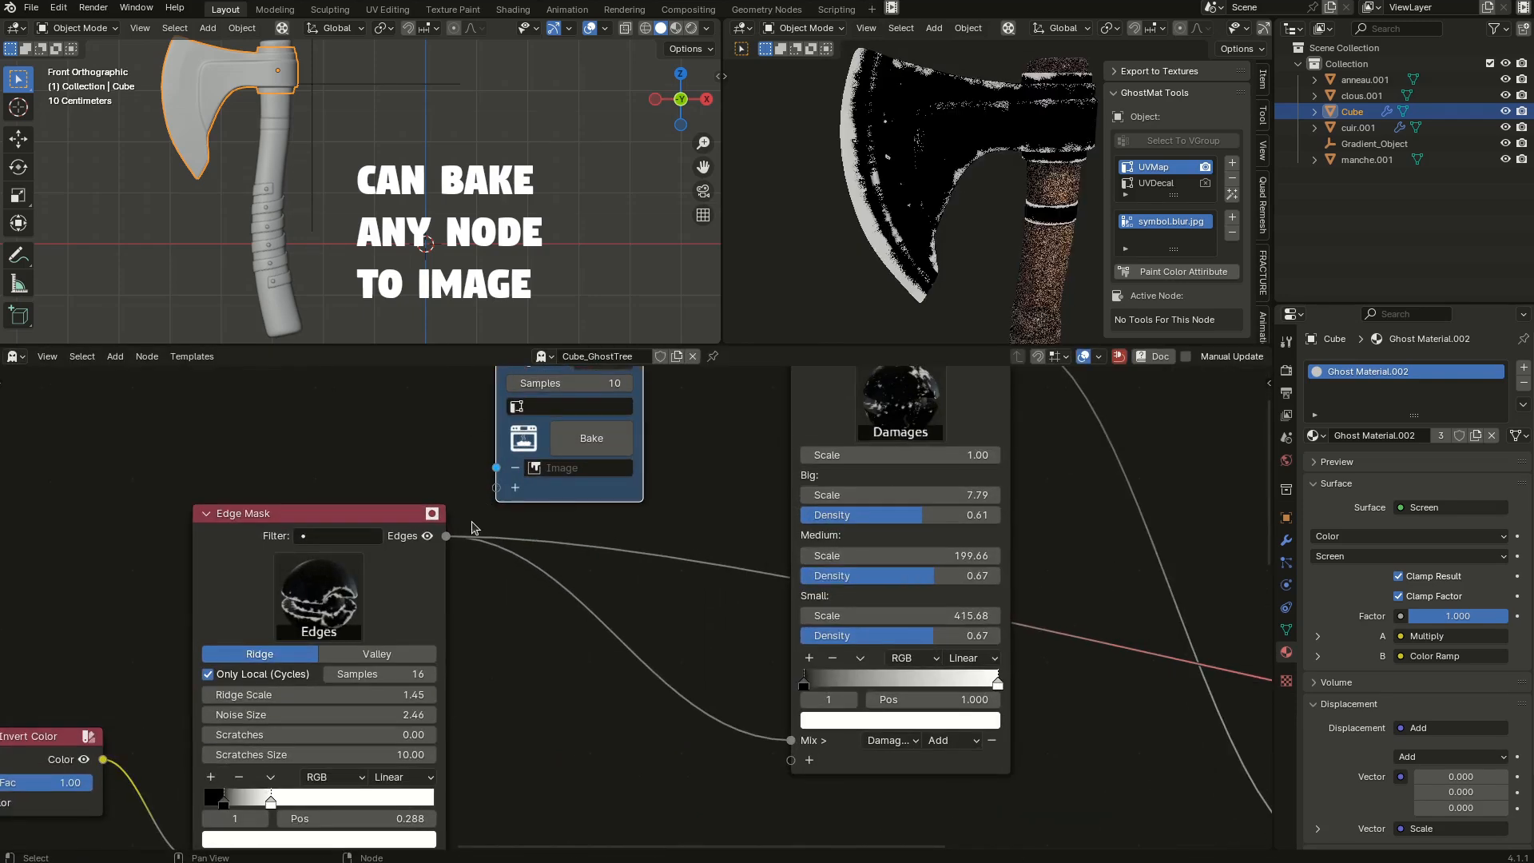
drag(445, 535, 496, 467)
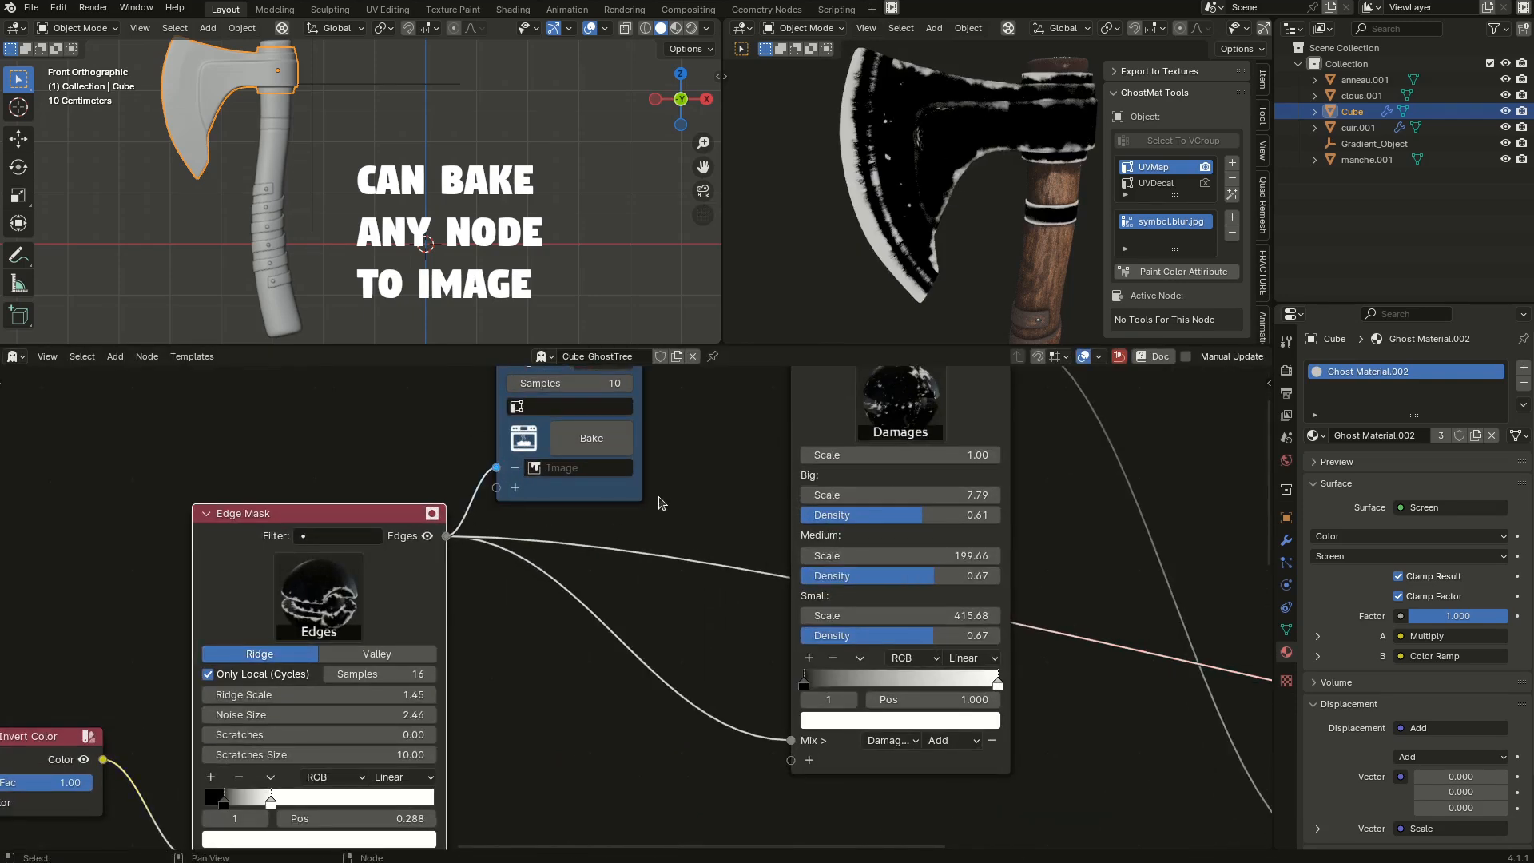
Set the Texture Baker's samples to 128 and bake the ridge edge mask to an image.
middle_drag(665, 453, 580, 573)
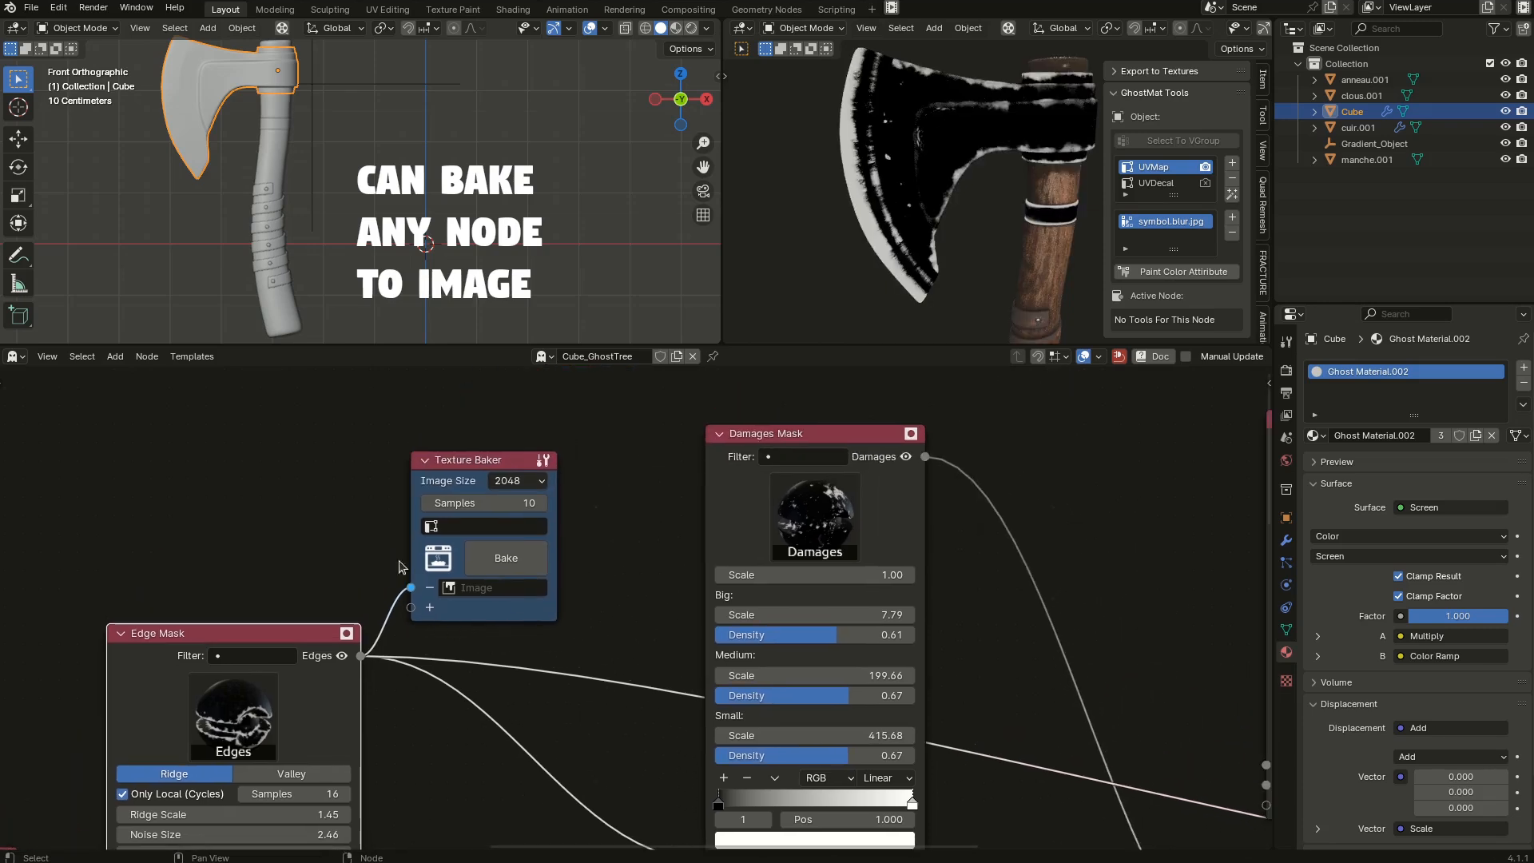
double_click(492, 503)
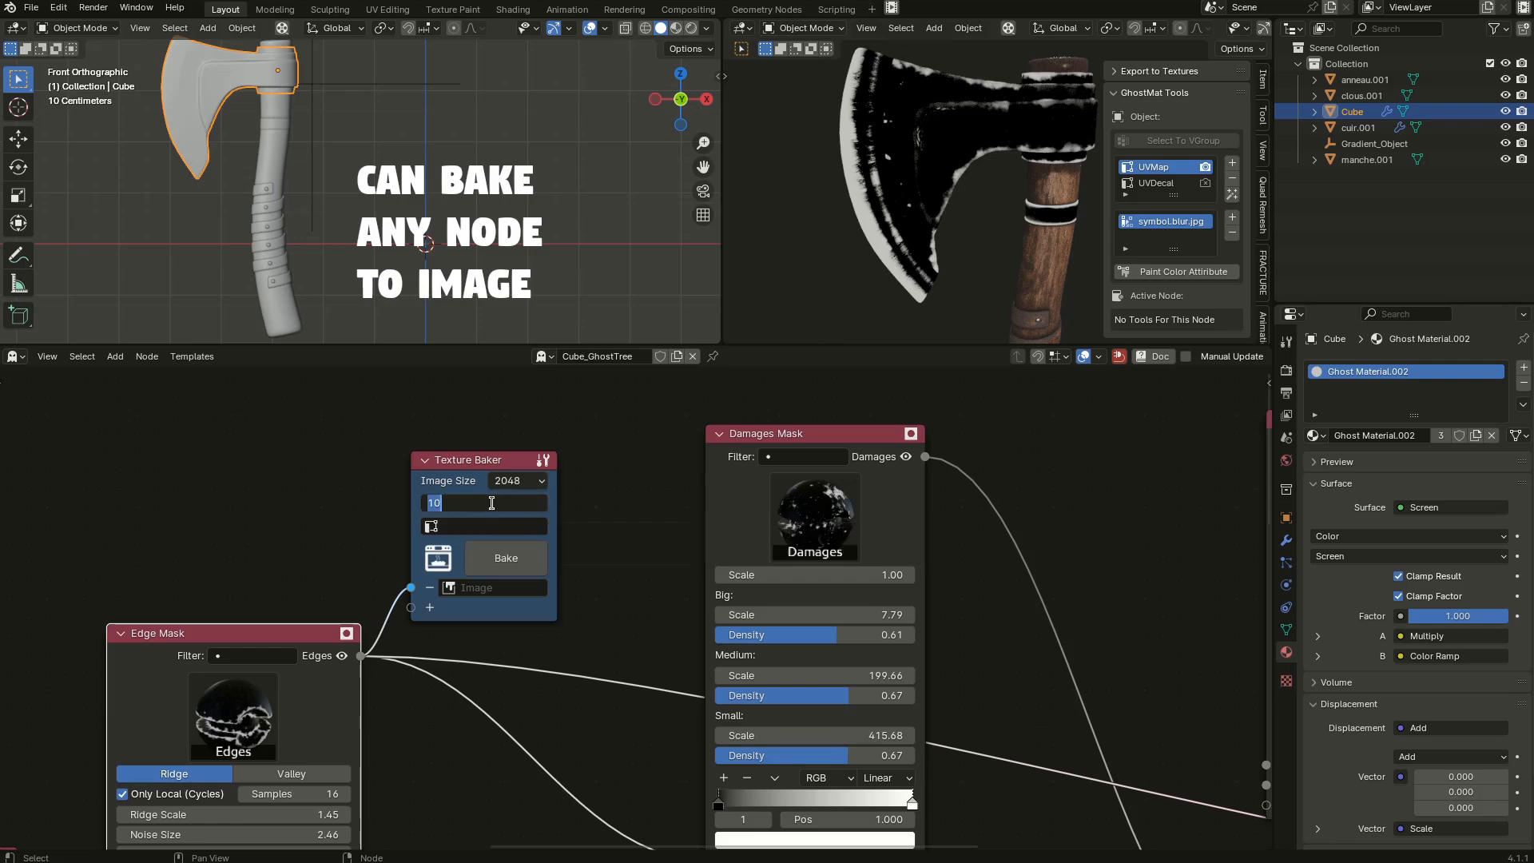
text(128)
key(Return)
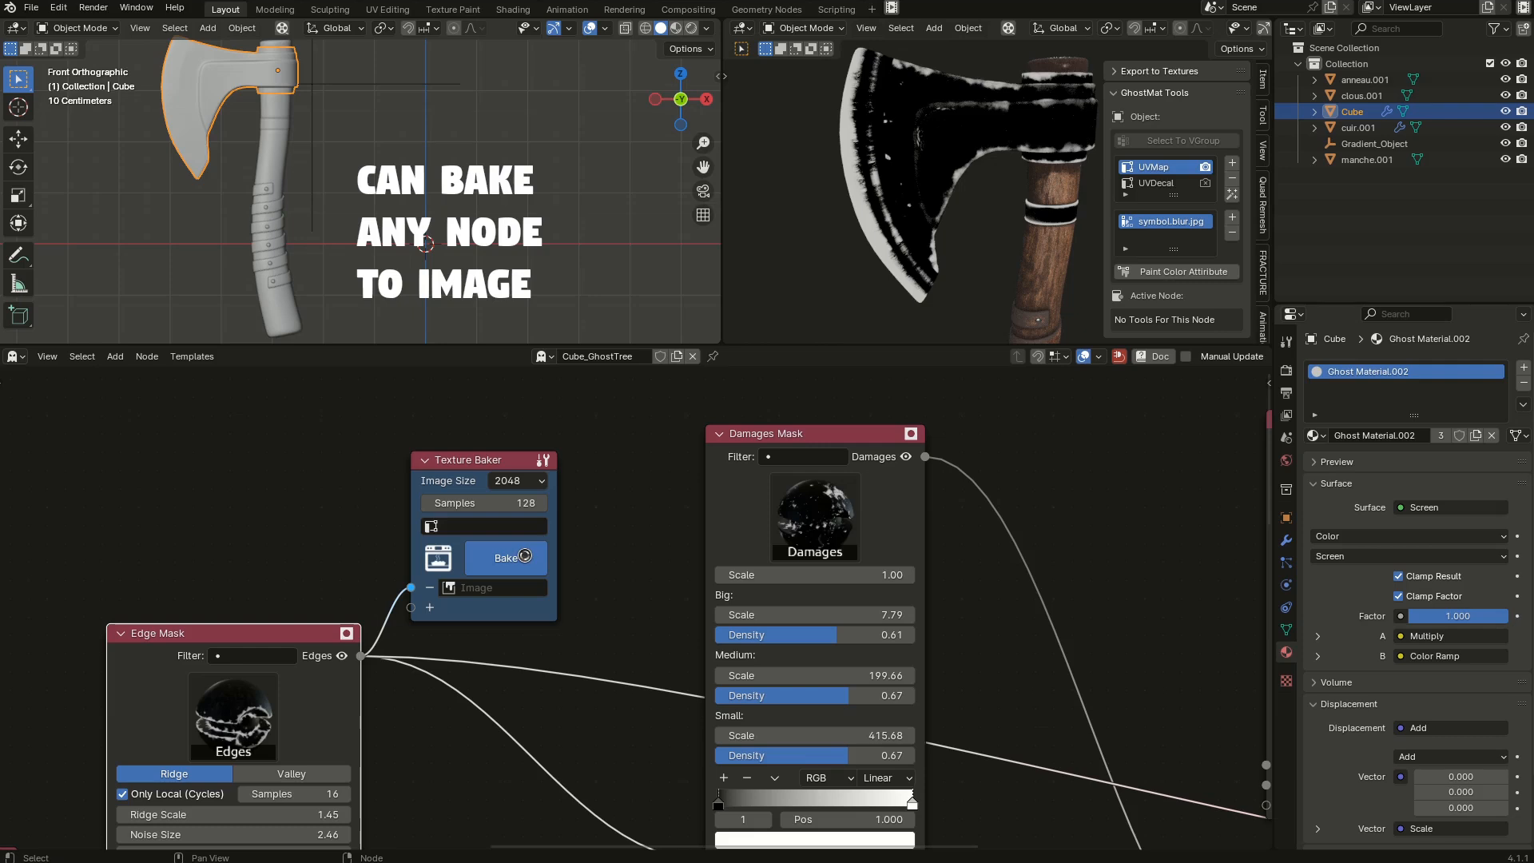
click(525, 557)
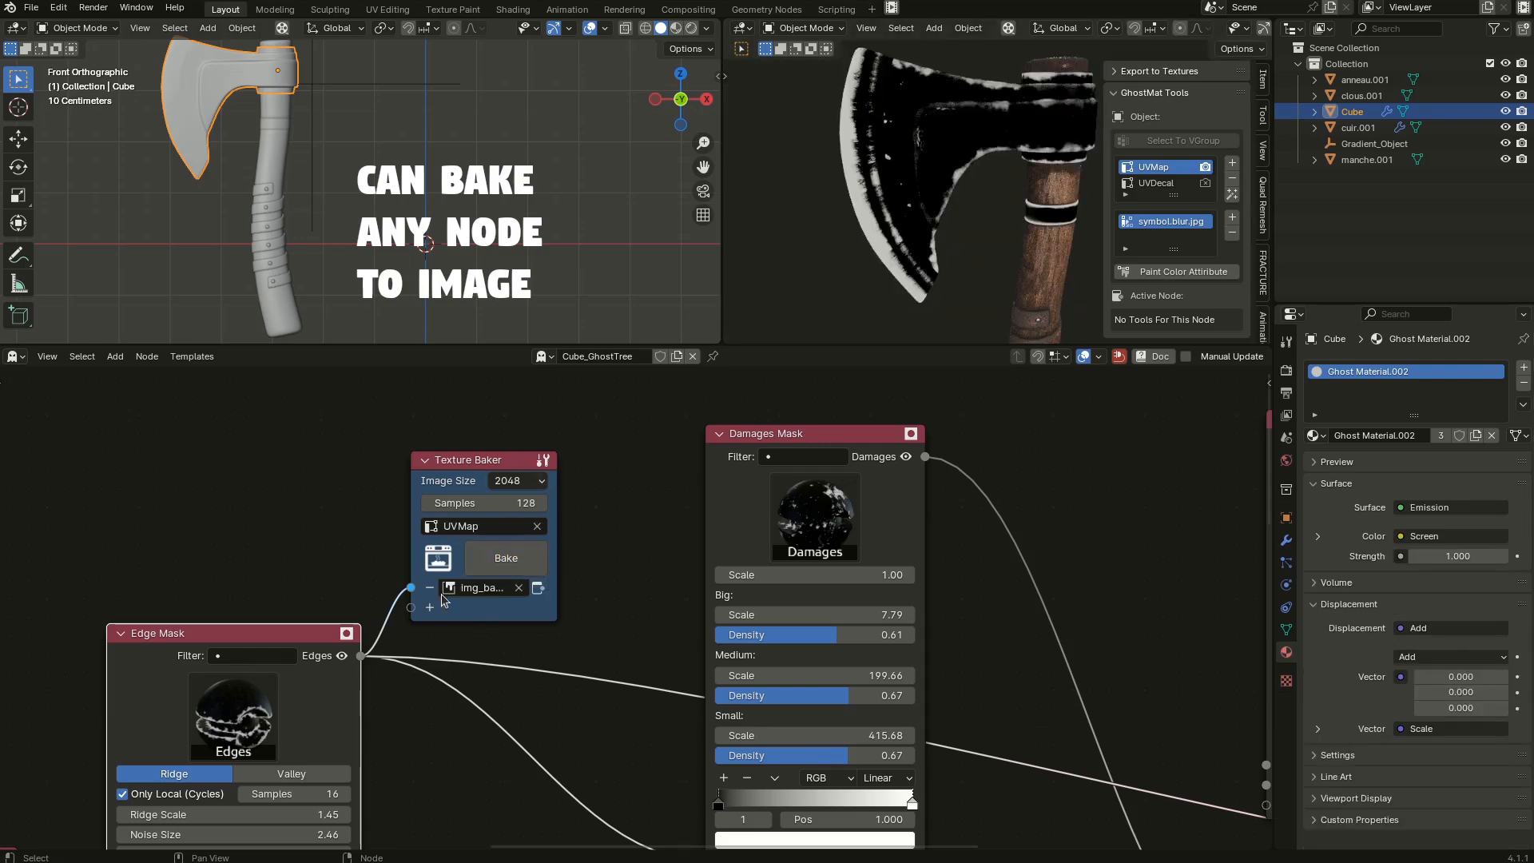
Create an Image Texture node from the baked image and place it with its UV Map above the ridge Edge Mask.
click(539, 590)
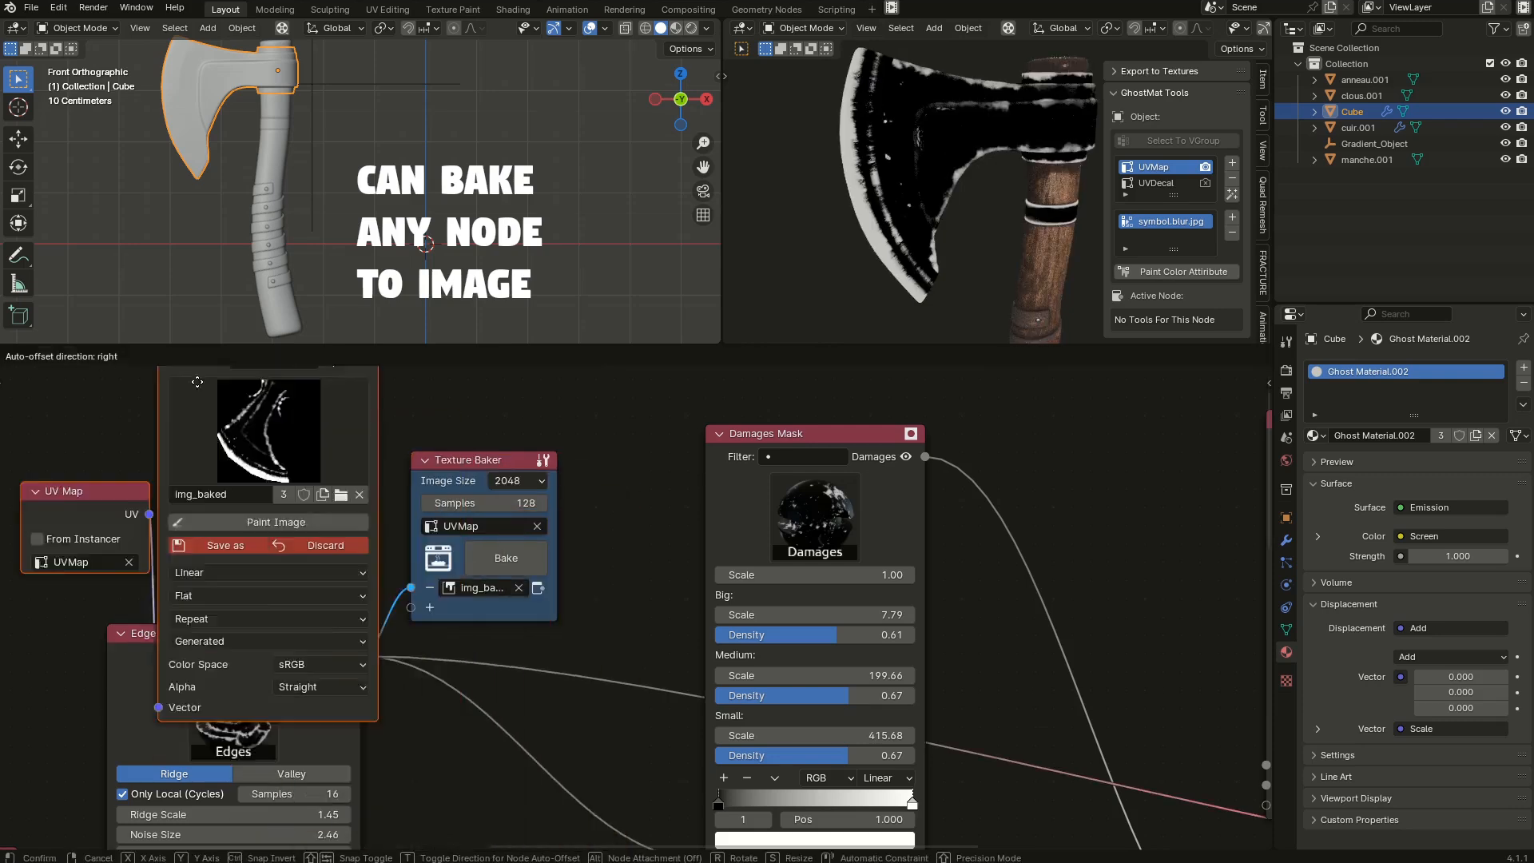
click(254, 415)
scroll(248, 559, down, 2)
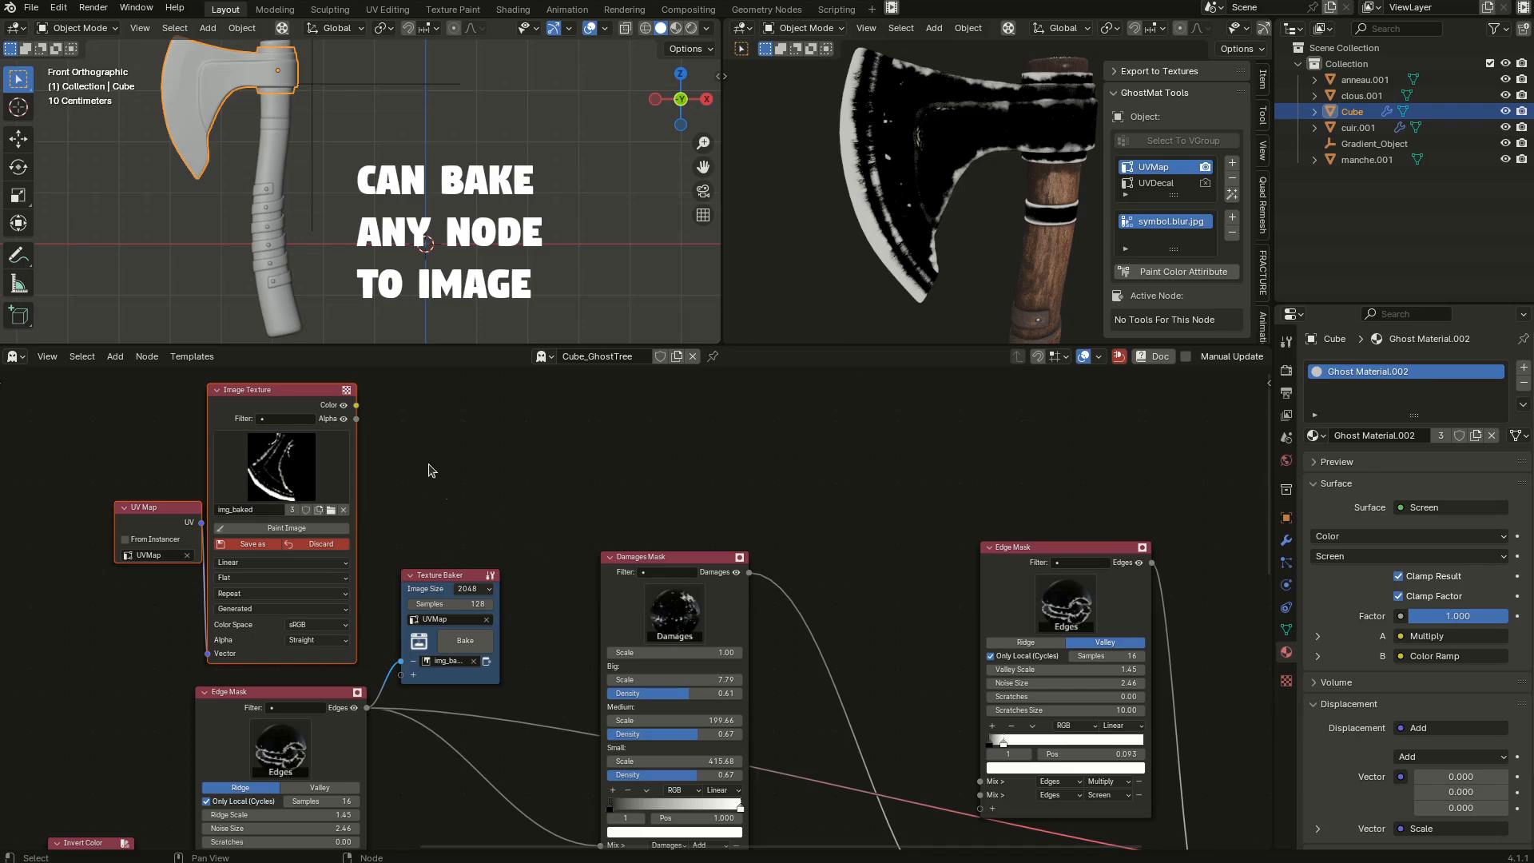
Move the Damages Mask node higher and preview the baked Image Texture's Color output on the axe head.
drag(653, 563, 714, 424)
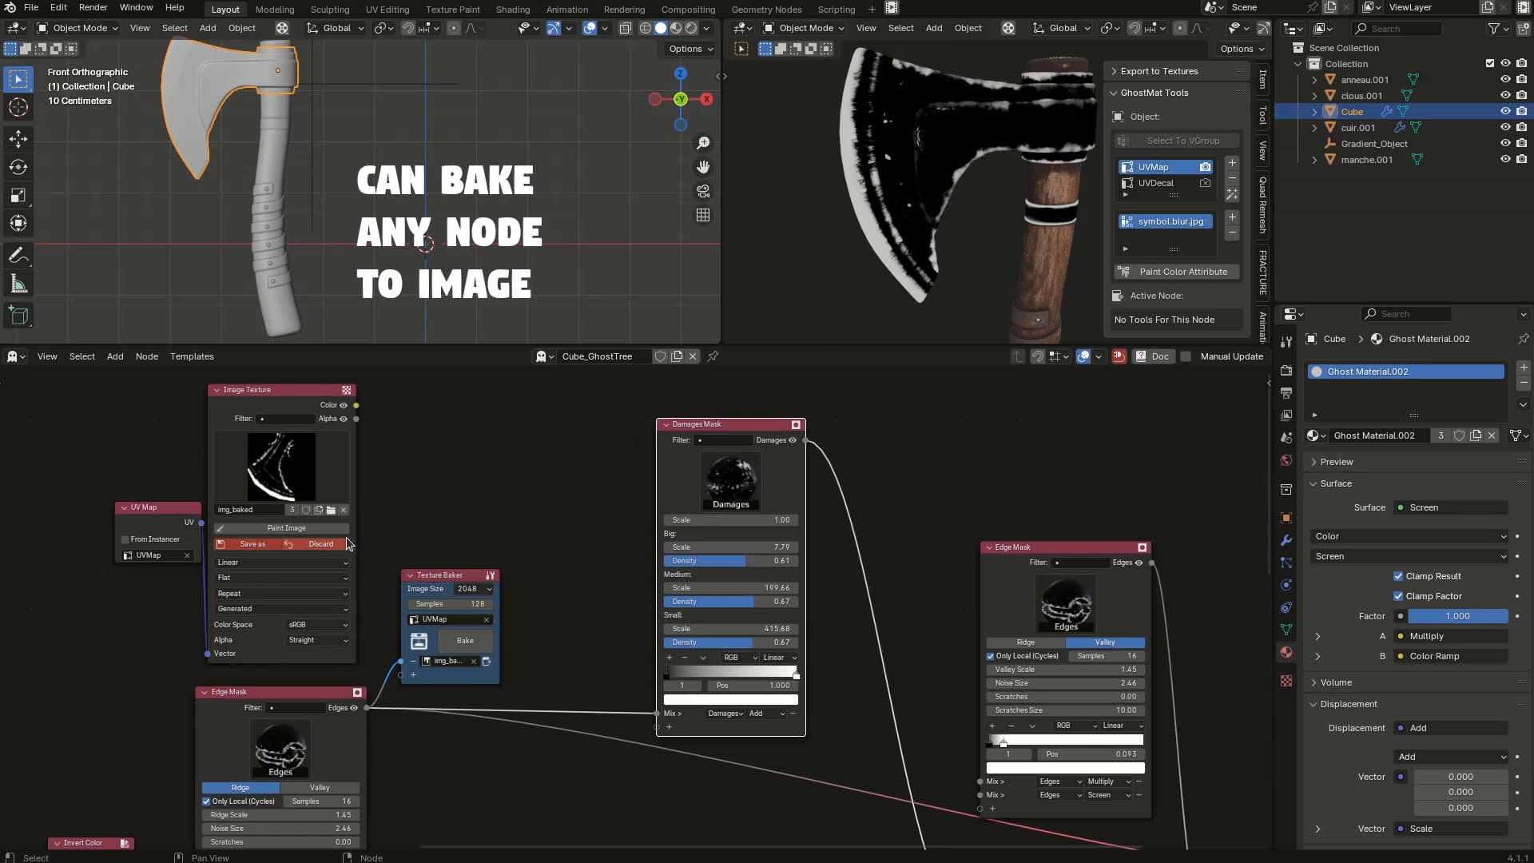
ctrl+shift+click(345, 413)
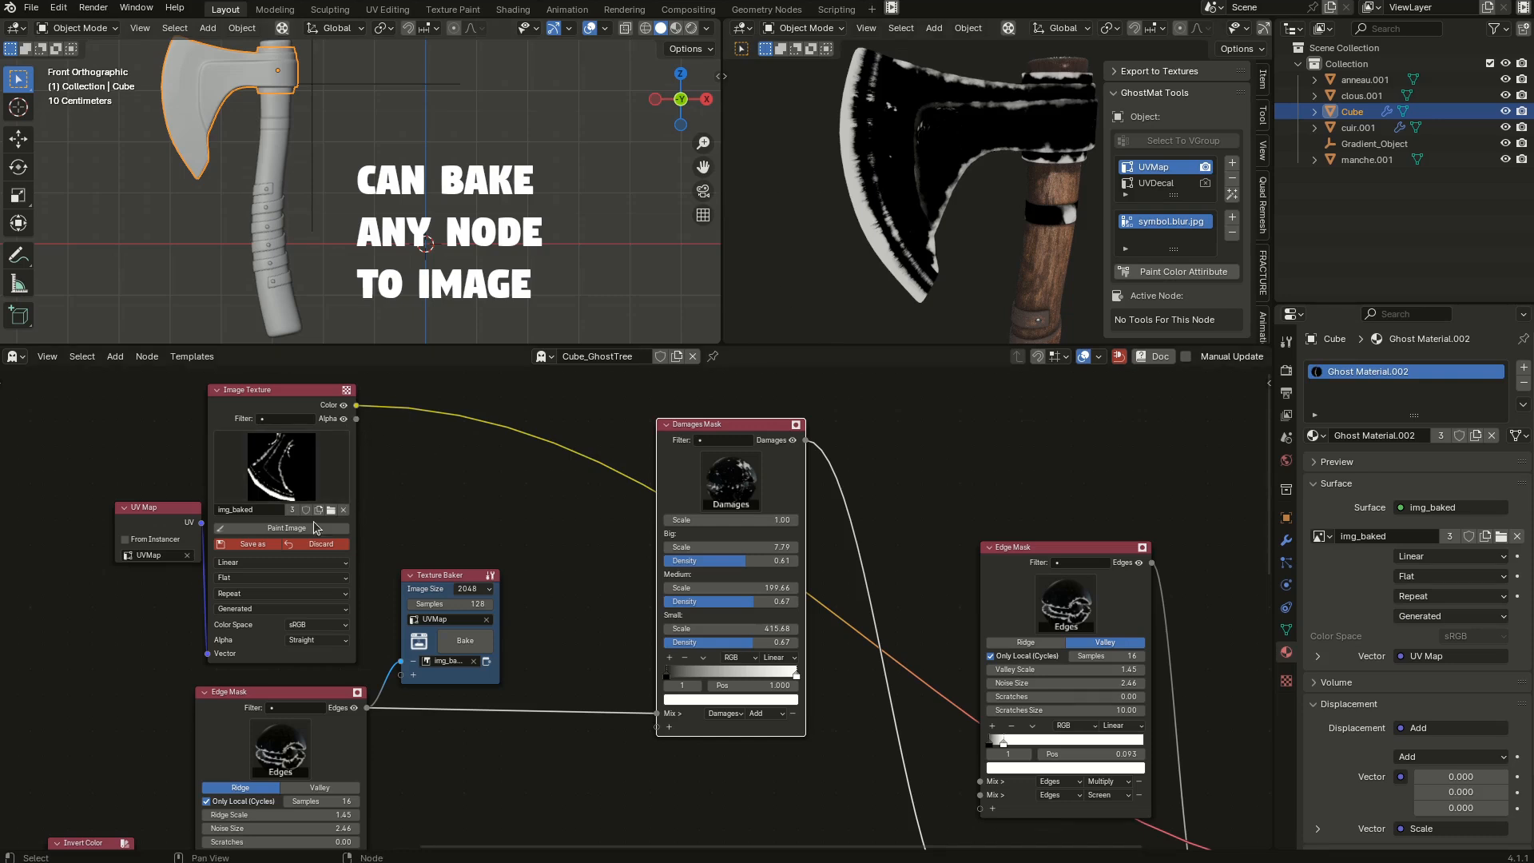
Save the baked image as blablabla.png in the textures folder.
click(268, 544)
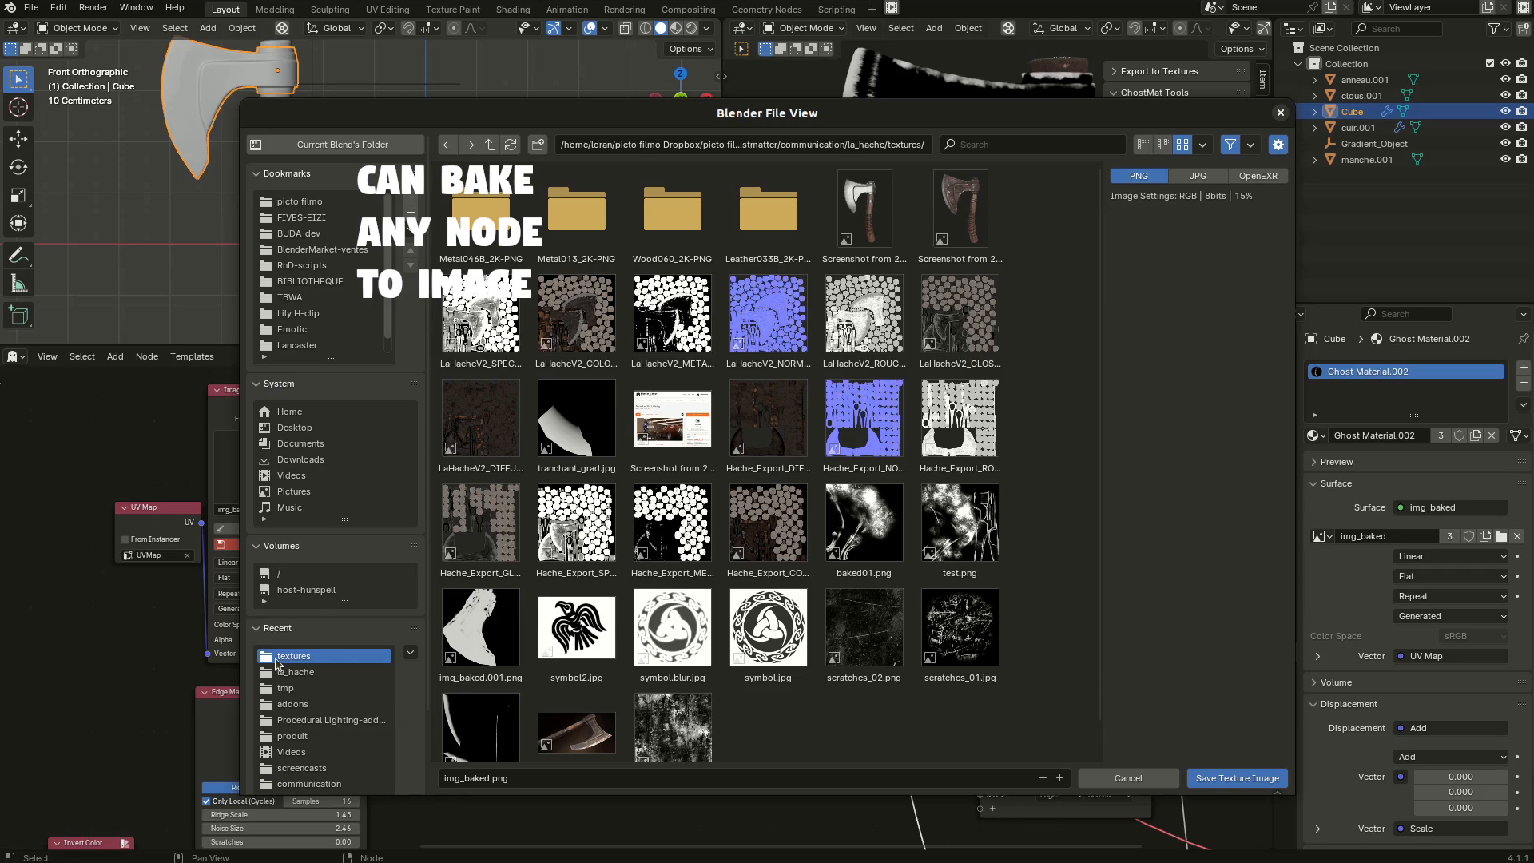
click(596, 777)
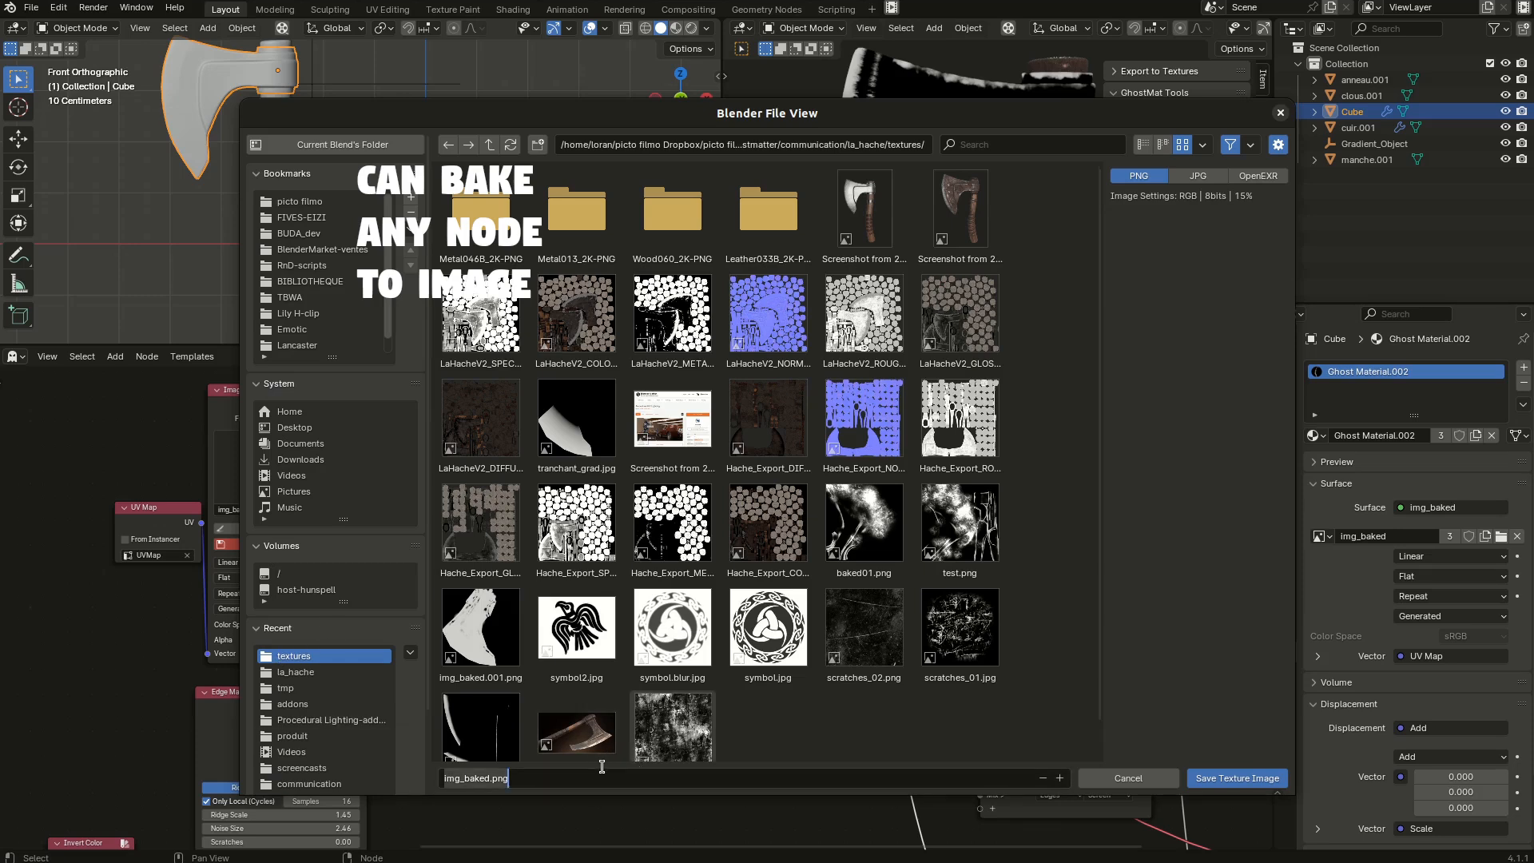
text(blablabla)
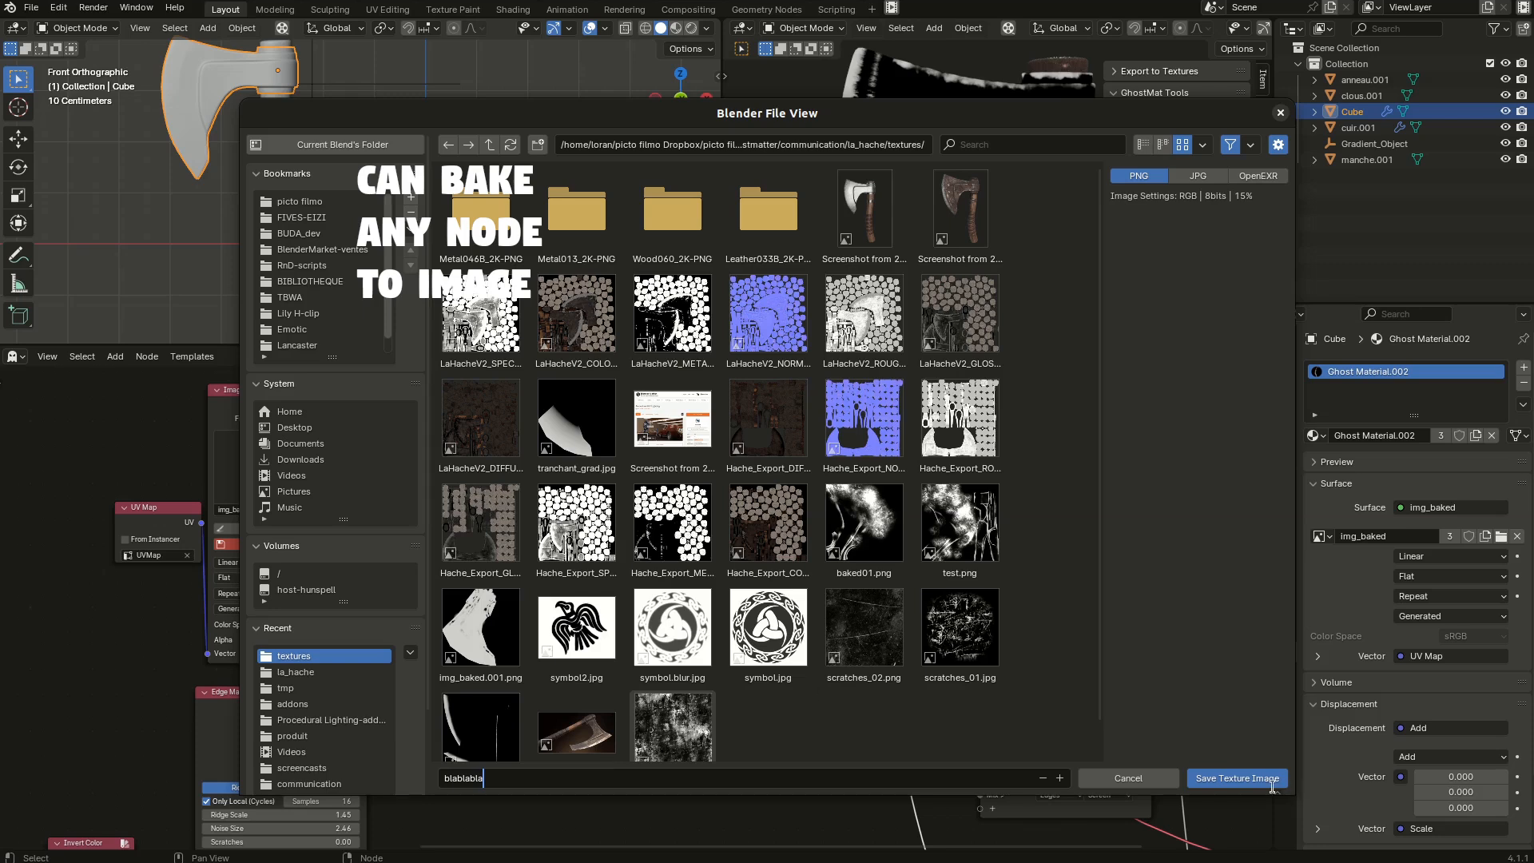
click(1272, 787)
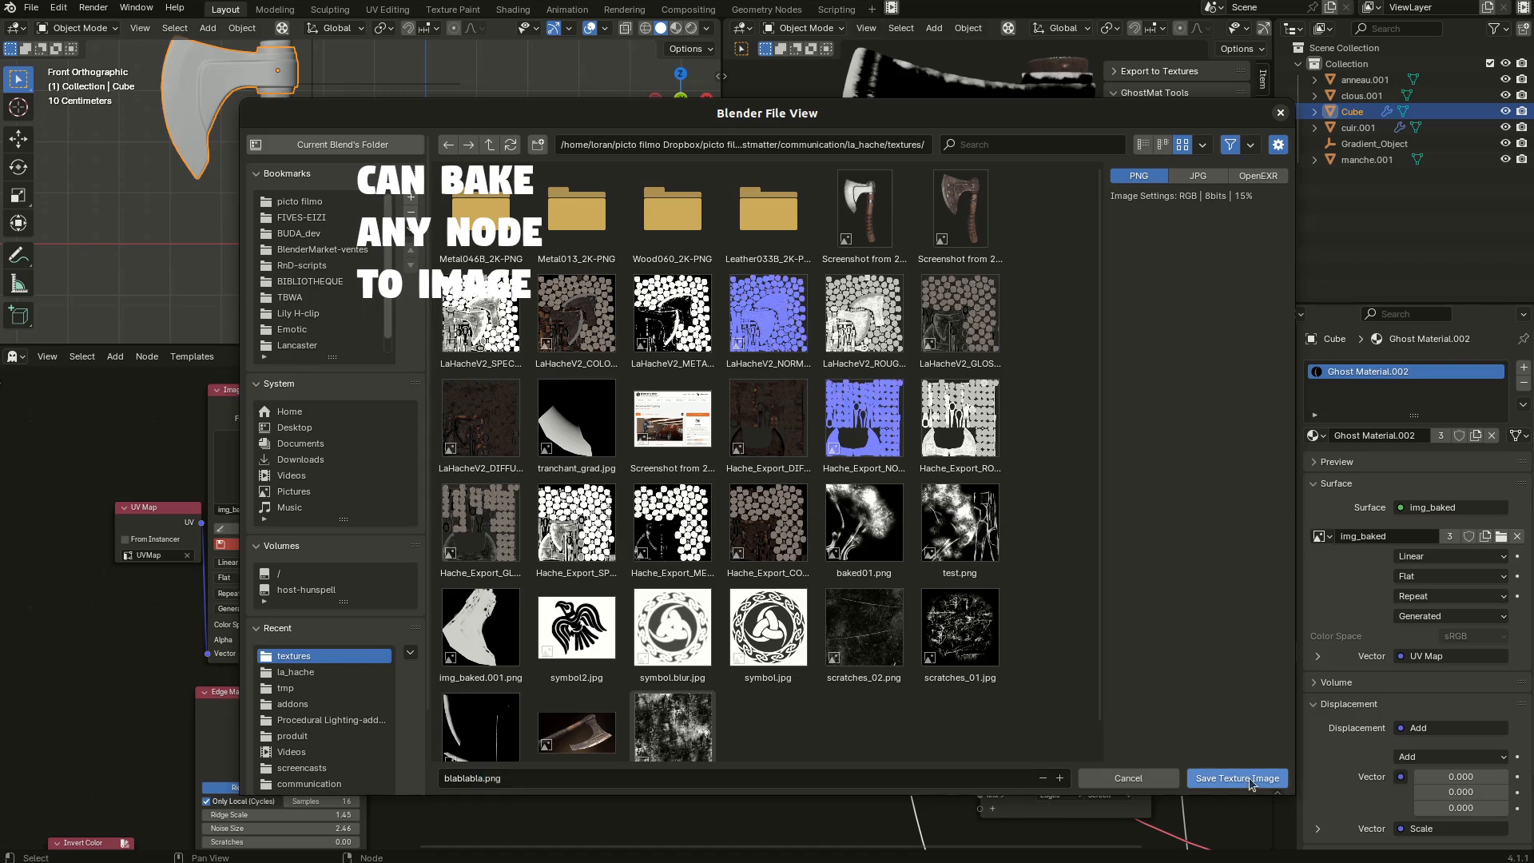
Move the baked Image Texture and UV Map nodes slightly up and link the texture's Color to the Damages Mask's Mix input.
scroll(396, 562, up, 1)
scroll(395, 562, down, 2)
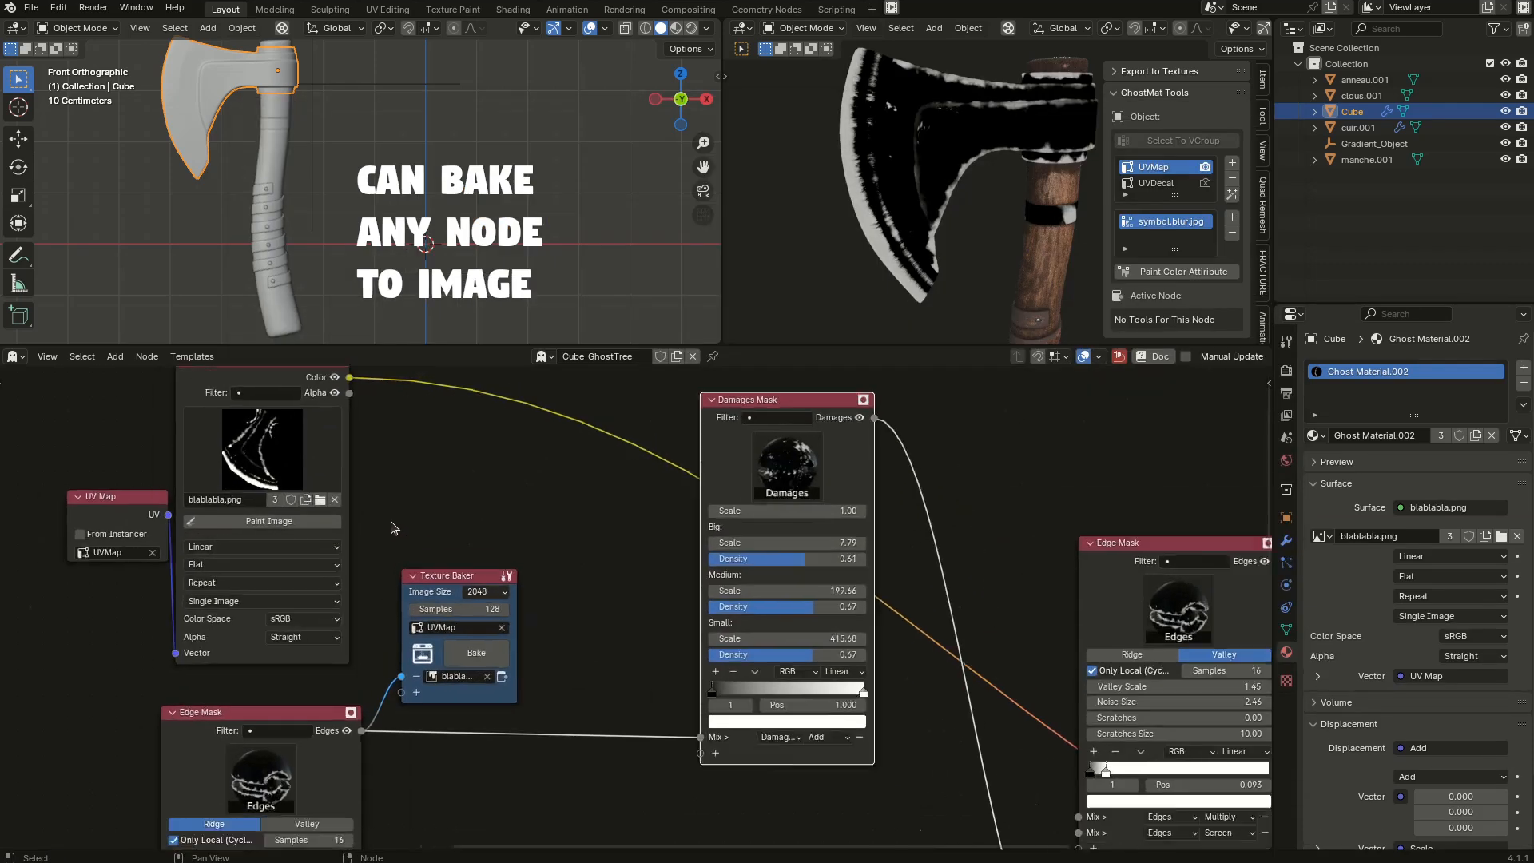
scroll(413, 656, down, 1)
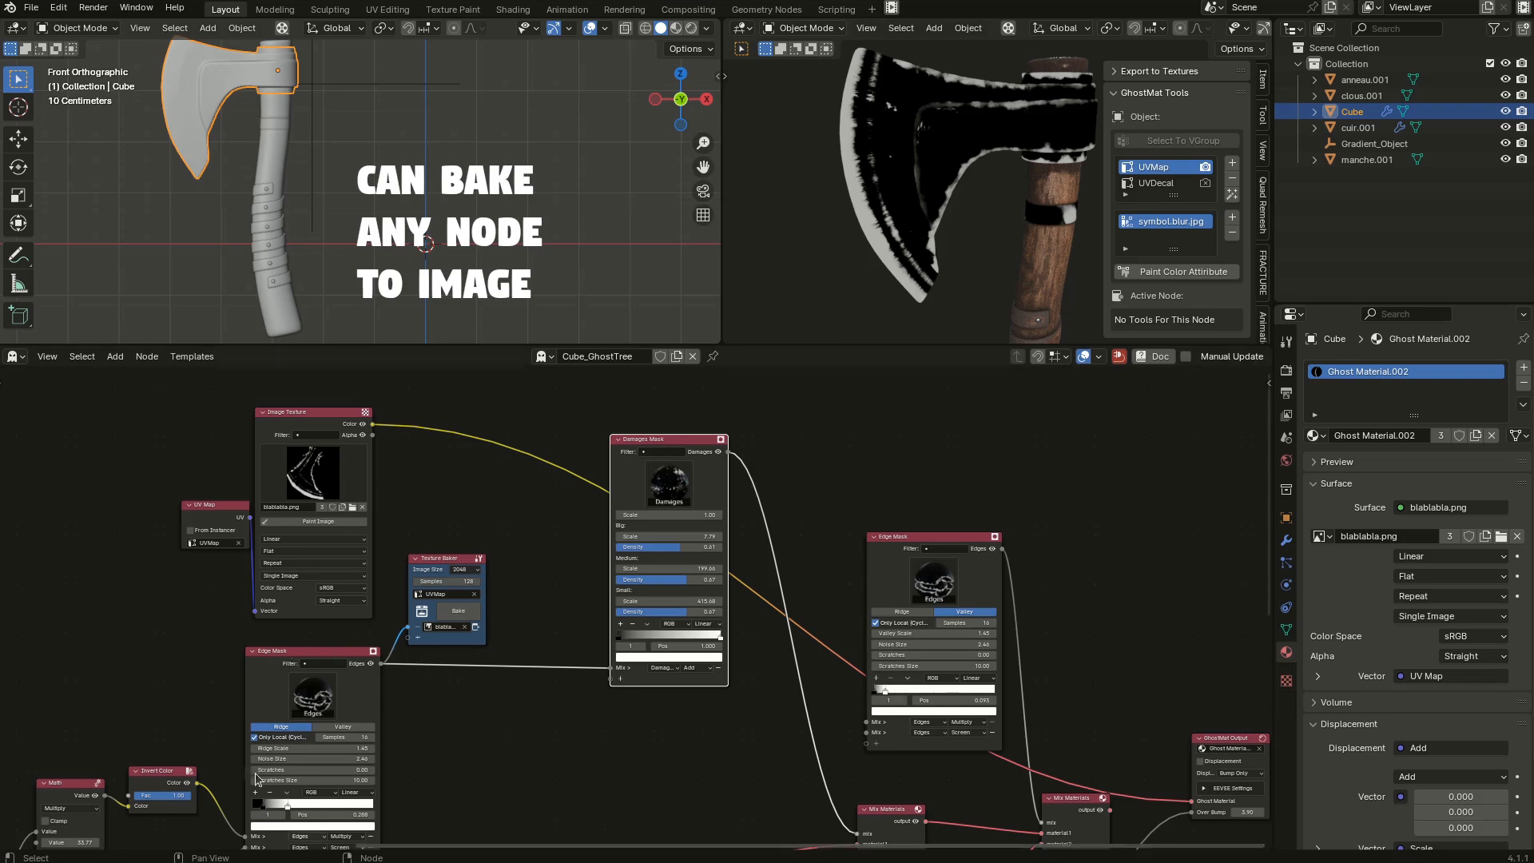
drag(182, 453, 301, 523)
key(g)
click(299, 494)
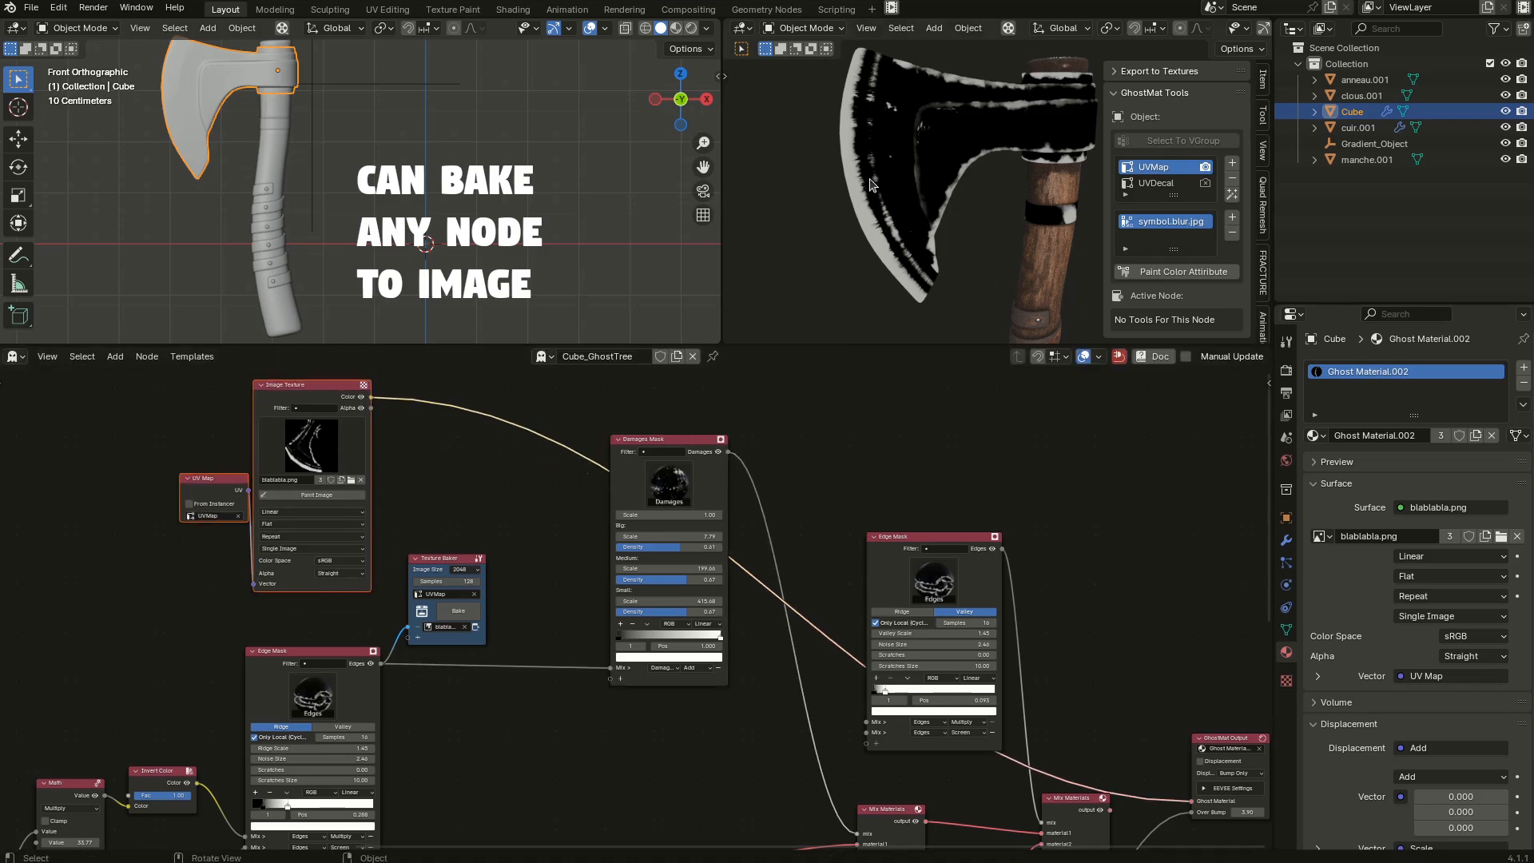
scroll(882, 204, up, 6)
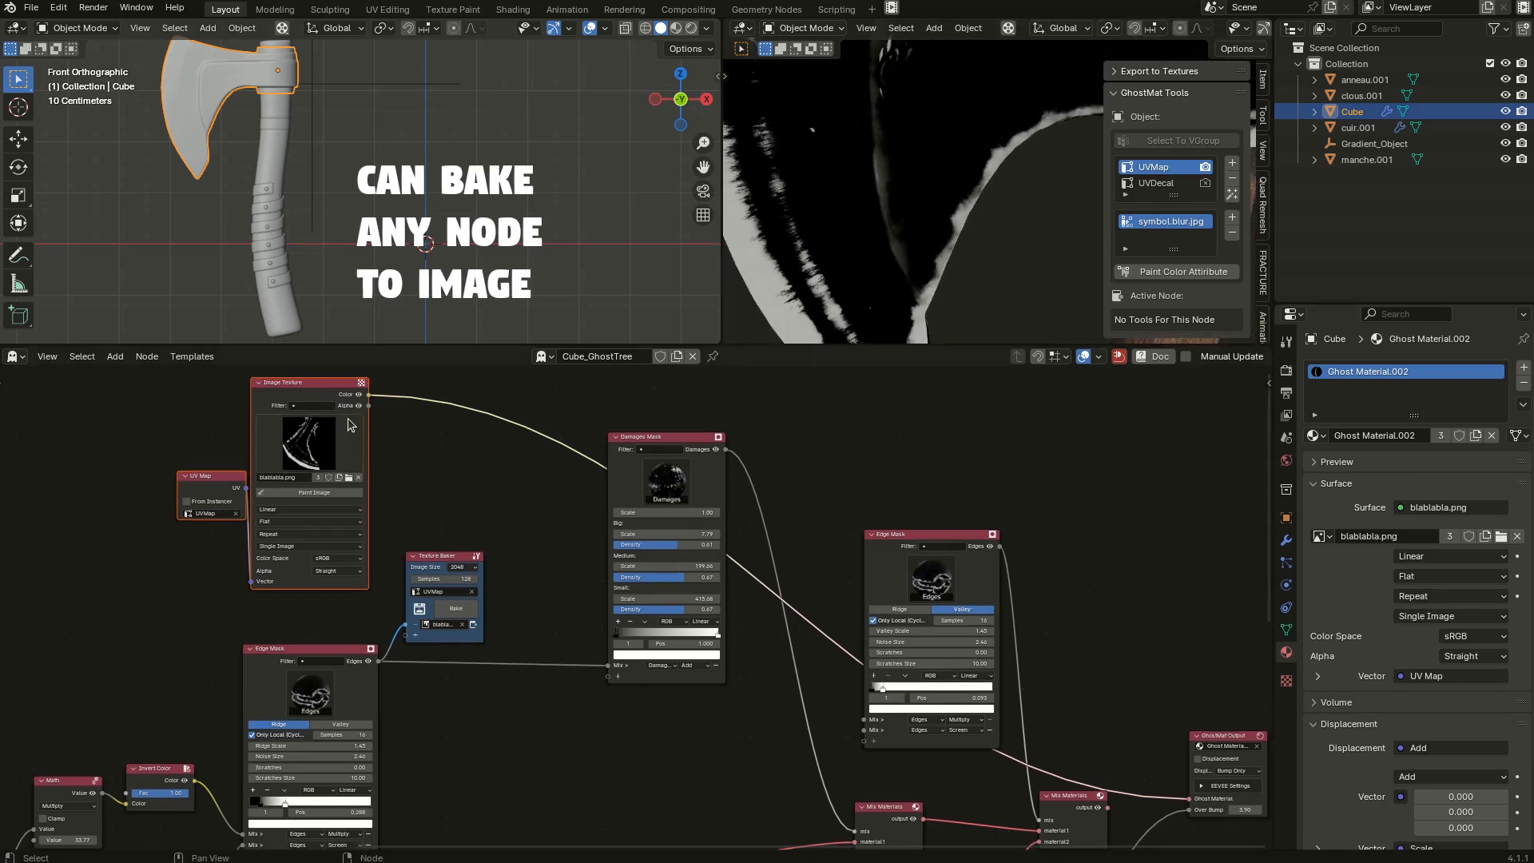
drag(370, 397, 608, 665)
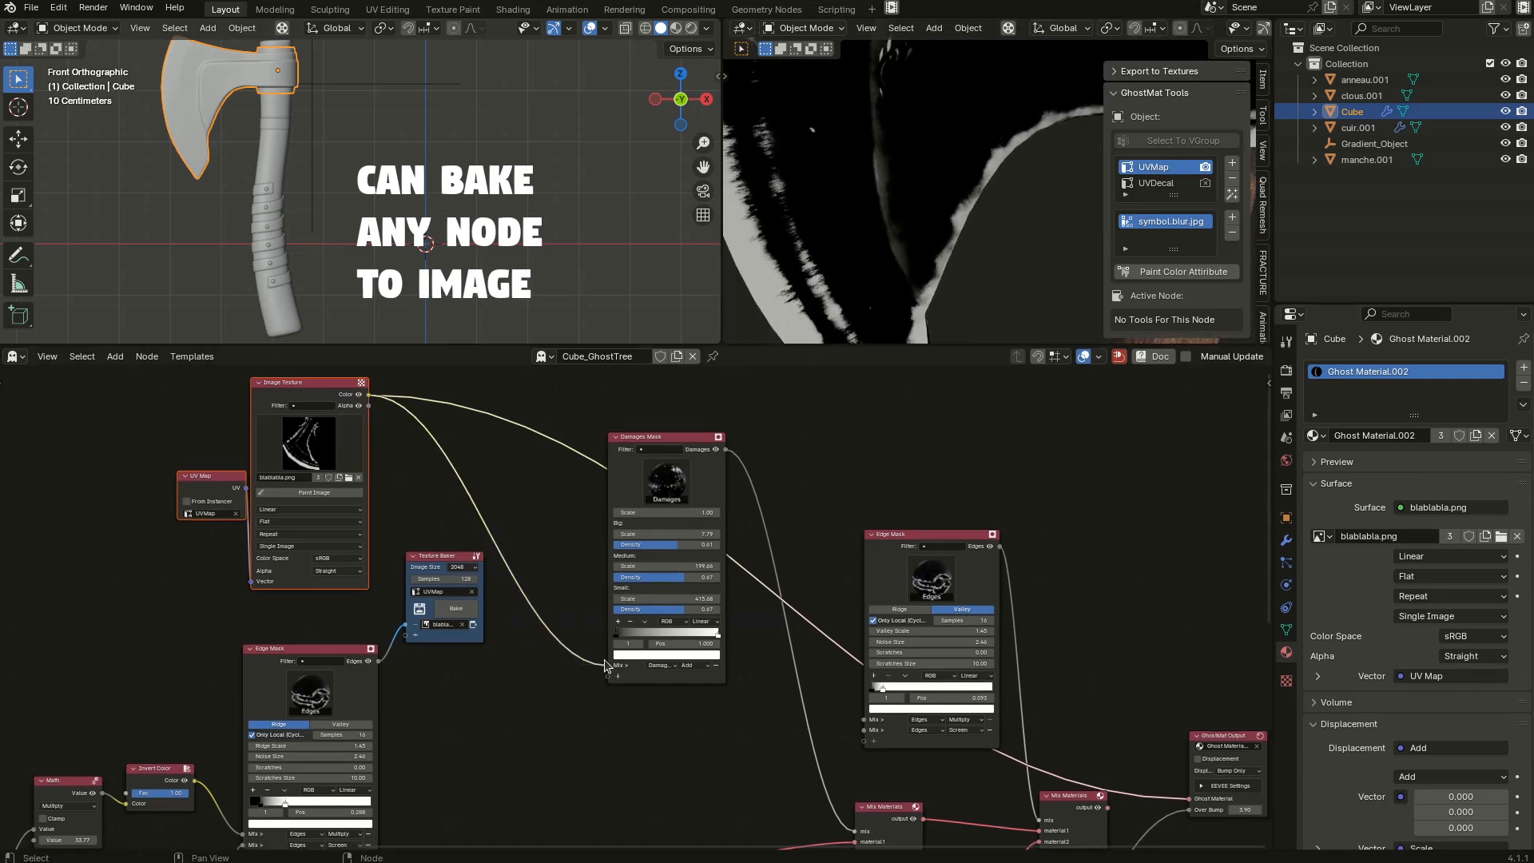
Output the last Mix Materials node as the displayed material and inspect the axe head around the engraved symbol.
scroll(520, 708, down, 2)
middle_drag(701, 540, 446, 442)
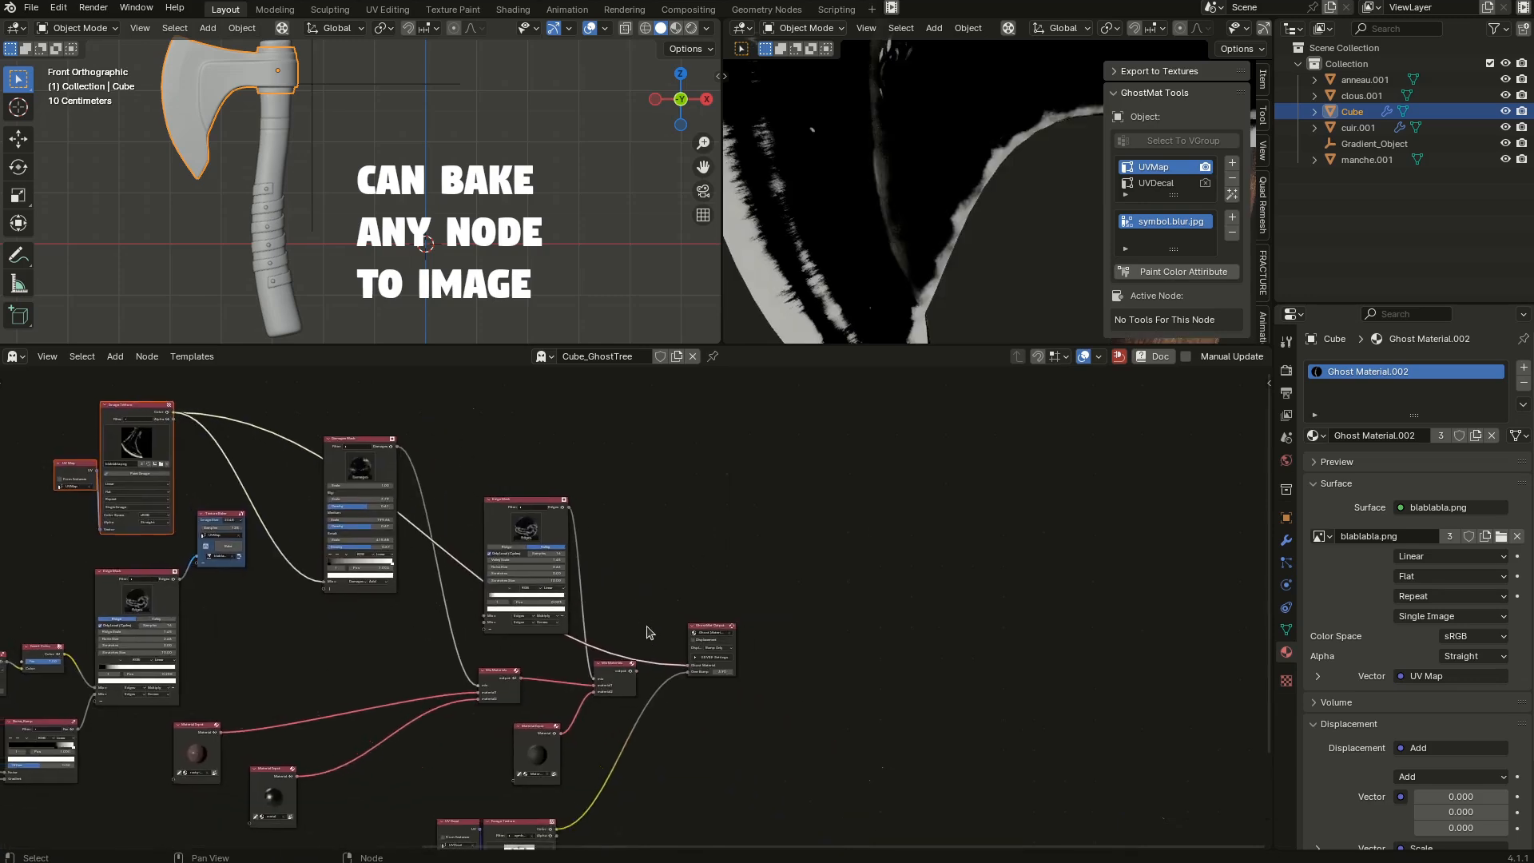
ctrl+shift+click(620, 664)
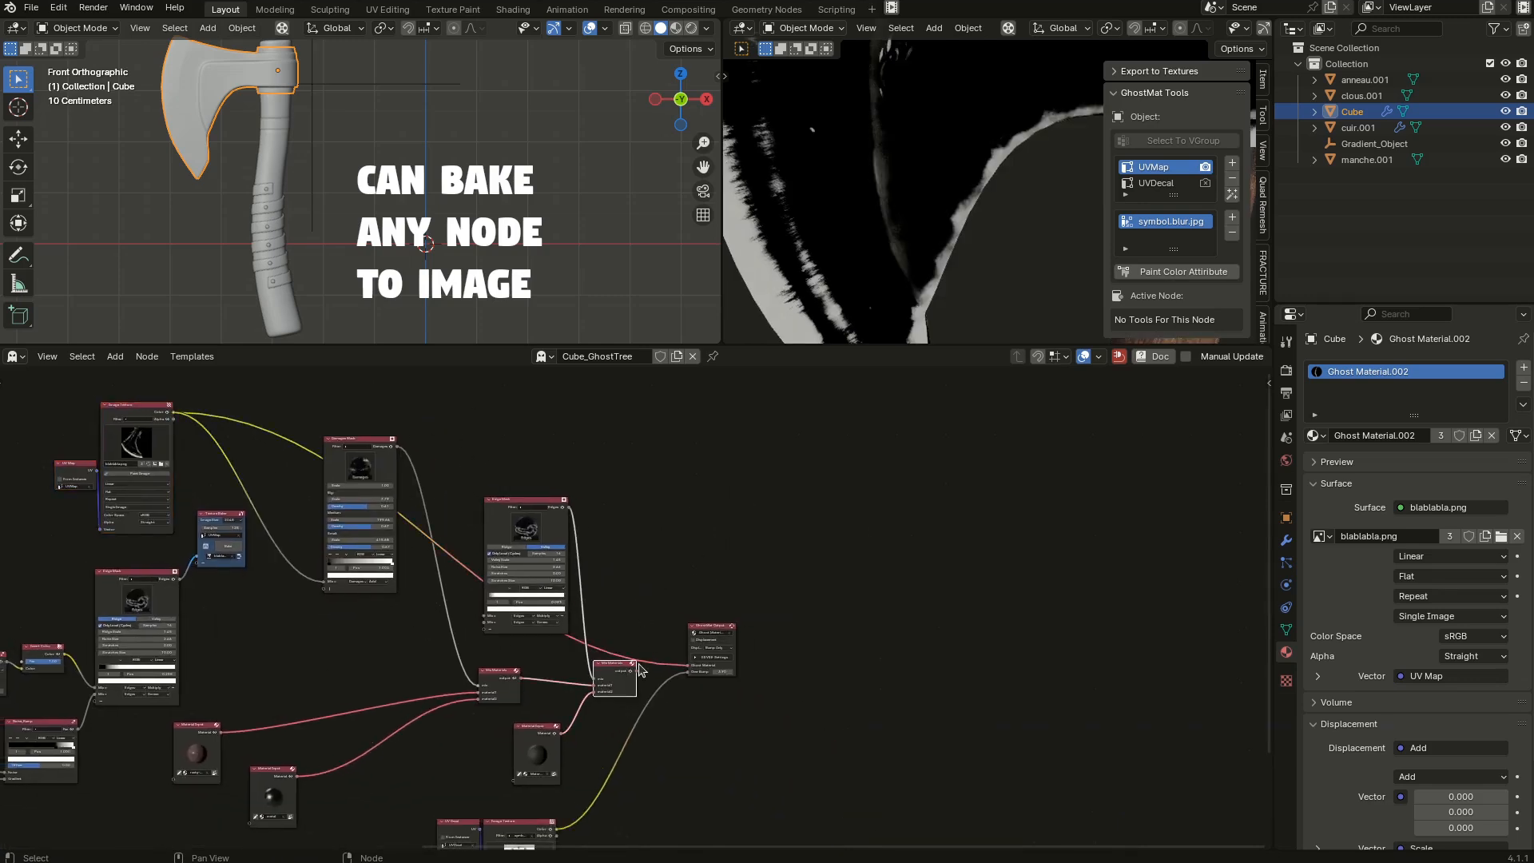
click(628, 600)
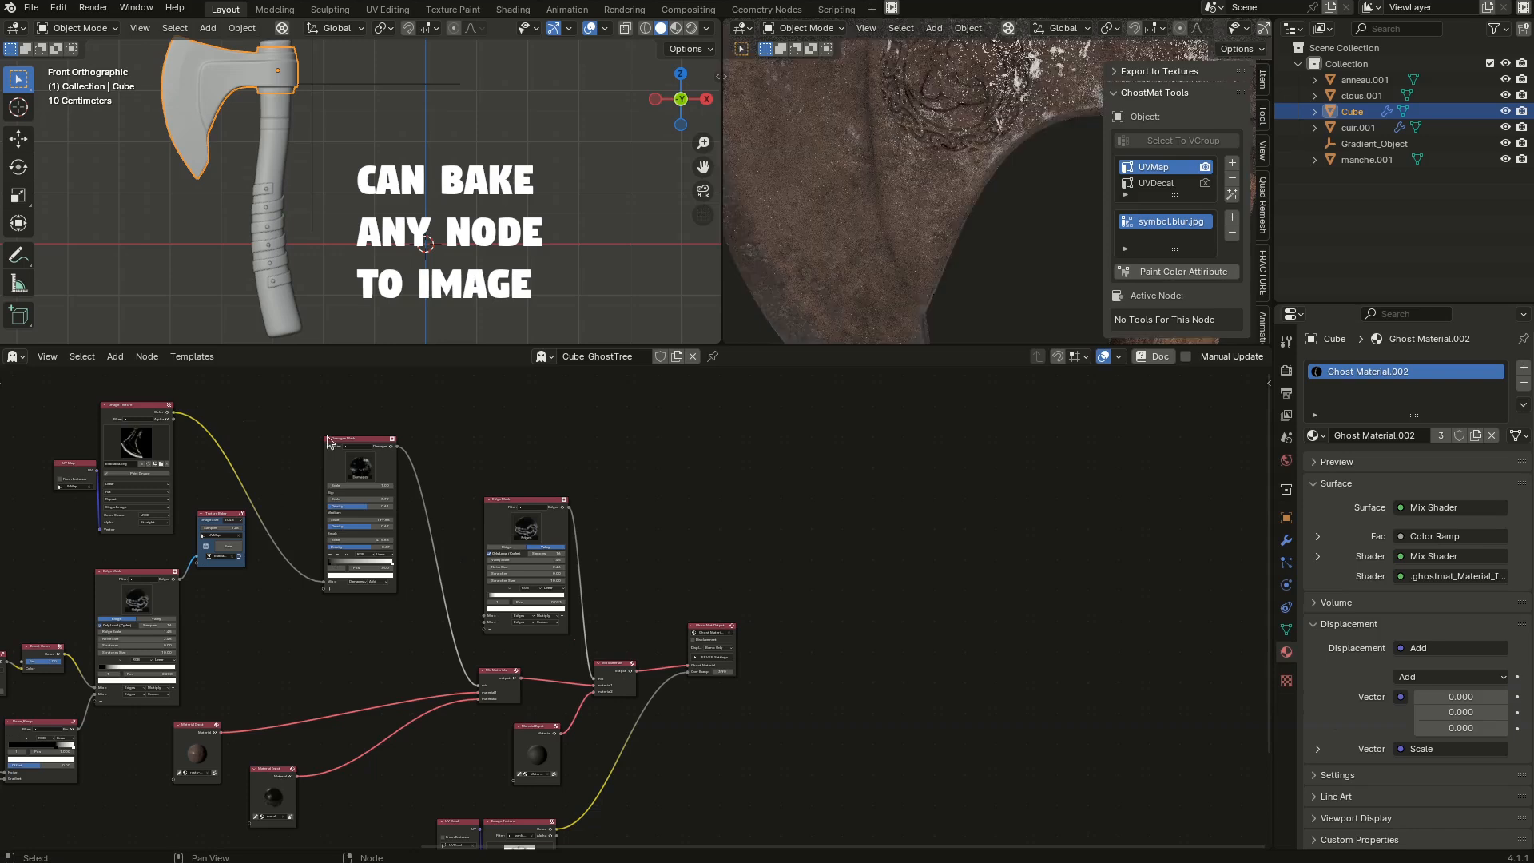
scroll(837, 198, down, 3)
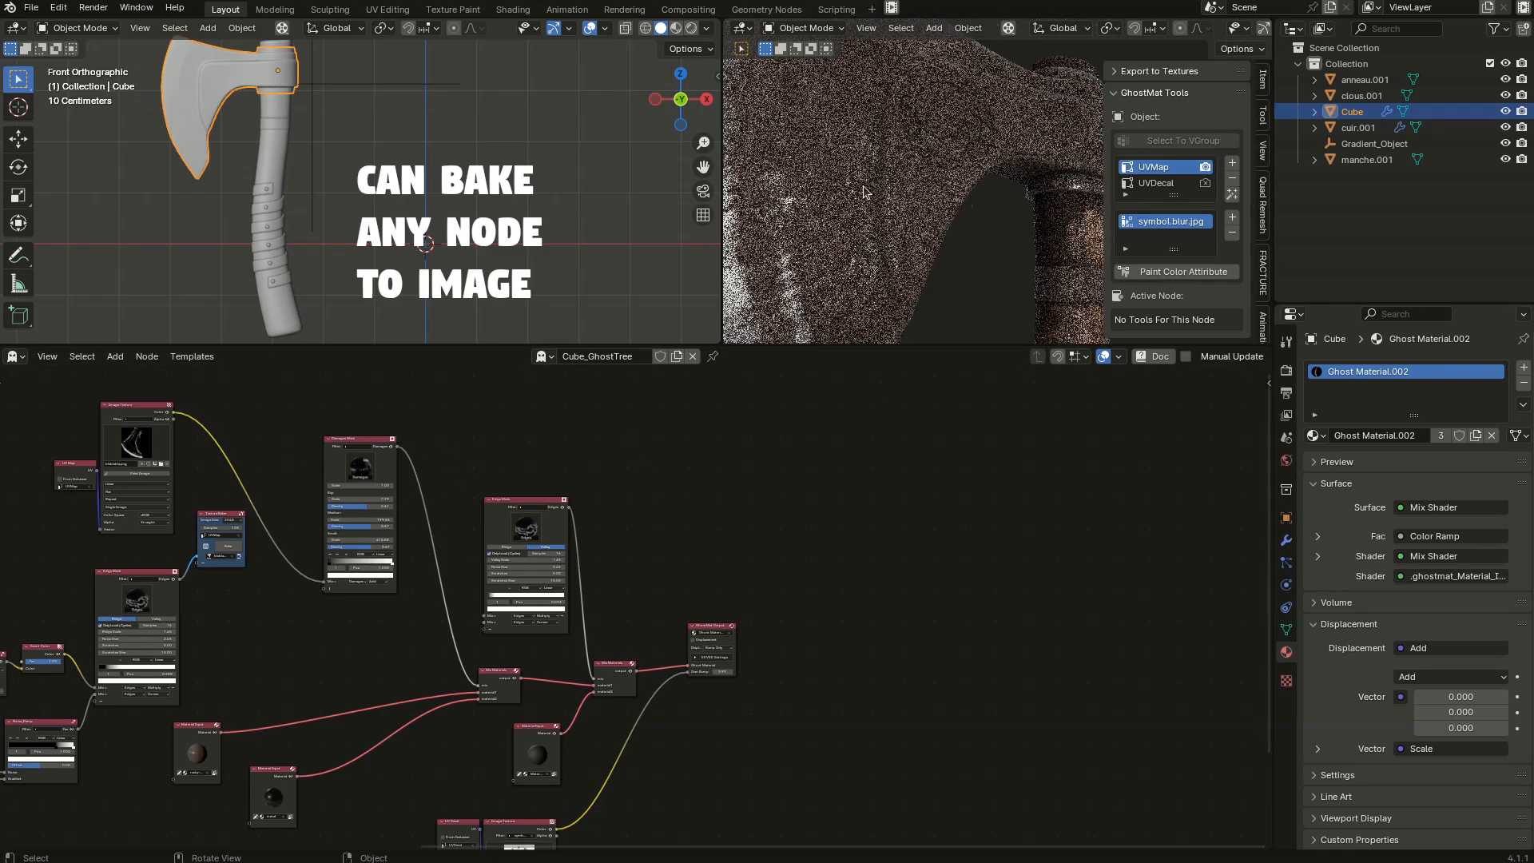
scroll(887, 132, down, 3)
shift+middle_drag(888, 128, 911, 190)
scroll(910, 192, up, 3)
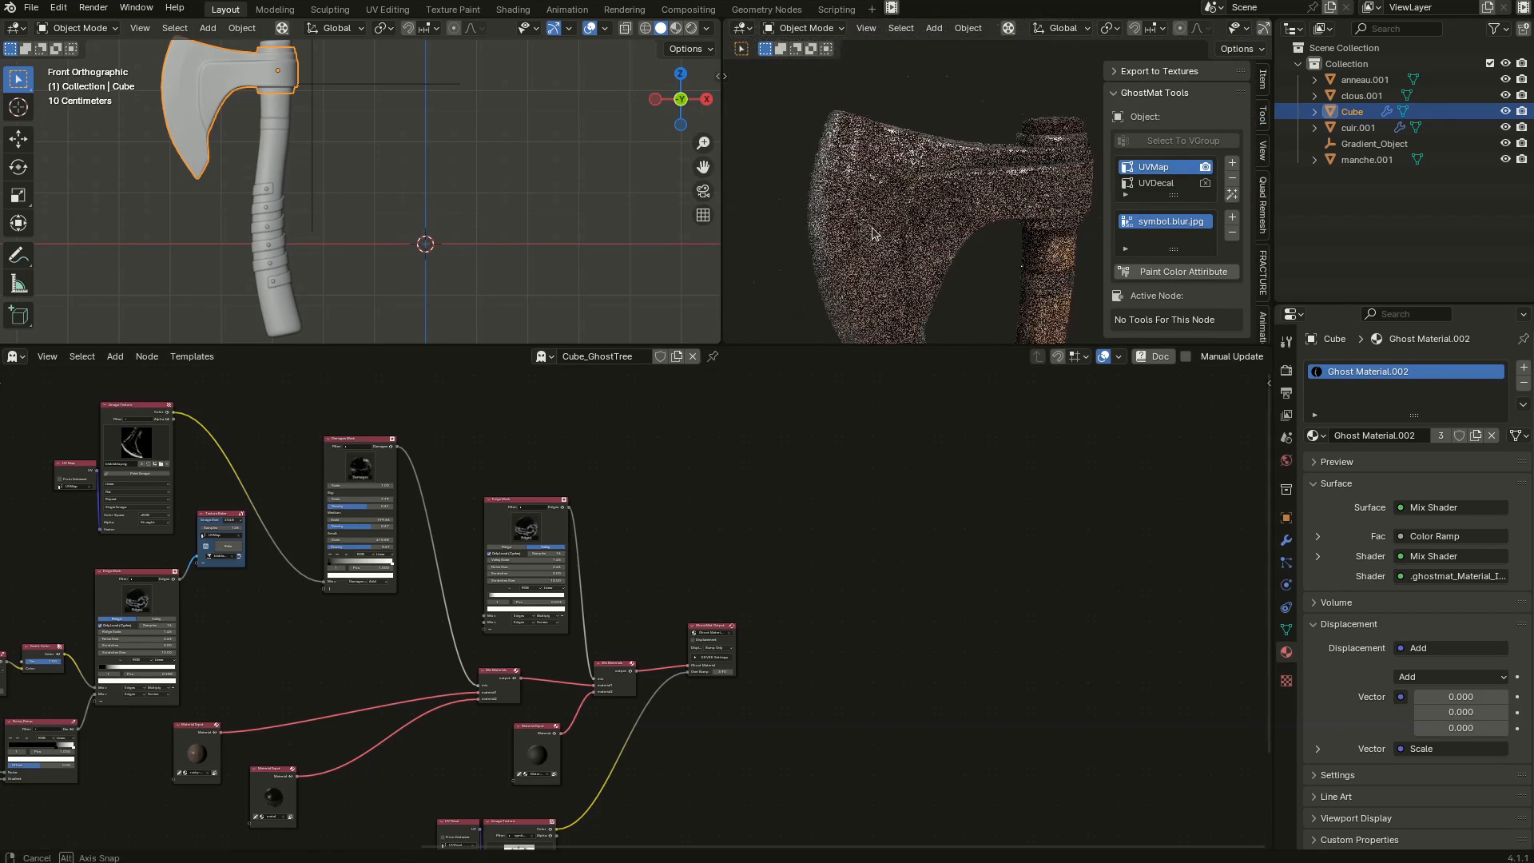
scroll(911, 192, up, 3)
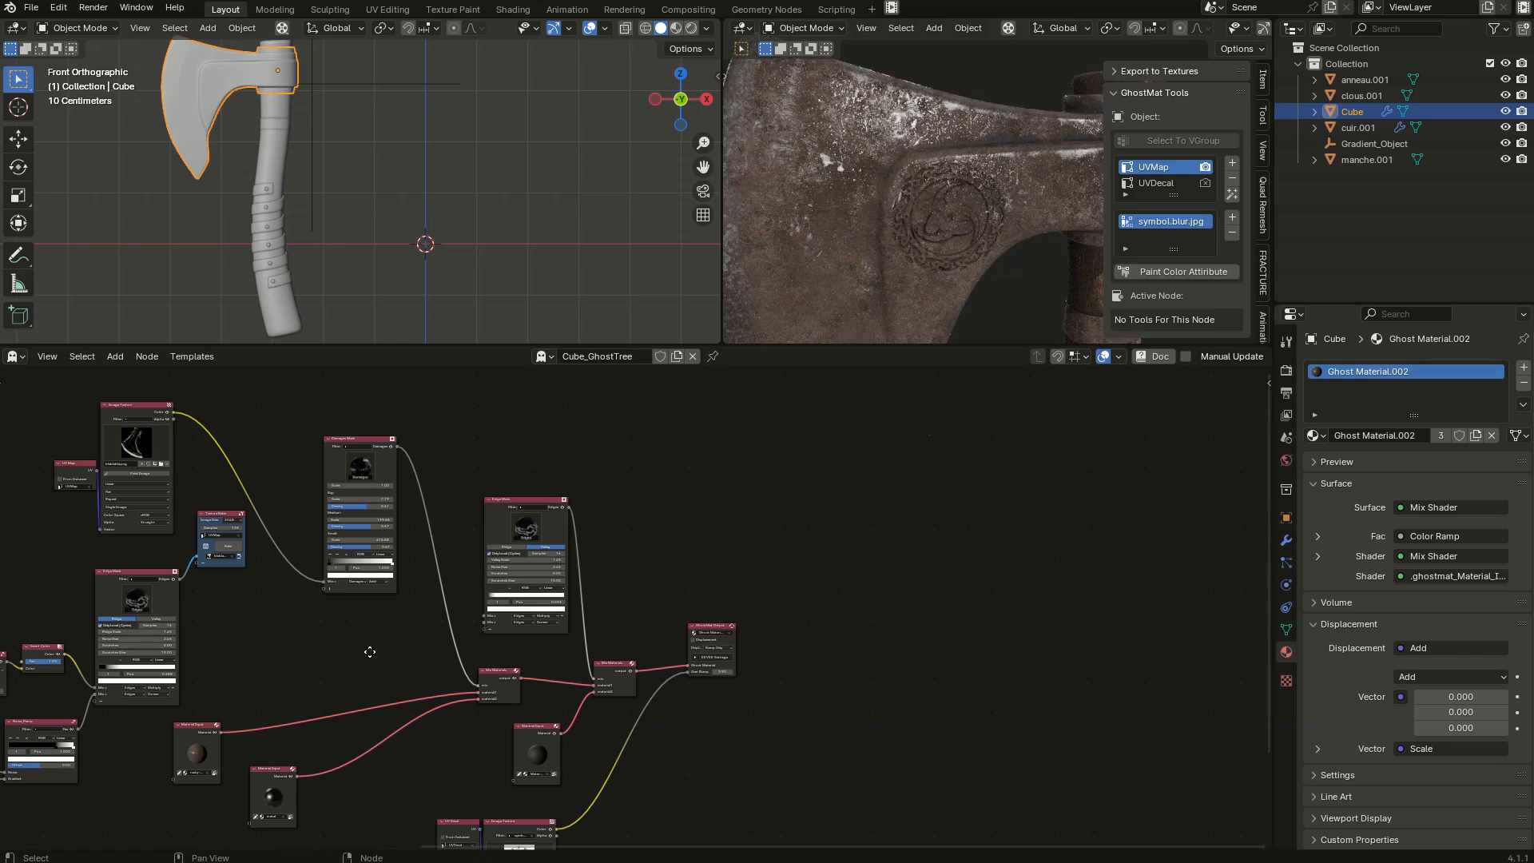
Move the rust and metal Material Input nodes closer to the first Mix Materials node.
middle_drag(370, 652, 712, 642)
middle_drag(603, 646, 569, 575)
scroll(506, 633, up, 2)
drag(486, 660, 758, 556)
drag(627, 723, 847, 678)
middle_drag(850, 680, 624, 595)
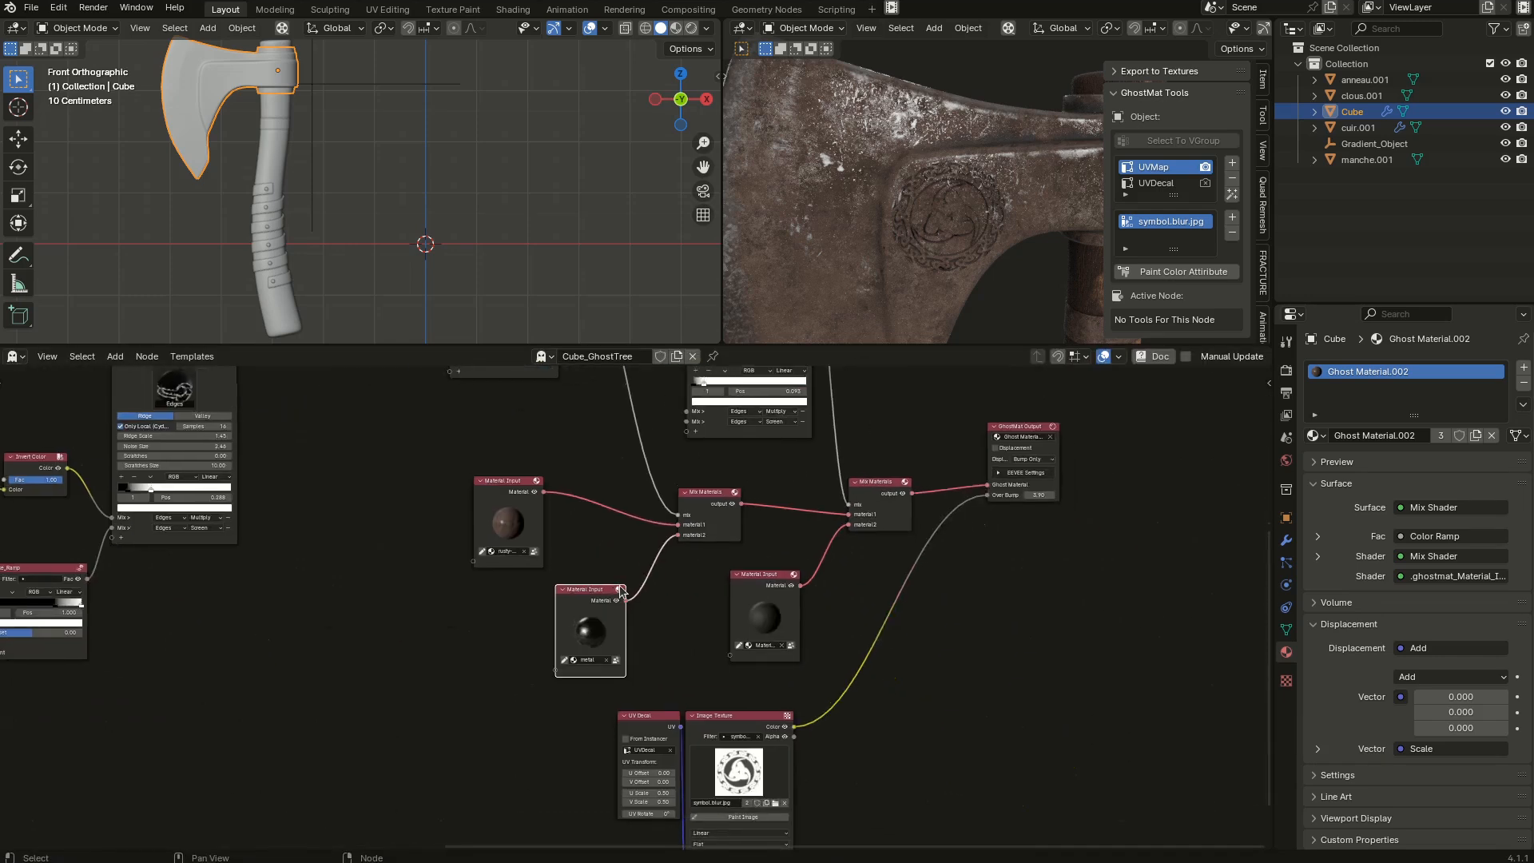
scroll(624, 595, down, 2)
middle_drag(618, 455, 757, 614)
scroll(836, 308, down, 3)
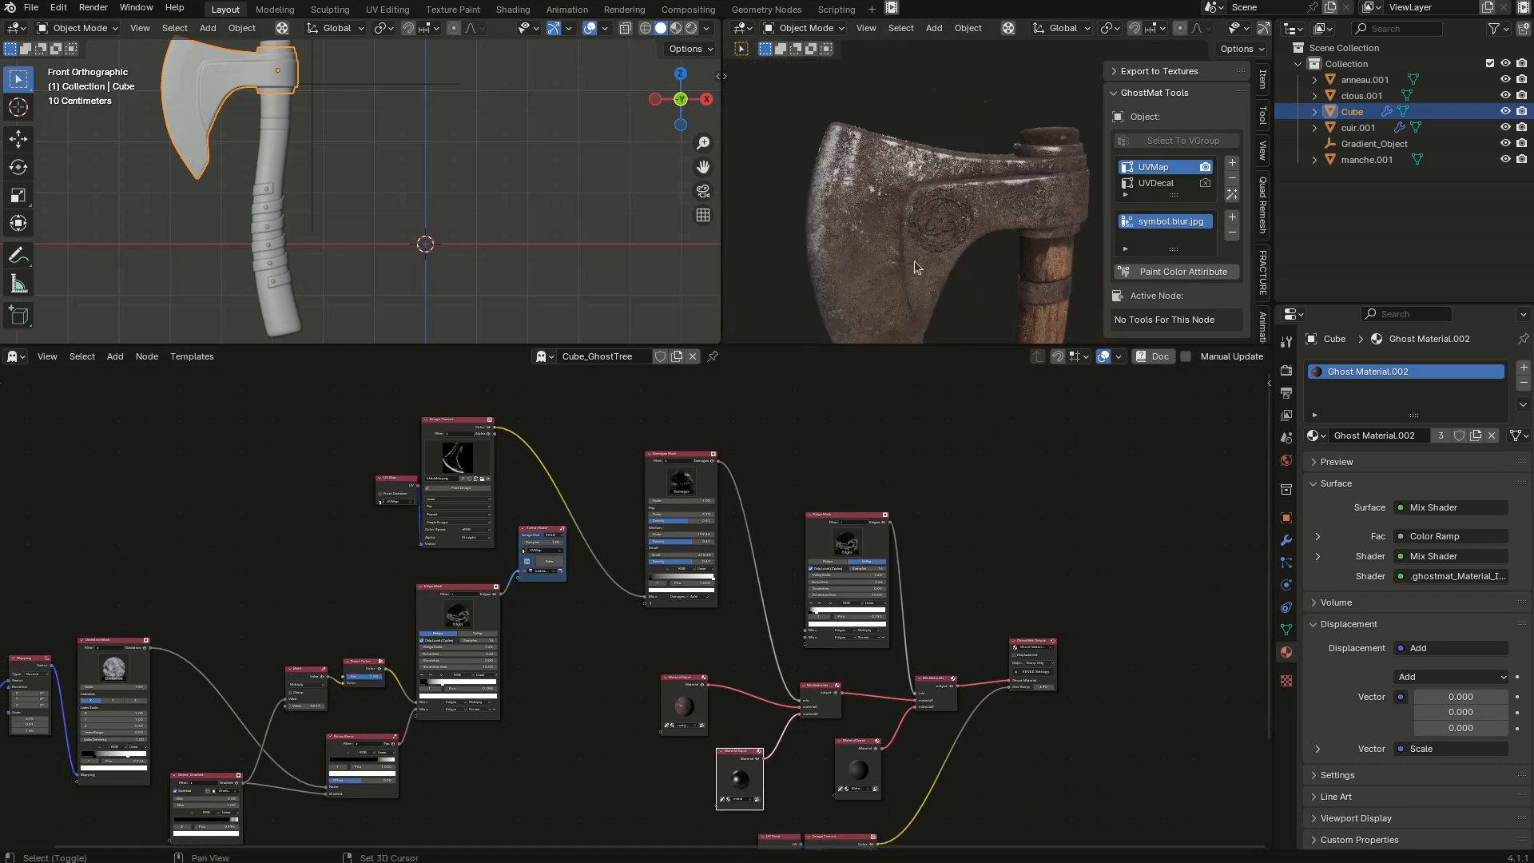